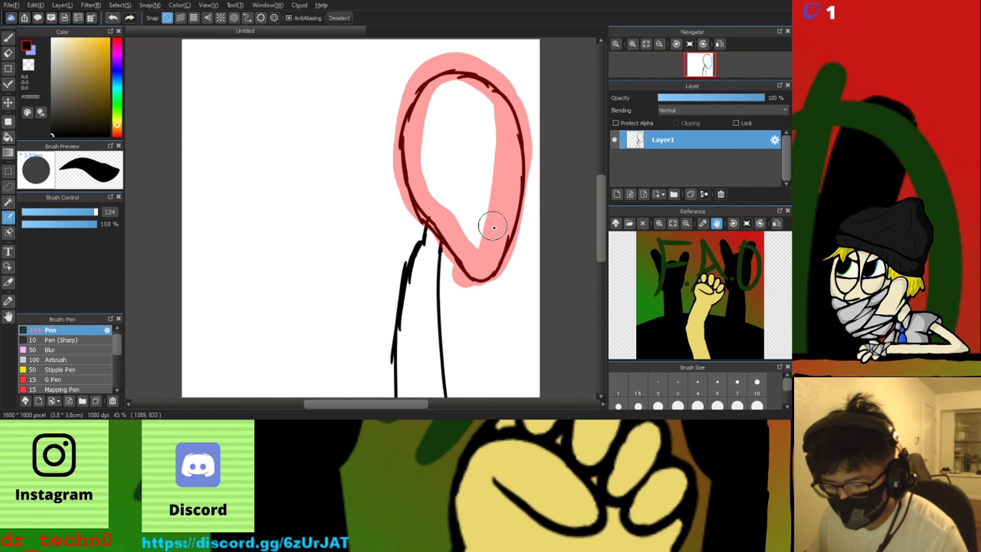
Select the head outline with the Select Pen, mirror it horizontally and place it over the neck
{"action": "left_click_drag", "start_coordinate": [491, 224], "coordinate": [422, 174]}
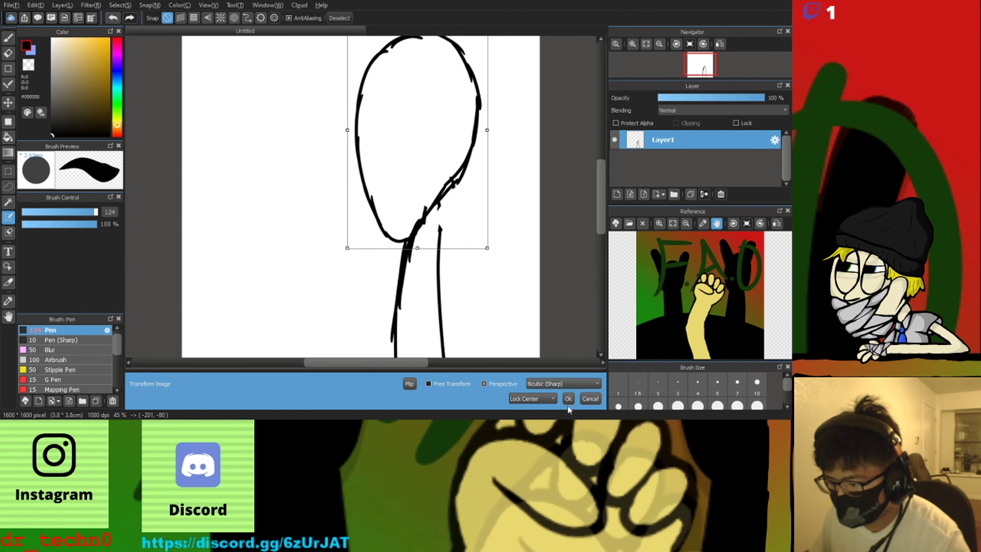
{"action": "left_click", "coordinate": [569, 398]}
Set the pen size to 14 and sketch the right side of the neck and torso plus the left upper arm
{"action": "left_click", "coordinate": [43, 212]}
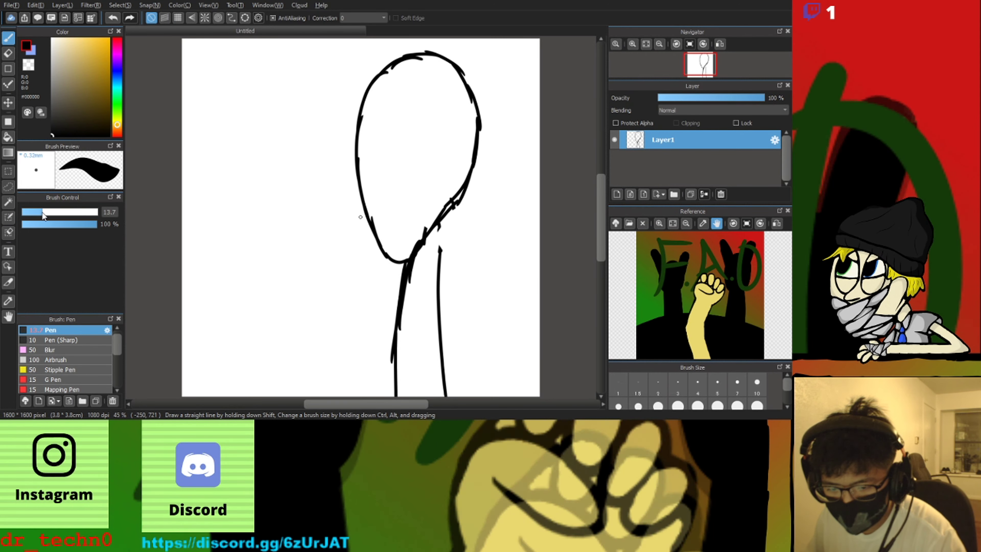
{"action": "left_click_drag", "start_coordinate": [43, 215], "coordinate": [44, 212]}
{"action": "left_click_drag", "start_coordinate": [440, 266], "coordinate": [445, 222]}
{"action": "left_click_drag", "start_coordinate": [439, 282], "coordinate": [443, 371]}
{"action": "left_click_drag", "start_coordinate": [413, 259], "coordinate": [381, 303]}
{"action": "mouse_move", "coordinate": [382, 318]}
{"action": "left_mouse_down"}
{"action": "mouse_move", "coordinate": [407, 267]}
{"action": "mouse_move", "coordinate": [373, 350]}
{"action": "left_mouse_up"}
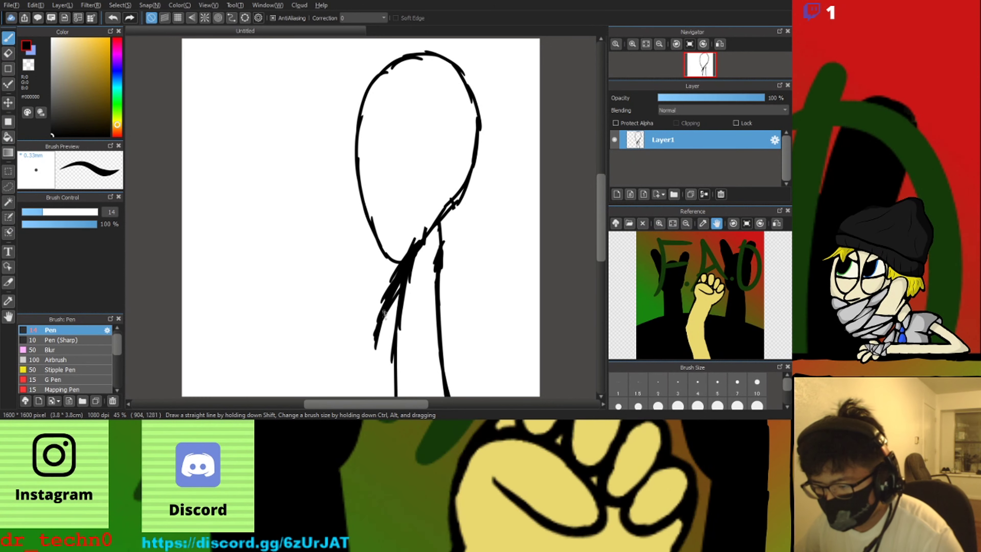
{"action": "left_click_drag", "start_coordinate": [441, 245], "coordinate": [445, 267]}
{"action": "left_click_drag", "start_coordinate": [444, 251], "coordinate": [471, 307]}
{"action": "left_click_drag", "start_coordinate": [464, 289], "coordinate": [479, 340]}
{"action": "left_click_drag", "start_coordinate": [479, 337], "coordinate": [504, 266]}
{"action": "left_click_drag", "start_coordinate": [489, 311], "coordinate": [518, 213]}
{"action": "key", "text": "ctrl+z"}
{"action": "key", "text": "ctrl+z"}
{"action": "key", "text": "ctrl+z"}
{"action": "key", "text": "ctrl+z"}
Draw the left forearm slanting down across the waist and the bent right arm reaching up to the canvas edge
{"action": "left_click_drag", "start_coordinate": [374, 334], "coordinate": [372, 345]}
{"action": "left_click_drag", "start_coordinate": [374, 339], "coordinate": [462, 391]}
{"action": "left_click_drag", "start_coordinate": [443, 246], "coordinate": [479, 312]}
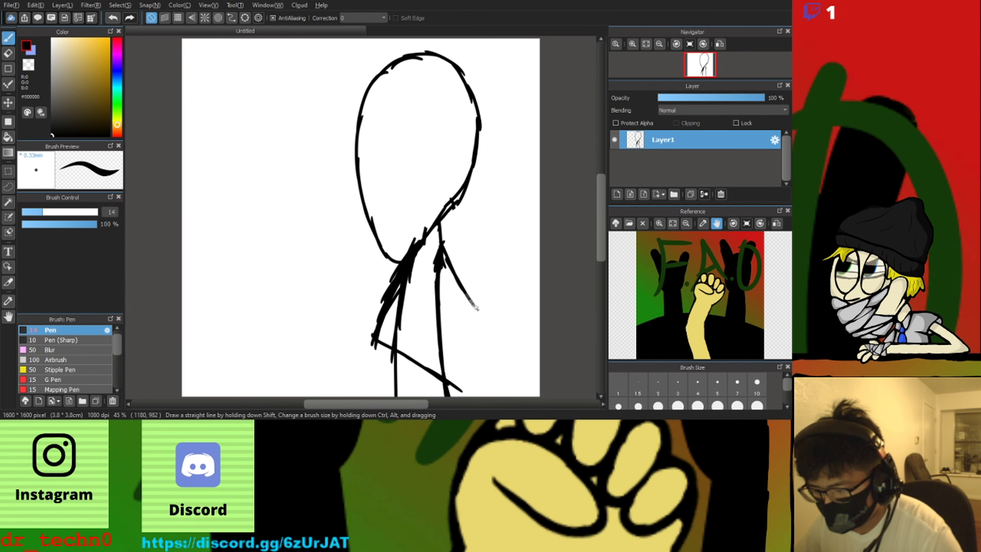
{"action": "left_click_drag", "start_coordinate": [457, 277], "coordinate": [487, 323]}
{"action": "left_click_drag", "start_coordinate": [483, 317], "coordinate": [516, 272]}
{"action": "left_click_drag", "start_coordinate": [510, 282], "coordinate": [540, 227]}
Sketch the clothing on the torso with a collar, a centre line with short cross marks and a waist flap
{"action": "left_click_drag", "start_coordinate": [443, 254], "coordinate": [455, 298]}
{"action": "mouse_move", "coordinate": [453, 286]}
{"action": "left_mouse_down"}
{"action": "mouse_move", "coordinate": [436, 330]}
{"action": "mouse_move", "coordinate": [448, 393]}
{"action": "left_mouse_up"}
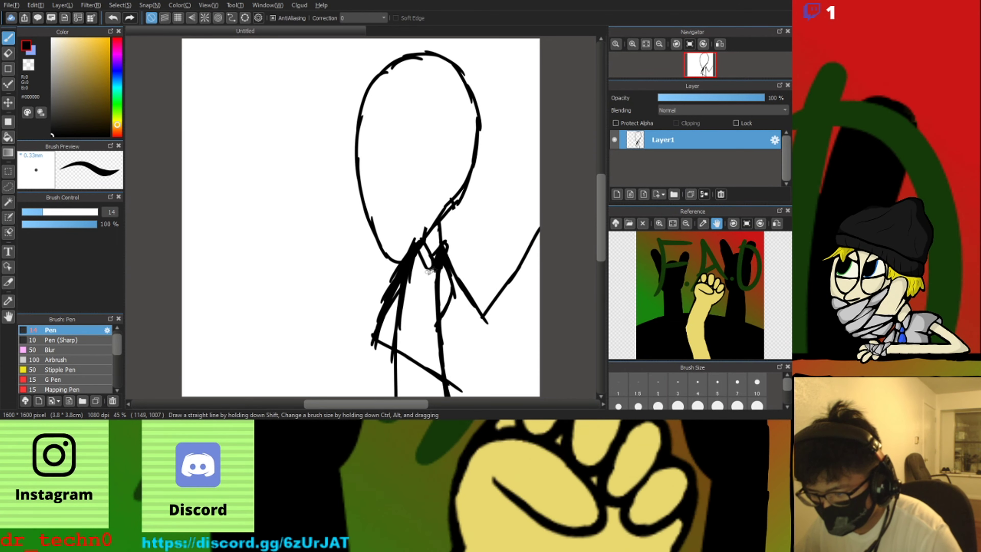
{"action": "left_click_drag", "start_coordinate": [429, 265], "coordinate": [430, 315]}
{"action": "left_click_drag", "start_coordinate": [426, 301], "coordinate": [425, 392]}
{"action": "left_click_drag", "start_coordinate": [433, 333], "coordinate": [409, 326]}
{"action": "left_click_drag", "start_coordinate": [412, 326], "coordinate": [411, 387]}
Draw the lower right edge of the clothing and close its bottom hem near the canvas edge
{"action": "left_click_drag", "start_coordinate": [527, 395], "coordinate": [436, 397]}
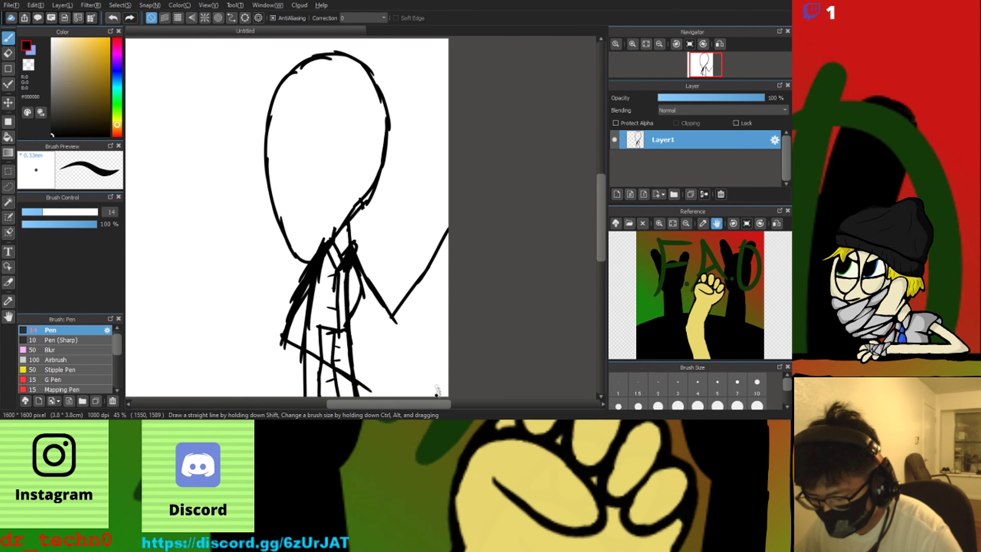
{"action": "scroll", "coordinate": [326, 344], "scroll_direction": "up", "scroll_amount": 3}
{"action": "mouse_move", "coordinate": [371, 234]}
{"action": "left_mouse_down"}
{"action": "mouse_move", "coordinate": [393, 224]}
{"action": "mouse_move", "coordinate": [400, 307]}
{"action": "left_mouse_up"}
{"action": "left_click_drag", "start_coordinate": [397, 299], "coordinate": [408, 377]}
{"action": "left_click_drag", "start_coordinate": [408, 379], "coordinate": [379, 386]}
{"action": "left_click_drag", "start_coordinate": [315, 373], "coordinate": [286, 381]}
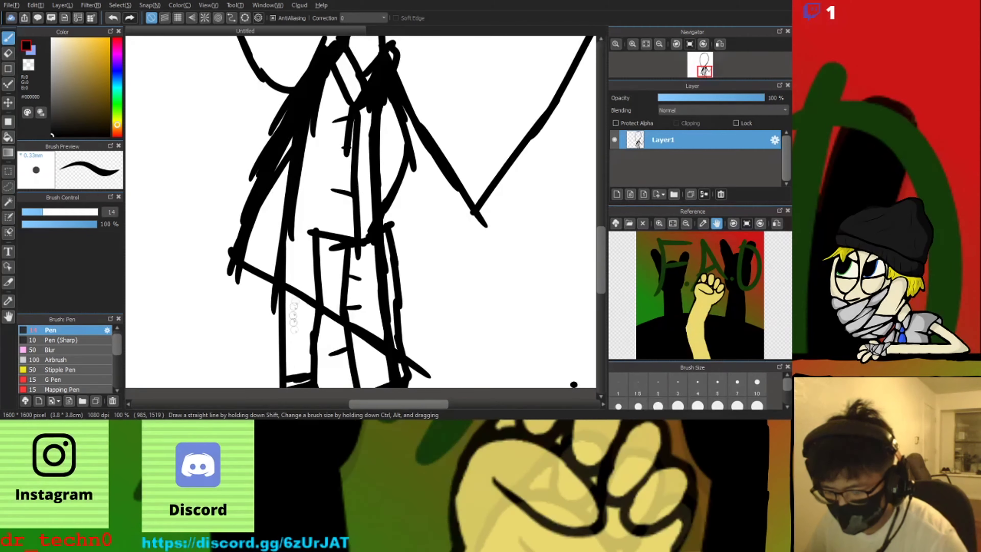
Draw a small hand with curled fingers beside the waist, over the left edge of the torso
{"action": "left_click_drag", "start_coordinate": [313, 266], "coordinate": [282, 278]}
{"action": "left_click_drag", "start_coordinate": [314, 249], "coordinate": [290, 258]}
{"action": "left_click_drag", "start_coordinate": [292, 296], "coordinate": [307, 239]}
{"action": "scroll", "coordinate": [303, 290], "scroll_direction": "down", "scroll_amount": 1}
{"action": "scroll", "coordinate": [295, 155], "scroll_direction": "down", "scroll_amount": 3}
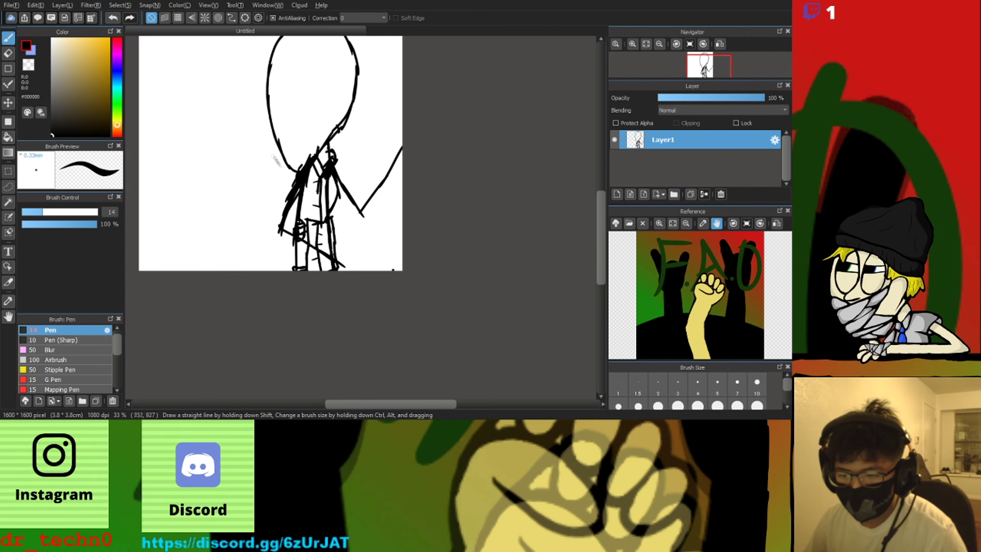
{"action": "scroll", "coordinate": [264, 157], "scroll_direction": "up", "scroll_amount": 2}
{"action": "scroll", "coordinate": [308, 166], "scroll_direction": "down", "scroll_amount": 1}
{"action": "scroll", "coordinate": [307, 167], "scroll_direction": "up", "scroll_amount": 1}
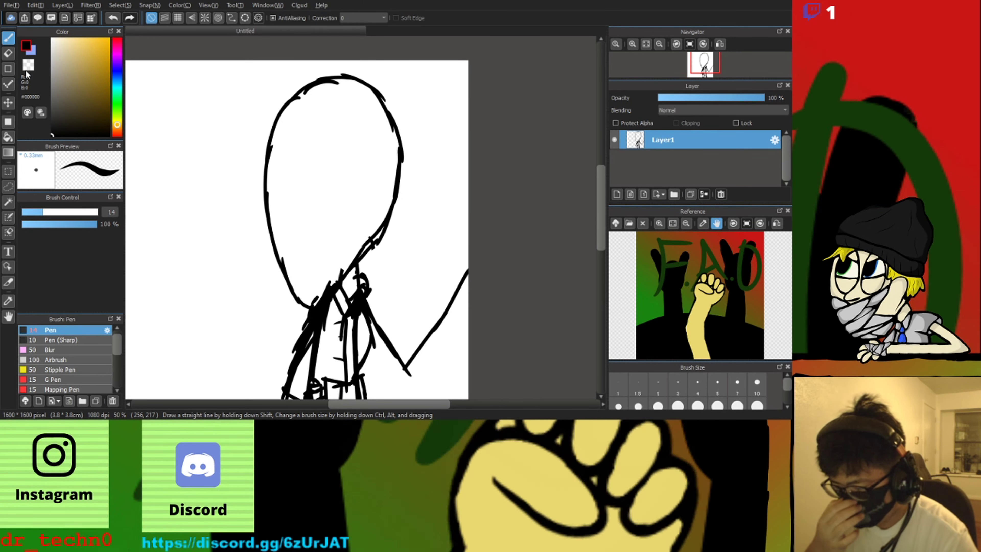
Select the head outline with the Select Pen at size 64, reposition it on the neck with Transform and deselect
{"action": "left_click", "coordinate": [9, 217]}
{"action": "left_click", "coordinate": [82, 212]}
{"action": "mouse_move", "coordinate": [358, 249]}
{"action": "left_mouse_down"}
{"action": "mouse_move", "coordinate": [374, 237]}
{"action": "mouse_move", "coordinate": [363, 79]}
{"action": "mouse_move", "coordinate": [264, 181]}
{"action": "mouse_move", "coordinate": [305, 309]}
{"action": "mouse_move", "coordinate": [371, 241]}
{"action": "left_mouse_up"}
{"action": "key", "text": "ctrl+t"}
{"action": "scroll", "coordinate": [444, 305], "scroll_direction": "down", "scroll_amount": 1}
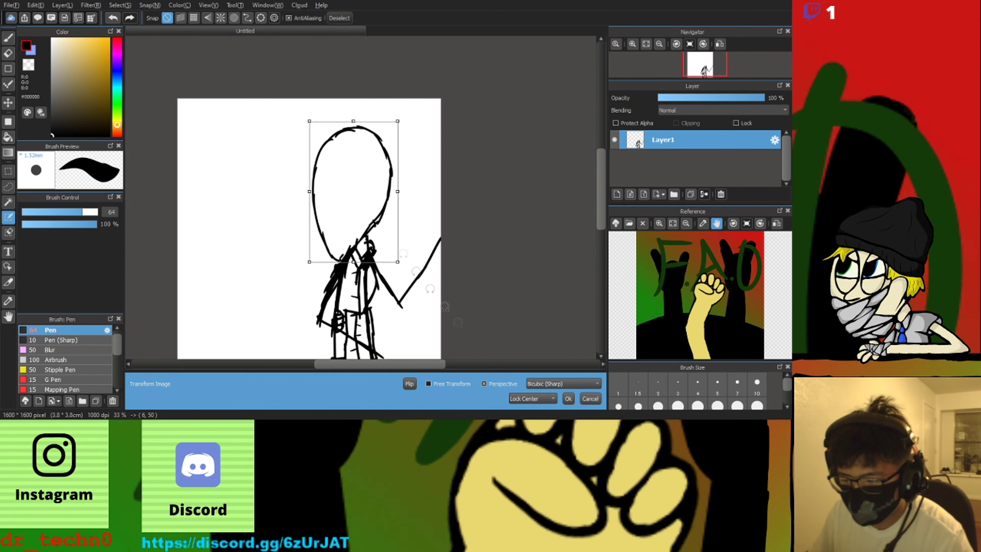
{"action": "key", "text": "Return"}
{"action": "key", "text": "ctrl+d"}
{"action": "scroll", "coordinate": [356, 272], "scroll_direction": "up", "scroll_amount": 1}
{"action": "scroll", "coordinate": [337, 271], "scroll_direction": "down", "scroll_amount": 1}
{"action": "scroll", "coordinate": [338, 354], "scroll_direction": "up", "scroll_amount": 2}
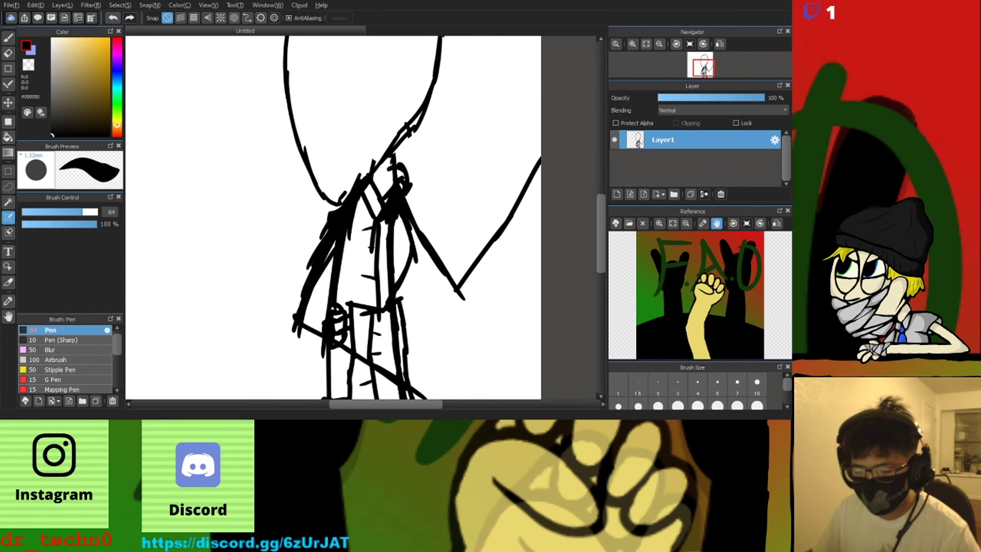
{"action": "left_click_drag", "start_coordinate": [342, 335], "coordinate": [347, 302]}
Draw the hair with the Pen at size 14: parted bangs, a jagged outline around the head and a ponytail on the right
{"action": "left_click", "coordinate": [8, 38]}
{"action": "scroll", "coordinate": [341, 340], "scroll_direction": "up", "scroll_amount": 1}
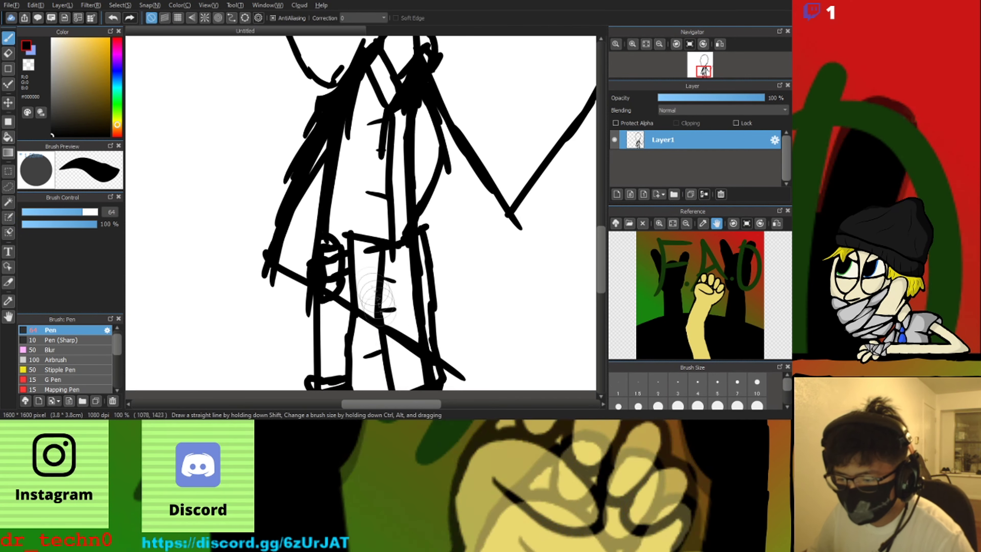
{"action": "scroll", "coordinate": [376, 326], "scroll_direction": "down", "scroll_amount": 2}
{"action": "scroll", "coordinate": [367, 290], "scroll_direction": "down", "scroll_amount": 2}
{"action": "scroll", "coordinate": [386, 206], "scroll_direction": "up", "scroll_amount": 3}
{"action": "left_click", "coordinate": [42, 212]}
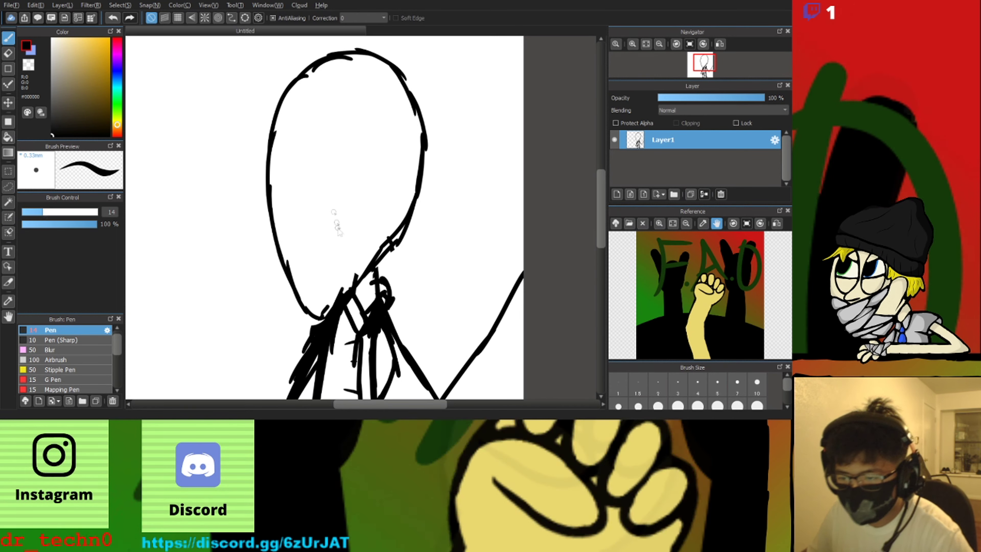
{"action": "left_click_drag", "start_coordinate": [276, 129], "coordinate": [359, 85]}
{"action": "mouse_move", "coordinate": [418, 164]}
{"action": "left_mouse_down"}
{"action": "mouse_move", "coordinate": [434, 123]}
{"action": "mouse_move", "coordinate": [428, 88]}
{"action": "left_mouse_up"}
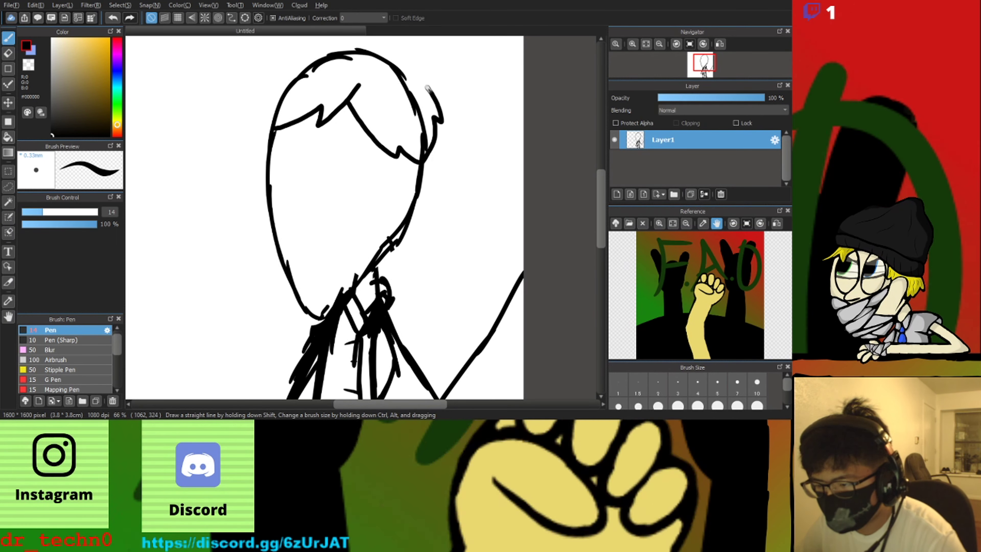
{"action": "left_click_drag", "start_coordinate": [315, 52], "coordinate": [271, 94]}
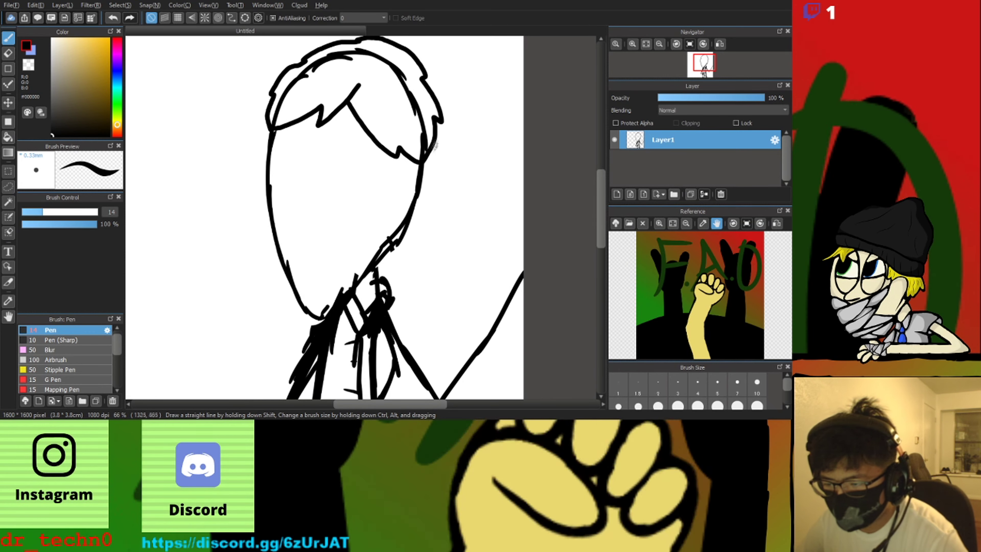
{"action": "key", "text": "ctrl+z"}
{"action": "mouse_move", "coordinate": [434, 125]}
{"action": "left_mouse_down"}
{"action": "mouse_move", "coordinate": [432, 150]}
{"action": "mouse_move", "coordinate": [467, 129]}
{"action": "mouse_move", "coordinate": [477, 150]}
{"action": "mouse_move", "coordinate": [460, 165]}
{"action": "left_mouse_up"}
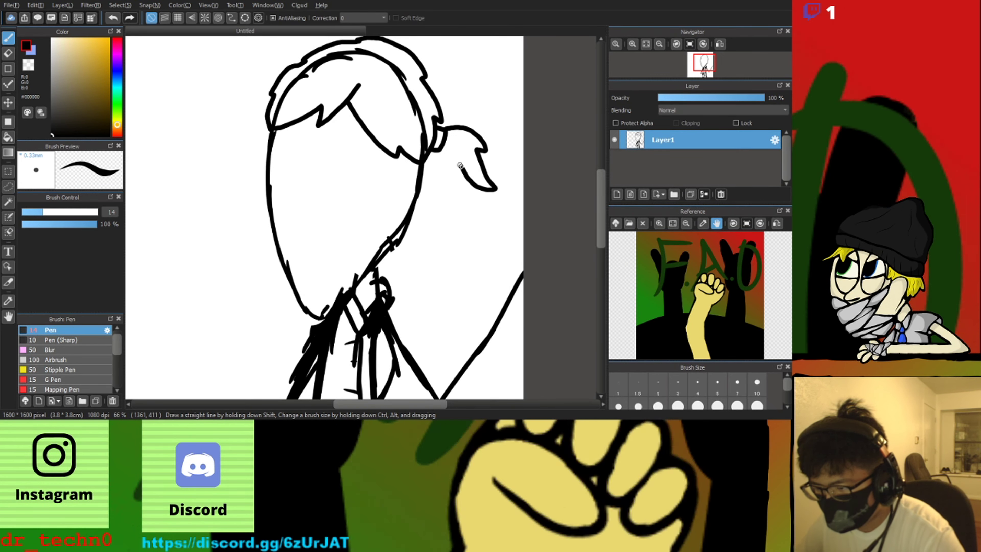
{"action": "scroll", "coordinate": [296, 170], "scroll_direction": "up", "scroll_amount": 2}
{"action": "mouse_move", "coordinate": [322, 150]}
{"action": "left_mouse_down"}
{"action": "mouse_move", "coordinate": [259, 150]}
{"action": "mouse_move", "coordinate": [258, 172]}
{"action": "mouse_move", "coordinate": [285, 127]}
{"action": "left_mouse_up"}
{"action": "key", "text": "ctrl+z"}
{"action": "key", "text": "ctrl+z"}
{"action": "key", "text": "ctrl+z"}
{"action": "left_click_drag", "start_coordinate": [296, 124], "coordinate": [267, 143]}
{"action": "mouse_move", "coordinate": [269, 136]}
{"action": "left_mouse_down"}
{"action": "mouse_move", "coordinate": [258, 189]}
{"action": "mouse_move", "coordinate": [326, 220]}
{"action": "left_mouse_up"}
{"action": "mouse_move", "coordinate": [326, 214]}
{"action": "left_mouse_down"}
{"action": "mouse_move", "coordinate": [333, 145]}
{"action": "mouse_move", "coordinate": [270, 202]}
{"action": "mouse_move", "coordinate": [336, 138]}
{"action": "left_mouse_up"}
{"action": "key", "text": "ctrl+z"}
{"action": "key", "text": "ctrl+z"}
{"action": "key", "text": "ctrl+z"}
{"action": "key", "text": "ctrl+z"}
{"action": "mouse_move", "coordinate": [324, 131]}
{"action": "left_mouse_down"}
{"action": "mouse_move", "coordinate": [271, 144]}
{"action": "mouse_move", "coordinate": [327, 186]}
{"action": "left_mouse_up"}
{"action": "key", "text": "ctrl+z"}
Draw a vertical and a horizontal guideline across the face and two large oval eyes around them
{"action": "left_click_drag", "start_coordinate": [345, 116], "coordinate": [331, 303]}
{"action": "left_click_drag", "start_coordinate": [266, 168], "coordinate": [396, 190]}
{"action": "mouse_move", "coordinate": [311, 127]}
{"action": "left_mouse_down"}
{"action": "mouse_move", "coordinate": [256, 170]}
{"action": "mouse_move", "coordinate": [278, 232]}
{"action": "left_mouse_up"}
{"action": "key", "text": "ctrl+z"}
{"action": "left_click_drag", "start_coordinate": [312, 145], "coordinate": [318, 135]}
{"action": "left_click_drag", "start_coordinate": [371, 152], "coordinate": [388, 202]}
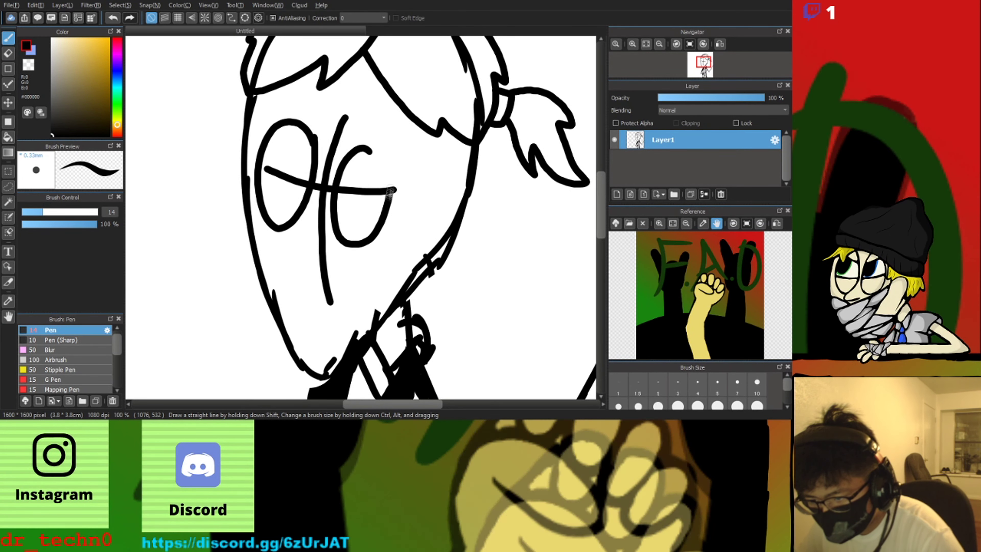
Draw the iris along the left side of the left eye and undo the last strokes on that eye
{"action": "left_click_drag", "start_coordinate": [266, 146], "coordinate": [260, 190]}
{"action": "mouse_move", "coordinate": [272, 138]}
{"action": "left_mouse_down"}
{"action": "mouse_move", "coordinate": [318, 171]}
{"action": "mouse_move", "coordinate": [307, 179]}
{"action": "mouse_move", "coordinate": [277, 142]}
{"action": "mouse_move", "coordinate": [311, 171]}
{"action": "mouse_move", "coordinate": [334, 223]}
{"action": "left_mouse_up"}
{"action": "key", "text": "ctrl+z"}
{"action": "key", "text": "ctrl+z"}
Draw the ear and the hair strands hanging along the sides of the face, undoing the unwanted strokes
{"action": "mouse_move", "coordinate": [398, 208]}
{"action": "left_mouse_down"}
{"action": "mouse_move", "coordinate": [421, 243]}
{"action": "mouse_move", "coordinate": [396, 264]}
{"action": "left_mouse_up"}
{"action": "mouse_move", "coordinate": [439, 127]}
{"action": "left_mouse_down"}
{"action": "mouse_move", "coordinate": [377, 346]}
{"action": "mouse_move", "coordinate": [471, 143]}
{"action": "left_mouse_up"}
{"action": "mouse_move", "coordinate": [247, 73]}
{"action": "left_mouse_down"}
{"action": "mouse_move", "coordinate": [234, 123]}
{"action": "mouse_move", "coordinate": [296, 295]}
{"action": "mouse_move", "coordinate": [254, 97]}
{"action": "mouse_move", "coordinate": [235, 101]}
{"action": "mouse_move", "coordinate": [270, 282]}
{"action": "mouse_move", "coordinate": [253, 98]}
{"action": "mouse_move", "coordinate": [237, 157]}
{"action": "mouse_move", "coordinate": [264, 220]}
{"action": "mouse_move", "coordinate": [253, 95]}
{"action": "left_mouse_up"}
{"action": "key", "text": "ctrl+z"}
{"action": "key", "text": "ctrl+z"}
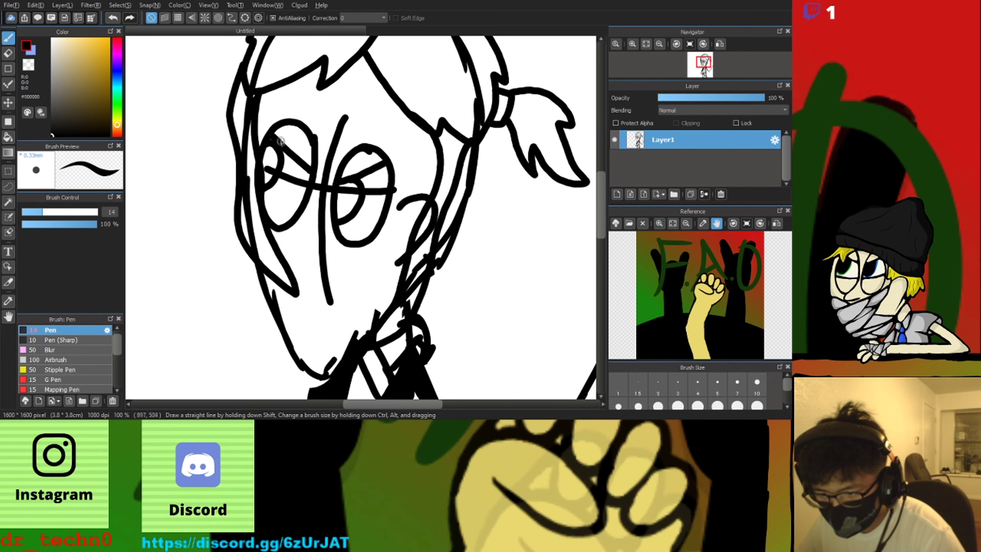
Add short eyelid and iris strokes inside the right eye
{"action": "left_click_drag", "start_coordinate": [352, 149], "coordinate": [344, 177]}
{"action": "mouse_move", "coordinate": [363, 152]}
{"action": "left_mouse_down"}
{"action": "mouse_move", "coordinate": [360, 172]}
{"action": "mouse_move", "coordinate": [378, 167]}
{"action": "left_mouse_up"}
{"action": "left_click_drag", "start_coordinate": [348, 193], "coordinate": [347, 175]}
{"action": "scroll", "coordinate": [328, 231], "scroll_direction": "up", "scroll_amount": 1}
{"action": "mouse_move", "coordinate": [315, 110]}
{"action": "left_mouse_down"}
{"action": "mouse_move", "coordinate": [280, 165]}
{"action": "mouse_move", "coordinate": [326, 181]}
{"action": "left_mouse_up"}
{"action": "key", "text": "ctrl+z"}
{"action": "key", "text": "ctrl+z"}
{"action": "left_click_drag", "start_coordinate": [308, 118], "coordinate": [296, 157]}
{"action": "key", "text": "ctrl+z"}
{"action": "key", "text": "ctrl+z"}
{"action": "left_click_drag", "start_coordinate": [308, 119], "coordinate": [327, 183]}
{"action": "key", "text": "ctrl+z"}
{"action": "mouse_move", "coordinate": [308, 113]}
{"action": "left_mouse_down"}
{"action": "mouse_move", "coordinate": [281, 182]}
{"action": "mouse_move", "coordinate": [333, 184]}
{"action": "left_mouse_up"}
{"action": "key", "text": "ctrl+z"}
{"action": "key", "text": "ctrl+z"}
{"action": "scroll", "coordinate": [315, 174], "scroll_direction": "up", "scroll_amount": 1}
{"action": "key", "text": "ctrl+z"}
Draw the remaining facial features with eyelid lines, a hooked nose and a toothy grin
{"action": "mouse_move", "coordinate": [303, 146]}
{"action": "left_mouse_down"}
{"action": "mouse_move", "coordinate": [277, 236]}
{"action": "mouse_move", "coordinate": [342, 237]}
{"action": "left_mouse_up"}
{"action": "scroll", "coordinate": [316, 350], "scroll_direction": "down", "scroll_amount": 1}
{"action": "left_click_drag", "start_coordinate": [316, 350], "coordinate": [309, 257]}
{"action": "scroll", "coordinate": [310, 257], "scroll_direction": "up", "scroll_amount": 1}
{"action": "mouse_move", "coordinate": [317, 181]}
{"action": "left_mouse_down"}
{"action": "mouse_move", "coordinate": [286, 200]}
{"action": "mouse_move", "coordinate": [363, 162]}
{"action": "left_mouse_up"}
{"action": "scroll", "coordinate": [317, 183], "scroll_direction": "down", "scroll_amount": 2}
{"action": "scroll", "coordinate": [335, 193], "scroll_direction": "up", "scroll_amount": 1}
{"action": "mouse_move", "coordinate": [331, 169]}
{"action": "left_mouse_down"}
{"action": "mouse_move", "coordinate": [340, 188]}
{"action": "mouse_move", "coordinate": [351, 174]}
{"action": "left_mouse_up"}
{"action": "left_click_drag", "start_coordinate": [366, 137], "coordinate": [388, 157]}
{"action": "scroll", "coordinate": [353, 211], "scroll_direction": "down", "scroll_amount": 3}
{"action": "scroll", "coordinate": [418, 148], "scroll_direction": "up", "scroll_amount": 2}
{"action": "mouse_move", "coordinate": [374, 109]}
{"action": "left_mouse_down"}
{"action": "mouse_move", "coordinate": [366, 216]}
{"action": "mouse_move", "coordinate": [394, 242]}
{"action": "mouse_move", "coordinate": [412, 140]}
{"action": "left_mouse_up"}
{"action": "scroll", "coordinate": [423, 112], "scroll_direction": "down", "scroll_amount": 2}
{"action": "scroll", "coordinate": [352, 272], "scroll_direction": "down", "scroll_amount": 1}
{"action": "scroll", "coordinate": [307, 58], "scroll_direction": "up", "scroll_amount": 3}
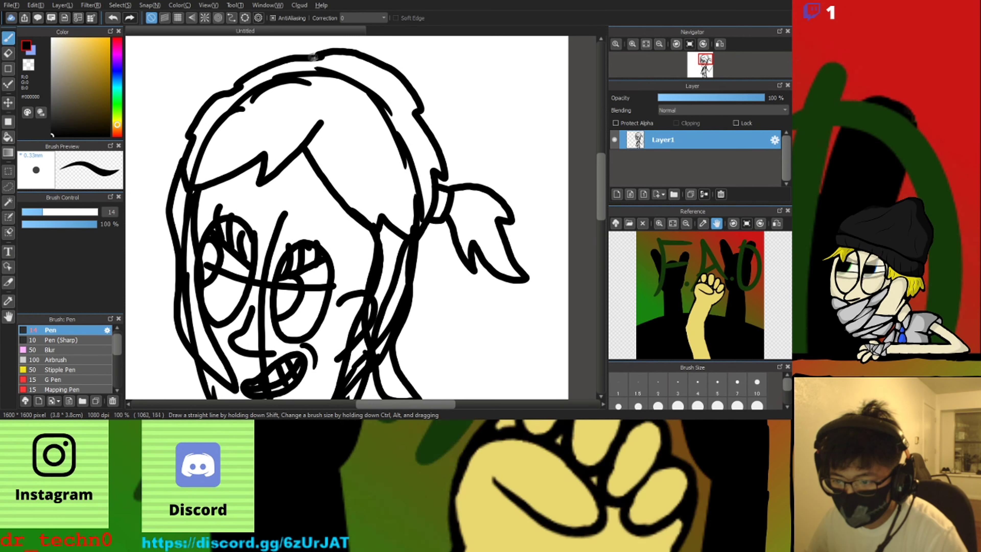
Draw the left forearm raised outward, ending in a round fist around a short gun grip
{"action": "scroll", "coordinate": [184, 160], "scroll_direction": "down", "scroll_amount": 3}
{"action": "scroll", "coordinate": [177, 309], "scroll_direction": "up", "scroll_amount": 2}
{"action": "scroll", "coordinate": [200, 288], "scroll_direction": "down", "scroll_amount": 1}
{"action": "left_click_drag", "start_coordinate": [414, 403], "coordinate": [380, 402]}
{"action": "mouse_move", "coordinate": [305, 297]}
{"action": "left_mouse_down"}
{"action": "mouse_move", "coordinate": [235, 212]}
{"action": "mouse_move", "coordinate": [239, 229]}
{"action": "left_mouse_up"}
{"action": "scroll", "coordinate": [247, 222], "scroll_direction": "up", "scroll_amount": 3}
{"action": "left_click_drag", "start_coordinate": [325, 282], "coordinate": [314, 315]}
{"action": "left_click_drag", "start_coordinate": [318, 311], "coordinate": [351, 286]}
Draw the gun's long slanted body above the fist, with an angled underside and a short rectangular barrel at the front
{"action": "mouse_move", "coordinate": [392, 237]}
{"action": "left_mouse_down"}
{"action": "mouse_move", "coordinate": [444, 186]}
{"action": "mouse_move", "coordinate": [292, 95]}
{"action": "left_mouse_up"}
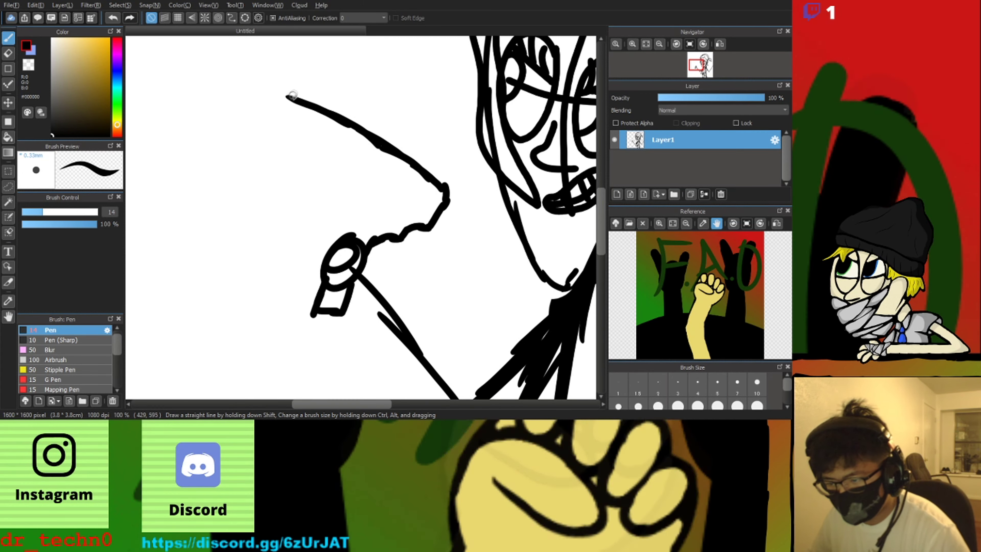
{"action": "left_click_drag", "start_coordinate": [319, 303], "coordinate": [346, 302]}
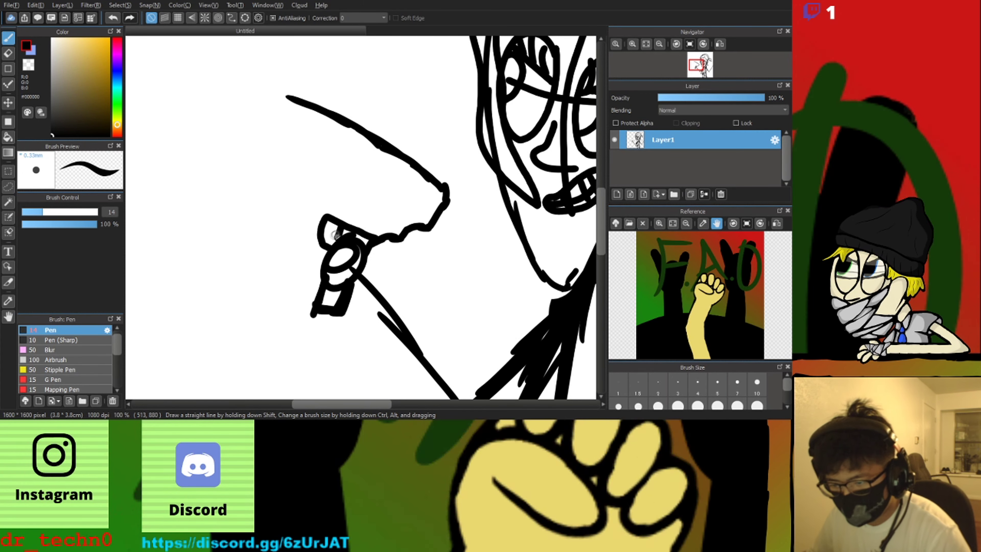
{"action": "scroll", "coordinate": [336, 234], "scroll_direction": "up", "scroll_amount": 1}
{"action": "left_click_drag", "start_coordinate": [284, 196], "coordinate": [280, 166]}
{"action": "key", "text": "ctrl+z"}
{"action": "left_click_drag", "start_coordinate": [341, 222], "coordinate": [226, 146]}
{"action": "left_click_drag", "start_coordinate": [234, 149], "coordinate": [357, 149]}
{"action": "left_click_drag", "start_coordinate": [382, 166], "coordinate": [380, 120]}
{"action": "scroll", "coordinate": [380, 120], "scroll_direction": "down", "scroll_amount": 1}
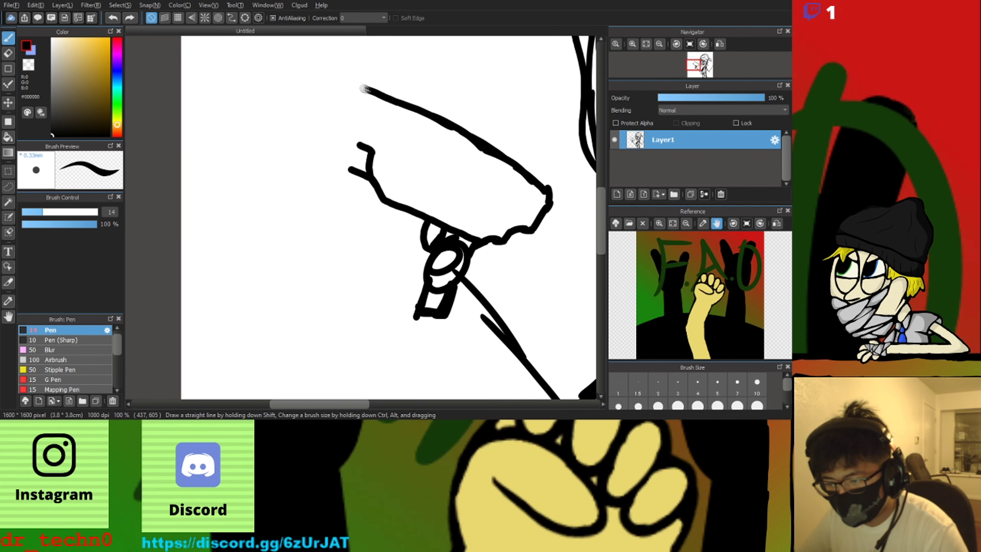
{"action": "left_click_drag", "start_coordinate": [316, 112], "coordinate": [372, 152]}
{"action": "left_click_drag", "start_coordinate": [331, 82], "coordinate": [294, 69]}
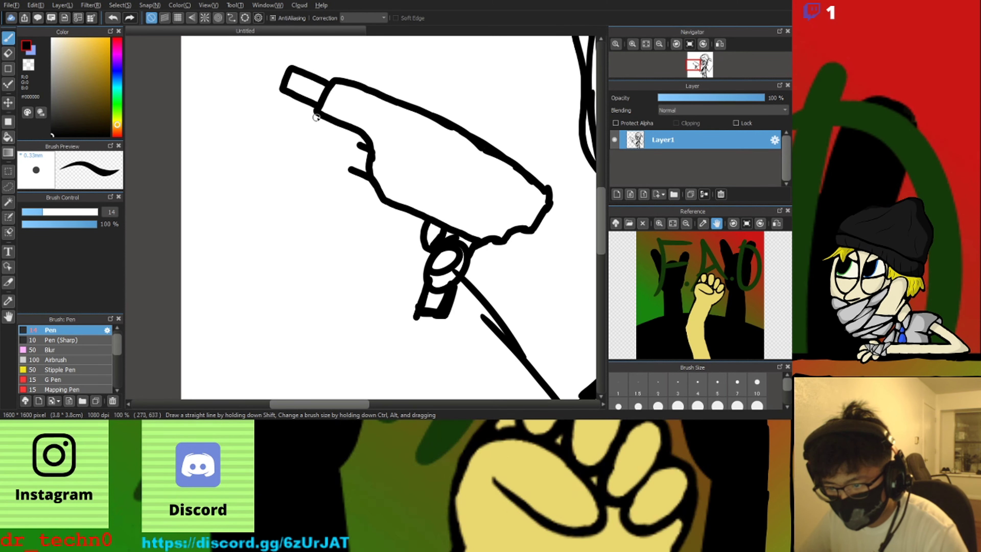
Draw the foregrip pieces under the gun's front end and a curved magazine behind them
{"action": "left_click_drag", "start_coordinate": [341, 173], "coordinate": [362, 137]}
{"action": "mouse_move", "coordinate": [368, 181]}
{"action": "left_mouse_down"}
{"action": "mouse_move", "coordinate": [309, 232]}
{"action": "mouse_move", "coordinate": [357, 229]}
{"action": "mouse_move", "coordinate": [380, 199]}
{"action": "mouse_move", "coordinate": [358, 231]}
{"action": "left_mouse_up"}
{"action": "key", "text": "ctrl+z"}
{"action": "key", "text": "ctrl+z"}
{"action": "key", "text": "ctrl+z"}
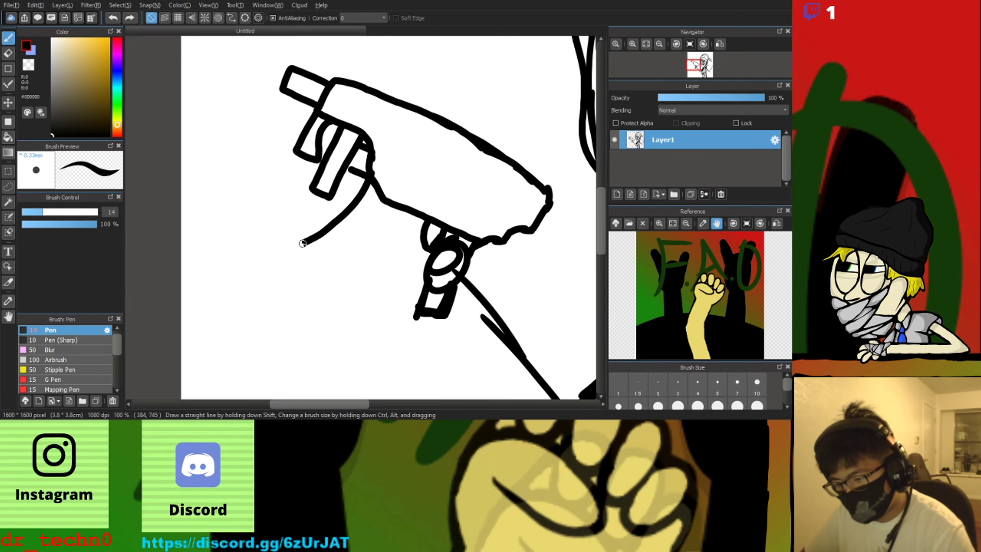
{"action": "left_click_drag", "start_coordinate": [374, 184], "coordinate": [381, 193]}
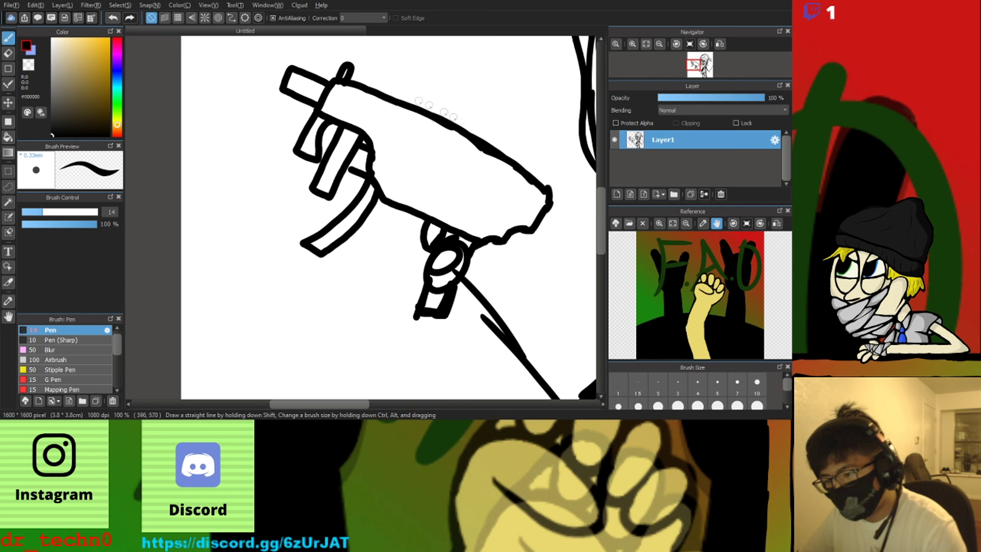
Add a rear sight and trigger guard to the gun, and thicken the outlines of its body and magazine
{"action": "key", "text": "ctrl+z"}
{"action": "left_click_drag", "start_coordinate": [529, 171], "coordinate": [525, 144]}
{"action": "key", "text": "ctrl+z"}
{"action": "left_click_drag", "start_coordinate": [381, 195], "coordinate": [320, 254]}
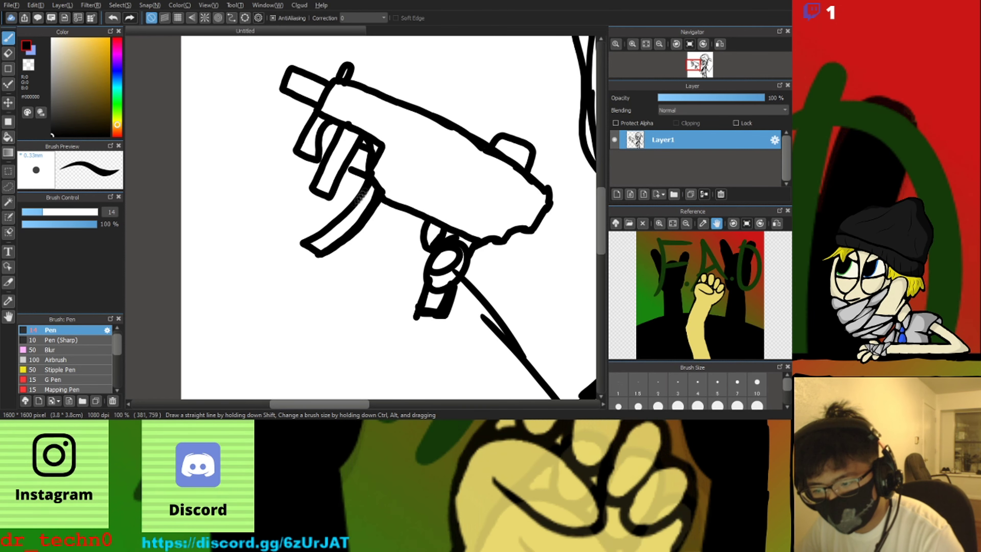
{"action": "left_click_drag", "start_coordinate": [369, 183], "coordinate": [339, 249]}
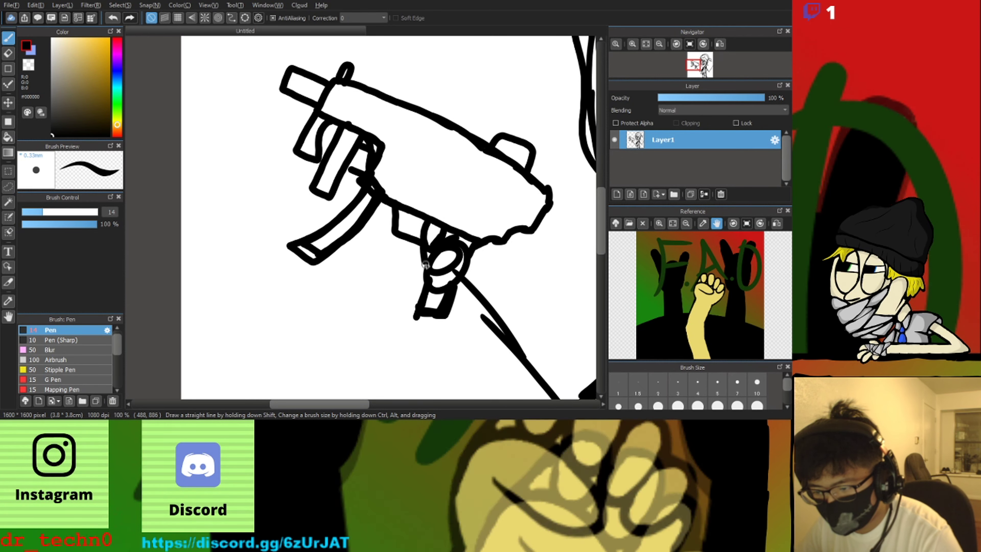
{"action": "mouse_move", "coordinate": [508, 236]}
{"action": "left_mouse_down"}
{"action": "mouse_move", "coordinate": [530, 202]}
{"action": "mouse_move", "coordinate": [444, 125]}
{"action": "mouse_move", "coordinate": [319, 112]}
{"action": "mouse_move", "coordinate": [319, 145]}
{"action": "left_mouse_up"}
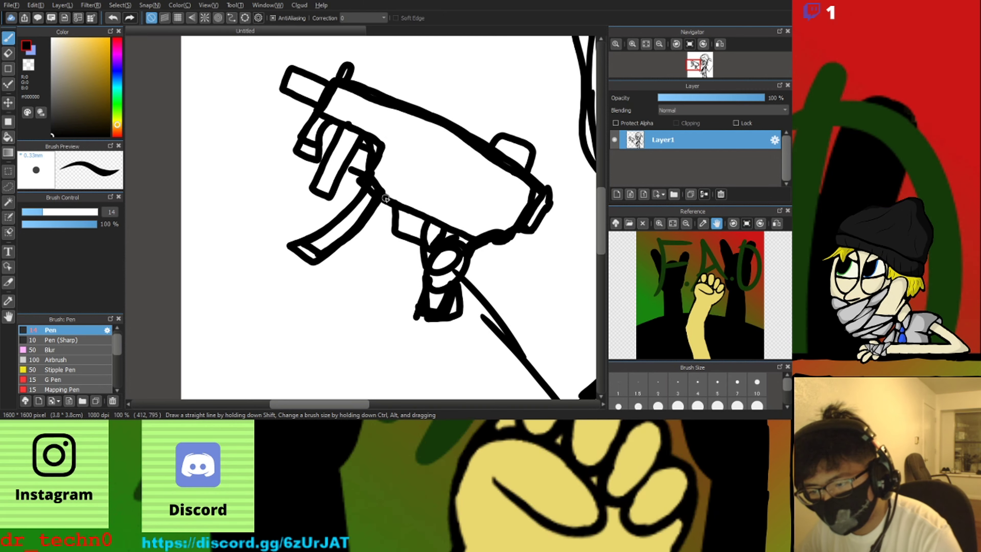
Add surface details to the gun body: a long line along its side, a lower rear panel and a front section edge
{"action": "left_click_drag", "start_coordinate": [470, 188], "coordinate": [528, 210]}
{"action": "key", "text": "ctrl+z"}
{"action": "left_click_drag", "start_coordinate": [369, 136], "coordinate": [339, 96]}
{"action": "left_click_drag", "start_coordinate": [387, 122], "coordinate": [497, 180]}
{"action": "key", "text": "ctrl+z"}
{"action": "left_click_drag", "start_coordinate": [387, 122], "coordinate": [514, 193]}
{"action": "left_click_drag", "start_coordinate": [383, 202], "coordinate": [384, 215]}
{"action": "left_click_drag", "start_coordinate": [344, 86], "coordinate": [378, 101]}
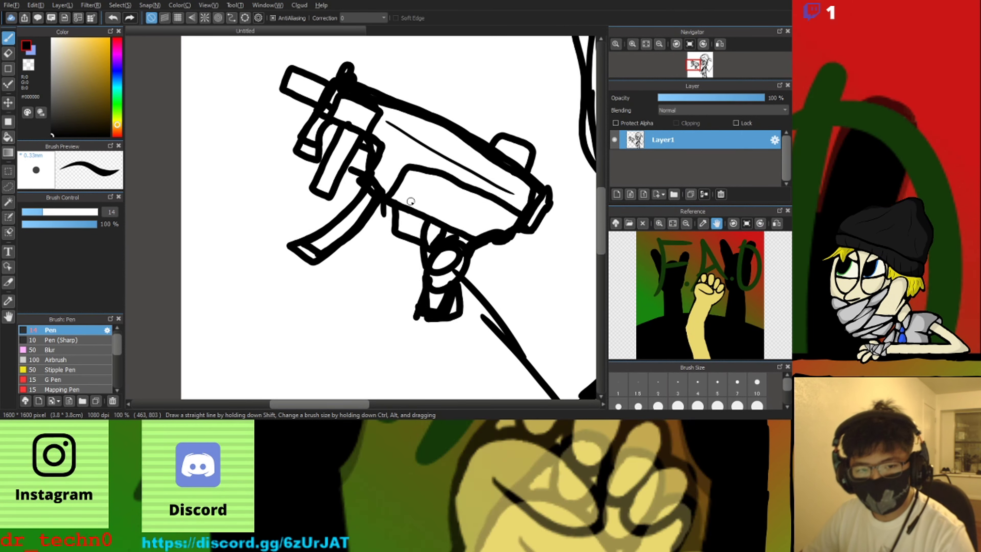
{"action": "scroll", "coordinate": [330, 231], "scroll_direction": "down", "scroll_amount": 2}
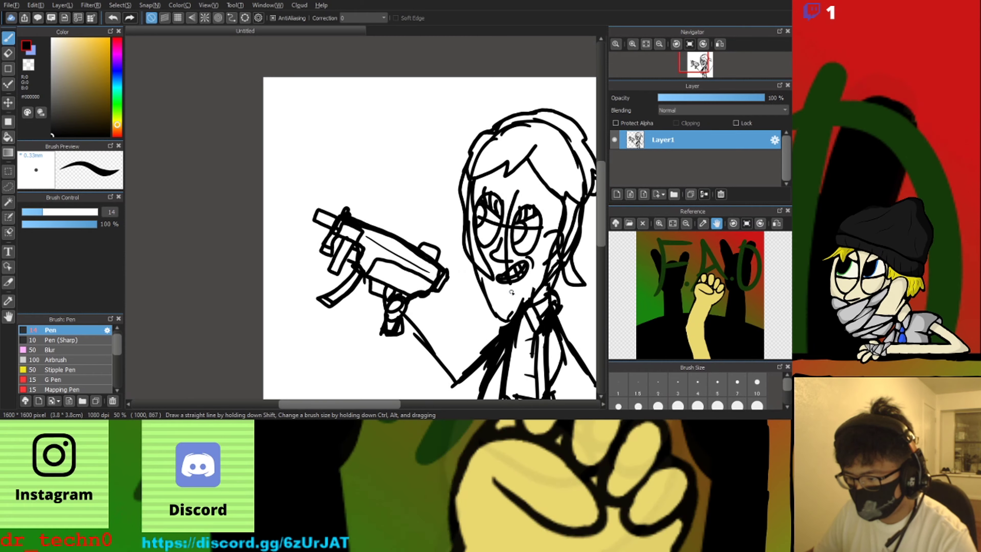
{"action": "scroll", "coordinate": [463, 365], "scroll_direction": "up", "scroll_amount": 1}
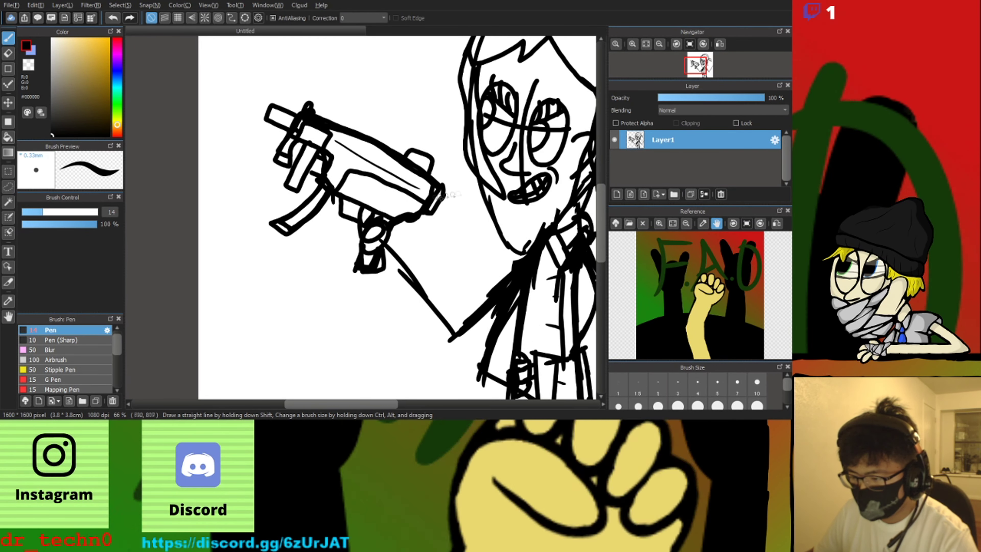
{"action": "scroll", "coordinate": [437, 194], "scroll_direction": "up", "scroll_amount": 3}
{"action": "scroll", "coordinate": [437, 194], "scroll_direction": "down", "scroll_amount": 4}
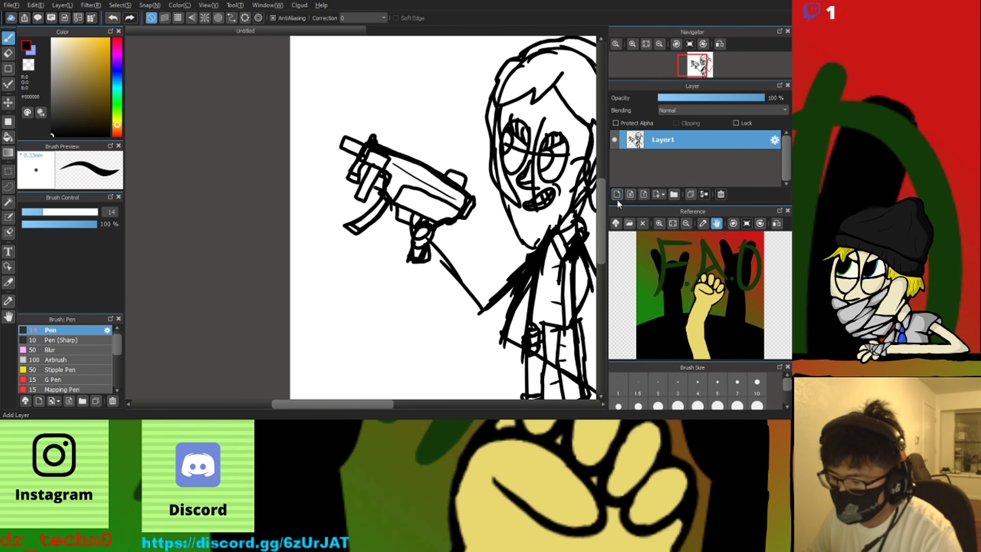
{"action": "scroll", "coordinate": [351, 154], "scroll_direction": "up", "scroll_amount": 3}
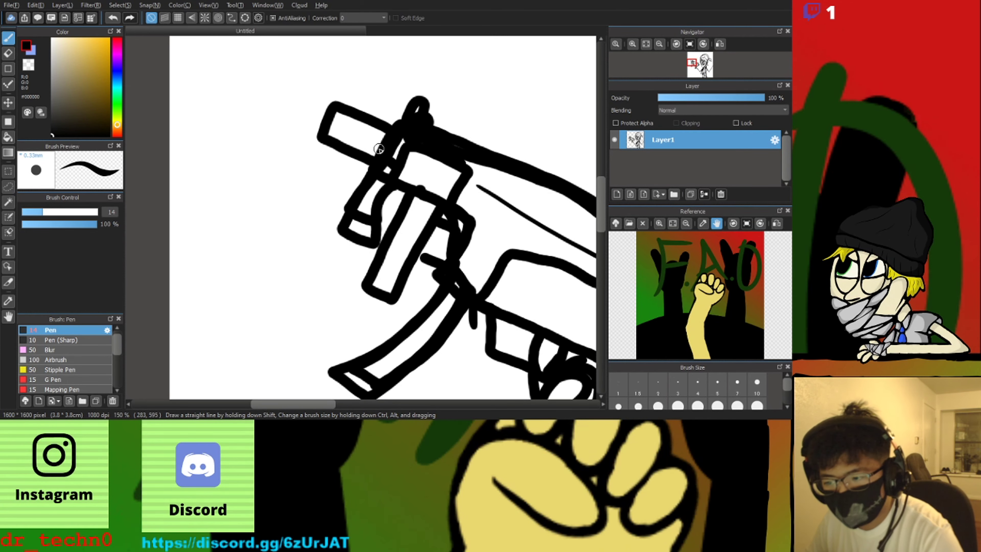
{"action": "scroll", "coordinate": [340, 129], "scroll_direction": "down", "scroll_amount": 3}
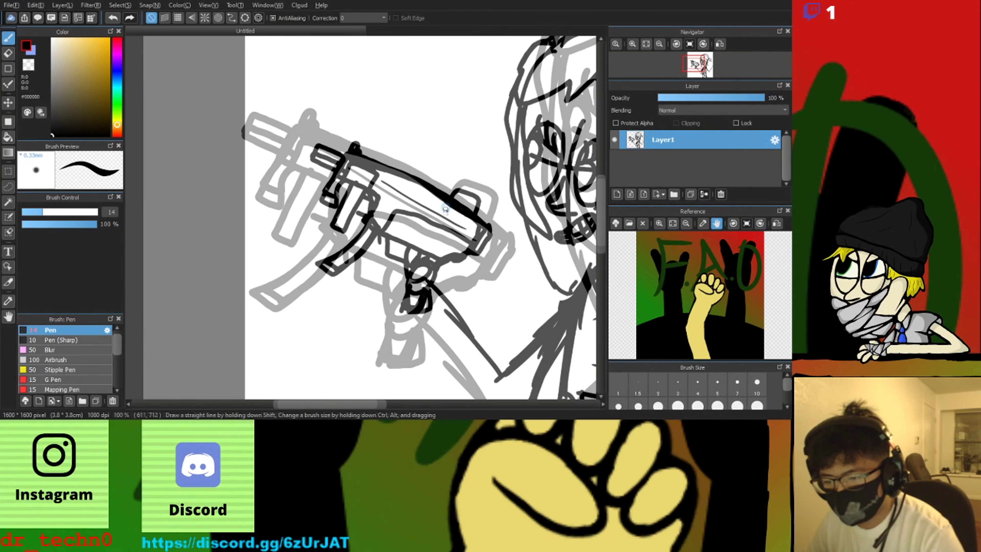
Rename the drawing's layer as sketch
{"action": "left_click", "coordinate": [775, 139]}
{"action": "type", "text": "sketch"}
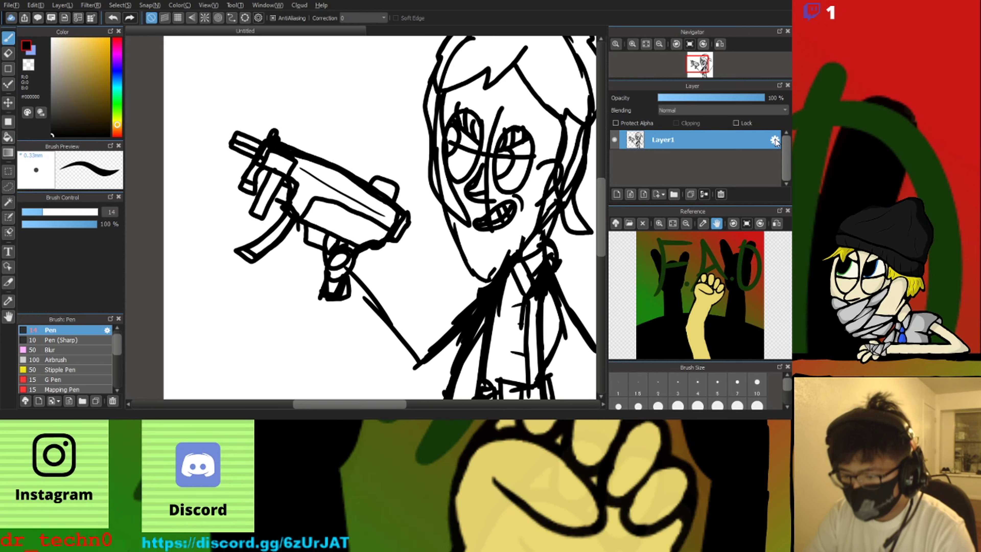
{"action": "key", "text": "Return"}
Add a layer folder above the sketch layer and name it carol
{"action": "left_click", "coordinate": [674, 194]}
{"action": "double_click", "coordinate": [664, 140]}
{"action": "type", "text": "carol"}
{"action": "key", "text": "Return"}
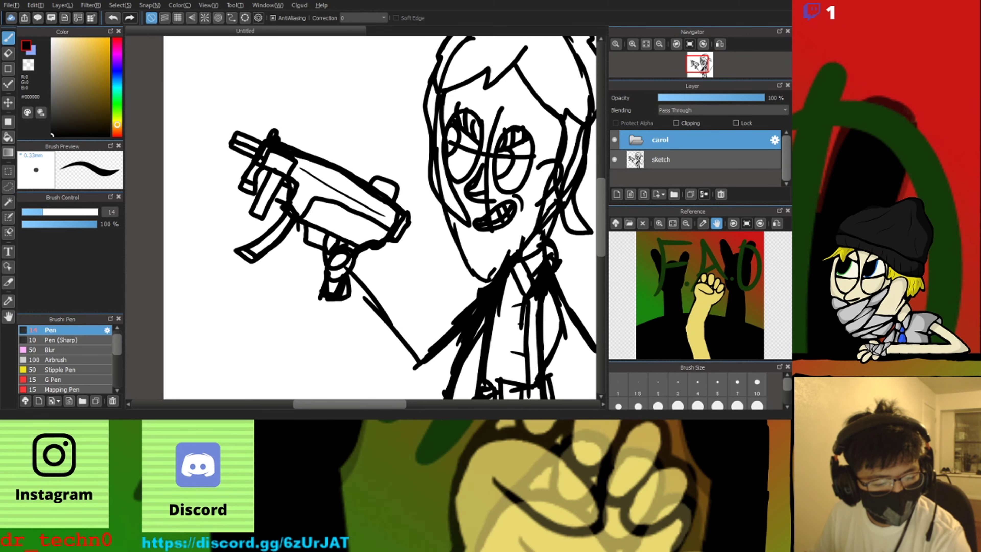
Add a new layer named outline inside the carol folder
{"action": "left_click_drag", "start_coordinate": [197, 385], "coordinate": [117, 407]}
{"action": "left_click", "coordinate": [617, 194]}
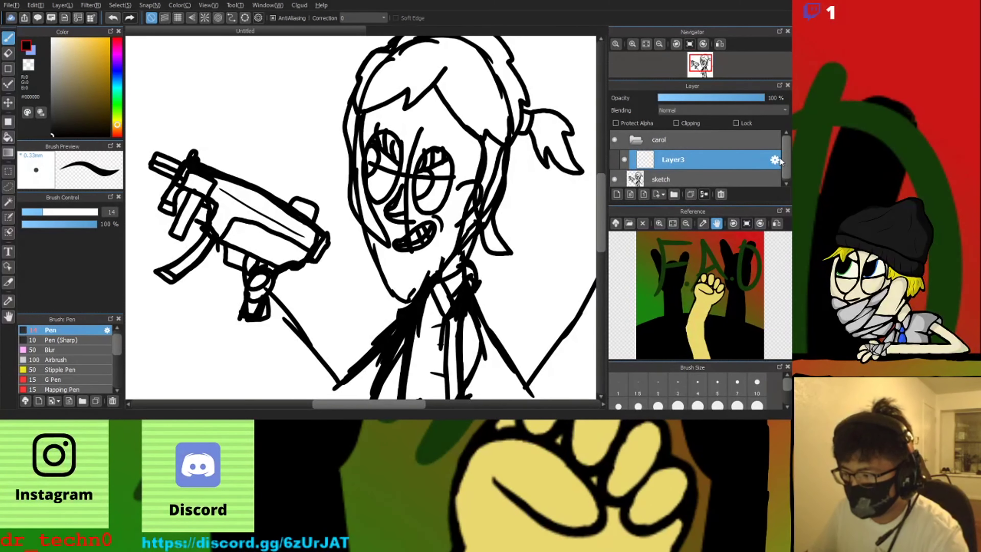
Move the sketch layer into the carol folder below outline and lower its opacity to 51%
{"action": "left_click", "coordinate": [673, 177]}
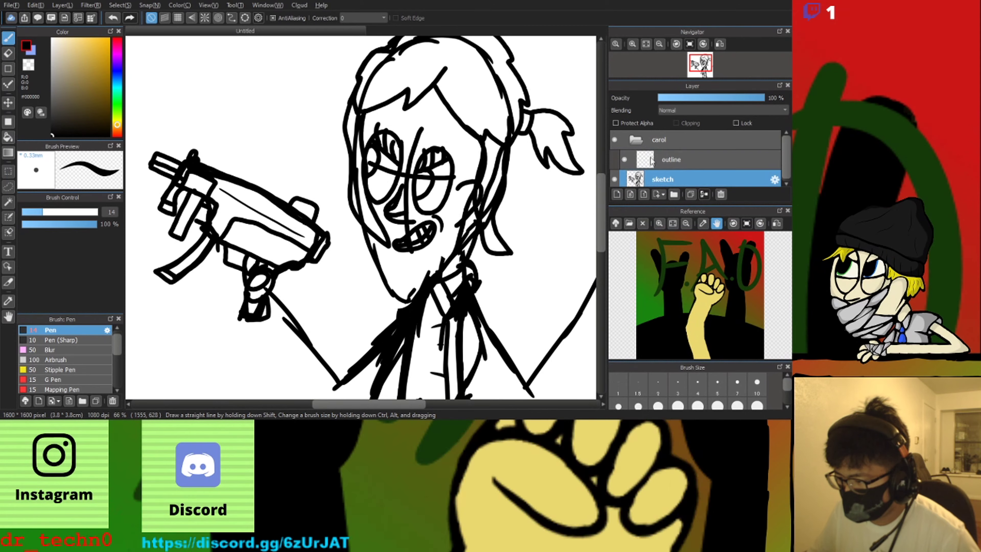
{"action": "left_click_drag", "start_coordinate": [652, 161], "coordinate": [649, 166]}
{"action": "left_click_drag", "start_coordinate": [706, 99], "coordinate": [711, 99]}
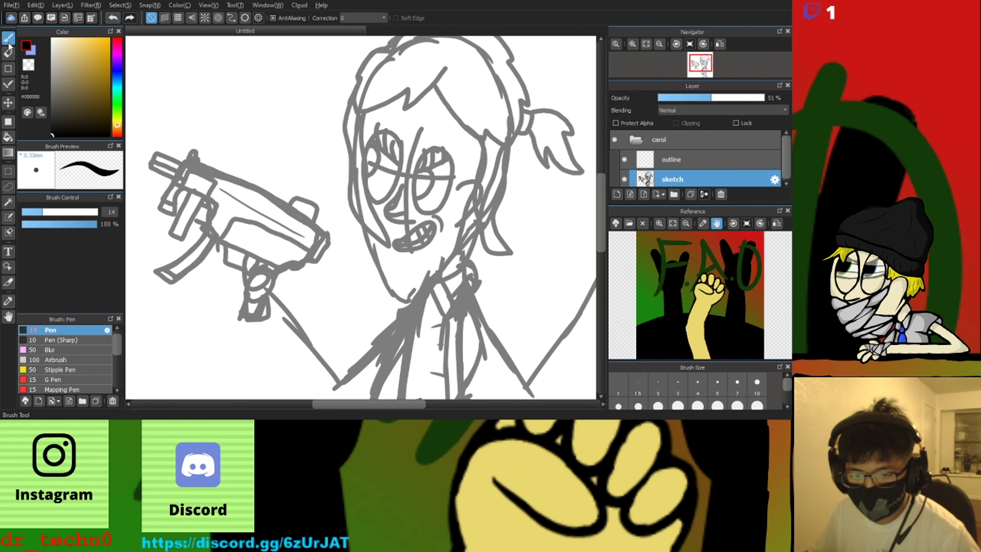
On the outline layer, ink the contours of the gun's body, rear grip, trigger guard, foregrip and curved magazine over the sketch
{"action": "left_click", "coordinate": [673, 159]}
{"action": "scroll", "coordinate": [156, 275], "scroll_direction": "up", "scroll_amount": 2}
{"action": "mouse_move", "coordinate": [359, 233]}
{"action": "left_mouse_down"}
{"action": "mouse_move", "coordinate": [351, 312]}
{"action": "mouse_move", "coordinate": [411, 360]}
{"action": "mouse_move", "coordinate": [450, 238]}
{"action": "left_mouse_up"}
{"action": "left_click_drag", "start_coordinate": [686, 59], "coordinate": [674, 62]}
{"action": "mouse_move", "coordinate": [486, 172]}
{"action": "left_mouse_down"}
{"action": "mouse_move", "coordinate": [460, 96]}
{"action": "mouse_move", "coordinate": [137, 114]}
{"action": "mouse_move", "coordinate": [142, 216]}
{"action": "left_mouse_up"}
{"action": "mouse_move", "coordinate": [176, 163]}
{"action": "left_mouse_down"}
{"action": "mouse_move", "coordinate": [193, 253]}
{"action": "mouse_move", "coordinate": [216, 201]}
{"action": "left_mouse_up"}
{"action": "mouse_move", "coordinate": [226, 158]}
{"action": "left_mouse_down"}
{"action": "mouse_move", "coordinate": [247, 224]}
{"action": "mouse_move", "coordinate": [340, 224]}
{"action": "mouse_move", "coordinate": [369, 239]}
{"action": "mouse_move", "coordinate": [338, 246]}
{"action": "mouse_move", "coordinate": [377, 262]}
{"action": "left_mouse_up"}
{"action": "key", "text": "ctrl+z"}
{"action": "mouse_move", "coordinate": [249, 232]}
{"action": "left_mouse_down"}
{"action": "mouse_move", "coordinate": [188, 345]}
{"action": "mouse_move", "coordinate": [247, 357]}
{"action": "mouse_move", "coordinate": [288, 227]}
{"action": "left_mouse_up"}
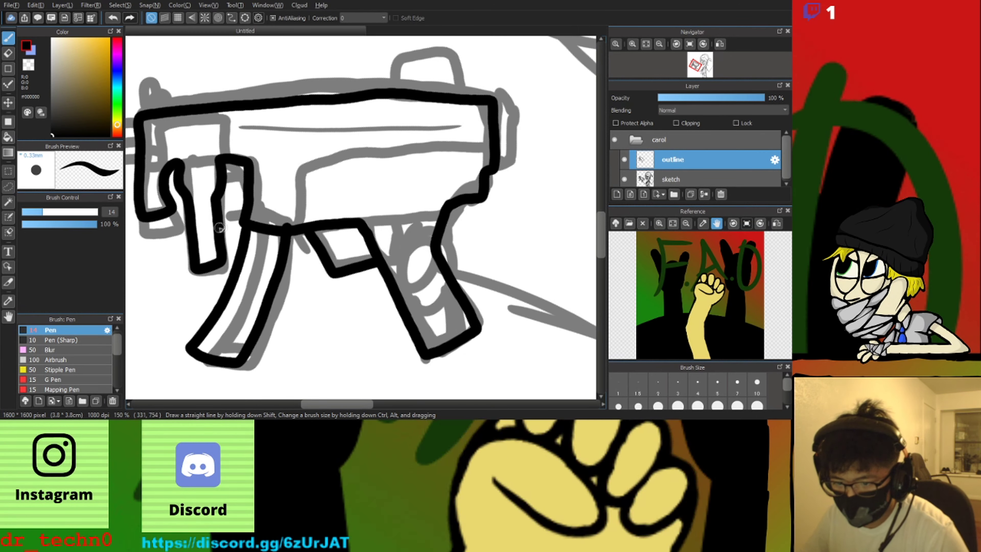
Ink the gun's barrel, front sight, notched rear sight and the rounded piece at its rear end
{"action": "scroll", "coordinate": [220, 227], "scroll_direction": "down", "scroll_amount": 2}
{"action": "scroll", "coordinate": [170, 220], "scroll_direction": "up", "scroll_amount": 3}
{"action": "mouse_move", "coordinate": [208, 113]}
{"action": "left_mouse_down"}
{"action": "mouse_move", "coordinate": [136, 149]}
{"action": "mouse_move", "coordinate": [211, 142]}
{"action": "mouse_move", "coordinate": [221, 126]}
{"action": "mouse_move", "coordinate": [227, 134]}
{"action": "left_mouse_up"}
{"action": "scroll", "coordinate": [212, 143], "scroll_direction": "down", "scroll_amount": 3}
{"action": "scroll", "coordinate": [208, 125], "scroll_direction": "up", "scroll_amount": 3}
{"action": "scroll", "coordinate": [228, 132], "scroll_direction": "down", "scroll_amount": 3}
{"action": "scroll", "coordinate": [298, 116], "scroll_direction": "up", "scroll_amount": 3}
{"action": "mouse_move", "coordinate": [490, 143]}
{"action": "left_mouse_down"}
{"action": "mouse_move", "coordinate": [440, 109]}
{"action": "mouse_move", "coordinate": [402, 144]}
{"action": "mouse_move", "coordinate": [406, 119]}
{"action": "mouse_move", "coordinate": [400, 138]}
{"action": "mouse_move", "coordinate": [428, 180]}
{"action": "mouse_move", "coordinate": [392, 214]}
{"action": "left_mouse_up"}
{"action": "key", "text": "ctrl+z"}
{"action": "key", "text": "ctrl+z"}
{"action": "scroll", "coordinate": [414, 149], "scroll_direction": "down", "scroll_amount": 3}
{"action": "scroll", "coordinate": [463, 151], "scroll_direction": "up", "scroll_amount": 3}
{"action": "scroll", "coordinate": [400, 210], "scroll_direction": "down", "scroll_amount": 4}
{"action": "scroll", "coordinate": [386, 217], "scroll_direction": "up", "scroll_amount": 4}
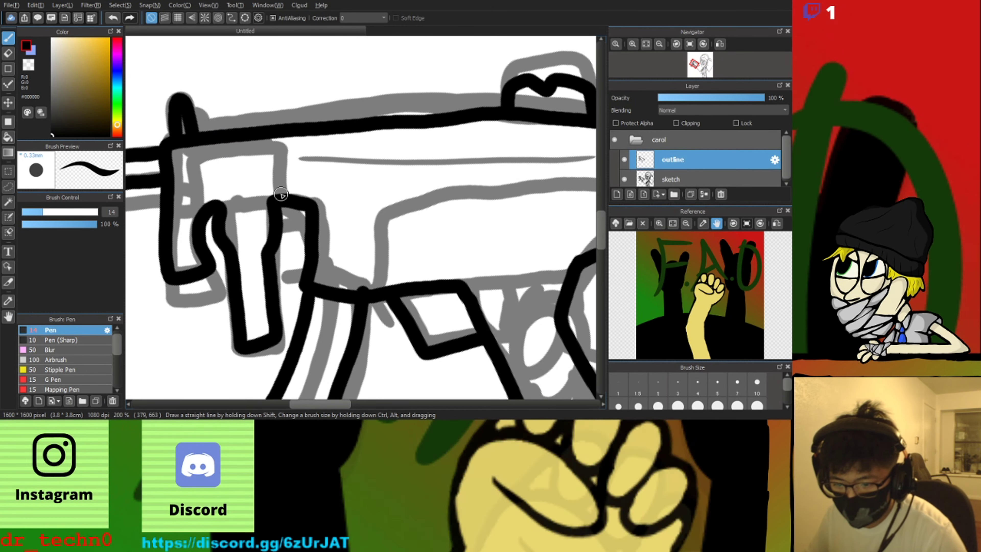
Ink the front section's inner edge above the foregrip and a short angled catch behind the magazine
{"action": "mouse_move", "coordinate": [198, 137]}
{"action": "left_mouse_down"}
{"action": "mouse_move", "coordinate": [199, 151]}
{"action": "mouse_move", "coordinate": [263, 147]}
{"action": "left_mouse_up"}
{"action": "key", "text": "ctrl+z"}
{"action": "left_click_drag", "start_coordinate": [201, 156], "coordinate": [260, 147]}
{"action": "mouse_move", "coordinate": [286, 191]}
{"action": "left_mouse_down"}
{"action": "mouse_move", "coordinate": [280, 171]}
{"action": "mouse_move", "coordinate": [176, 195]}
{"action": "left_mouse_up"}
{"action": "scroll", "coordinate": [433, 254], "scroll_direction": "down", "scroll_amount": 1}
{"action": "scroll", "coordinate": [413, 289], "scroll_direction": "up", "scroll_amount": 3}
{"action": "left_click_drag", "start_coordinate": [367, 288], "coordinate": [399, 328]}
{"action": "scroll", "coordinate": [403, 263], "scroll_direction": "down", "scroll_amount": 4}
{"action": "scroll", "coordinate": [455, 265], "scroll_direction": "up", "scroll_amount": 1}
{"action": "scroll", "coordinate": [319, 253], "scroll_direction": "up", "scroll_amount": 2}
Ink the lower panel edge and the long thin line along the side of the gun body
{"action": "mouse_move", "coordinate": [297, 253]}
{"action": "left_mouse_down"}
{"action": "mouse_move", "coordinate": [373, 176]}
{"action": "mouse_move", "coordinate": [557, 170]}
{"action": "left_mouse_up"}
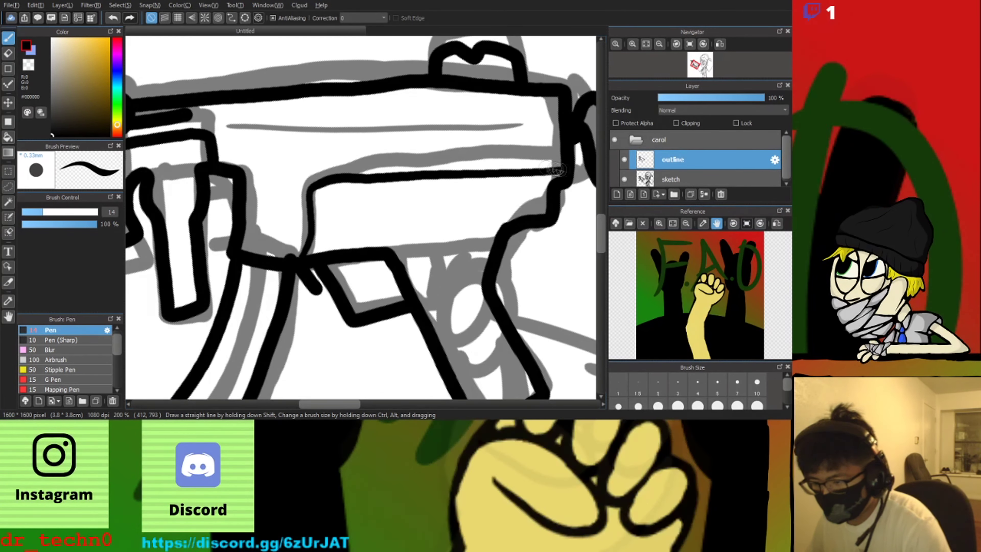
{"action": "left_click_drag", "start_coordinate": [230, 127], "coordinate": [528, 124]}
{"action": "scroll", "coordinate": [321, 198], "scroll_direction": "down", "scroll_amount": 3}
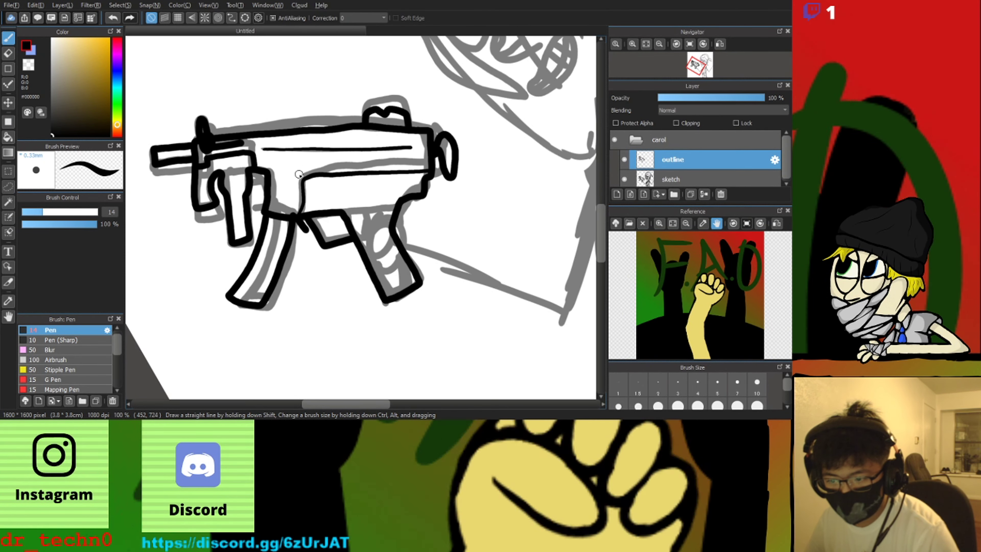
{"action": "scroll", "coordinate": [299, 150], "scroll_direction": "down", "scroll_amount": 2}
{"action": "scroll", "coordinate": [300, 153], "scroll_direction": "up", "scroll_amount": 2}
{"action": "scroll", "coordinate": [294, 147], "scroll_direction": "down", "scroll_amount": 2}
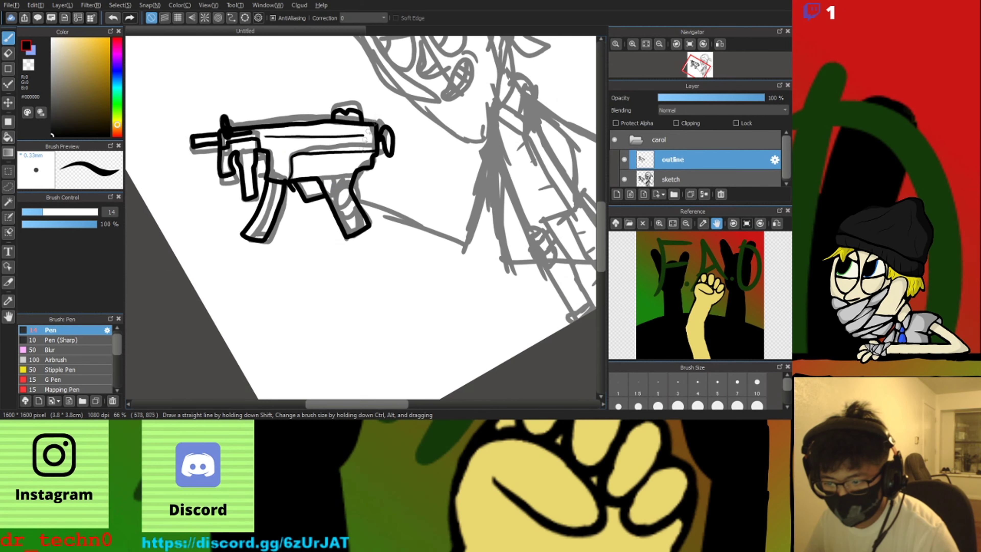
Ink the character's jagged fringe and the long hair locks framing both sides of the face
{"action": "left_click_drag", "start_coordinate": [431, 168], "coordinate": [408, 192]}
{"action": "scroll", "coordinate": [408, 193], "scroll_direction": "down", "scroll_amount": 1}
{"action": "left_click_drag", "start_coordinate": [685, 60], "coordinate": [688, 60]}
{"action": "scroll", "coordinate": [467, 174], "scroll_direction": "up", "scroll_amount": 1}
{"action": "scroll", "coordinate": [446, 119], "scroll_direction": "down", "scroll_amount": 2}
{"action": "scroll", "coordinate": [446, 89], "scroll_direction": "up", "scroll_amount": 3}
{"action": "left_click_drag", "start_coordinate": [502, 105], "coordinate": [486, 126]}
{"action": "scroll", "coordinate": [507, 138], "scroll_direction": "up", "scroll_amount": 2}
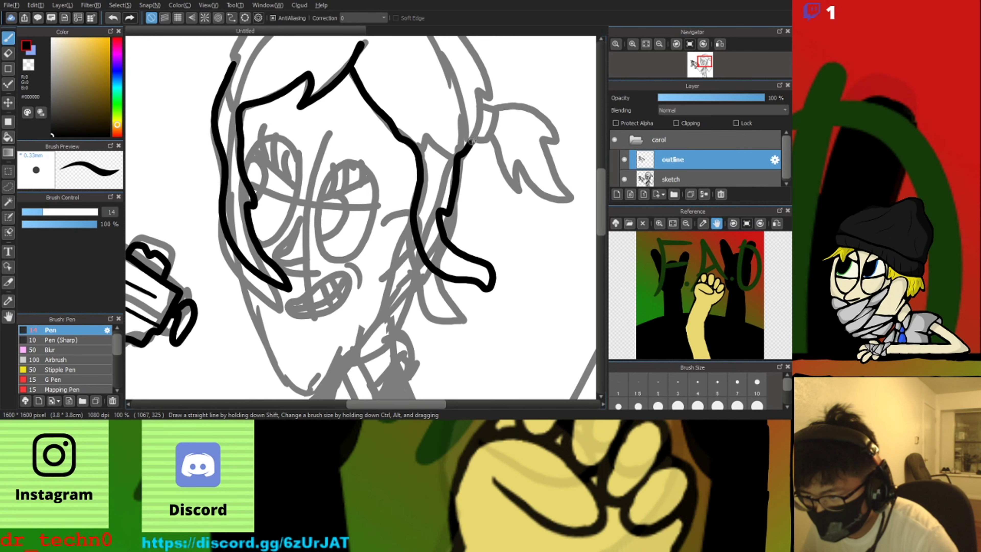
Ink the jagged outline of the hair over the crown and back of the head
{"action": "scroll", "coordinate": [492, 155], "scroll_direction": "down", "scroll_amount": 3}
{"action": "scroll", "coordinate": [498, 160], "scroll_direction": "up", "scroll_amount": 4}
{"action": "mouse_move", "coordinate": [501, 148]}
{"action": "left_mouse_down"}
{"action": "mouse_move", "coordinate": [479, 119]}
{"action": "mouse_move", "coordinate": [497, 120]}
{"action": "mouse_move", "coordinate": [445, 87]}
{"action": "mouse_move", "coordinate": [367, 66]}
{"action": "left_mouse_up"}
{"action": "scroll", "coordinate": [460, 99], "scroll_direction": "down", "scroll_amount": 4}
{"action": "scroll", "coordinate": [458, 92], "scroll_direction": "up", "scroll_amount": 3}
{"action": "scroll", "coordinate": [274, 111], "scroll_direction": "down", "scroll_amount": 2}
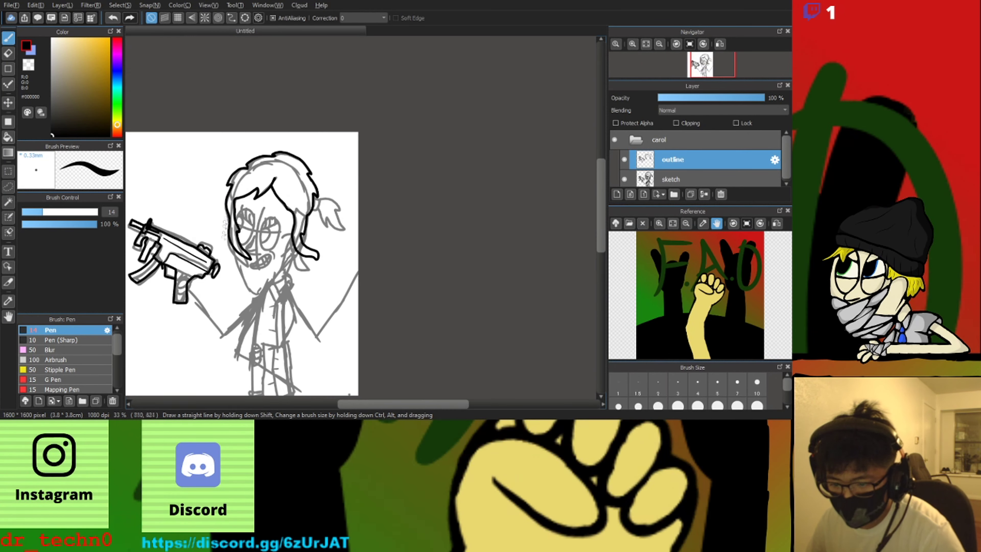
Ink the hair tie and the pointed ponytail behind the head
{"action": "scroll", "coordinate": [394, 147], "scroll_direction": "up", "scroll_amount": 4}
{"action": "mouse_move", "coordinate": [402, 133]}
{"action": "left_mouse_down"}
{"action": "mouse_move", "coordinate": [498, 236]}
{"action": "mouse_move", "coordinate": [433, 278]}
{"action": "mouse_move", "coordinate": [374, 136]}
{"action": "left_mouse_up"}
{"action": "scroll", "coordinate": [386, 162], "scroll_direction": "down", "scroll_amount": 1}
{"action": "scroll", "coordinate": [421, 157], "scroll_direction": "up", "scroll_amount": 1}
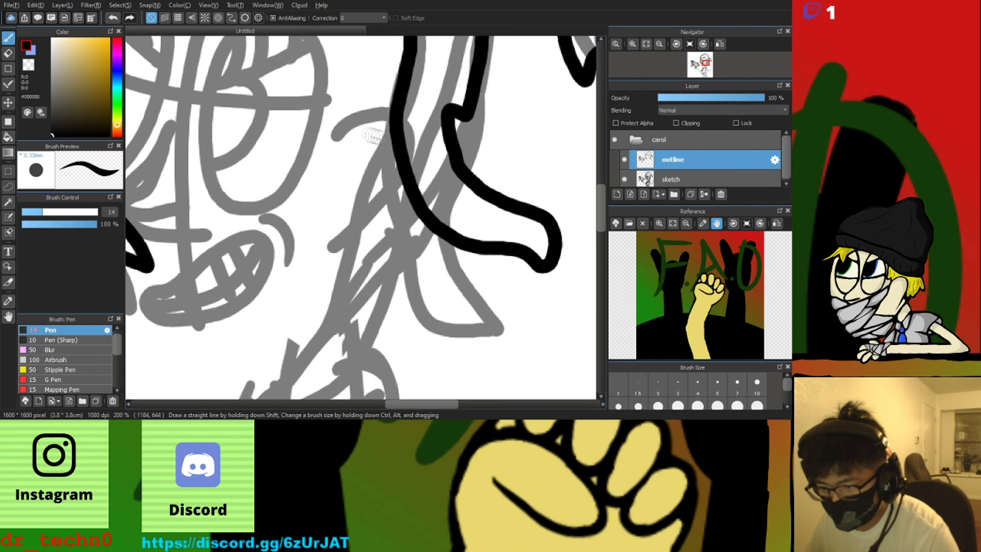
Ink the ear curve and the long pointed jaw line of the face
{"action": "scroll", "coordinate": [336, 254], "scroll_direction": "down", "scroll_amount": 2}
{"action": "scroll", "coordinate": [241, 179], "scroll_direction": "up", "scroll_amount": 1}
{"action": "mouse_move", "coordinate": [256, 251]}
{"action": "left_mouse_down"}
{"action": "mouse_move", "coordinate": [329, 346]}
{"action": "mouse_move", "coordinate": [357, 357]}
{"action": "left_mouse_up"}
{"action": "key", "text": "ctrl+z"}
{"action": "mouse_move", "coordinate": [235, 167]}
{"action": "left_mouse_down"}
{"action": "mouse_move", "coordinate": [284, 290]}
{"action": "mouse_move", "coordinate": [442, 261]}
{"action": "mouse_move", "coordinate": [479, 197]}
{"action": "mouse_move", "coordinate": [373, 368]}
{"action": "mouse_move", "coordinate": [478, 202]}
{"action": "left_mouse_up"}
{"action": "key", "text": "ctrl+z"}
Ink the two large oval eyes with slanted eyelid lines across their upper parts
{"action": "scroll", "coordinate": [475, 199], "scroll_direction": "down", "scroll_amount": 2}
{"action": "scroll", "coordinate": [423, 92], "scroll_direction": "up", "scroll_amount": 2}
{"action": "scroll", "coordinate": [484, 162], "scroll_direction": "up", "scroll_amount": 1}
{"action": "mouse_move", "coordinate": [492, 162]}
{"action": "left_mouse_down"}
{"action": "mouse_move", "coordinate": [465, 146]}
{"action": "mouse_move", "coordinate": [520, 176]}
{"action": "mouse_move", "coordinate": [379, 284]}
{"action": "mouse_move", "coordinate": [387, 220]}
{"action": "mouse_move", "coordinate": [492, 158]}
{"action": "left_mouse_up"}
{"action": "key", "text": "ctrl+z"}
{"action": "key", "text": "ctrl+z"}
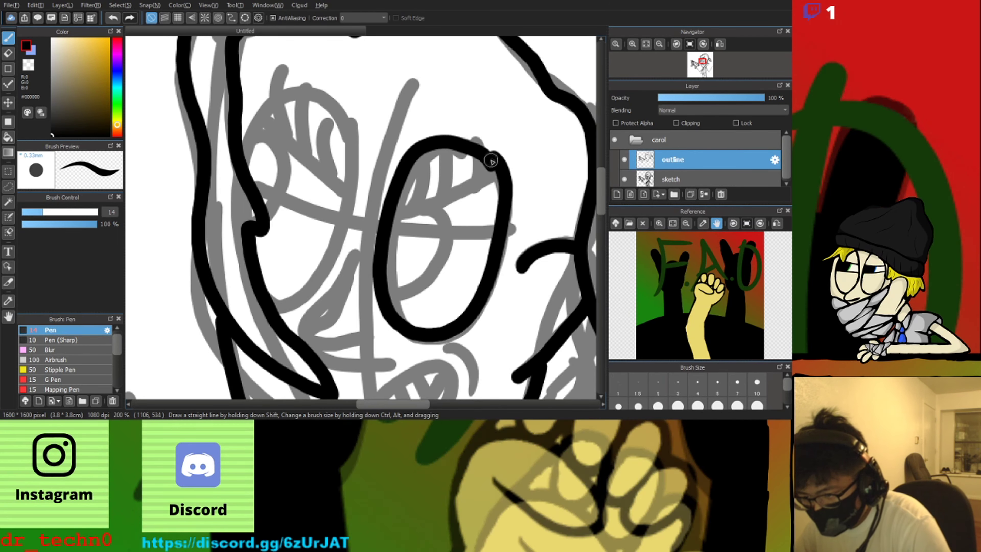
{"action": "mouse_move", "coordinate": [333, 102]}
{"action": "left_mouse_down"}
{"action": "mouse_move", "coordinate": [329, 250]}
{"action": "mouse_move", "coordinate": [273, 306]}
{"action": "left_mouse_up"}
{"action": "left_click_drag", "start_coordinate": [263, 123], "coordinate": [339, 202]}
{"action": "left_click_drag", "start_coordinate": [394, 221], "coordinate": [502, 170]}
Ink the pointed nose and the slanted grin with its tooth divisions, plus a small cheek crease beside the mouth
{"action": "scroll", "coordinate": [501, 172], "scroll_direction": "down", "scroll_amount": 1}
{"action": "scroll", "coordinate": [388, 267], "scroll_direction": "up", "scroll_amount": 2}
{"action": "mouse_move", "coordinate": [405, 191]}
{"action": "left_mouse_down"}
{"action": "mouse_move", "coordinate": [419, 305]}
{"action": "mouse_move", "coordinate": [332, 96]}
{"action": "left_mouse_up"}
{"action": "scroll", "coordinate": [322, 193], "scroll_direction": "up", "scroll_amount": 1}
{"action": "mouse_move", "coordinate": [322, 205]}
{"action": "left_mouse_down"}
{"action": "mouse_move", "coordinate": [503, 172]}
{"action": "mouse_move", "coordinate": [309, 197]}
{"action": "mouse_move", "coordinate": [491, 119]}
{"action": "left_mouse_up"}
{"action": "left_click_drag", "start_coordinate": [429, 127], "coordinate": [465, 198]}
{"action": "left_click_drag", "start_coordinate": [374, 176], "coordinate": [390, 231]}
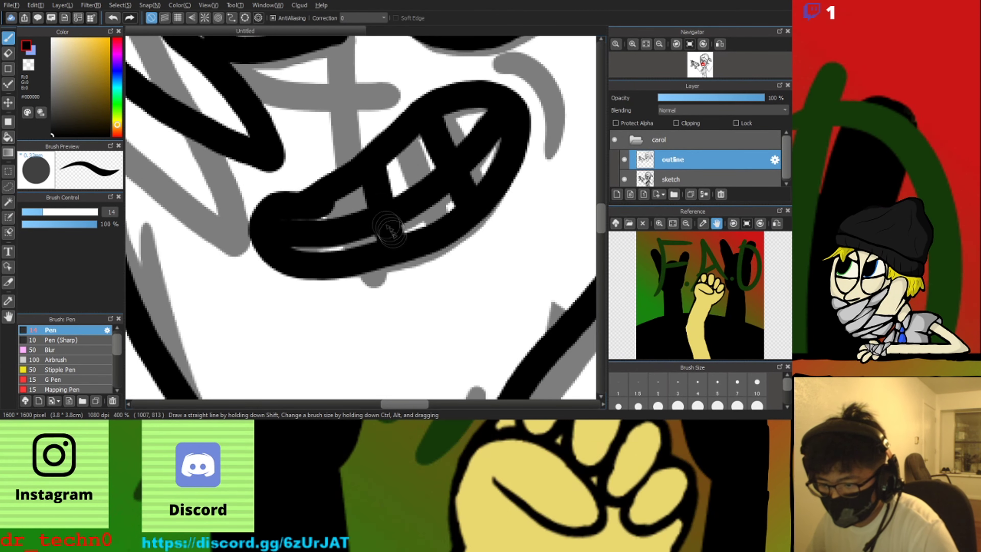
{"action": "left_click_drag", "start_coordinate": [334, 208], "coordinate": [338, 247]}
{"action": "scroll", "coordinate": [372, 226], "scroll_direction": "down", "scroll_amount": 2}
{"action": "left_click_drag", "start_coordinate": [440, 143], "coordinate": [457, 185]}
{"action": "scroll", "coordinate": [413, 224], "scroll_direction": "down", "scroll_amount": 2}
{"action": "scroll", "coordinate": [420, 233], "scroll_direction": "down", "scroll_amount": 3}
{"action": "scroll", "coordinate": [408, 203], "scroll_direction": "up", "scroll_amount": 4}
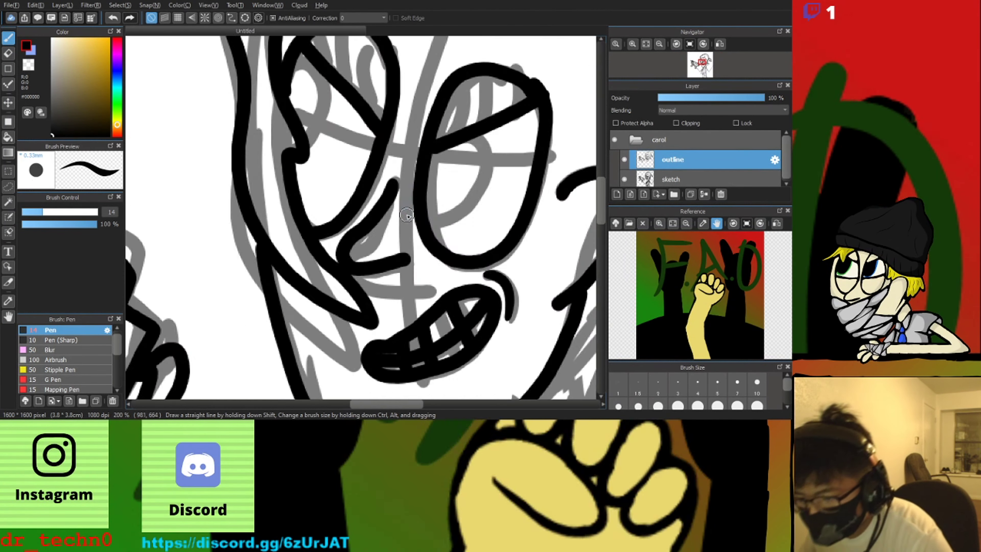
Ink the curved irises below the eyelids and begin adding thick vertical eyelashes
{"action": "scroll", "coordinate": [446, 224], "scroll_direction": "up", "scroll_amount": 1}
{"action": "mouse_move", "coordinate": [483, 111]}
{"action": "left_mouse_down"}
{"action": "mouse_move", "coordinate": [422, 233]}
{"action": "mouse_move", "coordinate": [485, 117]}
{"action": "left_mouse_up"}
{"action": "scroll", "coordinate": [217, 115], "scroll_direction": "down", "scroll_amount": 1}
{"action": "scroll", "coordinate": [331, 138], "scroll_direction": "down", "scroll_amount": 3}
{"action": "scroll", "coordinate": [317, 93], "scroll_direction": "up", "scroll_amount": 3}
{"action": "left_click_drag", "start_coordinate": [291, 167], "coordinate": [286, 114]}
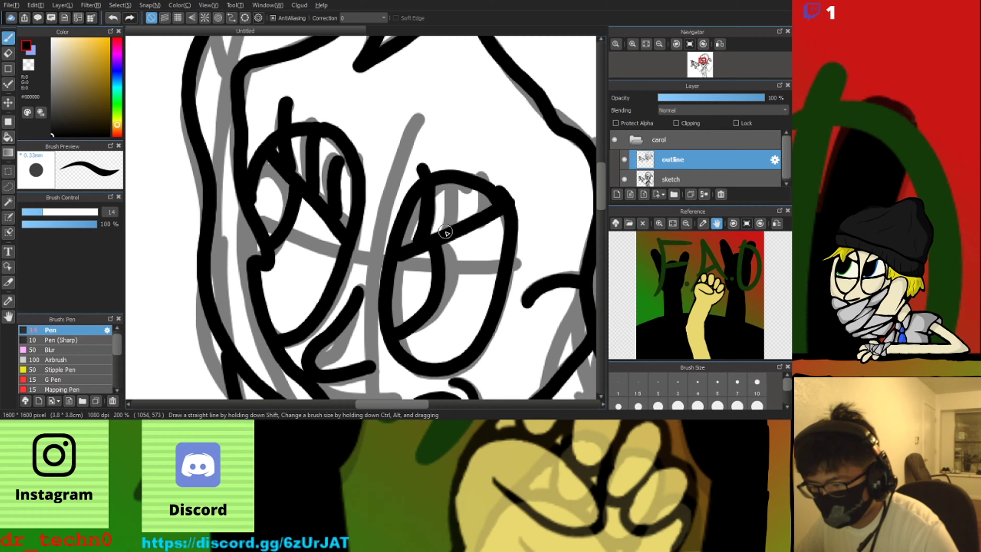
Undo the last eyelash strokes and redraw three lashes rising from the eyelid of the eye nearer the ear
{"action": "scroll", "coordinate": [468, 155], "scroll_direction": "down", "scroll_amount": 1}
{"action": "scroll", "coordinate": [475, 181], "scroll_direction": "up", "scroll_amount": 2}
{"action": "key", "text": "ctrl+z"}
{"action": "key", "text": "ctrl+z"}
{"action": "key", "text": "ctrl+z"}
{"action": "mouse_move", "coordinate": [375, 155]}
{"action": "left_mouse_down"}
{"action": "mouse_move", "coordinate": [365, 209]}
{"action": "mouse_move", "coordinate": [404, 92]}
{"action": "left_mouse_up"}
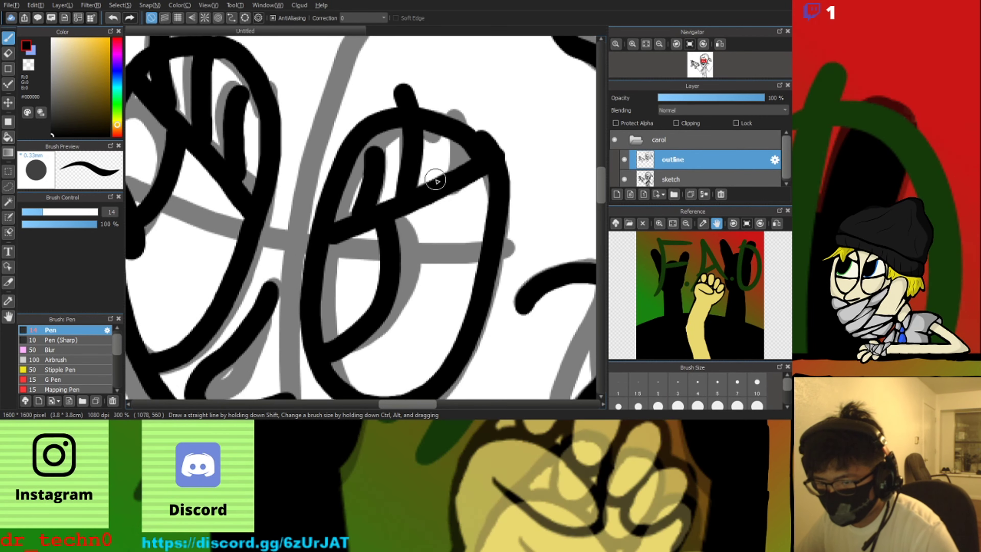
{"action": "left_click_drag", "start_coordinate": [439, 180], "coordinate": [450, 91]}
{"action": "scroll", "coordinate": [448, 170], "scroll_direction": "down", "scroll_amount": 2}
{"action": "scroll", "coordinate": [455, 143], "scroll_direction": "up", "scroll_amount": 2}
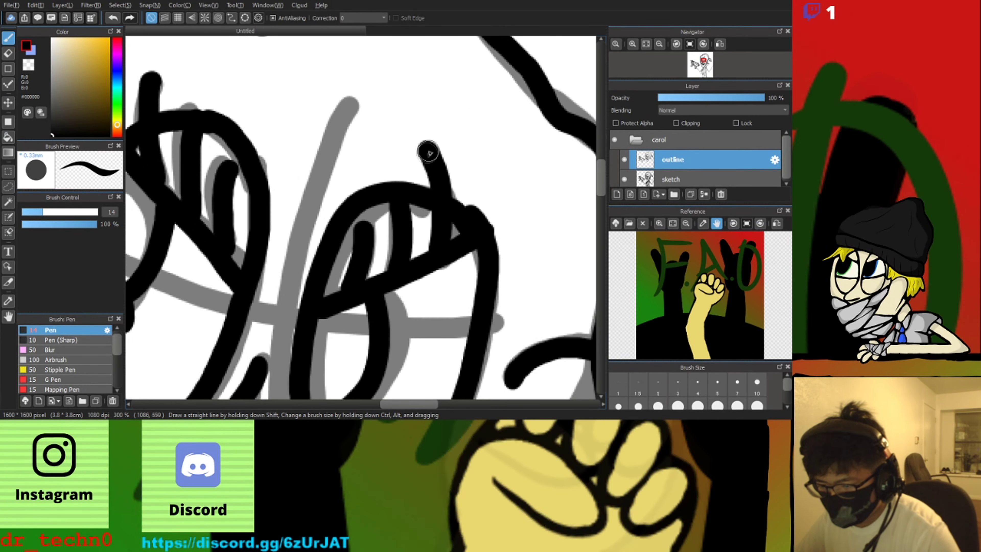
Erase the eyelash end protruding above the eye on the far side of the face
{"action": "scroll", "coordinate": [330, 146], "scroll_direction": "up", "scroll_amount": 2}
{"action": "key", "text": "e"}
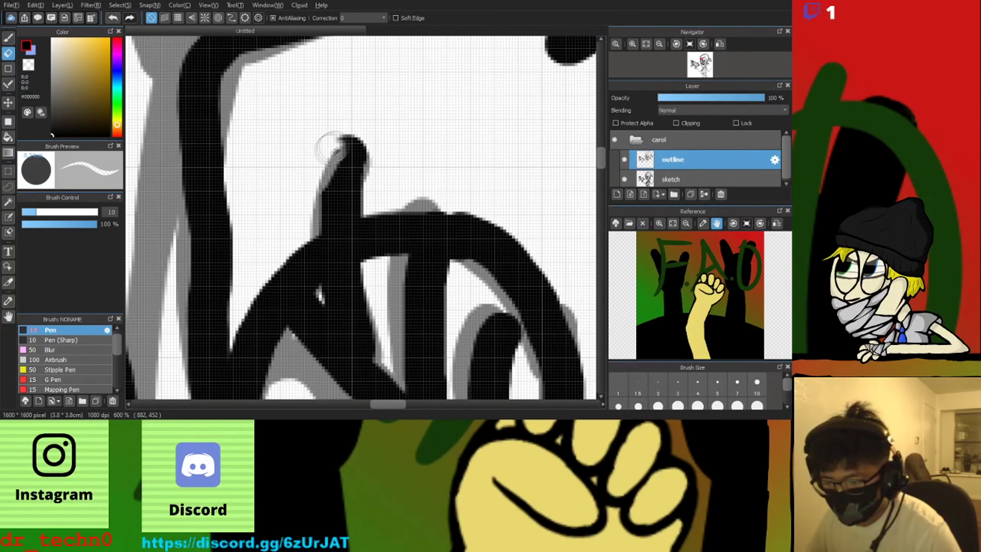
{"action": "scroll", "coordinate": [330, 146], "scroll_direction": "down", "scroll_amount": 2}
{"action": "scroll", "coordinate": [440, 212], "scroll_direction": "up", "scroll_amount": 2}
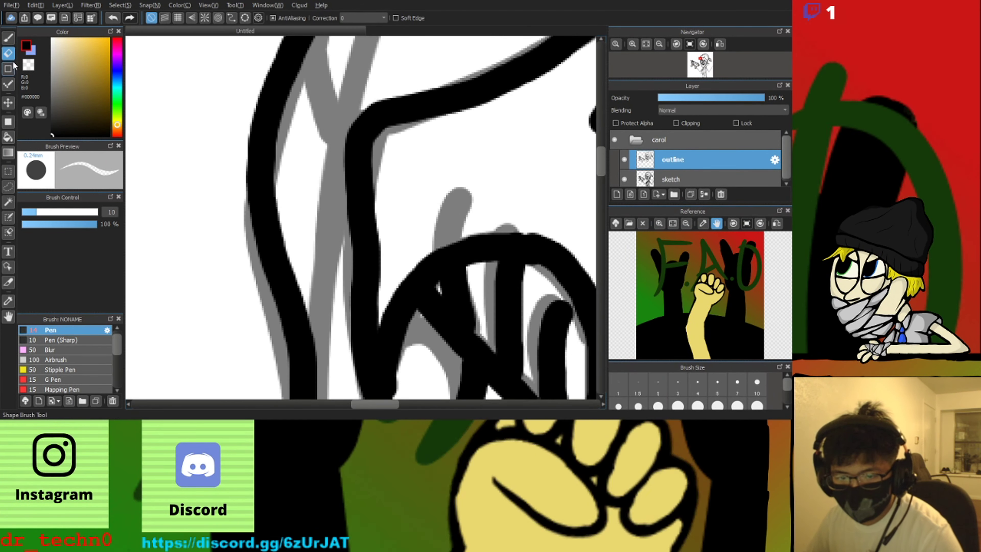
Ink the front neck line and the rounded front flap of the shirt collar below the chin
{"action": "left_click", "coordinate": [8, 38]}
{"action": "scroll", "coordinate": [462, 251], "scroll_direction": "down", "scroll_amount": 5}
{"action": "scroll", "coordinate": [533, 324], "scroll_direction": "up", "scroll_amount": 4}
{"action": "left_click_drag", "start_coordinate": [386, 149], "coordinate": [421, 256]}
{"action": "scroll", "coordinate": [417, 172], "scroll_direction": "down", "scroll_amount": 2}
{"action": "key", "text": "ctrl+z"}
{"action": "left_click_drag", "start_coordinate": [408, 294], "coordinate": [372, 241]}
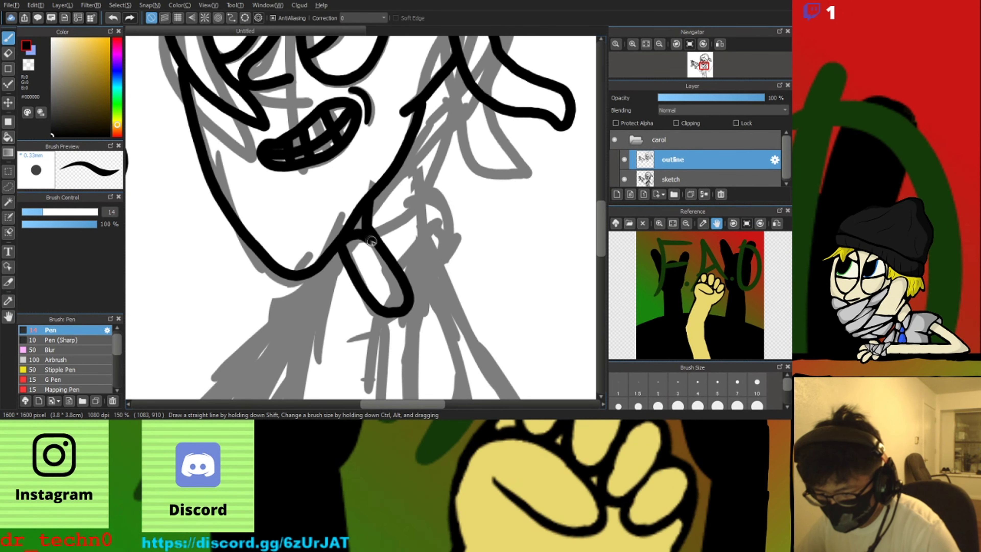
Ink the second, narrower collar flap and the line of the back of the neck
{"action": "key", "text": "ctrl+z"}
{"action": "scroll", "coordinate": [402, 231], "scroll_direction": "down", "scroll_amount": 2}
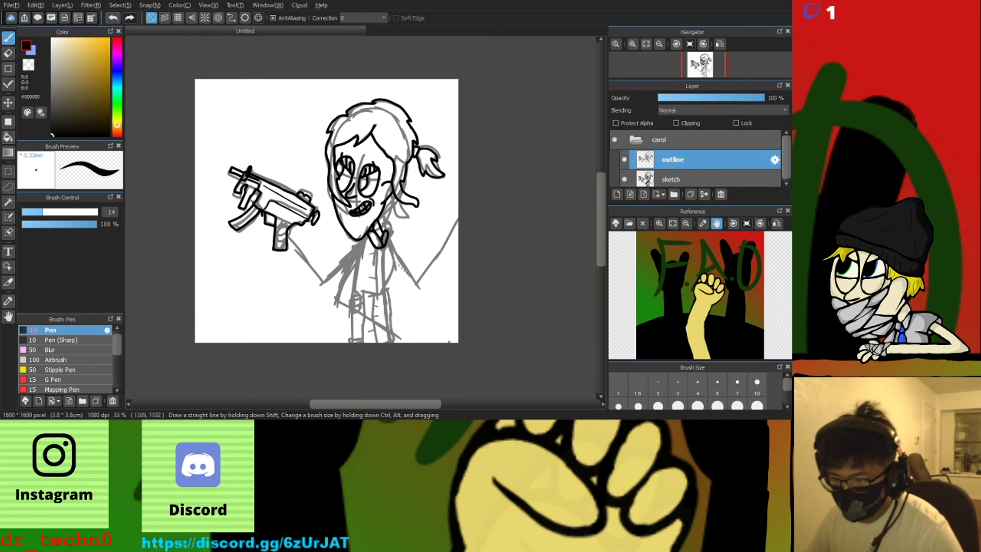
{"action": "scroll", "coordinate": [432, 175], "scroll_direction": "up", "scroll_amount": 2}
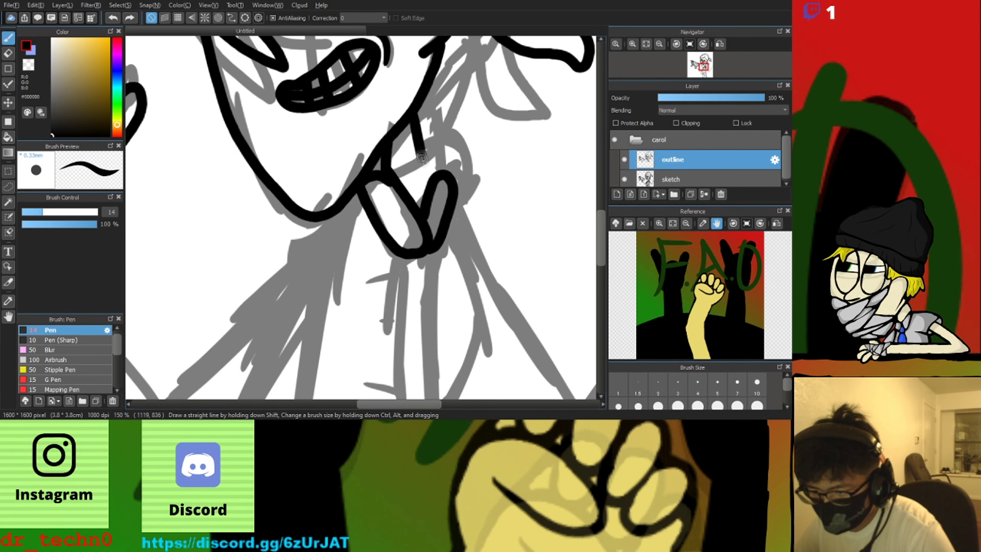
{"action": "scroll", "coordinate": [418, 146], "scroll_direction": "down", "scroll_amount": 2}
{"action": "scroll", "coordinate": [419, 146], "scroll_direction": "up", "scroll_amount": 2}
Ink the curved back edge and the long front edge of the torso below the collar
{"action": "mouse_move", "coordinate": [419, 132]}
{"action": "left_mouse_down"}
{"action": "mouse_move", "coordinate": [450, 260]}
{"action": "mouse_move", "coordinate": [415, 321]}
{"action": "left_mouse_up"}
{"action": "scroll", "coordinate": [415, 320], "scroll_direction": "down", "scroll_amount": 2}
{"action": "scroll", "coordinate": [347, 336], "scroll_direction": "up", "scroll_amount": 1}
{"action": "left_click_drag", "start_coordinate": [339, 211], "coordinate": [328, 418]}
{"action": "scroll", "coordinate": [340, 296], "scroll_direction": "down", "scroll_amount": 3}
{"action": "scroll", "coordinate": [340, 295], "scroll_direction": "up", "scroll_amount": 2}
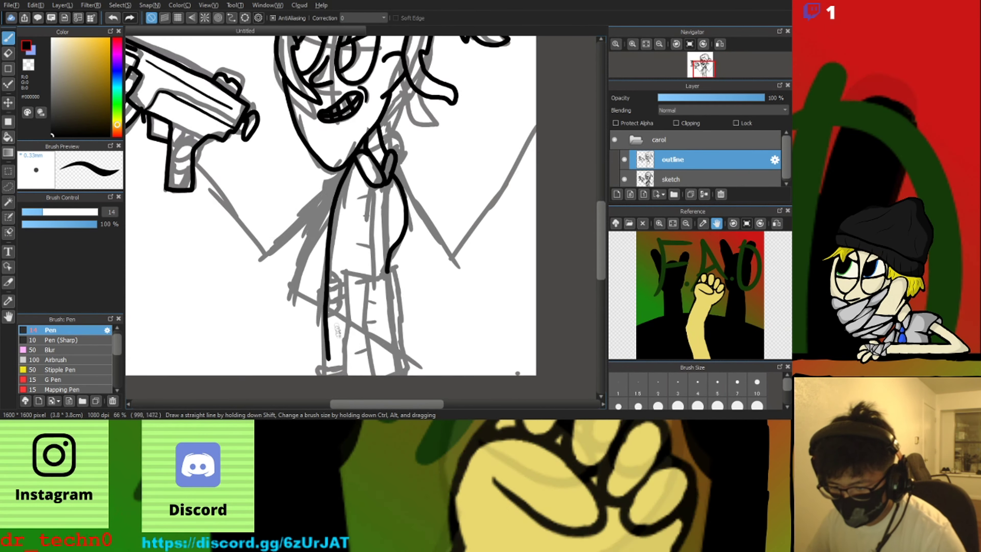
Undo the overlong torso line and ink the lower body as a wide panel beside a narrow strip with bands at both ends
{"action": "scroll", "coordinate": [340, 301], "scroll_direction": "down", "scroll_amount": 2}
{"action": "scroll", "coordinate": [340, 349], "scroll_direction": "up", "scroll_amount": 3}
{"action": "scroll", "coordinate": [313, 255], "scroll_direction": "down", "scroll_amount": 1}
{"action": "key", "text": "ctrl+z"}
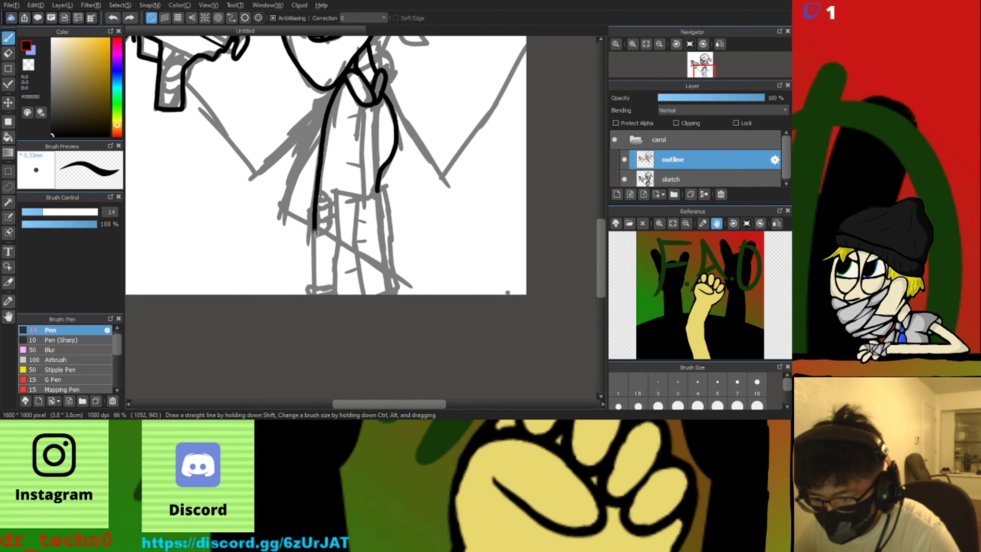
{"action": "left_click_drag", "start_coordinate": [314, 232], "coordinate": [317, 295]}
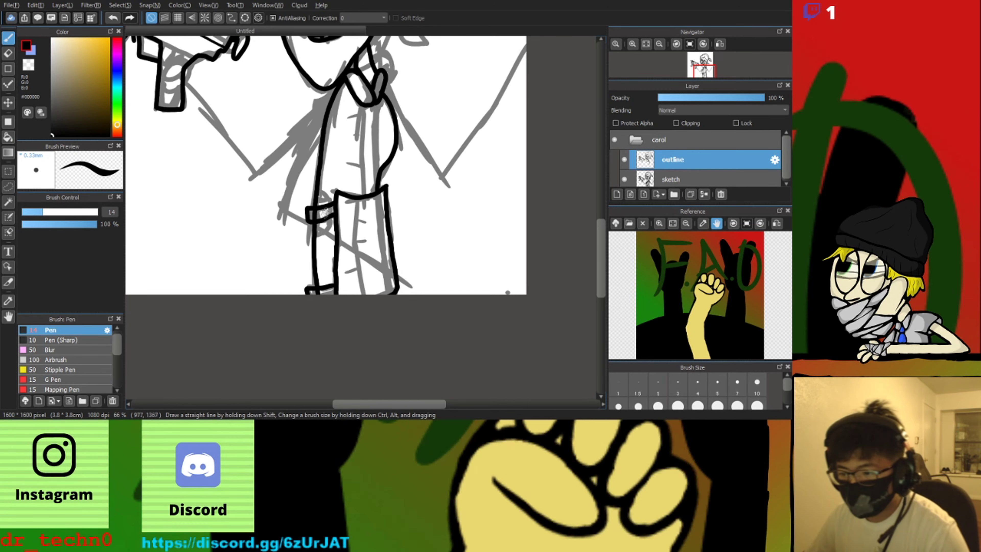
Ink the shirt's centre seam from collar to waist with short cross ticks, undoing the stray last strokes
{"action": "scroll", "coordinate": [508, 293], "scroll_direction": "up", "scroll_amount": 3}
{"action": "left_click_drag", "start_coordinate": [347, 244], "coordinate": [345, 296]}
{"action": "key", "text": "ctrl+z"}
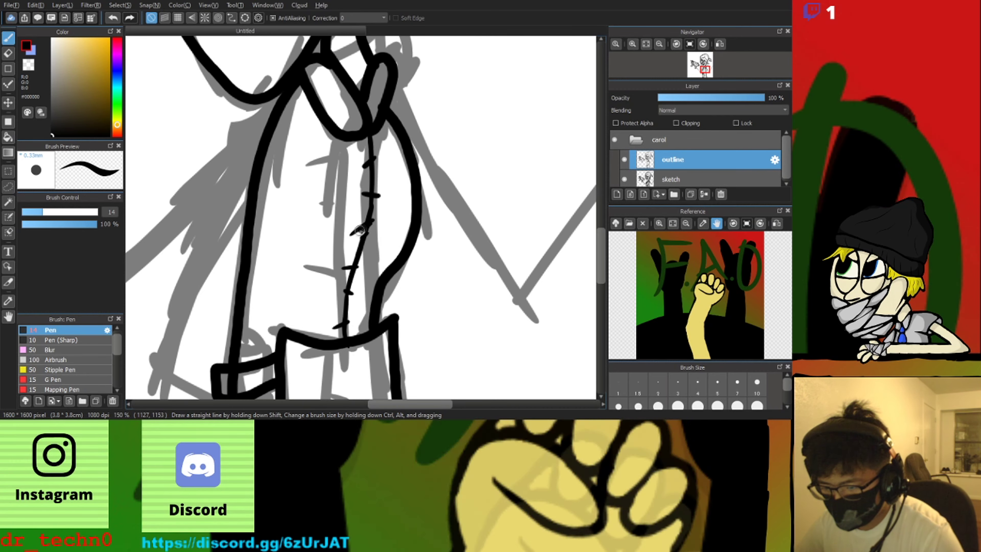
{"action": "key", "text": "ctrl+z"}
{"action": "key", "text": "ctrl+z"}
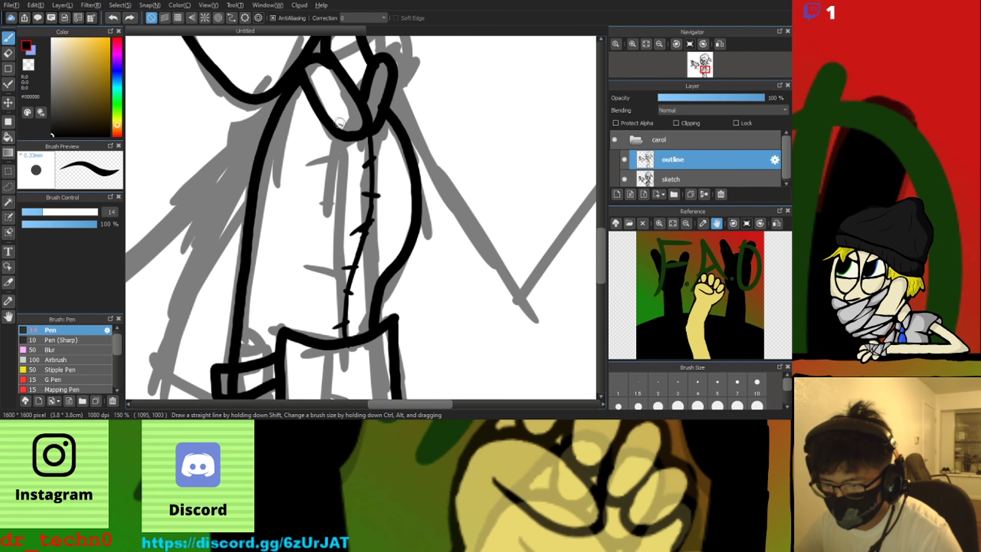
Undo the last stray stroke and ink a short curved line from the collar out over the back shoulder
{"action": "key", "text": "ctrl+z"}
{"action": "mouse_move", "coordinate": [354, 126]}
{"action": "left_mouse_down"}
{"action": "mouse_move", "coordinate": [413, 227]}
{"action": "mouse_move", "coordinate": [467, 178]}
{"action": "left_mouse_up"}
{"action": "scroll", "coordinate": [365, 247], "scroll_direction": "down", "scroll_amount": 4}
{"action": "scroll", "coordinate": [365, 248], "scroll_direction": "up", "scroll_amount": 2}
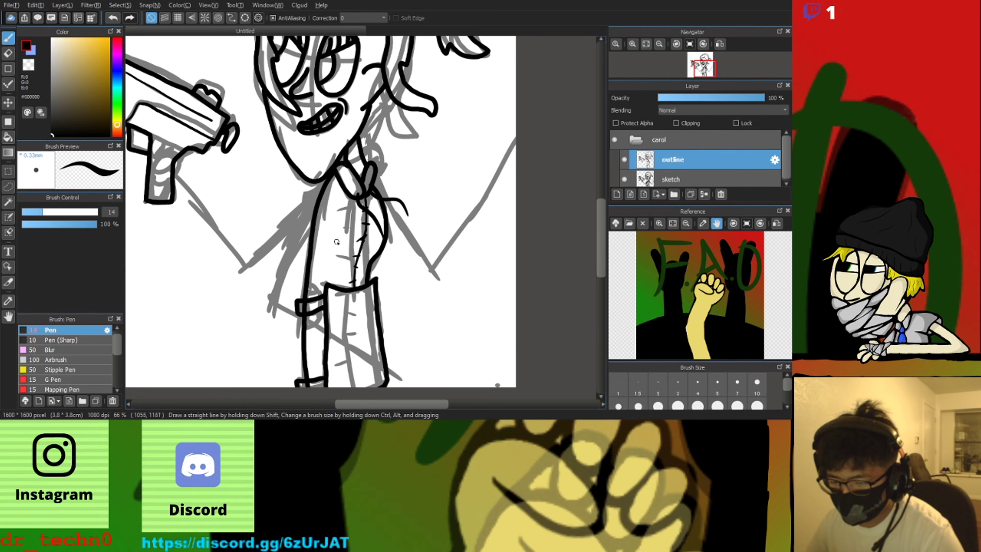
{"action": "scroll", "coordinate": [285, 171], "scroll_direction": "up", "scroll_amount": 1}
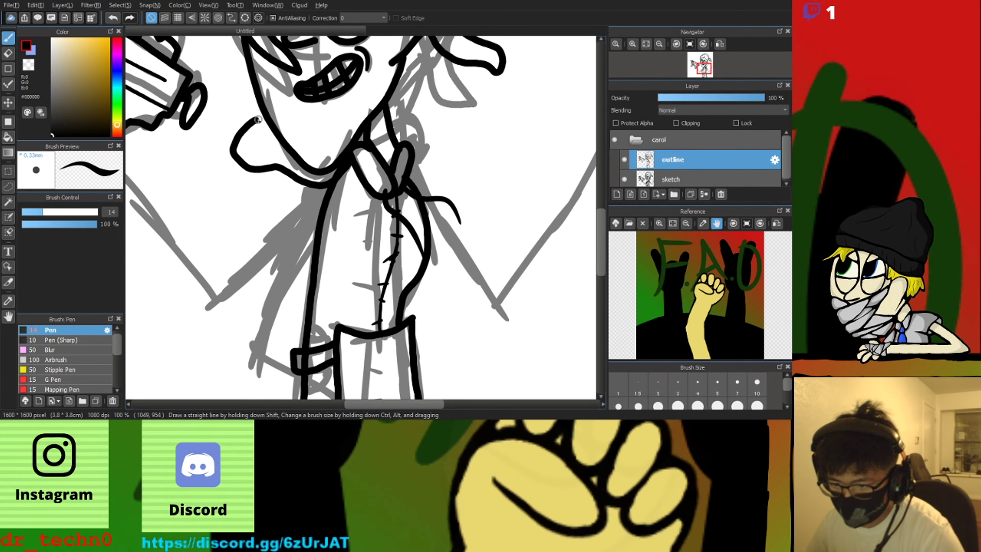
Ink the shape beside the chin as a rounded double loop reaching back to the collar, undoing the earlier attempts
{"action": "scroll", "coordinate": [332, 186], "scroll_direction": "down", "scroll_amount": 3}
{"action": "scroll", "coordinate": [313, 187], "scroll_direction": "up", "scroll_amount": 4}
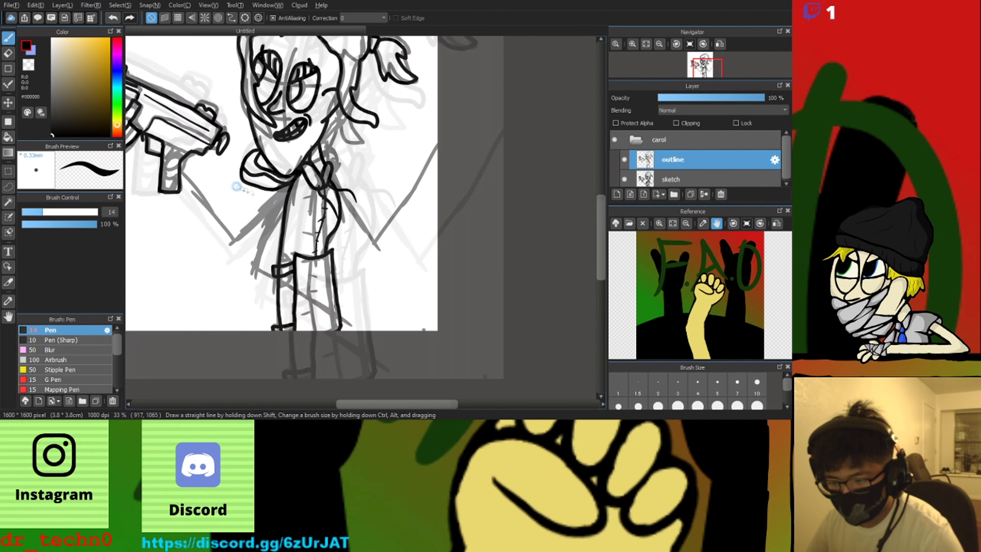
{"action": "key", "text": "ctrl+z"}
{"action": "key", "text": "ctrl+z"}
{"action": "key", "text": "ctrl+z"}
{"action": "mouse_move", "coordinate": [298, 79]}
{"action": "left_mouse_down"}
{"action": "mouse_move", "coordinate": [332, 167]}
{"action": "mouse_move", "coordinate": [380, 163]}
{"action": "left_mouse_up"}
{"action": "mouse_move", "coordinate": [218, 116]}
{"action": "left_mouse_down"}
{"action": "mouse_move", "coordinate": [220, 180]}
{"action": "mouse_move", "coordinate": [400, 164]}
{"action": "left_mouse_up"}
{"action": "key", "text": "ctrl+z"}
{"action": "mouse_move", "coordinate": [241, 93]}
{"action": "left_mouse_down"}
{"action": "mouse_move", "coordinate": [305, 95]}
{"action": "mouse_move", "coordinate": [346, 147]}
{"action": "mouse_move", "coordinate": [343, 126]}
{"action": "mouse_move", "coordinate": [456, 310]}
{"action": "left_mouse_up"}
Ink the inner edge of the free arm as a V from the shoulder through the elbow to the wrist
{"action": "scroll", "coordinate": [305, 172], "scroll_direction": "down", "scroll_amount": 3}
{"action": "scroll", "coordinate": [367, 157], "scroll_direction": "up", "scroll_amount": 3}
{"action": "scroll", "coordinate": [342, 131], "scroll_direction": "down", "scroll_amount": 2}
{"action": "scroll", "coordinate": [384, 176], "scroll_direction": "up", "scroll_amount": 2}
{"action": "key", "text": "ctrl+z"}
{"action": "mouse_move", "coordinate": [318, 140]}
{"action": "left_mouse_down"}
{"action": "mouse_move", "coordinate": [345, 174]}
{"action": "mouse_move", "coordinate": [567, 153]}
{"action": "left_mouse_up"}
{"action": "scroll", "coordinate": [563, 156], "scroll_direction": "down", "scroll_amount": 2}
{"action": "scroll", "coordinate": [563, 157], "scroll_direction": "up", "scroll_amount": 2}
{"action": "scroll", "coordinate": [496, 170], "scroll_direction": "down", "scroll_amount": 2}
{"action": "scroll", "coordinate": [496, 170], "scroll_direction": "up", "scroll_amount": 1}
{"action": "scroll", "coordinate": [496, 170], "scroll_direction": "up", "scroll_amount": 1}
Undo the poor outer arm line and re-ink it from the torso around the elbow to the wrist
{"action": "mouse_move", "coordinate": [214, 273]}
{"action": "left_mouse_down"}
{"action": "mouse_move", "coordinate": [282, 352]}
{"action": "mouse_move", "coordinate": [337, 370]}
{"action": "left_mouse_up"}
{"action": "key", "text": "ctrl+z"}
{"action": "key", "text": "ctrl+z"}
{"action": "mouse_move", "coordinate": [216, 290]}
{"action": "left_mouse_down"}
{"action": "mouse_move", "coordinate": [291, 380]}
{"action": "mouse_move", "coordinate": [375, 345]}
{"action": "mouse_move", "coordinate": [466, 238]}
{"action": "left_mouse_up"}
Ink the fingers and thumb of the free hand at the canvas edge, undoing the misplaced stroke
{"action": "left_click_drag", "start_coordinate": [480, 147], "coordinate": [475, 148]}
{"action": "left_click_drag", "start_coordinate": [480, 85], "coordinate": [494, 160]}
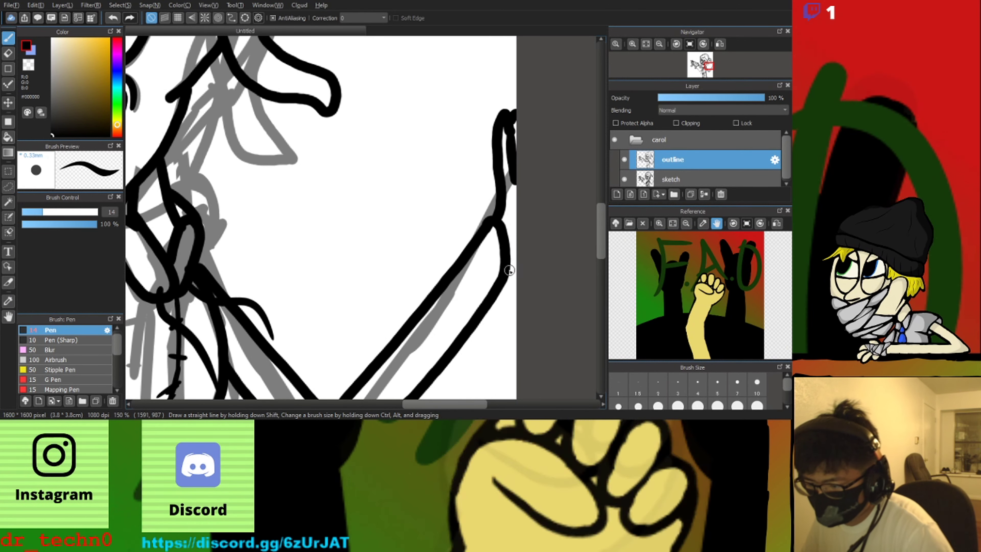
{"action": "key", "text": "ctrl+z"}
{"action": "left_click_drag", "start_coordinate": [511, 264], "coordinate": [521, 275]}
{"action": "scroll", "coordinate": [504, 191], "scroll_direction": "down", "scroll_amount": 3}
{"action": "scroll", "coordinate": [339, 249], "scroll_direction": "up", "scroll_amount": 2}
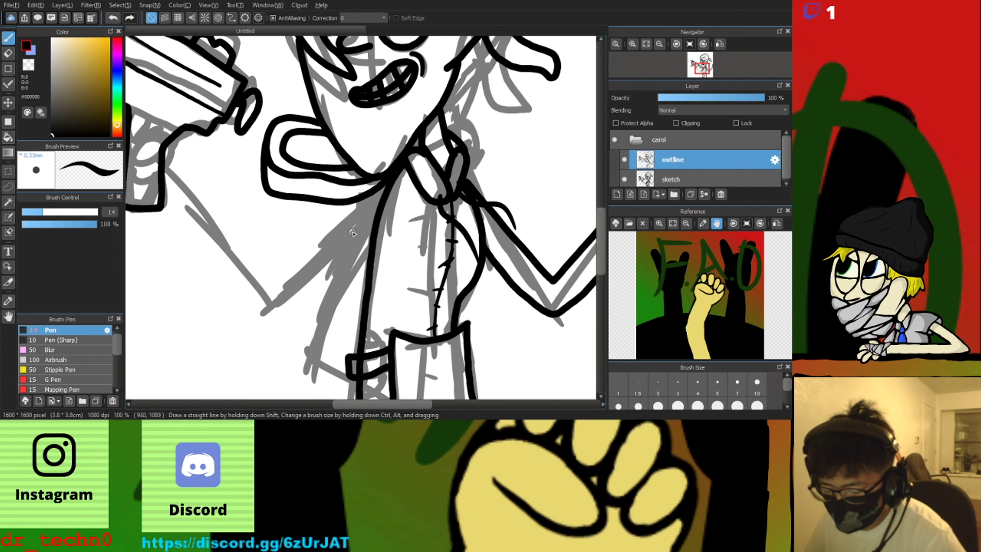
{"action": "scroll", "coordinate": [361, 238], "scroll_direction": "down", "scroll_amount": 2}
{"action": "scroll", "coordinate": [502, 207], "scroll_direction": "up", "scroll_amount": 3}
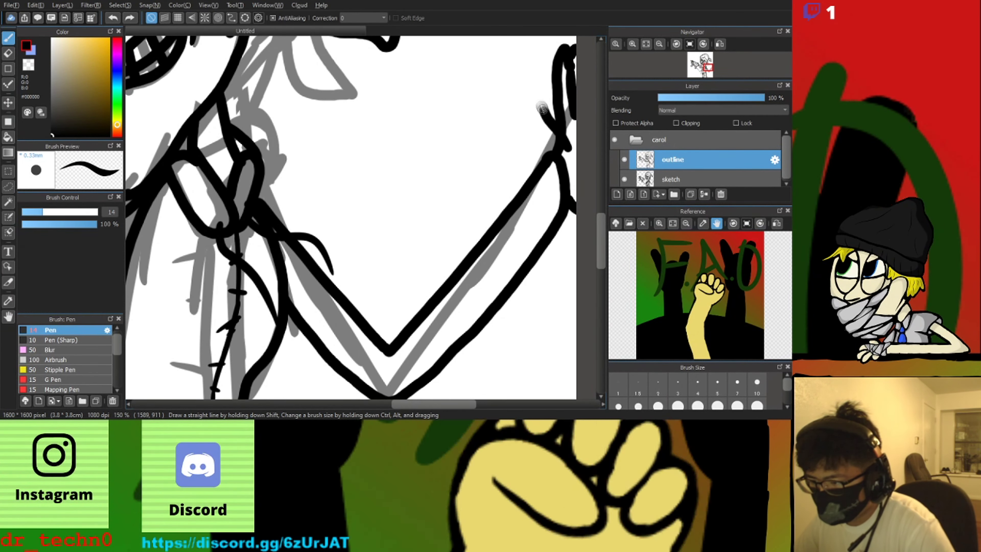
Ink the inner edge of the gun arm's upper arm and undo the outer line drawn around its elbow
{"action": "scroll", "coordinate": [425, 202], "scroll_direction": "down", "scroll_amount": 3}
{"action": "scroll", "coordinate": [317, 257], "scroll_direction": "up", "scroll_amount": 2}
{"action": "left_click_drag", "start_coordinate": [344, 154], "coordinate": [248, 240]}
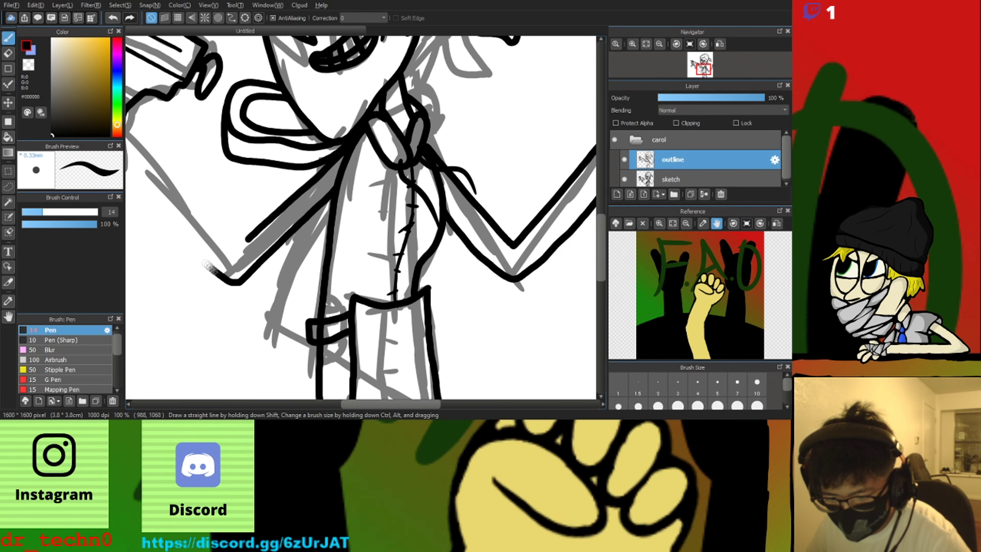
{"action": "left_click_drag", "start_coordinate": [207, 264], "coordinate": [137, 201]}
{"action": "scroll", "coordinate": [229, 233], "scroll_direction": "down", "scroll_amount": 2}
{"action": "scroll", "coordinate": [183, 217], "scroll_direction": "up", "scroll_amount": 2}
{"action": "left_click_drag", "start_coordinate": [367, 404], "coordinate": [340, 404]}
{"action": "key", "text": "ctrl+z"}
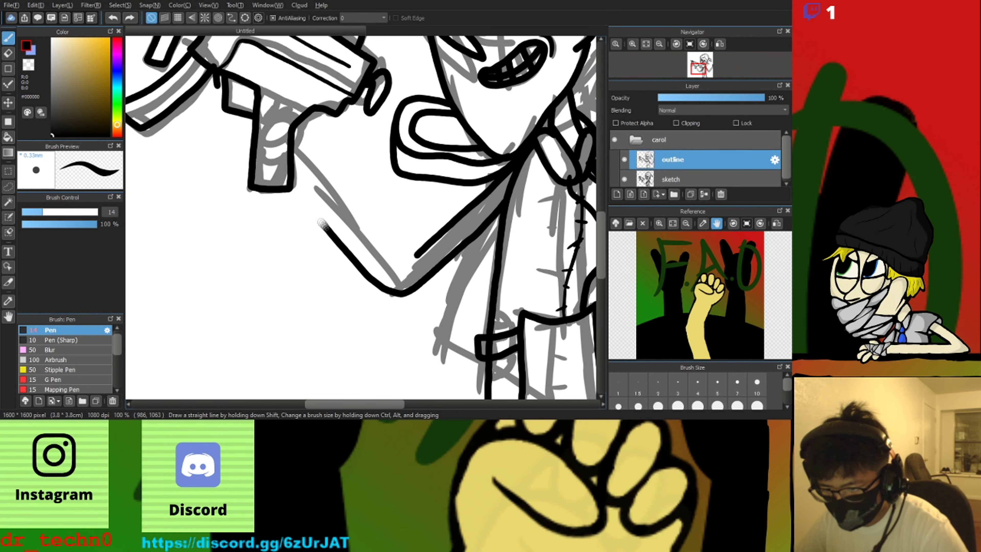
{"action": "key", "text": "ctrl+z"}
{"action": "key", "text": "ctrl+z"}
{"action": "key", "text": "ctrl+z"}
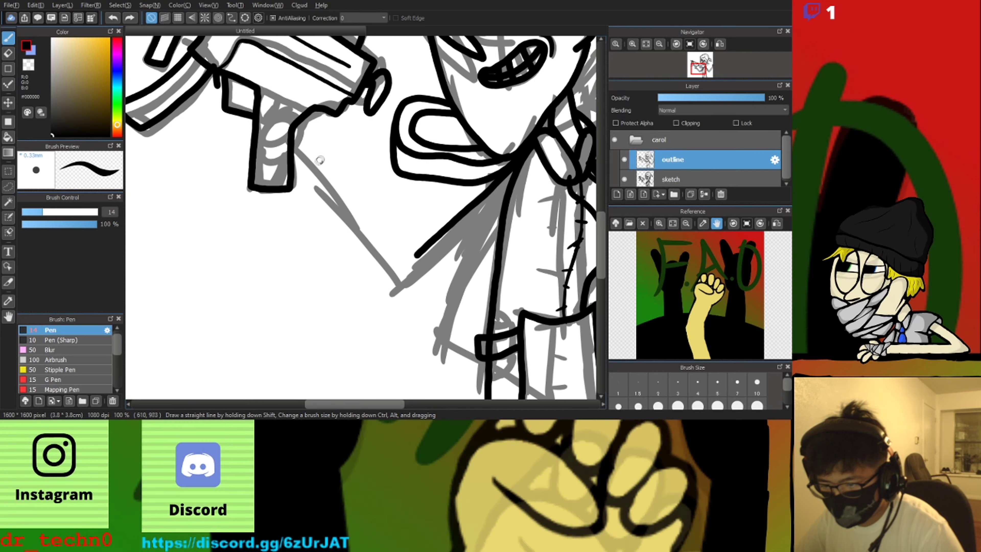
Ink the gun hand with a looped thumb, a fingertip in the trigger guard, fingers around the grip and the palm
{"action": "scroll", "coordinate": [238, 93], "scroll_direction": "up", "scroll_amount": 2}
{"action": "mouse_move", "coordinate": [315, 113]}
{"action": "left_mouse_down"}
{"action": "mouse_move", "coordinate": [361, 151]}
{"action": "mouse_move", "coordinate": [378, 129]}
{"action": "mouse_move", "coordinate": [361, 144]}
{"action": "left_mouse_up"}
{"action": "key", "text": "ctrl+z"}
{"action": "key", "text": "ctrl+z"}
{"action": "left_click_drag", "start_coordinate": [258, 91], "coordinate": [259, 95]}
{"action": "mouse_move", "coordinate": [315, 179]}
{"action": "left_mouse_down"}
{"action": "mouse_move", "coordinate": [281, 186]}
{"action": "mouse_move", "coordinate": [304, 237]}
{"action": "left_mouse_up"}
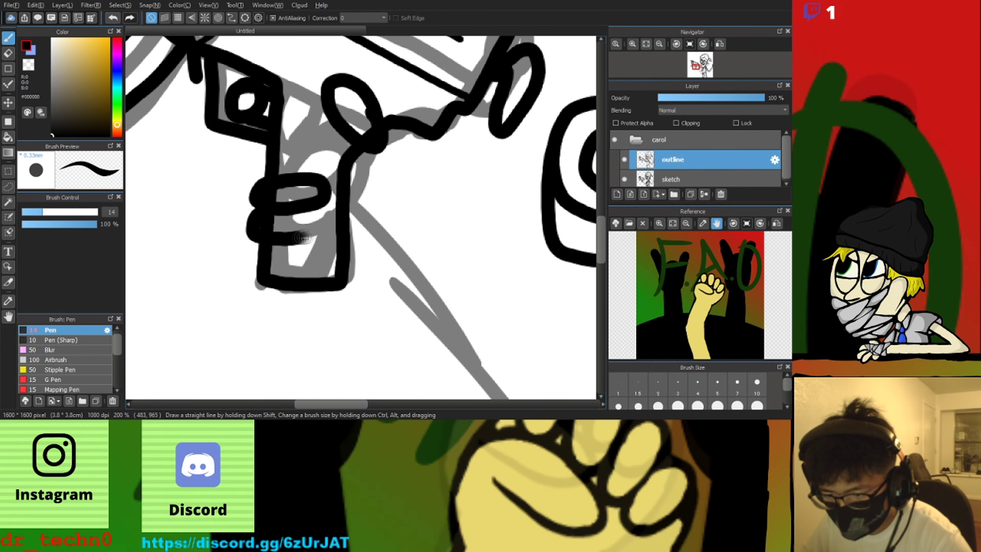
{"action": "left_click_drag", "start_coordinate": [387, 139], "coordinate": [350, 244]}
{"action": "scroll", "coordinate": [349, 244], "scroll_direction": "down", "scroll_amount": 2}
{"action": "scroll", "coordinate": [386, 271], "scroll_direction": "up", "scroll_amount": 3}
{"action": "scroll", "coordinate": [232, 172], "scroll_direction": "down", "scroll_amount": 3}
Ink both edges of the gun arm from the wrist down to the elbow and back up to the shoulder
{"action": "key", "text": "ctrl+z"}
{"action": "left_click_drag", "start_coordinate": [244, 110], "coordinate": [225, 159]}
{"action": "mouse_move", "coordinate": [244, 116]}
{"action": "left_mouse_down"}
{"action": "mouse_move", "coordinate": [341, 253]}
{"action": "mouse_move", "coordinate": [440, 167]}
{"action": "left_mouse_up"}
{"action": "mouse_move", "coordinate": [234, 166]}
{"action": "left_mouse_down"}
{"action": "mouse_move", "coordinate": [412, 234]}
{"action": "mouse_move", "coordinate": [426, 212]}
{"action": "left_mouse_up"}
{"action": "scroll", "coordinate": [480, 197], "scroll_direction": "down", "scroll_amount": 3}
{"action": "scroll", "coordinate": [481, 197], "scroll_direction": "up", "scroll_amount": 1}
{"action": "scroll", "coordinate": [305, 159], "scroll_direction": "down", "scroll_amount": 2}
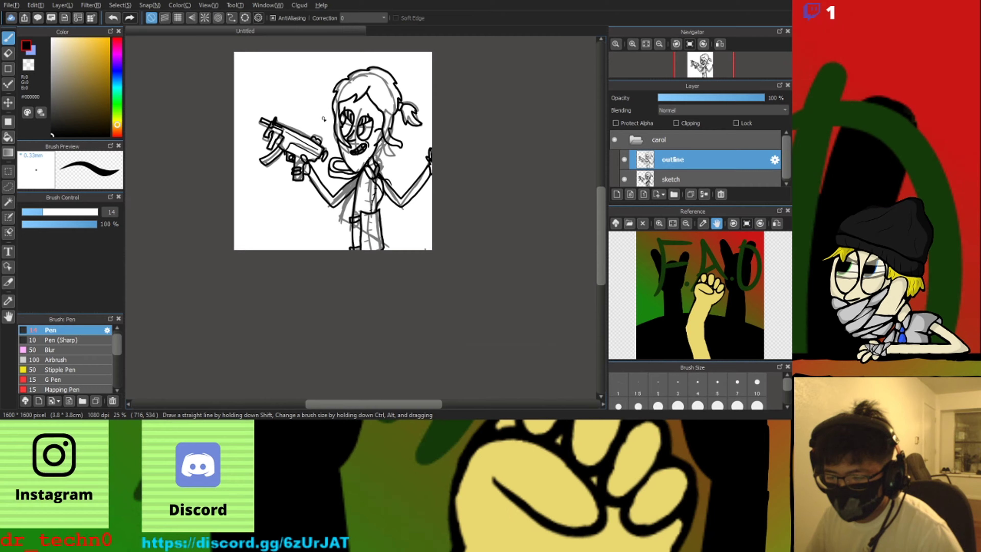
{"action": "scroll", "coordinate": [325, 122], "scroll_direction": "up", "scroll_amount": 1}
{"action": "scroll", "coordinate": [322, 119], "scroll_direction": "up", "scroll_amount": 5}
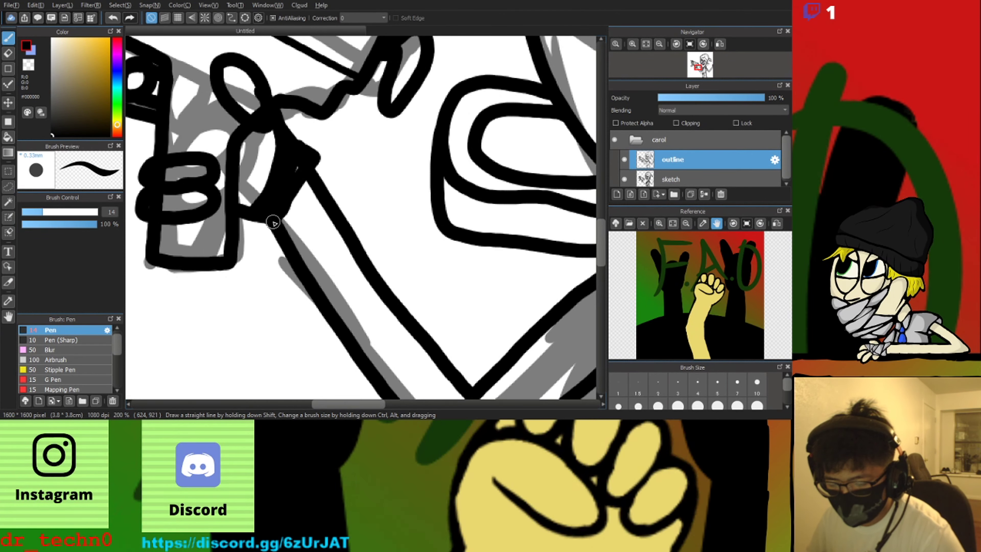
Hide and show the outline layer again to compare the inking with the sketch
{"action": "scroll", "coordinate": [273, 222], "scroll_direction": "down", "scroll_amount": 5}
{"action": "left_click", "coordinate": [624, 159]}
{"action": "left_click", "coordinate": [625, 159]}
Thin the inked hair edge running down from the parting with the Eraser at size 10.3
{"action": "key", "text": "e"}
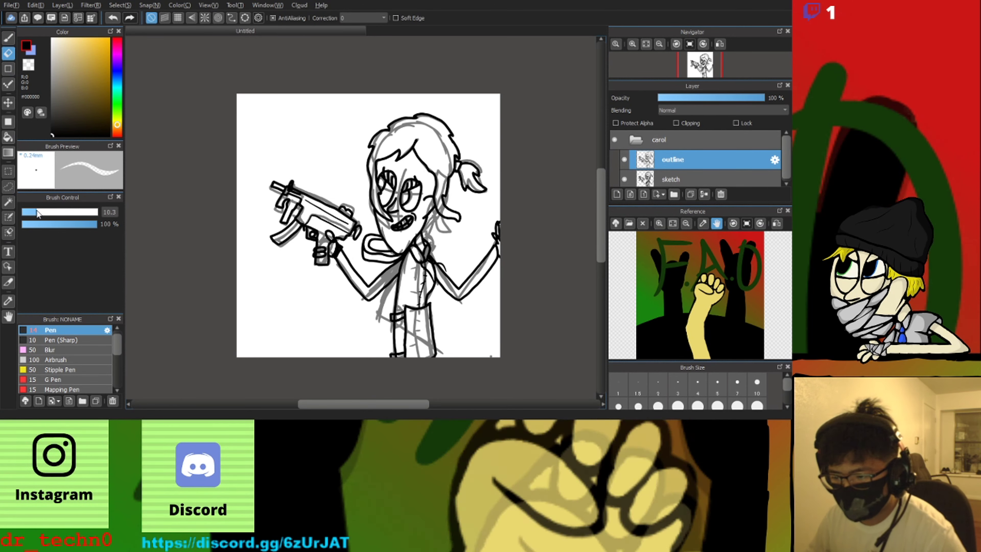
{"action": "scroll", "coordinate": [451, 140], "scroll_direction": "up", "scroll_amount": 6}
{"action": "mouse_move", "coordinate": [388, 62]}
{"action": "left_mouse_down"}
{"action": "mouse_move", "coordinate": [467, 197]}
{"action": "mouse_move", "coordinate": [444, 286]}
{"action": "left_mouse_up"}
{"action": "scroll", "coordinate": [424, 284], "scroll_direction": "down", "scroll_amount": 3}
{"action": "scroll", "coordinate": [427, 303], "scroll_direction": "up", "scroll_amount": 2}
{"action": "mouse_move", "coordinate": [424, 141]}
{"action": "left_mouse_down"}
{"action": "mouse_move", "coordinate": [418, 252]}
{"action": "mouse_move", "coordinate": [388, 334]}
{"action": "left_mouse_up"}
{"action": "scroll", "coordinate": [359, 333], "scroll_direction": "down", "scroll_amount": 4}
{"action": "scroll", "coordinate": [353, 364], "scroll_direction": "up", "scroll_amount": 5}
{"action": "mouse_move", "coordinate": [421, 120]}
{"action": "left_mouse_down"}
{"action": "mouse_move", "coordinate": [419, 198]}
{"action": "mouse_move", "coordinate": [357, 339]}
{"action": "left_mouse_up"}
{"action": "scroll", "coordinate": [354, 320], "scroll_direction": "down", "scroll_amount": 3}
Thin the upper edge of the hair lock behind the neck, undoing the erasures that go wrong
{"action": "left_click_drag", "start_coordinate": [351, 186], "coordinate": [370, 307]}
{"action": "scroll", "coordinate": [349, 253], "scroll_direction": "down", "scroll_amount": 3}
{"action": "scroll", "coordinate": [393, 302], "scroll_direction": "up", "scroll_amount": 2}
{"action": "mouse_move", "coordinate": [284, 193]}
{"action": "left_mouse_down"}
{"action": "mouse_move", "coordinate": [365, 261]}
{"action": "mouse_move", "coordinate": [383, 314]}
{"action": "mouse_move", "coordinate": [245, 248]}
{"action": "left_mouse_up"}
{"action": "scroll", "coordinate": [267, 229], "scroll_direction": "down", "scroll_amount": 2}
{"action": "scroll", "coordinate": [268, 236], "scroll_direction": "up", "scroll_amount": 2}
{"action": "key", "text": "ctrl+z"}
{"action": "key", "text": "ctrl+z"}
{"action": "mouse_move", "coordinate": [356, 227]}
{"action": "left_mouse_down"}
{"action": "mouse_move", "coordinate": [363, 281]}
{"action": "mouse_move", "coordinate": [248, 234]}
{"action": "left_mouse_up"}
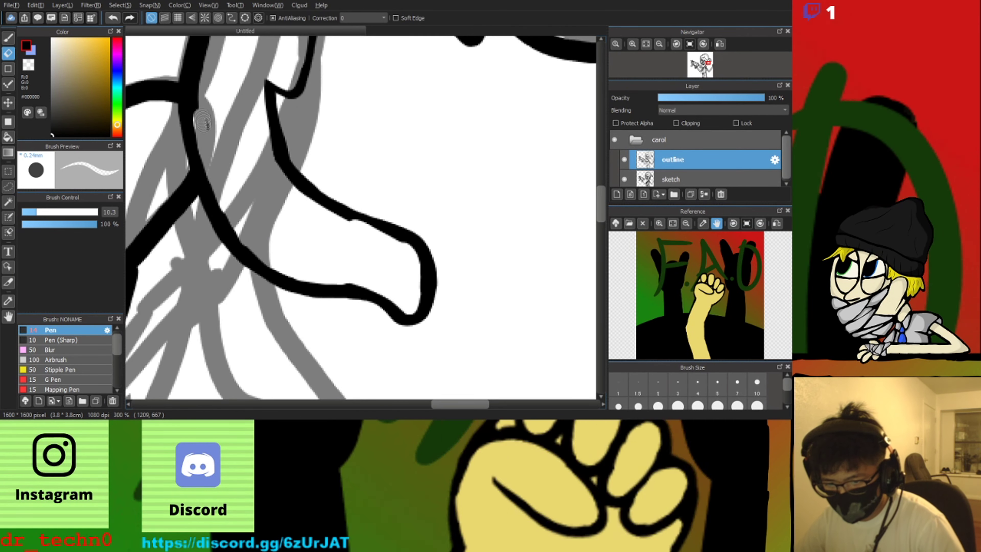
Thin the hair edge beside the ear and the underside of the lock behind the neck
{"action": "scroll", "coordinate": [217, 95], "scroll_direction": "down", "scroll_amount": 2}
{"action": "scroll", "coordinate": [217, 89], "scroll_direction": "up", "scroll_amount": 1}
{"action": "left_click_drag", "start_coordinate": [192, 67], "coordinate": [208, 147]}
{"action": "scroll", "coordinate": [248, 194], "scroll_direction": "down", "scroll_amount": 2}
{"action": "scroll", "coordinate": [234, 174], "scroll_direction": "up", "scroll_amount": 2}
{"action": "left_click_drag", "start_coordinate": [351, 308], "coordinate": [186, 112]}
{"action": "scroll", "coordinate": [186, 110], "scroll_direction": "down", "scroll_amount": 3}
Thin the jagged lower edge of the fringe across the forehead
{"action": "scroll", "coordinate": [166, 77], "scroll_direction": "up", "scroll_amount": 3}
{"action": "left_click_drag", "start_coordinate": [267, 108], "coordinate": [199, 187]}
{"action": "scroll", "coordinate": [204, 170], "scroll_direction": "down", "scroll_amount": 3}
{"action": "scroll", "coordinate": [141, 172], "scroll_direction": "up", "scroll_amount": 3}
{"action": "mouse_move", "coordinate": [528, 132]}
{"action": "left_mouse_down"}
{"action": "mouse_move", "coordinate": [460, 190]}
{"action": "mouse_move", "coordinate": [407, 174]}
{"action": "mouse_move", "coordinate": [199, 271]}
{"action": "mouse_move", "coordinate": [206, 182]}
{"action": "left_mouse_up"}
{"action": "scroll", "coordinate": [199, 271], "scroll_direction": "down", "scroll_amount": 3}
{"action": "scroll", "coordinate": [174, 324], "scroll_direction": "up", "scroll_amount": 4}
{"action": "scroll", "coordinate": [206, 184], "scroll_direction": "down", "scroll_amount": 3}
{"action": "scroll", "coordinate": [193, 305], "scroll_direction": "up", "scroll_amount": 3}
Thin the long front hair strand from the fringe corner down to its pointed tip beside the nose
{"action": "mouse_move", "coordinate": [243, 144]}
{"action": "left_mouse_down"}
{"action": "mouse_move", "coordinate": [252, 264]}
{"action": "mouse_move", "coordinate": [296, 363]}
{"action": "mouse_move", "coordinate": [264, 193]}
{"action": "left_mouse_up"}
{"action": "scroll", "coordinate": [294, 360], "scroll_direction": "down", "scroll_amount": 4}
{"action": "scroll", "coordinate": [298, 383], "scroll_direction": "up", "scroll_amount": 4}
{"action": "scroll", "coordinate": [263, 193], "scroll_direction": "down", "scroll_amount": 3}
{"action": "scroll", "coordinate": [247, 232], "scroll_direction": "up", "scroll_amount": 3}
{"action": "scroll", "coordinate": [230, 219], "scroll_direction": "down", "scroll_amount": 3}
{"action": "scroll", "coordinate": [185, 86], "scroll_direction": "up", "scroll_amount": 2}
{"action": "scroll", "coordinate": [186, 87], "scroll_direction": "up", "scroll_amount": 2}
{"action": "mouse_move", "coordinate": [198, 42]}
{"action": "left_mouse_down"}
{"action": "mouse_move", "coordinate": [274, 301]}
{"action": "mouse_move", "coordinate": [170, 205]}
{"action": "mouse_move", "coordinate": [145, 162]}
{"action": "left_mouse_up"}
{"action": "scroll", "coordinate": [166, 203], "scroll_direction": "down", "scroll_amount": 4}
{"action": "scroll", "coordinate": [157, 208], "scroll_direction": "up", "scroll_amount": 3}
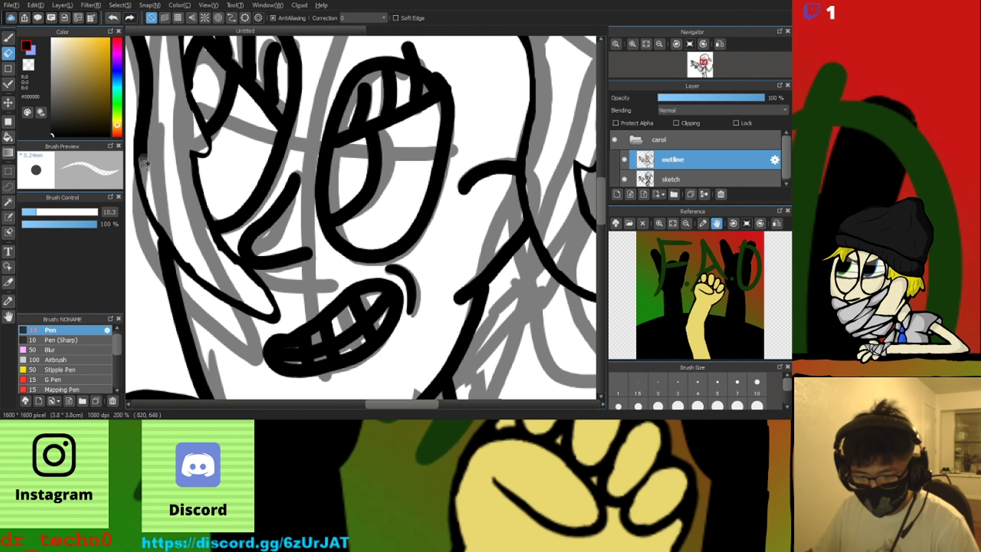
Thin the outer hair outline along the front of the head, up to the notch above the fringe
{"action": "scroll", "coordinate": [143, 162], "scroll_direction": "down", "scroll_amount": 3}
{"action": "scroll", "coordinate": [218, 303], "scroll_direction": "up", "scroll_amount": 2}
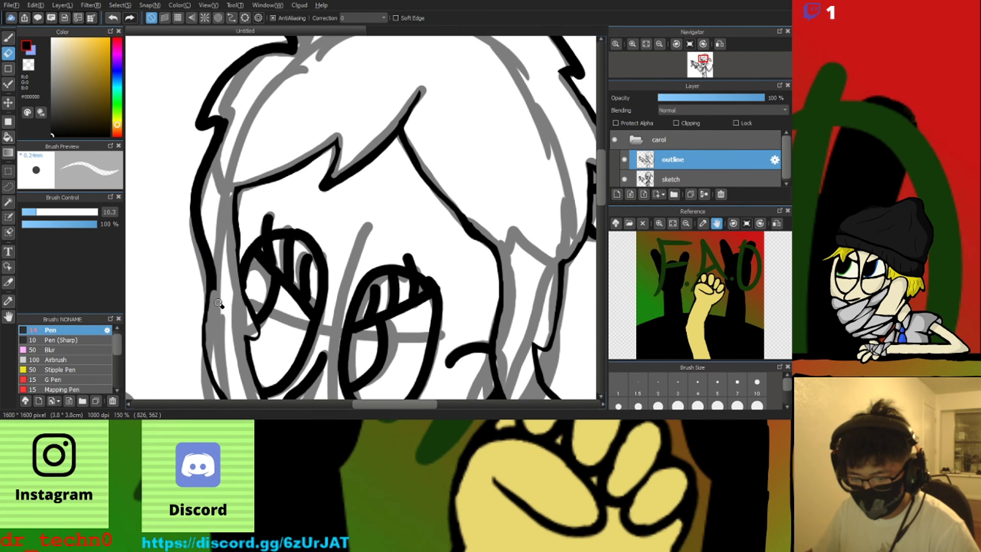
{"action": "scroll", "coordinate": [219, 111], "scroll_direction": "up", "scroll_amount": 2}
{"action": "mouse_move", "coordinate": [215, 158]}
{"action": "left_mouse_down"}
{"action": "mouse_move", "coordinate": [228, 119]}
{"action": "mouse_move", "coordinate": [217, 83]}
{"action": "left_mouse_up"}
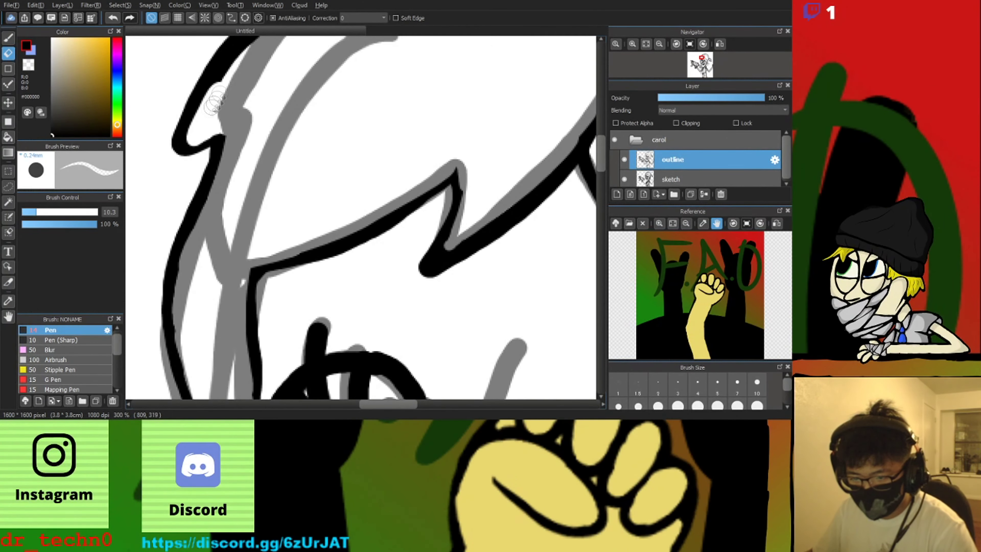
Thin the hair outline over the crown and down the back of the head
{"action": "scroll", "coordinate": [169, 176], "scroll_direction": "down", "scroll_amount": 4}
{"action": "scroll", "coordinate": [179, 156], "scroll_direction": "up", "scroll_amount": 3}
{"action": "scroll", "coordinate": [239, 100], "scroll_direction": "up", "scroll_amount": 2}
{"action": "scroll", "coordinate": [293, 73], "scroll_direction": "down", "scroll_amount": 3}
{"action": "scroll", "coordinate": [326, 72], "scroll_direction": "up", "scroll_amount": 2}
{"action": "scroll", "coordinate": [326, 71], "scroll_direction": "up", "scroll_amount": 1}
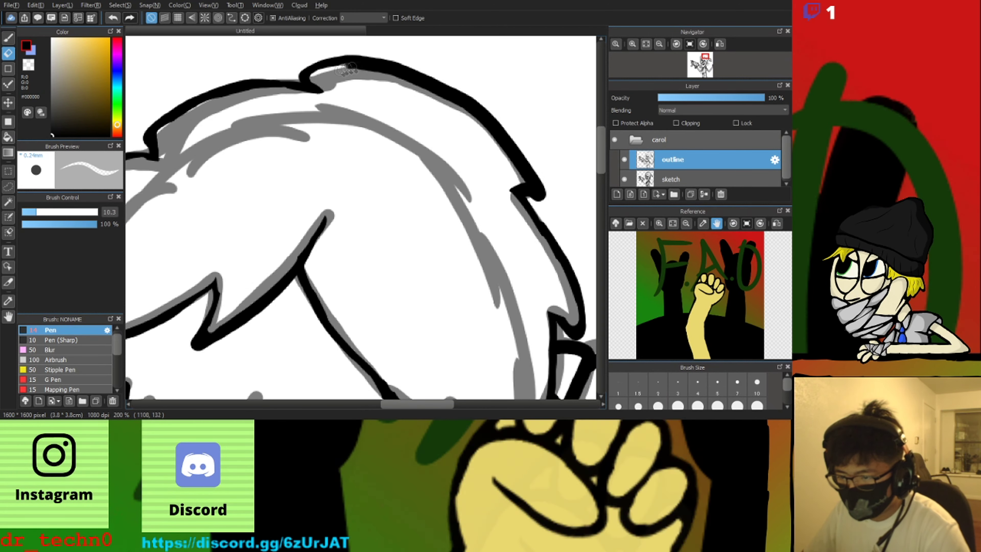
{"action": "scroll", "coordinate": [511, 180], "scroll_direction": "down", "scroll_amount": 4}
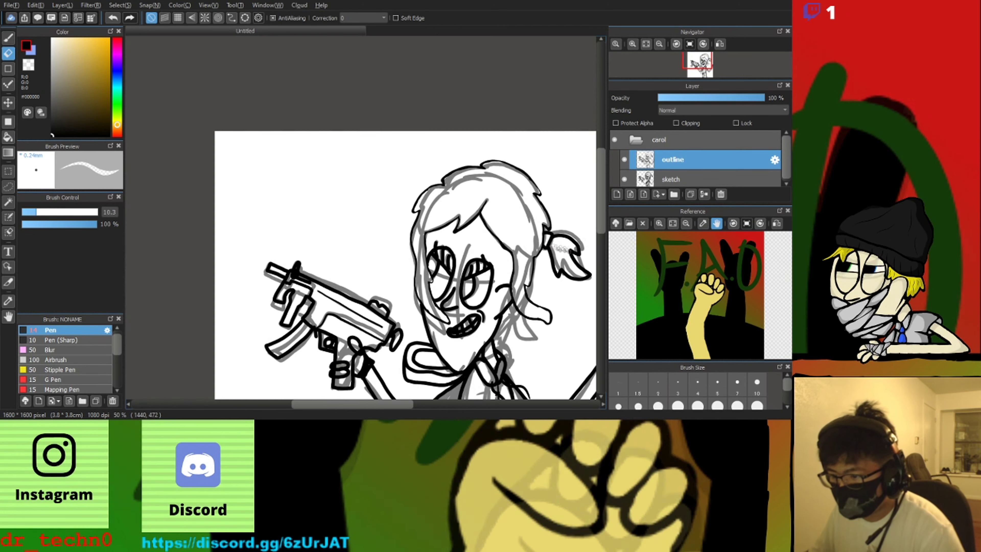
Thin the outlines of the ponytail and its hair tie
{"action": "scroll", "coordinate": [284, 197], "scroll_direction": "up", "scroll_amount": 6}
{"action": "scroll", "coordinate": [324, 202], "scroll_direction": "down", "scroll_amount": 2}
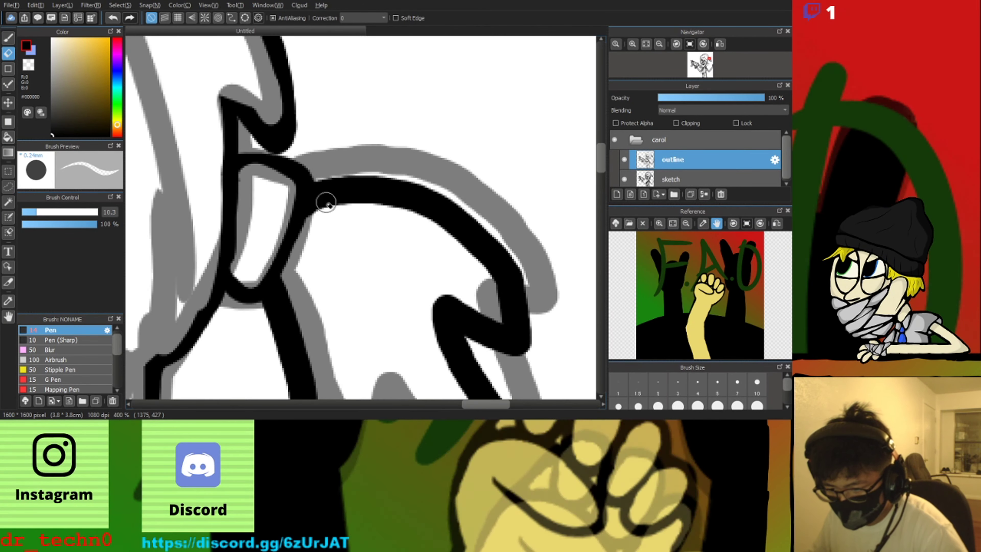
{"action": "scroll", "coordinate": [416, 286], "scroll_direction": "down", "scroll_amount": 1}
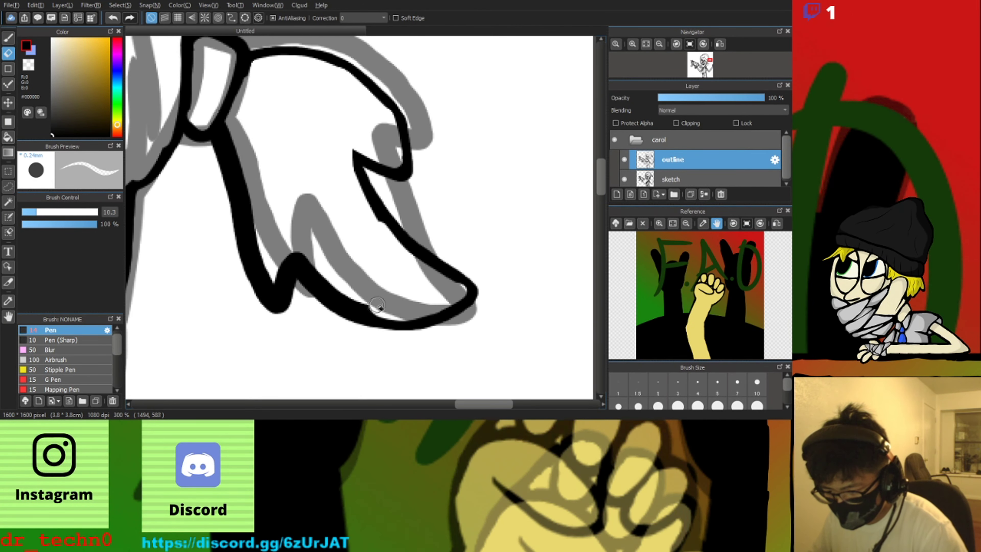
{"action": "scroll", "coordinate": [244, 176], "scroll_direction": "down", "scroll_amount": 2}
Thin the ear line and the back edge of the jaw down to the collar
{"action": "scroll", "coordinate": [216, 192], "scroll_direction": "up", "scroll_amount": 3}
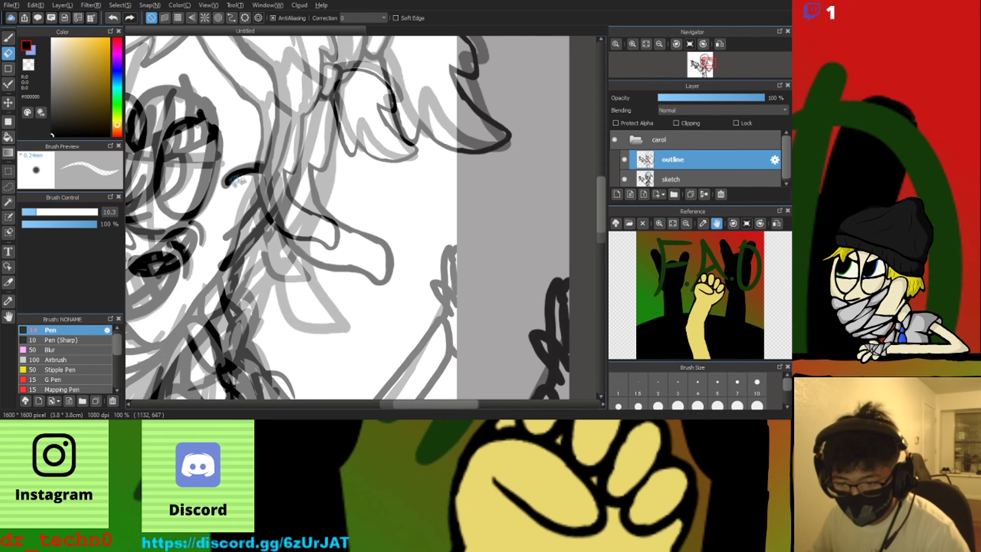
{"action": "scroll", "coordinate": [273, 185], "scroll_direction": "up", "scroll_amount": 1}
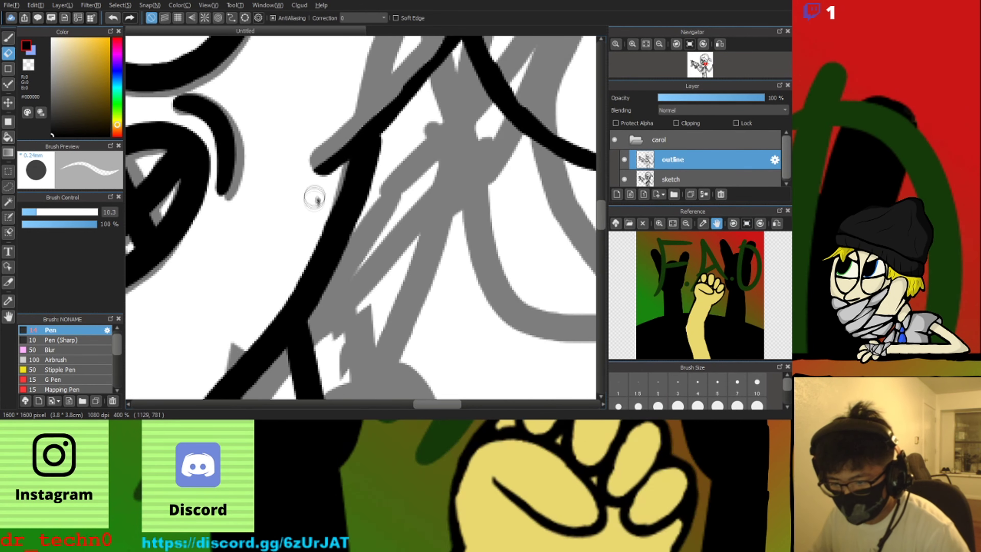
{"action": "left_click_drag", "start_coordinate": [340, 184], "coordinate": [273, 322]}
{"action": "scroll", "coordinate": [305, 286], "scroll_direction": "down", "scroll_amount": 3}
{"action": "scroll", "coordinate": [294, 296], "scroll_direction": "up", "scroll_amount": 2}
{"action": "left_click_drag", "start_coordinate": [359, 267], "coordinate": [304, 346]}
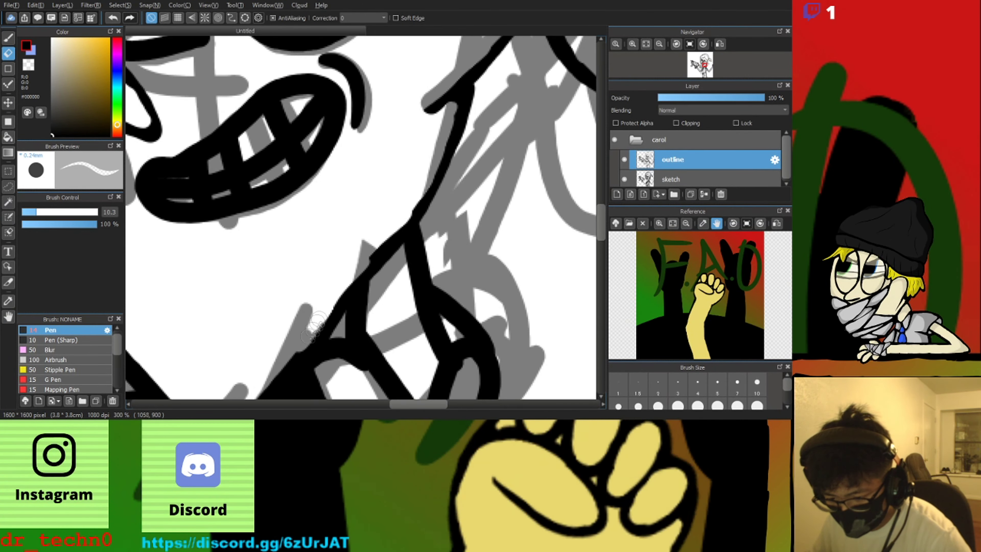
{"action": "scroll", "coordinate": [317, 301], "scroll_direction": "down", "scroll_amount": 1}
Thin the front contour of the face from the cheek down to the chin
{"action": "left_click_drag", "start_coordinate": [139, 153], "coordinate": [144, 159]}
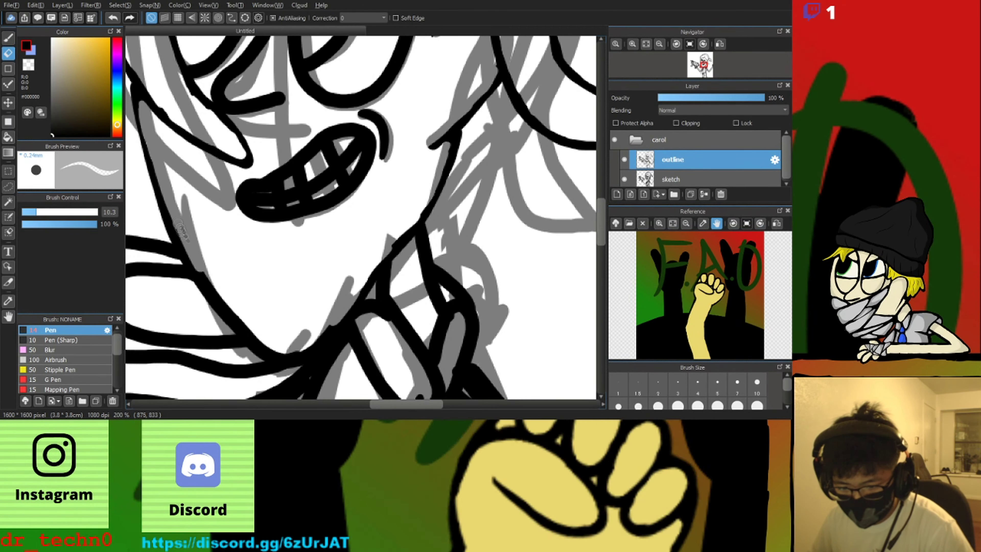
{"action": "scroll", "coordinate": [315, 339], "scroll_direction": "down", "scroll_amount": 2}
{"action": "scroll", "coordinate": [376, 237], "scroll_direction": "up", "scroll_amount": 2}
{"action": "scroll", "coordinate": [376, 237], "scroll_direction": "down", "scroll_amount": 2}
{"action": "scroll", "coordinate": [323, 278], "scroll_direction": "up", "scroll_amount": 2}
{"action": "scroll", "coordinate": [320, 333], "scroll_direction": "down", "scroll_amount": 2}
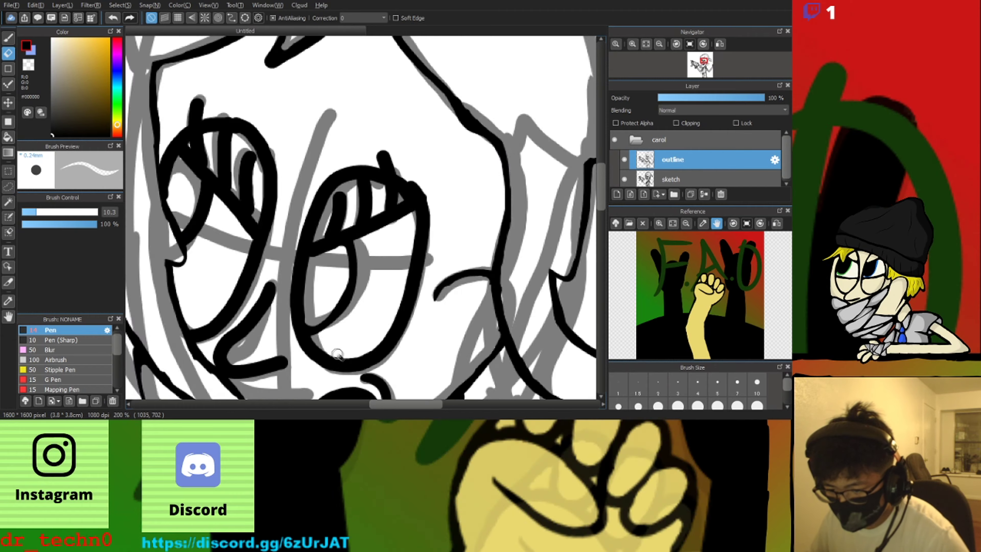
Thin the lower and side edges of the eye nearer the ear, and the upper stroke of the nose
{"action": "scroll", "coordinate": [314, 344], "scroll_direction": "up", "scroll_amount": 1}
{"action": "left_click_drag", "start_coordinate": [343, 366], "coordinate": [435, 268]}
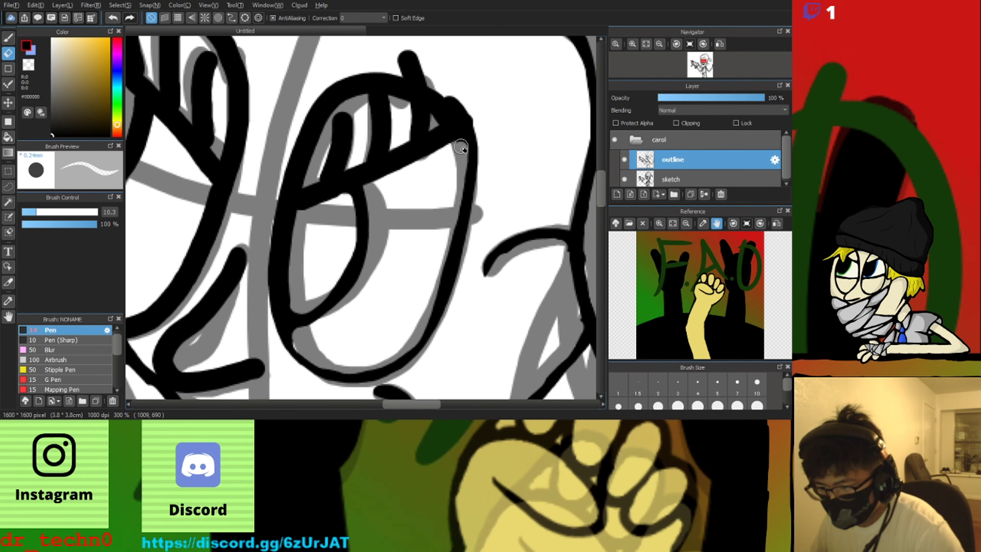
{"action": "scroll", "coordinate": [293, 300], "scroll_direction": "down", "scroll_amount": 2}
{"action": "scroll", "coordinate": [274, 292], "scroll_direction": "up", "scroll_amount": 2}
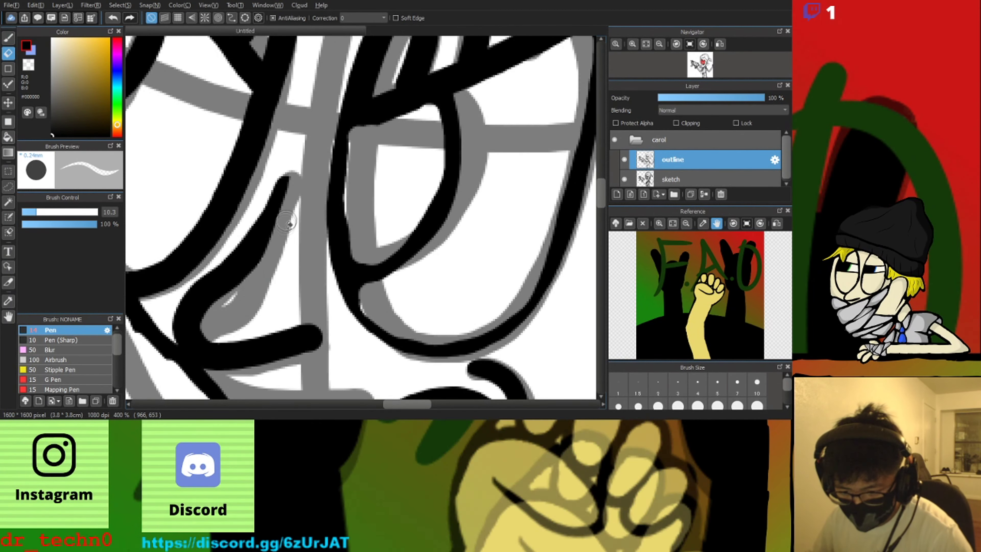
{"action": "scroll", "coordinate": [275, 337], "scroll_direction": "down", "scroll_amount": 2}
Thin the eyelid line, top contour and outermost lash of the eye nearer the ear
{"action": "scroll", "coordinate": [275, 337], "scroll_direction": "up", "scroll_amount": 3}
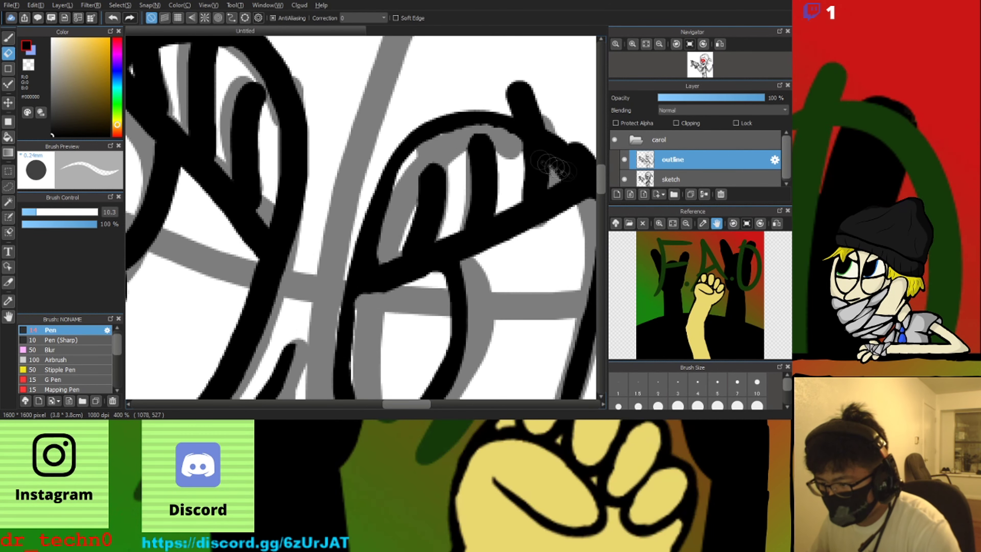
{"action": "scroll", "coordinate": [518, 170], "scroll_direction": "down", "scroll_amount": 1}
{"action": "scroll", "coordinate": [417, 247], "scroll_direction": "up", "scroll_amount": 1}
{"action": "scroll", "coordinate": [464, 201], "scroll_direction": "down", "scroll_amount": 1}
{"action": "scroll", "coordinate": [544, 180], "scroll_direction": "up", "scroll_amount": 1}
{"action": "left_click_drag", "start_coordinate": [405, 219], "coordinate": [521, 167]}
{"action": "scroll", "coordinate": [520, 167], "scroll_direction": "down", "scroll_amount": 2}
{"action": "scroll", "coordinate": [540, 125], "scroll_direction": "up", "scroll_amount": 2}
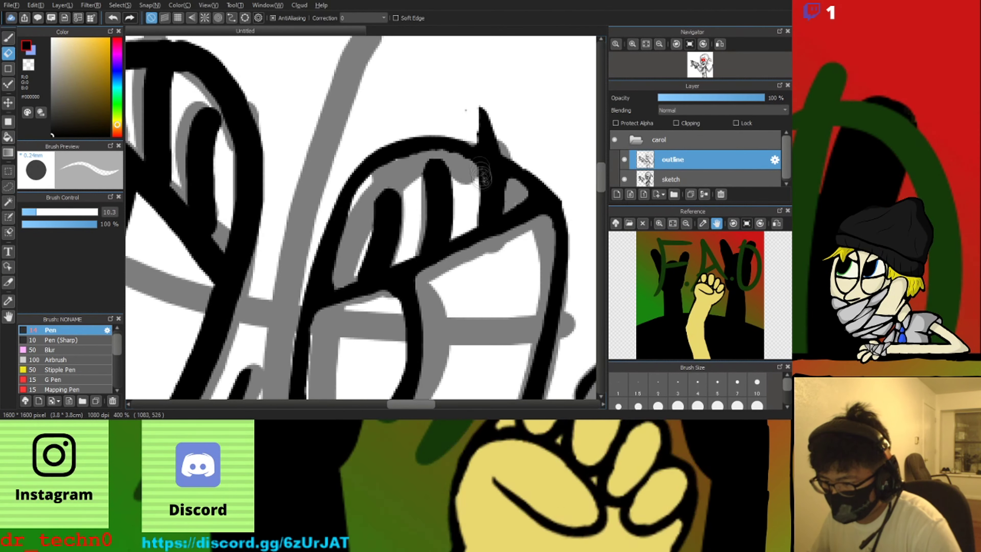
Thin the two inner lashes of the eye nearer the ear
{"action": "left_click_drag", "start_coordinate": [426, 169], "coordinate": [423, 243]}
{"action": "left_click_drag", "start_coordinate": [378, 193], "coordinate": [361, 270]}
{"action": "scroll", "coordinate": [328, 249], "scroll_direction": "down", "scroll_amount": 4}
{"action": "scroll", "coordinate": [255, 267], "scroll_direction": "up", "scroll_amount": 2}
{"action": "scroll", "coordinate": [268, 248], "scroll_direction": "down", "scroll_amount": 3}
{"action": "scroll", "coordinate": [270, 243], "scroll_direction": "up", "scroll_amount": 1}
{"action": "scroll", "coordinate": [274, 240], "scroll_direction": "down", "scroll_amount": 1}
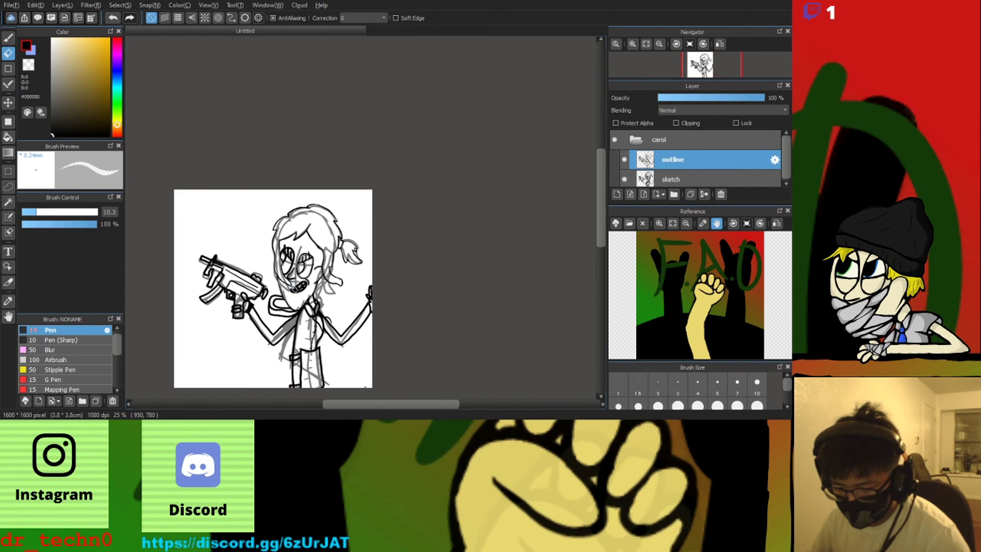
Thin the pupil outline and the slanted eyelid line of the eye at the front of the face
{"action": "scroll", "coordinate": [280, 235], "scroll_direction": "up", "scroll_amount": 2}
{"action": "scroll", "coordinate": [280, 234], "scroll_direction": "up", "scroll_amount": 4}
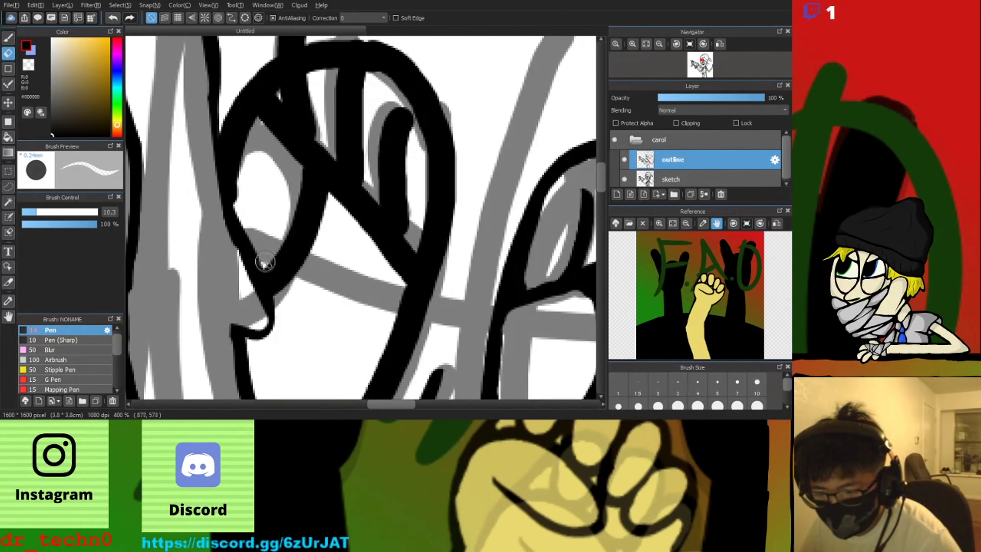
{"action": "left_click_drag", "start_coordinate": [255, 121], "coordinate": [236, 201]}
{"action": "scroll", "coordinate": [241, 205], "scroll_direction": "down", "scroll_amount": 3}
{"action": "scroll", "coordinate": [257, 292], "scroll_direction": "up", "scroll_amount": 3}
{"action": "mouse_move", "coordinate": [270, 304]}
{"action": "left_mouse_down"}
{"action": "mouse_move", "coordinate": [331, 278]}
{"action": "mouse_move", "coordinate": [377, 165]}
{"action": "left_mouse_up"}
{"action": "scroll", "coordinate": [365, 191], "scroll_direction": "down", "scroll_amount": 3}
{"action": "scroll", "coordinate": [363, 196], "scroll_direction": "up", "scroll_amount": 3}
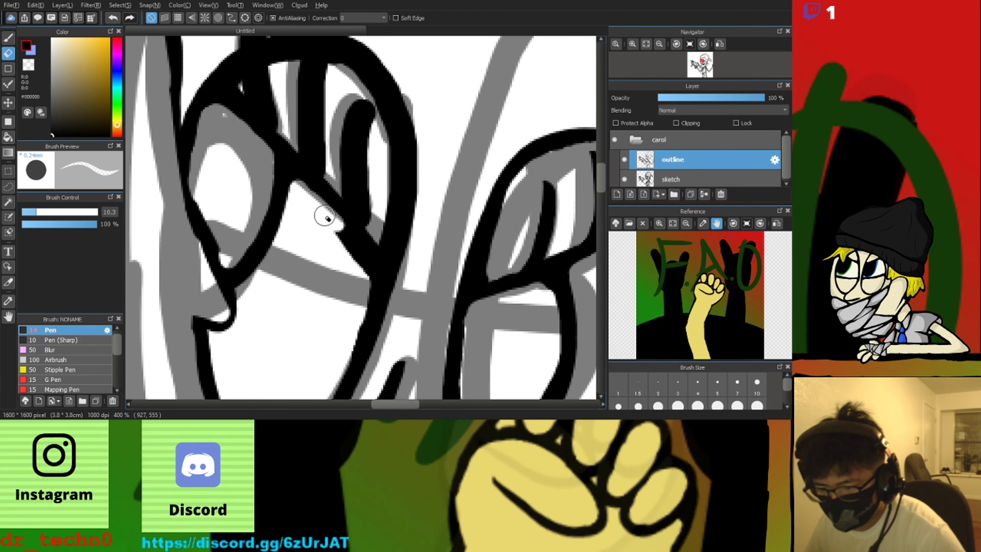
Thin the rounded outer contour of the front eye along its top and inner side
{"action": "scroll", "coordinate": [325, 216], "scroll_direction": "down", "scroll_amount": 3}
{"action": "scroll", "coordinate": [374, 178], "scroll_direction": "up", "scroll_amount": 2}
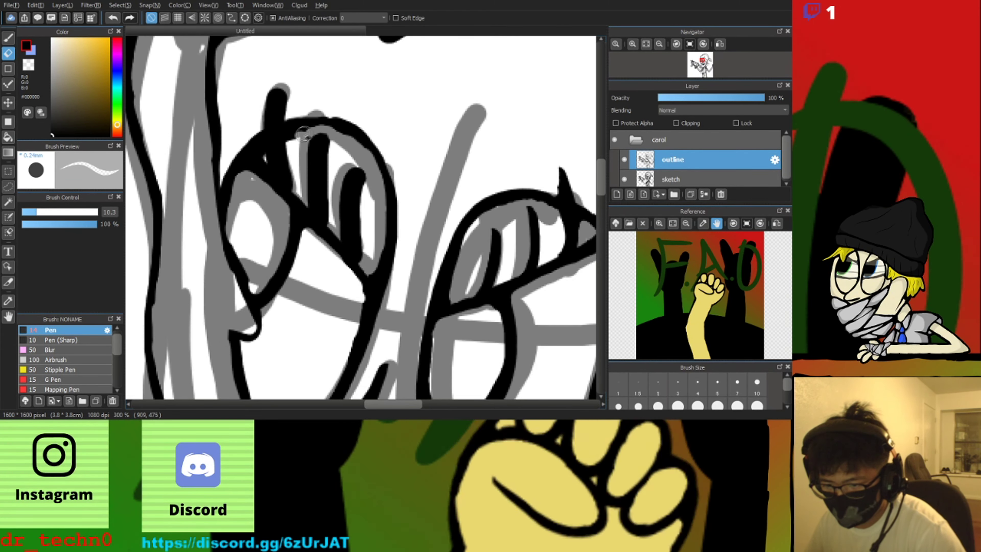
{"action": "scroll", "coordinate": [258, 154], "scroll_direction": "down", "scroll_amount": 2}
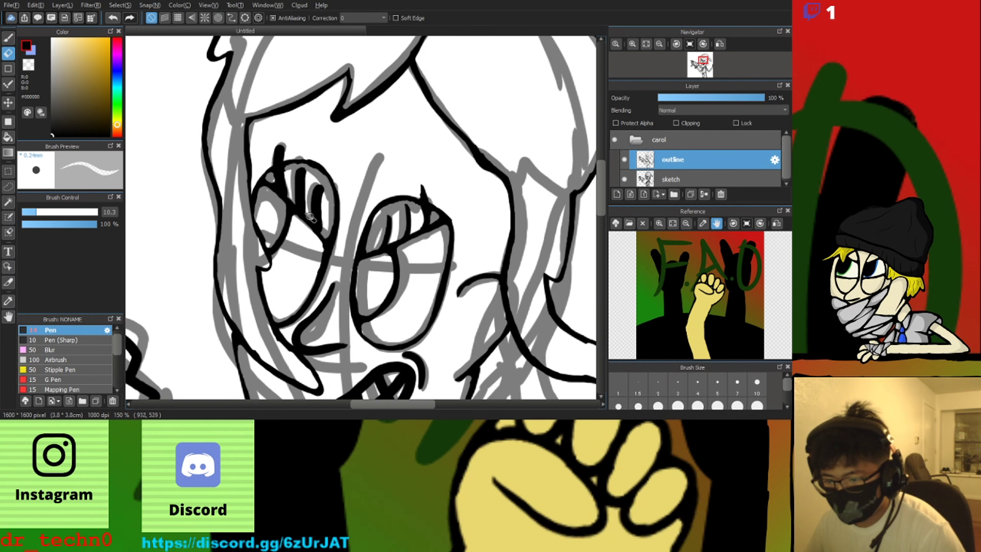
Thin the three lashes of the front eye, including the one sticking out above it
{"action": "scroll", "coordinate": [285, 131], "scroll_direction": "up", "scroll_amount": 4}
{"action": "scroll", "coordinate": [284, 131], "scroll_direction": "down", "scroll_amount": 4}
{"action": "scroll", "coordinate": [356, 143], "scroll_direction": "up", "scroll_amount": 1}
{"action": "left_click_drag", "start_coordinate": [355, 143], "coordinate": [356, 216]}
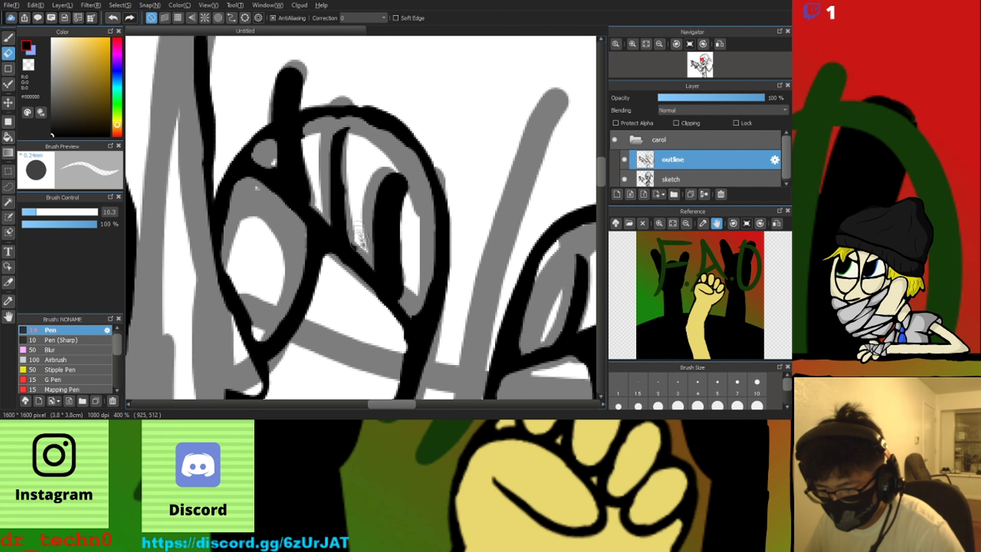
{"action": "left_click_drag", "start_coordinate": [402, 173], "coordinate": [404, 305]}
{"action": "left_click_drag", "start_coordinate": [309, 62], "coordinate": [298, 102]}
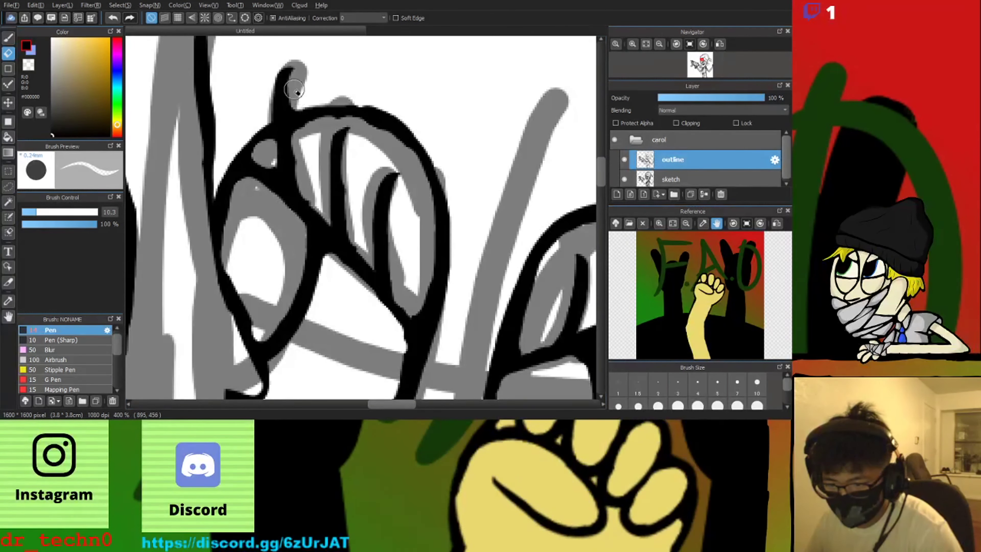
{"action": "left_click_drag", "start_coordinate": [295, 89], "coordinate": [296, 110]}
Clean up the outermost lash where it crosses the upper edge of the eye nearer the ear
{"action": "scroll", "coordinate": [301, 135], "scroll_direction": "down", "scroll_amount": 3}
{"action": "left_click_drag", "start_coordinate": [448, 183], "coordinate": [369, 99]}
{"action": "scroll", "coordinate": [369, 99], "scroll_direction": "up", "scroll_amount": 5}
{"action": "left_click_drag", "start_coordinate": [375, 143], "coordinate": [363, 238]}
{"action": "scroll", "coordinate": [361, 101], "scroll_direction": "down", "scroll_amount": 3}
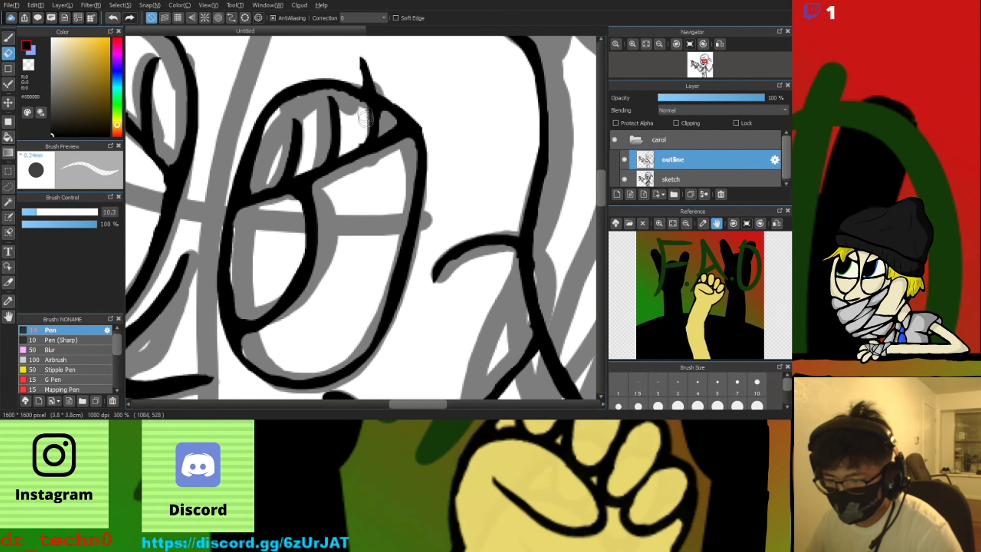
Erase inside the front and middle teeth of the grin to enlarge them and thin their dividing lines
{"action": "scroll", "coordinate": [362, 108], "scroll_direction": "down", "scroll_amount": 3}
{"action": "scroll", "coordinate": [317, 212], "scroll_direction": "up", "scroll_amount": 5}
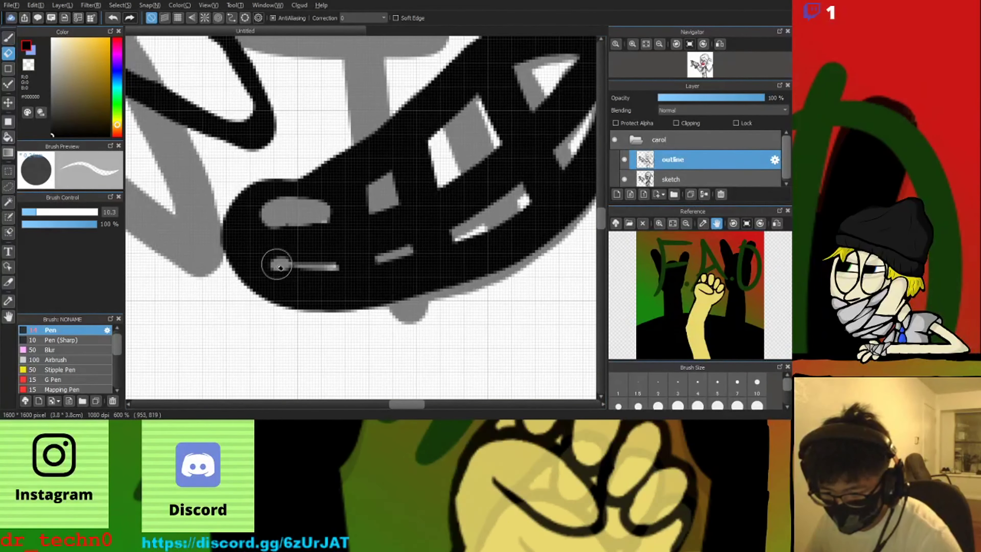
{"action": "left_click_drag", "start_coordinate": [275, 264], "coordinate": [285, 269]}
{"action": "left_click_drag", "start_coordinate": [368, 267], "coordinate": [412, 266]}
{"action": "left_click_drag", "start_coordinate": [373, 209], "coordinate": [400, 192]}
{"action": "mouse_move", "coordinate": [456, 112]}
{"action": "left_mouse_down"}
{"action": "mouse_move", "coordinate": [463, 157]}
{"action": "mouse_move", "coordinate": [408, 188]}
{"action": "mouse_move", "coordinate": [419, 134]}
{"action": "left_mouse_up"}
{"action": "mouse_move", "coordinate": [443, 231]}
{"action": "left_mouse_down"}
{"action": "mouse_move", "coordinate": [485, 213]}
{"action": "mouse_move", "coordinate": [431, 270]}
{"action": "left_mouse_up"}
{"action": "scroll", "coordinate": [511, 226], "scroll_direction": "down", "scroll_amount": 2}
{"action": "scroll", "coordinate": [559, 164], "scroll_direction": "up", "scroll_amount": 2}
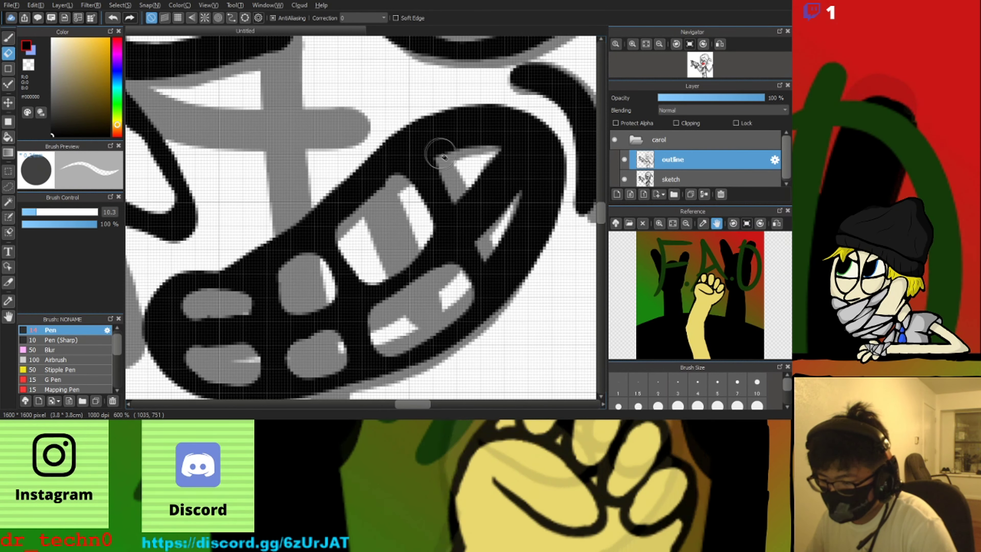
Open up the two teeth at the cheek-side corner of the grin, thinning the lines around them
{"action": "left_click_drag", "start_coordinate": [441, 153], "coordinate": [446, 147]}
{"action": "mouse_move", "coordinate": [521, 196]}
{"action": "left_mouse_down"}
{"action": "mouse_move", "coordinate": [503, 263]}
{"action": "mouse_move", "coordinate": [535, 203]}
{"action": "left_mouse_up"}
{"action": "scroll", "coordinate": [507, 241], "scroll_direction": "down", "scroll_amount": 3}
{"action": "scroll", "coordinate": [394, 244], "scroll_direction": "up", "scroll_amount": 2}
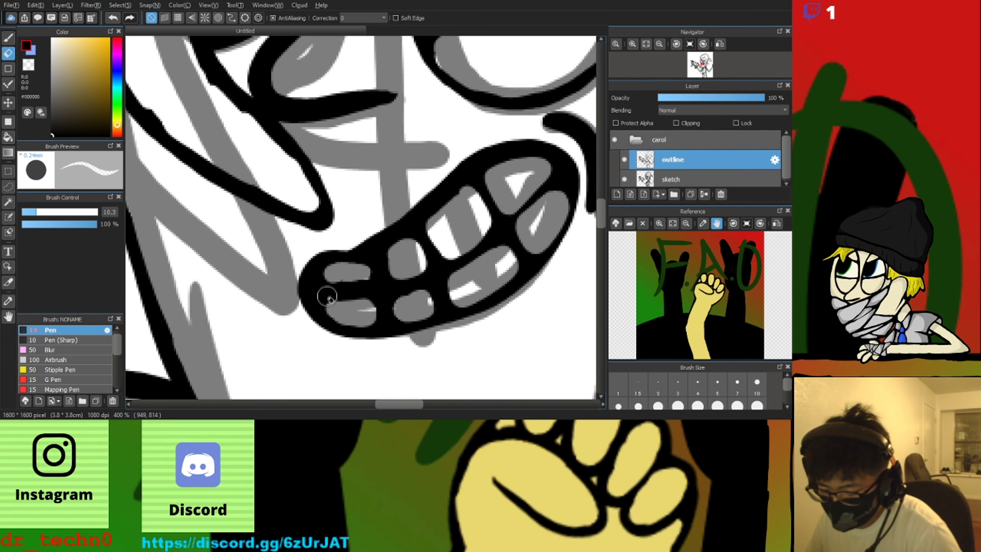
{"action": "scroll", "coordinate": [331, 296], "scroll_direction": "down", "scroll_amount": 5}
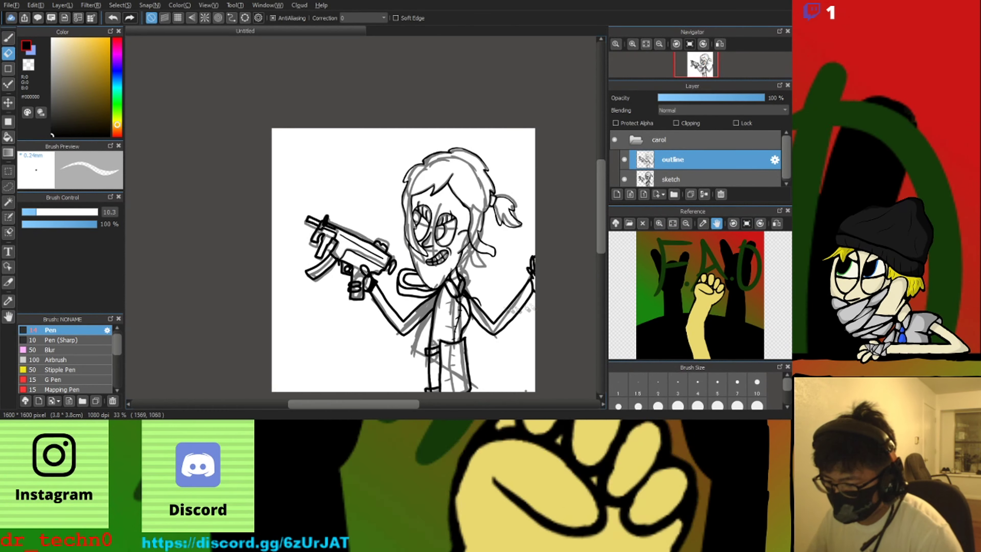
Thin the outer, inner and lower outlines of the looped band beside the chin
{"action": "scroll", "coordinate": [460, 224], "scroll_direction": "up", "scroll_amount": 2}
{"action": "scroll", "coordinate": [358, 266], "scroll_direction": "up", "scroll_amount": 5}
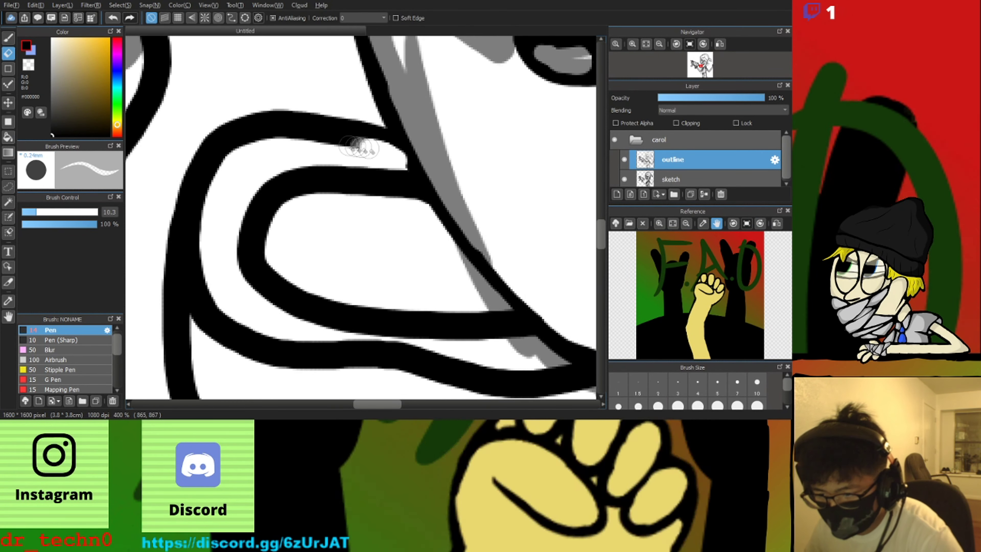
{"action": "mouse_move", "coordinate": [221, 177]}
{"action": "left_mouse_down"}
{"action": "mouse_move", "coordinate": [200, 220]}
{"action": "mouse_move", "coordinate": [237, 323]}
{"action": "mouse_move", "coordinate": [516, 371]}
{"action": "mouse_move", "coordinate": [560, 370]}
{"action": "left_mouse_up"}
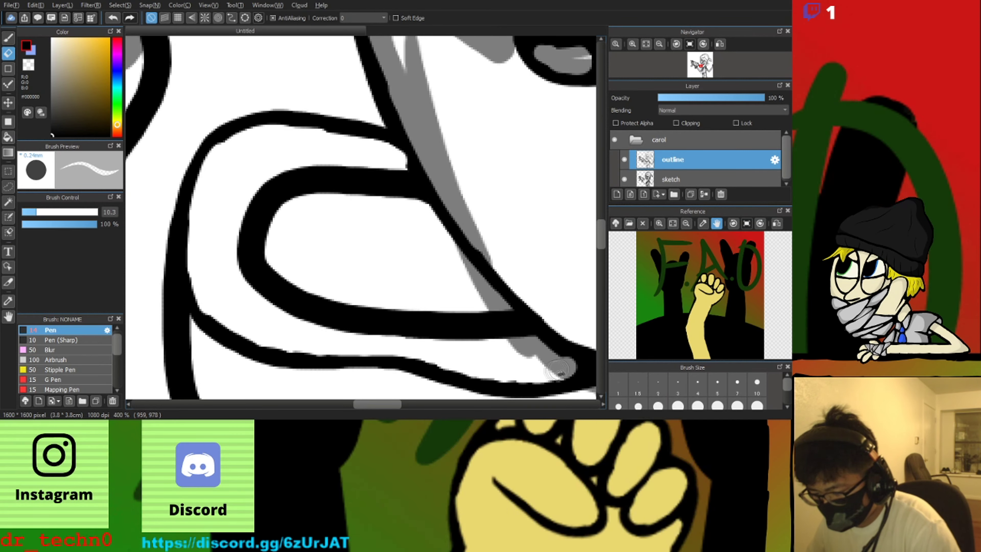
{"action": "mouse_move", "coordinate": [412, 201]}
{"action": "left_mouse_down"}
{"action": "mouse_move", "coordinate": [324, 197]}
{"action": "mouse_move", "coordinate": [324, 301]}
{"action": "mouse_move", "coordinate": [507, 314]}
{"action": "left_mouse_up"}
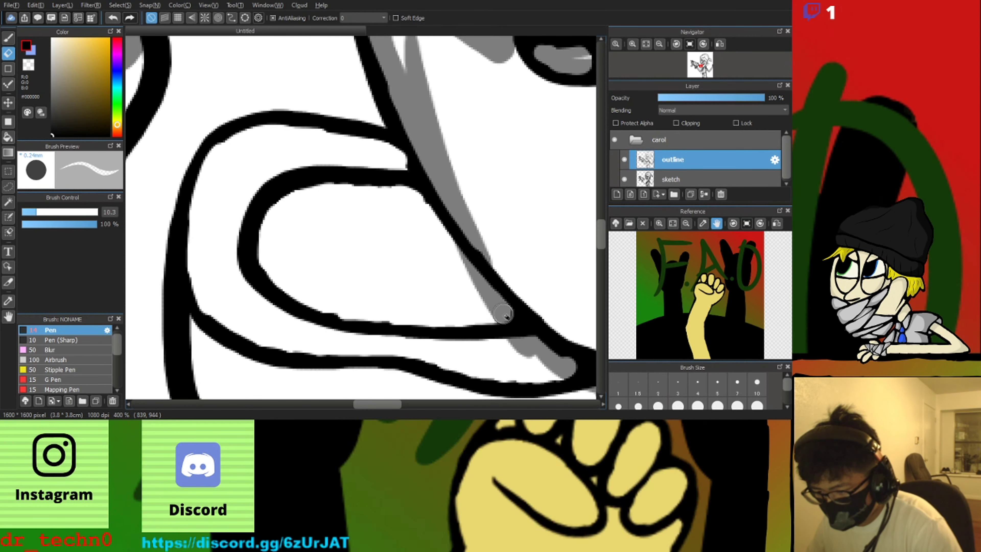
{"action": "scroll", "coordinate": [524, 292], "scroll_direction": "down", "scroll_amount": 6}
{"action": "scroll", "coordinate": [524, 292], "scroll_direction": "up", "scroll_amount": 7}
{"action": "mouse_move", "coordinate": [252, 171]}
{"action": "left_mouse_down"}
{"action": "mouse_move", "coordinate": [266, 250]}
{"action": "mouse_move", "coordinate": [299, 283]}
{"action": "mouse_move", "coordinate": [541, 310]}
{"action": "mouse_move", "coordinate": [522, 296]}
{"action": "mouse_move", "coordinate": [589, 304]}
{"action": "left_mouse_up"}
Thin the lines where the jaw meets the collar and the outline of the front collar flap
{"action": "scroll", "coordinate": [547, 285], "scroll_direction": "up", "scroll_amount": 1}
{"action": "left_click_drag", "start_coordinate": [398, 313], "coordinate": [544, 221]}
{"action": "scroll", "coordinate": [460, 218], "scroll_direction": "down", "scroll_amount": 8}
{"action": "scroll", "coordinate": [498, 207], "scroll_direction": "up", "scroll_amount": 8}
{"action": "left_click_drag", "start_coordinate": [433, 217], "coordinate": [439, 224]}
{"action": "scroll", "coordinate": [421, 186], "scroll_direction": "down", "scroll_amount": 2}
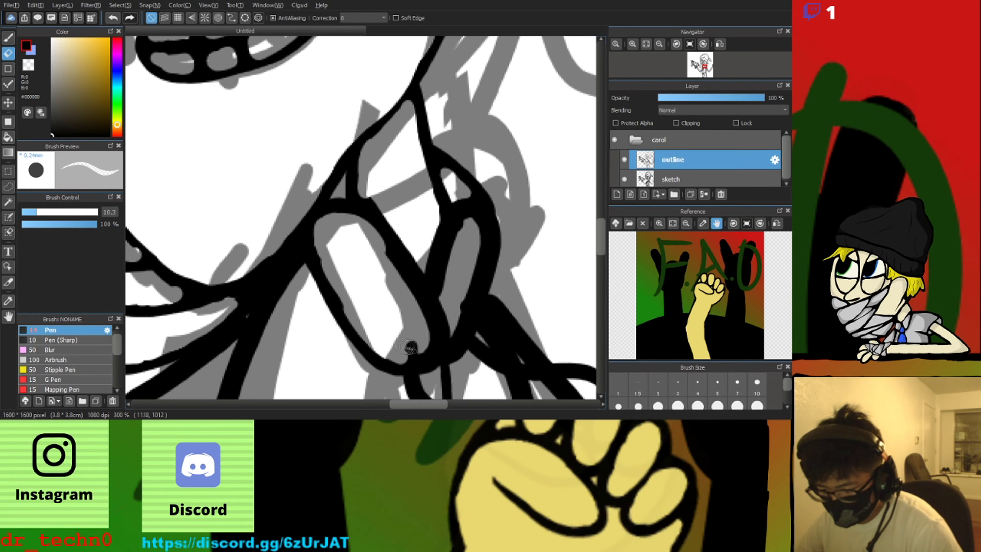
Thin the outline of the rear collar flap and clean up the collar edges around it
{"action": "mouse_move", "coordinate": [465, 220]}
{"action": "left_mouse_down"}
{"action": "mouse_move", "coordinate": [457, 331]}
{"action": "mouse_move", "coordinate": [482, 240]}
{"action": "mouse_move", "coordinate": [457, 212]}
{"action": "left_mouse_up"}
{"action": "scroll", "coordinate": [405, 167], "scroll_direction": "down", "scroll_amount": 6}
{"action": "scroll", "coordinate": [454, 177], "scroll_direction": "up", "scroll_amount": 3}
{"action": "scroll", "coordinate": [312, 243], "scroll_direction": "down", "scroll_amount": 1}
{"action": "scroll", "coordinate": [249, 340], "scroll_direction": "up", "scroll_amount": 5}
{"action": "mouse_move", "coordinate": [344, 254]}
{"action": "left_mouse_down"}
{"action": "mouse_move", "coordinate": [313, 223]}
{"action": "mouse_move", "coordinate": [329, 236]}
{"action": "left_mouse_up"}
{"action": "scroll", "coordinate": [332, 170], "scroll_direction": "down", "scroll_amount": 3}
{"action": "scroll", "coordinate": [349, 353], "scroll_direction": "up", "scroll_amount": 3}
{"action": "left_click_drag", "start_coordinate": [321, 391], "coordinate": [299, 392]}
{"action": "scroll", "coordinate": [339, 237], "scroll_direction": "down", "scroll_amount": 5}
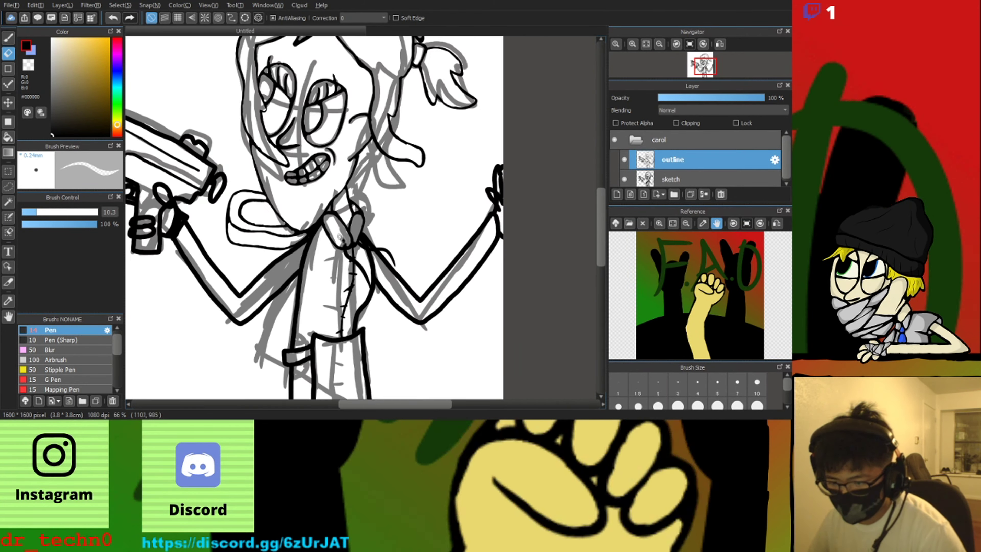
Thin the outline of the small strap at the waist beside the large front panel
{"action": "scroll", "coordinate": [320, 257], "scroll_direction": "up", "scroll_amount": 6}
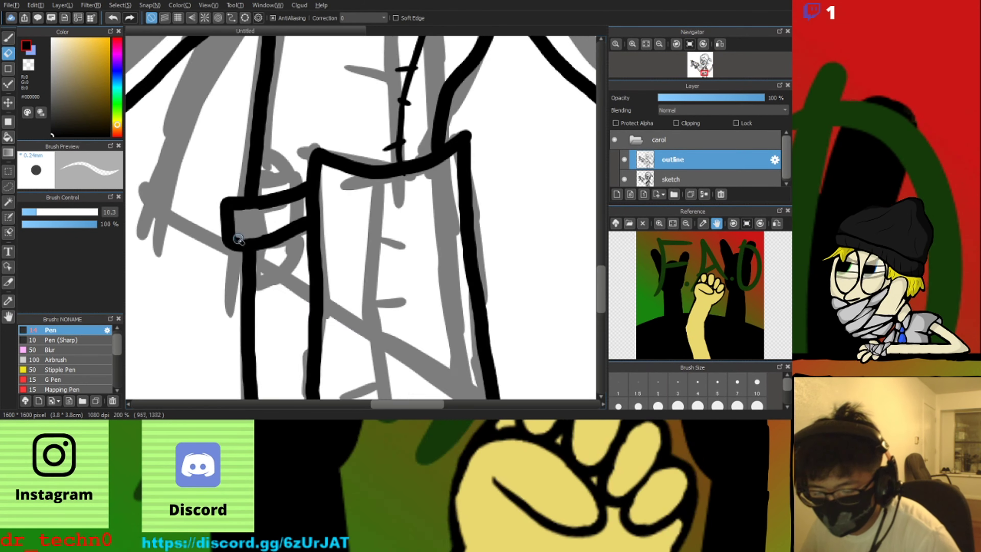
{"action": "left_click_drag", "start_coordinate": [325, 172], "coordinate": [265, 178]}
{"action": "scroll", "coordinate": [248, 192], "scroll_direction": "down", "scroll_amount": 4}
{"action": "scroll", "coordinate": [248, 315], "scroll_direction": "up", "scroll_amount": 5}
{"action": "left_click_drag", "start_coordinate": [207, 334], "coordinate": [387, 292]}
Thin the vertical line below the waist strap, the lower strap and the outline of the large front panel
{"action": "scroll", "coordinate": [385, 278], "scroll_direction": "down", "scroll_amount": 3}
{"action": "scroll", "coordinate": [357, 92], "scroll_direction": "up", "scroll_amount": 1}
{"action": "left_click_drag", "start_coordinate": [349, 90], "coordinate": [363, 358]}
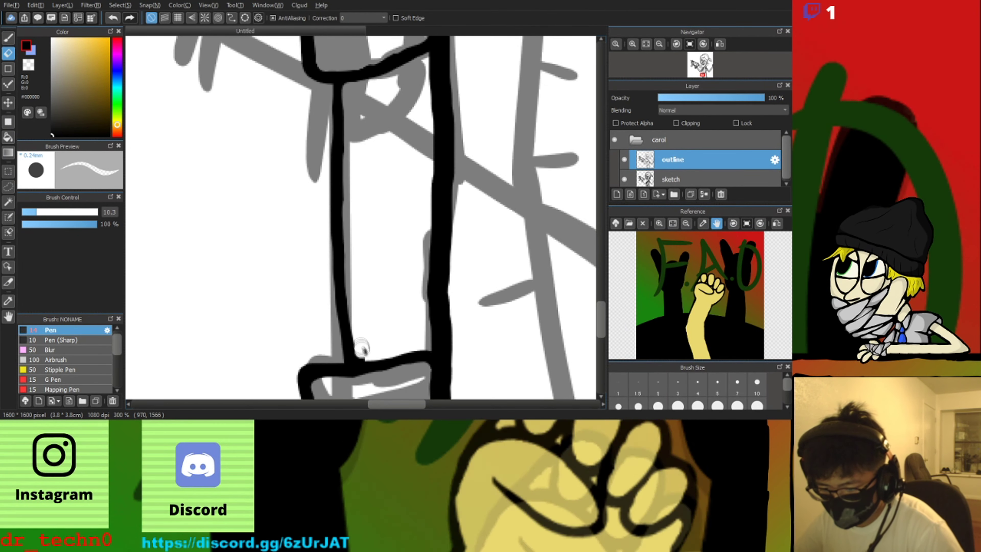
{"action": "scroll", "coordinate": [363, 347], "scroll_direction": "down", "scroll_amount": 3}
{"action": "scroll", "coordinate": [374, 113], "scroll_direction": "up", "scroll_amount": 2}
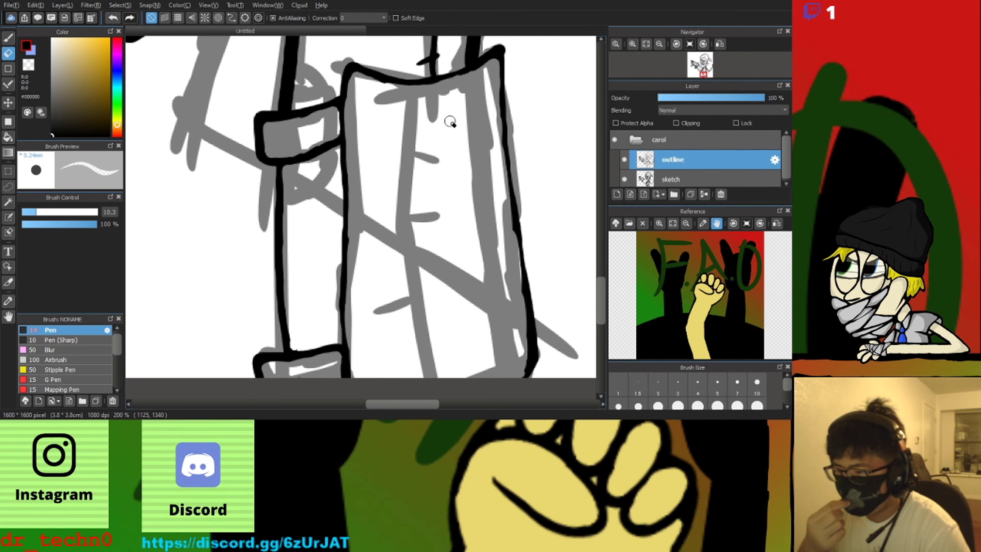
Thin the front line of the torso between the collar and the waist strap
{"action": "scroll", "coordinate": [450, 122], "scroll_direction": "down", "scroll_amount": 2}
{"action": "scroll", "coordinate": [403, 83], "scroll_direction": "up", "scroll_amount": 2}
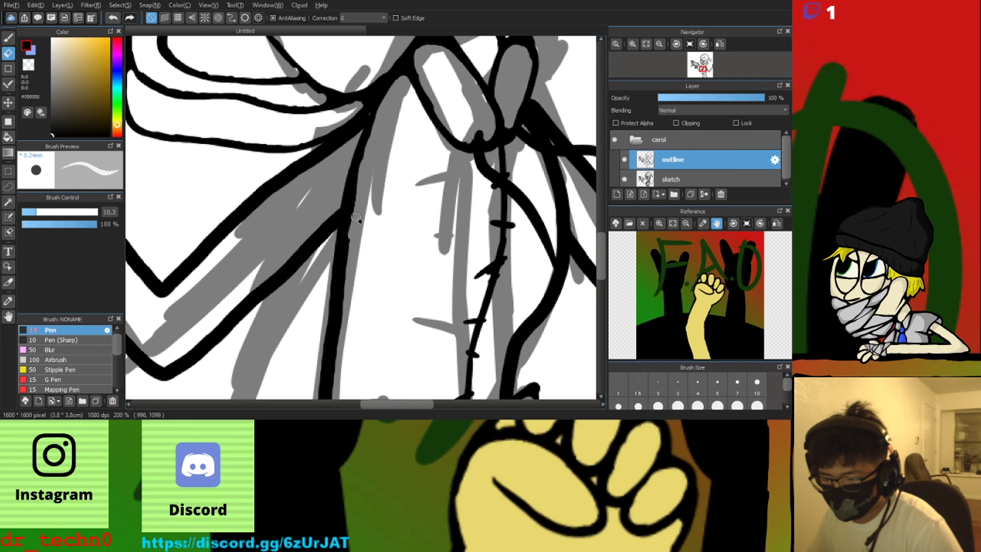
{"action": "scroll", "coordinate": [359, 218], "scroll_direction": "down", "scroll_amount": 3}
{"action": "scroll", "coordinate": [374, 220], "scroll_direction": "up", "scroll_amount": 2}
{"action": "scroll", "coordinate": [388, 222], "scroll_direction": "down", "scroll_amount": 2}
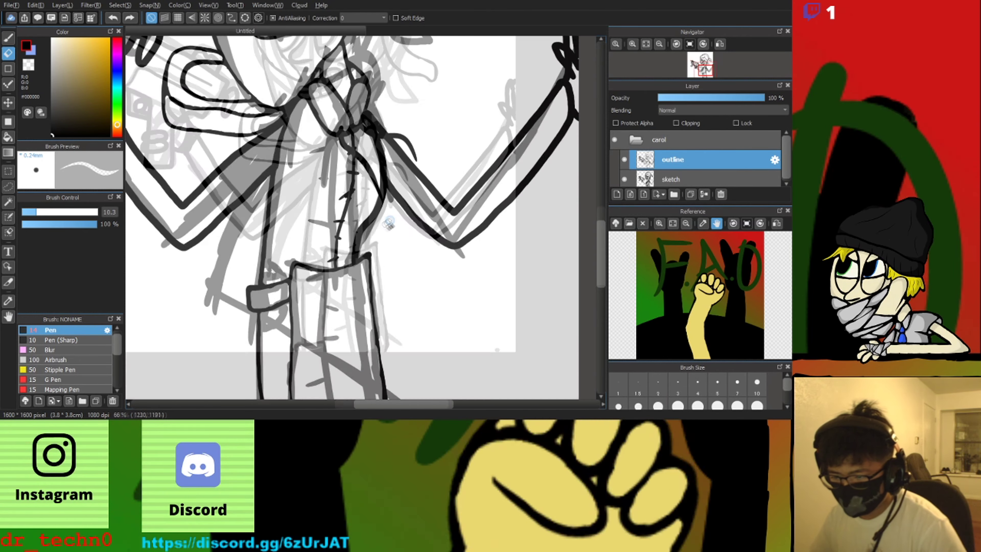
Thin the back line of the torso from the collar down toward the waist
{"action": "scroll", "coordinate": [389, 223], "scroll_direction": "up", "scroll_amount": 5}
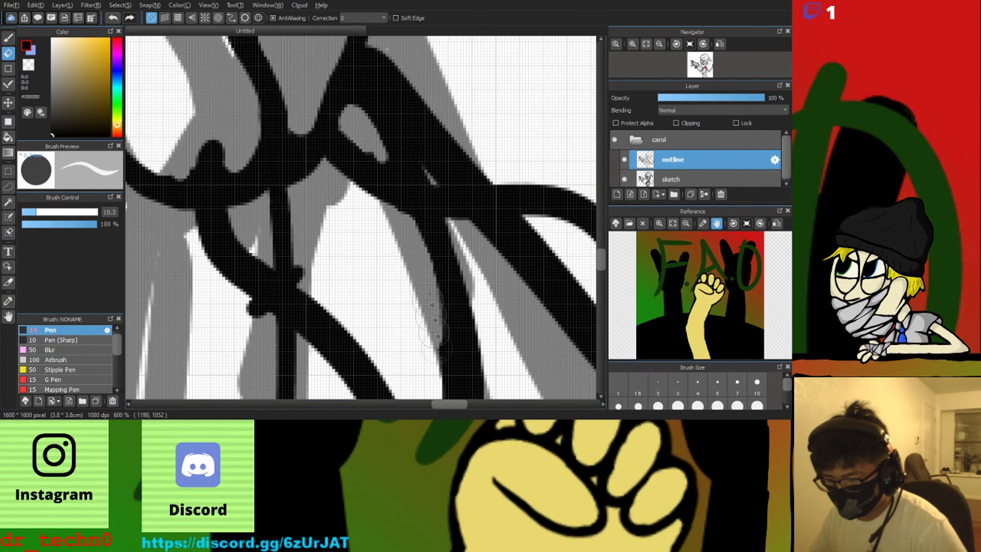
{"action": "scroll", "coordinate": [428, 301], "scroll_direction": "down", "scroll_amount": 2}
{"action": "scroll", "coordinate": [427, 279], "scroll_direction": "down", "scroll_amount": 1}
{"action": "scroll", "coordinate": [425, 263], "scroll_direction": "up", "scroll_amount": 1}
{"action": "scroll", "coordinate": [423, 251], "scroll_direction": "up", "scroll_amount": 1}
{"action": "mouse_move", "coordinate": [424, 252]}
{"action": "left_mouse_down"}
{"action": "mouse_move", "coordinate": [385, 322]}
{"action": "mouse_move", "coordinate": [378, 374]}
{"action": "left_mouse_up"}
{"action": "scroll", "coordinate": [381, 371], "scroll_direction": "down", "scroll_amount": 2}
{"action": "scroll", "coordinate": [405, 309], "scroll_direction": "up", "scroll_amount": 2}
{"action": "left_click_drag", "start_coordinate": [401, 309], "coordinate": [418, 209]}
{"action": "scroll", "coordinate": [415, 268], "scroll_direction": "down", "scroll_amount": 3}
{"action": "scroll", "coordinate": [416, 236], "scroll_direction": "up", "scroll_amount": 3}
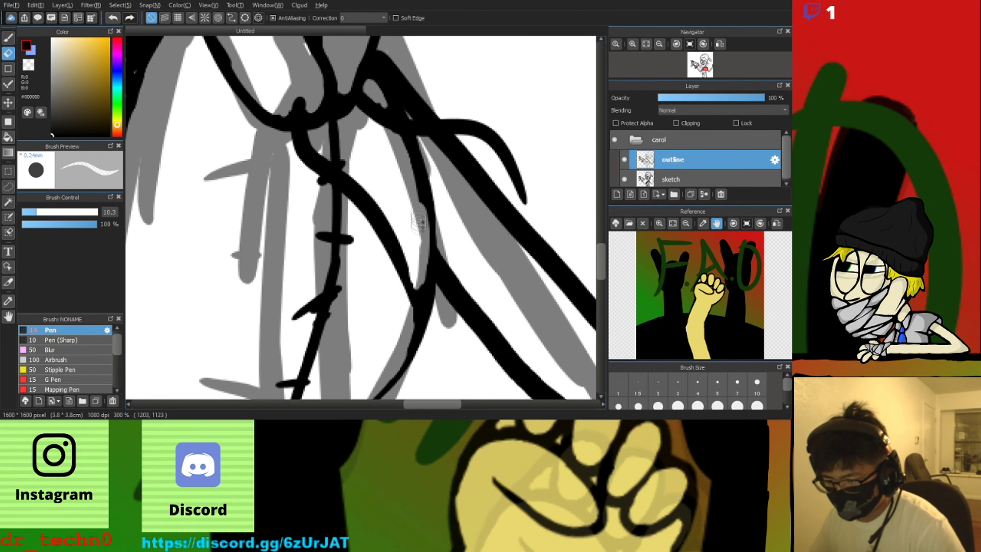
{"action": "scroll", "coordinate": [403, 160], "scroll_direction": "down", "scroll_amount": 2}
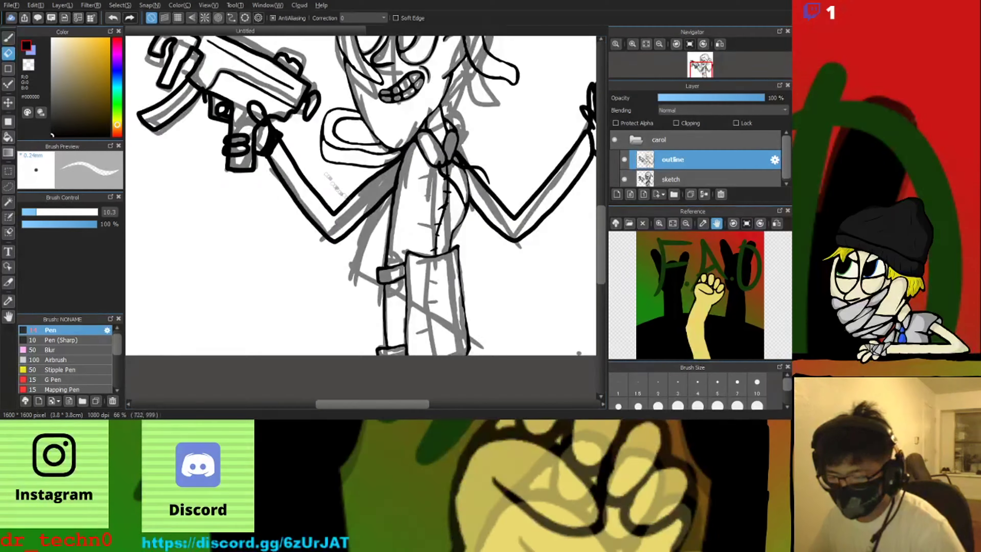
Thin the upper edge of the empty-handed arm from the shoulder past the elbow
{"action": "scroll", "coordinate": [348, 112], "scroll_direction": "up", "scroll_amount": 2}
{"action": "scroll", "coordinate": [349, 112], "scroll_direction": "up", "scroll_amount": 1}
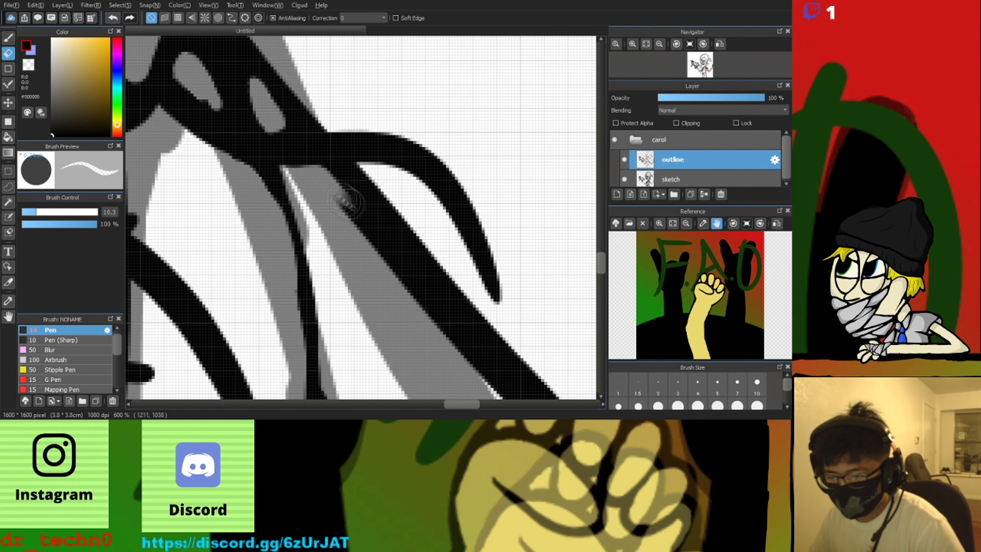
{"action": "scroll", "coordinate": [326, 183], "scroll_direction": "down", "scroll_amount": 2}
{"action": "scroll", "coordinate": [344, 219], "scroll_direction": "up", "scroll_amount": 1}
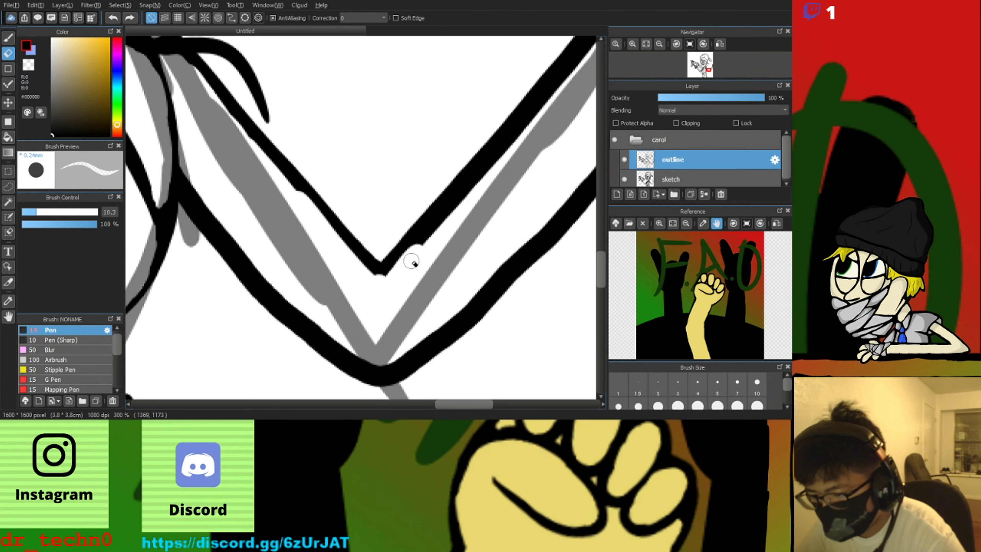
{"action": "scroll", "coordinate": [440, 220], "scroll_direction": "down", "scroll_amount": 2}
{"action": "scroll", "coordinate": [450, 185], "scroll_direction": "up", "scroll_amount": 2}
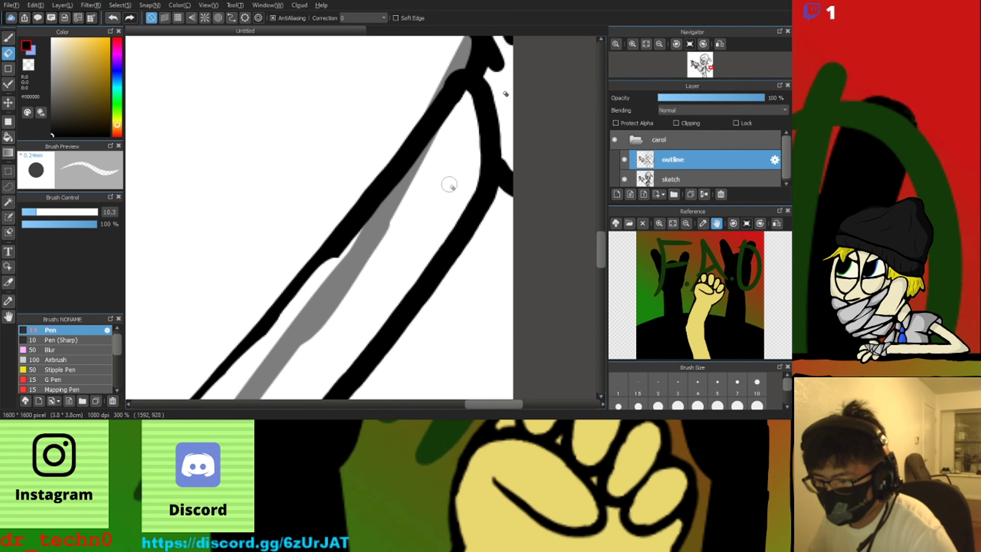
Thin both edges of the empty-handed forearm up to the wrist
{"action": "mouse_move", "coordinate": [373, 210]}
{"action": "left_mouse_down"}
{"action": "mouse_move", "coordinate": [455, 106]}
{"action": "mouse_move", "coordinate": [481, 141]}
{"action": "left_mouse_up"}
{"action": "scroll", "coordinate": [420, 280], "scroll_direction": "down", "scroll_amount": 3}
{"action": "scroll", "coordinate": [392, 329], "scroll_direction": "up", "scroll_amount": 2}
{"action": "left_click_drag", "start_coordinate": [424, 288], "coordinate": [383, 326]}
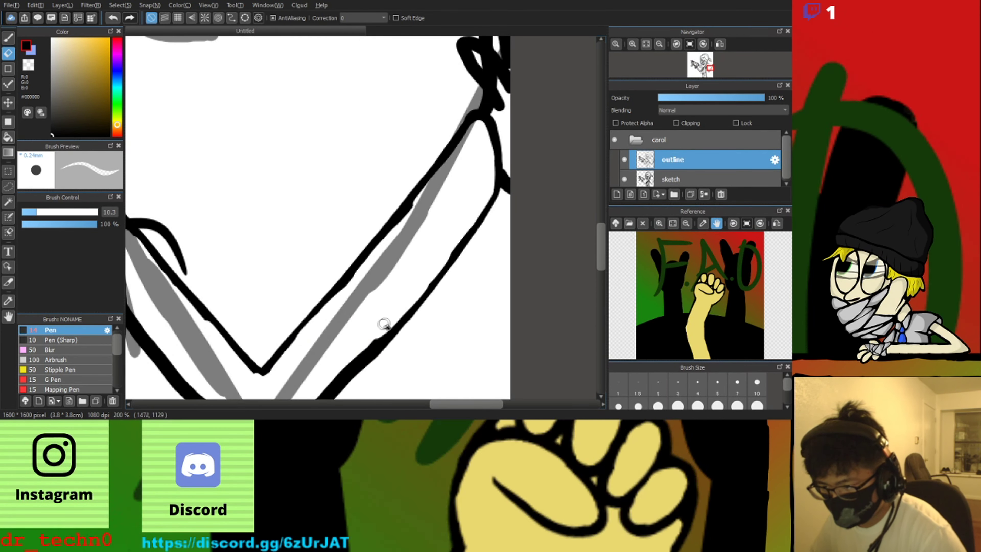
Thin the lower edge of the empty-handed arm around the elbow and undo the last eraser stroke
{"action": "scroll", "coordinate": [386, 325], "scroll_direction": "down", "scroll_amount": 2}
{"action": "scroll", "coordinate": [443, 205], "scroll_direction": "up", "scroll_amount": 3}
{"action": "left_click_drag", "start_coordinate": [433, 191], "coordinate": [417, 159]}
{"action": "scroll", "coordinate": [427, 171], "scroll_direction": "down", "scroll_amount": 4}
{"action": "scroll", "coordinate": [401, 232], "scroll_direction": "up", "scroll_amount": 2}
{"action": "scroll", "coordinate": [470, 208], "scroll_direction": "up", "scroll_amount": 2}
{"action": "mouse_move", "coordinate": [436, 258]}
{"action": "left_mouse_down"}
{"action": "mouse_move", "coordinate": [483, 209]}
{"action": "mouse_move", "coordinate": [398, 288]}
{"action": "mouse_move", "coordinate": [287, 352]}
{"action": "left_mouse_up"}
{"action": "key", "text": "ctrl+z"}
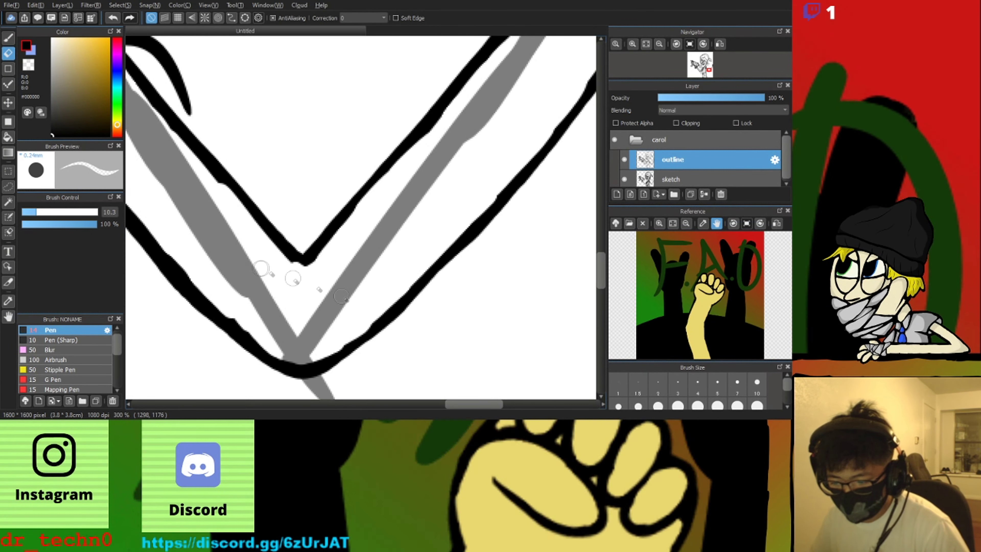
Thin the wrist and hand lines of the empty-handed arm at the canvas edge
{"action": "scroll", "coordinate": [221, 300], "scroll_direction": "down", "scroll_amount": 2}
{"action": "scroll", "coordinate": [439, 307], "scroll_direction": "down", "scroll_amount": 3}
{"action": "scroll", "coordinate": [439, 306], "scroll_direction": "up", "scroll_amount": 4}
{"action": "scroll", "coordinate": [439, 306], "scroll_direction": "down", "scroll_amount": 3}
{"action": "scroll", "coordinate": [476, 147], "scroll_direction": "up", "scroll_amount": 4}
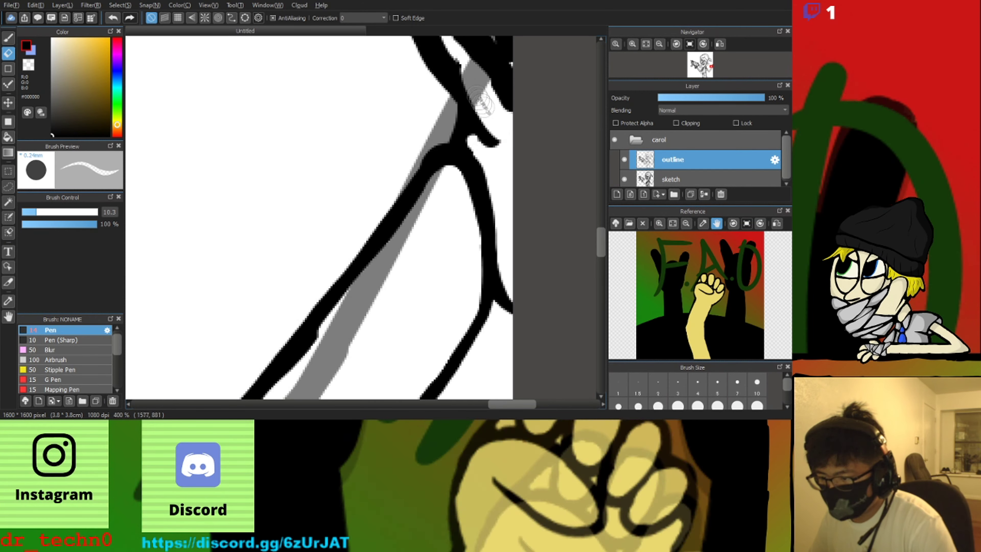
{"action": "scroll", "coordinate": [472, 83], "scroll_direction": "down", "scroll_amount": 1}
{"action": "scroll", "coordinate": [496, 162], "scroll_direction": "down", "scroll_amount": 1}
{"action": "scroll", "coordinate": [496, 48], "scroll_direction": "up", "scroll_amount": 1}
{"action": "mouse_move", "coordinate": [480, 56]}
{"action": "left_mouse_down"}
{"action": "mouse_move", "coordinate": [482, 151]}
{"action": "mouse_move", "coordinate": [505, 162]}
{"action": "left_mouse_up"}
{"action": "scroll", "coordinate": [497, 232], "scroll_direction": "down", "scroll_amount": 1}
{"action": "scroll", "coordinate": [501, 116], "scroll_direction": "up", "scroll_amount": 1}
{"action": "scroll", "coordinate": [503, 155], "scroll_direction": "down", "scroll_amount": 5}
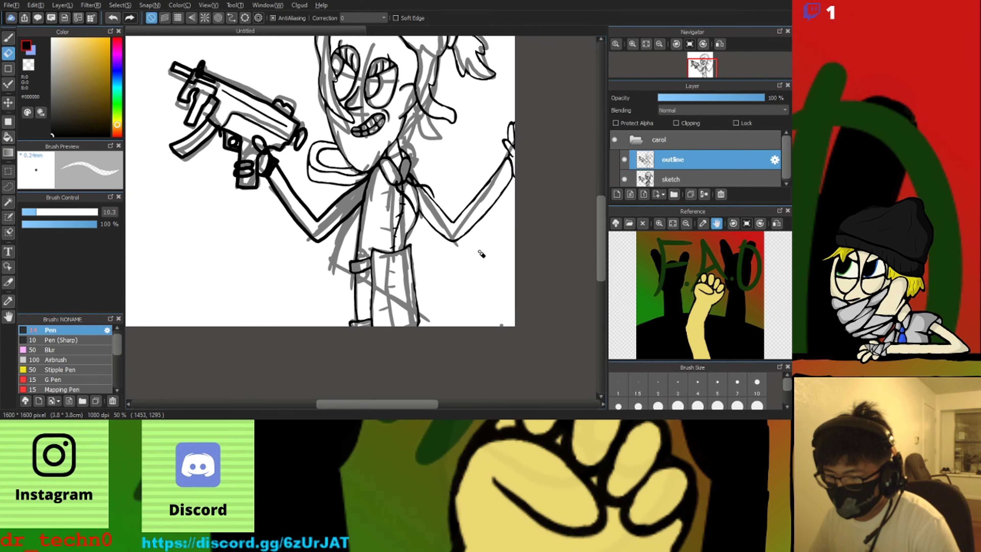
Thin the upper and lower edges of the gun arm from the shoulder to the elbow and along the lower forearm
{"action": "scroll", "coordinate": [324, 165], "scroll_direction": "up", "scroll_amount": 6}
{"action": "scroll", "coordinate": [324, 158], "scroll_direction": "down", "scroll_amount": 5}
{"action": "scroll", "coordinate": [452, 140], "scroll_direction": "up", "scroll_amount": 4}
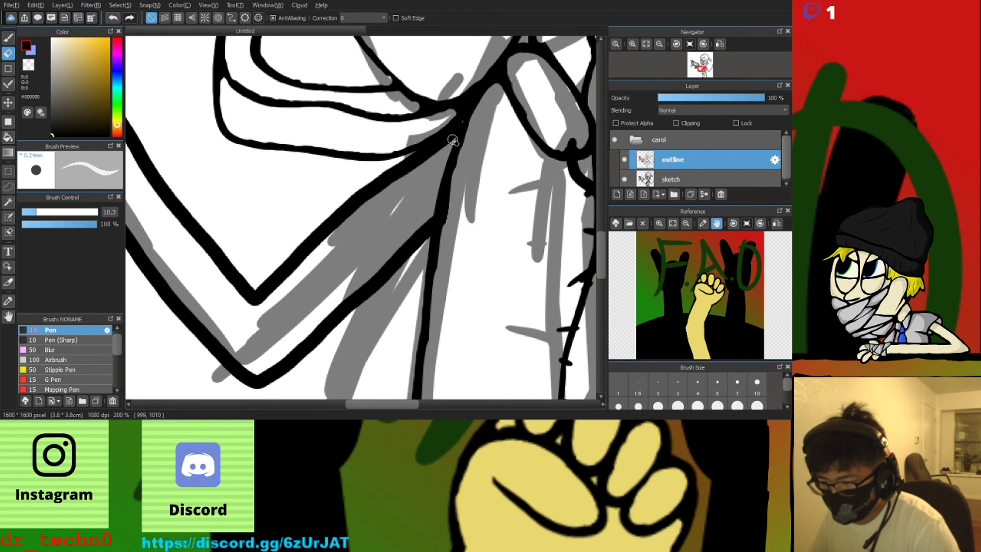
{"action": "left_click_drag", "start_coordinate": [417, 160], "coordinate": [284, 280]}
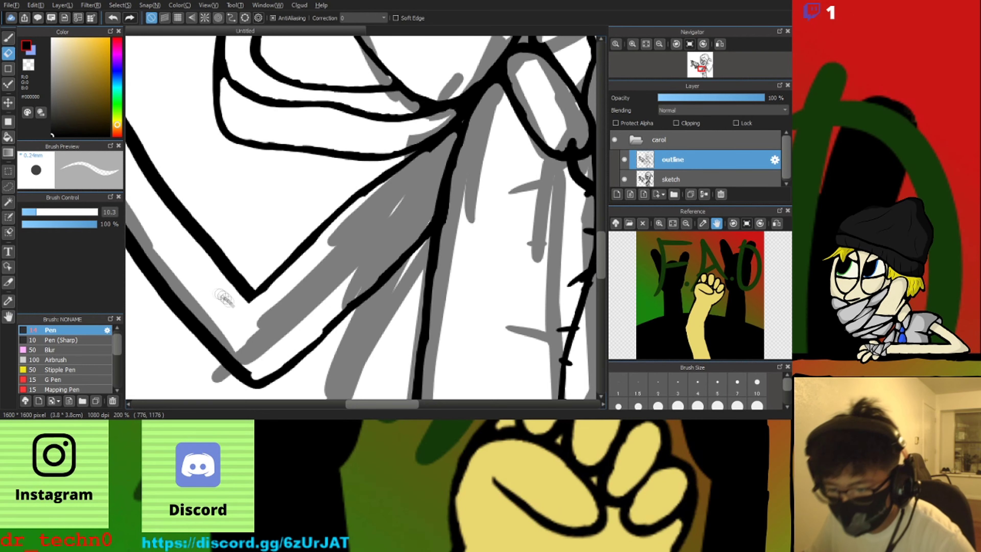
{"action": "scroll", "coordinate": [224, 298], "scroll_direction": "down", "scroll_amount": 1}
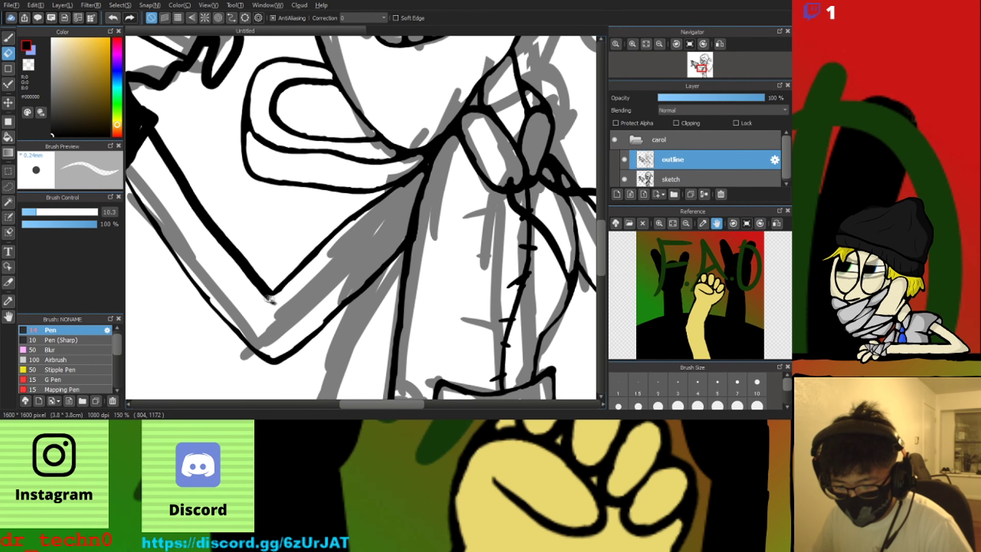
{"action": "scroll", "coordinate": [200, 215], "scroll_direction": "down", "scroll_amount": 3}
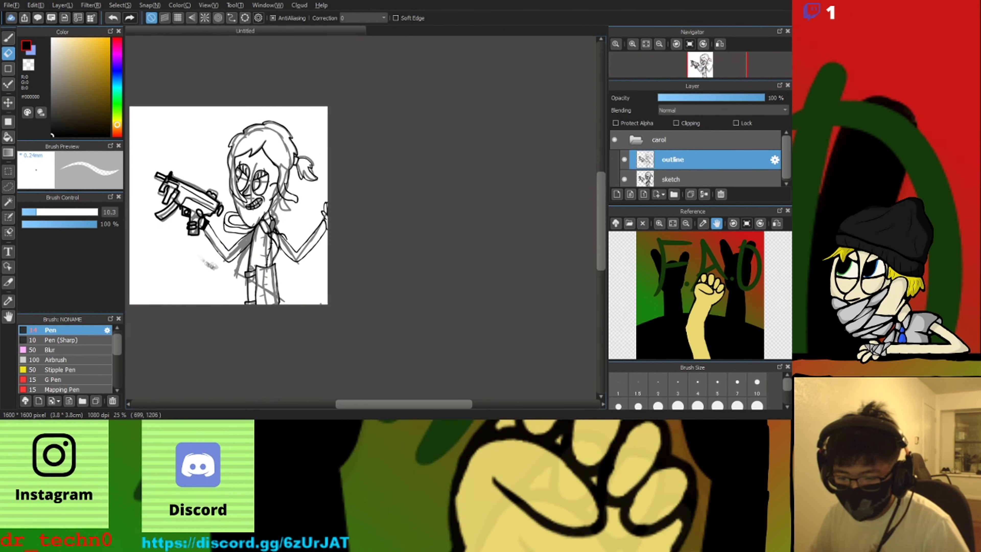
Thin the upper edge of the gun arm's forearm up to the wrist with the eraser
{"action": "scroll", "coordinate": [240, 174], "scroll_direction": "up", "scroll_amount": 5}
{"action": "left_click_drag", "start_coordinate": [364, 165], "coordinate": [279, 205]}
{"action": "mouse_move", "coordinate": [262, 172]}
{"action": "left_mouse_down"}
{"action": "mouse_move", "coordinate": [283, 230]}
{"action": "mouse_move", "coordinate": [229, 269]}
{"action": "left_mouse_up"}
{"action": "scroll", "coordinate": [273, 197], "scroll_direction": "up", "scroll_amount": 1}
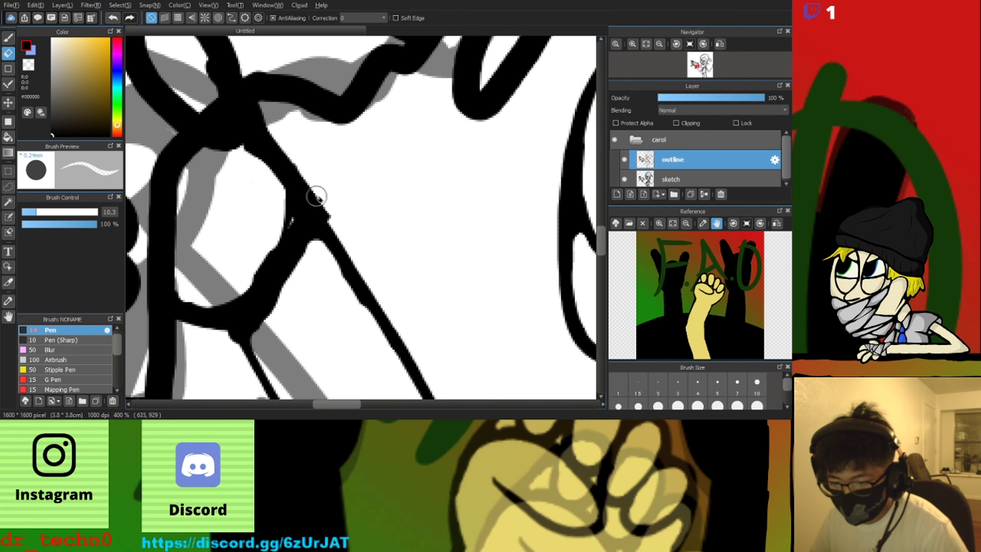
{"action": "scroll", "coordinate": [262, 265], "scroll_direction": "down", "scroll_amount": 3}
Thin the wrist and palm lines of the hand holding the gun
{"action": "scroll", "coordinate": [247, 192], "scroll_direction": "up", "scroll_amount": 2}
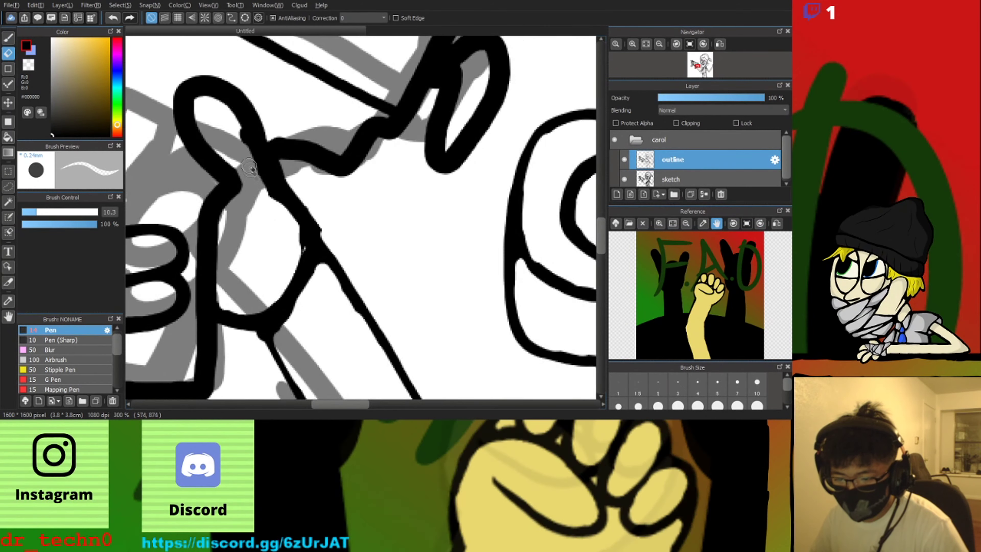
{"action": "scroll", "coordinate": [250, 167], "scroll_direction": "down", "scroll_amount": 3}
{"action": "scroll", "coordinate": [248, 199], "scroll_direction": "up", "scroll_amount": 2}
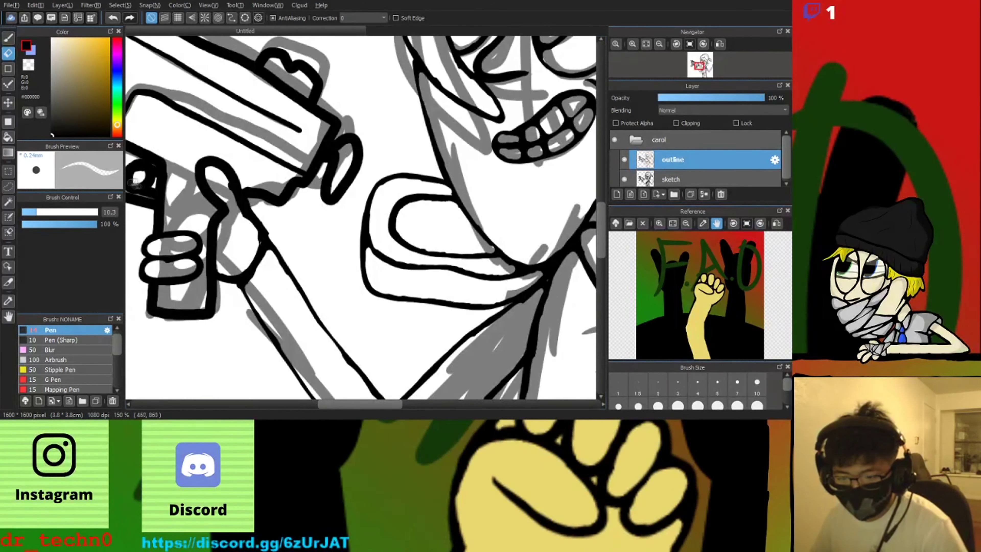
{"action": "scroll", "coordinate": [181, 113], "scroll_direction": "down", "scroll_amount": 3}
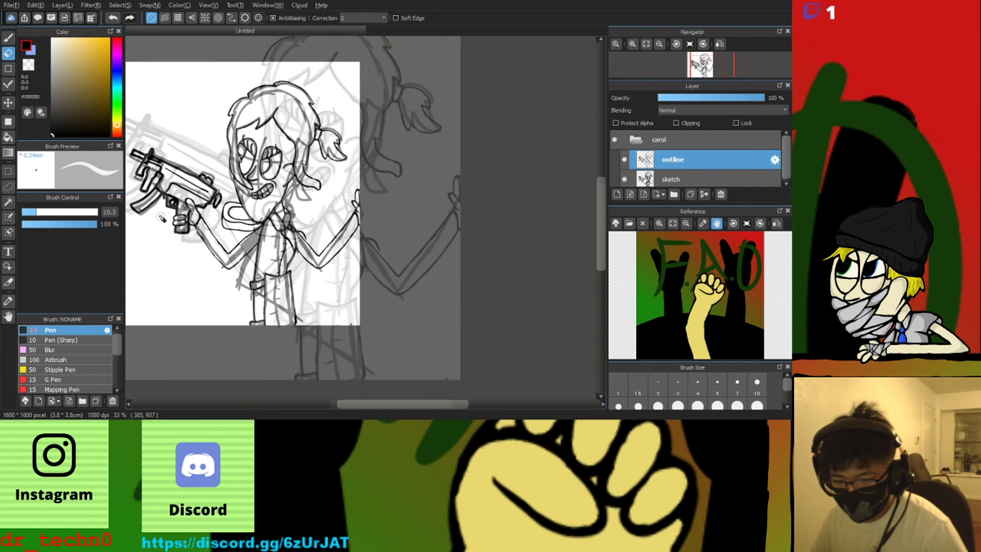
Thin the outlines of the thumb and the two fingers wrapped around the gun's grip
{"action": "scroll", "coordinate": [250, 193], "scroll_direction": "up", "scroll_amount": 4}
{"action": "mouse_move", "coordinate": [251, 195]}
{"action": "left_mouse_down"}
{"action": "mouse_move", "coordinate": [296, 217]}
{"action": "mouse_move", "coordinate": [283, 264]}
{"action": "left_mouse_up"}
{"action": "scroll", "coordinate": [292, 268], "scroll_direction": "down", "scroll_amount": 4}
{"action": "scroll", "coordinate": [290, 286], "scroll_direction": "up", "scroll_amount": 3}
{"action": "left_click_drag", "start_coordinate": [252, 188], "coordinate": [253, 142]}
{"action": "scroll", "coordinate": [248, 142], "scroll_direction": "down", "scroll_amount": 2}
{"action": "scroll", "coordinate": [282, 276], "scroll_direction": "up", "scroll_amount": 2}
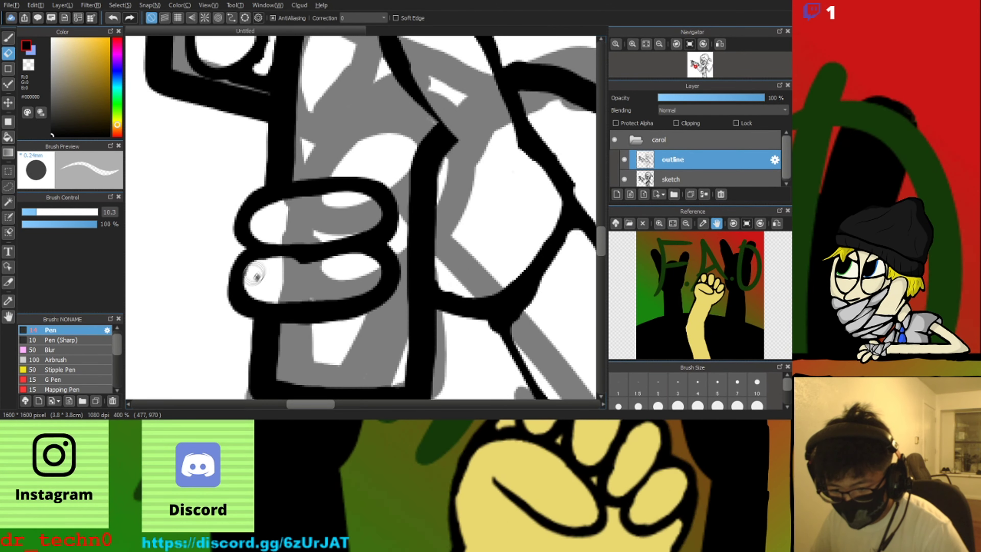
Thin the outlines of the gun's front bracket and foregrip below the barrel
{"action": "scroll", "coordinate": [297, 271], "scroll_direction": "down", "scroll_amount": 5}
{"action": "scroll", "coordinate": [297, 270], "scroll_direction": "up", "scroll_amount": 1}
{"action": "scroll", "coordinate": [298, 272], "scroll_direction": "down", "scroll_amount": 1}
{"action": "scroll", "coordinate": [204, 233], "scroll_direction": "up", "scroll_amount": 6}
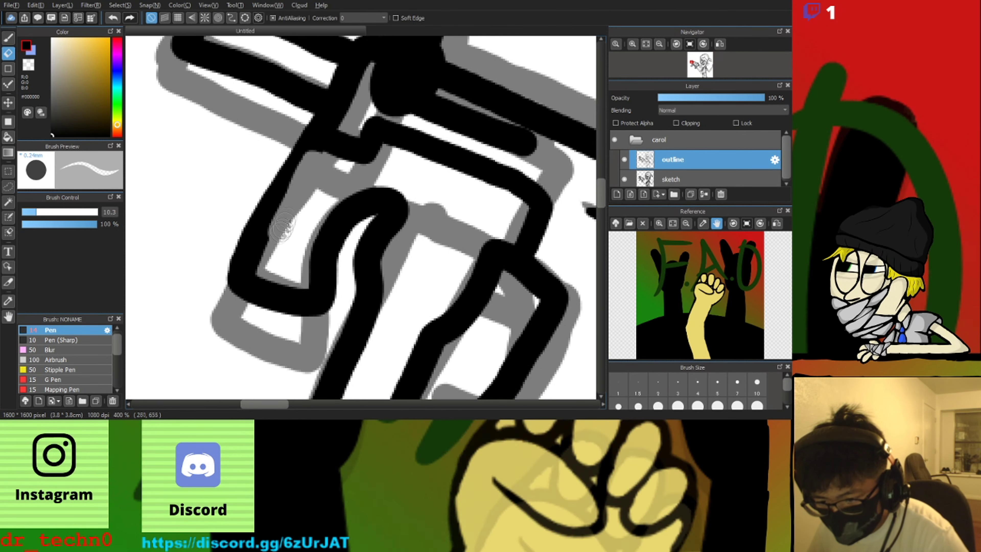
{"action": "mouse_move", "coordinate": [299, 285]}
{"action": "left_mouse_down"}
{"action": "mouse_move", "coordinate": [325, 221]}
{"action": "mouse_move", "coordinate": [404, 194]}
{"action": "left_mouse_up"}
{"action": "mouse_move", "coordinate": [313, 150]}
{"action": "left_mouse_down"}
{"action": "mouse_move", "coordinate": [411, 157]}
{"action": "mouse_move", "coordinate": [521, 201]}
{"action": "mouse_move", "coordinate": [519, 240]}
{"action": "left_mouse_up"}
{"action": "left_click_drag", "start_coordinate": [434, 342], "coordinate": [441, 273]}
{"action": "scroll", "coordinate": [441, 275], "scroll_direction": "down", "scroll_amount": 3}
{"action": "scroll", "coordinate": [324, 280], "scroll_direction": "up", "scroll_amount": 3}
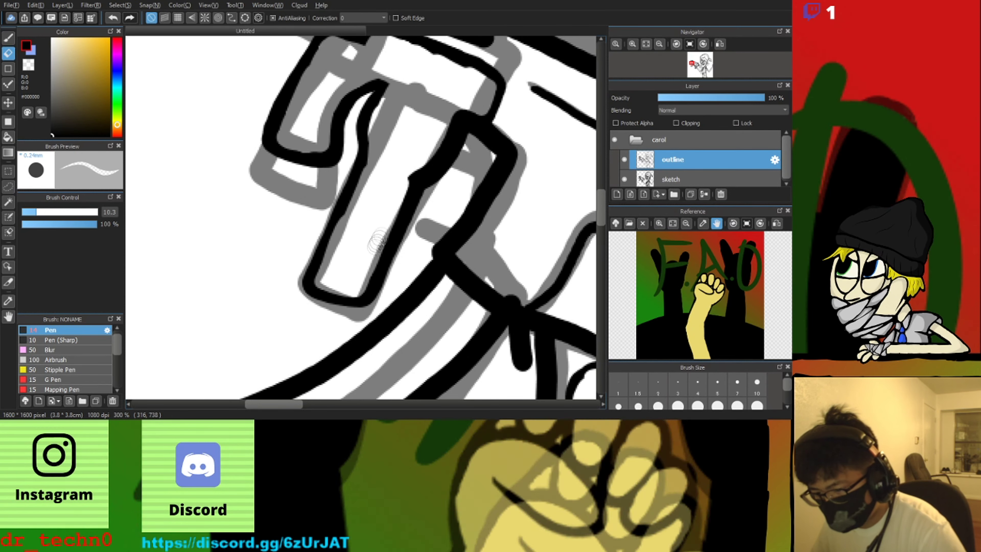
Thin the outlines of the gun's barrel and the parts just beneath it
{"action": "scroll", "coordinate": [454, 116], "scroll_direction": "down", "scroll_amount": 3}
{"action": "scroll", "coordinate": [463, 110], "scroll_direction": "up", "scroll_amount": 3}
{"action": "scroll", "coordinate": [382, 143], "scroll_direction": "down", "scroll_amount": 2}
{"action": "scroll", "coordinate": [340, 92], "scroll_direction": "up", "scroll_amount": 2}
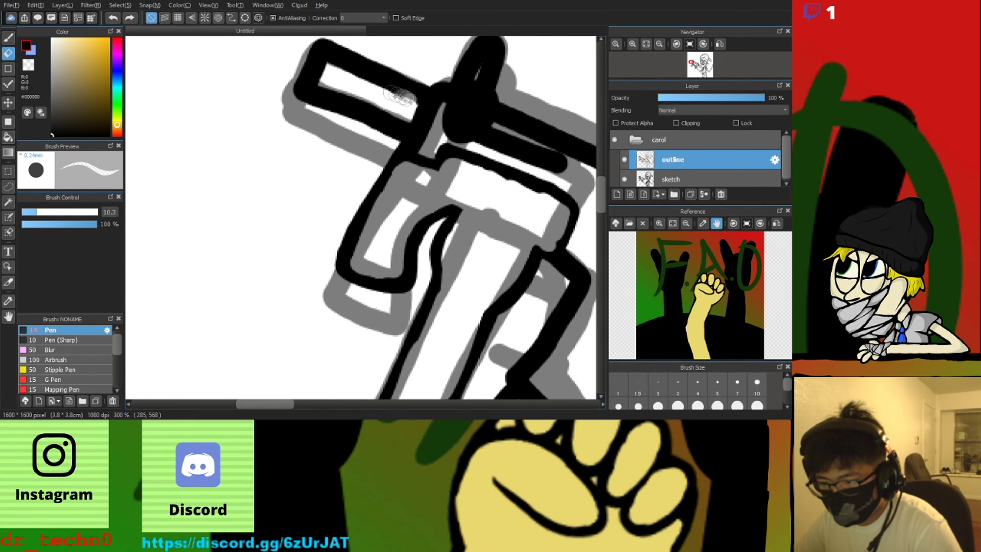
{"action": "scroll", "coordinate": [333, 94], "scroll_direction": "down", "scroll_amount": 3}
{"action": "scroll", "coordinate": [459, 154], "scroll_direction": "up", "scroll_amount": 4}
{"action": "scroll", "coordinate": [374, 263], "scroll_direction": "down", "scroll_amount": 2}
{"action": "mouse_move", "coordinate": [339, 158]}
{"action": "left_mouse_down"}
{"action": "mouse_move", "coordinate": [378, 251]}
{"action": "mouse_move", "coordinate": [331, 315]}
{"action": "left_mouse_up"}
Thin the gun body's front edge above the magazine and its inner panel line, undoing a stray eraser stroke
{"action": "scroll", "coordinate": [327, 328], "scroll_direction": "down", "scroll_amount": 5}
{"action": "scroll", "coordinate": [327, 329], "scroll_direction": "up", "scroll_amount": 6}
{"action": "left_click_drag", "start_coordinate": [283, 219], "coordinate": [346, 267]}
{"action": "left_click_drag", "start_coordinate": [365, 286], "coordinate": [398, 285]}
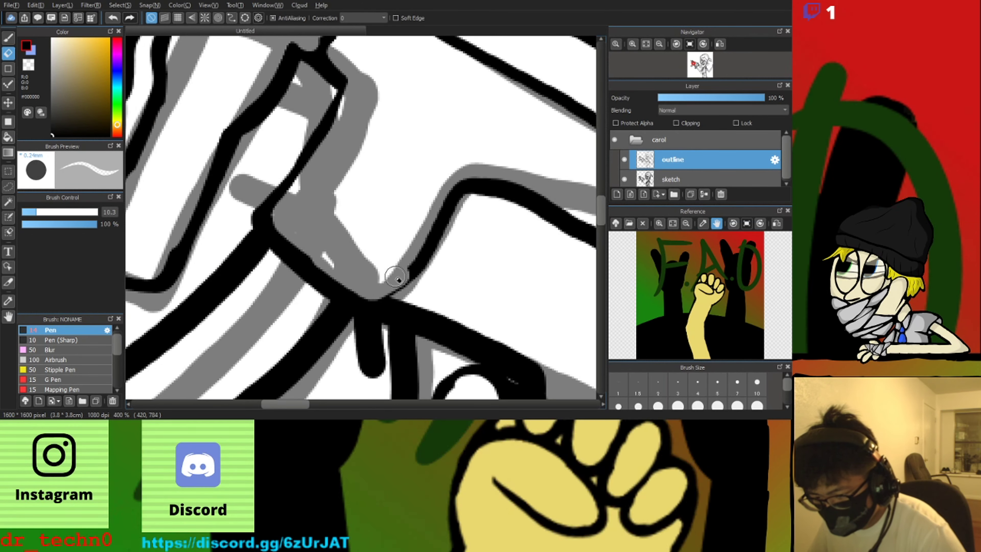
{"action": "key", "text": "ctrl+z"}
{"action": "scroll", "coordinate": [428, 223], "scroll_direction": "down", "scroll_amount": 2}
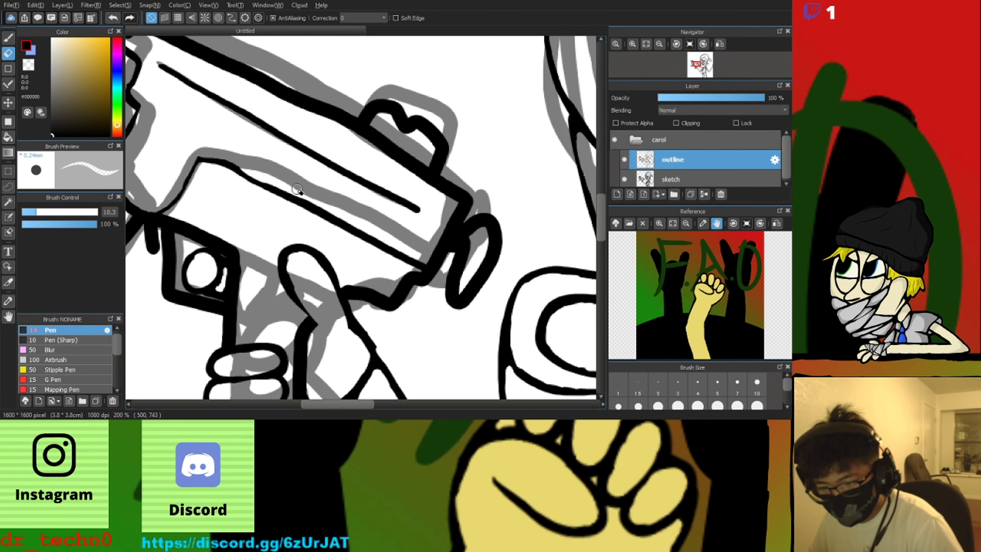
{"action": "scroll", "coordinate": [369, 224], "scroll_direction": "down", "scroll_amount": 3}
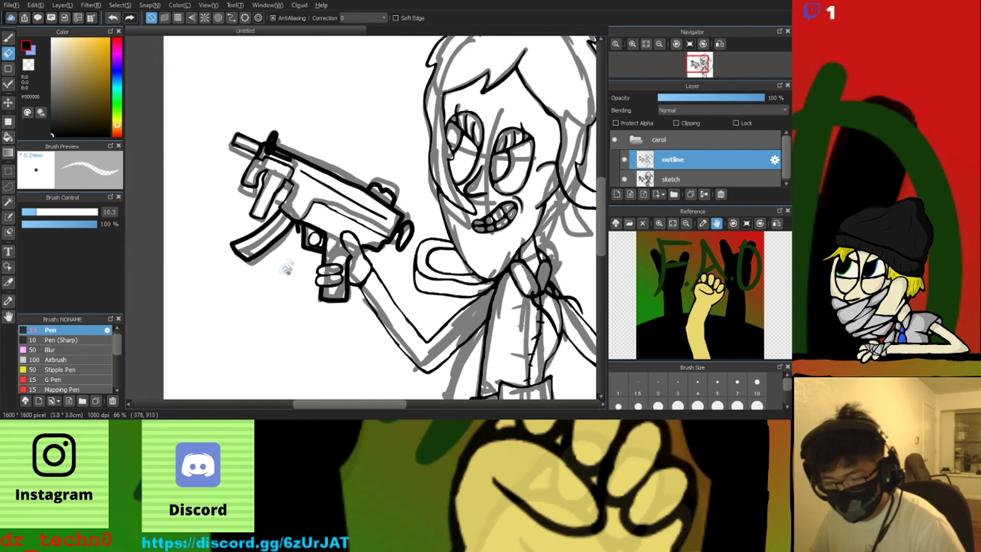
Undo the last eraser stroke and thin both long edges of the gun's curved magazine
{"action": "scroll", "coordinate": [317, 141], "scroll_direction": "up", "scroll_amount": 5}
{"action": "key", "text": "ctrl+z"}
{"action": "mouse_move", "coordinate": [236, 209]}
{"action": "left_mouse_down"}
{"action": "mouse_move", "coordinate": [321, 140]}
{"action": "mouse_move", "coordinate": [179, 252]}
{"action": "left_mouse_up"}
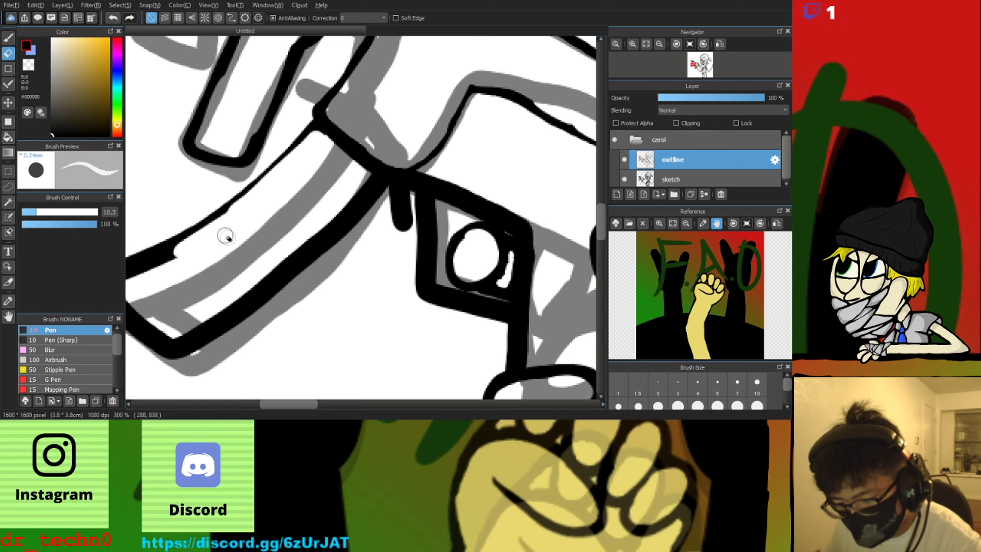
{"action": "left_click_drag", "start_coordinate": [309, 403], "coordinate": [291, 403]}
{"action": "mouse_move", "coordinate": [298, 336]}
{"action": "left_mouse_down"}
{"action": "mouse_move", "coordinate": [404, 280]}
{"action": "mouse_move", "coordinate": [475, 205]}
{"action": "left_mouse_up"}
Thin the front edge of the trigger guard and the gun body's lower edge above it
{"action": "scroll", "coordinate": [408, 253], "scroll_direction": "down", "scroll_amount": 3}
{"action": "scroll", "coordinate": [473, 244], "scroll_direction": "up", "scroll_amount": 5}
{"action": "scroll", "coordinate": [337, 305], "scroll_direction": "down", "scroll_amount": 3}
{"action": "mouse_move", "coordinate": [310, 181]}
{"action": "left_mouse_down"}
{"action": "mouse_move", "coordinate": [325, 306]}
{"action": "mouse_move", "coordinate": [393, 372]}
{"action": "mouse_move", "coordinate": [415, 378]}
{"action": "left_mouse_up"}
{"action": "scroll", "coordinate": [380, 309], "scroll_direction": "up", "scroll_amount": 2}
{"action": "scroll", "coordinate": [408, 377], "scroll_direction": "down", "scroll_amount": 5}
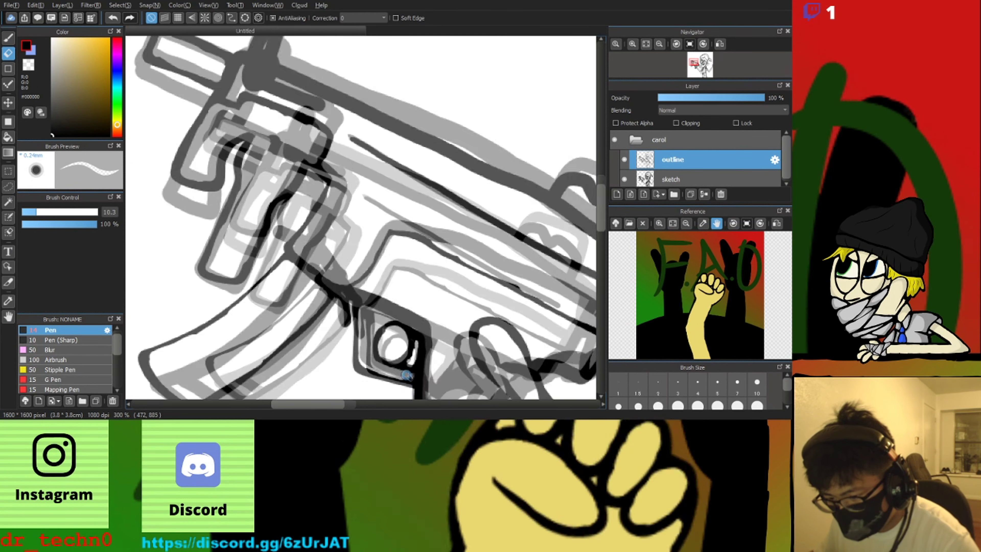
{"action": "scroll", "coordinate": [323, 299], "scroll_direction": "up", "scroll_amount": 4}
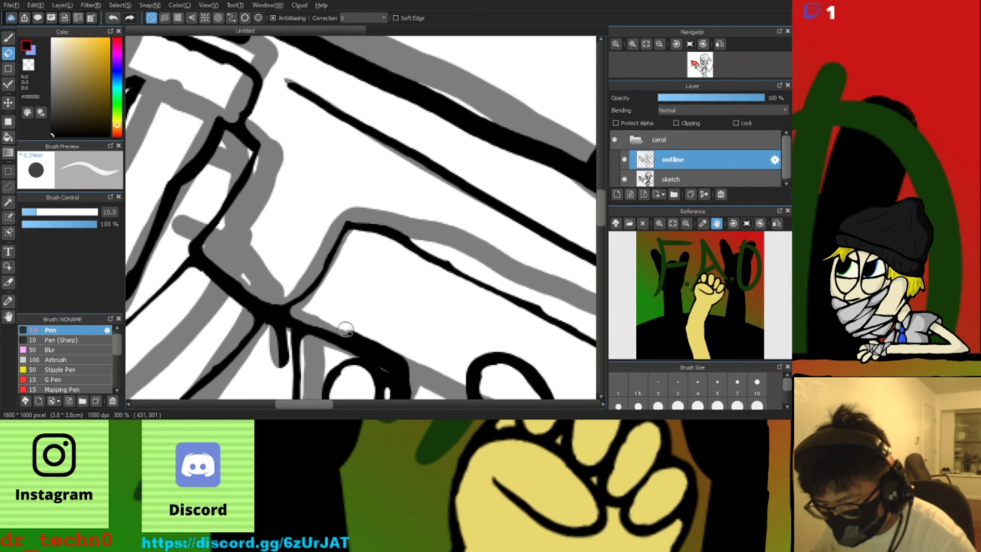
{"action": "left_click_drag", "start_coordinate": [345, 329], "coordinate": [405, 357]}
Thin the underside of the trigger guard and the front, bottom and back edges of the pistol grip
{"action": "scroll", "coordinate": [404, 357], "scroll_direction": "down", "scroll_amount": 5}
{"action": "scroll", "coordinate": [409, 372], "scroll_direction": "up", "scroll_amount": 6}
{"action": "left_click_drag", "start_coordinate": [274, 143], "coordinate": [276, 302]}
{"action": "scroll", "coordinate": [275, 303], "scroll_direction": "down", "scroll_amount": 5}
{"action": "scroll", "coordinate": [271, 334], "scroll_direction": "up", "scroll_amount": 4}
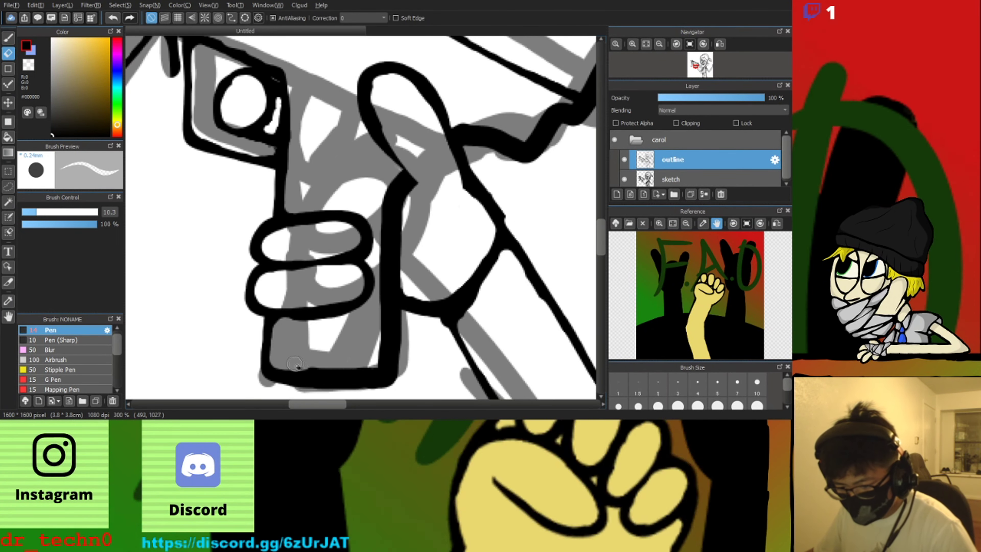
{"action": "left_click_drag", "start_coordinate": [385, 296], "coordinate": [395, 186]}
{"action": "scroll", "coordinate": [309, 254], "scroll_direction": "up", "scroll_amount": 1}
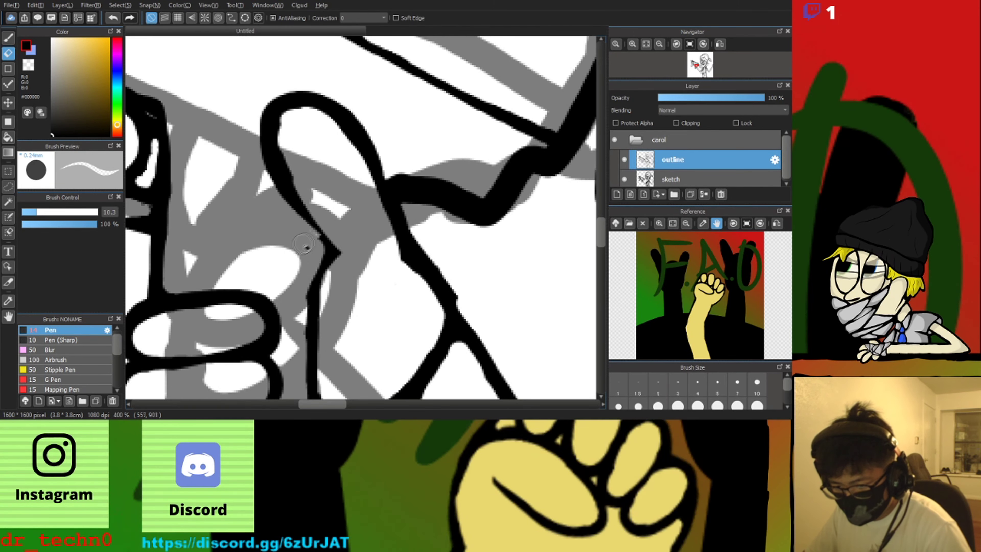
Thin the gun body's stepped lower edge behind the thumb and its rear end
{"action": "scroll", "coordinate": [534, 155], "scroll_direction": "down", "scroll_amount": 2}
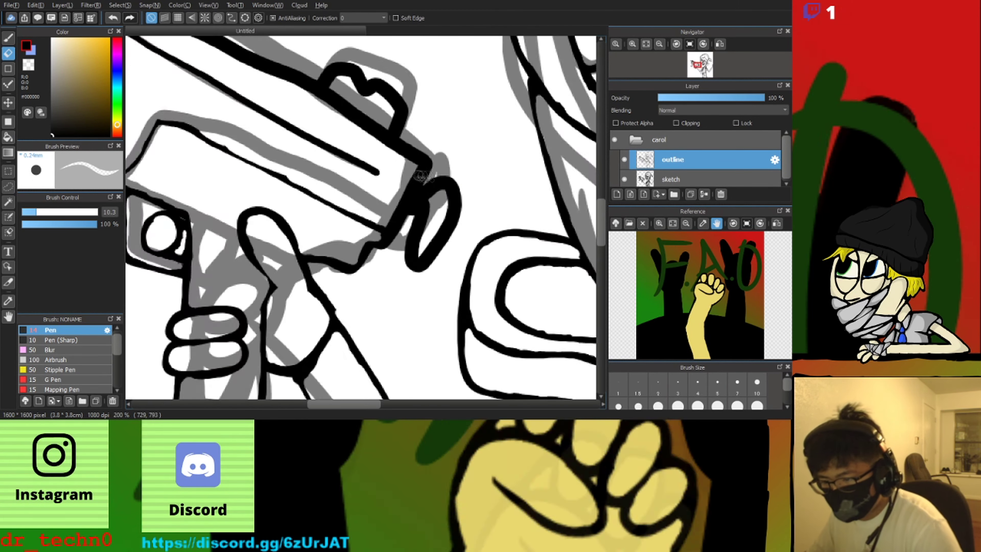
{"action": "scroll", "coordinate": [424, 174], "scroll_direction": "up", "scroll_amount": 2}
{"action": "scroll", "coordinate": [286, 68], "scroll_direction": "down", "scroll_amount": 3}
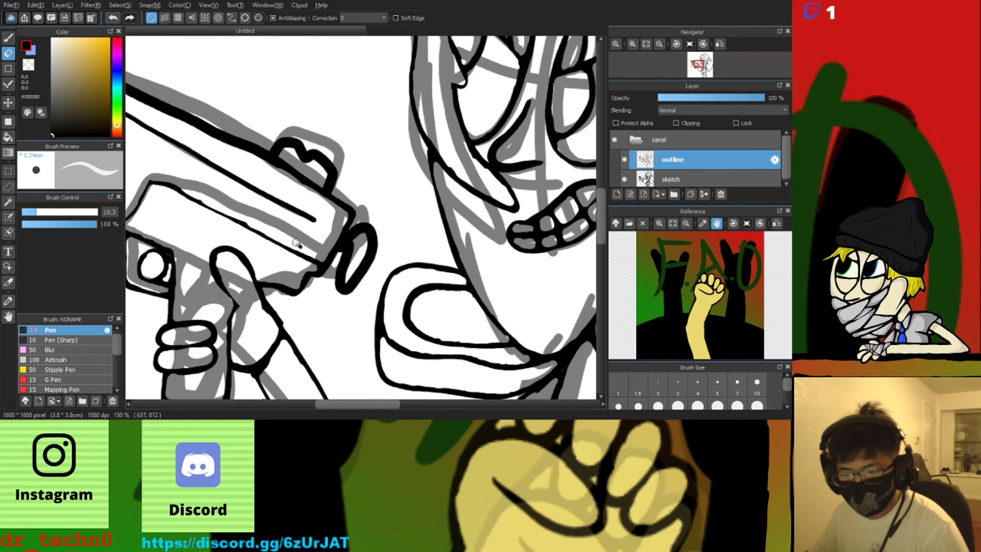
Thin the long top edge of the gun body from the front sight towards the rear
{"action": "scroll", "coordinate": [333, 128], "scroll_direction": "up", "scroll_amount": 2}
{"action": "scroll", "coordinate": [209, 65], "scroll_direction": "up", "scroll_amount": 1}
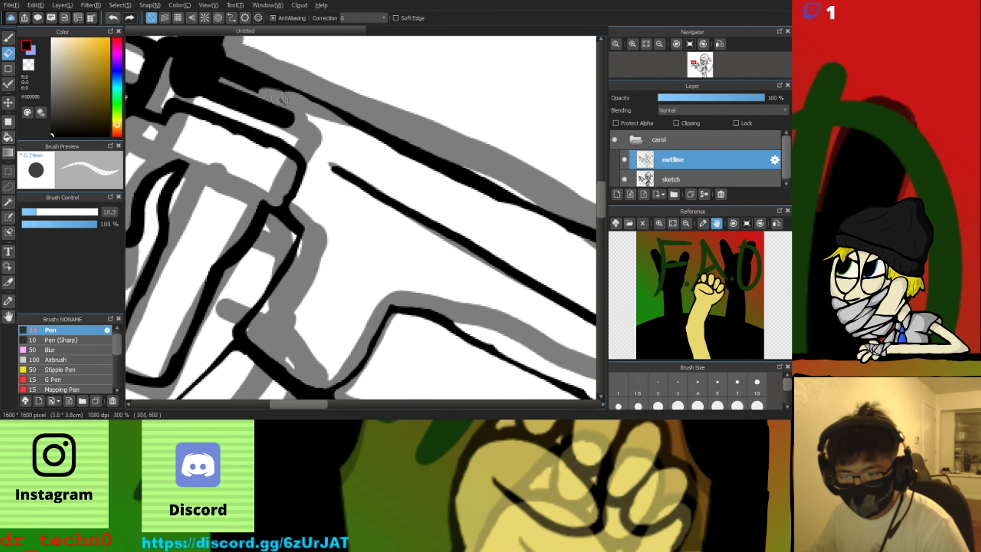
{"action": "left_click_drag", "start_coordinate": [162, 60], "coordinate": [184, 70]}
{"action": "scroll", "coordinate": [188, 63], "scroll_direction": "down", "scroll_amount": 2}
{"action": "left_click_drag", "start_coordinate": [346, 161], "coordinate": [285, 196]}
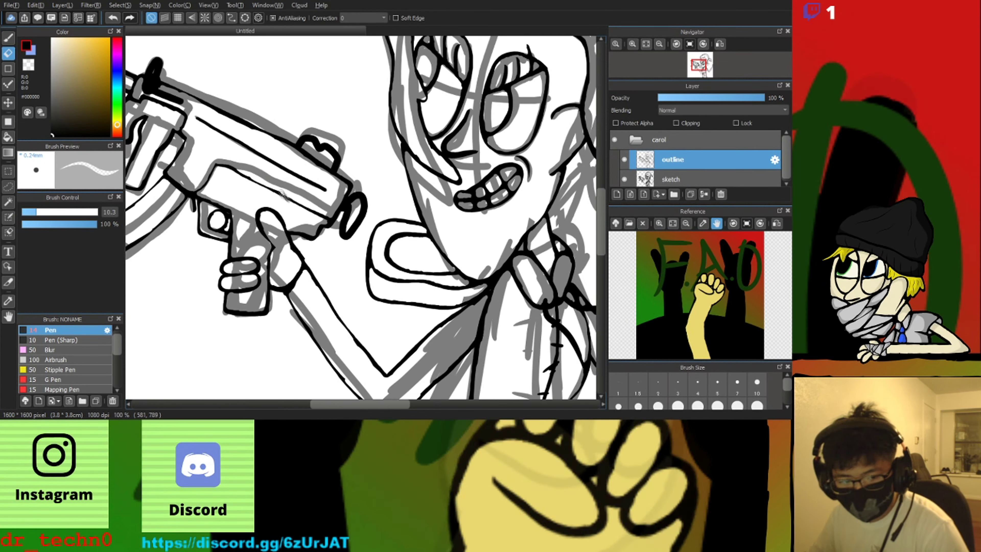
Thin the oval ring at the gun's rear and draw an inner line inside it with the Pen at size 6
{"action": "scroll", "coordinate": [339, 208], "scroll_direction": "up", "scroll_amount": 3}
{"action": "mouse_move", "coordinate": [375, 219]}
{"action": "left_mouse_down"}
{"action": "mouse_move", "coordinate": [360, 298]}
{"action": "mouse_move", "coordinate": [415, 234]}
{"action": "mouse_move", "coordinate": [409, 188]}
{"action": "mouse_move", "coordinate": [368, 238]}
{"action": "left_mouse_up"}
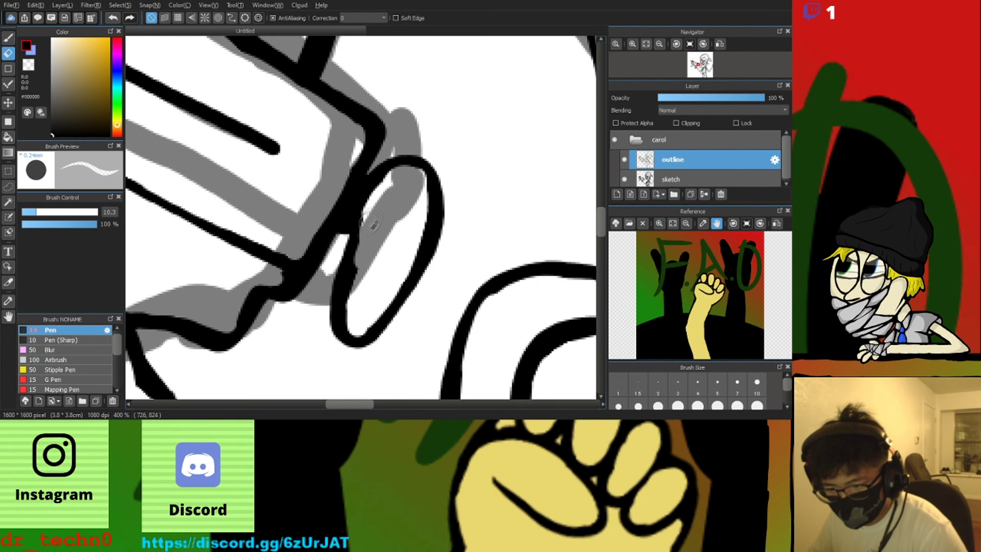
{"action": "key", "text": "b"}
{"action": "left_click", "coordinate": [32, 211]}
{"action": "mouse_move", "coordinate": [402, 187]}
{"action": "left_mouse_down"}
{"action": "mouse_move", "coordinate": [365, 304]}
{"action": "mouse_move", "coordinate": [403, 185]}
{"action": "mouse_move", "coordinate": [323, 305]}
{"action": "left_mouse_up"}
{"action": "scroll", "coordinate": [379, 197], "scroll_direction": "down", "scroll_amount": 3}
Erase the solid black inside the gun's front sight and the short bar behind it to leave only outlines
{"action": "key", "text": "e"}
{"action": "scroll", "coordinate": [390, 205], "scroll_direction": "up", "scroll_amount": 5}
{"action": "scroll", "coordinate": [322, 306], "scroll_direction": "down", "scroll_amount": 3}
{"action": "scroll", "coordinate": [287, 112], "scroll_direction": "up", "scroll_amount": 2}
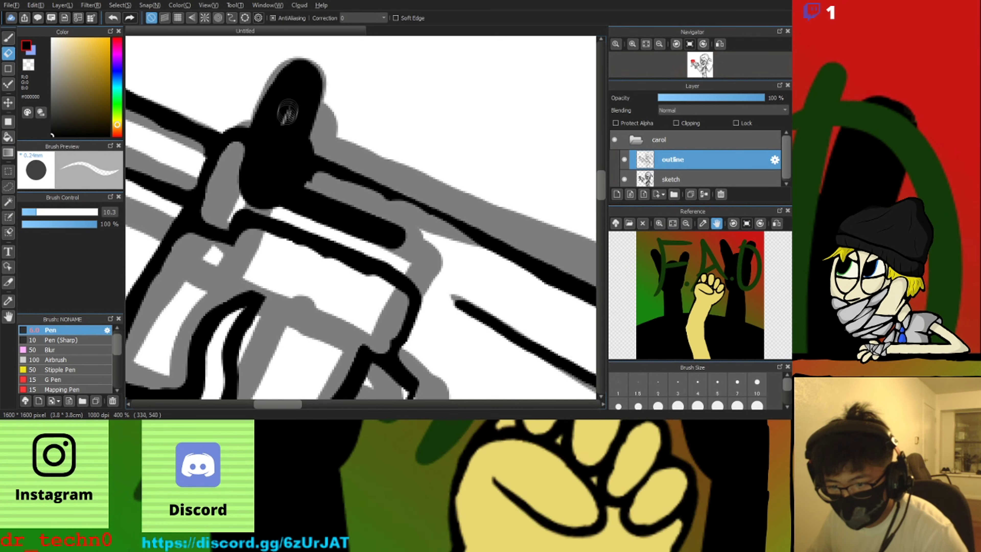
{"action": "left_click_drag", "start_coordinate": [284, 118], "coordinate": [291, 112]}
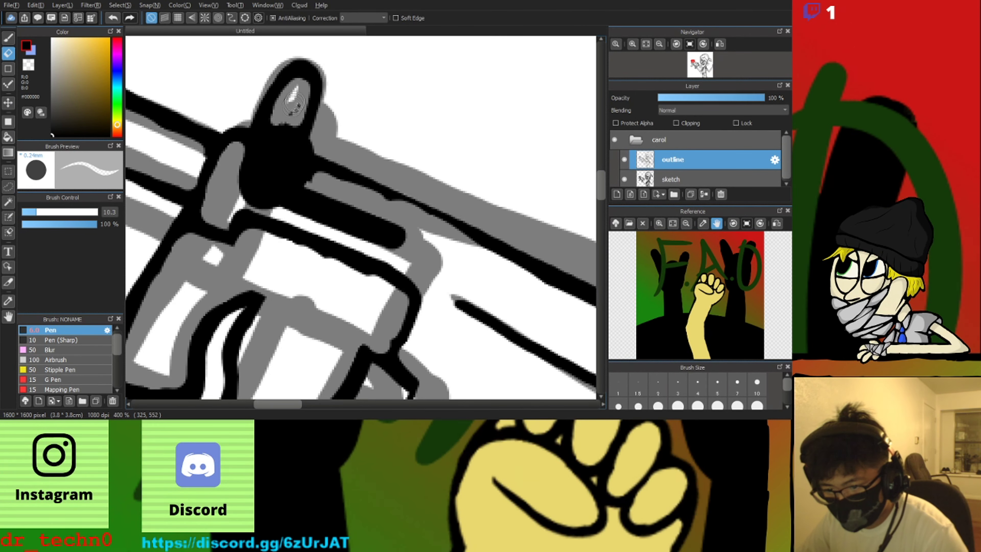
{"action": "left_click_drag", "start_coordinate": [338, 204], "coordinate": [393, 226]}
{"action": "left_click_drag", "start_coordinate": [279, 156], "coordinate": [277, 167]}
Thin the bumpy outline of the gun's rear sight and the top edge beneath it
{"action": "scroll", "coordinate": [278, 166], "scroll_direction": "down", "scroll_amount": 3}
{"action": "scroll", "coordinate": [425, 224], "scroll_direction": "up", "scroll_amount": 4}
{"action": "mouse_move", "coordinate": [278, 212]}
{"action": "left_mouse_down"}
{"action": "mouse_move", "coordinate": [410, 239]}
{"action": "mouse_move", "coordinate": [467, 340]}
{"action": "left_mouse_up"}
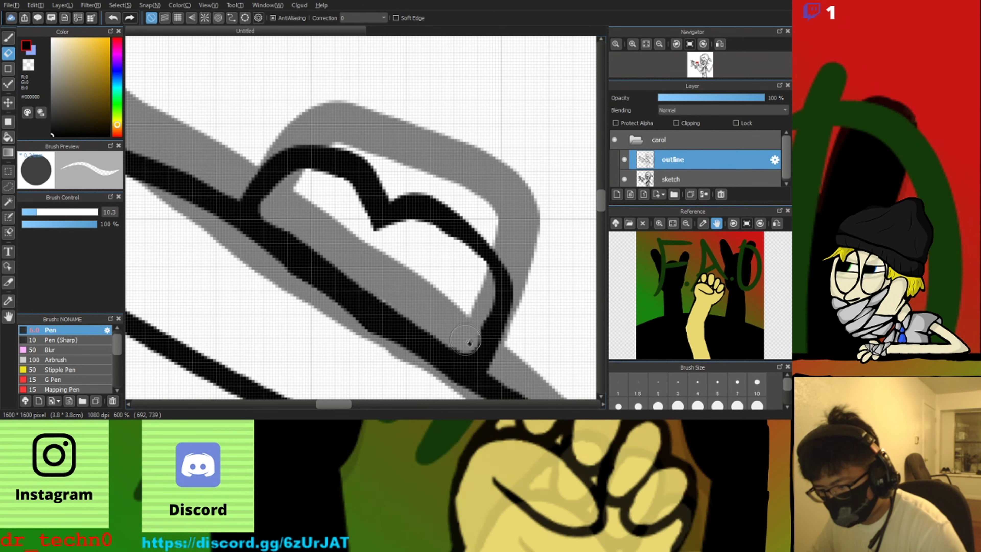
{"action": "scroll", "coordinate": [466, 340], "scroll_direction": "down", "scroll_amount": 5}
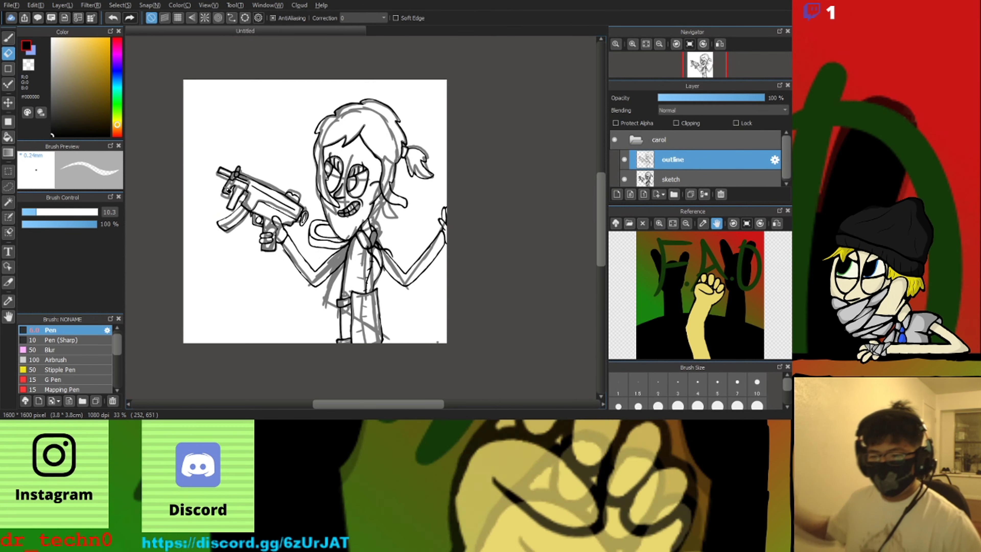
Check the outlines around the gun's trigger, grip and magazine and switch to the Brush tool
{"action": "scroll", "coordinate": [275, 221], "scroll_direction": "up", "scroll_amount": 5}
{"action": "scroll", "coordinate": [276, 221], "scroll_direction": "up", "scroll_amount": 2}
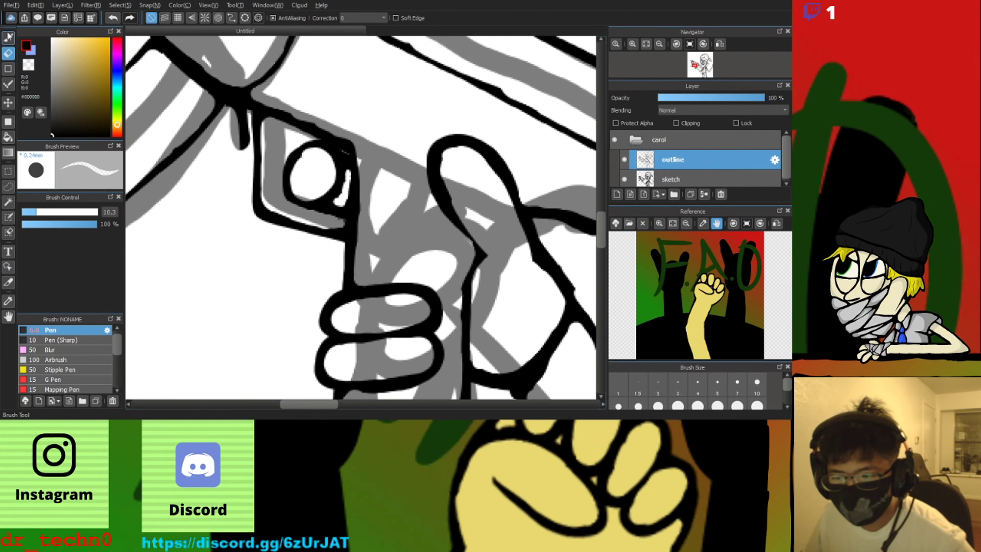
{"action": "scroll", "coordinate": [247, 194], "scroll_direction": "down", "scroll_amount": 4}
{"action": "scroll", "coordinate": [170, 201], "scroll_direction": "up", "scroll_amount": 4}
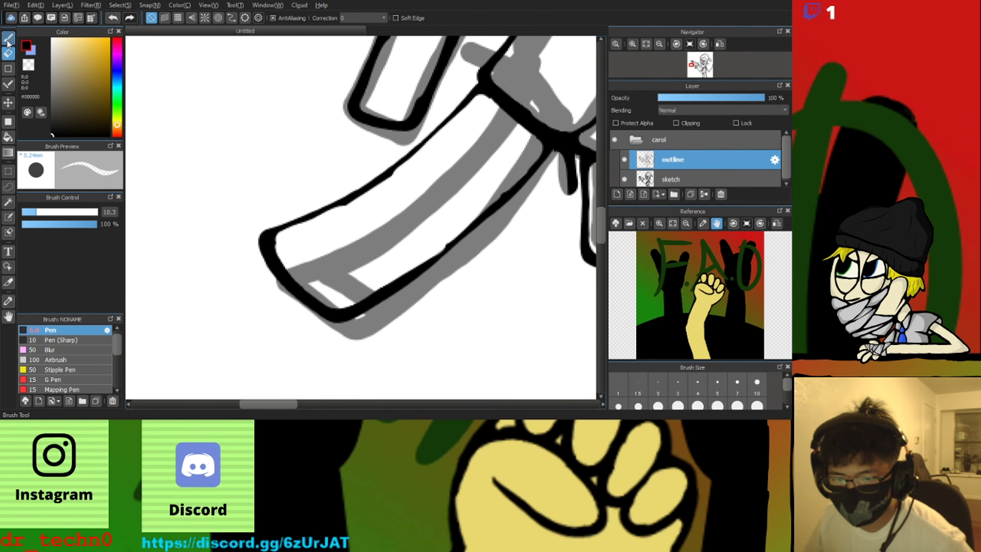
{"action": "left_click", "coordinate": [8, 39]}
Examine the outlined character as a whole and up close around the head, hair and arms
{"action": "scroll", "coordinate": [498, 145], "scroll_direction": "down", "scroll_amount": 6}
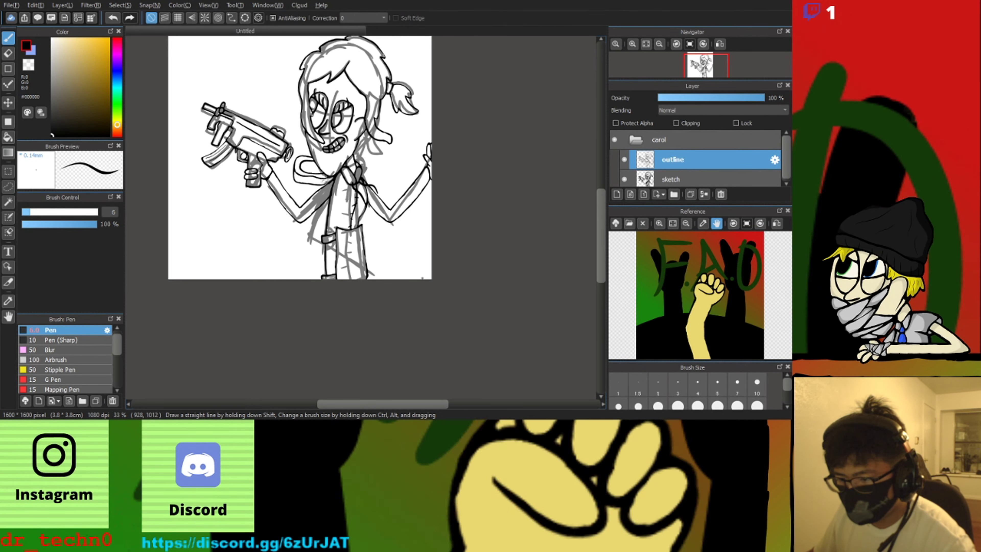
{"action": "scroll", "coordinate": [323, 180], "scroll_direction": "up", "scroll_amount": 2}
{"action": "scroll", "coordinate": [357, 44], "scroll_direction": "down", "scroll_amount": 1}
{"action": "scroll", "coordinate": [357, 58], "scroll_direction": "up", "scroll_amount": 1}
{"action": "scroll", "coordinate": [397, 212], "scroll_direction": "down", "scroll_amount": 2}
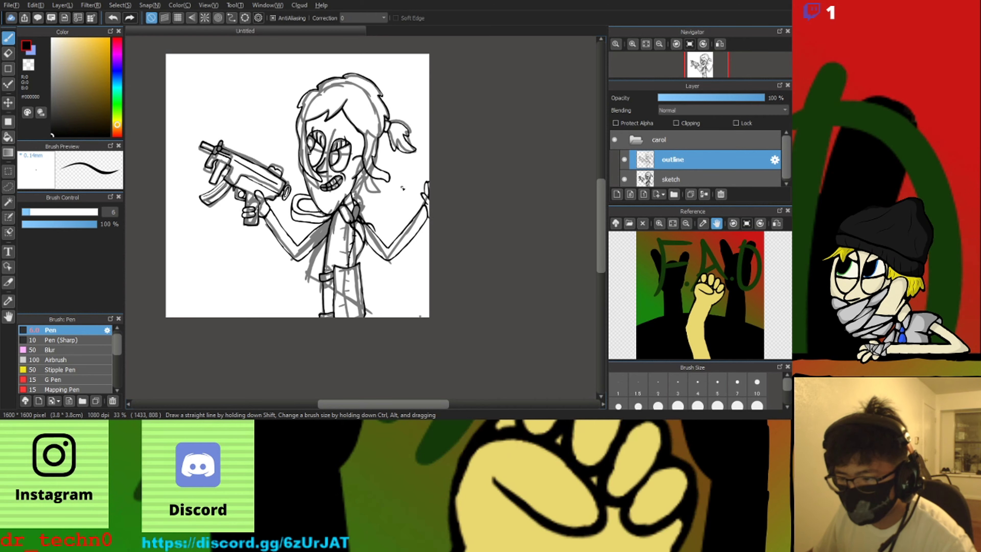
{"action": "scroll", "coordinate": [349, 193], "scroll_direction": "up", "scroll_amount": 3}
{"action": "scroll", "coordinate": [349, 193], "scroll_direction": "down", "scroll_amount": 3}
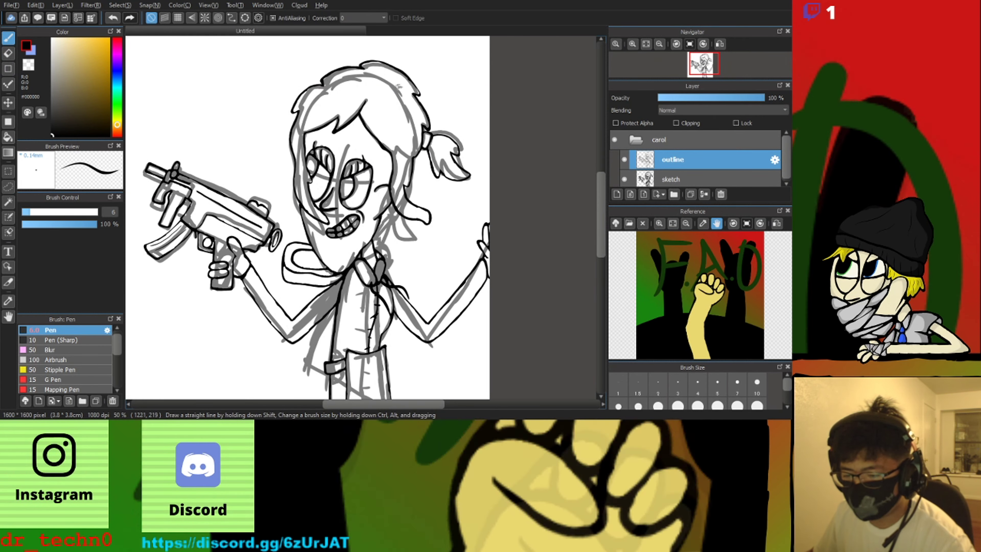
{"action": "scroll", "coordinate": [399, 87], "scroll_direction": "up", "scroll_amount": 3}
{"action": "scroll", "coordinate": [441, 111], "scroll_direction": "down", "scroll_amount": 1}
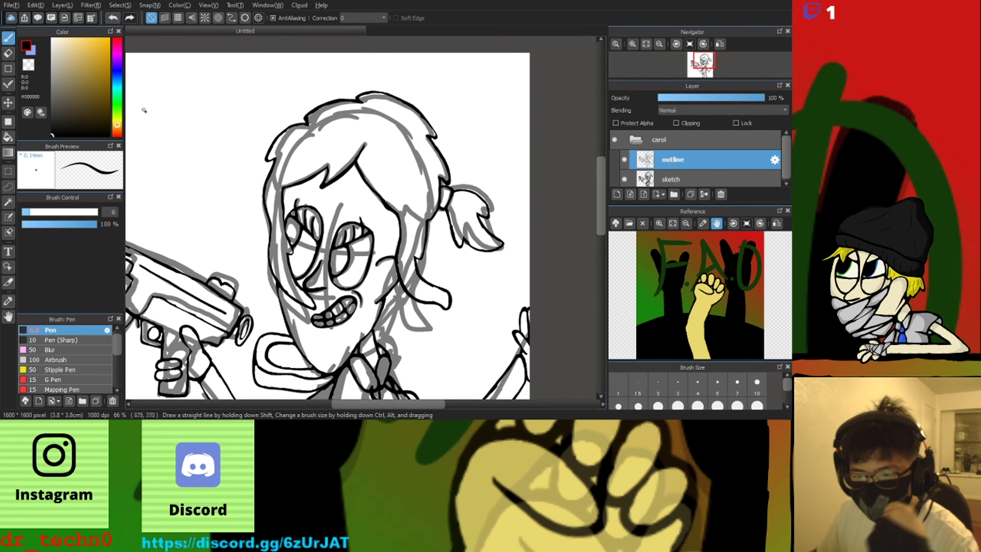
Choose a dark red colour and add a layer named color between the outline and sketch layers
{"action": "left_click_drag", "start_coordinate": [118, 125], "coordinate": [117, 137]}
{"action": "left_click", "coordinate": [95, 116]}
{"action": "scroll", "coordinate": [403, 150], "scroll_direction": "down", "scroll_amount": 1}
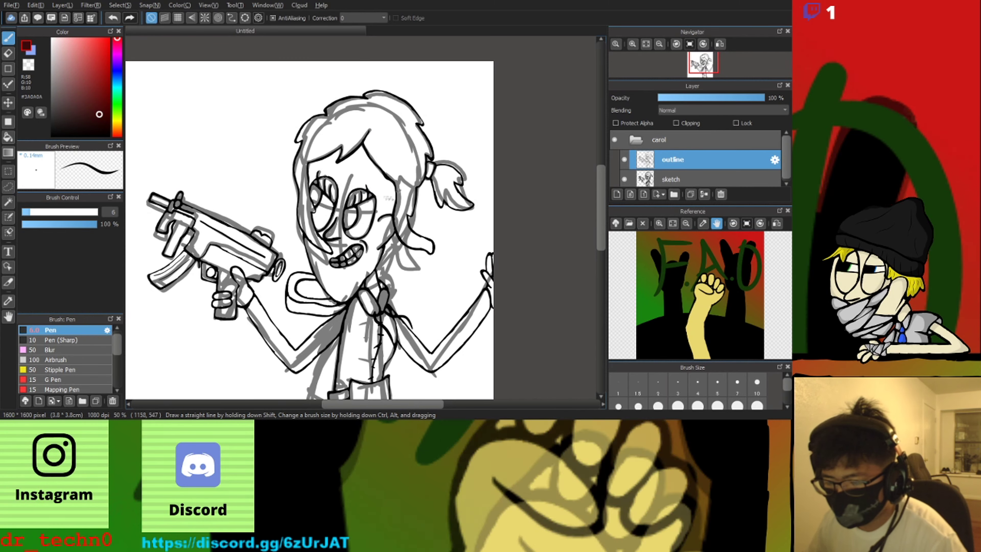
{"action": "left_click", "coordinate": [646, 181]}
{"action": "left_click", "coordinate": [616, 196]}
Paint the hair on the right of the parting dark red on the color layer, enlarging the pen from 21 to 29
{"action": "scroll", "coordinate": [392, 182], "scroll_direction": "down", "scroll_amount": 2}
{"action": "scroll", "coordinate": [378, 189], "scroll_direction": "up", "scroll_amount": 2}
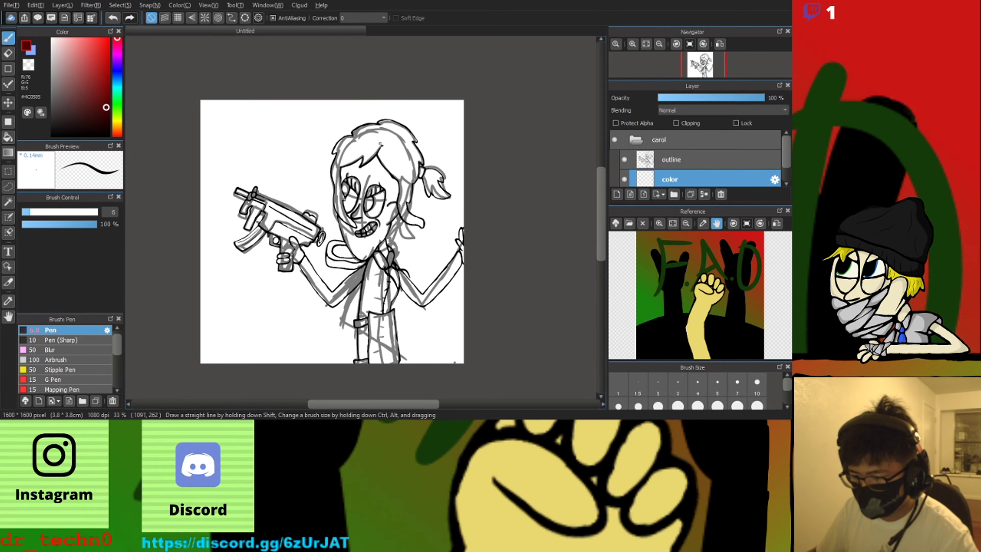
{"action": "scroll", "coordinate": [373, 161], "scroll_direction": "down", "scroll_amount": 2}
{"action": "scroll", "coordinate": [371, 160], "scroll_direction": "up", "scroll_amount": 2}
{"action": "scroll", "coordinate": [371, 160], "scroll_direction": "up", "scroll_amount": 1}
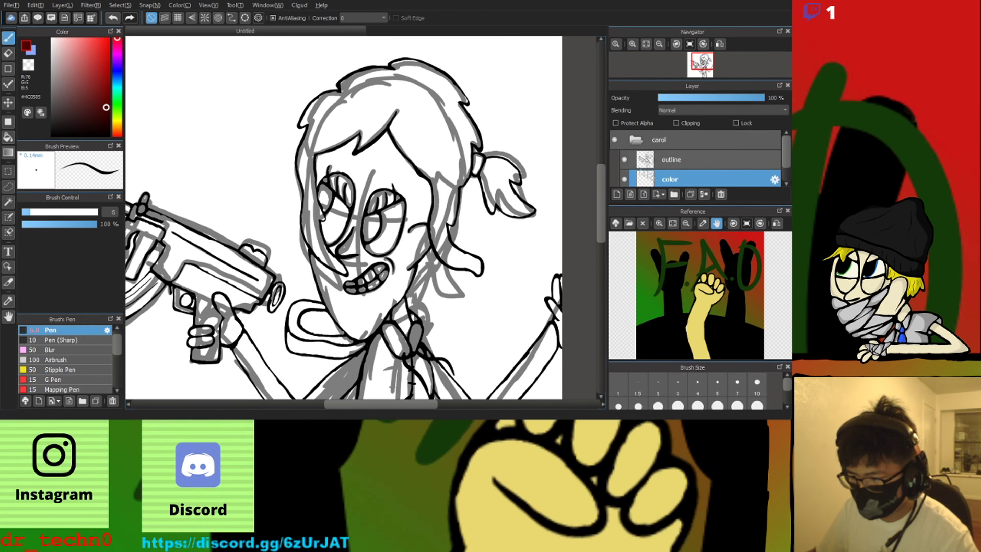
{"action": "scroll", "coordinate": [377, 147], "scroll_direction": "down", "scroll_amount": 2}
{"action": "scroll", "coordinate": [384, 120], "scroll_direction": "up", "scroll_amount": 3}
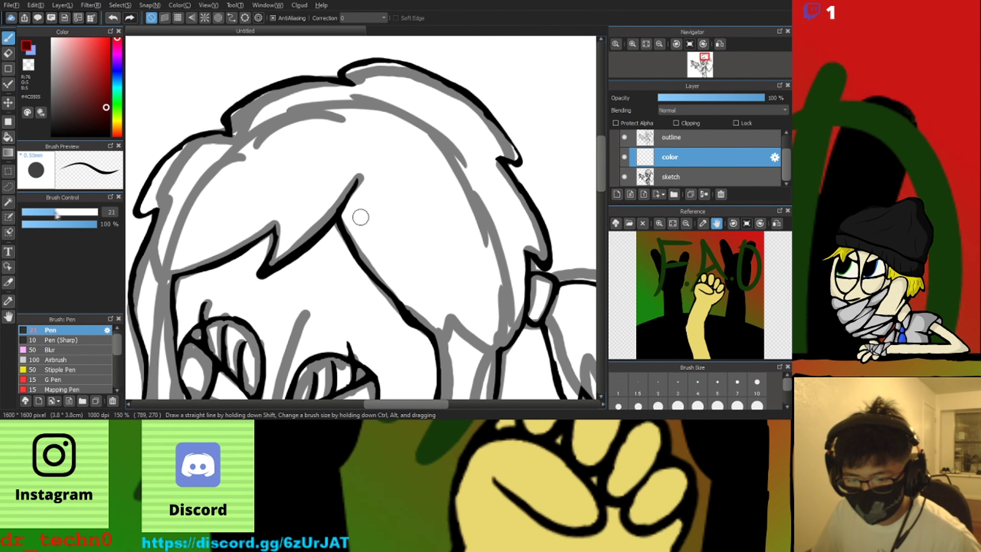
{"action": "mouse_move", "coordinate": [361, 218]}
{"action": "left_mouse_down"}
{"action": "mouse_move", "coordinate": [398, 228]}
{"action": "mouse_move", "coordinate": [405, 162]}
{"action": "mouse_move", "coordinate": [377, 193]}
{"action": "mouse_move", "coordinate": [375, 264]}
{"action": "mouse_move", "coordinate": [406, 297]}
{"action": "mouse_move", "coordinate": [460, 259]}
{"action": "left_mouse_up"}
{"action": "scroll", "coordinate": [458, 113], "scroll_direction": "down", "scroll_amount": 3}
{"action": "scroll", "coordinate": [459, 113], "scroll_direction": "up", "scroll_amount": 3}
{"action": "left_click_drag", "start_coordinate": [431, 154], "coordinate": [437, 239]}
{"action": "left_click_drag", "start_coordinate": [429, 287], "coordinate": [408, 226]}
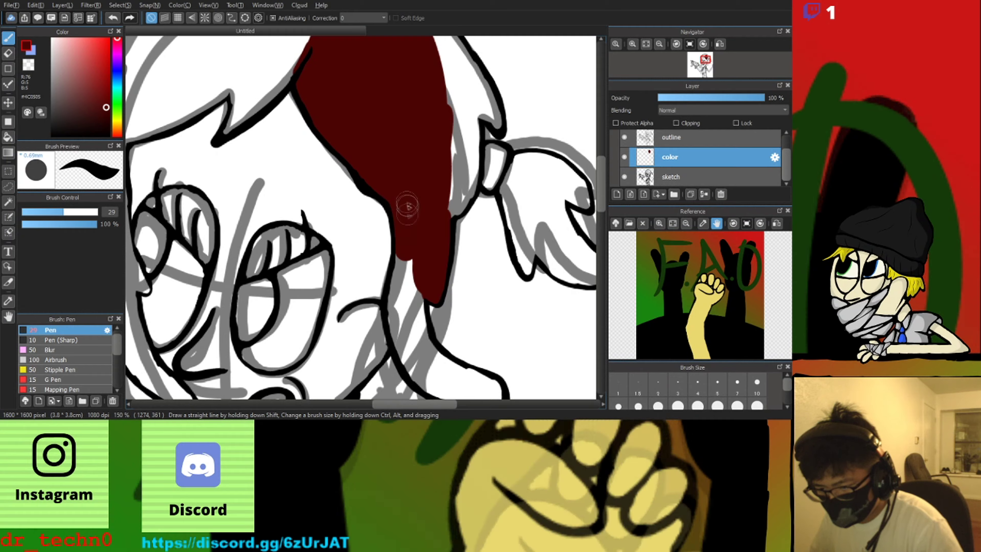
Fill the hair hanging beside the right side of the face with dark red
{"action": "scroll", "coordinate": [409, 232], "scroll_direction": "down", "scroll_amount": 2}
{"action": "scroll", "coordinate": [411, 267], "scroll_direction": "up", "scroll_amount": 4}
{"action": "left_click_drag", "start_coordinate": [390, 194], "coordinate": [388, 279]}
{"action": "scroll", "coordinate": [392, 239], "scroll_direction": "down", "scroll_amount": 2}
{"action": "scroll", "coordinate": [405, 271], "scroll_direction": "up", "scroll_amount": 1}
Fill the back of the hair above the hair tie with dark red up to the outline, covering the remaining white gaps
{"action": "mouse_move", "coordinate": [347, 130]}
{"action": "left_mouse_down"}
{"action": "mouse_move", "coordinate": [376, 177]}
{"action": "mouse_move", "coordinate": [372, 197]}
{"action": "mouse_move", "coordinate": [458, 233]}
{"action": "mouse_move", "coordinate": [467, 253]}
{"action": "left_mouse_up"}
{"action": "scroll", "coordinate": [464, 247], "scroll_direction": "down", "scroll_amount": 4}
{"action": "scroll", "coordinate": [432, 164], "scroll_direction": "up", "scroll_amount": 5}
{"action": "mouse_move", "coordinate": [432, 338]}
{"action": "left_mouse_down"}
{"action": "mouse_move", "coordinate": [471, 295]}
{"action": "mouse_move", "coordinate": [461, 193]}
{"action": "left_mouse_up"}
{"action": "scroll", "coordinate": [460, 193], "scroll_direction": "down", "scroll_amount": 3}
{"action": "scroll", "coordinate": [494, 142], "scroll_direction": "up", "scroll_amount": 2}
{"action": "mouse_move", "coordinate": [382, 116]}
{"action": "left_mouse_down"}
{"action": "mouse_move", "coordinate": [473, 237]}
{"action": "mouse_move", "coordinate": [429, 148]}
{"action": "left_mouse_up"}
{"action": "scroll", "coordinate": [462, 218], "scroll_direction": "up", "scroll_amount": 1}
{"action": "key", "text": "ctrl+z"}
{"action": "mouse_move", "coordinate": [434, 154]}
{"action": "left_mouse_down"}
{"action": "mouse_move", "coordinate": [367, 55]}
{"action": "mouse_move", "coordinate": [431, 172]}
{"action": "left_mouse_up"}
{"action": "key", "text": "ctrl+z"}
{"action": "key", "text": "ctrl+y"}
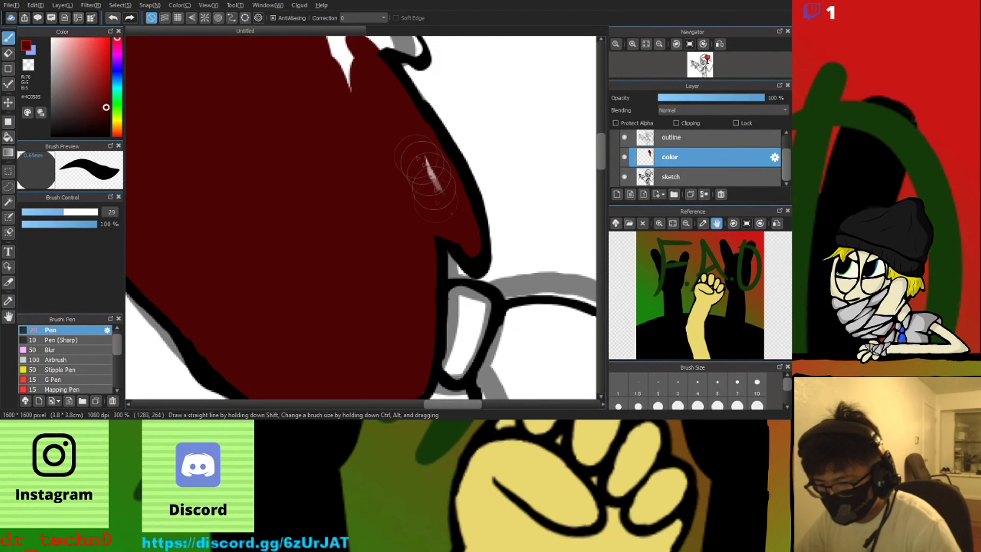
Extend the dark red fill across the crown of the head
{"action": "scroll", "coordinate": [432, 172], "scroll_direction": "down", "scroll_amount": 3}
{"action": "scroll", "coordinate": [413, 116], "scroll_direction": "up", "scroll_amount": 3}
{"action": "scroll", "coordinate": [366, 150], "scroll_direction": "up", "scroll_amount": 1}
{"action": "mouse_move", "coordinate": [372, 205]}
{"action": "left_mouse_down"}
{"action": "mouse_move", "coordinate": [374, 157]}
{"action": "mouse_move", "coordinate": [444, 158]}
{"action": "mouse_move", "coordinate": [444, 120]}
{"action": "mouse_move", "coordinate": [454, 147]}
{"action": "mouse_move", "coordinate": [305, 12]}
{"action": "left_mouse_up"}
{"action": "mouse_move", "coordinate": [424, 201]}
{"action": "left_mouse_down"}
{"action": "mouse_move", "coordinate": [309, 122]}
{"action": "mouse_move", "coordinate": [328, 66]}
{"action": "mouse_move", "coordinate": [231, 81]}
{"action": "mouse_move", "coordinate": [232, 155]}
{"action": "left_mouse_up"}
{"action": "scroll", "coordinate": [279, 89], "scroll_direction": "down", "scroll_amount": 2}
{"action": "scroll", "coordinate": [278, 89], "scroll_direction": "up", "scroll_amount": 2}
{"action": "scroll", "coordinate": [225, 204], "scroll_direction": "down", "scroll_amount": 3}
{"action": "scroll", "coordinate": [309, 125], "scroll_direction": "up", "scroll_amount": 2}
Paint a dark red band along the upper-left outline of the hair back towards the crown
{"action": "mouse_move", "coordinate": [410, 99]}
{"action": "left_mouse_down"}
{"action": "mouse_move", "coordinate": [350, 92]}
{"action": "mouse_move", "coordinate": [170, 190]}
{"action": "mouse_move", "coordinate": [417, 129]}
{"action": "left_mouse_up"}
{"action": "scroll", "coordinate": [176, 174], "scroll_direction": "down", "scroll_amount": 4}
{"action": "scroll", "coordinate": [175, 184], "scroll_direction": "up", "scroll_amount": 5}
{"action": "mouse_move", "coordinate": [386, 99]}
{"action": "left_mouse_down"}
{"action": "mouse_move", "coordinate": [284, 92]}
{"action": "mouse_move", "coordinate": [203, 161]}
{"action": "left_mouse_up"}
{"action": "left_click_drag", "start_coordinate": [166, 217], "coordinate": [580, 92]}
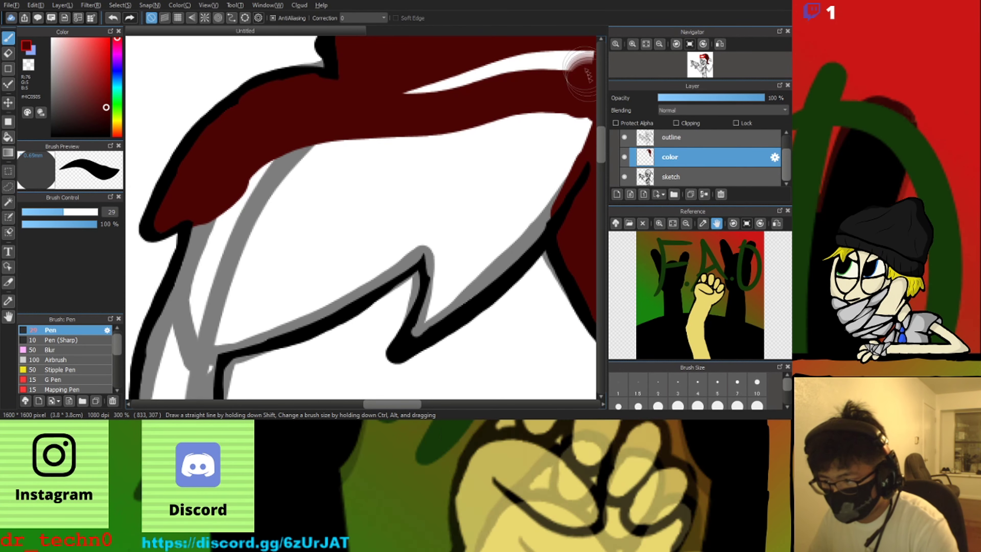
Fill the fringe above the forehead with dark red down to its jagged lower outline
{"action": "scroll", "coordinate": [328, 97], "scroll_direction": "down", "scroll_amount": 2}
{"action": "scroll", "coordinate": [271, 154], "scroll_direction": "up", "scroll_amount": 2}
{"action": "left_click_drag", "start_coordinate": [265, 150], "coordinate": [579, 93]}
{"action": "scroll", "coordinate": [541, 85], "scroll_direction": "down", "scroll_amount": 2}
{"action": "scroll", "coordinate": [390, 113], "scroll_direction": "up", "scroll_amount": 2}
{"action": "mouse_move", "coordinate": [318, 193]}
{"action": "left_mouse_down"}
{"action": "mouse_move", "coordinate": [251, 309]}
{"action": "mouse_move", "coordinate": [252, 174]}
{"action": "mouse_move", "coordinate": [288, 238]}
{"action": "left_mouse_up"}
{"action": "scroll", "coordinate": [224, 245], "scroll_direction": "down", "scroll_amount": 6}
{"action": "scroll", "coordinate": [196, 252], "scroll_direction": "up", "scroll_amount": 5}
{"action": "mouse_move", "coordinate": [201, 260]}
{"action": "left_mouse_down"}
{"action": "mouse_move", "coordinate": [258, 190]}
{"action": "mouse_move", "coordinate": [333, 216]}
{"action": "left_mouse_up"}
{"action": "scroll", "coordinate": [355, 233], "scroll_direction": "up", "scroll_amount": 2}
{"action": "left_click_drag", "start_coordinate": [155, 277], "coordinate": [300, 214]}
{"action": "scroll", "coordinate": [293, 214], "scroll_direction": "down", "scroll_amount": 2}
Fill the long hair strand on the left side of the face with dark red from the temple to its tip
{"action": "left_click_drag", "start_coordinate": [285, 255], "coordinate": [271, 193]}
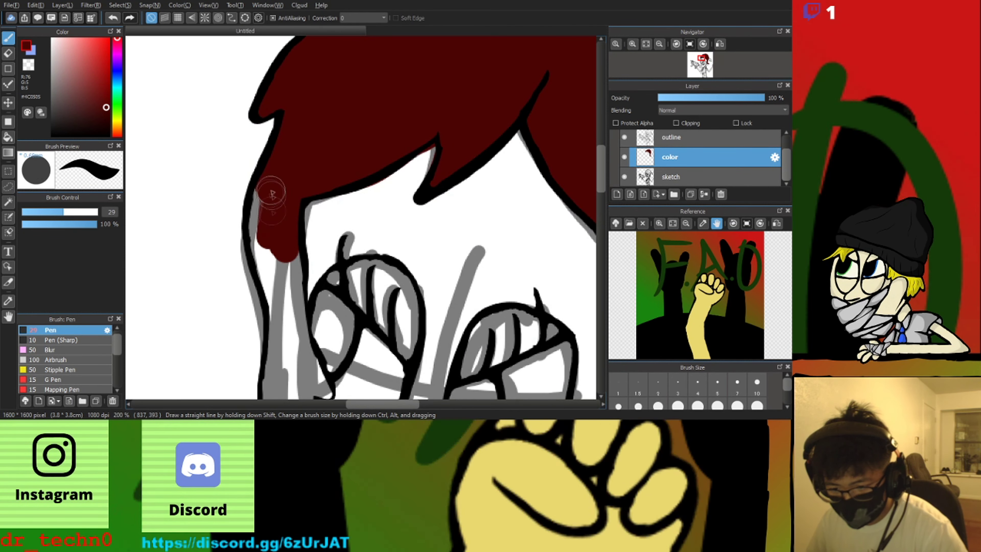
{"action": "mouse_move", "coordinate": [280, 284]}
{"action": "left_mouse_down"}
{"action": "mouse_move", "coordinate": [256, 114]}
{"action": "mouse_move", "coordinate": [263, 195]}
{"action": "left_mouse_up"}
{"action": "mouse_move", "coordinate": [264, 120]}
{"action": "left_mouse_down"}
{"action": "mouse_move", "coordinate": [281, 265]}
{"action": "mouse_move", "coordinate": [335, 360]}
{"action": "left_mouse_up"}
{"action": "scroll", "coordinate": [256, 251], "scroll_direction": "up", "scroll_amount": 1}
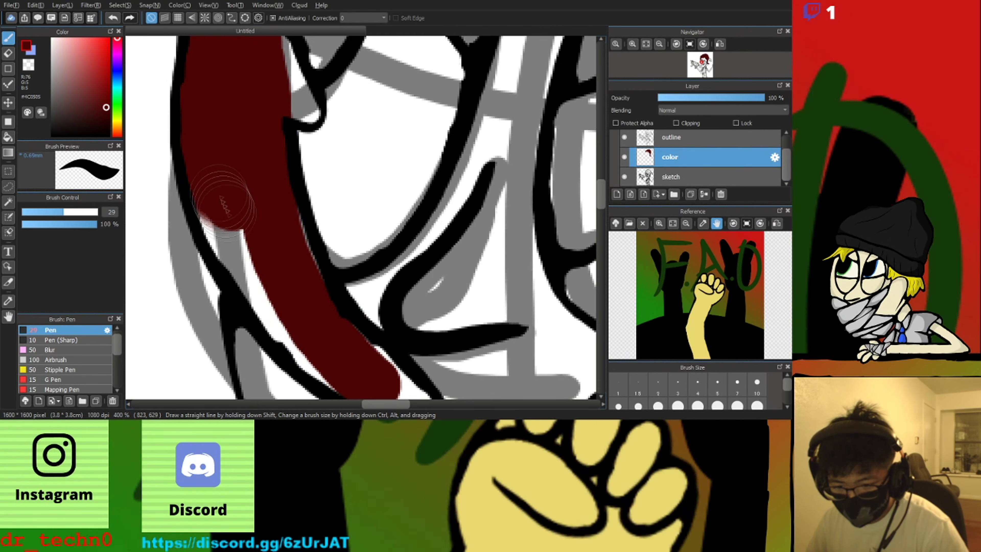
{"action": "mouse_move", "coordinate": [230, 197]}
{"action": "left_mouse_down"}
{"action": "mouse_move", "coordinate": [242, 253]}
{"action": "mouse_move", "coordinate": [316, 316]}
{"action": "left_mouse_up"}
{"action": "scroll", "coordinate": [350, 365], "scroll_direction": "down", "scroll_amount": 1}
{"action": "left_click_drag", "start_coordinate": [349, 364], "coordinate": [341, 236]}
{"action": "scroll", "coordinate": [341, 236], "scroll_direction": "up", "scroll_amount": 1}
{"action": "left_click_drag", "start_coordinate": [208, 221], "coordinate": [378, 354]}
{"action": "scroll", "coordinate": [273, 259], "scroll_direction": "down", "scroll_amount": 1}
{"action": "left_click_drag", "start_coordinate": [274, 258], "coordinate": [284, 355]}
{"action": "scroll", "coordinate": [274, 174], "scroll_direction": "up", "scroll_amount": 1}
{"action": "left_click_drag", "start_coordinate": [273, 174], "coordinate": [315, 253]}
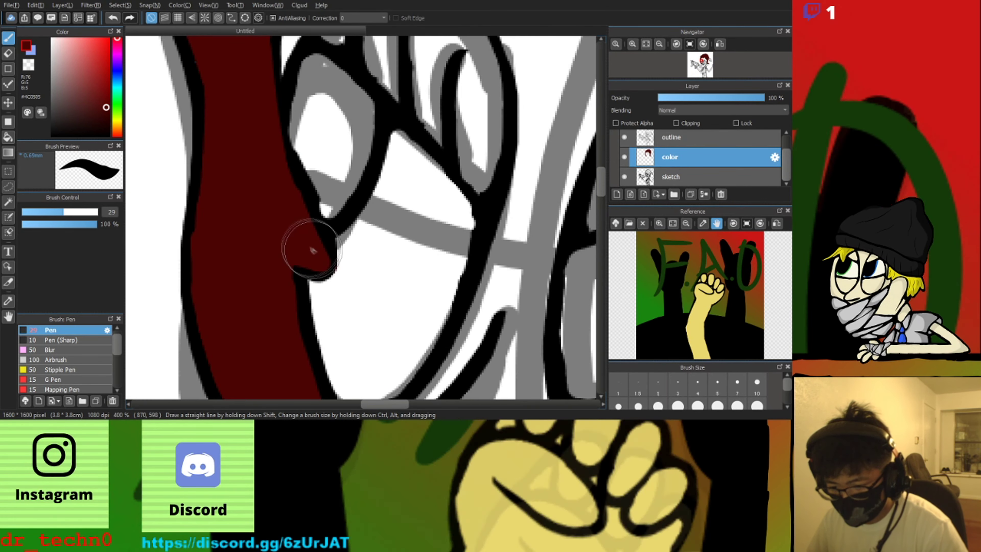
Fill the ponytail with the same dark red
{"action": "scroll", "coordinate": [308, 250], "scroll_direction": "down", "scroll_amount": 1}
{"action": "mouse_move", "coordinate": [328, 116]}
{"action": "left_mouse_down"}
{"action": "mouse_move", "coordinate": [290, 204]}
{"action": "mouse_move", "coordinate": [319, 281]}
{"action": "mouse_move", "coordinate": [416, 351]}
{"action": "mouse_move", "coordinate": [493, 347]}
{"action": "mouse_move", "coordinate": [400, 272]}
{"action": "mouse_move", "coordinate": [344, 184]}
{"action": "mouse_move", "coordinate": [386, 266]}
{"action": "left_mouse_up"}
{"action": "mouse_move", "coordinate": [399, 172]}
{"action": "left_mouse_down"}
{"action": "mouse_move", "coordinate": [381, 143]}
{"action": "mouse_move", "coordinate": [292, 98]}
{"action": "mouse_move", "coordinate": [293, 193]}
{"action": "mouse_move", "coordinate": [346, 252]}
{"action": "mouse_move", "coordinate": [344, 274]}
{"action": "left_mouse_up"}
{"action": "scroll", "coordinate": [344, 274], "scroll_direction": "down", "scroll_amount": 4}
{"action": "scroll", "coordinate": [180, 266], "scroll_direction": "up", "scroll_amount": 3}
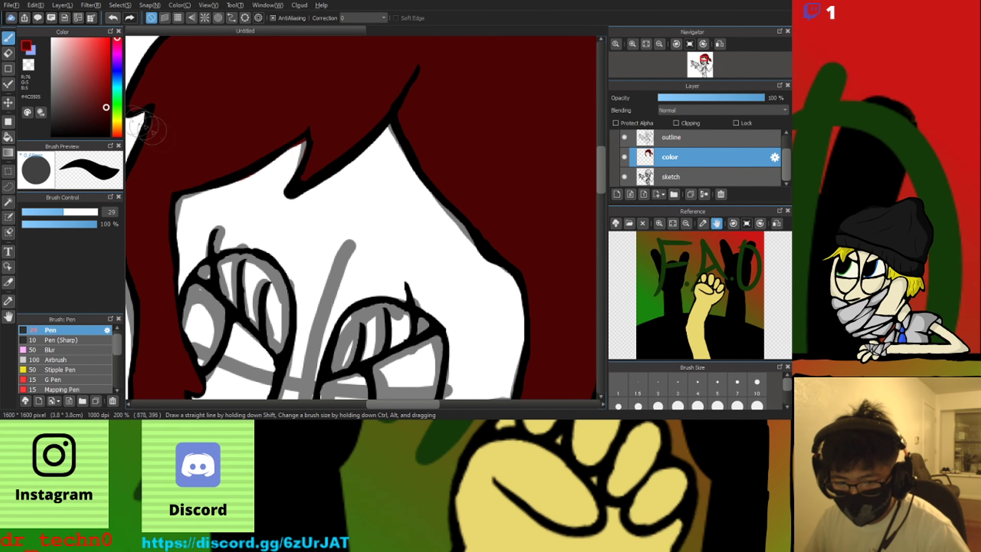
Draw a black curved fold line inside the hair tie on the outline layer with a 6.6 pen
{"action": "key", "text": "e"}
{"action": "scroll", "coordinate": [240, 176], "scroll_direction": "up", "scroll_amount": 2}
{"action": "scroll", "coordinate": [366, 108], "scroll_direction": "down", "scroll_amount": 4}
{"action": "scroll", "coordinate": [406, 136], "scroll_direction": "up", "scroll_amount": 4}
{"action": "left_click", "coordinate": [672, 138]}
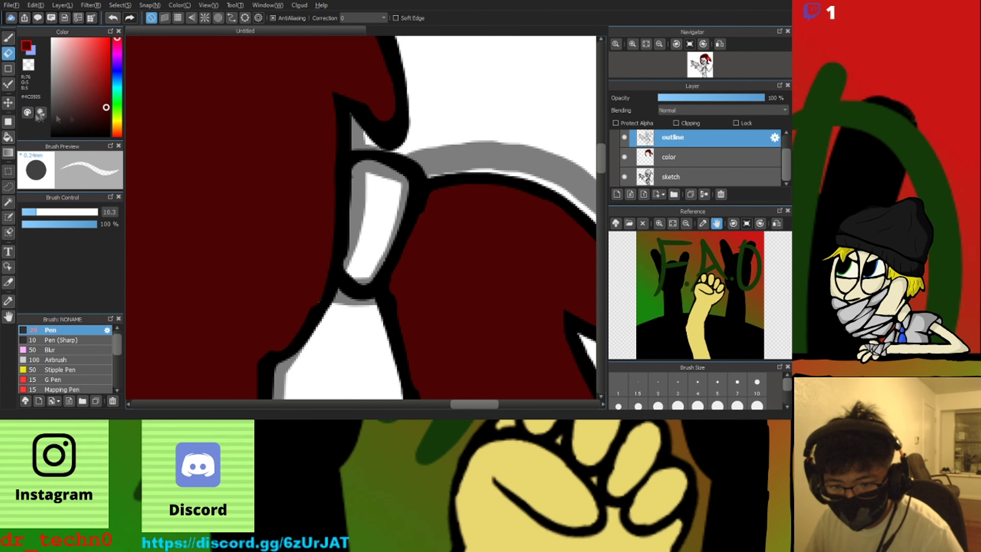
{"action": "key", "text": "b"}
{"action": "right_click", "coordinate": [399, 223]}
{"action": "scroll", "coordinate": [399, 223], "scroll_direction": "up", "scroll_amount": 2}
{"action": "left_click_drag", "start_coordinate": [386, 123], "coordinate": [341, 223]}
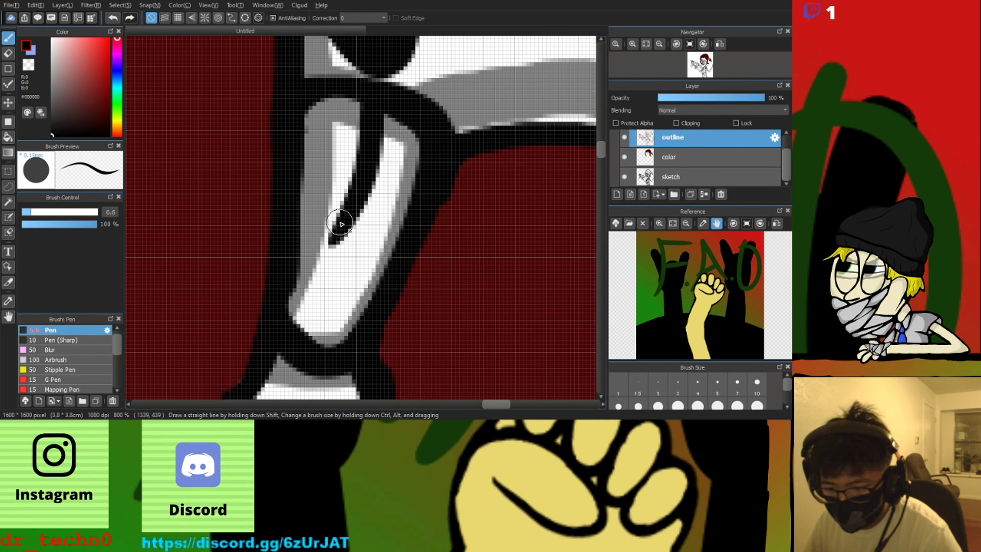
{"action": "scroll", "coordinate": [343, 156], "scroll_direction": "down", "scroll_amount": 4}
Fill the hair tie with dark brown #1D1605 on the color layer
{"action": "left_click", "coordinate": [674, 158]}
{"action": "left_click", "coordinate": [117, 125]}
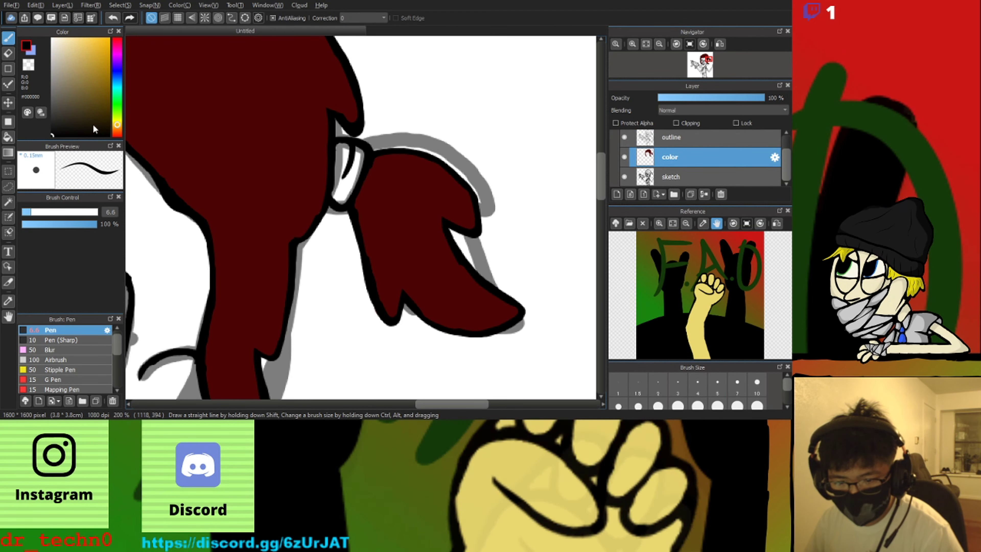
{"action": "left_click", "coordinate": [100, 126]}
{"action": "scroll", "coordinate": [347, 163], "scroll_direction": "up", "scroll_amount": 2}
{"action": "mouse_move", "coordinate": [347, 154]}
{"action": "left_mouse_down"}
{"action": "mouse_move", "coordinate": [338, 213]}
{"action": "mouse_move", "coordinate": [346, 265]}
{"action": "mouse_move", "coordinate": [363, 207]}
{"action": "left_mouse_up"}
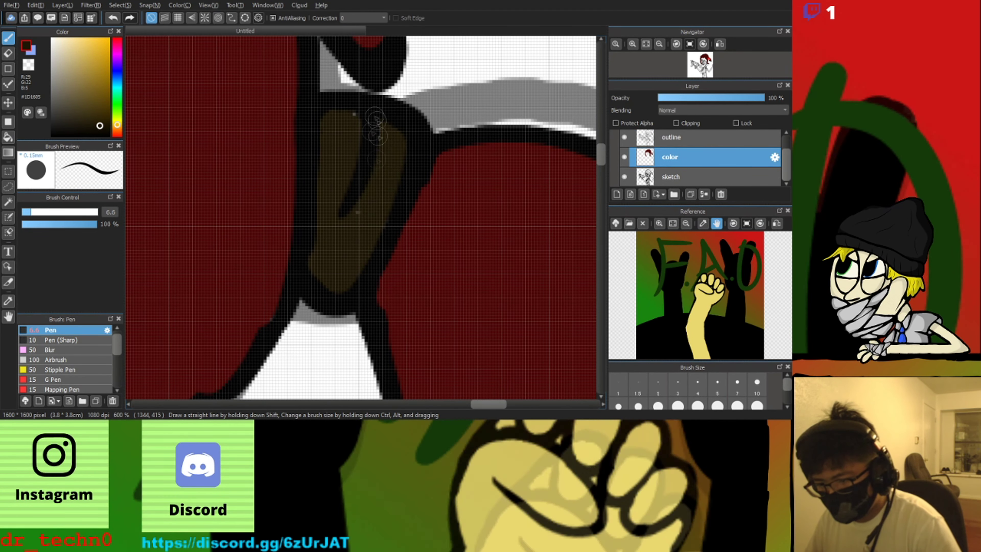
{"action": "scroll", "coordinate": [349, 214], "scroll_direction": "down", "scroll_amount": 6}
{"action": "scroll", "coordinate": [197, 213], "scroll_direction": "up", "scroll_amount": 1}
{"action": "scroll", "coordinate": [300, 192], "scroll_direction": "down", "scroll_amount": 1}
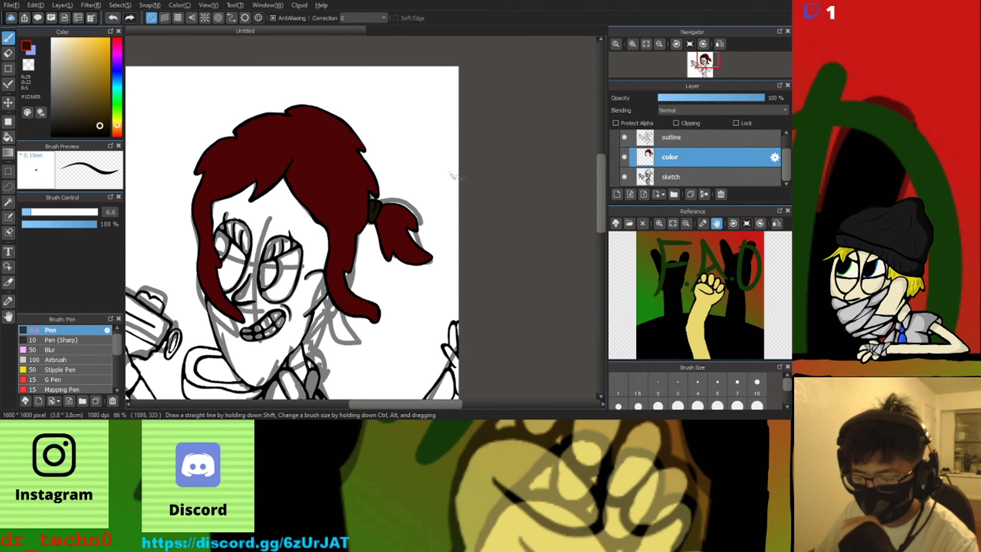
Paint the forehead skin tone #E5C569 up to the fringe outline with a size 25 pen
{"action": "left_click_drag", "start_coordinate": [83, 49], "coordinate": [83, 48]}
{"action": "scroll", "coordinate": [240, 270], "scroll_direction": "up", "scroll_amount": 3}
{"action": "left_click_drag", "start_coordinate": [390, 92], "coordinate": [398, 150]}
{"action": "mouse_move", "coordinate": [67, 214]}
{"action": "left_mouse_down"}
{"action": "mouse_move", "coordinate": [100, 213]}
{"action": "mouse_move", "coordinate": [60, 212]}
{"action": "left_mouse_up"}
{"action": "mouse_move", "coordinate": [387, 64]}
{"action": "left_mouse_down"}
{"action": "mouse_move", "coordinate": [410, 142]}
{"action": "mouse_move", "coordinate": [392, 132]}
{"action": "mouse_move", "coordinate": [284, 176]}
{"action": "mouse_move", "coordinate": [184, 138]}
{"action": "left_mouse_up"}
{"action": "scroll", "coordinate": [185, 139], "scroll_direction": "up", "scroll_amount": 1}
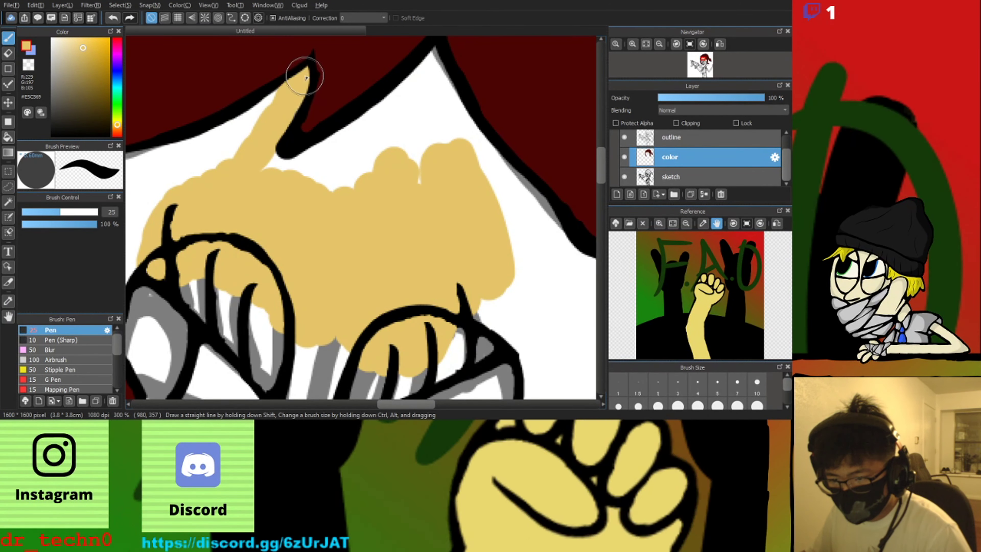
{"action": "mouse_move", "coordinate": [335, 148]}
{"action": "left_mouse_down"}
{"action": "mouse_move", "coordinate": [417, 85]}
{"action": "mouse_move", "coordinate": [451, 158]}
{"action": "mouse_move", "coordinate": [402, 131]}
{"action": "mouse_move", "coordinate": [414, 197]}
{"action": "mouse_move", "coordinate": [350, 143]}
{"action": "mouse_move", "coordinate": [402, 228]}
{"action": "mouse_move", "coordinate": [349, 256]}
{"action": "mouse_move", "coordinate": [418, 259]}
{"action": "mouse_move", "coordinate": [476, 289]}
{"action": "left_mouse_up"}
{"action": "scroll", "coordinate": [348, 174], "scroll_direction": "down", "scroll_amount": 2}
{"action": "scroll", "coordinate": [429, 188], "scroll_direction": "up", "scroll_amount": 2}
{"action": "scroll", "coordinate": [475, 290], "scroll_direction": "down", "scroll_amount": 2}
{"action": "scroll", "coordinate": [460, 344], "scroll_direction": "up", "scroll_amount": 2}
Fill the right side of the face around the ear and cheek with the skin tone
{"action": "left_click_drag", "start_coordinate": [513, 200], "coordinate": [427, 230]}
{"action": "scroll", "coordinate": [409, 241], "scroll_direction": "down", "scroll_amount": 1}
{"action": "scroll", "coordinate": [433, 226], "scroll_direction": "down", "scroll_amount": 1}
{"action": "scroll", "coordinate": [455, 310], "scroll_direction": "up", "scroll_amount": 1}
{"action": "mouse_move", "coordinate": [417, 187]}
{"action": "left_mouse_down"}
{"action": "mouse_move", "coordinate": [373, 255]}
{"action": "mouse_move", "coordinate": [417, 215]}
{"action": "mouse_move", "coordinate": [356, 189]}
{"action": "left_mouse_up"}
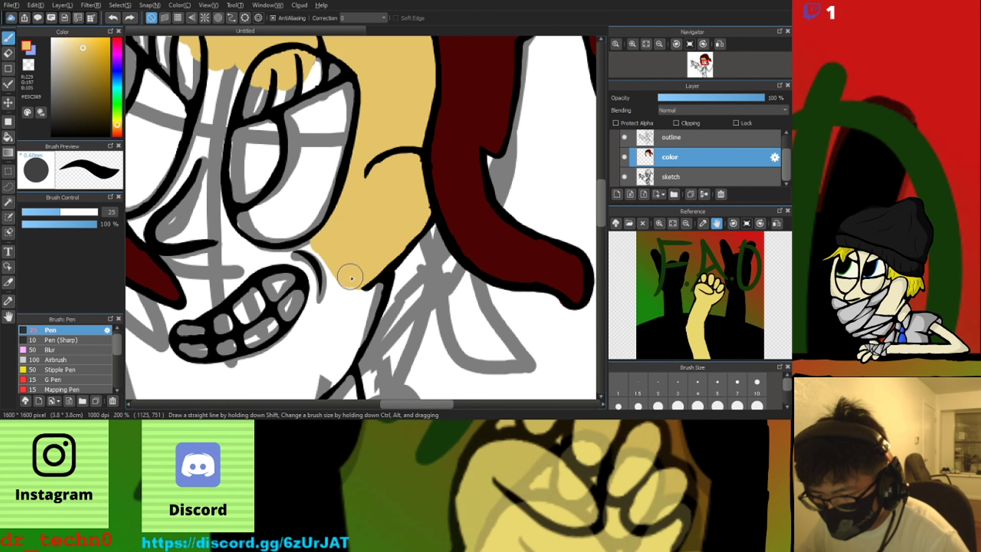
Fill the right eye's upper eyelid and the adjoining inner edge with the skin tone
{"action": "scroll", "coordinate": [366, 211], "scroll_direction": "down", "scroll_amount": 1}
{"action": "scroll", "coordinate": [319, 155], "scroll_direction": "up", "scroll_amount": 2}
{"action": "left_click_drag", "start_coordinate": [374, 141], "coordinate": [400, 98]}
{"action": "key", "text": "ctrl+z"}
{"action": "mouse_move", "coordinate": [292, 141]}
{"action": "left_mouse_down"}
{"action": "mouse_move", "coordinate": [280, 162]}
{"action": "mouse_move", "coordinate": [301, 166]}
{"action": "left_mouse_up"}
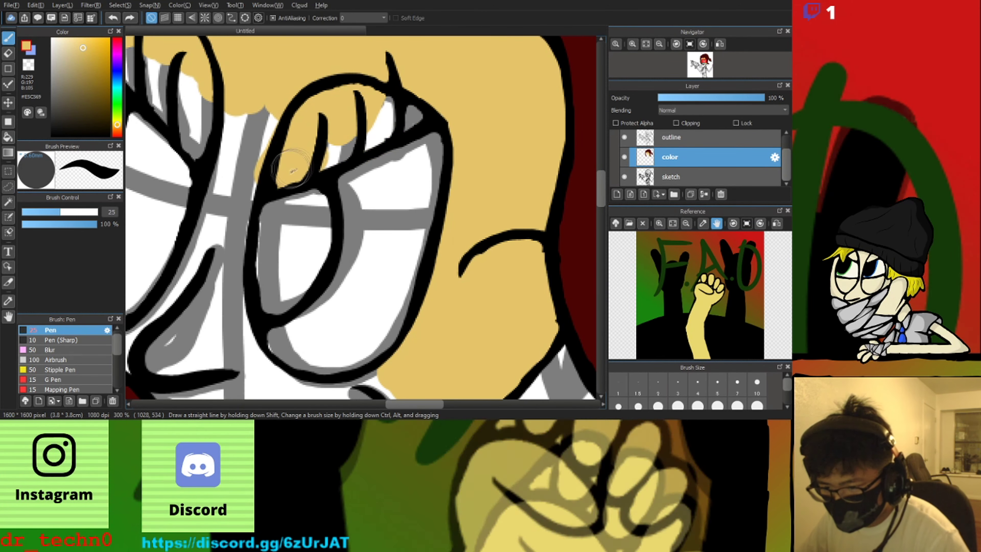
Fill the nose and the skin beside it with the skin tone
{"action": "scroll", "coordinate": [225, 162], "scroll_direction": "down", "scroll_amount": 1}
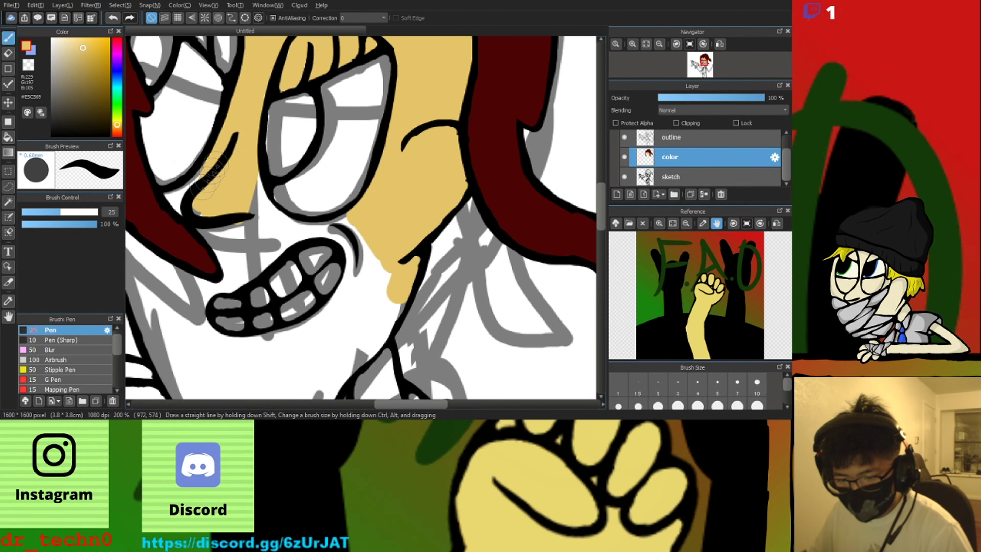
{"action": "scroll", "coordinate": [172, 201], "scroll_direction": "up", "scroll_amount": 3}
{"action": "left_click_drag", "start_coordinate": [157, 194], "coordinate": [226, 177]}
{"action": "mouse_move", "coordinate": [282, 236]}
{"action": "left_mouse_down"}
{"action": "mouse_move", "coordinate": [424, 232]}
{"action": "mouse_move", "coordinate": [478, 258]}
{"action": "mouse_move", "coordinate": [510, 317]}
{"action": "mouse_move", "coordinate": [325, 298]}
{"action": "left_mouse_up"}
{"action": "scroll", "coordinate": [322, 289], "scroll_direction": "down", "scroll_amount": 5}
{"action": "scroll", "coordinate": [335, 306], "scroll_direction": "up", "scroll_amount": 5}
Paint the skin tone across the area between the nose, the eyes and the grinning mouth
{"action": "mouse_move", "coordinate": [243, 271]}
{"action": "left_mouse_down"}
{"action": "mouse_move", "coordinate": [291, 350]}
{"action": "mouse_move", "coordinate": [455, 235]}
{"action": "mouse_move", "coordinate": [555, 218]}
{"action": "left_mouse_up"}
{"action": "scroll", "coordinate": [201, 158], "scroll_direction": "down", "scroll_amount": 4}
{"action": "scroll", "coordinate": [267, 166], "scroll_direction": "up", "scroll_amount": 3}
{"action": "left_click_drag", "start_coordinate": [275, 172], "coordinate": [328, 289]}
{"action": "scroll", "coordinate": [363, 325], "scroll_direction": "down", "scroll_amount": 3}
{"action": "scroll", "coordinate": [309, 344], "scroll_direction": "up", "scroll_amount": 2}
Paint the skin tone along the right jaw and around the underside and left corner of the mouth
{"action": "mouse_move", "coordinate": [362, 336]}
{"action": "left_mouse_down"}
{"action": "mouse_move", "coordinate": [453, 201]}
{"action": "mouse_move", "coordinate": [507, 247]}
{"action": "mouse_move", "coordinate": [477, 327]}
{"action": "left_mouse_up"}
{"action": "scroll", "coordinate": [463, 309], "scroll_direction": "down", "scroll_amount": 2}
{"action": "scroll", "coordinate": [453, 279], "scroll_direction": "up", "scroll_amount": 2}
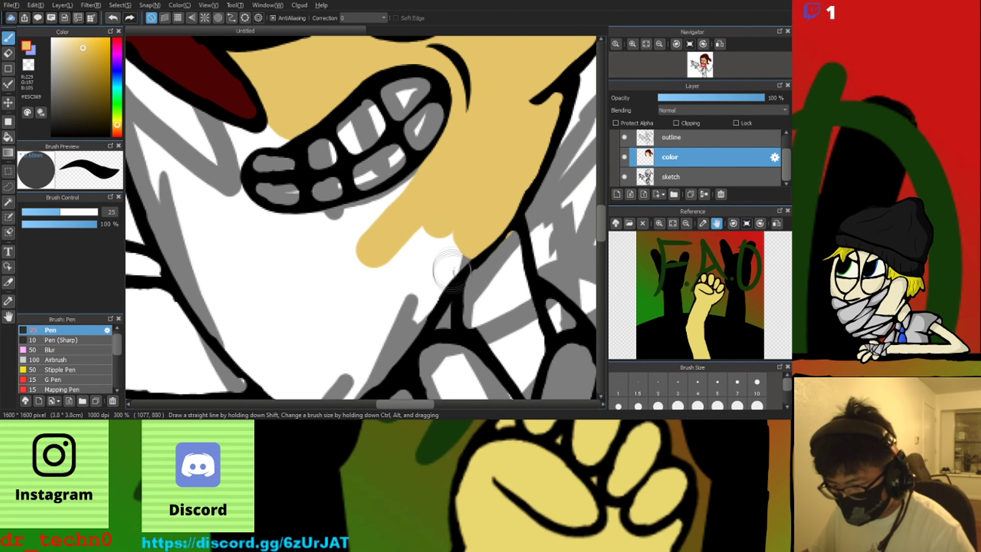
{"action": "mouse_move", "coordinate": [452, 271]}
{"action": "left_mouse_down"}
{"action": "mouse_move", "coordinate": [446, 228]}
{"action": "mouse_move", "coordinate": [416, 193]}
{"action": "mouse_move", "coordinate": [328, 226]}
{"action": "mouse_move", "coordinate": [229, 205]}
{"action": "left_mouse_up"}
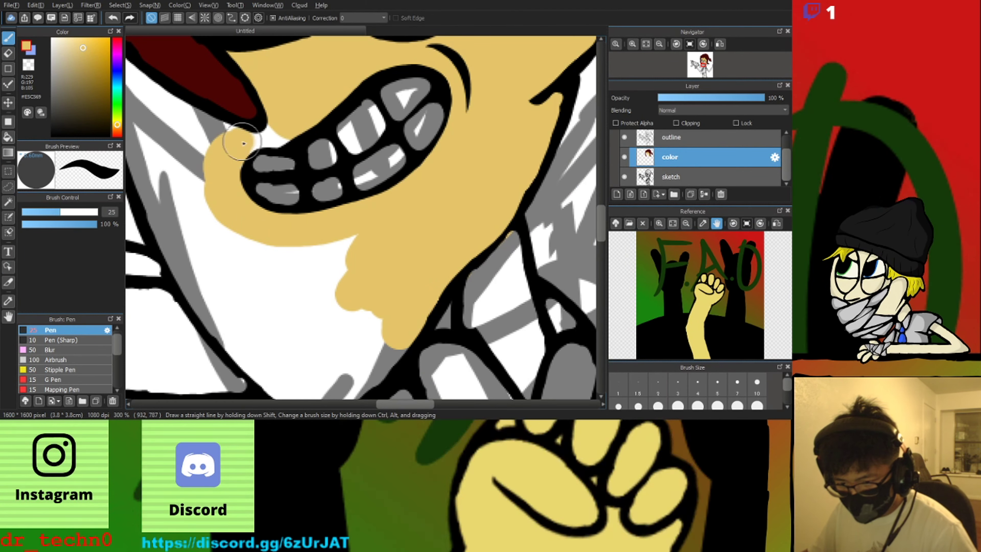
{"action": "scroll", "coordinate": [271, 135], "scroll_direction": "down", "scroll_amount": 3}
{"action": "scroll", "coordinate": [292, 110], "scroll_direction": "up", "scroll_amount": 3}
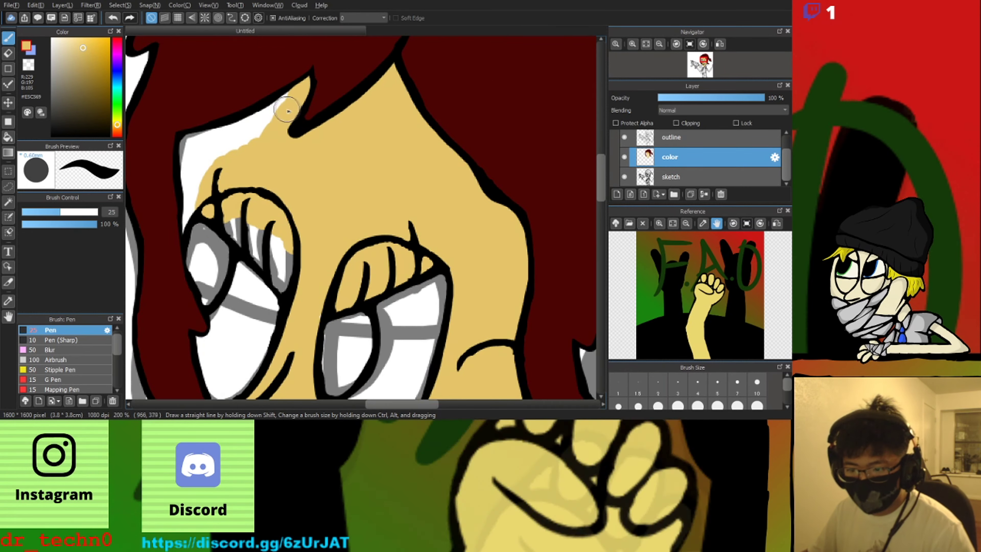
Fill the left part of the forehead and the left eye's upper eyelid with the skin tone
{"action": "scroll", "coordinate": [195, 201], "scroll_direction": "up", "scroll_amount": 2}
{"action": "left_click_drag", "start_coordinate": [186, 220], "coordinate": [176, 260]}
{"action": "mouse_move", "coordinate": [270, 251]}
{"action": "left_mouse_down"}
{"action": "mouse_move", "coordinate": [323, 267]}
{"action": "mouse_move", "coordinate": [371, 305]}
{"action": "left_mouse_up"}
Fill the left cheek, the left jawline and the chin with the skin tone up to the outline
{"action": "scroll", "coordinate": [370, 268], "scroll_direction": "down", "scroll_amount": 4}
{"action": "left_click_drag", "start_coordinate": [345, 350], "coordinate": [340, 219]}
{"action": "scroll", "coordinate": [339, 218], "scroll_direction": "up", "scroll_amount": 1}
{"action": "scroll", "coordinate": [339, 218], "scroll_direction": "up", "scroll_amount": 4}
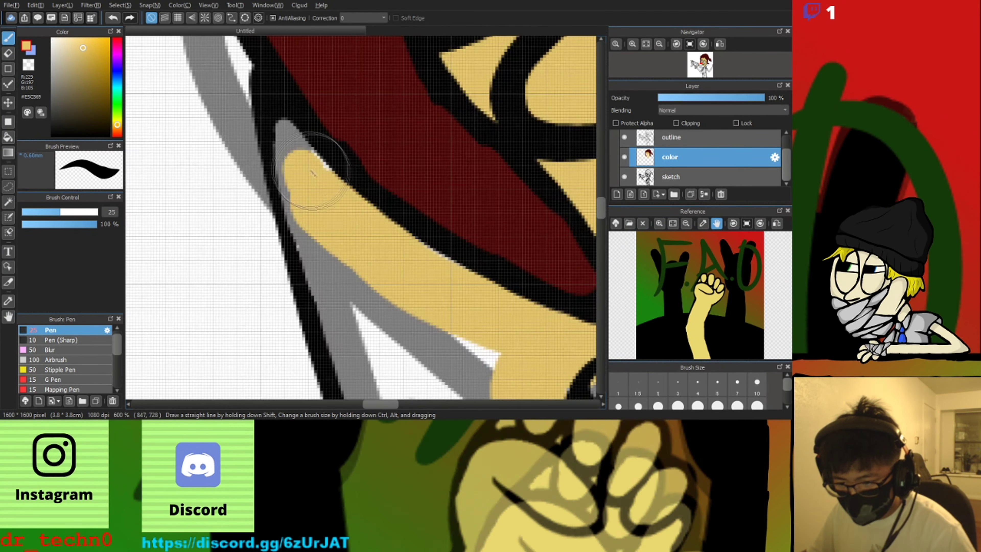
{"action": "scroll", "coordinate": [300, 173], "scroll_direction": "down", "scroll_amount": 1}
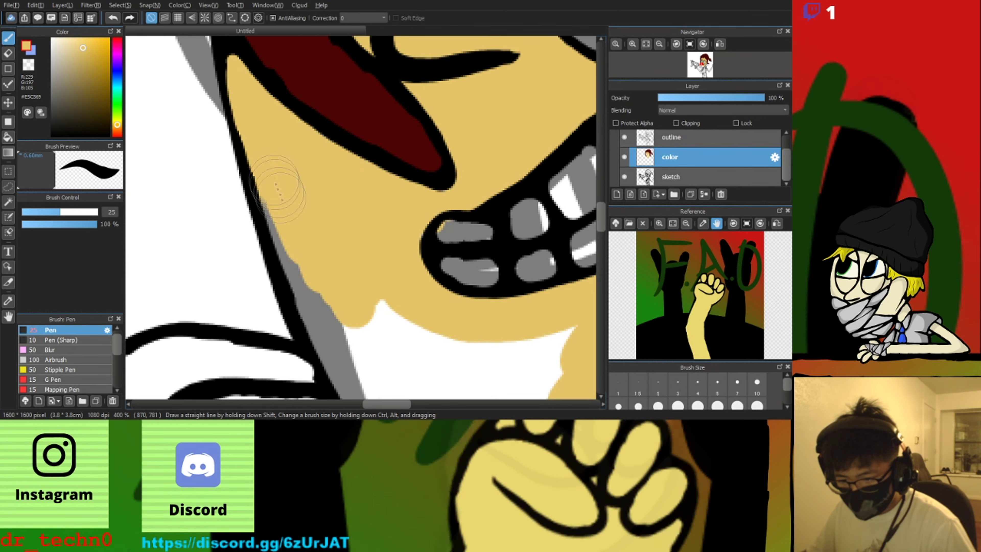
{"action": "left_click_drag", "start_coordinate": [282, 200], "coordinate": [332, 329]}
{"action": "scroll", "coordinate": [332, 328], "scroll_direction": "down", "scroll_amount": 1}
{"action": "left_click_drag", "start_coordinate": [393, 381], "coordinate": [250, 237]}
{"action": "left_click_drag", "start_coordinate": [198, 194], "coordinate": [230, 264]}
{"action": "mouse_move", "coordinate": [215, 209]}
{"action": "left_mouse_down"}
{"action": "mouse_move", "coordinate": [215, 238]}
{"action": "mouse_move", "coordinate": [267, 300]}
{"action": "left_mouse_up"}
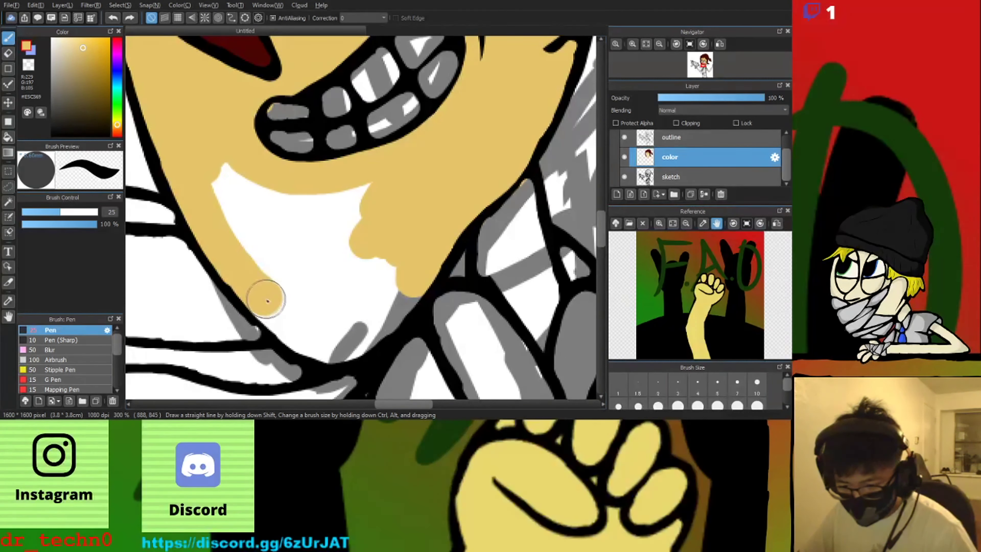
{"action": "mouse_move", "coordinate": [412, 284]}
{"action": "left_mouse_down"}
{"action": "mouse_move", "coordinate": [366, 200]}
{"action": "mouse_move", "coordinate": [220, 178]}
{"action": "left_mouse_up"}
Fill the neck between the jaw and the shirt collar with the skin tone
{"action": "scroll", "coordinate": [342, 86], "scroll_direction": "down", "scroll_amount": 6}
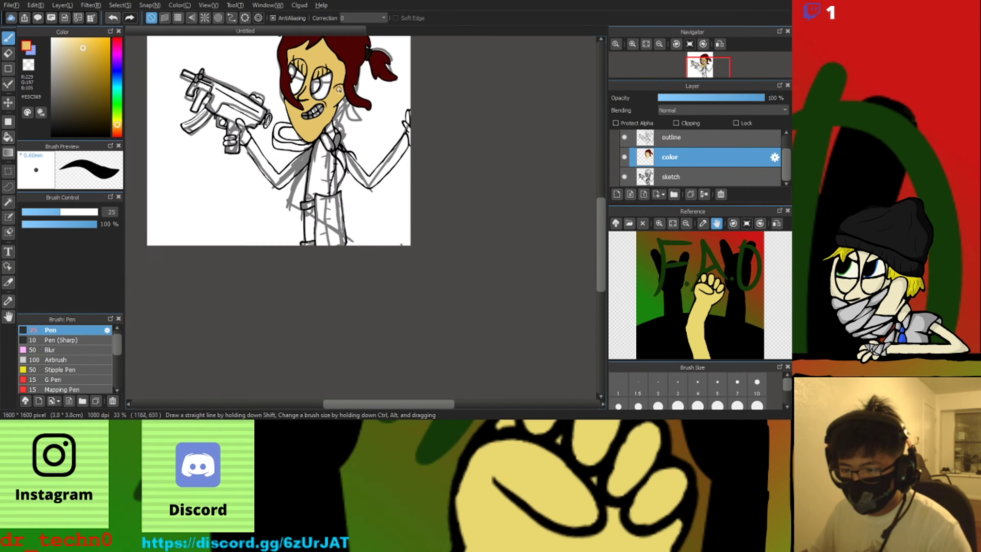
{"action": "scroll", "coordinate": [333, 132], "scroll_direction": "up", "scroll_amount": 7}
{"action": "mouse_move", "coordinate": [336, 194]}
{"action": "left_mouse_down"}
{"action": "mouse_move", "coordinate": [348, 230]}
{"action": "mouse_move", "coordinate": [281, 205]}
{"action": "left_mouse_up"}
{"action": "scroll", "coordinate": [282, 206], "scroll_direction": "down", "scroll_amount": 4}
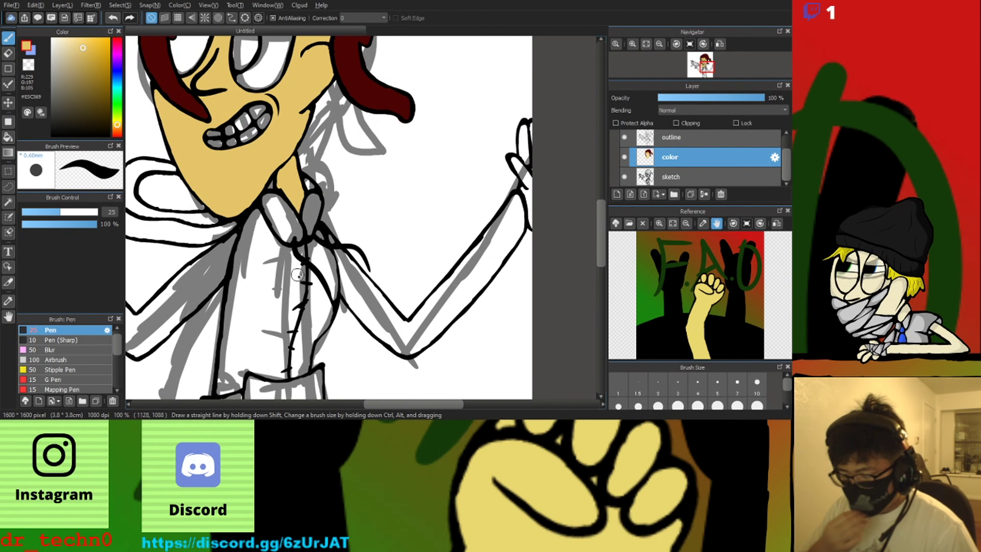
Fill the fingers and palm of the raised hand at the canvas edge with the skin tone
{"action": "scroll", "coordinate": [534, 161], "scroll_direction": "up", "scroll_amount": 3}
{"action": "left_click_drag", "start_coordinate": [532, 159], "coordinate": [548, 229]}
{"action": "scroll", "coordinate": [537, 190], "scroll_direction": "down", "scroll_amount": 1}
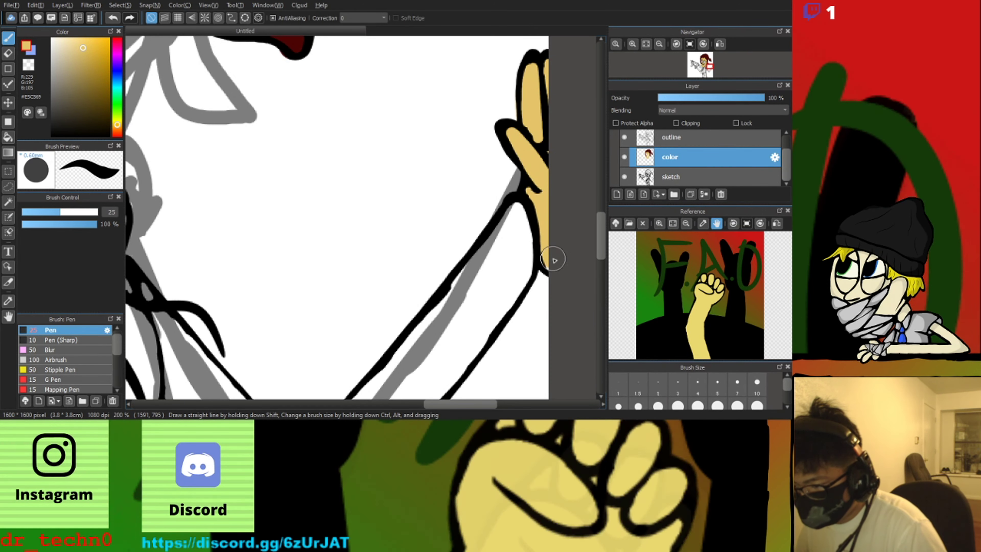
Fill the thumb and palm of the gun-holding hand with the skin tone up to the outline
{"action": "scroll", "coordinate": [553, 257], "scroll_direction": "down", "scroll_amount": 4}
{"action": "scroll", "coordinate": [346, 195], "scroll_direction": "up", "scroll_amount": 5}
{"action": "mouse_move", "coordinate": [343, 155]}
{"action": "left_mouse_down"}
{"action": "mouse_move", "coordinate": [346, 263]}
{"action": "mouse_move", "coordinate": [401, 159]}
{"action": "mouse_move", "coordinate": [378, 193]}
{"action": "left_mouse_up"}
{"action": "scroll", "coordinate": [378, 193], "scroll_direction": "down", "scroll_amount": 2}
{"action": "scroll", "coordinate": [382, 162], "scroll_direction": "up", "scroll_amount": 2}
{"action": "mouse_move", "coordinate": [388, 193]}
{"action": "left_mouse_down"}
{"action": "mouse_move", "coordinate": [370, 139]}
{"action": "mouse_move", "coordinate": [379, 137]}
{"action": "mouse_move", "coordinate": [374, 184]}
{"action": "mouse_move", "coordinate": [335, 134]}
{"action": "mouse_move", "coordinate": [372, 195]}
{"action": "left_mouse_up"}
{"action": "scroll", "coordinate": [394, 228], "scroll_direction": "down", "scroll_amount": 2}
{"action": "scroll", "coordinate": [262, 172], "scroll_direction": "up", "scroll_amount": 2}
Fill the trigger finger and the two fingers wrapped around the gun grip with the skin tone
{"action": "left_click_drag", "start_coordinate": [273, 147], "coordinate": [257, 181]}
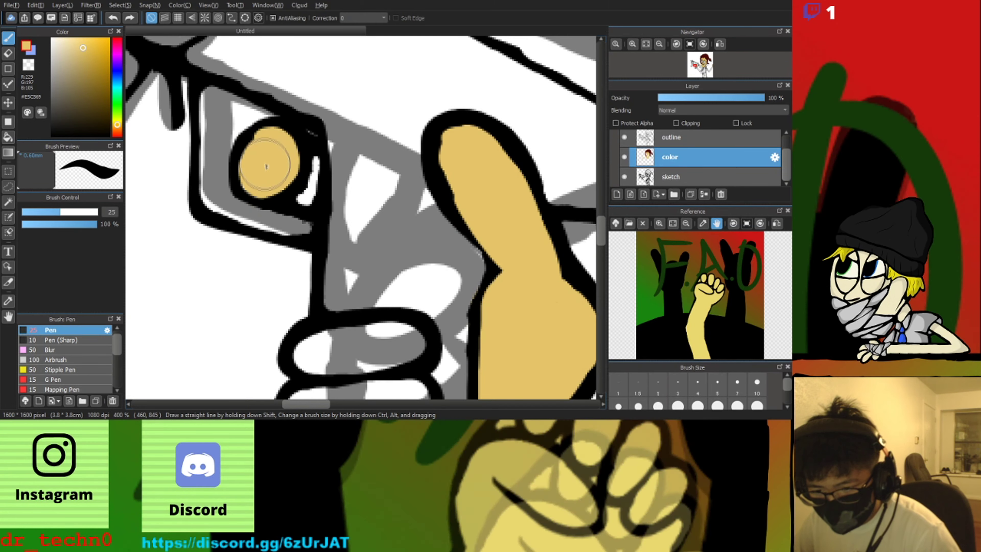
{"action": "scroll", "coordinate": [290, 186], "scroll_direction": "down", "scroll_amount": 2}
{"action": "scroll", "coordinate": [324, 275], "scroll_direction": "up", "scroll_amount": 2}
{"action": "left_click_drag", "start_coordinate": [297, 265], "coordinate": [347, 319]}
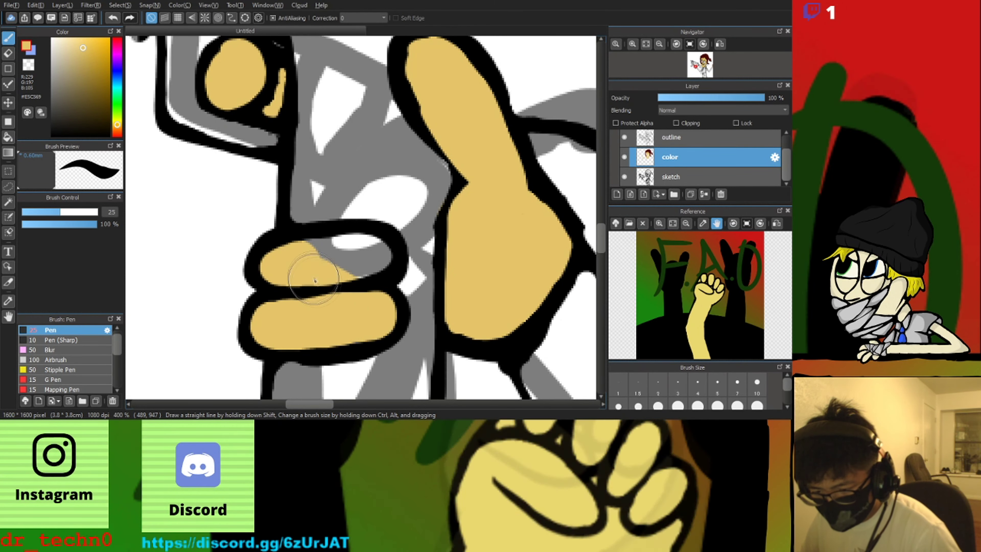
{"action": "scroll", "coordinate": [315, 280], "scroll_direction": "down", "scroll_amount": 4}
{"action": "scroll", "coordinate": [309, 193], "scroll_direction": "up", "scroll_amount": 2}
{"action": "scroll", "coordinate": [347, 146], "scroll_direction": "up", "scroll_amount": 1}
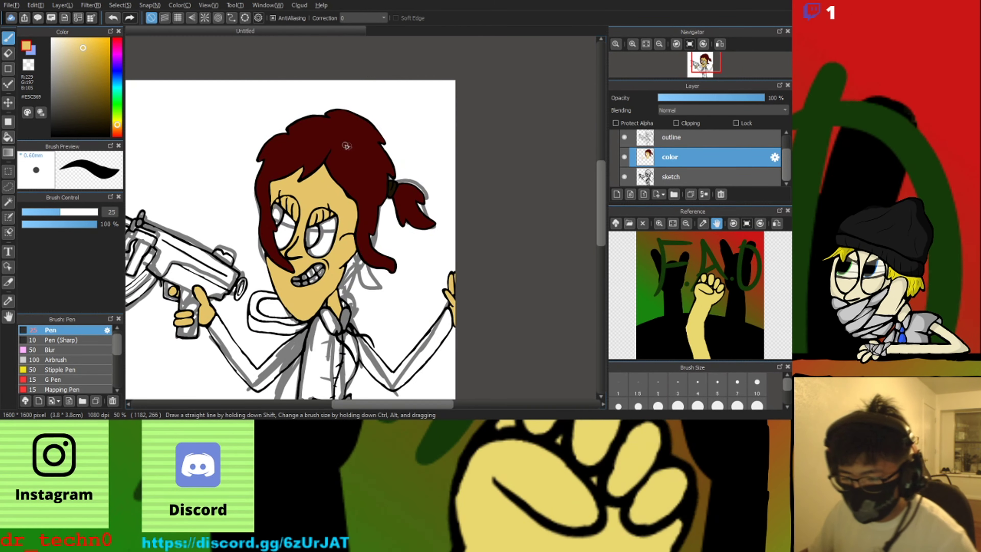
Choose light grey #D4D4D4 and fill the white of the right eye around the pupil
{"action": "left_click", "coordinate": [8, 301]}
{"action": "scroll", "coordinate": [361, 176], "scroll_direction": "down", "scroll_amount": 1}
{"action": "scroll", "coordinate": [335, 222], "scroll_direction": "up", "scroll_amount": 4}
{"action": "left_click", "coordinate": [340, 186]}
{"action": "left_click", "coordinate": [8, 38]}
{"action": "scroll", "coordinate": [386, 144], "scroll_direction": "up", "scroll_amount": 1}
{"action": "mouse_move", "coordinate": [300, 134]}
{"action": "left_mouse_down"}
{"action": "mouse_move", "coordinate": [295, 117]}
{"action": "mouse_move", "coordinate": [201, 318]}
{"action": "left_mouse_up"}
{"action": "mouse_move", "coordinate": [344, 298]}
{"action": "left_mouse_down"}
{"action": "mouse_move", "coordinate": [390, 85]}
{"action": "mouse_move", "coordinate": [293, 297]}
{"action": "left_mouse_up"}
{"action": "left_click", "coordinate": [53, 56]}
{"action": "mouse_move", "coordinate": [294, 131]}
{"action": "left_mouse_down"}
{"action": "mouse_move", "coordinate": [262, 295]}
{"action": "mouse_move", "coordinate": [291, 335]}
{"action": "mouse_move", "coordinate": [389, 103]}
{"action": "mouse_move", "coordinate": [299, 310]}
{"action": "left_mouse_up"}
{"action": "scroll", "coordinate": [328, 274], "scroll_direction": "down", "scroll_amount": 3}
{"action": "scroll", "coordinate": [174, 220], "scroll_direction": "up", "scroll_amount": 2}
Set the brush size to 16 and fill the white of the left eye with light grey #D4D4D4
{"action": "mouse_move", "coordinate": [230, 236]}
{"action": "left_mouse_down"}
{"action": "mouse_move", "coordinate": [256, 157]}
{"action": "mouse_move", "coordinate": [243, 320]}
{"action": "mouse_move", "coordinate": [200, 267]}
{"action": "left_mouse_up"}
{"action": "key", "text": "ctrl+z"}
{"action": "left_click_drag", "start_coordinate": [49, 211], "coordinate": [45, 212]}
{"action": "scroll", "coordinate": [135, 193], "scroll_direction": "down", "scroll_amount": 1}
{"action": "scroll", "coordinate": [181, 256], "scroll_direction": "up", "scroll_amount": 2}
{"action": "mouse_move", "coordinate": [180, 259]}
{"action": "left_mouse_down"}
{"action": "mouse_move", "coordinate": [168, 225]}
{"action": "mouse_move", "coordinate": [264, 286]}
{"action": "mouse_move", "coordinate": [255, 80]}
{"action": "left_mouse_up"}
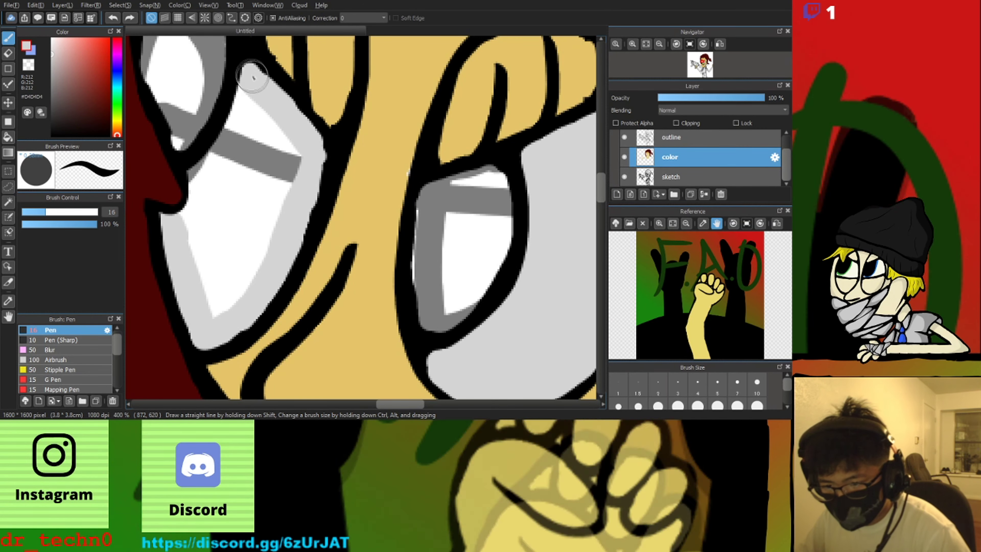
{"action": "mouse_move", "coordinate": [201, 248]}
{"action": "left_mouse_down"}
{"action": "mouse_move", "coordinate": [252, 217]}
{"action": "mouse_move", "coordinate": [243, 219]}
{"action": "left_mouse_up"}
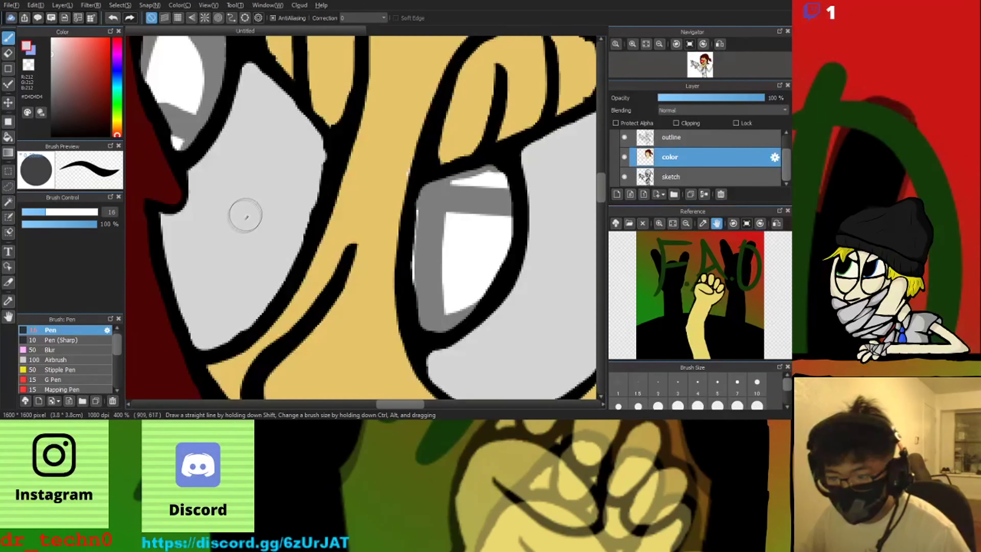
{"action": "scroll", "coordinate": [243, 219], "scroll_direction": "down", "scroll_amount": 3}
{"action": "scroll", "coordinate": [387, 178], "scroll_direction": "up", "scroll_amount": 2}
Fill the pupils of the right and left eyes with dark grey #1E1E1E
{"action": "left_click", "coordinate": [8, 301]}
{"action": "left_click", "coordinate": [193, 247]}
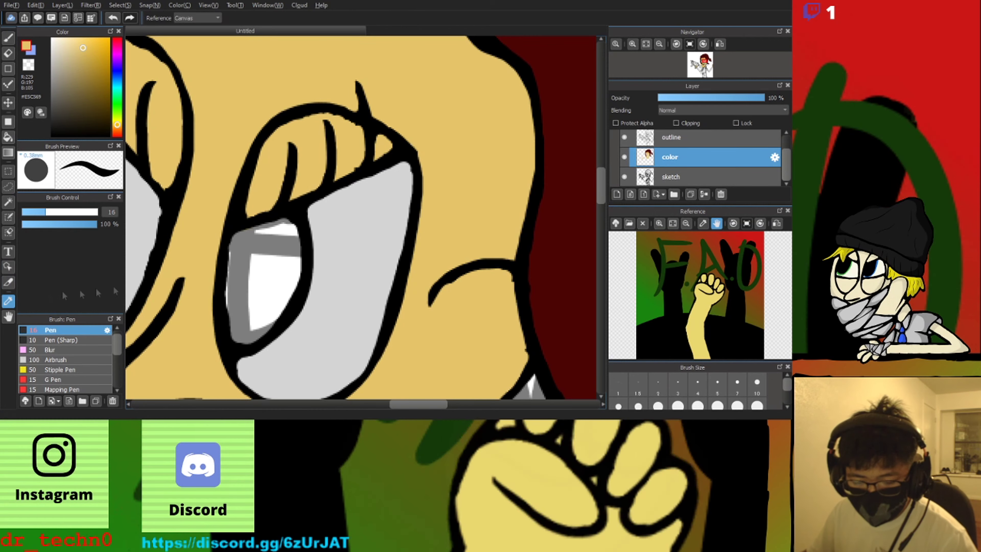
{"action": "left_click", "coordinate": [5, 40]}
{"action": "scroll", "coordinate": [267, 275], "scroll_direction": "up", "scroll_amount": 1}
{"action": "mouse_move", "coordinate": [231, 229]}
{"action": "left_mouse_down"}
{"action": "mouse_move", "coordinate": [225, 331]}
{"action": "mouse_move", "coordinate": [258, 247]}
{"action": "left_mouse_up"}
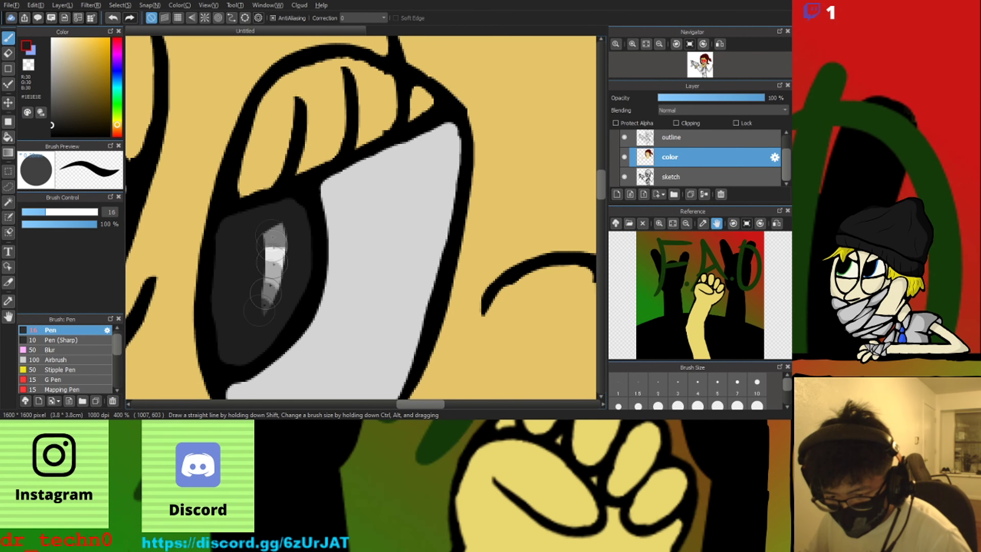
{"action": "scroll", "coordinate": [258, 255], "scroll_direction": "down", "scroll_amount": 3}
{"action": "scroll", "coordinate": [211, 189], "scroll_direction": "up", "scroll_amount": 3}
{"action": "mouse_move", "coordinate": [205, 134]}
{"action": "left_mouse_down"}
{"action": "mouse_move", "coordinate": [257, 194]}
{"action": "mouse_move", "coordinate": [226, 186]}
{"action": "left_mouse_up"}
{"action": "scroll", "coordinate": [203, 192], "scroll_direction": "down", "scroll_amount": 3}
{"action": "scroll", "coordinate": [202, 189], "scroll_direction": "down", "scroll_amount": 2}
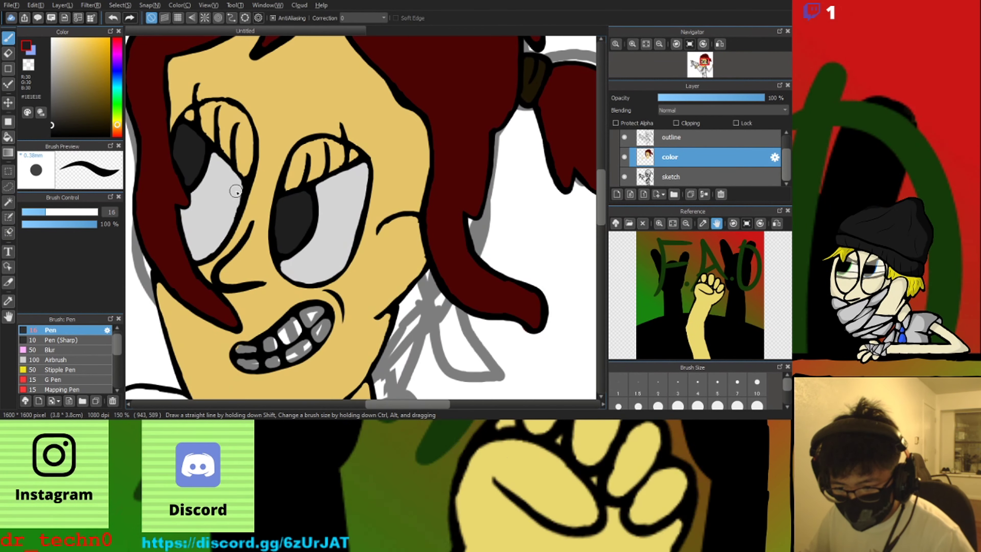
Repaint both pupils with the darker near-black #0F0F0F
{"action": "left_click", "coordinate": [52, 131]}
{"action": "scroll", "coordinate": [276, 268], "scroll_direction": "up", "scroll_amount": 2}
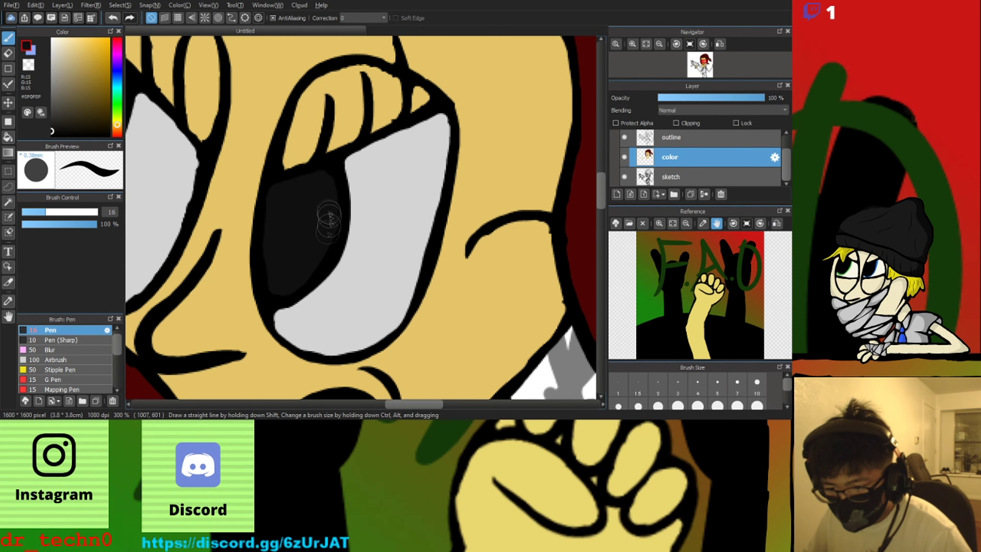
{"action": "scroll", "coordinate": [328, 216], "scroll_direction": "down", "scroll_amount": 1}
{"action": "scroll", "coordinate": [283, 279], "scroll_direction": "down", "scroll_amount": 2}
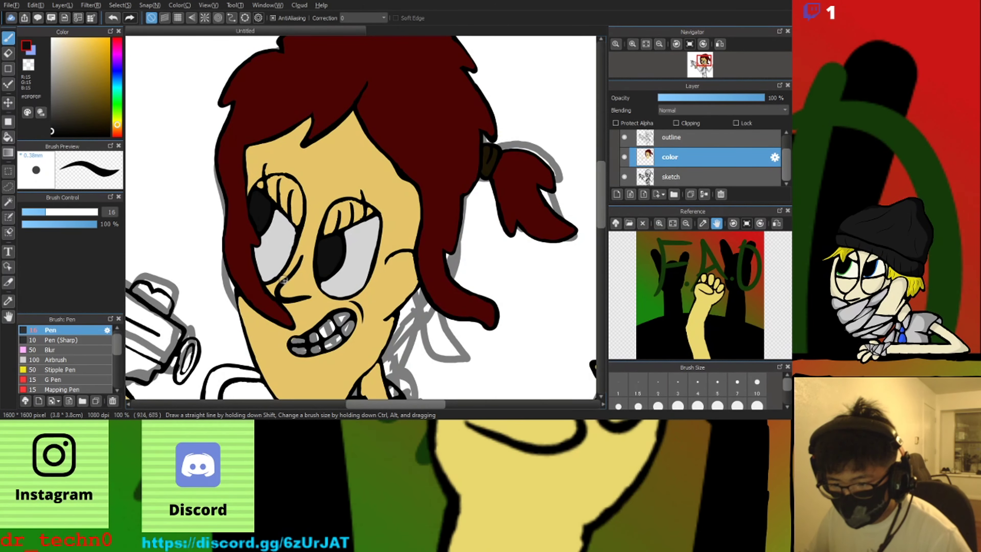
Repaint the whites of both eyes with the lighter grey #E0E0E0
{"action": "left_click", "coordinate": [52, 50]}
{"action": "scroll", "coordinate": [356, 267], "scroll_direction": "up", "scroll_amount": 4}
{"action": "left_click_drag", "start_coordinate": [314, 125], "coordinate": [272, 305]}
{"action": "mouse_move", "coordinate": [296, 378]}
{"action": "left_mouse_down"}
{"action": "mouse_move", "coordinate": [401, 219]}
{"action": "mouse_move", "coordinate": [340, 169]}
{"action": "mouse_move", "coordinate": [321, 344]}
{"action": "left_mouse_up"}
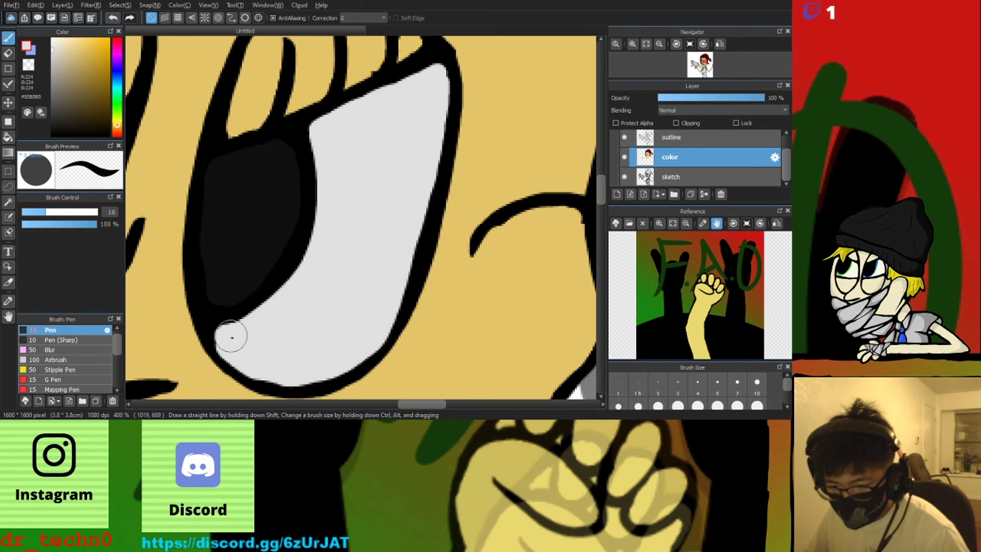
{"action": "scroll", "coordinate": [231, 337], "scroll_direction": "down", "scroll_amount": 1}
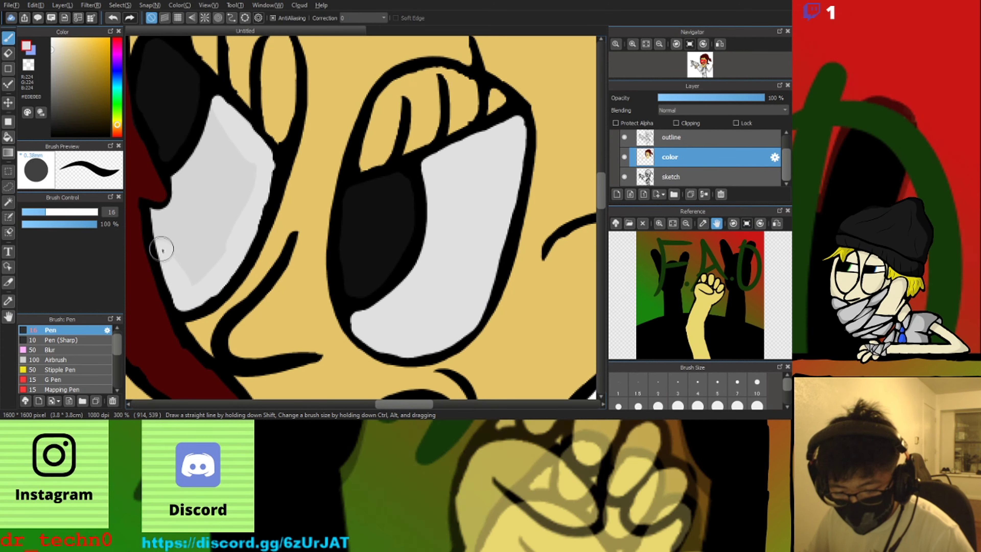
{"action": "left_click_drag", "start_coordinate": [220, 116], "coordinate": [212, 165]}
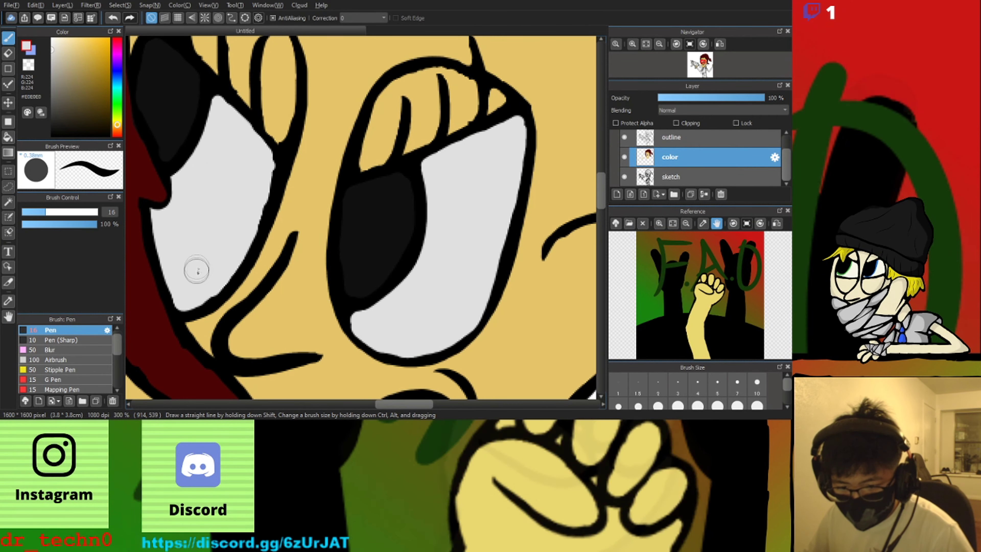
{"action": "scroll", "coordinate": [197, 270], "scroll_direction": "down", "scroll_amount": 5}
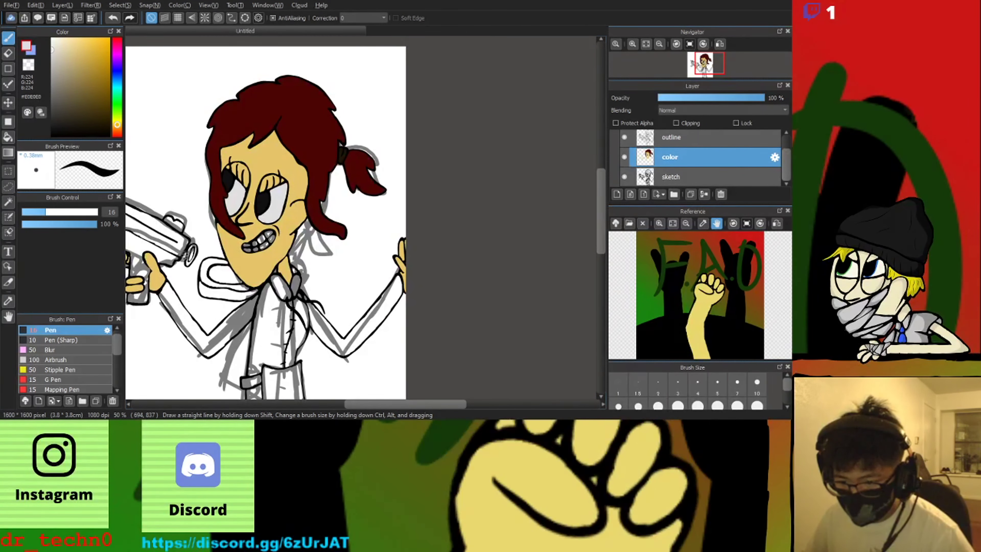
Draw a thin eyebrow above each eye with the Pen (Sharp) brush at size 10, using the dark red sampled from the hair
{"action": "scroll", "coordinate": [232, 161], "scroll_direction": "up", "scroll_amount": 4}
{"action": "left_click", "coordinate": [65, 340]}
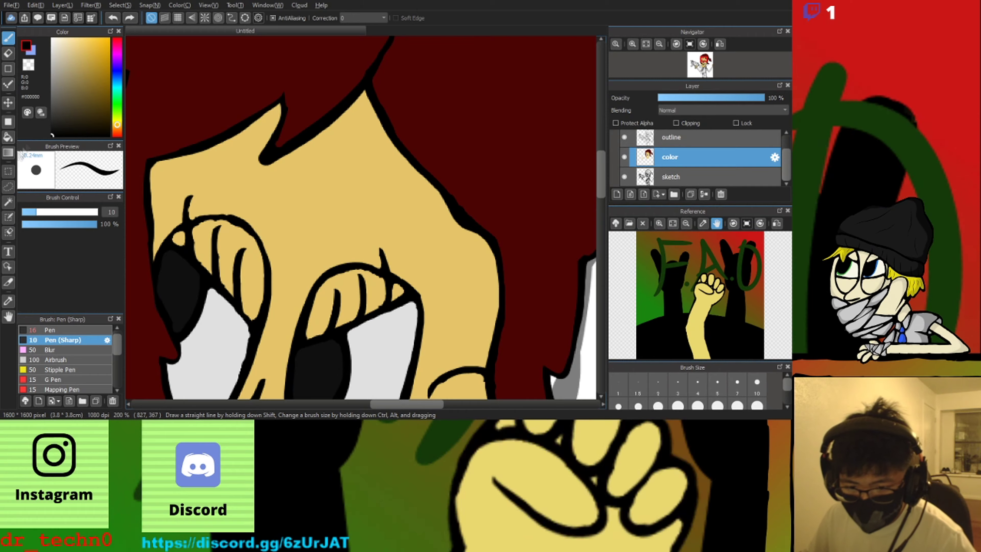
{"action": "scroll", "coordinate": [327, 187], "scroll_direction": "up", "scroll_amount": 1}
{"action": "left_click", "coordinate": [117, 52]}
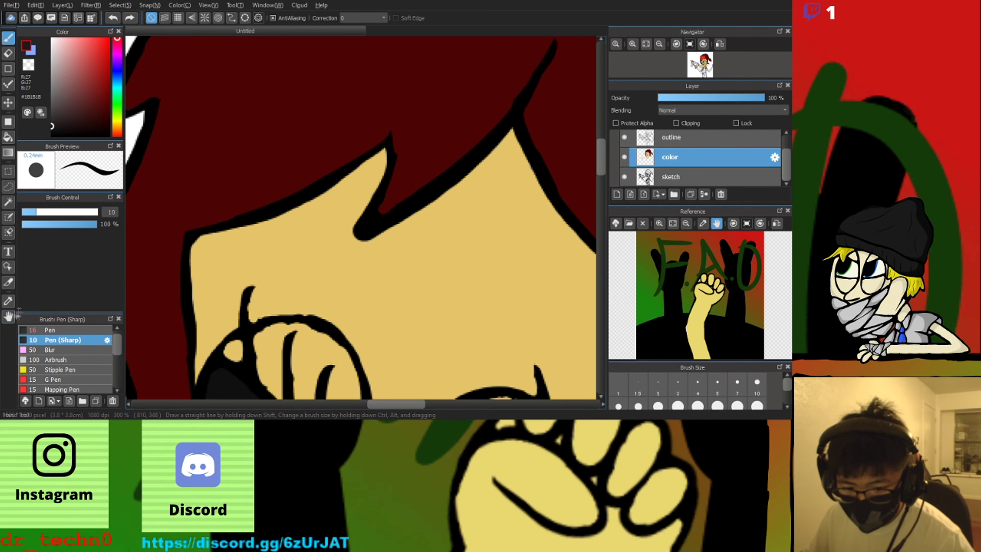
{"action": "left_click", "coordinate": [8, 301]}
{"action": "left_click", "coordinate": [166, 271]}
{"action": "left_click_drag", "start_coordinate": [267, 234], "coordinate": [362, 301]}
{"action": "key", "text": "ctrl+z"}
{"action": "scroll", "coordinate": [332, 298], "scroll_direction": "down", "scroll_amount": 4}
{"action": "scroll", "coordinate": [345, 340], "scroll_direction": "up", "scroll_amount": 2}
{"action": "left_click_drag", "start_coordinate": [278, 215], "coordinate": [332, 247]}
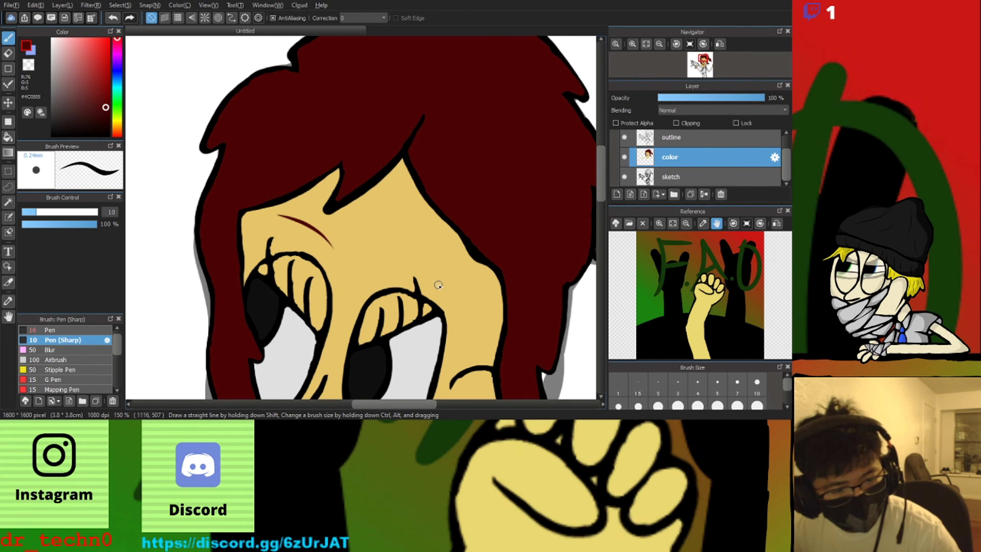
{"action": "left_click_drag", "start_coordinate": [423, 250], "coordinate": [462, 265]}
{"action": "scroll", "coordinate": [425, 247], "scroll_direction": "down", "scroll_amount": 3}
Fill all the teeth in the grin with near-white #F1F1F1 using the Pen brush at size 16
{"action": "scroll", "coordinate": [321, 224], "scroll_direction": "up", "scroll_amount": 3}
{"action": "left_click", "coordinate": [333, 279], "text": "alt"}
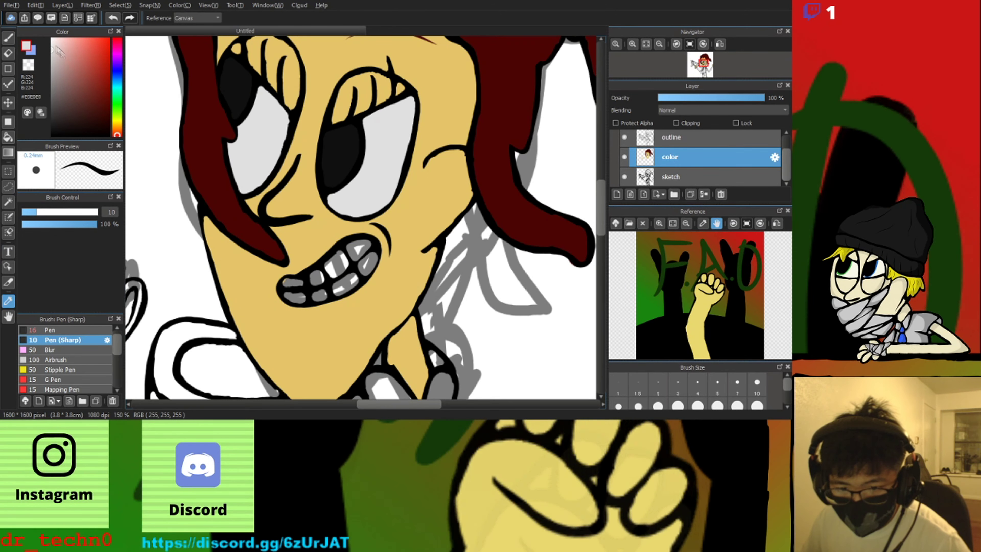
{"action": "scroll", "coordinate": [325, 304], "scroll_direction": "up", "scroll_amount": 2}
{"action": "scroll", "coordinate": [267, 256], "scroll_direction": "up", "scroll_amount": 2}
{"action": "mouse_move", "coordinate": [214, 236]}
{"action": "left_mouse_down"}
{"action": "mouse_move", "coordinate": [236, 259]}
{"action": "mouse_move", "coordinate": [414, 258]}
{"action": "mouse_move", "coordinate": [474, 156]}
{"action": "mouse_move", "coordinate": [548, 163]}
{"action": "mouse_move", "coordinate": [510, 78]}
{"action": "left_mouse_up"}
{"action": "scroll", "coordinate": [510, 78], "scroll_direction": "down", "scroll_amount": 1}
{"action": "left_click", "coordinate": [68, 331]}
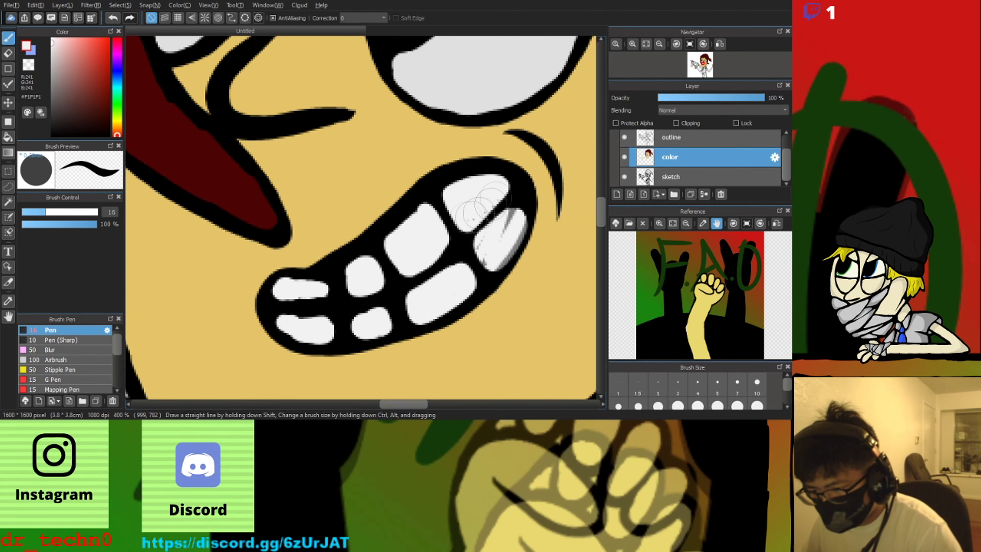
{"action": "scroll", "coordinate": [428, 229], "scroll_direction": "down", "scroll_amount": 8}
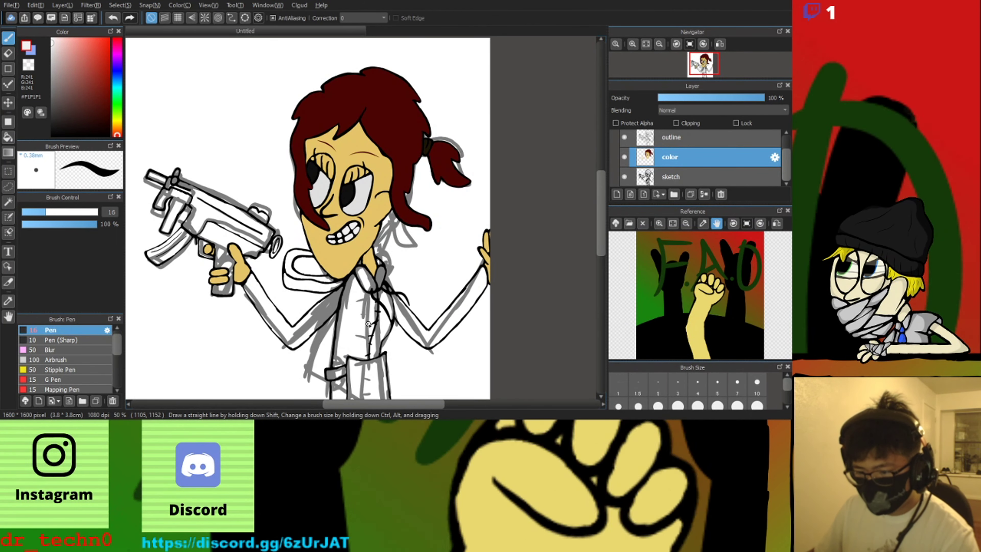
Fill both flaps of the jacket collar around the neck with dark grey #222222
{"action": "scroll", "coordinate": [369, 332], "scroll_direction": "up", "scroll_amount": 4}
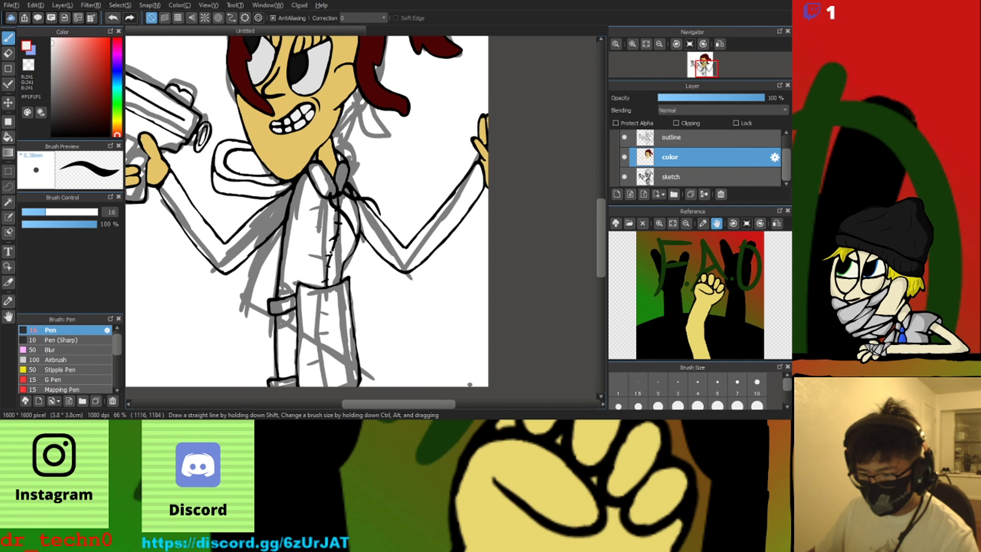
{"action": "scroll", "coordinate": [353, 178], "scroll_direction": "up", "scroll_amount": 4}
{"action": "mouse_move", "coordinate": [315, 135]}
{"action": "left_mouse_down"}
{"action": "mouse_move", "coordinate": [306, 210]}
{"action": "mouse_move", "coordinate": [299, 155]}
{"action": "mouse_move", "coordinate": [313, 149]}
{"action": "left_mouse_up"}
{"action": "scroll", "coordinate": [306, 154], "scroll_direction": "down", "scroll_amount": 1}
{"action": "scroll", "coordinate": [314, 143], "scroll_direction": "up", "scroll_amount": 1}
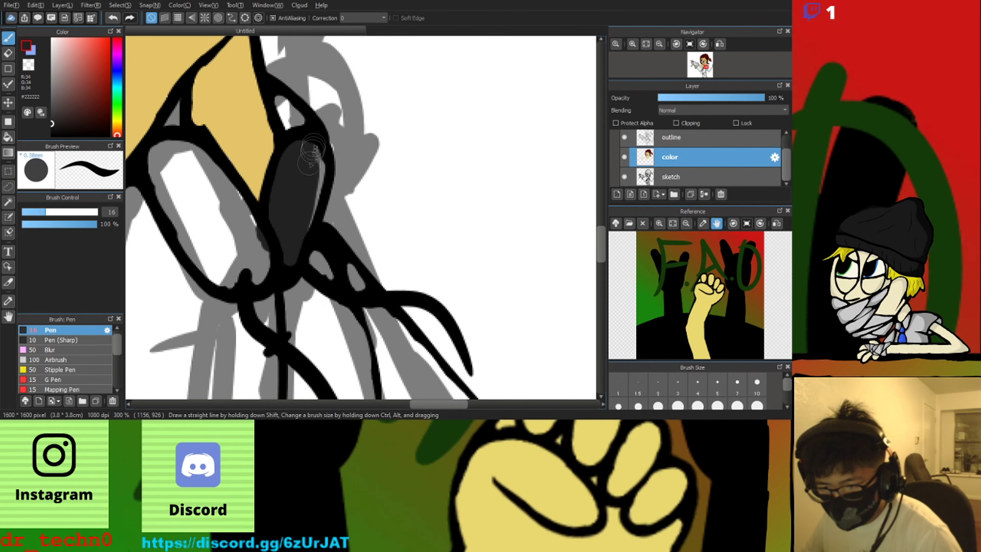
{"action": "left_click_drag", "start_coordinate": [292, 114], "coordinate": [287, 123]}
{"action": "scroll", "coordinate": [298, 116], "scroll_direction": "down", "scroll_amount": 2}
{"action": "scroll", "coordinate": [238, 135], "scroll_direction": "up", "scroll_amount": 2}
{"action": "mouse_move", "coordinate": [240, 158]}
{"action": "left_mouse_down"}
{"action": "mouse_move", "coordinate": [270, 201]}
{"action": "mouse_move", "coordinate": [247, 138]}
{"action": "mouse_move", "coordinate": [281, 175]}
{"action": "left_mouse_up"}
{"action": "scroll", "coordinate": [268, 175], "scroll_direction": "down", "scroll_amount": 2}
{"action": "scroll", "coordinate": [268, 175], "scroll_direction": "down", "scroll_amount": 3}
Fill the upper chest of the jacket just below the left collar flap with dark grey #222222
{"action": "scroll", "coordinate": [240, 217], "scroll_direction": "up", "scroll_amount": 4}
{"action": "left_click_drag", "start_coordinate": [298, 91], "coordinate": [327, 207]}
{"action": "left_click_drag", "start_coordinate": [340, 162], "coordinate": [345, 239]}
{"action": "left_click_drag", "start_coordinate": [346, 238], "coordinate": [376, 200]}
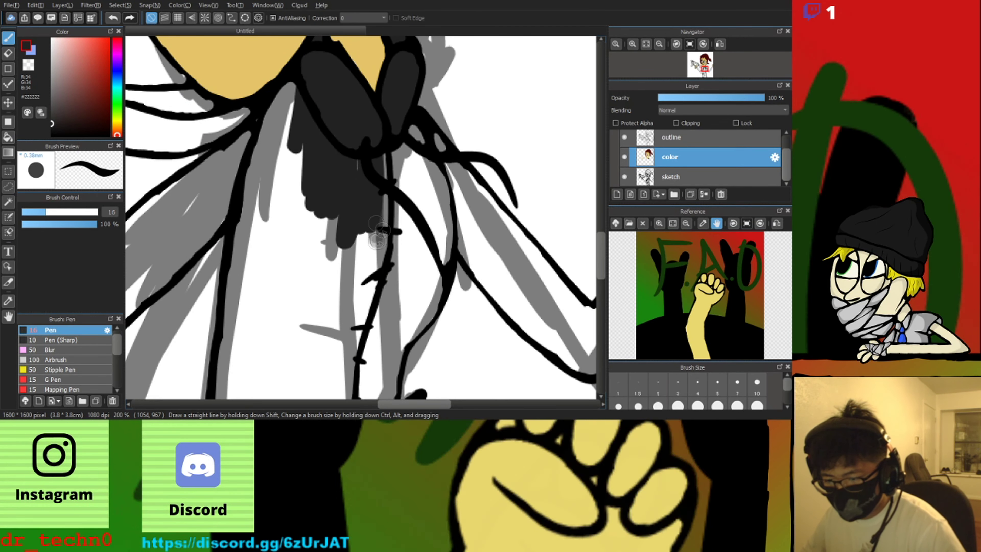
Extend the dark grey #222222 across the upper chest and fill the hood's fabric beside the chin
{"action": "mouse_move", "coordinate": [433, 158]}
{"action": "left_mouse_down"}
{"action": "mouse_move", "coordinate": [340, 240]}
{"action": "mouse_move", "coordinate": [279, 95]}
{"action": "mouse_move", "coordinate": [175, 133]}
{"action": "left_mouse_up"}
{"action": "scroll", "coordinate": [376, 245], "scroll_direction": "down", "scroll_amount": 2}
{"action": "scroll", "coordinate": [236, 125], "scroll_direction": "up", "scroll_amount": 4}
{"action": "scroll", "coordinate": [200, 117], "scroll_direction": "down", "scroll_amount": 2}
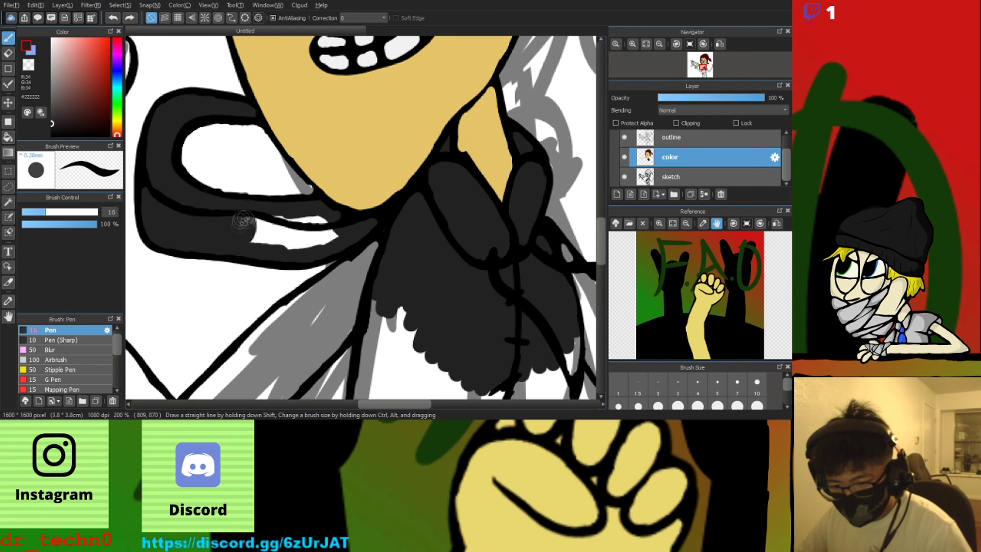
{"action": "scroll", "coordinate": [341, 231], "scroll_direction": "down", "scroll_amount": 3}
Fill the upper sleeve of the raised right arm from the shoulder to the elbow with dark grey #222222
{"action": "scroll", "coordinate": [454, 275], "scroll_direction": "up", "scroll_amount": 4}
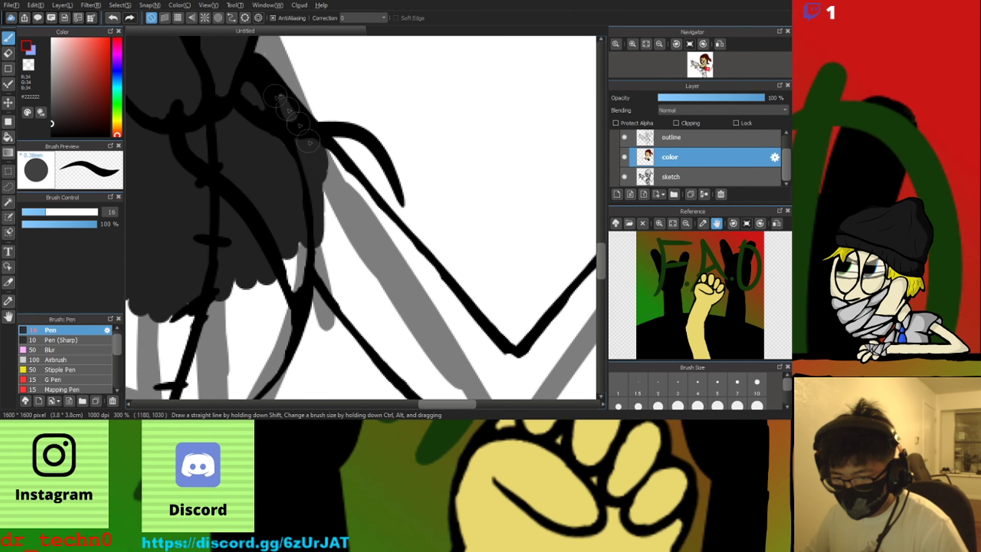
{"action": "scroll", "coordinate": [282, 141], "scroll_direction": "down", "scroll_amount": 1}
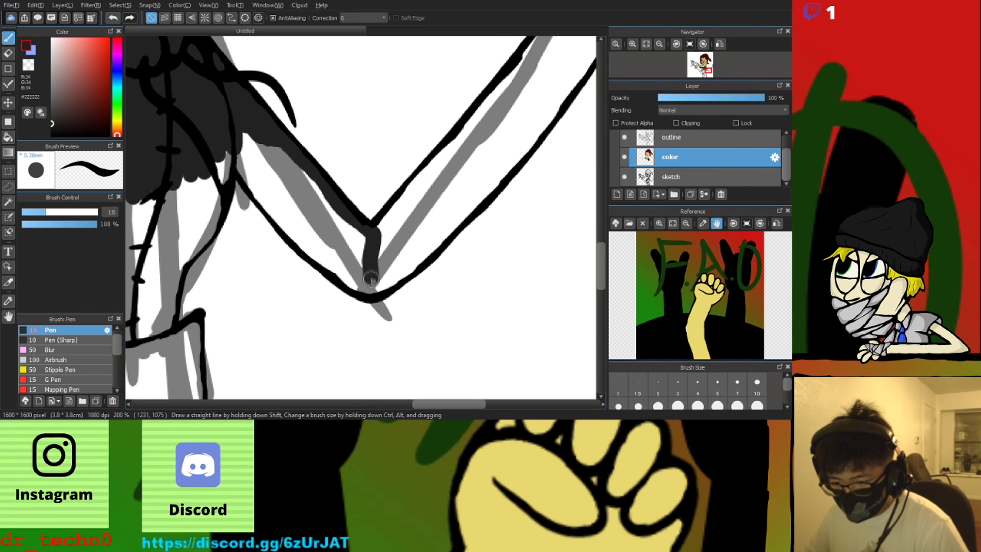
{"action": "left_click_drag", "start_coordinate": [253, 187], "coordinate": [359, 257]}
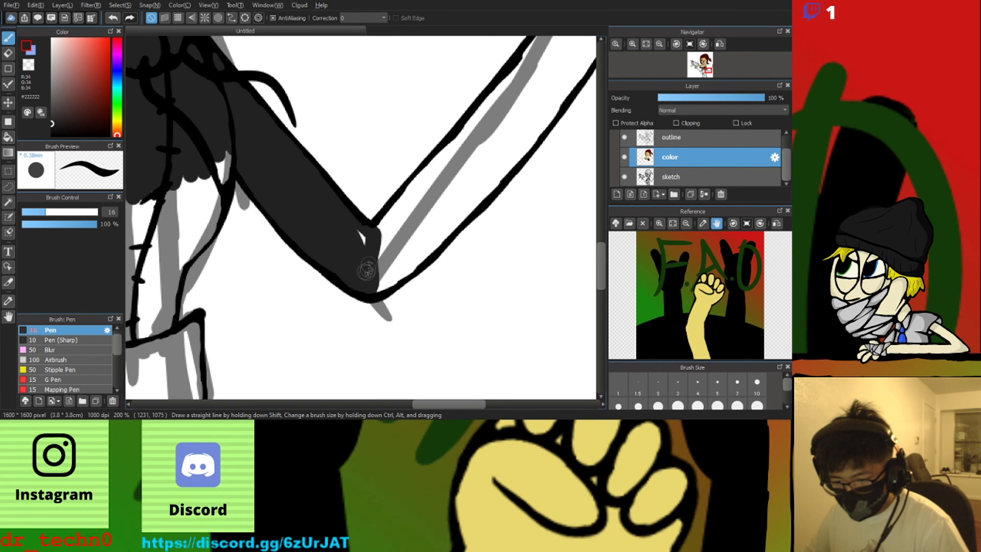
Fill the forearm sleeve of the raised right arm between the elbow and the wrist with dark grey #222222
{"action": "left_click_drag", "start_coordinate": [458, 139], "coordinate": [517, 72]}
{"action": "scroll", "coordinate": [533, 122], "scroll_direction": "down", "scroll_amount": 7}
{"action": "scroll", "coordinate": [541, 116], "scroll_direction": "up", "scroll_amount": 8}
{"action": "left_click_drag", "start_coordinate": [391, 213], "coordinate": [465, 132]}
{"action": "scroll", "coordinate": [498, 155], "scroll_direction": "down", "scroll_amount": 2}
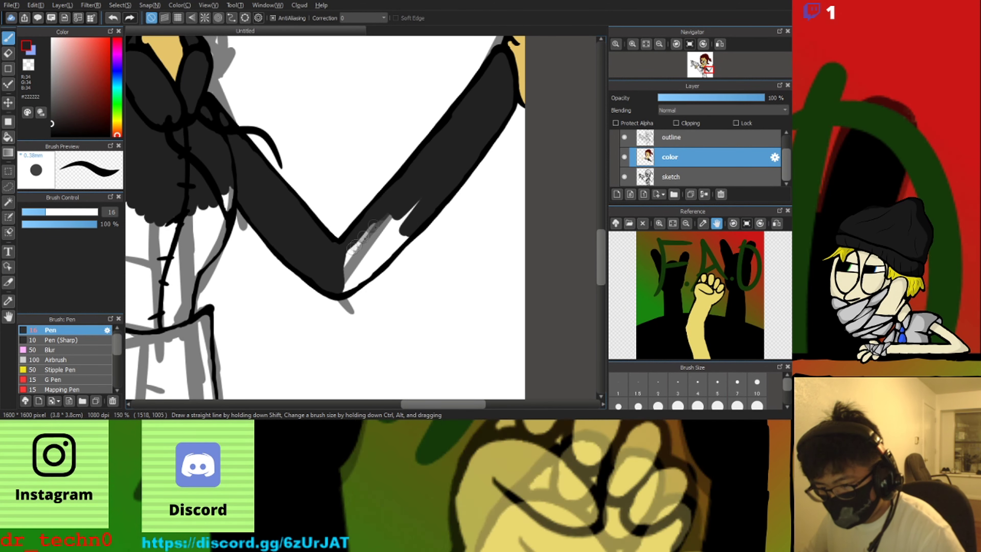
{"action": "scroll", "coordinate": [394, 221], "scroll_direction": "down", "scroll_amount": 2}
Fill the rest of the jacket torso down to the waist with dark grey #222222, enlarging the brush to size 38
{"action": "scroll", "coordinate": [312, 103], "scroll_direction": "up", "scroll_amount": 2}
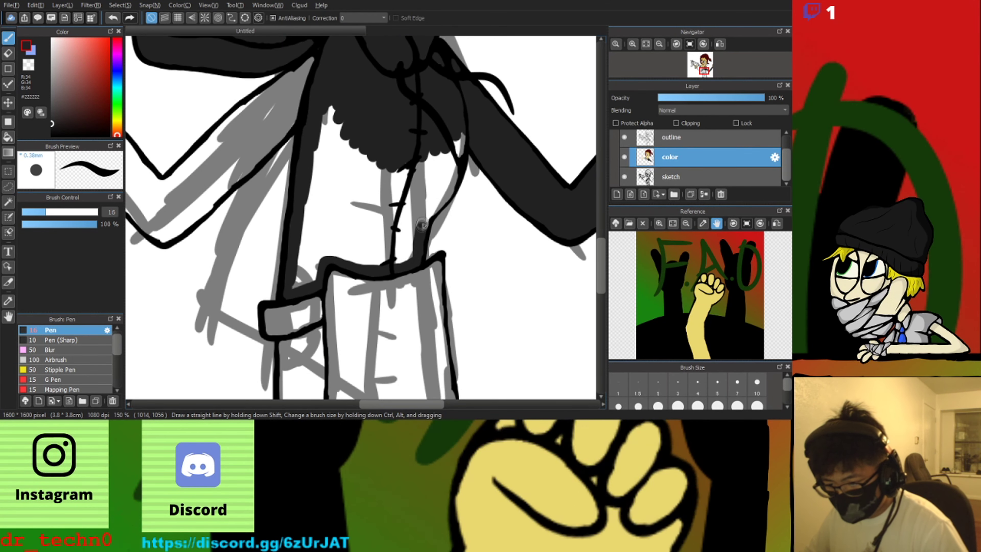
{"action": "mouse_move", "coordinate": [452, 180]}
{"action": "left_mouse_down"}
{"action": "mouse_move", "coordinate": [385, 218]}
{"action": "mouse_move", "coordinate": [377, 258]}
{"action": "mouse_move", "coordinate": [322, 165]}
{"action": "mouse_move", "coordinate": [344, 246]}
{"action": "left_mouse_up"}
{"action": "left_click", "coordinate": [71, 212]}
{"action": "scroll", "coordinate": [328, 216], "scroll_direction": "down", "scroll_amount": 3}
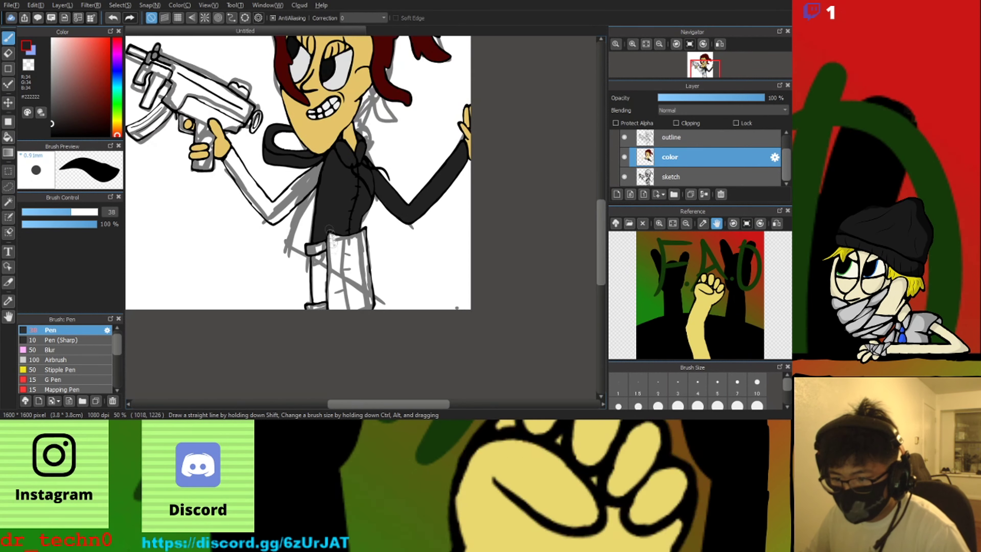
{"action": "scroll", "coordinate": [315, 276], "scroll_direction": "up", "scroll_amount": 5}
Set the brush size to 20 and fill the gun arm's upper sleeve near the shoulder with dark grey #222222
{"action": "left_click", "coordinate": [53, 212]}
{"action": "mouse_move", "coordinate": [340, 205]}
{"action": "left_mouse_down"}
{"action": "mouse_move", "coordinate": [338, 145]}
{"action": "mouse_move", "coordinate": [352, 233]}
{"action": "left_mouse_up"}
{"action": "scroll", "coordinate": [336, 193], "scroll_direction": "down", "scroll_amount": 1}
{"action": "mouse_move", "coordinate": [318, 162]}
{"action": "left_mouse_down"}
{"action": "mouse_move", "coordinate": [316, 259]}
{"action": "mouse_move", "coordinate": [337, 268]}
{"action": "left_mouse_up"}
{"action": "scroll", "coordinate": [339, 266], "scroll_direction": "down", "scroll_amount": 5}
{"action": "scroll", "coordinate": [332, 176], "scroll_direction": "up", "scroll_amount": 6}
{"action": "mouse_move", "coordinate": [398, 149]}
{"action": "left_mouse_down"}
{"action": "mouse_move", "coordinate": [383, 187]}
{"action": "mouse_move", "coordinate": [333, 193]}
{"action": "mouse_move", "coordinate": [348, 256]}
{"action": "mouse_move", "coordinate": [307, 319]}
{"action": "left_mouse_up"}
{"action": "scroll", "coordinate": [304, 321], "scroll_direction": "down", "scroll_amount": 4}
Continue the dark grey fill of the gun arm's upper sleeve down to the elbow, undoing the last stray stroke
{"action": "scroll", "coordinate": [252, 348], "scroll_direction": "up", "scroll_amount": 5}
{"action": "mouse_move", "coordinate": [300, 262]}
{"action": "left_mouse_down"}
{"action": "mouse_move", "coordinate": [308, 380]}
{"action": "mouse_move", "coordinate": [418, 294]}
{"action": "left_mouse_up"}
{"action": "scroll", "coordinate": [309, 381], "scroll_direction": "down", "scroll_amount": 4}
{"action": "scroll", "coordinate": [310, 383], "scroll_direction": "up", "scroll_amount": 2}
{"action": "left_click_drag", "start_coordinate": [329, 323], "coordinate": [313, 364]}
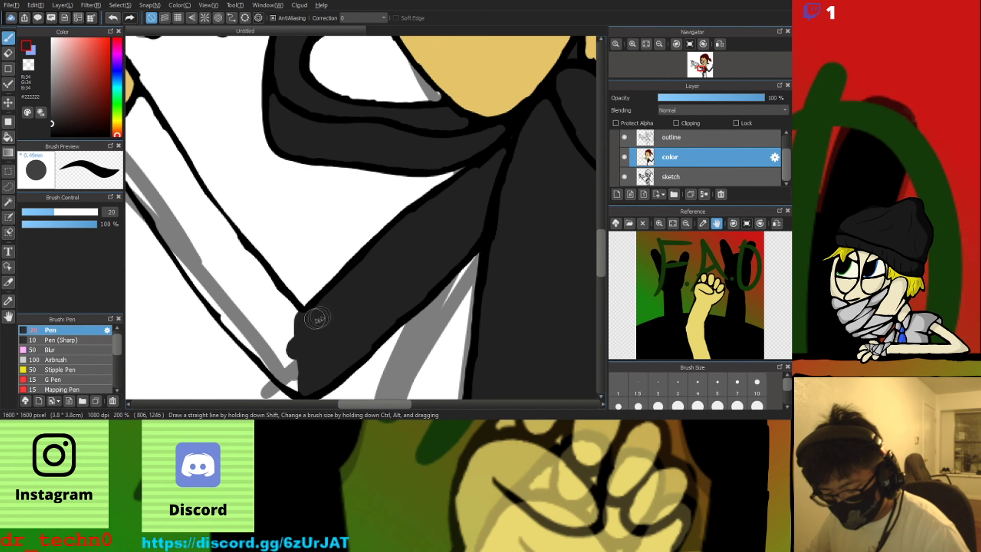
{"action": "scroll", "coordinate": [243, 250], "scroll_direction": "down", "scroll_amount": 1}
{"action": "scroll", "coordinate": [263, 336], "scroll_direction": "up", "scroll_amount": 1}
{"action": "key", "text": "ctrl+z"}
Fill the gun arm's forearm sleeve from the wrist to the elbow with dark grey #222222
{"action": "left_click_drag", "start_coordinate": [151, 159], "coordinate": [238, 247]}
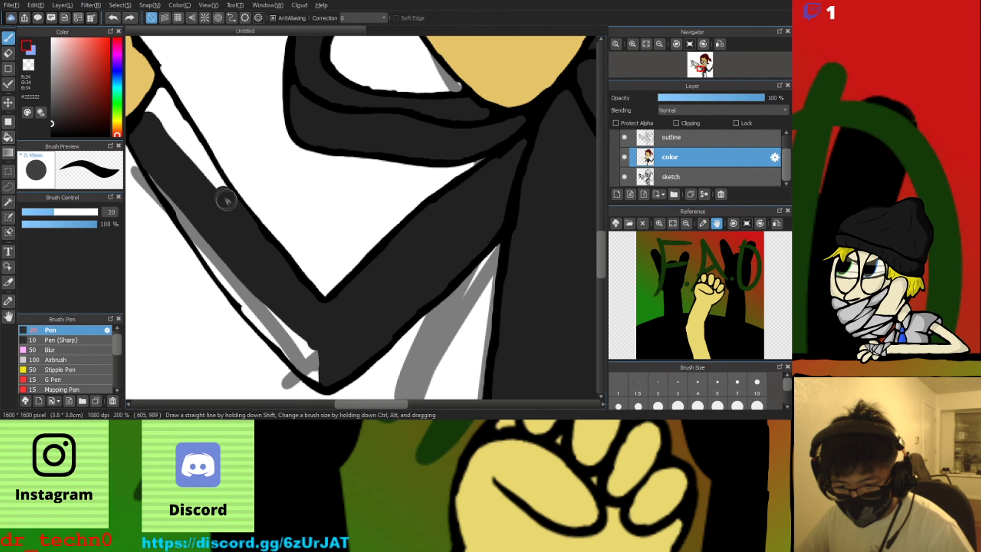
{"action": "scroll", "coordinate": [166, 242], "scroll_direction": "up", "scroll_amount": 1}
{"action": "left_click_drag", "start_coordinate": [157, 197], "coordinate": [163, 220]}
{"action": "mouse_move", "coordinate": [144, 135]}
{"action": "left_mouse_down"}
{"action": "mouse_move", "coordinate": [304, 340]}
{"action": "mouse_move", "coordinate": [203, 231]}
{"action": "mouse_move", "coordinate": [211, 222]}
{"action": "left_mouse_up"}
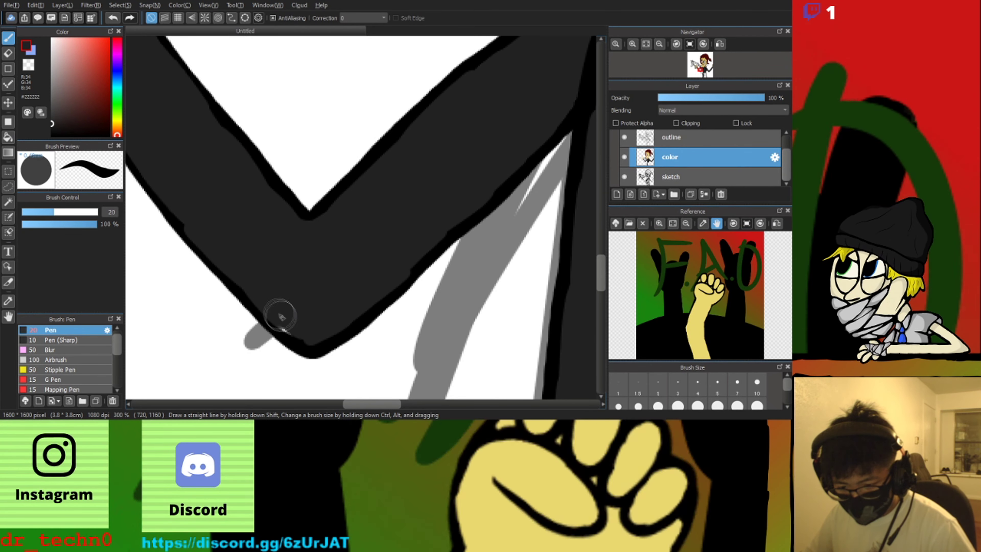
{"action": "scroll", "coordinate": [285, 298], "scroll_direction": "down", "scroll_amount": 8}
{"action": "scroll", "coordinate": [311, 259], "scroll_direction": "up", "scroll_amount": 7}
Fill the hood's inner opening with near-black #080808, undoing the first strokes and reducing the brush size to 11.2
{"action": "left_click_drag", "start_coordinate": [54, 133], "coordinate": [52, 134]}
{"action": "scroll", "coordinate": [281, 244], "scroll_direction": "up", "scroll_amount": 1}
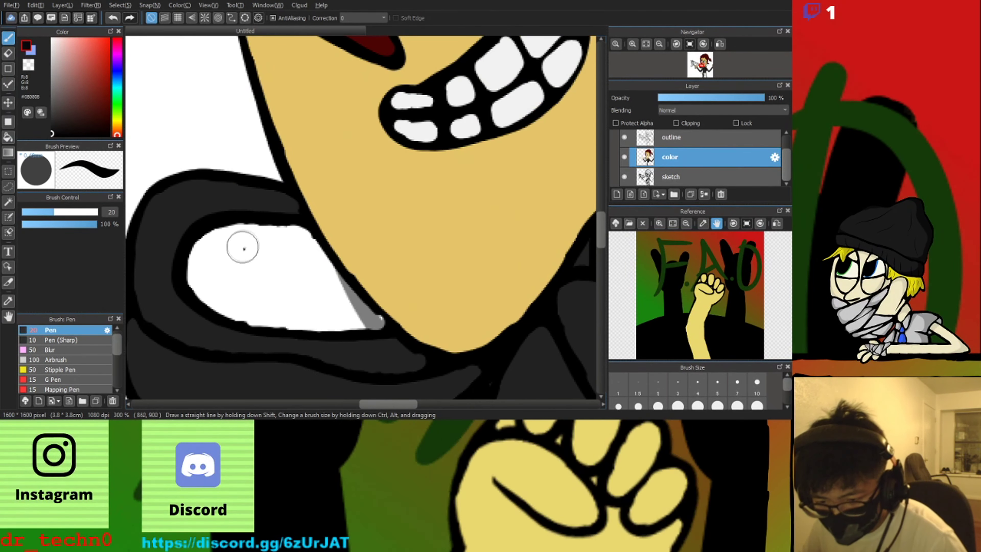
{"action": "mouse_move", "coordinate": [245, 242]}
{"action": "left_mouse_down"}
{"action": "mouse_move", "coordinate": [287, 319]}
{"action": "mouse_move", "coordinate": [347, 322]}
{"action": "mouse_move", "coordinate": [249, 226]}
{"action": "mouse_move", "coordinate": [237, 251]}
{"action": "mouse_move", "coordinate": [224, 238]}
{"action": "mouse_move", "coordinate": [291, 326]}
{"action": "mouse_move", "coordinate": [364, 312]}
{"action": "left_mouse_up"}
{"action": "key", "text": "ctrl+z"}
{"action": "key", "text": "ctrl+z"}
{"action": "left_click", "coordinate": [38, 212]}
{"action": "mouse_move", "coordinate": [310, 231]}
{"action": "left_mouse_down"}
{"action": "mouse_move", "coordinate": [203, 243]}
{"action": "mouse_move", "coordinate": [259, 324]}
{"action": "mouse_move", "coordinate": [359, 325]}
{"action": "mouse_move", "coordinate": [309, 247]}
{"action": "mouse_move", "coordinate": [251, 258]}
{"action": "mouse_move", "coordinate": [225, 287]}
{"action": "mouse_move", "coordinate": [291, 318]}
{"action": "left_mouse_up"}
{"action": "scroll", "coordinate": [358, 306], "scroll_direction": "down", "scroll_amount": 6}
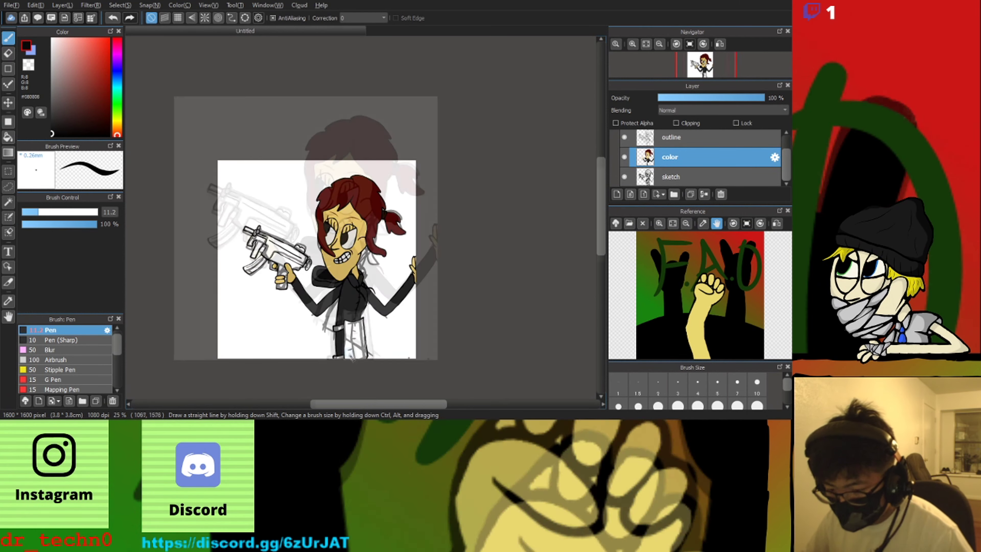
Try filling the panel below the jacket's hem with light grey #D4D4D4 at brush size 21
{"action": "scroll", "coordinate": [353, 323], "scroll_direction": "up", "scroll_amount": 3}
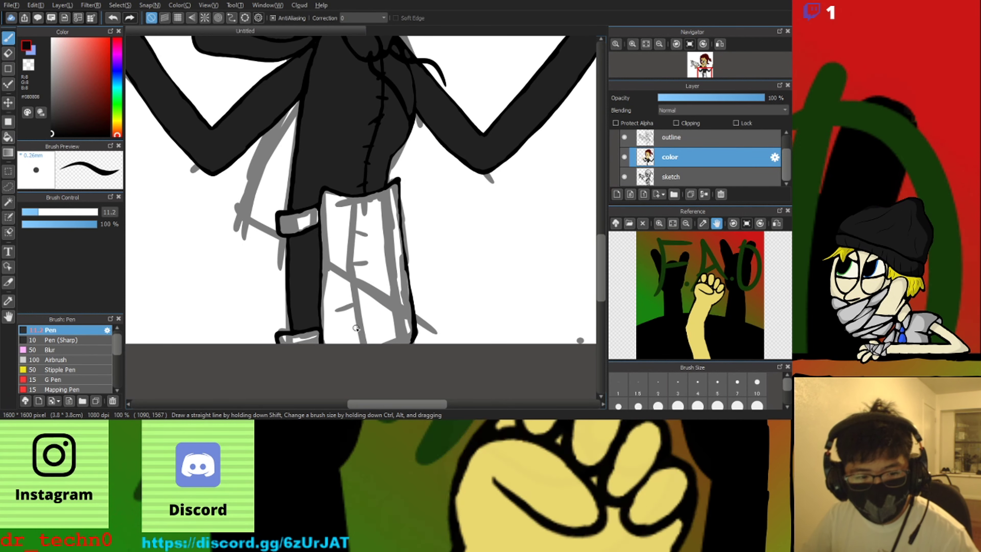
{"action": "scroll", "coordinate": [356, 328], "scroll_direction": "up", "scroll_amount": 2}
{"action": "left_click", "coordinate": [47, 56]}
{"action": "left_click_drag", "start_coordinate": [341, 200], "coordinate": [342, 287]}
{"action": "left_click_drag", "start_coordinate": [428, 367], "coordinate": [373, 324]}
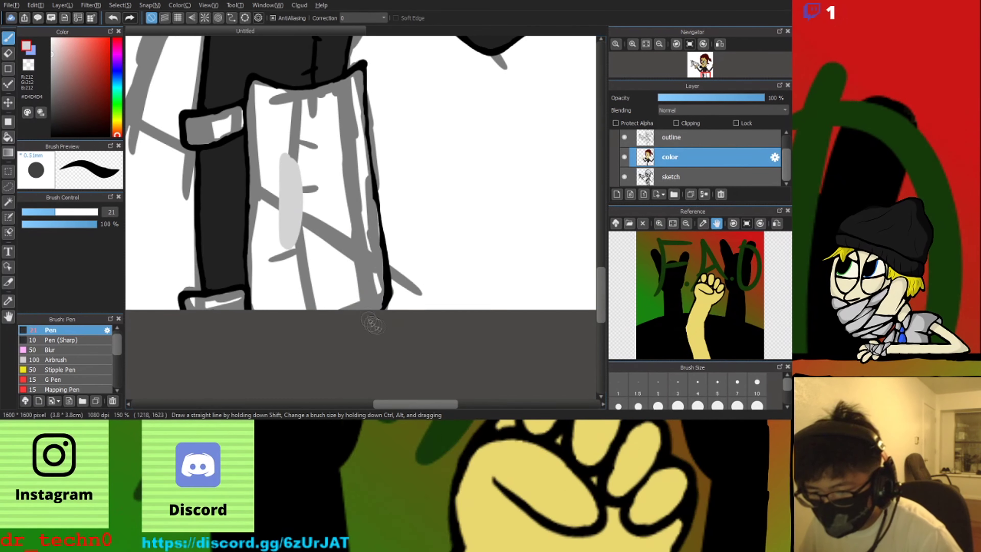
Fill the whole panel below the jacket's hem with mid grey #AAAAAA, following the inside of its outline
{"action": "mouse_move", "coordinate": [289, 155]}
{"action": "left_mouse_down"}
{"action": "mouse_move", "coordinate": [274, 145]}
{"action": "mouse_move", "coordinate": [264, 229]}
{"action": "left_mouse_up"}
{"action": "scroll", "coordinate": [261, 252], "scroll_direction": "up", "scroll_amount": 2}
{"action": "mouse_move", "coordinate": [251, 124]}
{"action": "left_mouse_down"}
{"action": "mouse_move", "coordinate": [321, 350]}
{"action": "mouse_move", "coordinate": [332, 329]}
{"action": "left_mouse_up"}
{"action": "mouse_move", "coordinate": [259, 201]}
{"action": "left_mouse_down"}
{"action": "mouse_move", "coordinate": [247, 241]}
{"action": "mouse_move", "coordinate": [267, 390]}
{"action": "mouse_move", "coordinate": [354, 371]}
{"action": "mouse_move", "coordinate": [480, 370]}
{"action": "mouse_move", "coordinate": [493, 300]}
{"action": "mouse_move", "coordinate": [481, 209]}
{"action": "mouse_move", "coordinate": [342, 272]}
{"action": "left_mouse_up"}
{"action": "scroll", "coordinate": [343, 273], "scroll_direction": "down", "scroll_amount": 1}
{"action": "mouse_move", "coordinate": [363, 166]}
{"action": "left_mouse_down"}
{"action": "mouse_move", "coordinate": [362, 97]}
{"action": "mouse_move", "coordinate": [353, 161]}
{"action": "left_mouse_up"}
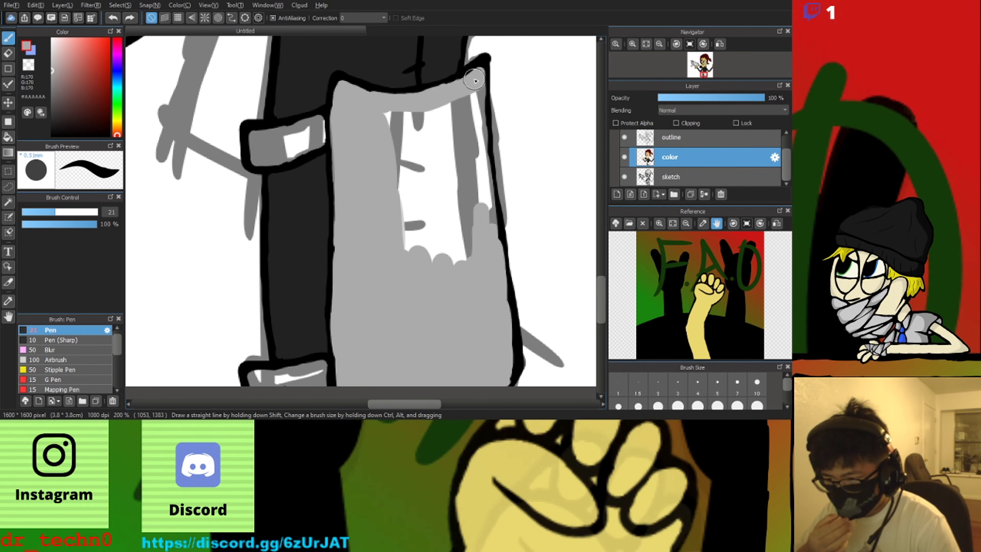
{"action": "mouse_move", "coordinate": [477, 99]}
{"action": "left_mouse_down"}
{"action": "mouse_move", "coordinate": [476, 240]}
{"action": "mouse_move", "coordinate": [404, 115]}
{"action": "mouse_move", "coordinate": [431, 159]}
{"action": "left_mouse_up"}
{"action": "scroll", "coordinate": [440, 165], "scroll_direction": "down", "scroll_amount": 4}
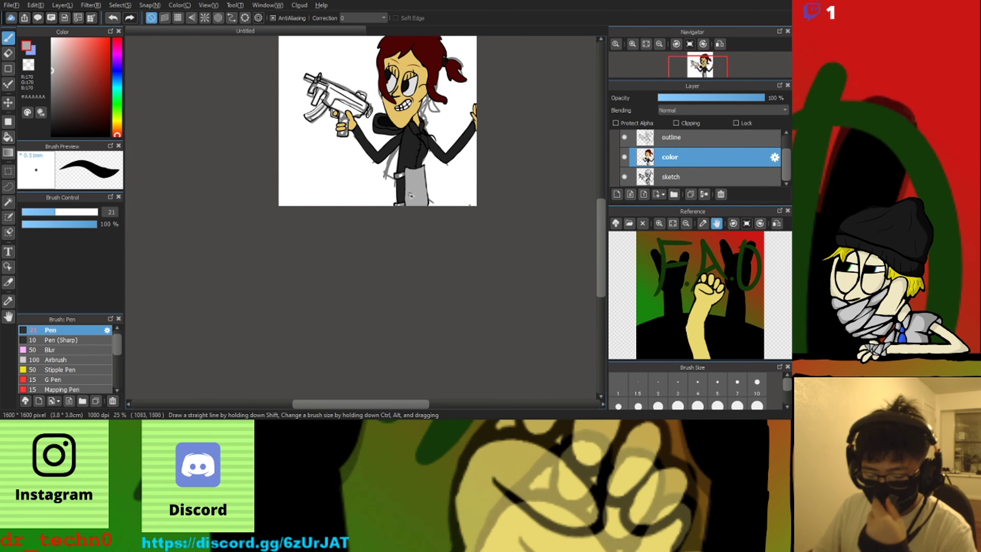
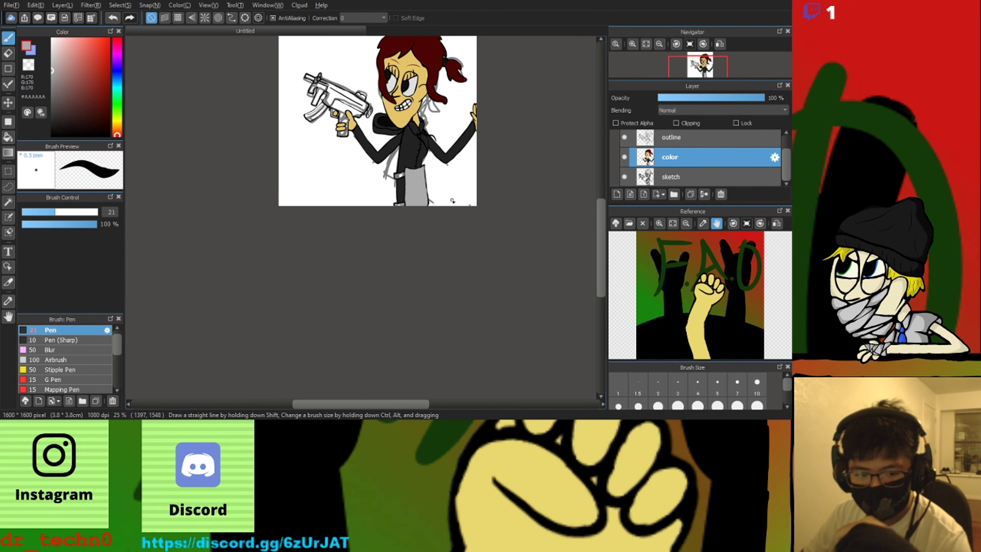
{"action": "scroll", "coordinate": [421, 174], "scroll_direction": "up", "scroll_amount": 4}
{"action": "scroll", "coordinate": [411, 188], "scroll_direction": "down", "scroll_amount": 3}
{"action": "scroll", "coordinate": [410, 179], "scroll_direction": "up", "scroll_amount": 4}
{"action": "scroll", "coordinate": [386, 155], "scroll_direction": "down", "scroll_amount": 5}
{"action": "scroll", "coordinate": [291, 116], "scroll_direction": "up", "scroll_amount": 4}
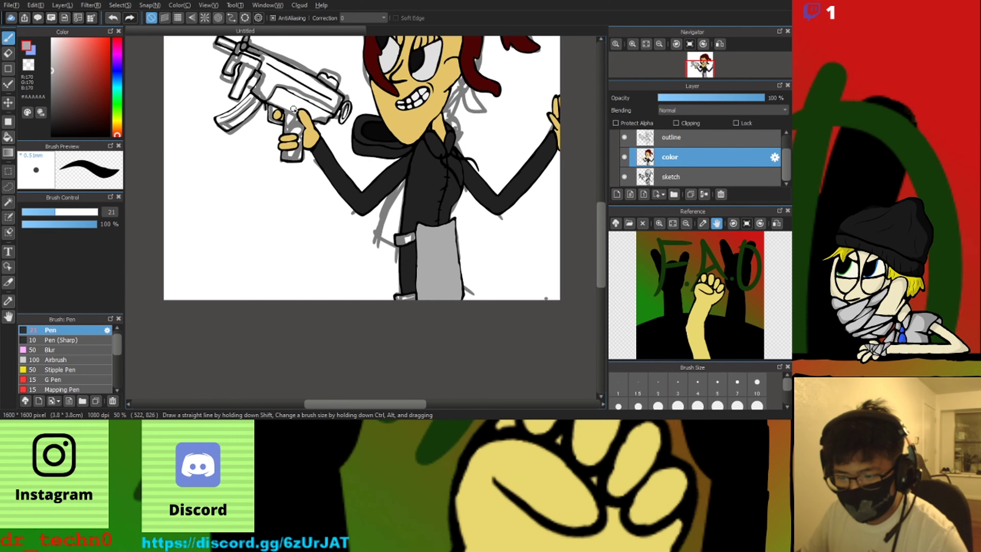
{"action": "scroll", "coordinate": [290, 116], "scroll_direction": "down", "scroll_amount": 3}
{"action": "scroll", "coordinate": [301, 129], "scroll_direction": "up", "scroll_amount": 1}
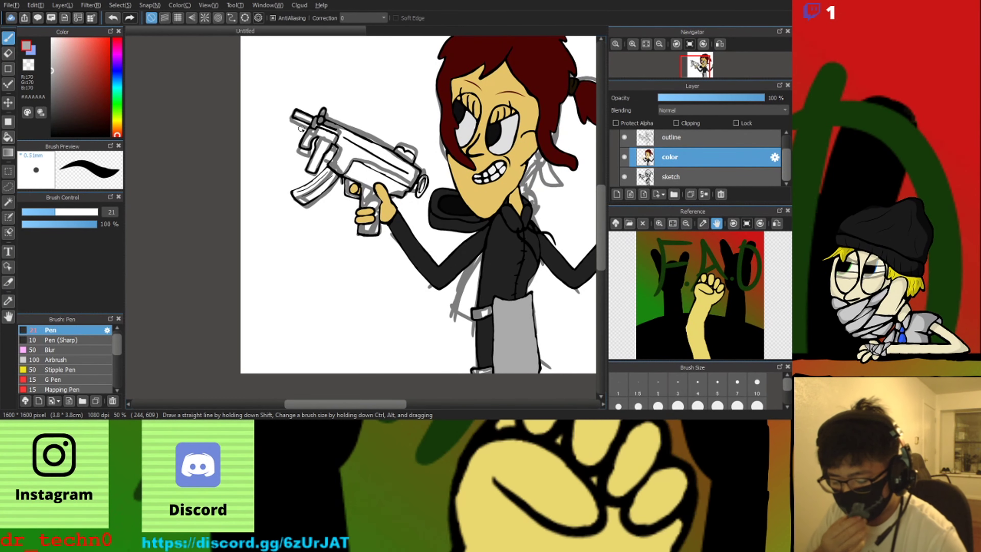
Fill the two small straps beside the grey panel with dark brown #2B1A00, undoing the first strokes
{"action": "scroll", "coordinate": [382, 185], "scroll_direction": "down", "scroll_amount": 2}
{"action": "scroll", "coordinate": [382, 185], "scroll_direction": "up", "scroll_amount": 5}
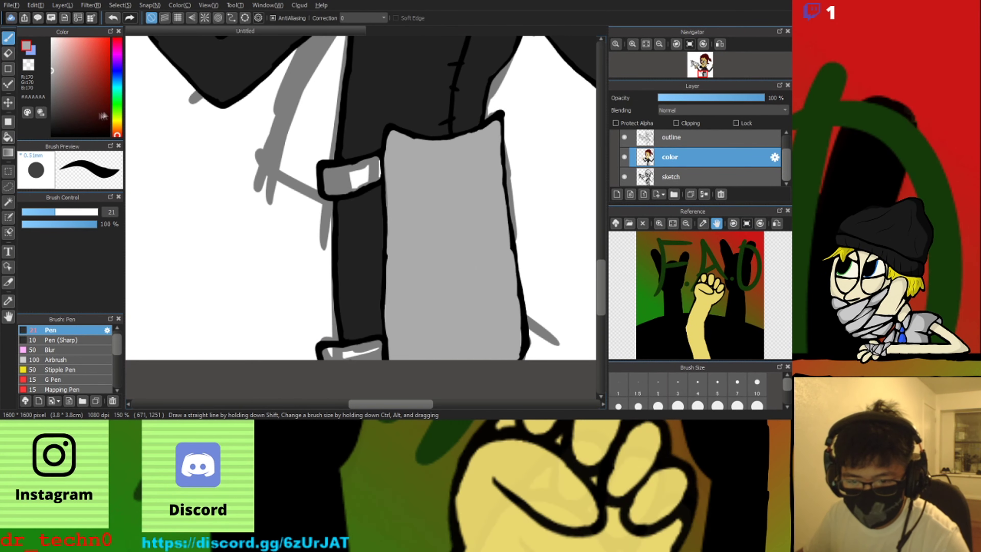
{"action": "left_click", "coordinate": [117, 128]}
{"action": "scroll", "coordinate": [365, 182], "scroll_direction": "up", "scroll_amount": 3}
{"action": "mouse_move", "coordinate": [269, 162]}
{"action": "left_mouse_down"}
{"action": "mouse_move", "coordinate": [271, 208]}
{"action": "mouse_move", "coordinate": [402, 135]}
{"action": "mouse_move", "coordinate": [326, 145]}
{"action": "mouse_move", "coordinate": [340, 163]}
{"action": "left_mouse_up"}
{"action": "key", "text": "ctrl+z"}
{"action": "key", "text": "ctrl+z"}
{"action": "mouse_move", "coordinate": [387, 134]}
{"action": "left_mouse_down"}
{"action": "mouse_move", "coordinate": [306, 197]}
{"action": "mouse_move", "coordinate": [286, 177]}
{"action": "left_mouse_up"}
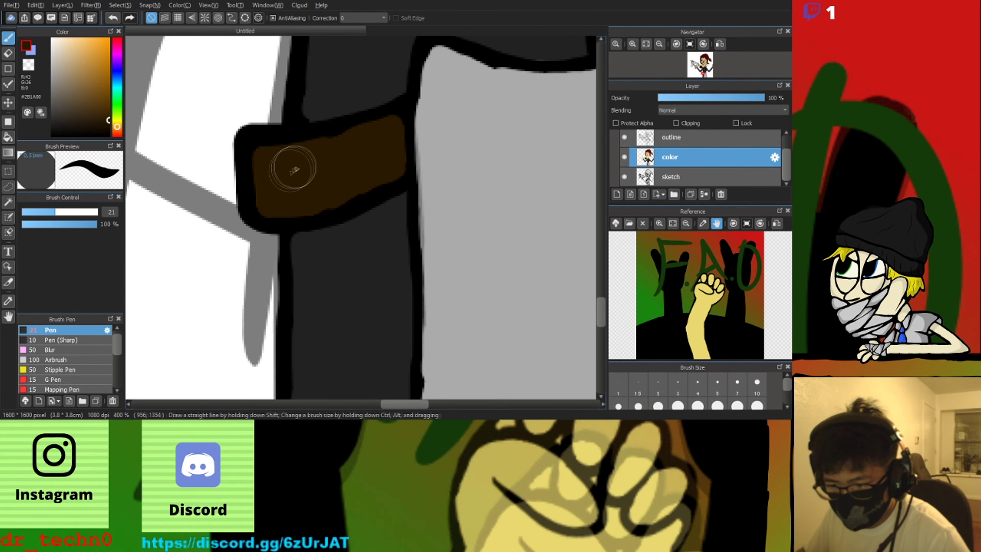
{"action": "scroll", "coordinate": [287, 178], "scroll_direction": "down", "scroll_amount": 4}
{"action": "scroll", "coordinate": [280, 279], "scroll_direction": "up", "scroll_amount": 4}
{"action": "left_click_drag", "start_coordinate": [234, 293], "coordinate": [274, 291]}
Set the pen colour to near-black #141414 and start filling the gun's body, undoing a stray stroke
{"action": "scroll", "coordinate": [274, 291], "scroll_direction": "down", "scroll_amount": 5}
{"action": "scroll", "coordinate": [231, 257], "scroll_direction": "up", "scroll_amount": 2}
{"action": "scroll", "coordinate": [166, 177], "scroll_direction": "up", "scroll_amount": 2}
{"action": "mouse_move", "coordinate": [167, 177]}
{"action": "left_mouse_down"}
{"action": "mouse_move", "coordinate": [270, 278]}
{"action": "mouse_move", "coordinate": [285, 312]}
{"action": "left_mouse_up"}
{"action": "left_click", "coordinate": [53, 129]}
{"action": "scroll", "coordinate": [343, 152], "scroll_direction": "up", "scroll_amount": 1}
{"action": "mouse_move", "coordinate": [330, 124]}
{"action": "left_mouse_down"}
{"action": "mouse_move", "coordinate": [292, 187]}
{"action": "mouse_move", "coordinate": [363, 226]}
{"action": "mouse_move", "coordinate": [294, 192]}
{"action": "left_mouse_up"}
{"action": "key", "text": "ctrl+z"}
{"action": "mouse_move", "coordinate": [359, 196]}
{"action": "left_mouse_down"}
{"action": "mouse_move", "coordinate": [377, 102]}
{"action": "mouse_move", "coordinate": [400, 276]}
{"action": "left_mouse_up"}
{"action": "scroll", "coordinate": [400, 276], "scroll_direction": "up", "scroll_amount": 1}
Continue the near-black fill over the front section of the gun's body above the magazine
{"action": "mouse_move", "coordinate": [256, 178]}
{"action": "left_mouse_down"}
{"action": "mouse_move", "coordinate": [363, 224]}
{"action": "mouse_move", "coordinate": [382, 318]}
{"action": "mouse_move", "coordinate": [348, 301]}
{"action": "mouse_move", "coordinate": [348, 250]}
{"action": "left_mouse_up"}
{"action": "scroll", "coordinate": [338, 216], "scroll_direction": "down", "scroll_amount": 2}
{"action": "scroll", "coordinate": [332, 286], "scroll_direction": "up", "scroll_amount": 2}
{"action": "left_click_drag", "start_coordinate": [305, 302], "coordinate": [384, 189]}
{"action": "scroll", "coordinate": [309, 120], "scroll_direction": "up", "scroll_amount": 1}
{"action": "mouse_move", "coordinate": [290, 118]}
{"action": "left_mouse_down"}
{"action": "mouse_move", "coordinate": [322, 148]}
{"action": "mouse_move", "coordinate": [195, 95]}
{"action": "mouse_move", "coordinate": [301, 107]}
{"action": "left_mouse_up"}
Fill the gun's upper receiver through to its rear end with near-black #141414, undoing the stray strokes
{"action": "scroll", "coordinate": [335, 126], "scroll_direction": "down", "scroll_amount": 4}
{"action": "scroll", "coordinate": [502, 205], "scroll_direction": "up", "scroll_amount": 2}
{"action": "mouse_move", "coordinate": [229, 68]}
{"action": "left_mouse_down"}
{"action": "mouse_move", "coordinate": [366, 130]}
{"action": "mouse_move", "coordinate": [445, 179]}
{"action": "left_mouse_up"}
{"action": "key", "text": "ctrl+z"}
{"action": "left_click_drag", "start_coordinate": [218, 58], "coordinate": [322, 111]}
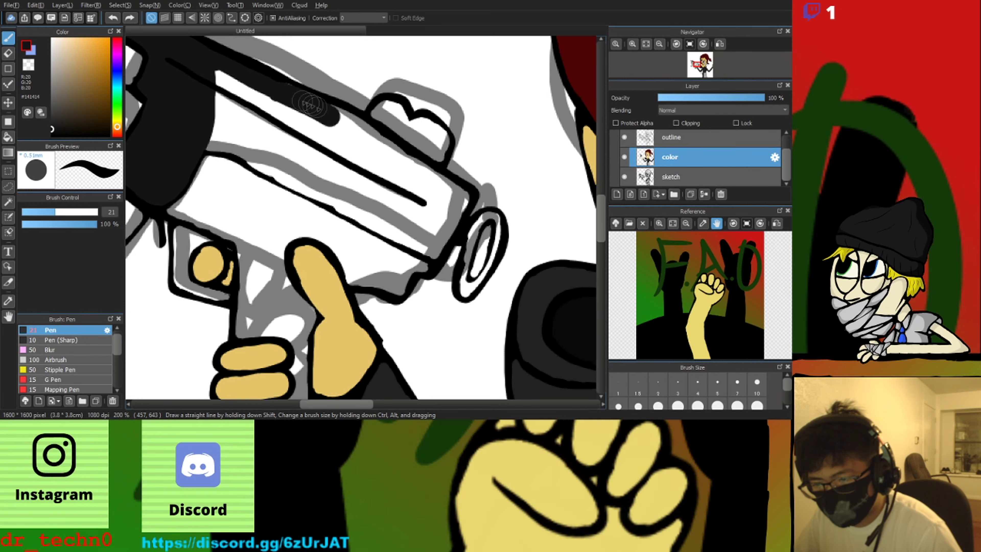
{"action": "mouse_move", "coordinate": [461, 196]}
{"action": "left_mouse_down"}
{"action": "mouse_move", "coordinate": [434, 254]}
{"action": "mouse_move", "coordinate": [220, 145]}
{"action": "mouse_move", "coordinate": [210, 79]}
{"action": "mouse_move", "coordinate": [285, 147]}
{"action": "mouse_move", "coordinate": [314, 146]}
{"action": "mouse_move", "coordinate": [432, 213]}
{"action": "left_mouse_up"}
{"action": "key", "text": "ctrl+z"}
{"action": "key", "text": "ctrl+z"}
{"action": "mouse_move", "coordinate": [196, 147]}
{"action": "left_mouse_down"}
{"action": "mouse_move", "coordinate": [235, 147]}
{"action": "mouse_move", "coordinate": [291, 178]}
{"action": "left_mouse_up"}
{"action": "mouse_move", "coordinate": [432, 251]}
{"action": "left_mouse_down"}
{"action": "mouse_move", "coordinate": [458, 202]}
{"action": "mouse_move", "coordinate": [407, 158]}
{"action": "mouse_move", "coordinate": [283, 95]}
{"action": "mouse_move", "coordinate": [319, 107]}
{"action": "left_mouse_up"}
{"action": "mouse_move", "coordinate": [409, 136]}
{"action": "left_mouse_down"}
{"action": "mouse_move", "coordinate": [394, 158]}
{"action": "mouse_move", "coordinate": [217, 100]}
{"action": "mouse_move", "coordinate": [421, 194]}
{"action": "mouse_move", "coordinate": [307, 173]}
{"action": "left_mouse_up"}
Reduce the brush size to 11.5 and fill the band of the ring at the gun's rear with near-black #141414
{"action": "scroll", "coordinate": [326, 180], "scroll_direction": "down", "scroll_amount": 2}
{"action": "scroll", "coordinate": [406, 210], "scroll_direction": "up", "scroll_amount": 4}
{"action": "mouse_move", "coordinate": [380, 192]}
{"action": "left_mouse_down"}
{"action": "mouse_move", "coordinate": [368, 251]}
{"action": "mouse_move", "coordinate": [372, 308]}
{"action": "mouse_move", "coordinate": [404, 276]}
{"action": "left_mouse_up"}
{"action": "left_click", "coordinate": [38, 212]}
{"action": "key", "text": "ctrl+z"}
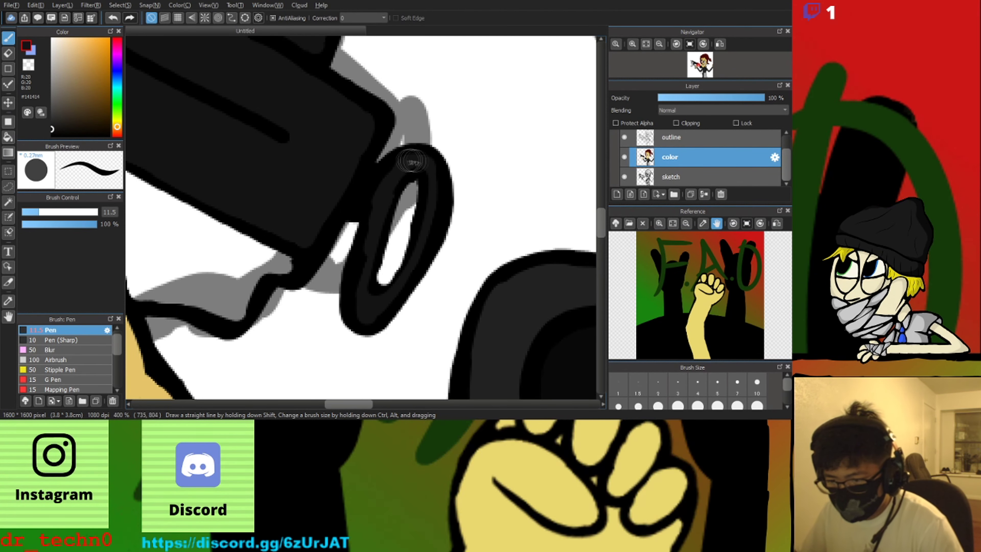
Fill the gun's front sight and barrel with near-black #141414, undoing a stray stroke
{"action": "scroll", "coordinate": [412, 162], "scroll_direction": "down", "scroll_amount": 2}
{"action": "scroll", "coordinate": [194, 139], "scroll_direction": "up", "scroll_amount": 2}
{"action": "left_click_drag", "start_coordinate": [251, 83], "coordinate": [246, 109]}
{"action": "scroll", "coordinate": [266, 116], "scroll_direction": "down", "scroll_amount": 3}
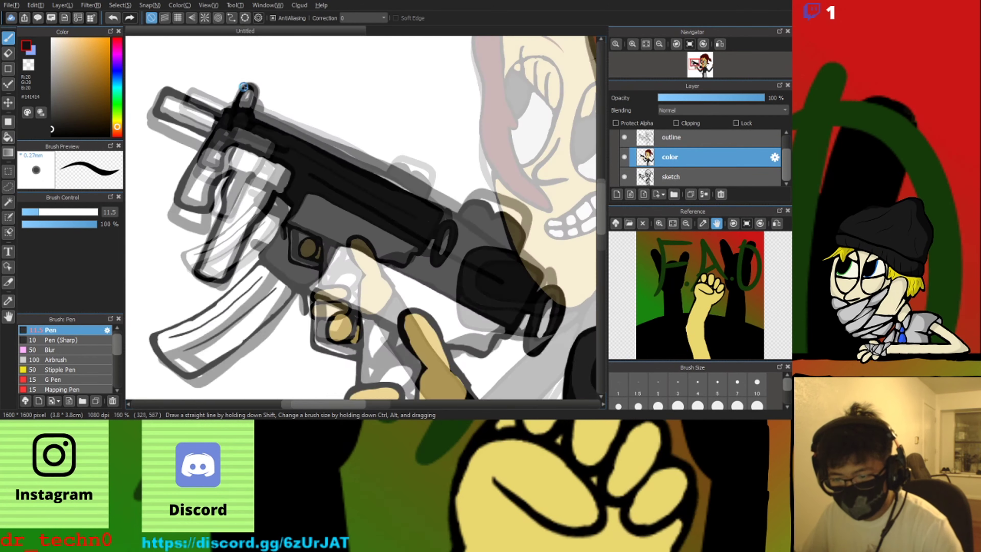
{"action": "scroll", "coordinate": [221, 129], "scroll_direction": "up", "scroll_amount": 3}
{"action": "mouse_move", "coordinate": [264, 167]}
{"action": "left_mouse_down"}
{"action": "mouse_move", "coordinate": [175, 135]}
{"action": "mouse_move", "coordinate": [245, 184]}
{"action": "mouse_move", "coordinate": [201, 232]}
{"action": "mouse_move", "coordinate": [243, 149]}
{"action": "mouse_move", "coordinate": [348, 156]}
{"action": "mouse_move", "coordinate": [374, 205]}
{"action": "mouse_move", "coordinate": [359, 188]}
{"action": "left_mouse_up"}
{"action": "key", "text": "ctrl+z"}
Set the pen colour to dark grey #2C2C2C and fill the gun's foregrip beneath the barrel
{"action": "scroll", "coordinate": [245, 183], "scroll_direction": "down", "scroll_amount": 3}
{"action": "scroll", "coordinate": [299, 292], "scroll_direction": "up", "scroll_amount": 1}
{"action": "left_click", "coordinate": [50, 121]}
{"action": "scroll", "coordinate": [215, 175], "scroll_direction": "up", "scroll_amount": 2}
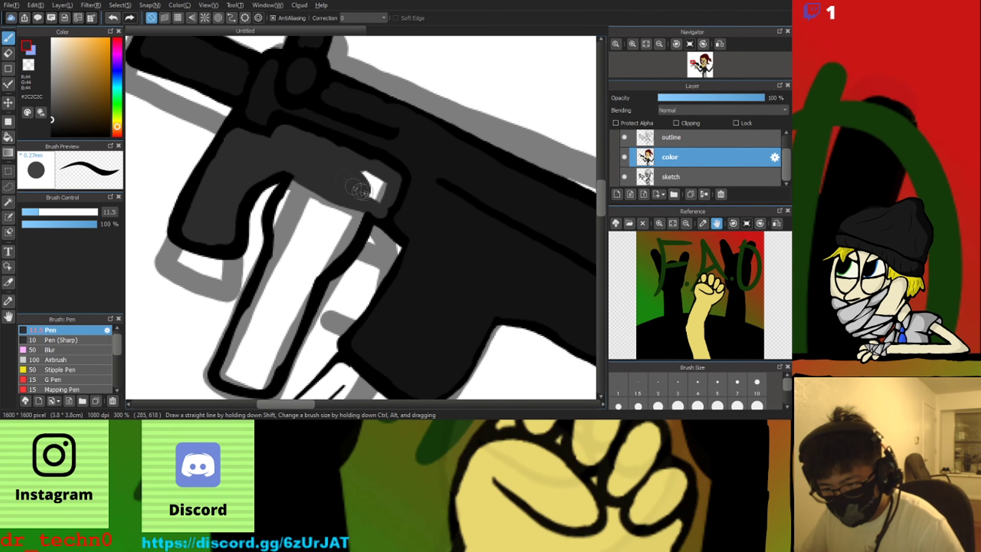
{"action": "scroll", "coordinate": [369, 179], "scroll_direction": "up", "scroll_amount": 1}
{"action": "mouse_move", "coordinate": [288, 143]}
{"action": "left_mouse_down"}
{"action": "mouse_move", "coordinate": [228, 322]}
{"action": "mouse_move", "coordinate": [292, 317]}
{"action": "mouse_move", "coordinate": [339, 163]}
{"action": "mouse_move", "coordinate": [328, 233]}
{"action": "mouse_move", "coordinate": [236, 363]}
{"action": "mouse_move", "coordinate": [270, 313]}
{"action": "left_mouse_up"}
Edge the top of the gun's lower receiver and fill its rear part behind the thumb with dark grey #2C2C2C
{"action": "scroll", "coordinate": [270, 324], "scroll_direction": "down", "scroll_amount": 6}
{"action": "scroll", "coordinate": [307, 332], "scroll_direction": "up", "scroll_amount": 5}
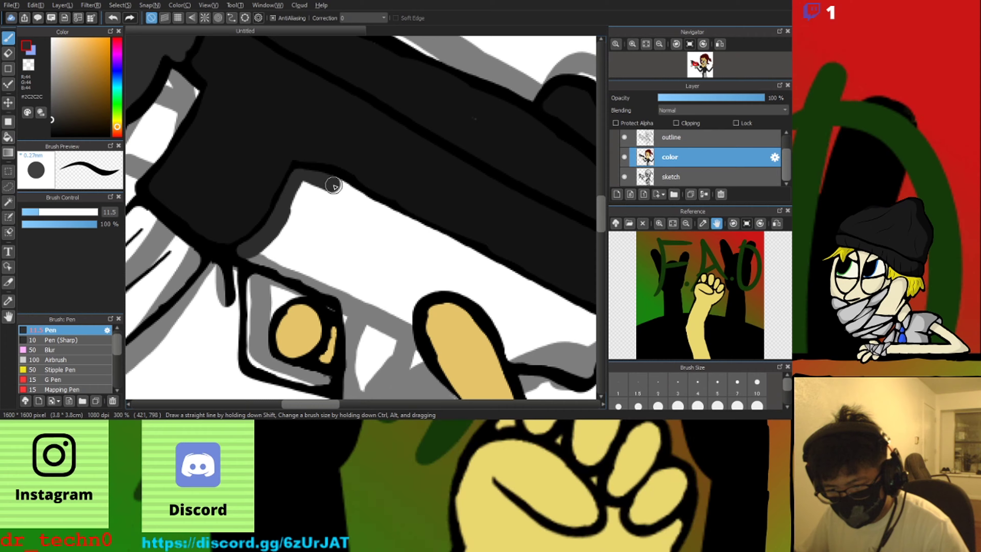
{"action": "left_click_drag", "start_coordinate": [384, 214], "coordinate": [597, 333]}
{"action": "scroll", "coordinate": [591, 329], "scroll_direction": "down", "scroll_amount": 5}
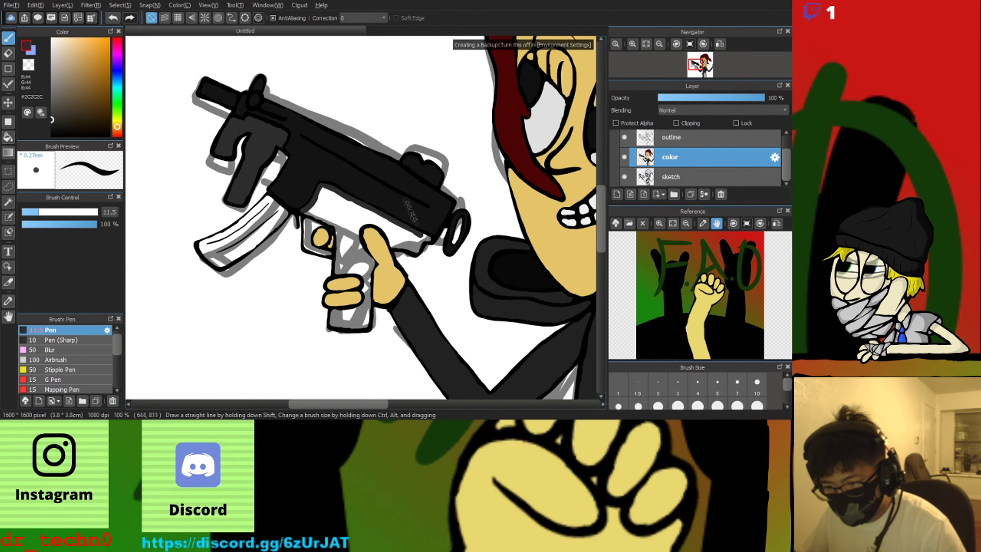
{"action": "scroll", "coordinate": [389, 229], "scroll_direction": "up", "scroll_amount": 4}
{"action": "scroll", "coordinate": [389, 229], "scroll_direction": "up", "scroll_amount": 1}
{"action": "mouse_move", "coordinate": [421, 210]}
{"action": "left_mouse_down"}
{"action": "mouse_move", "coordinate": [279, 236]}
{"action": "mouse_move", "coordinate": [230, 154]}
{"action": "mouse_move", "coordinate": [369, 226]}
{"action": "mouse_move", "coordinate": [252, 198]}
{"action": "mouse_move", "coordinate": [253, 180]}
{"action": "left_mouse_up"}
{"action": "scroll", "coordinate": [228, 154], "scroll_direction": "down", "scroll_amount": 4}
{"action": "scroll", "coordinate": [174, 150], "scroll_direction": "up", "scroll_amount": 3}
{"action": "scroll", "coordinate": [167, 135], "scroll_direction": "down", "scroll_amount": 3}
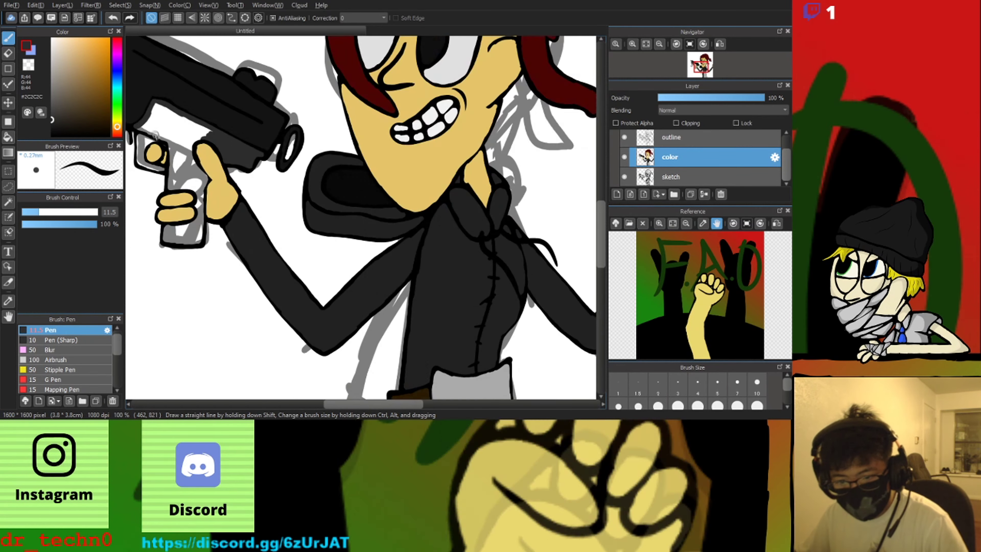
Fill the gun's lower receiver above the trigger and thumb with dark grey #2C2C2C
{"action": "scroll", "coordinate": [142, 129], "scroll_direction": "up", "scroll_amount": 5}
{"action": "left_click_drag", "start_coordinate": [141, 130], "coordinate": [311, 209]}
{"action": "scroll", "coordinate": [297, 187], "scroll_direction": "down", "scroll_amount": 2}
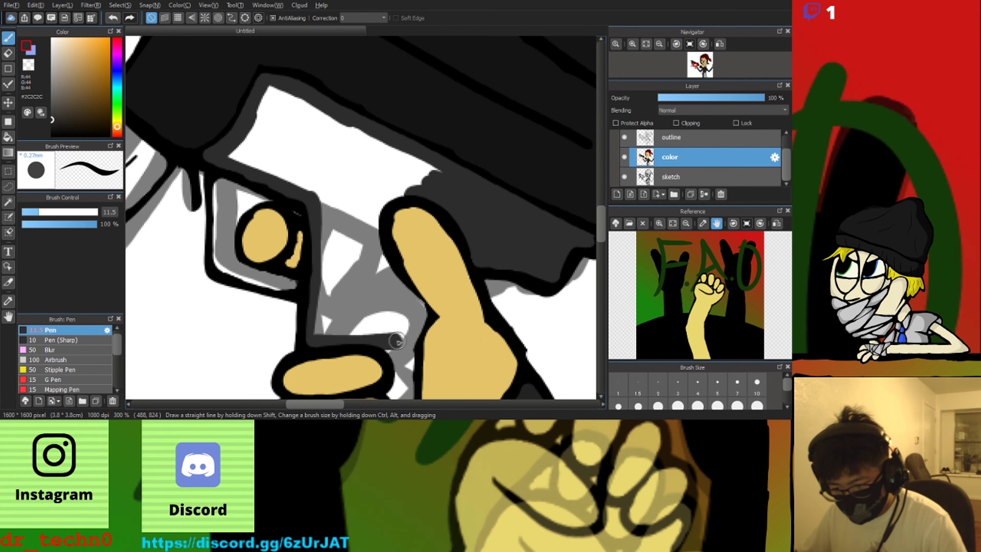
{"action": "mouse_move", "coordinate": [396, 180]}
{"action": "left_mouse_down"}
{"action": "mouse_move", "coordinate": [328, 124]}
{"action": "mouse_move", "coordinate": [266, 100]}
{"action": "mouse_move", "coordinate": [273, 133]}
{"action": "left_mouse_up"}
{"action": "mouse_move", "coordinate": [311, 192]}
{"action": "left_mouse_down"}
{"action": "mouse_move", "coordinate": [329, 236]}
{"action": "mouse_move", "coordinate": [354, 232]}
{"action": "left_mouse_up"}
Fill the pistol grip around and below the fingers with dark grey #2C2C2C
{"action": "scroll", "coordinate": [370, 238], "scroll_direction": "down", "scroll_amount": 2}
{"action": "scroll", "coordinate": [379, 284], "scroll_direction": "up", "scroll_amount": 3}
{"action": "mouse_move", "coordinate": [291, 264]}
{"action": "left_mouse_down"}
{"action": "mouse_move", "coordinate": [312, 197]}
{"action": "mouse_move", "coordinate": [340, 168]}
{"action": "mouse_move", "coordinate": [390, 266]}
{"action": "left_mouse_up"}
{"action": "scroll", "coordinate": [394, 271], "scroll_direction": "down", "scroll_amount": 3}
{"action": "scroll", "coordinate": [394, 300], "scroll_direction": "up", "scroll_amount": 4}
{"action": "mouse_move", "coordinate": [390, 201]}
{"action": "left_mouse_down"}
{"action": "mouse_move", "coordinate": [394, 347]}
{"action": "mouse_move", "coordinate": [409, 208]}
{"action": "left_mouse_up"}
{"action": "scroll", "coordinate": [419, 163], "scroll_direction": "down", "scroll_amount": 2}
{"action": "scroll", "coordinate": [381, 348], "scroll_direction": "up", "scroll_amount": 1}
{"action": "mouse_move", "coordinate": [297, 232]}
{"action": "left_mouse_down"}
{"action": "mouse_move", "coordinate": [386, 220]}
{"action": "mouse_move", "coordinate": [425, 240]}
{"action": "mouse_move", "coordinate": [301, 271]}
{"action": "mouse_move", "coordinate": [390, 224]}
{"action": "left_mouse_up"}
{"action": "scroll", "coordinate": [373, 241], "scroll_direction": "down", "scroll_amount": 4}
{"action": "scroll", "coordinate": [363, 242], "scroll_direction": "up", "scroll_amount": 2}
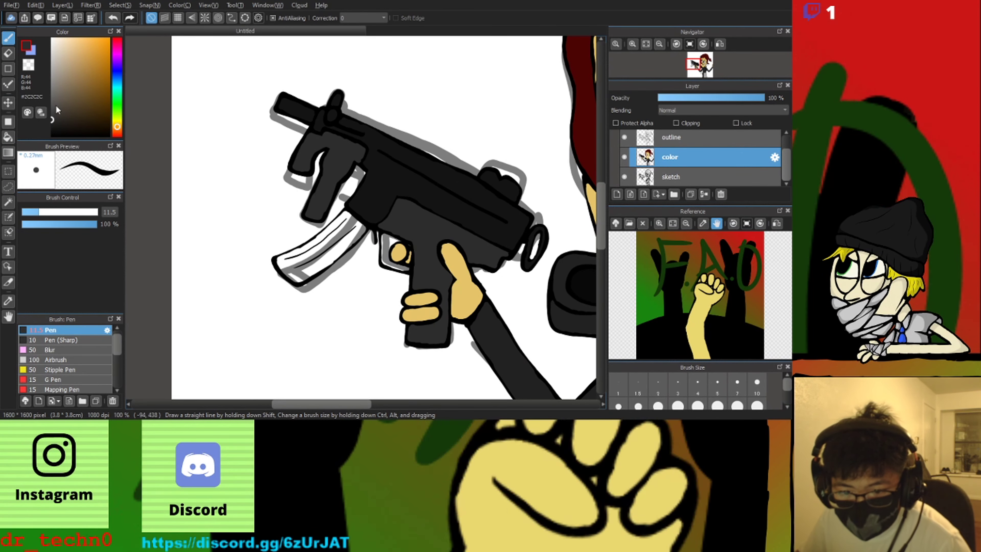
Fill the gun's curved magazine with grey #555555, raising the brush size to 36
{"action": "left_click", "coordinate": [52, 104]}
{"action": "scroll", "coordinate": [282, 269], "scroll_direction": "up", "scroll_amount": 1}
{"action": "mouse_move", "coordinate": [317, 236]}
{"action": "left_mouse_down"}
{"action": "mouse_move", "coordinate": [267, 254]}
{"action": "mouse_move", "coordinate": [326, 340]}
{"action": "mouse_move", "coordinate": [392, 317]}
{"action": "mouse_move", "coordinate": [482, 259]}
{"action": "mouse_move", "coordinate": [588, 147]}
{"action": "mouse_move", "coordinate": [482, 66]}
{"action": "left_mouse_up"}
{"action": "scroll", "coordinate": [298, 243], "scroll_direction": "up", "scroll_amount": 2}
{"action": "scroll", "coordinate": [578, 149], "scroll_direction": "down", "scroll_amount": 2}
{"action": "scroll", "coordinate": [579, 150], "scroll_direction": "up", "scroll_amount": 3}
{"action": "scroll", "coordinate": [484, 81], "scroll_direction": "down", "scroll_amount": 1}
{"action": "scroll", "coordinate": [513, 86], "scroll_direction": "down", "scroll_amount": 1}
{"action": "left_click", "coordinate": [69, 212]}
{"action": "mouse_move", "coordinate": [328, 199]}
{"action": "left_mouse_down"}
{"action": "mouse_move", "coordinate": [386, 181]}
{"action": "mouse_move", "coordinate": [526, 92]}
{"action": "left_mouse_up"}
{"action": "scroll", "coordinate": [479, 157], "scroll_direction": "down", "scroll_amount": 5}
{"action": "scroll", "coordinate": [479, 156], "scroll_direction": "up", "scroll_amount": 2}
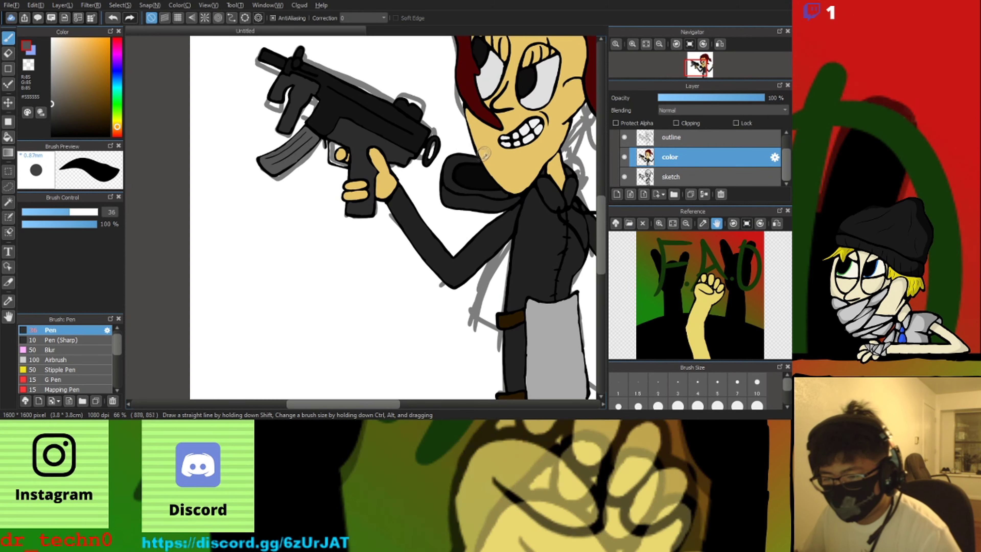
Sample the gun body's near-black #141414 and return to the brush
{"action": "scroll", "coordinate": [389, 146], "scroll_direction": "down", "scroll_amount": 2}
{"action": "scroll", "coordinate": [388, 166], "scroll_direction": "up", "scroll_amount": 4}
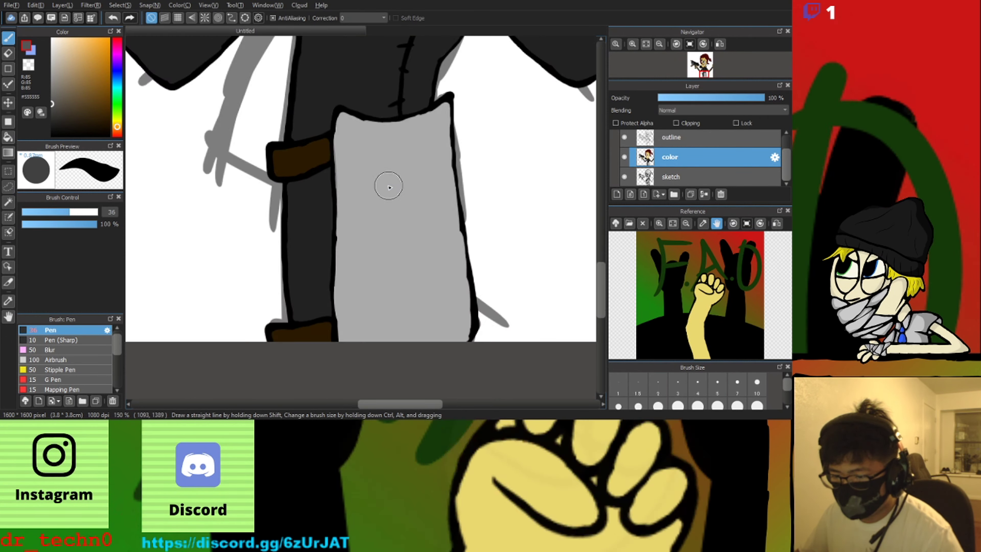
{"action": "scroll", "coordinate": [387, 184], "scroll_direction": "down", "scroll_amount": 4}
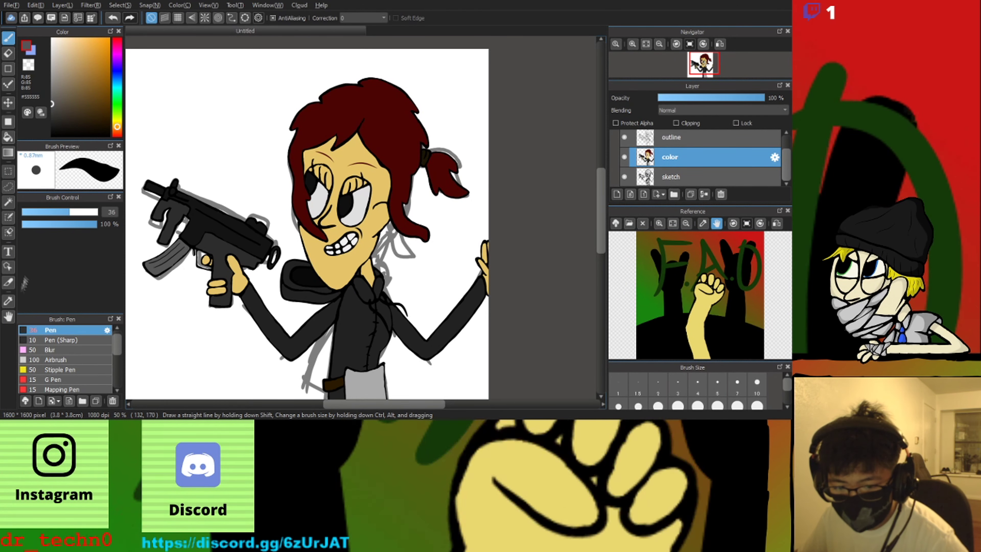
{"action": "key", "text": "i"}
{"action": "scroll", "coordinate": [387, 174], "scroll_direction": "down", "scroll_amount": 2}
{"action": "scroll", "coordinate": [287, 201], "scroll_direction": "up", "scroll_amount": 5}
{"action": "left_click", "coordinate": [151, 162]}
{"action": "left_click", "coordinate": [8, 38]}
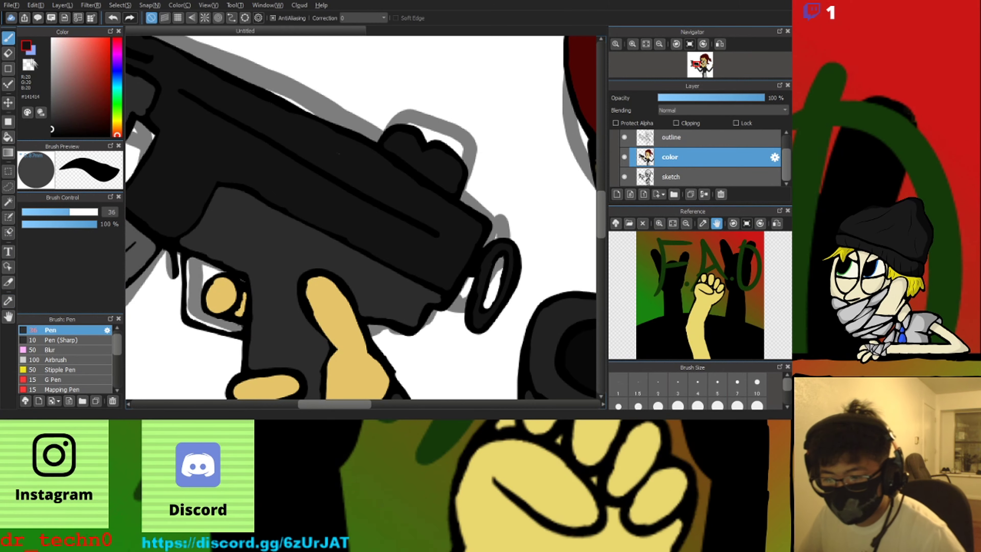
{"action": "scroll", "coordinate": [327, 157], "scroll_direction": "down", "scroll_amount": 4}
{"action": "scroll", "coordinate": [327, 156], "scroll_direction": "up", "scroll_amount": 1}
{"action": "scroll", "coordinate": [328, 156], "scroll_direction": "down", "scroll_amount": 1}
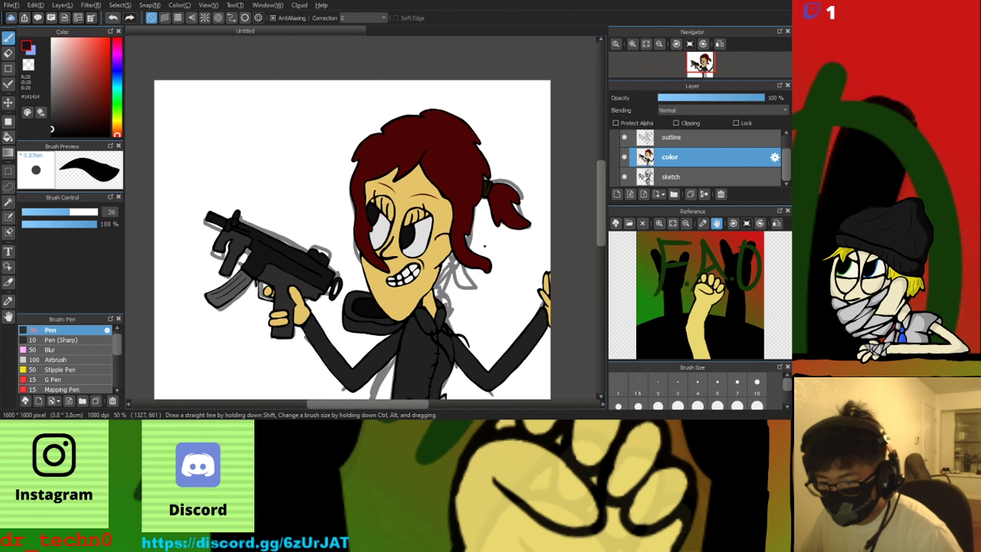
Add a layer named details above the color layer, and choose the Pen (Sharp) brush at size 10 with dark red #3A0303
{"action": "left_click", "coordinate": [672, 176]}
{"action": "left_click", "coordinate": [630, 194]}
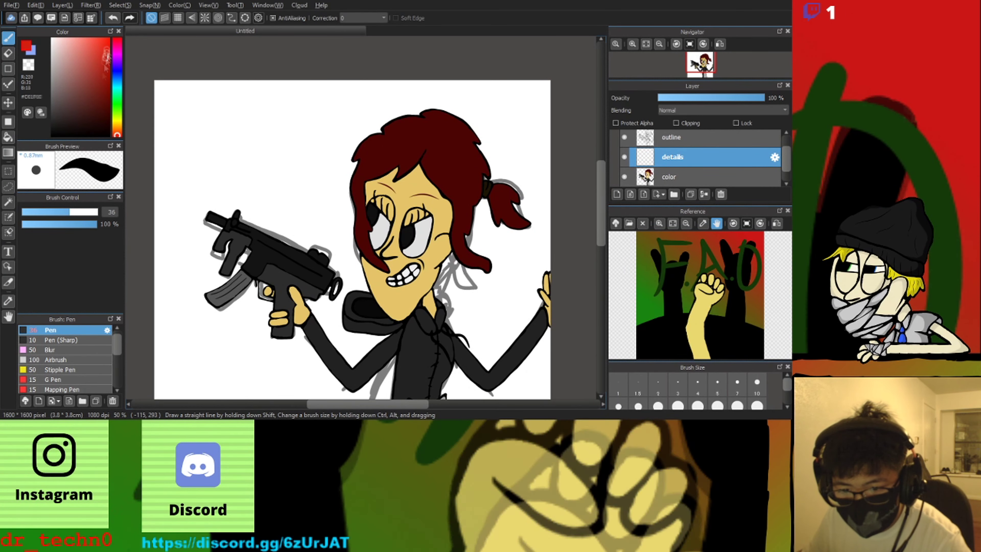
{"action": "left_click_drag", "start_coordinate": [107, 50], "coordinate": [52, 136]}
{"action": "left_click", "coordinate": [63, 340]}
{"action": "scroll", "coordinate": [500, 168], "scroll_direction": "up", "scroll_amount": 3}
{"action": "key", "text": "i"}
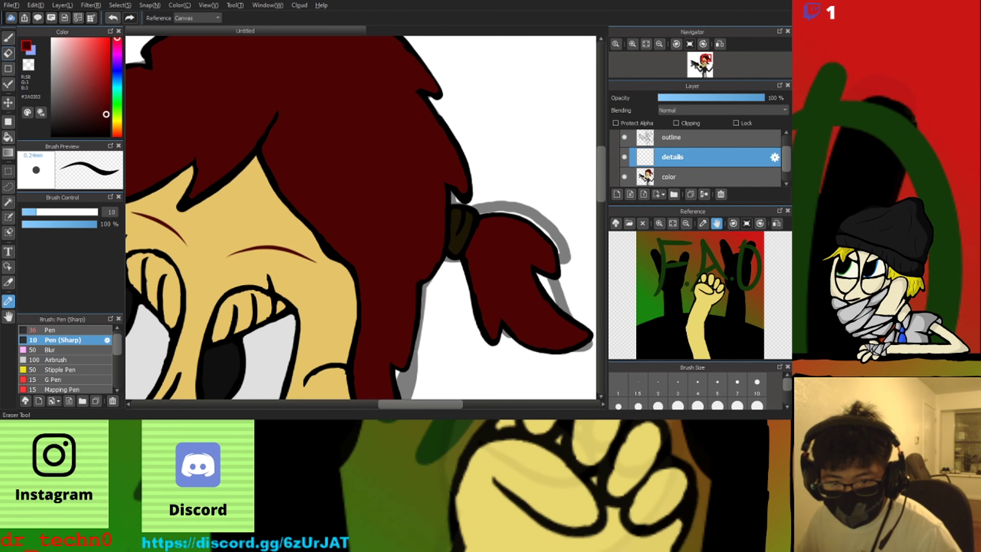
{"action": "key", "text": "b"}
Draw thin dark red strand lines along the back of the hair and through the ponytail
{"action": "scroll", "coordinate": [367, 120], "scroll_direction": "down", "scroll_amount": 3}
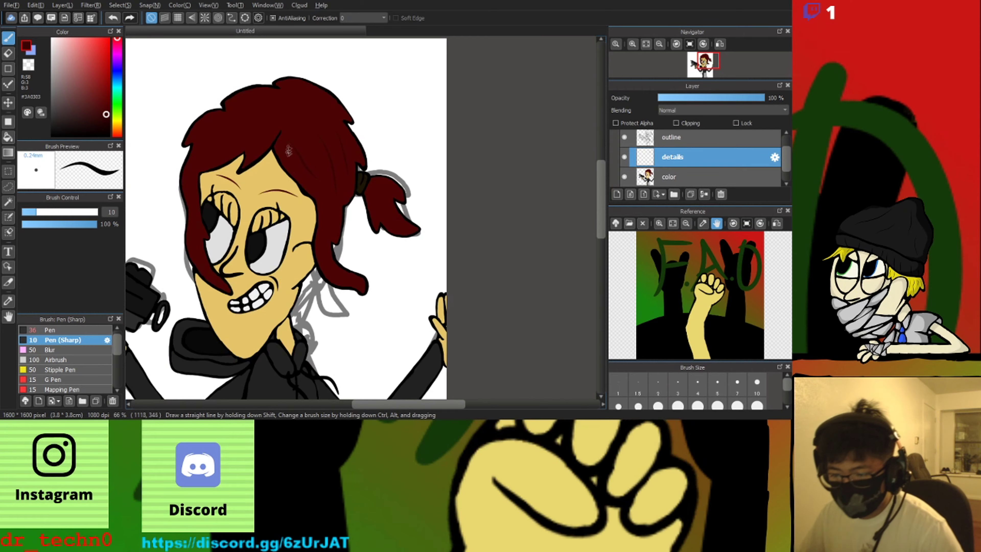
{"action": "scroll", "coordinate": [321, 116], "scroll_direction": "up", "scroll_amount": 3}
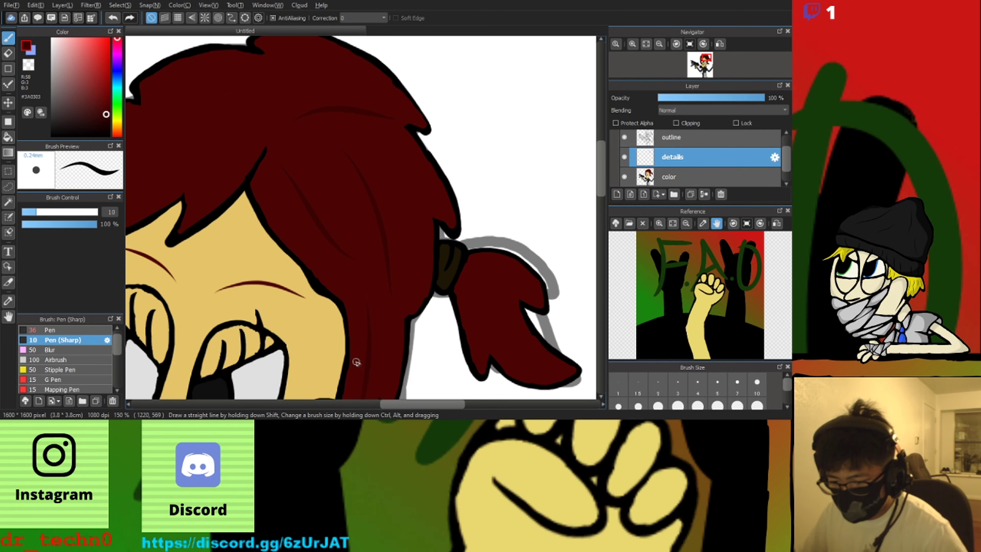
{"action": "scroll", "coordinate": [393, 174], "scroll_direction": "down", "scroll_amount": 3}
{"action": "scroll", "coordinate": [416, 270], "scroll_direction": "up", "scroll_amount": 4}
{"action": "scroll", "coordinate": [329, 259], "scroll_direction": "down", "scroll_amount": 3}
{"action": "scroll", "coordinate": [344, 166], "scroll_direction": "up", "scroll_amount": 3}
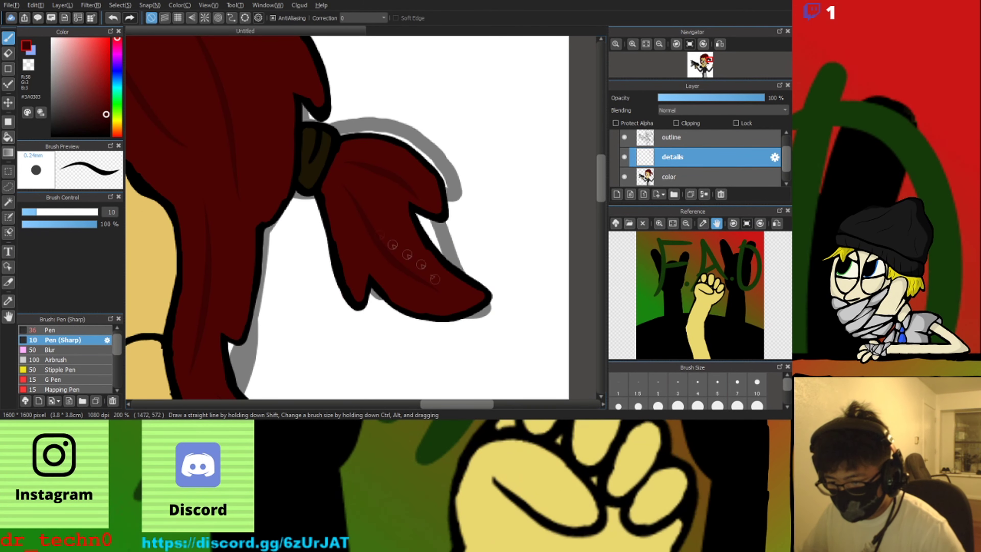
{"action": "scroll", "coordinate": [407, 255], "scroll_direction": "down", "scroll_amount": 3}
{"action": "scroll", "coordinate": [305, 163], "scroll_direction": "up", "scroll_amount": 3}
Draw curved dark red strand lines over the crown and down the fringe
{"action": "scroll", "coordinate": [326, 95], "scroll_direction": "down", "scroll_amount": 1}
{"action": "scroll", "coordinate": [210, 143], "scroll_direction": "up", "scroll_amount": 1}
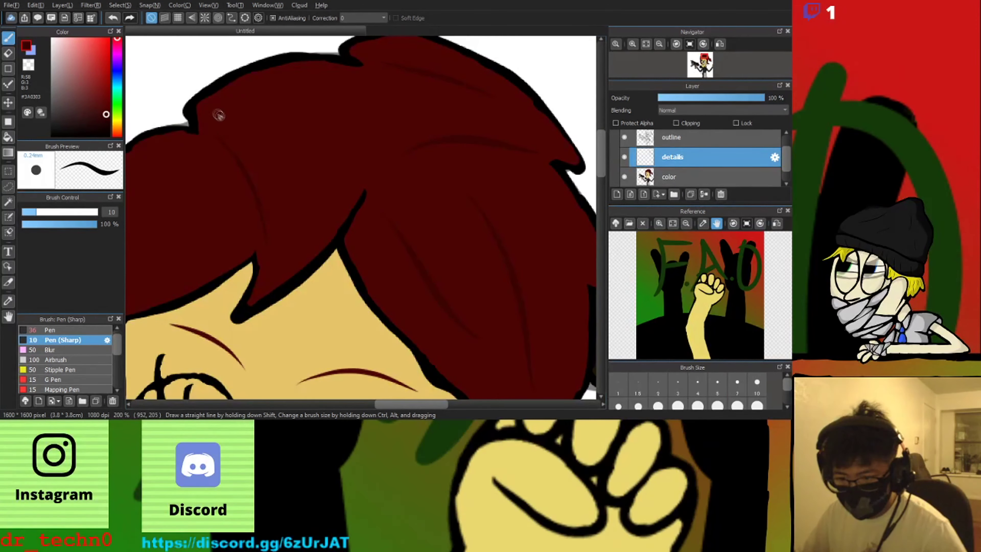
{"action": "scroll", "coordinate": [331, 188], "scroll_direction": "down", "scroll_amount": 1}
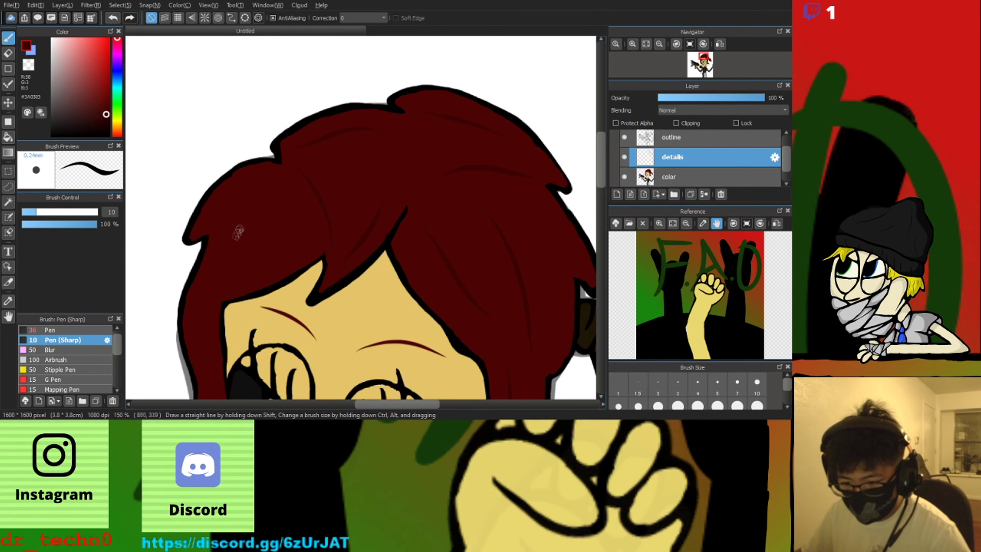
{"action": "scroll", "coordinate": [278, 201], "scroll_direction": "up", "scroll_amount": 1}
{"action": "scroll", "coordinate": [220, 290], "scroll_direction": "down", "scroll_amount": 2}
{"action": "scroll", "coordinate": [210, 200], "scroll_direction": "up", "scroll_amount": 1}
{"action": "scroll", "coordinate": [286, 139], "scroll_direction": "down", "scroll_amount": 1}
Add more strand lines to the front and top of the hair, tidying them with the eraser
{"action": "scroll", "coordinate": [286, 139], "scroll_direction": "up", "scroll_amount": 1}
{"action": "scroll", "coordinate": [286, 139], "scroll_direction": "down", "scroll_amount": 2}
{"action": "scroll", "coordinate": [280, 121], "scroll_direction": "up", "scroll_amount": 2}
{"action": "scroll", "coordinate": [286, 138], "scroll_direction": "down", "scroll_amount": 3}
{"action": "scroll", "coordinate": [286, 139], "scroll_direction": "up", "scroll_amount": 3}
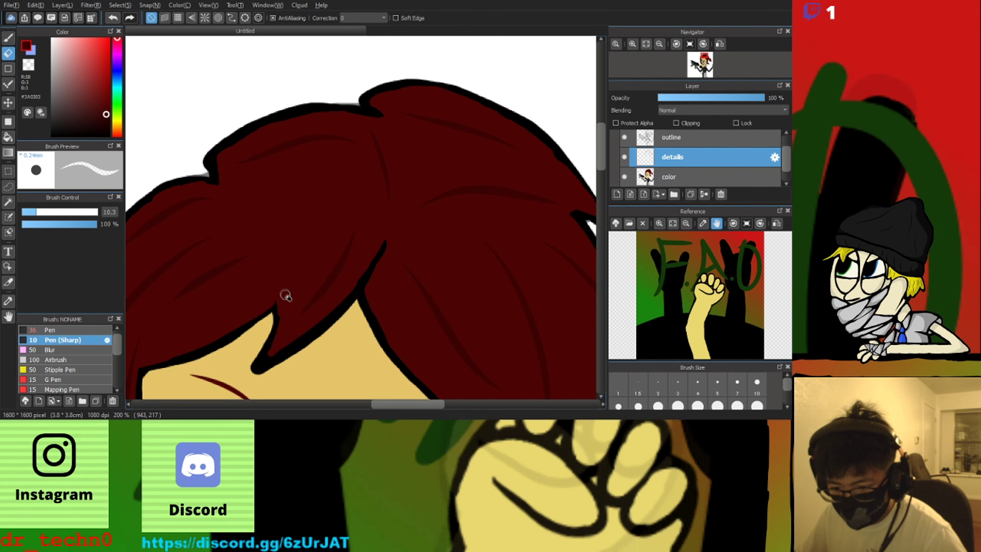
{"action": "scroll", "coordinate": [363, 198], "scroll_direction": "down", "scroll_amount": 2}
{"action": "scroll", "coordinate": [259, 147], "scroll_direction": "up", "scroll_amount": 1}
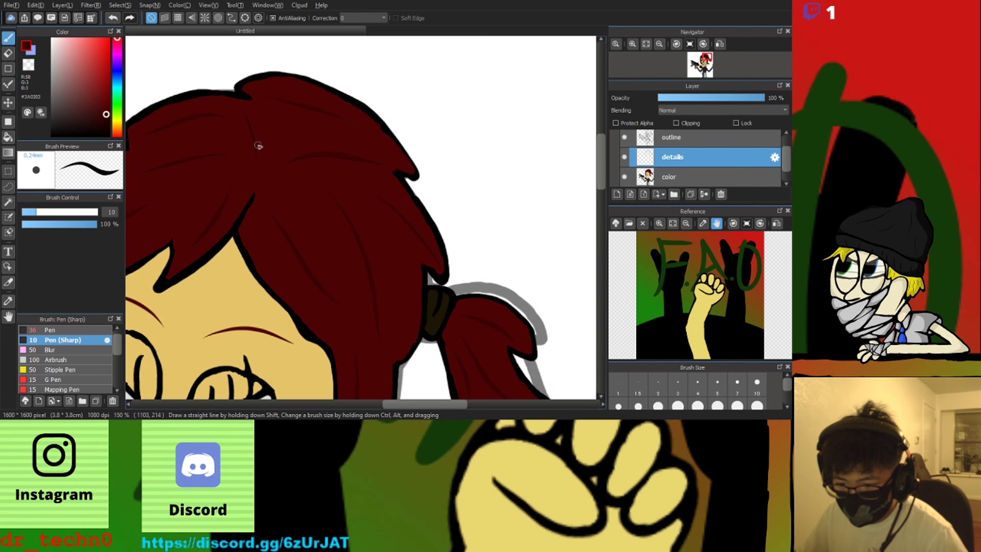
Draw a thin curved black fold line across the waist of the dark jacket on the details layer
{"action": "scroll", "coordinate": [258, 147], "scroll_direction": "down", "scroll_amount": 3}
{"action": "scroll", "coordinate": [270, 215], "scroll_direction": "up", "scroll_amount": 2}
{"action": "scroll", "coordinate": [270, 215], "scroll_direction": "down", "scroll_amount": 2}
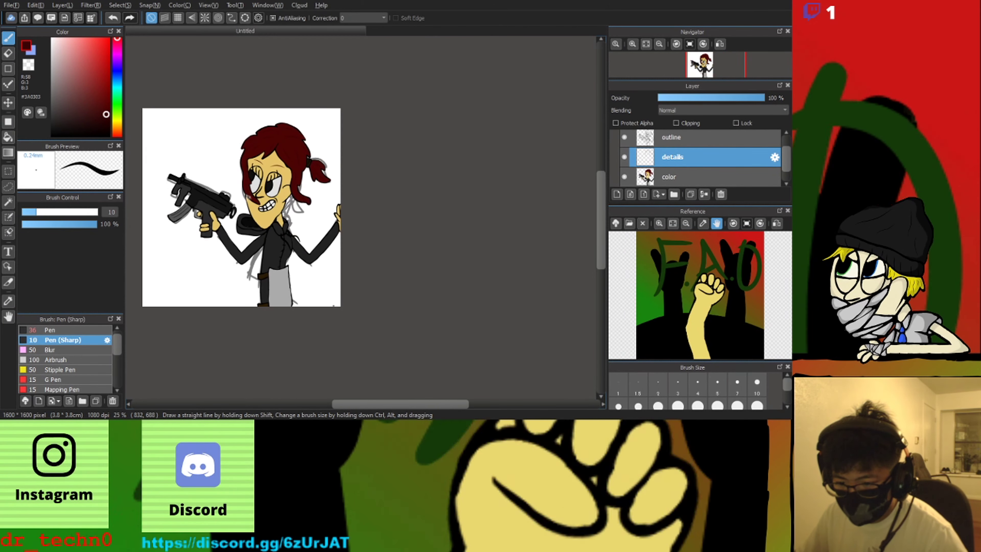
{"action": "scroll", "coordinate": [248, 208], "scroll_direction": "up", "scroll_amount": 3}
{"action": "scroll", "coordinate": [229, 213], "scroll_direction": "down", "scroll_amount": 1}
{"action": "scroll", "coordinate": [229, 213], "scroll_direction": "up", "scroll_amount": 3}
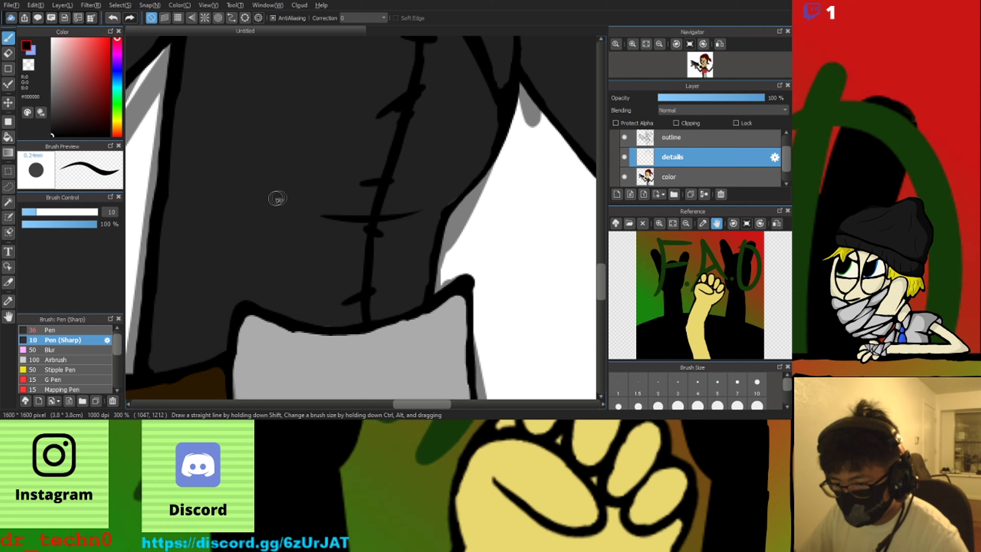
{"action": "scroll", "coordinate": [275, 197], "scroll_direction": "down", "scroll_amount": 3}
{"action": "scroll", "coordinate": [305, 82], "scroll_direction": "up", "scroll_amount": 3}
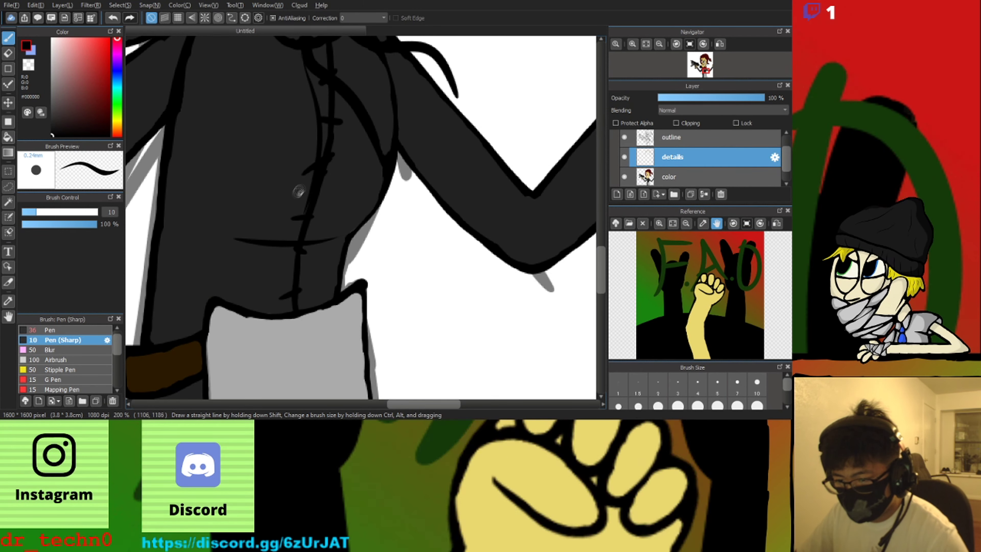
Try short black fold lines above the belt strap and inside the elbow of the raised arm, undoing the elbow stroke
{"action": "scroll", "coordinate": [299, 191], "scroll_direction": "down", "scroll_amount": 3}
{"action": "scroll", "coordinate": [286, 219], "scroll_direction": "up", "scroll_amount": 3}
{"action": "scroll", "coordinate": [297, 147], "scroll_direction": "down", "scroll_amount": 2}
{"action": "scroll", "coordinate": [300, 184], "scroll_direction": "up", "scroll_amount": 2}
{"action": "left_click_drag", "start_coordinate": [156, 191], "coordinate": [180, 193]}
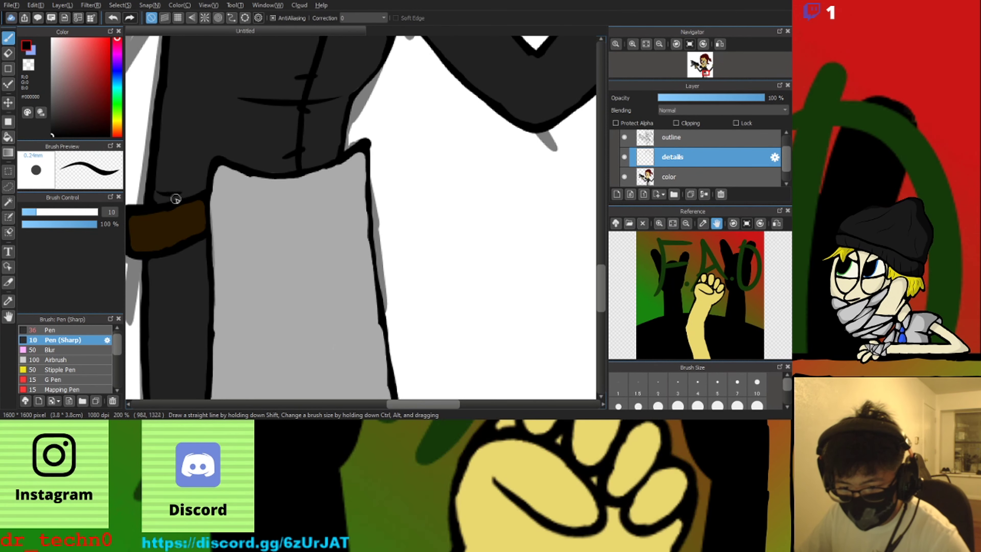
{"action": "scroll", "coordinate": [175, 180], "scroll_direction": "down", "scroll_amount": 2}
{"action": "scroll", "coordinate": [259, 144], "scroll_direction": "up", "scroll_amount": 3}
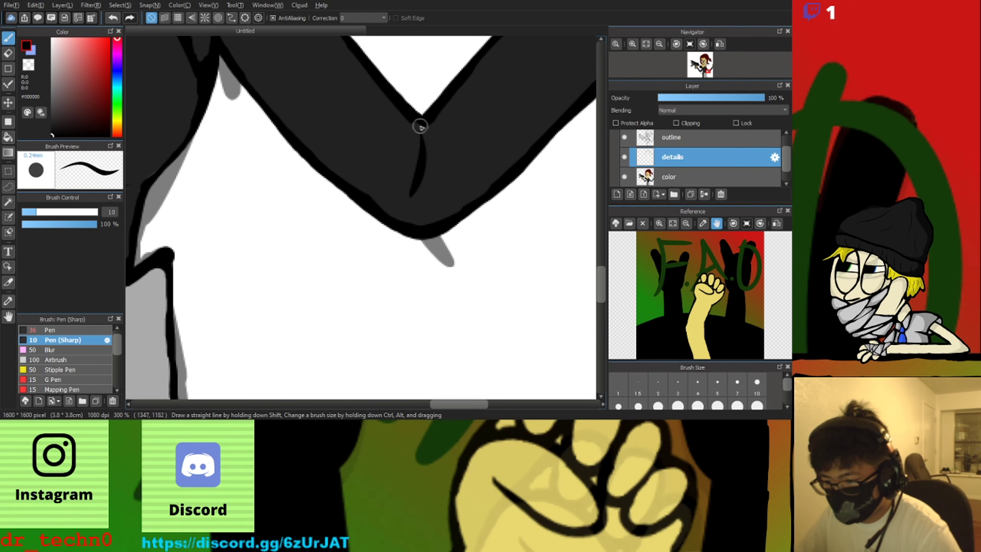
{"action": "key", "text": "ctrl+z"}
Draw black fold lines along the side edge, upper hem and upper corner of the grey cloth hanging from the waist
{"action": "scroll", "coordinate": [382, 154], "scroll_direction": "down", "scroll_amount": 5}
{"action": "scroll", "coordinate": [319, 246], "scroll_direction": "up", "scroll_amount": 3}
{"action": "left_click_drag", "start_coordinate": [325, 254], "coordinate": [308, 78]}
{"action": "scroll", "coordinate": [290, 89], "scroll_direction": "down", "scroll_amount": 2}
{"action": "scroll", "coordinate": [298, 74], "scroll_direction": "up", "scroll_amount": 3}
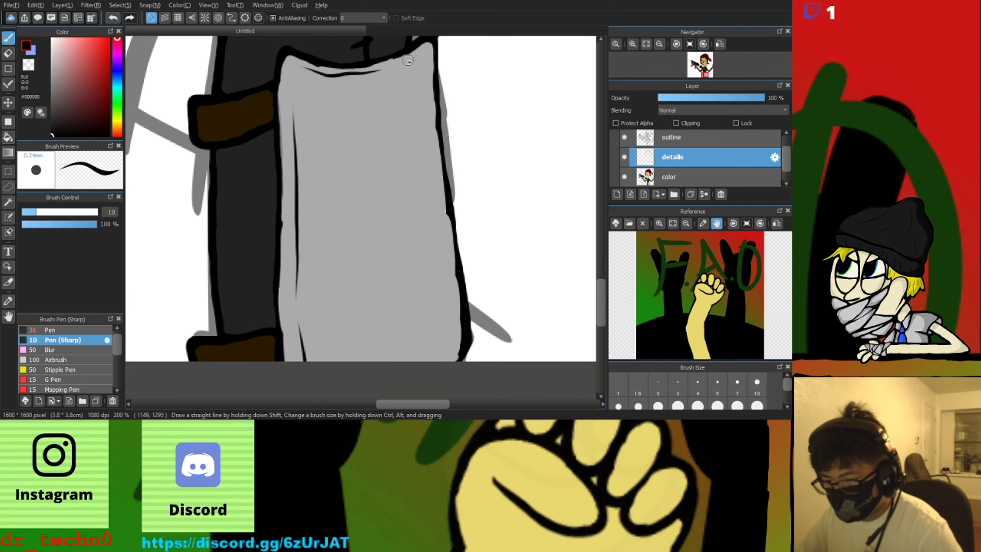
{"action": "scroll", "coordinate": [328, 159], "scroll_direction": "down", "scroll_amount": 2}
Draw black groove lines across the gun's foregrip and short ridge lines on its rear sight
{"action": "scroll", "coordinate": [162, 164], "scroll_direction": "up", "scroll_amount": 1}
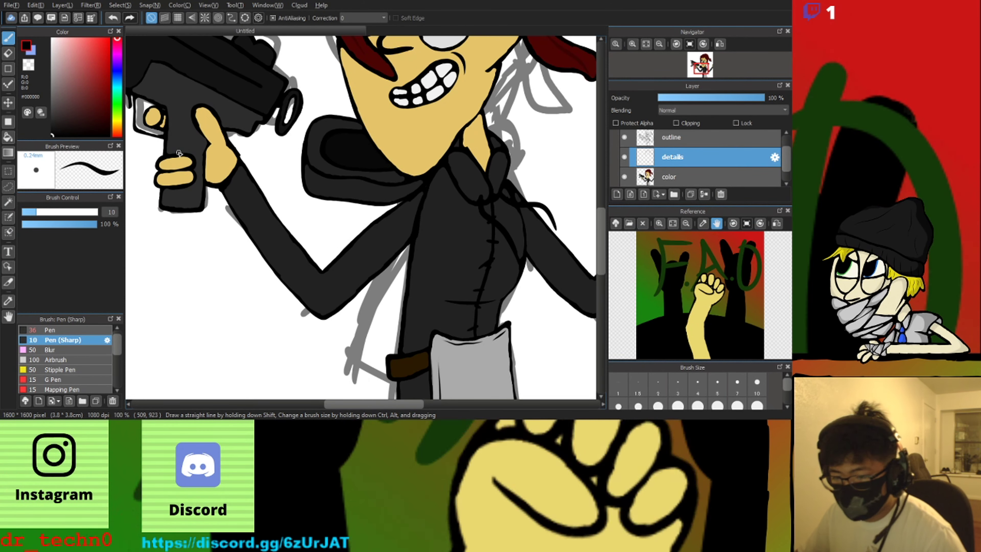
{"action": "scroll", "coordinate": [178, 153], "scroll_direction": "down", "scroll_amount": 1}
{"action": "scroll", "coordinate": [270, 232], "scroll_direction": "up", "scroll_amount": 3}
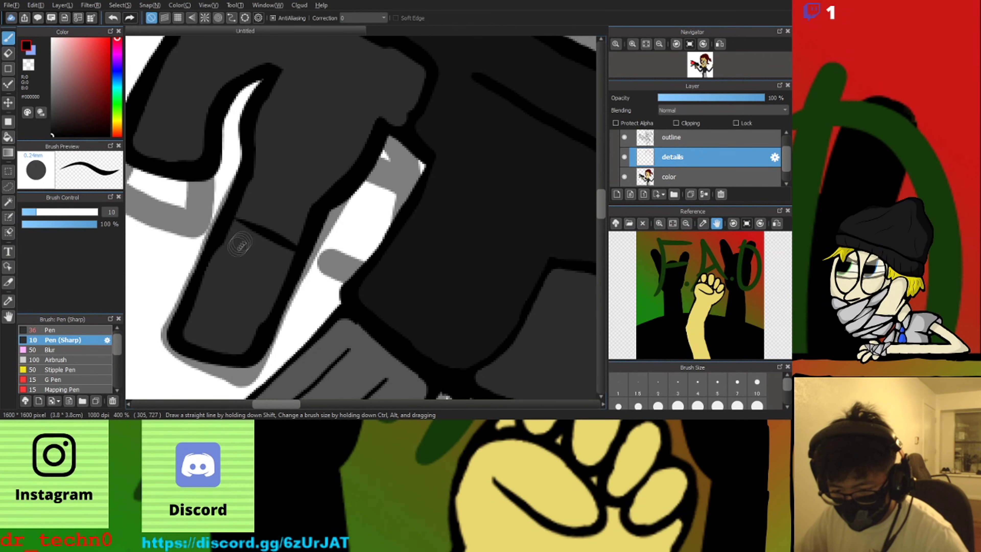
{"action": "left_click_drag", "start_coordinate": [213, 262], "coordinate": [281, 296]}
{"action": "scroll", "coordinate": [233, 286], "scroll_direction": "down", "scroll_amount": 2}
{"action": "scroll", "coordinate": [293, 232], "scroll_direction": "up", "scroll_amount": 2}
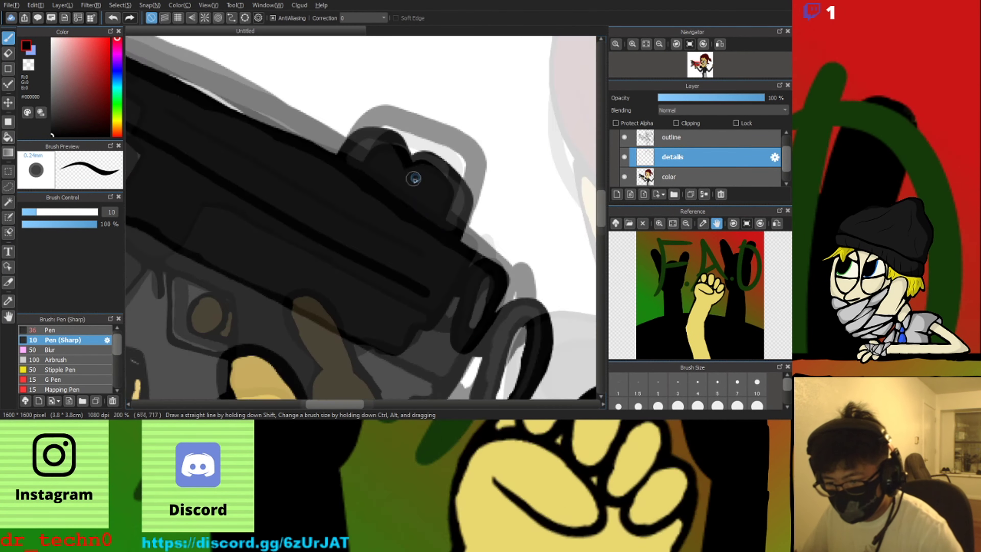
{"action": "scroll", "coordinate": [325, 218], "scroll_direction": "down", "scroll_amount": 1}
{"action": "scroll", "coordinate": [324, 219], "scroll_direction": "up", "scroll_amount": 1}
{"action": "scroll", "coordinate": [361, 212], "scroll_direction": "down", "scroll_amount": 3}
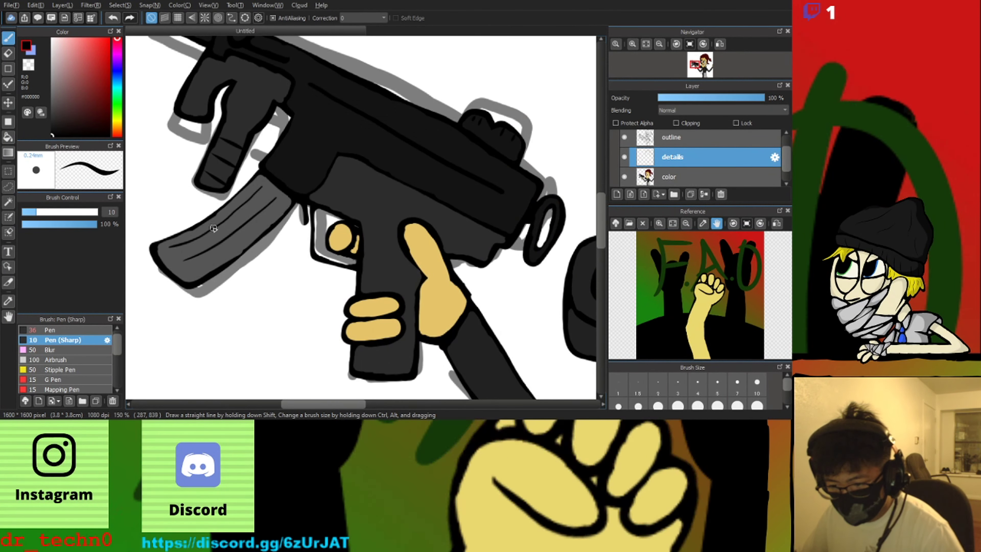
Try short black fold lines on the dark clothing around the belt strap, undoing the unwanted stroke
{"action": "scroll", "coordinate": [306, 282], "scroll_direction": "up", "scroll_amount": 5}
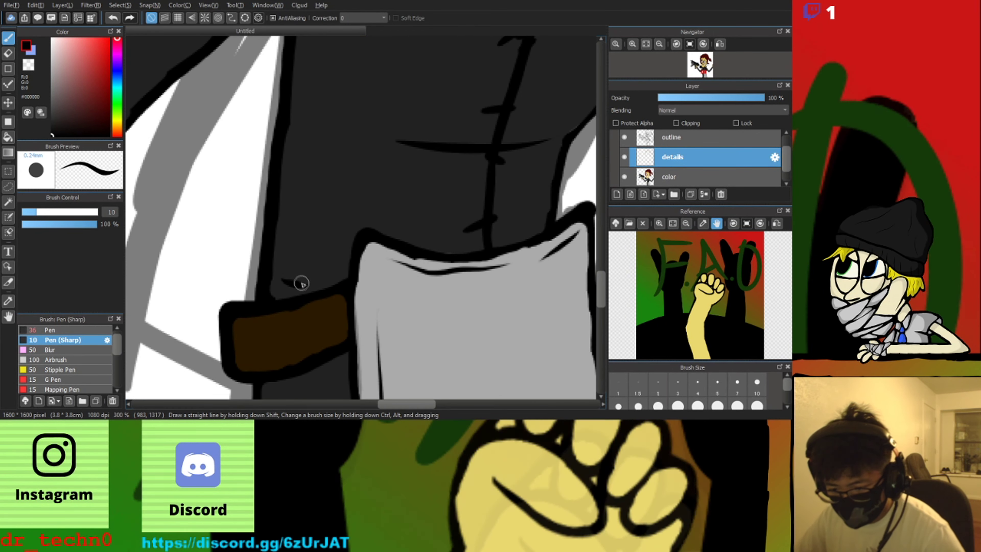
{"action": "scroll", "coordinate": [338, 276], "scroll_direction": "down", "scroll_amount": 3}
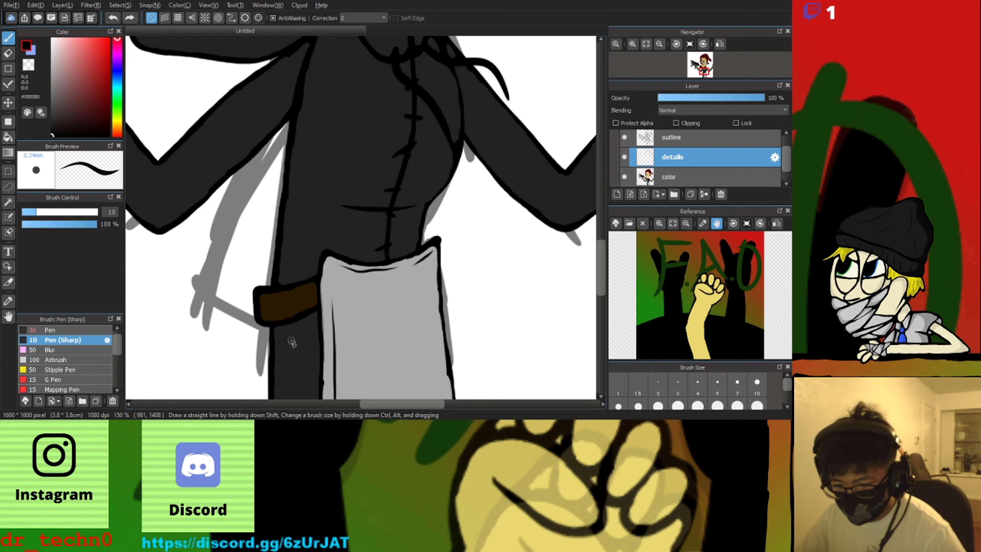
{"action": "scroll", "coordinate": [292, 344], "scroll_direction": "up", "scroll_amount": 3}
{"action": "scroll", "coordinate": [239, 322], "scroll_direction": "down", "scroll_amount": 3}
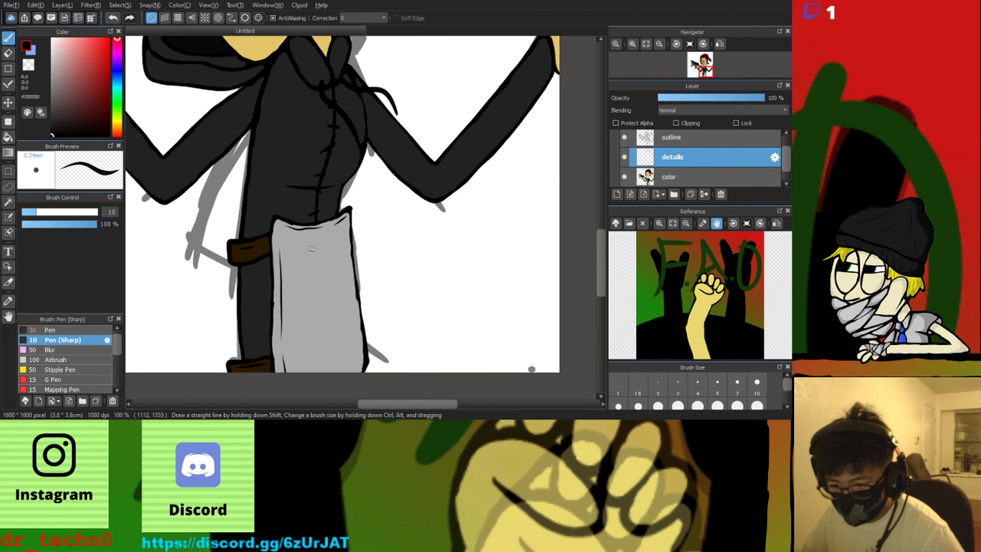
{"action": "scroll", "coordinate": [314, 160], "scroll_direction": "up", "scroll_amount": 2}
{"action": "key", "text": "ctrl+z"}
{"action": "left_click_drag", "start_coordinate": [273, 191], "coordinate": [298, 226]}
{"action": "scroll", "coordinate": [378, 305], "scroll_direction": "down", "scroll_amount": 3}
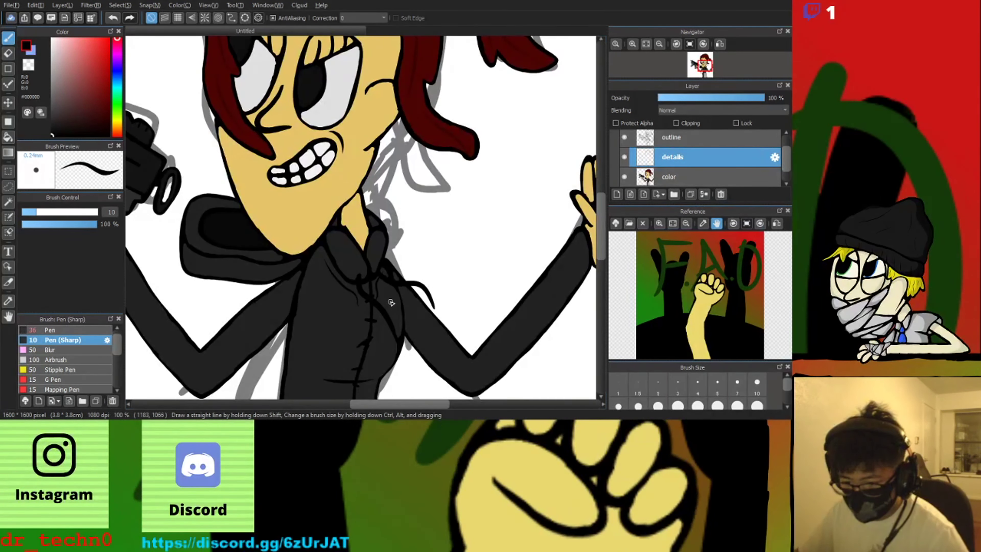
Draw short curved black fold lines on the dark trouser leg just below the upper brown strap
{"action": "scroll", "coordinate": [375, 281], "scroll_direction": "up", "scroll_amount": 2}
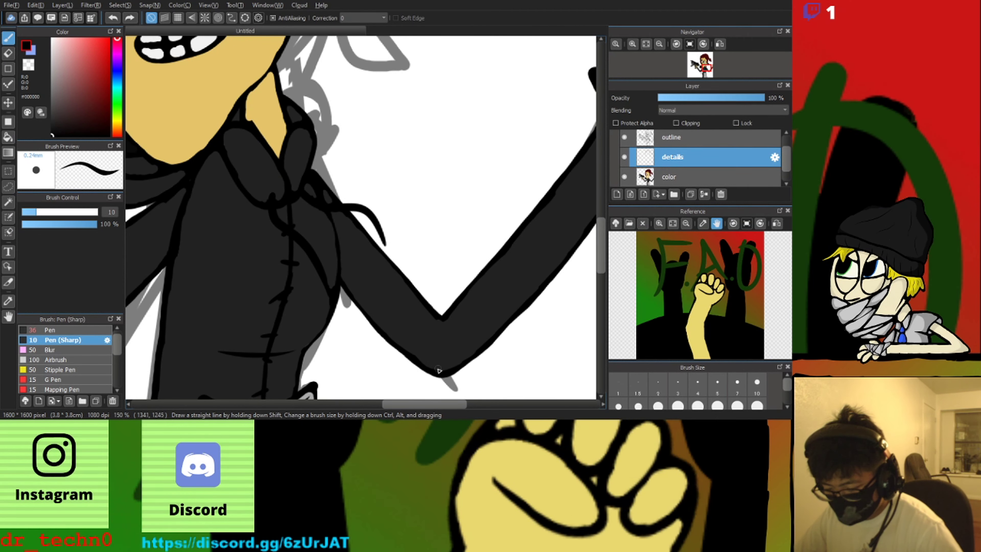
{"action": "scroll", "coordinate": [428, 315], "scroll_direction": "down", "scroll_amount": 3}
{"action": "scroll", "coordinate": [239, 250], "scroll_direction": "up", "scroll_amount": 4}
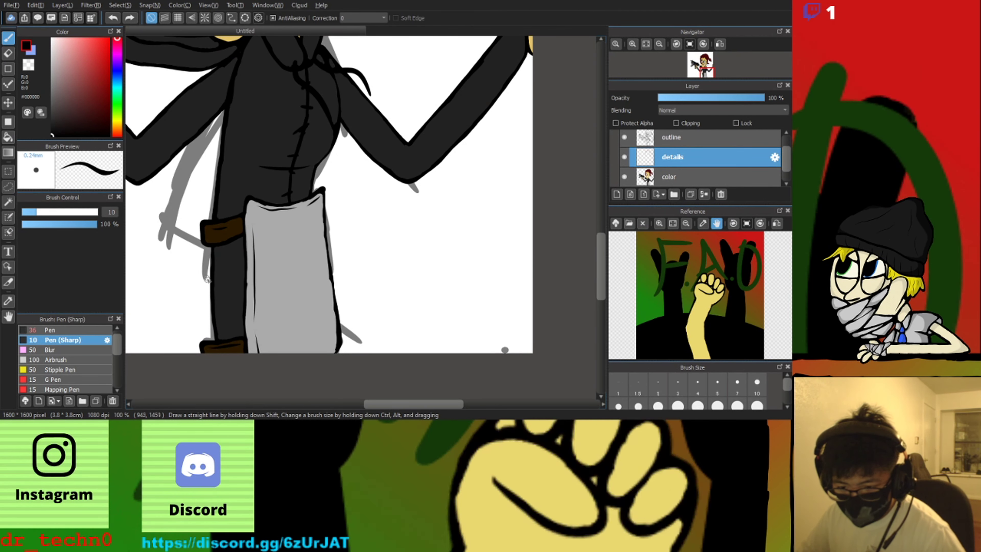
{"action": "left_click_drag", "start_coordinate": [284, 251], "coordinate": [291, 397]}
{"action": "scroll", "coordinate": [264, 282], "scroll_direction": "down", "scroll_amount": 3}
{"action": "scroll", "coordinate": [267, 320], "scroll_direction": "up", "scroll_amount": 2}
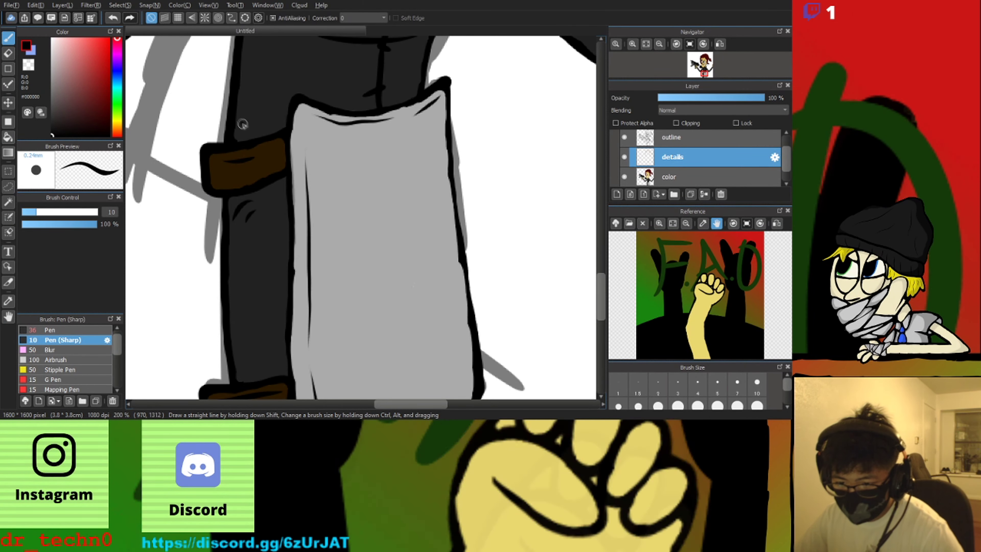
Draw black fold lines across the shirt's waist above the grey cloth and around the brown belt on the details layer
{"action": "scroll", "coordinate": [257, 233], "scroll_direction": "down", "scroll_amount": 2}
{"action": "scroll", "coordinate": [241, 285], "scroll_direction": "up", "scroll_amount": 3}
{"action": "scroll", "coordinate": [265, 291], "scroll_direction": "down", "scroll_amount": 4}
{"action": "scroll", "coordinate": [269, 222], "scroll_direction": "up", "scroll_amount": 4}
{"action": "left_click_drag", "start_coordinate": [254, 165], "coordinate": [426, 167]}
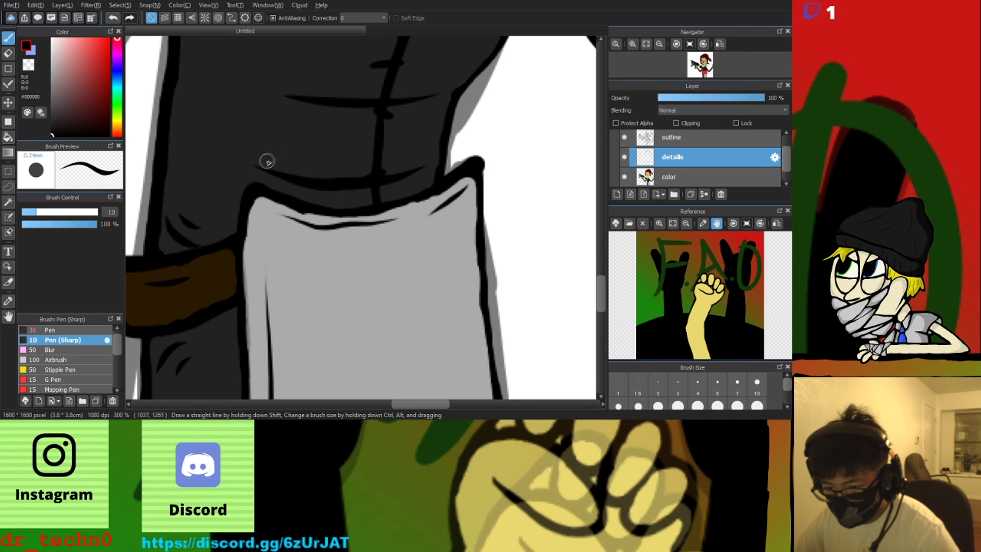
{"action": "scroll", "coordinate": [343, 159], "scroll_direction": "down", "scroll_amount": 6}
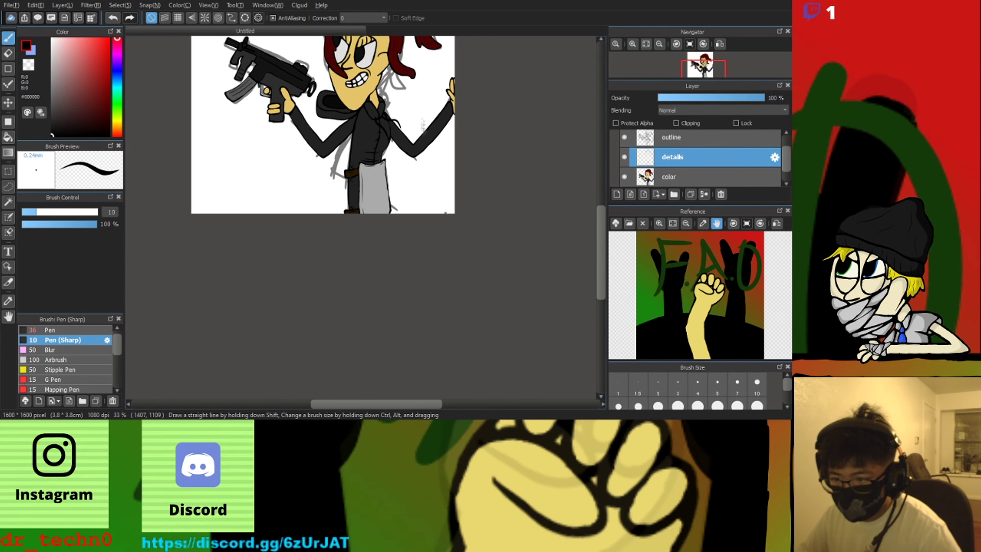
Draw crease lines on the dark trouser leg below the belt and along the edges of the grey cloth
{"action": "left_click_drag", "start_coordinate": [397, 209], "coordinate": [381, 257]}
{"action": "scroll", "coordinate": [319, 104], "scroll_direction": "up", "scroll_amount": 1}
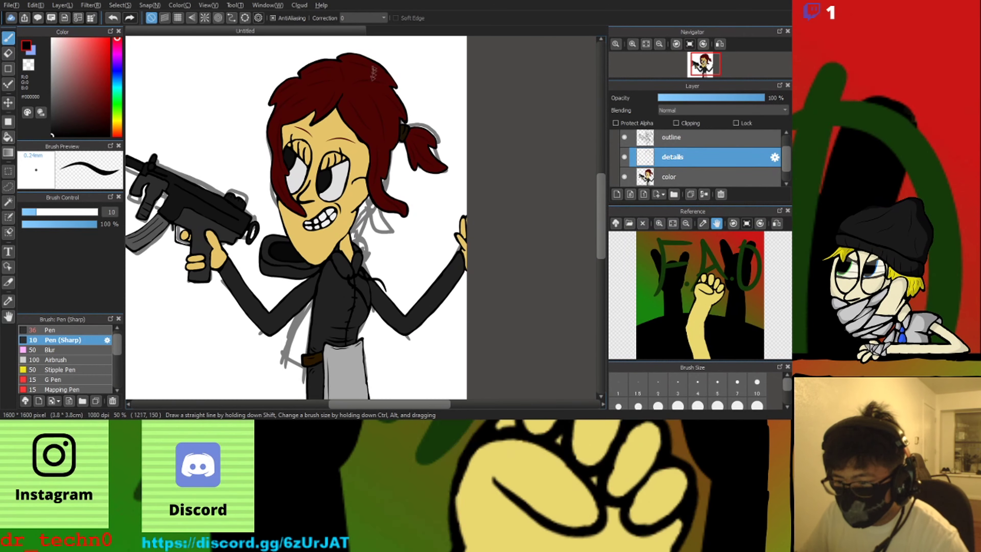
{"action": "scroll", "coordinate": [342, 189], "scroll_direction": "down", "scroll_amount": 2}
{"action": "scroll", "coordinate": [340, 270], "scroll_direction": "up", "scroll_amount": 3}
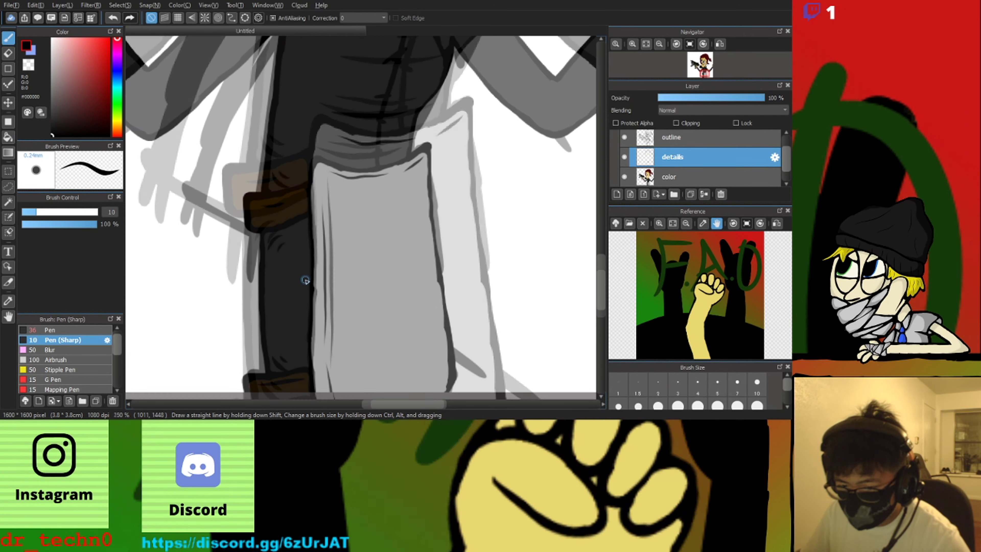
{"action": "scroll", "coordinate": [287, 351], "scroll_direction": "down", "scroll_amount": 4}
{"action": "scroll", "coordinate": [230, 185], "scroll_direction": "up", "scroll_amount": 1}
{"action": "left_click_drag", "start_coordinate": [244, 177], "coordinate": [274, 202]}
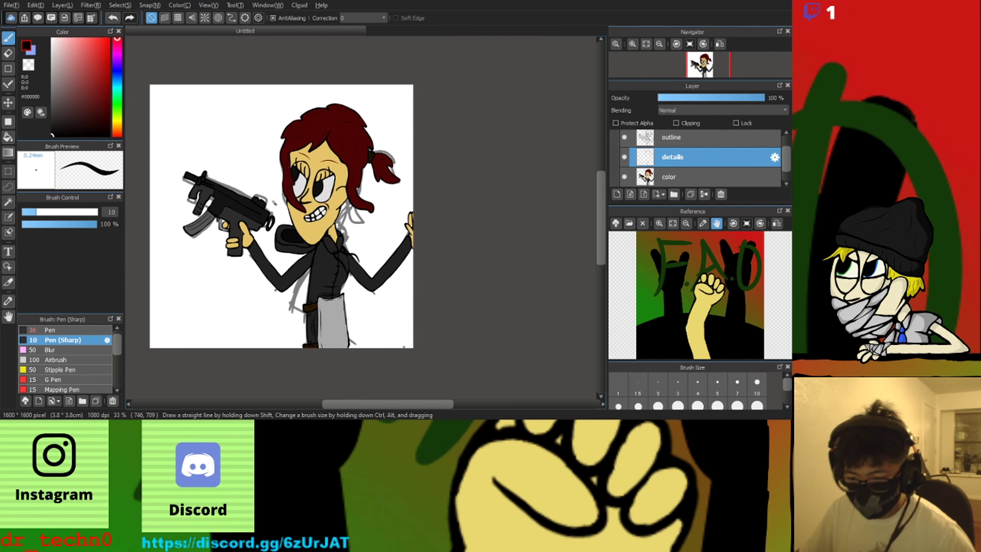
Hide the sketch layer
{"action": "scroll", "coordinate": [627, 173], "scroll_direction": "down", "scroll_amount": 1}
{"action": "left_click", "coordinate": [624, 177]}
{"action": "scroll", "coordinate": [337, 280], "scroll_direction": "up", "scroll_amount": 7}
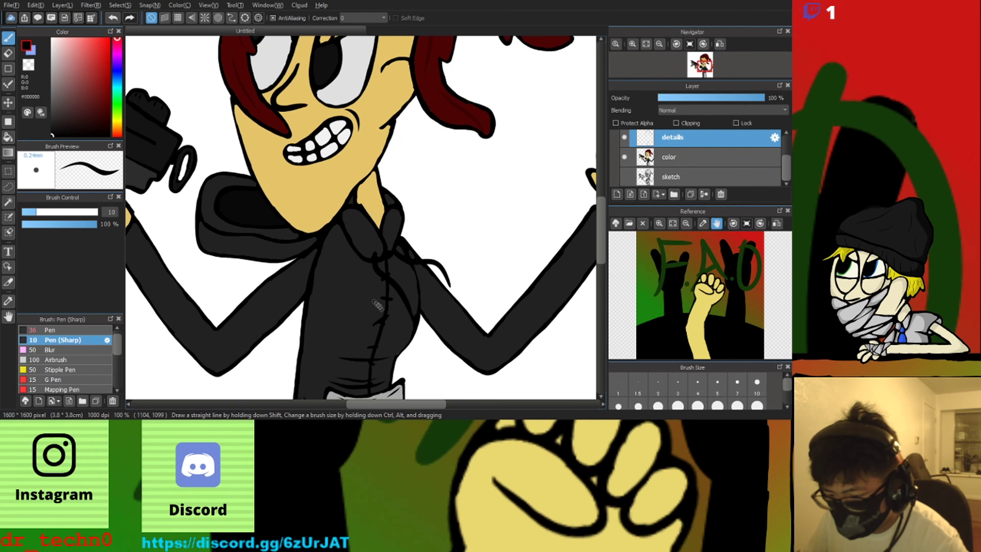
Sample the jacket's dark grey #222222 and touch up the torso's edge below the raised arm on the color layer
{"action": "left_click", "coordinate": [8, 301]}
{"action": "left_click", "coordinate": [390, 280]}
{"action": "left_click", "coordinate": [670, 157]}
{"action": "left_click", "coordinate": [8, 40]}
{"action": "left_click_drag", "start_coordinate": [399, 331], "coordinate": [409, 317]}
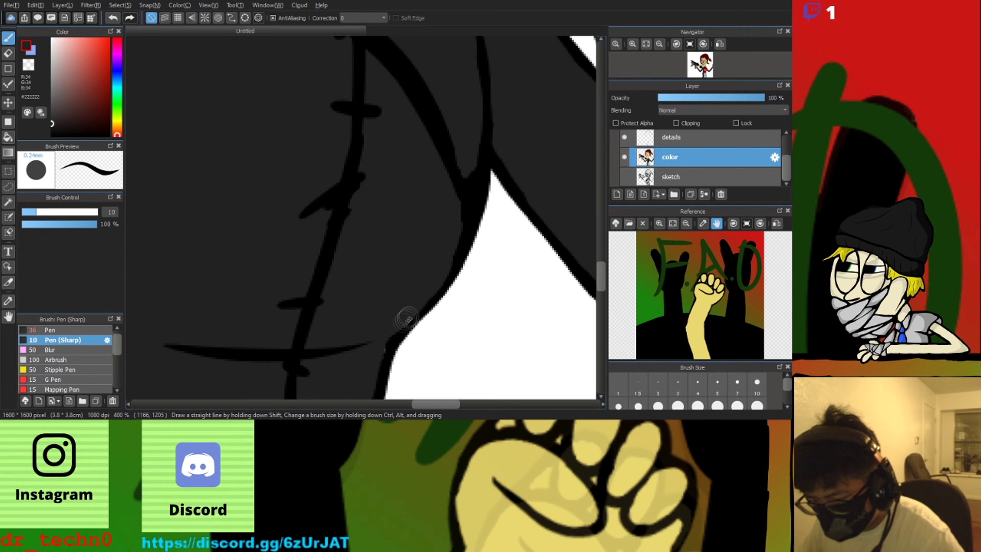
{"action": "scroll", "coordinate": [347, 287], "scroll_direction": "down", "scroll_amount": 7}
Change the brush color to black and set the Pen (Sharp) size to 3.2
{"action": "left_click", "coordinate": [625, 138]}
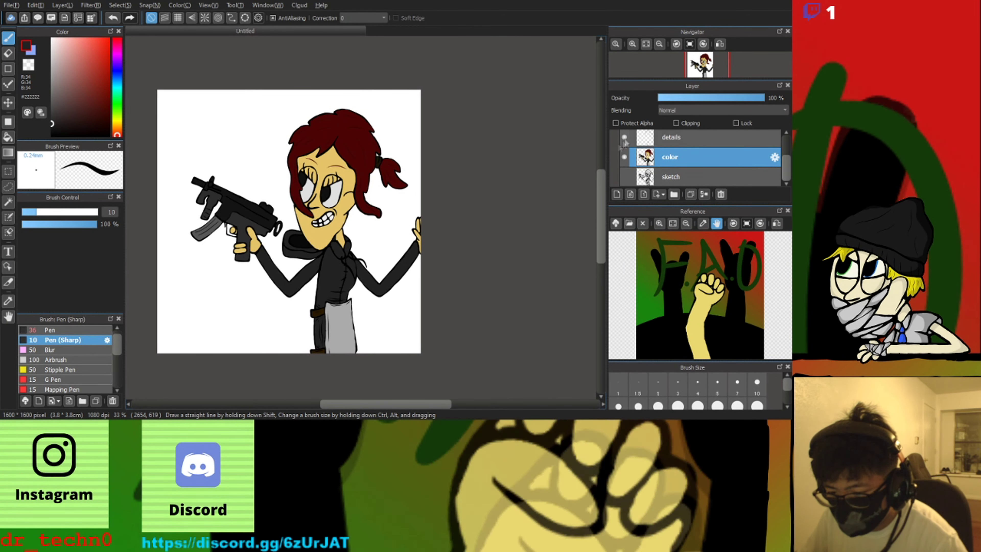
{"action": "scroll", "coordinate": [286, 283], "scroll_direction": "up", "scroll_amount": 1}
{"action": "left_click", "coordinate": [65, 136]}
{"action": "scroll", "coordinate": [456, 312], "scroll_direction": "up", "scroll_amount": 4}
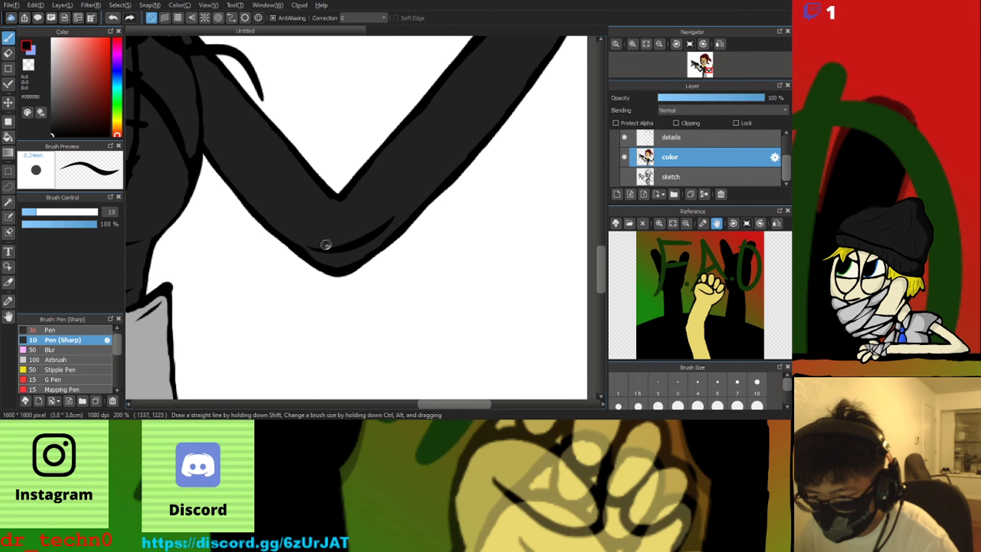
{"action": "left_click", "coordinate": [26, 212]}
{"action": "scroll", "coordinate": [328, 241], "scroll_direction": "down", "scroll_amount": 2}
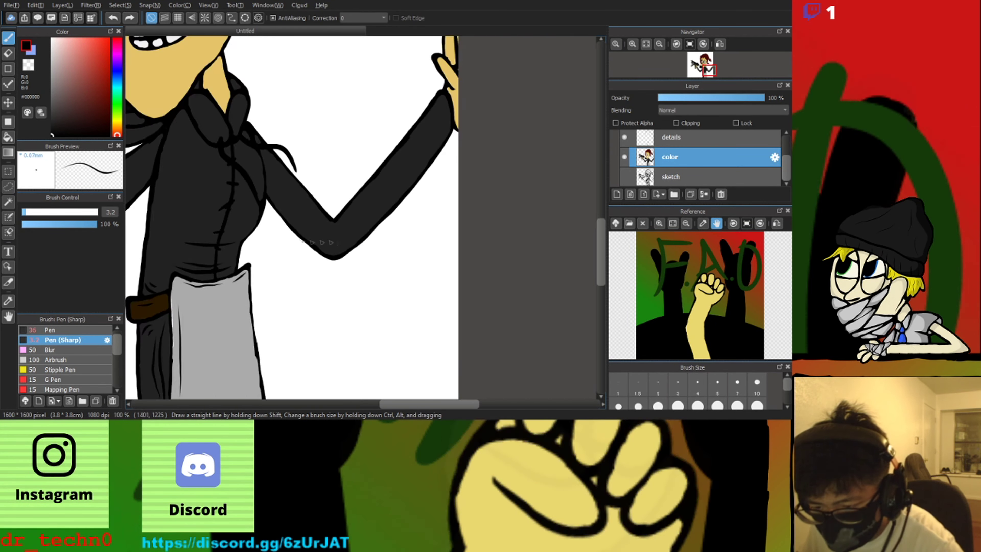
Draw a thin black crease line along the lower edge of the raised arm's elbow
{"action": "scroll", "coordinate": [320, 248], "scroll_direction": "up", "scroll_amount": 5}
{"action": "left_click_drag", "start_coordinate": [300, 190], "coordinate": [516, 165]}
{"action": "scroll", "coordinate": [448, 204], "scroll_direction": "down", "scroll_amount": 4}
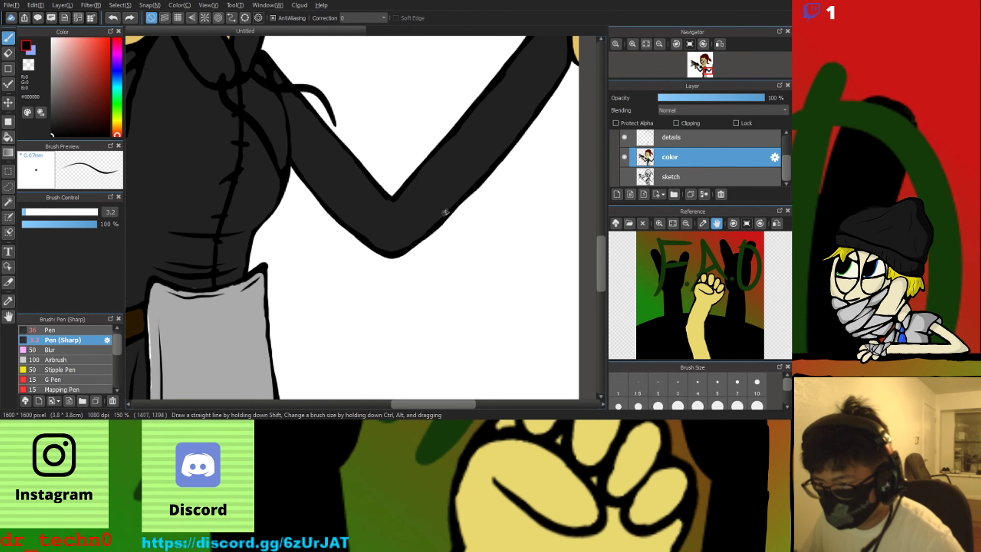
{"action": "scroll", "coordinate": [445, 212], "scroll_direction": "up", "scroll_amount": 2}
{"action": "scroll", "coordinate": [426, 243], "scroll_direction": "down", "scroll_amount": 3}
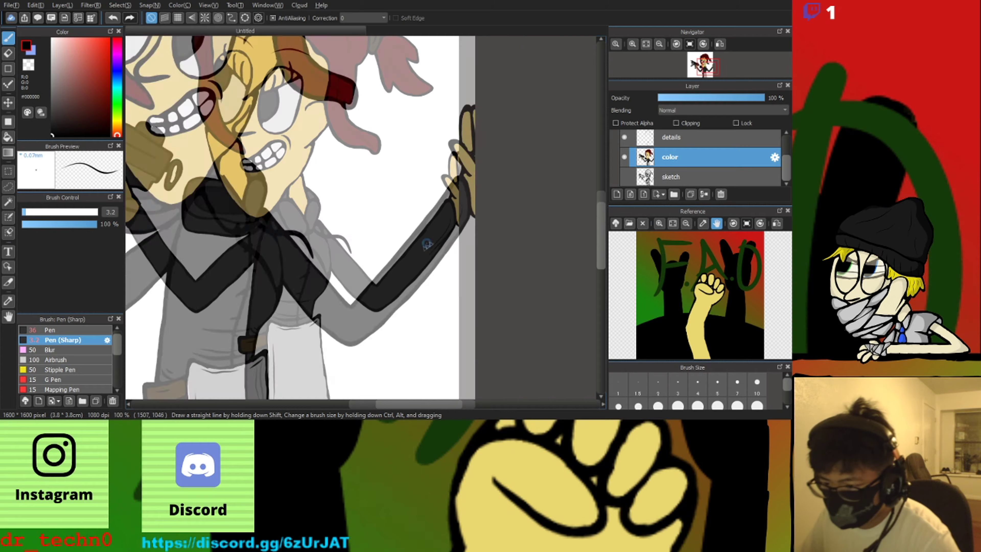
{"action": "scroll", "coordinate": [332, 313], "scroll_direction": "down", "scroll_amount": 1}
{"action": "scroll", "coordinate": [362, 302], "scroll_direction": "up", "scroll_amount": 5}
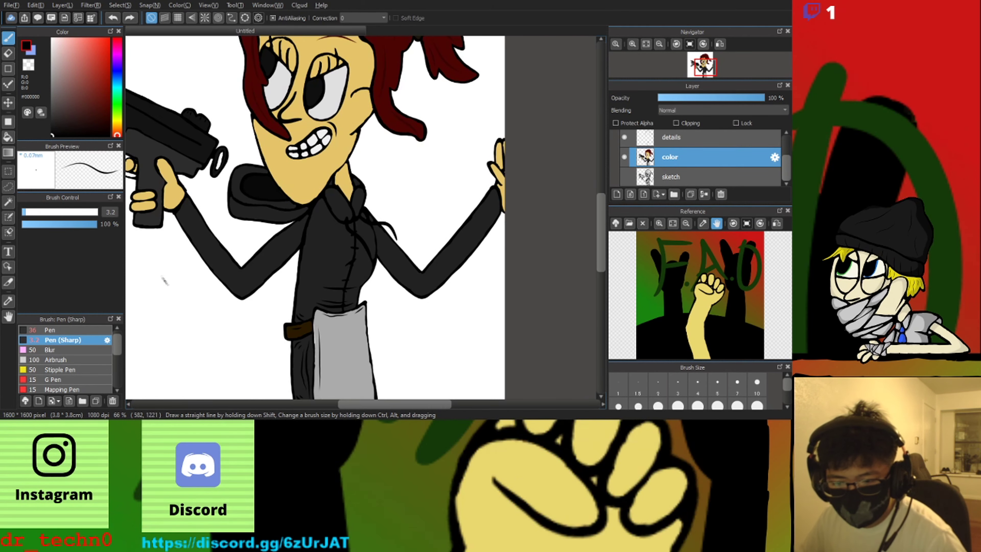
{"action": "scroll", "coordinate": [287, 327], "scroll_direction": "down", "scroll_amount": 4}
{"action": "scroll", "coordinate": [514, 328], "scroll_direction": "up", "scroll_amount": 3}
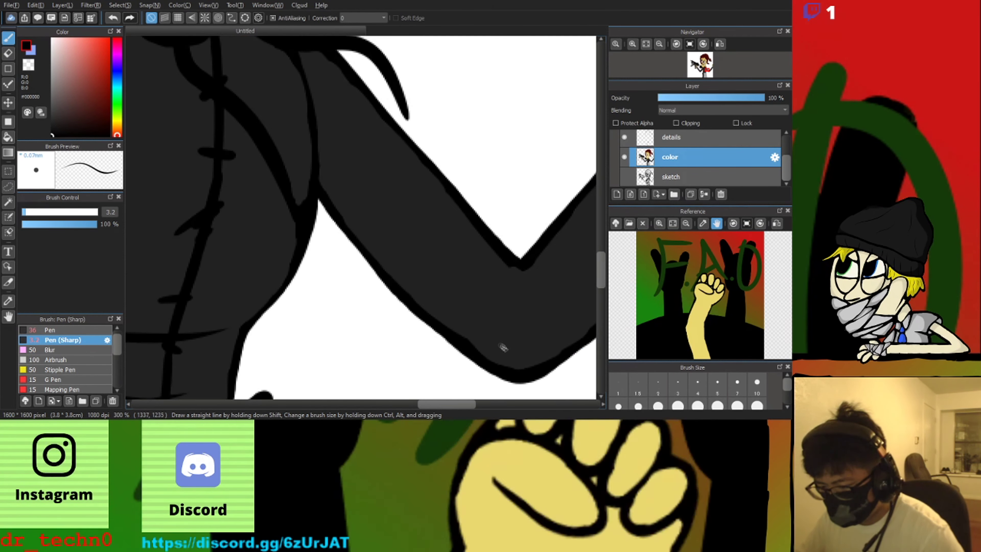
{"action": "scroll", "coordinate": [458, 351], "scroll_direction": "up", "scroll_amount": 1}
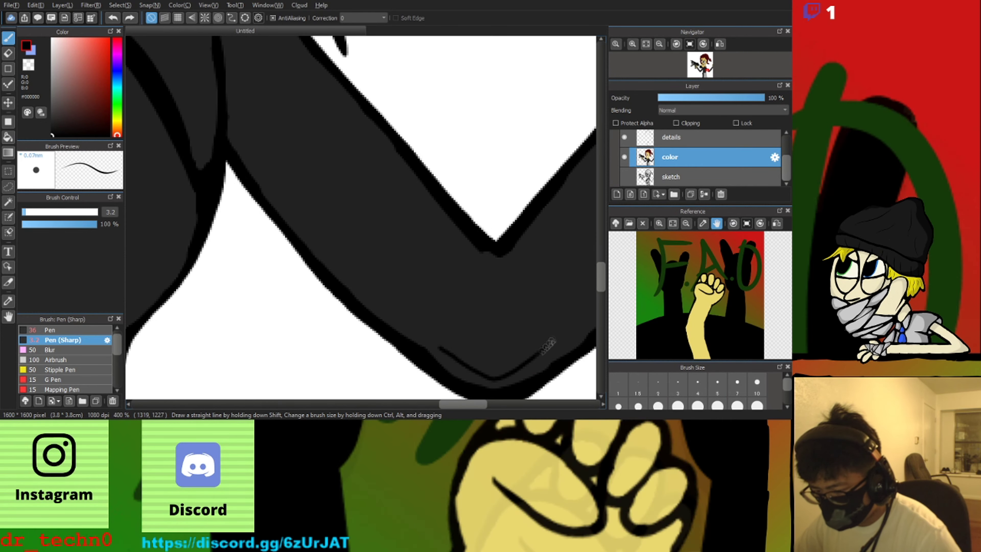
{"action": "scroll", "coordinate": [532, 360], "scroll_direction": "down", "scroll_amount": 4}
Draw thin black fold lines on the hoodie's collar below the chin
{"action": "scroll", "coordinate": [413, 249], "scroll_direction": "up", "scroll_amount": 4}
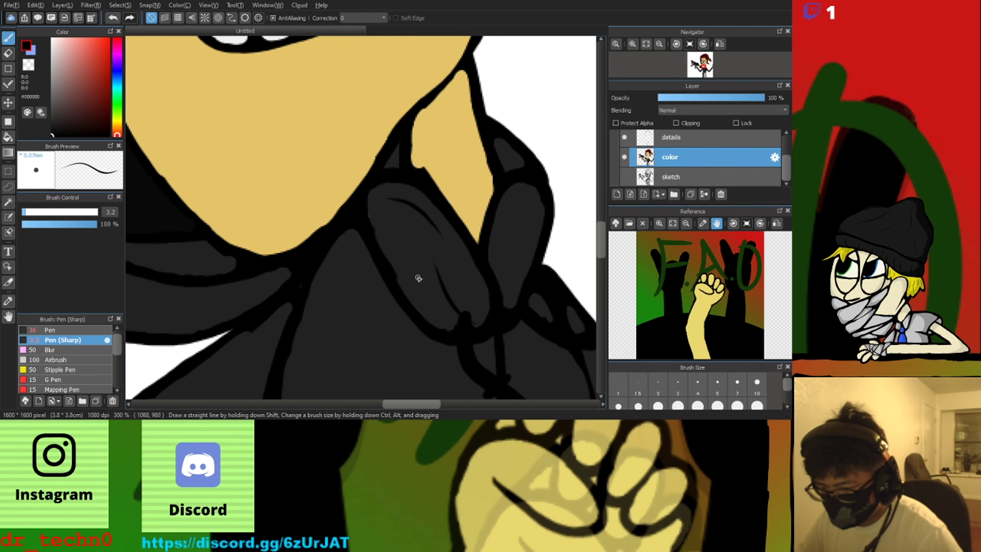
{"action": "scroll", "coordinate": [506, 301], "scroll_direction": "down", "scroll_amount": 4}
{"action": "scroll", "coordinate": [431, 255], "scroll_direction": "up", "scroll_amount": 3}
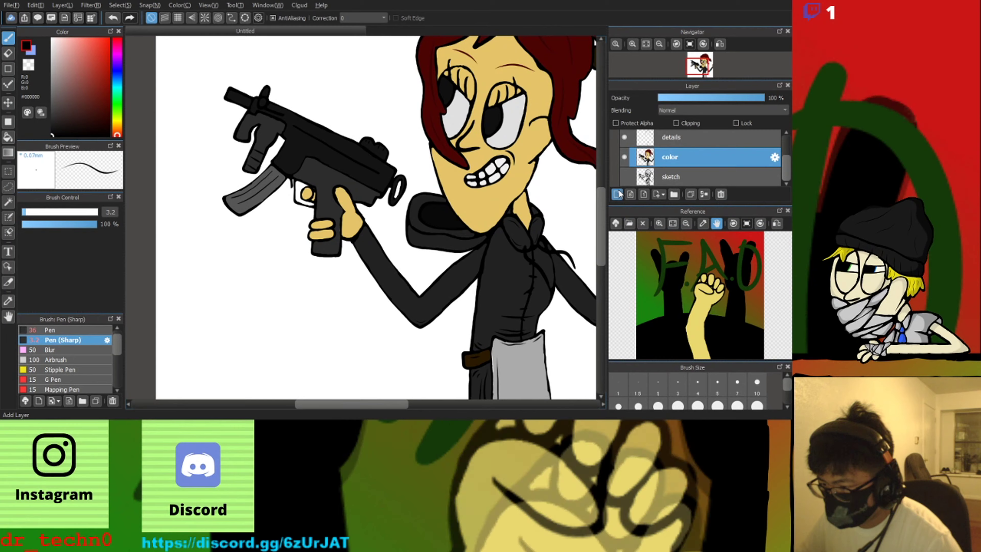
Add a layer named shade above the color layer and set the brush color to the darker skin tone #B89E52
{"action": "scroll", "coordinate": [362, 232], "scroll_direction": "down", "scroll_amount": 2}
{"action": "scroll", "coordinate": [456, 234], "scroll_direction": "up", "scroll_amount": 3}
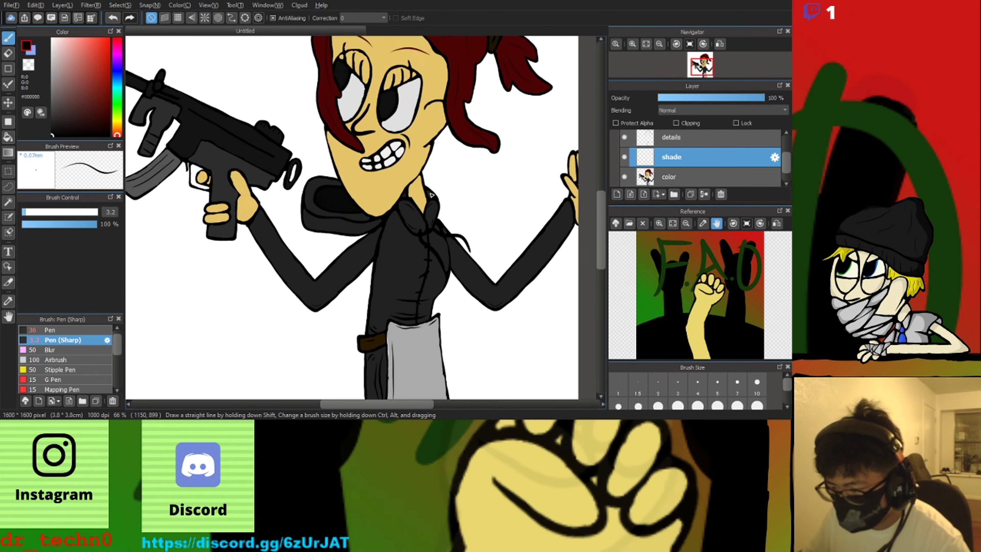
{"action": "key", "text": "i"}
{"action": "scroll", "coordinate": [367, 251], "scroll_direction": "down", "scroll_amount": 2}
{"action": "scroll", "coordinate": [401, 128], "scroll_direction": "up", "scroll_amount": 2}
{"action": "left_click", "coordinate": [398, 155]}
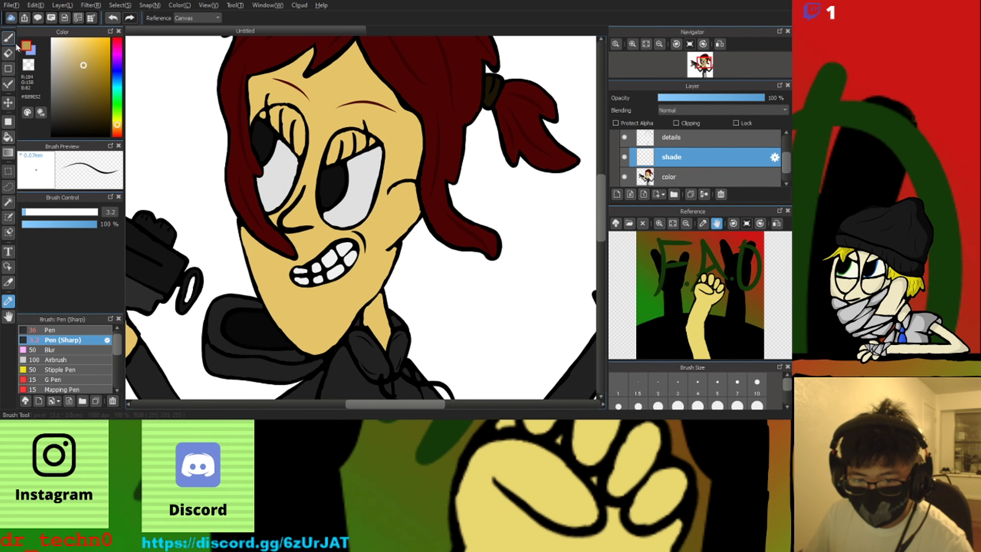
{"action": "key", "text": "b"}
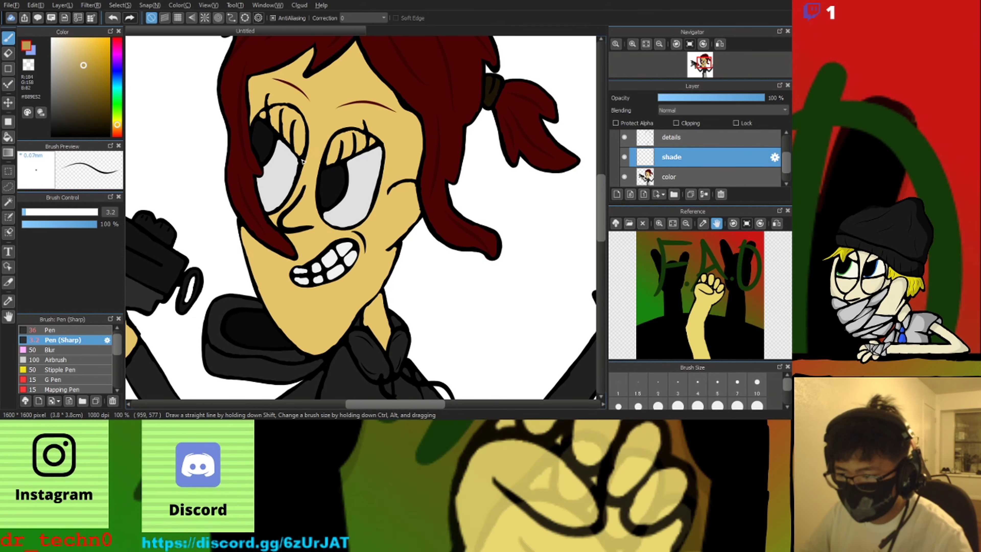
Outline the skin shadow under the hair and down the side of the face using the Pen brush at size 2.2
{"action": "scroll", "coordinate": [332, 104], "scroll_direction": "up", "scroll_amount": 4}
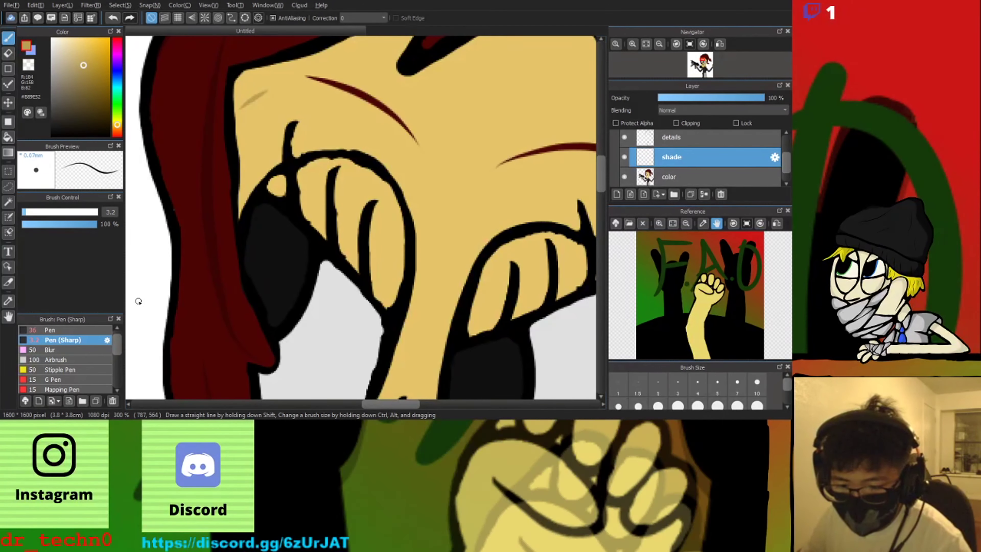
{"action": "left_click", "coordinate": [50, 329]}
{"action": "left_click_drag", "start_coordinate": [62, 212], "coordinate": [25, 212]}
{"action": "scroll", "coordinate": [326, 101], "scroll_direction": "down", "scroll_amount": 2}
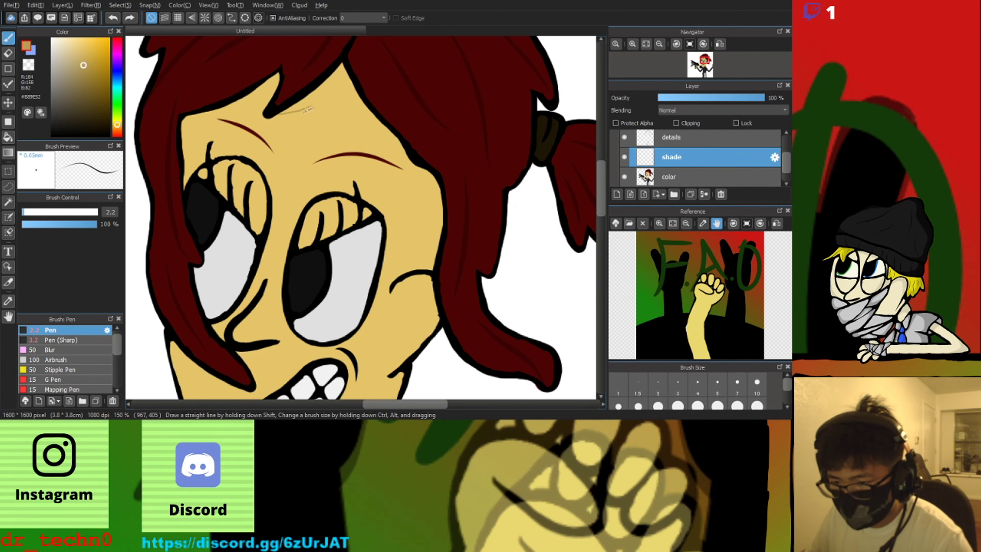
{"action": "left_click_drag", "start_coordinate": [408, 273], "coordinate": [399, 276]}
{"action": "scroll", "coordinate": [403, 274], "scroll_direction": "down", "scroll_amount": 1}
{"action": "scroll", "coordinate": [382, 184], "scroll_direction": "up", "scroll_amount": 4}
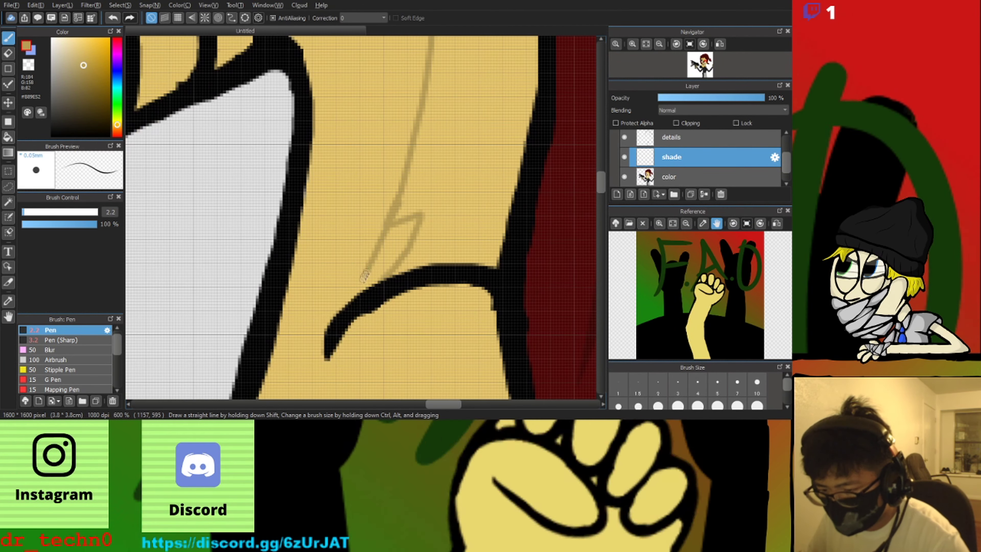
Continue the shadow outline from the ear line down the cheek and jaw
{"action": "scroll", "coordinate": [340, 184], "scroll_direction": "down", "scroll_amount": 5}
{"action": "scroll", "coordinate": [344, 251], "scroll_direction": "up", "scroll_amount": 2}
{"action": "mouse_move", "coordinate": [330, 152]}
{"action": "left_mouse_down"}
{"action": "mouse_move", "coordinate": [376, 153]}
{"action": "mouse_move", "coordinate": [333, 258]}
{"action": "left_mouse_up"}
{"action": "scroll", "coordinate": [334, 259], "scroll_direction": "down", "scroll_amount": 2}
{"action": "scroll", "coordinate": [332, 278], "scroll_direction": "up", "scroll_amount": 3}
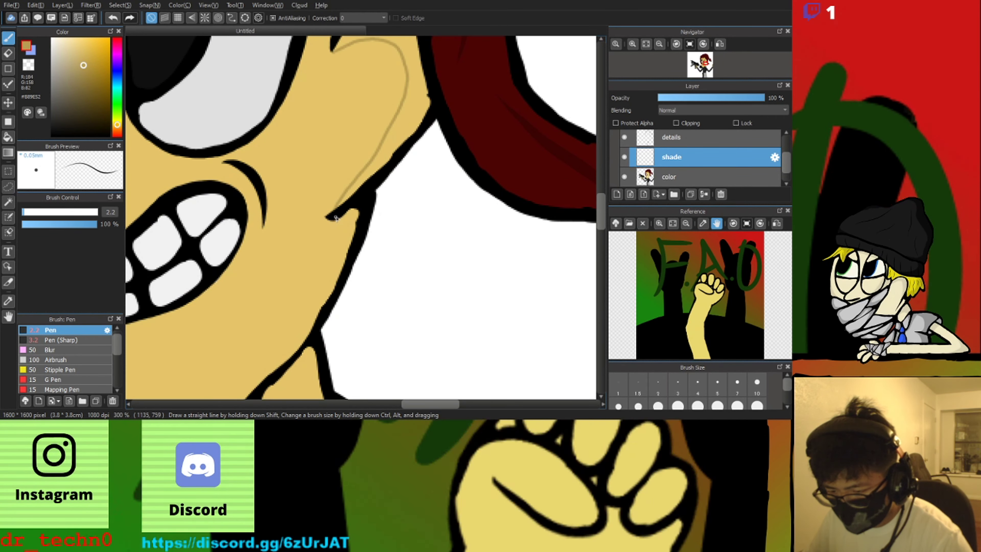
{"action": "left_click_drag", "start_coordinate": [336, 218], "coordinate": [260, 385]}
Outline the shadow on the neck beneath the jaw
{"action": "scroll", "coordinate": [263, 381], "scroll_direction": "down", "scroll_amount": 5}
{"action": "scroll", "coordinate": [394, 236], "scroll_direction": "up", "scroll_amount": 7}
{"action": "scroll", "coordinate": [388, 249], "scroll_direction": "down", "scroll_amount": 3}
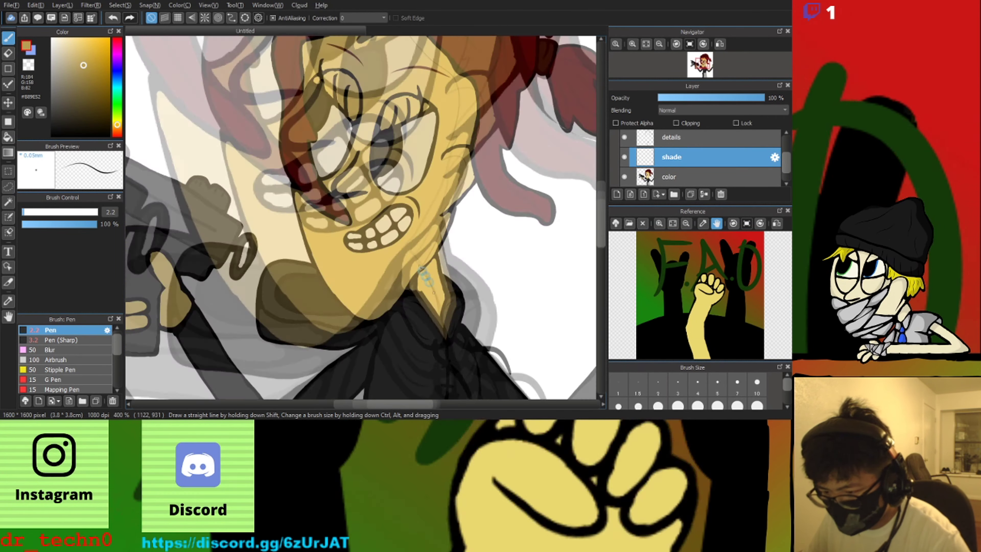
{"action": "scroll", "coordinate": [381, 309], "scroll_direction": "down", "scroll_amount": 3}
{"action": "scroll", "coordinate": [344, 145], "scroll_direction": "up", "scroll_amount": 3}
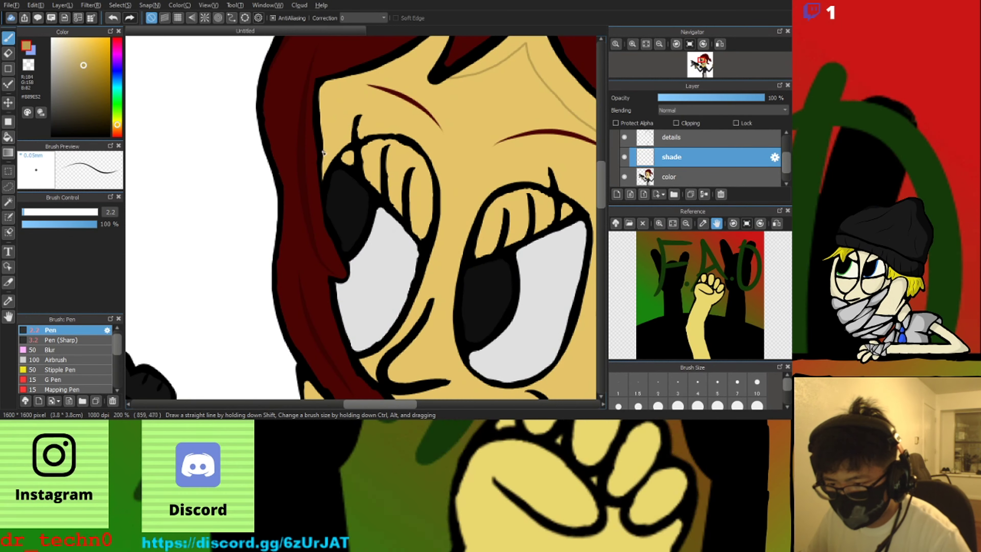
Outline the shadows beside the nose and inside the face's edge next to the long hair strand
{"action": "scroll", "coordinate": [361, 80], "scroll_direction": "down", "scroll_amount": 2}
{"action": "scroll", "coordinate": [325, 191], "scroll_direction": "up", "scroll_amount": 3}
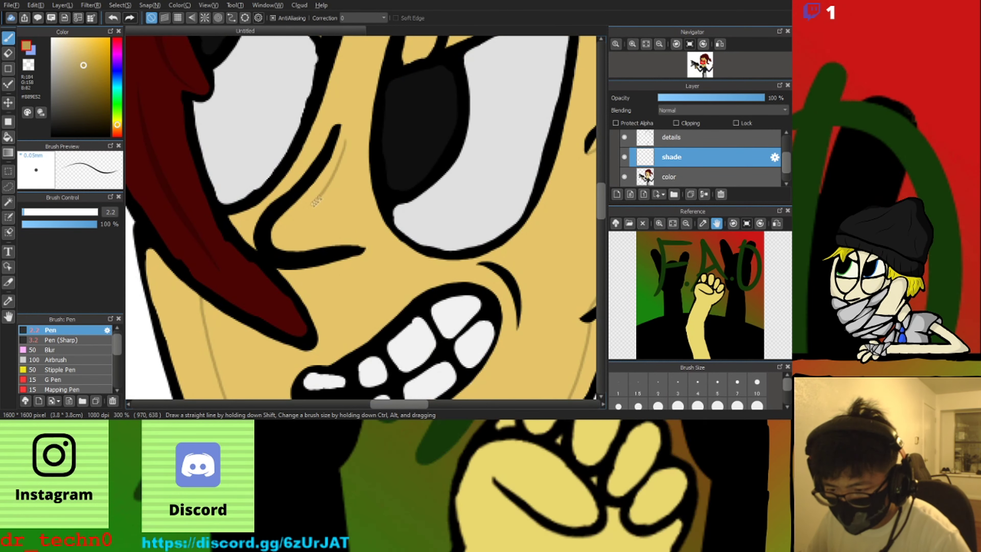
{"action": "scroll", "coordinate": [346, 138], "scroll_direction": "down", "scroll_amount": 3}
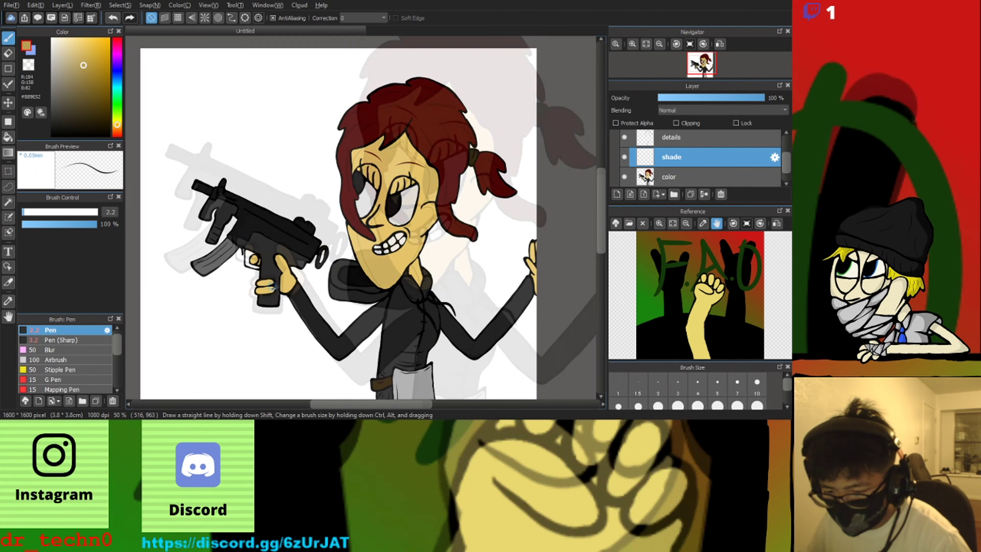
Draw the shadow outline down the thumb and palm of the hand holding the gun, redoing the first stroke
{"action": "scroll", "coordinate": [316, 257], "scroll_direction": "up", "scroll_amount": 3}
{"action": "left_click_drag", "start_coordinate": [319, 263], "coordinate": [335, 321]}
{"action": "key", "text": "ctrl+z"}
{"action": "left_click_drag", "start_coordinate": [255, 154], "coordinate": [319, 232]}
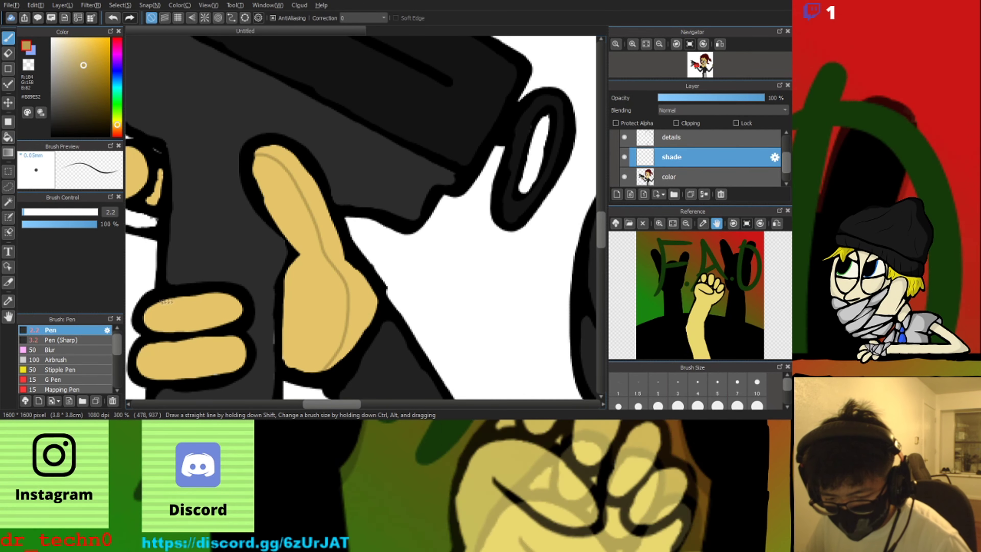
{"action": "scroll", "coordinate": [187, 335], "scroll_direction": "down", "scroll_amount": 4}
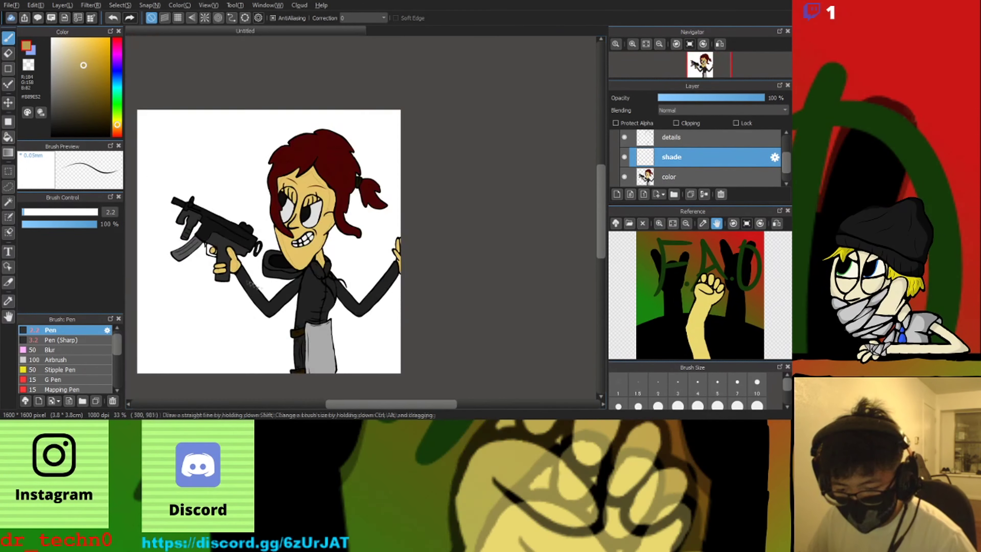
Enlarge the Pen brush and add a shadow stroke to the raised hand
{"action": "left_click_drag", "start_coordinate": [64, 212], "coordinate": [31, 211]}
{"action": "scroll", "coordinate": [440, 230], "scroll_direction": "down", "scroll_amount": 1}
{"action": "scroll", "coordinate": [440, 230], "scroll_direction": "up", "scroll_amount": 4}
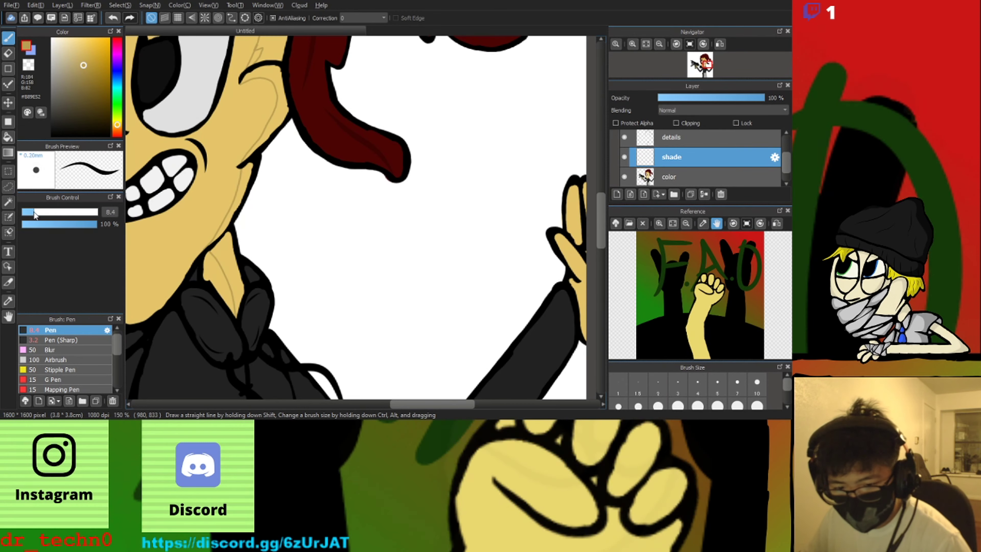
{"action": "scroll", "coordinate": [440, 229], "scroll_direction": "up", "scroll_amount": 1}
{"action": "mouse_move", "coordinate": [415, 182]}
{"action": "left_mouse_down"}
{"action": "mouse_move", "coordinate": [392, 216]}
{"action": "mouse_move", "coordinate": [391, 243]}
{"action": "mouse_move", "coordinate": [412, 336]}
{"action": "mouse_move", "coordinate": [428, 297]}
{"action": "left_mouse_up"}
Fill the outlined shadow on the cheek beside the long hair strand with the Pen brush at size 6.6
{"action": "scroll", "coordinate": [450, 342], "scroll_direction": "down", "scroll_amount": 3}
{"action": "scroll", "coordinate": [450, 377], "scroll_direction": "up", "scroll_amount": 3}
{"action": "scroll", "coordinate": [443, 344], "scroll_direction": "down", "scroll_amount": 3}
{"action": "scroll", "coordinate": [237, 291], "scroll_direction": "up", "scroll_amount": 4}
{"action": "mouse_move", "coordinate": [311, 156]}
{"action": "left_mouse_down"}
{"action": "mouse_move", "coordinate": [265, 167]}
{"action": "mouse_move", "coordinate": [267, 117]}
{"action": "mouse_move", "coordinate": [305, 170]}
{"action": "left_mouse_up"}
{"action": "scroll", "coordinate": [295, 118], "scroll_direction": "down", "scroll_amount": 1}
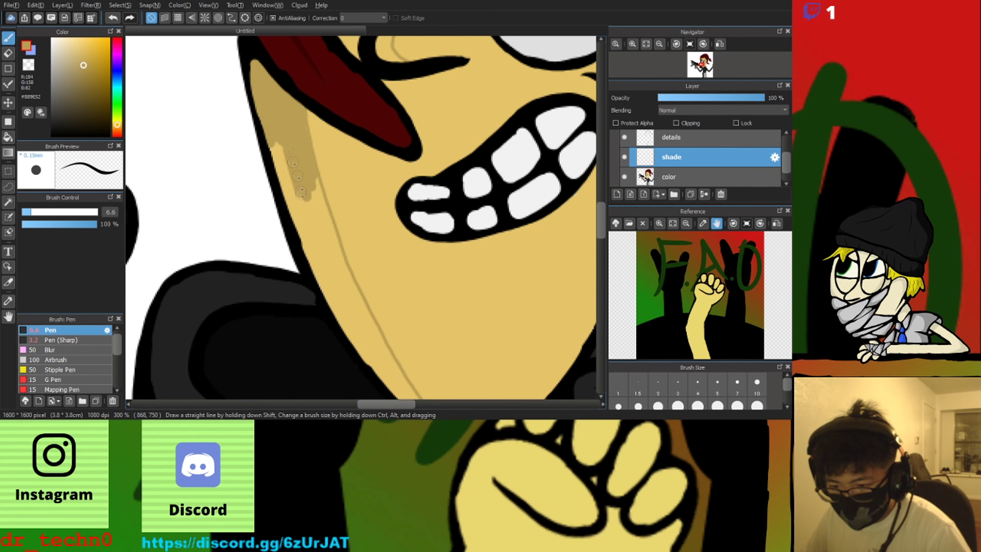
{"action": "left_click_drag", "start_coordinate": [324, 226], "coordinate": [318, 186]}
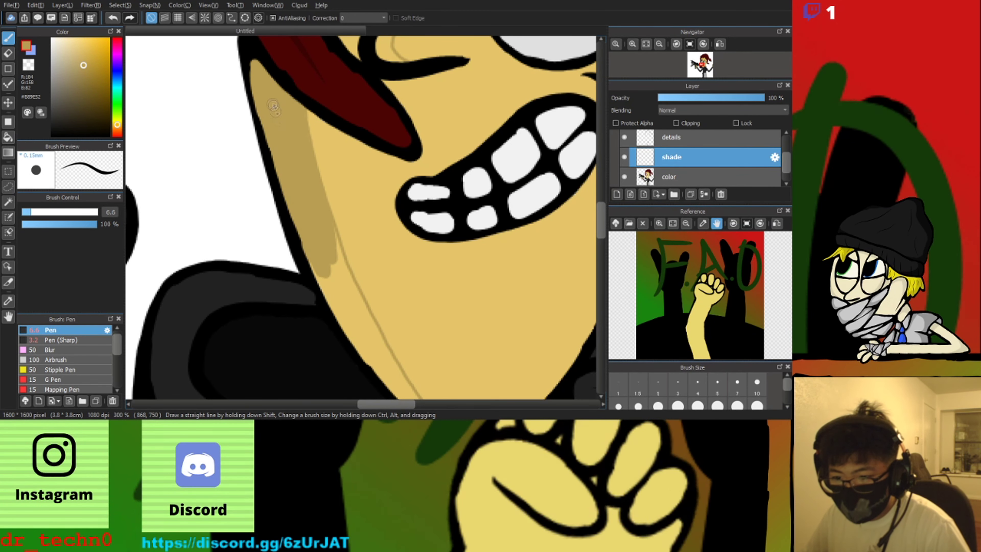
Fill the rest of the outlined shadow along the jaw down to the chin's tip
{"action": "scroll", "coordinate": [305, 145], "scroll_direction": "down", "scroll_amount": 4}
{"action": "scroll", "coordinate": [324, 189], "scroll_direction": "up", "scroll_amount": 5}
{"action": "mouse_move", "coordinate": [234, 114]}
{"action": "left_mouse_down"}
{"action": "mouse_move", "coordinate": [264, 118]}
{"action": "mouse_move", "coordinate": [284, 195]}
{"action": "mouse_move", "coordinate": [292, 170]}
{"action": "mouse_move", "coordinate": [347, 284]}
{"action": "left_mouse_up"}
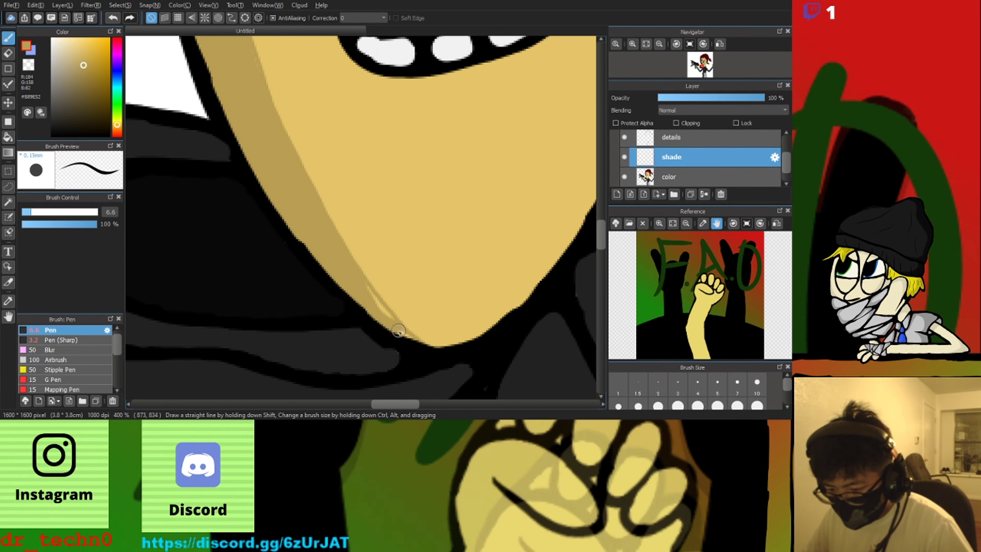
{"action": "scroll", "coordinate": [387, 330], "scroll_direction": "down", "scroll_amount": 5}
{"action": "scroll", "coordinate": [321, 232], "scroll_direction": "up", "scroll_amount": 4}
{"action": "scroll", "coordinate": [340, 286], "scroll_direction": "up", "scroll_amount": 2}
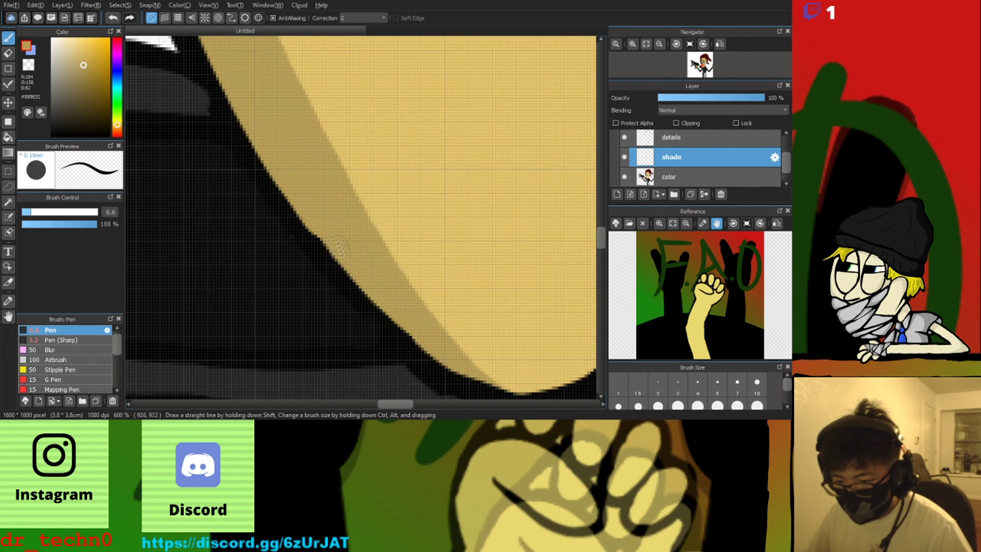
Fill the outlined shadow on the forehead beneath the fringe using the Pen brush at size 6.6
{"action": "scroll", "coordinate": [336, 197], "scroll_direction": "down", "scroll_amount": 6}
{"action": "scroll", "coordinate": [340, 180], "scroll_direction": "up", "scroll_amount": 5}
{"action": "mouse_move", "coordinate": [291, 301]}
{"action": "left_mouse_down"}
{"action": "mouse_move", "coordinate": [297, 137]}
{"action": "mouse_move", "coordinate": [321, 117]}
{"action": "mouse_move", "coordinate": [334, 145]}
{"action": "mouse_move", "coordinate": [300, 199]}
{"action": "mouse_move", "coordinate": [319, 135]}
{"action": "left_mouse_up"}
{"action": "scroll", "coordinate": [301, 170], "scroll_direction": "down", "scroll_amount": 4}
{"action": "scroll", "coordinate": [367, 137], "scroll_direction": "up", "scroll_amount": 4}
{"action": "mouse_move", "coordinate": [357, 217]}
{"action": "left_mouse_down"}
{"action": "mouse_move", "coordinate": [505, 141]}
{"action": "mouse_move", "coordinate": [489, 122]}
{"action": "mouse_move", "coordinate": [518, 95]}
{"action": "left_mouse_up"}
{"action": "mouse_move", "coordinate": [517, 95]}
{"action": "left_mouse_down"}
{"action": "mouse_move", "coordinate": [469, 142]}
{"action": "mouse_move", "coordinate": [506, 114]}
{"action": "left_mouse_up"}
Fill the outlined forehead shadow along the hairline, from the hair parting down towards the temple
{"action": "scroll", "coordinate": [509, 143], "scroll_direction": "down", "scroll_amount": 4}
{"action": "scroll", "coordinate": [576, 149], "scroll_direction": "up", "scroll_amount": 4}
{"action": "mouse_move", "coordinate": [286, 91]}
{"action": "left_mouse_down"}
{"action": "mouse_move", "coordinate": [276, 136]}
{"action": "mouse_move", "coordinate": [323, 211]}
{"action": "mouse_move", "coordinate": [302, 200]}
{"action": "mouse_move", "coordinate": [378, 278]}
{"action": "mouse_move", "coordinate": [400, 261]}
{"action": "left_mouse_up"}
{"action": "scroll", "coordinate": [347, 232], "scroll_direction": "down", "scroll_amount": 3}
{"action": "scroll", "coordinate": [324, 234], "scroll_direction": "up", "scroll_amount": 2}
{"action": "left_click_drag", "start_coordinate": [331, 218], "coordinate": [323, 225]}
{"action": "scroll", "coordinate": [364, 255], "scroll_direction": "down", "scroll_amount": 3}
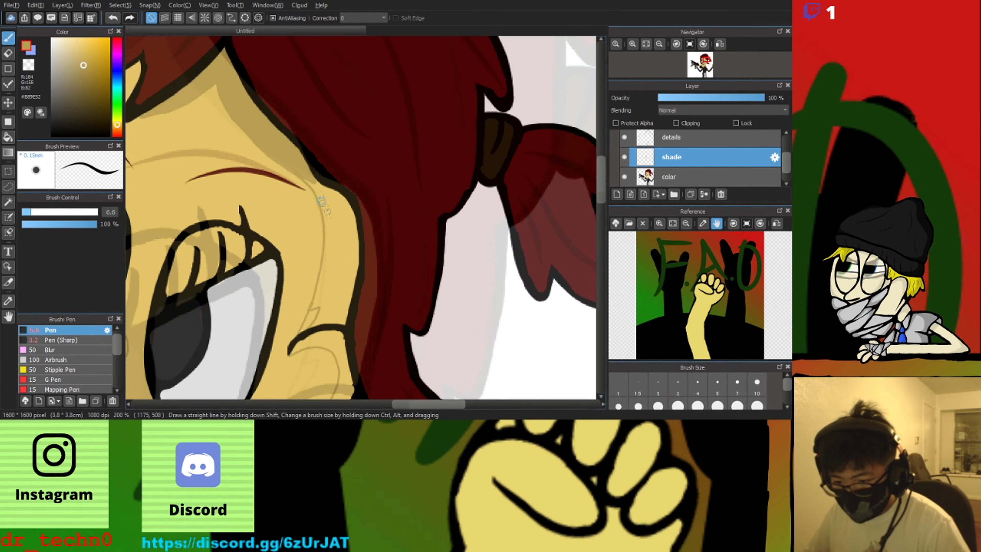
Fill the outlined shadow on the temple beside the hair, down to the cheekbone line
{"action": "scroll", "coordinate": [330, 170], "scroll_direction": "up", "scroll_amount": 2}
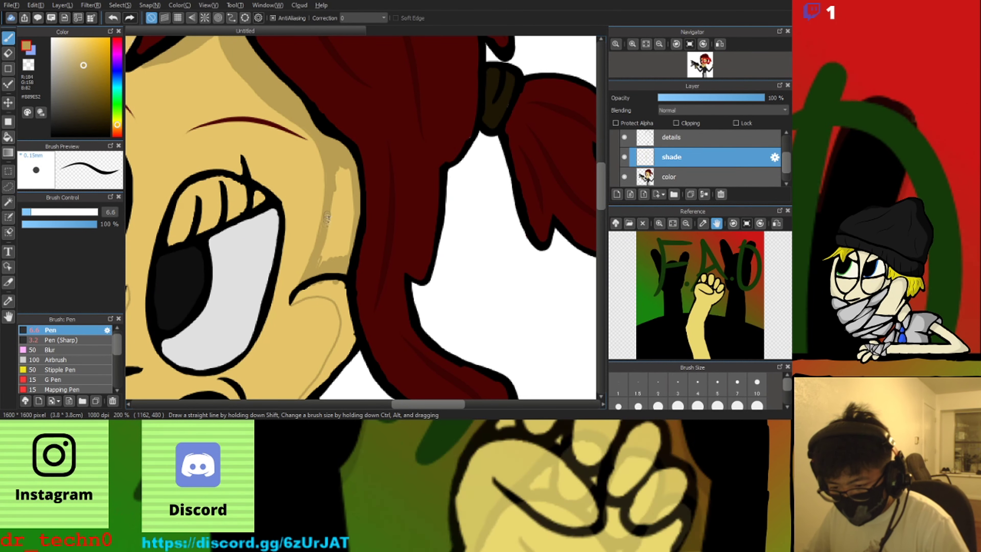
{"action": "scroll", "coordinate": [346, 172], "scroll_direction": "up", "scroll_amount": 3}
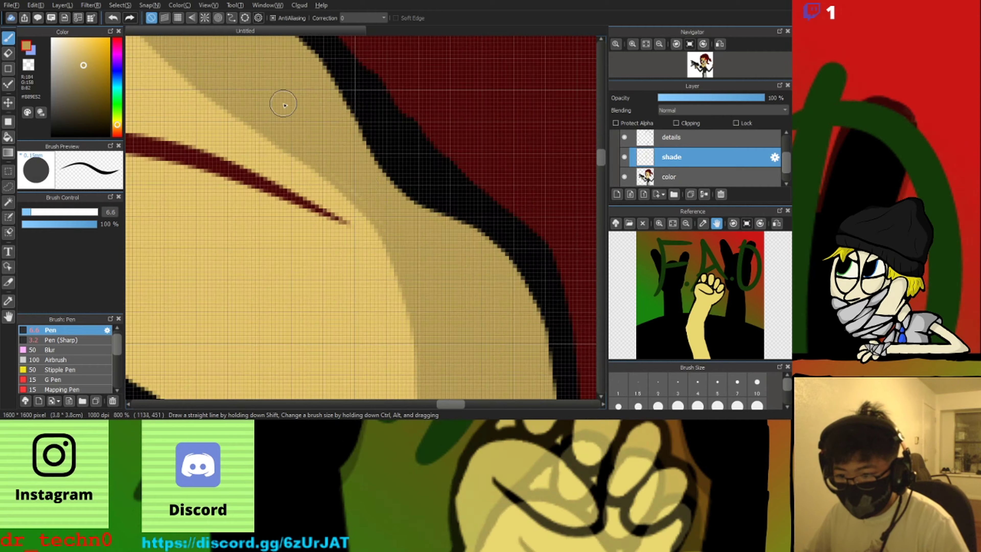
{"action": "scroll", "coordinate": [290, 125], "scroll_direction": "down", "scroll_amount": 4}
{"action": "scroll", "coordinate": [348, 193], "scroll_direction": "up", "scroll_amount": 4}
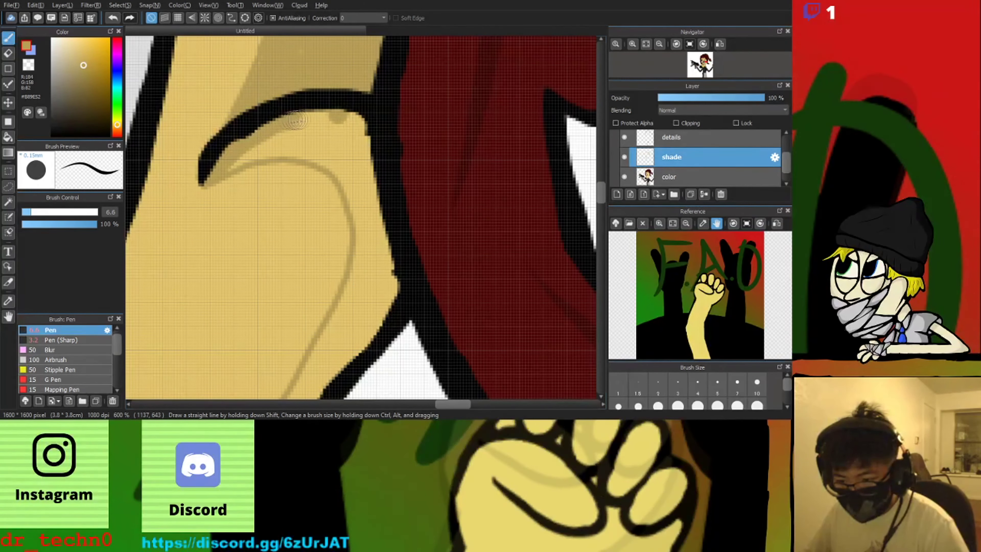
Fill the outlined shadow on the cheek below the cheekbone line
{"action": "mouse_move", "coordinate": [370, 206]}
{"action": "left_mouse_down"}
{"action": "mouse_move", "coordinate": [339, 138]}
{"action": "mouse_move", "coordinate": [340, 159]}
{"action": "mouse_move", "coordinate": [233, 156]}
{"action": "left_mouse_up"}
{"action": "mouse_move", "coordinate": [352, 199]}
{"action": "left_mouse_down"}
{"action": "mouse_move", "coordinate": [365, 289]}
{"action": "mouse_move", "coordinate": [336, 275]}
{"action": "left_mouse_up"}
{"action": "scroll", "coordinate": [339, 216], "scroll_direction": "down", "scroll_amount": 3}
{"action": "scroll", "coordinate": [336, 224], "scroll_direction": "up", "scroll_amount": 4}
{"action": "scroll", "coordinate": [340, 235], "scroll_direction": "down", "scroll_amount": 2}
{"action": "scroll", "coordinate": [330, 254], "scroll_direction": "up", "scroll_amount": 1}
{"action": "mouse_move", "coordinate": [350, 237]}
{"action": "left_mouse_down"}
{"action": "mouse_move", "coordinate": [288, 345]}
{"action": "mouse_move", "coordinate": [248, 370]}
{"action": "mouse_move", "coordinate": [228, 301]}
{"action": "left_mouse_up"}
Fill the outlined shadow along the inner side of the nose line
{"action": "scroll", "coordinate": [298, 340], "scroll_direction": "down", "scroll_amount": 3}
{"action": "scroll", "coordinate": [295, 338], "scroll_direction": "up", "scroll_amount": 4}
{"action": "scroll", "coordinate": [278, 334], "scroll_direction": "down", "scroll_amount": 6}
{"action": "scroll", "coordinate": [228, 301], "scroll_direction": "up", "scroll_amount": 5}
{"action": "mouse_move", "coordinate": [321, 89]}
{"action": "left_mouse_down"}
{"action": "mouse_move", "coordinate": [309, 170]}
{"action": "mouse_move", "coordinate": [197, 305]}
{"action": "mouse_move", "coordinate": [208, 291]}
{"action": "left_mouse_up"}
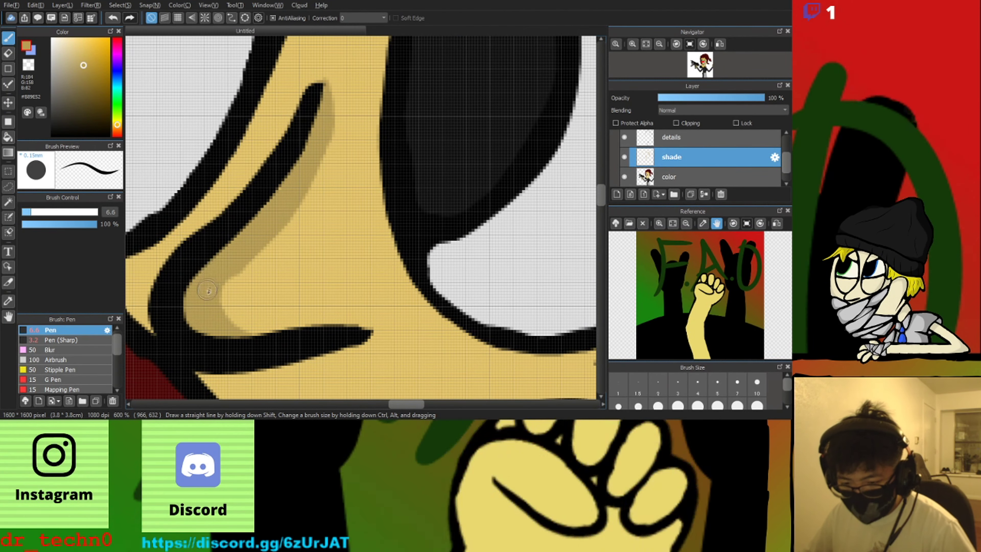
Fill the outlined shadows along the back of the jaw and on the neck below it
{"action": "scroll", "coordinate": [207, 290], "scroll_direction": "down", "scroll_amount": 4}
{"action": "scroll", "coordinate": [270, 232], "scroll_direction": "up", "scroll_amount": 3}
{"action": "left_click_drag", "start_coordinate": [315, 116], "coordinate": [232, 296]}
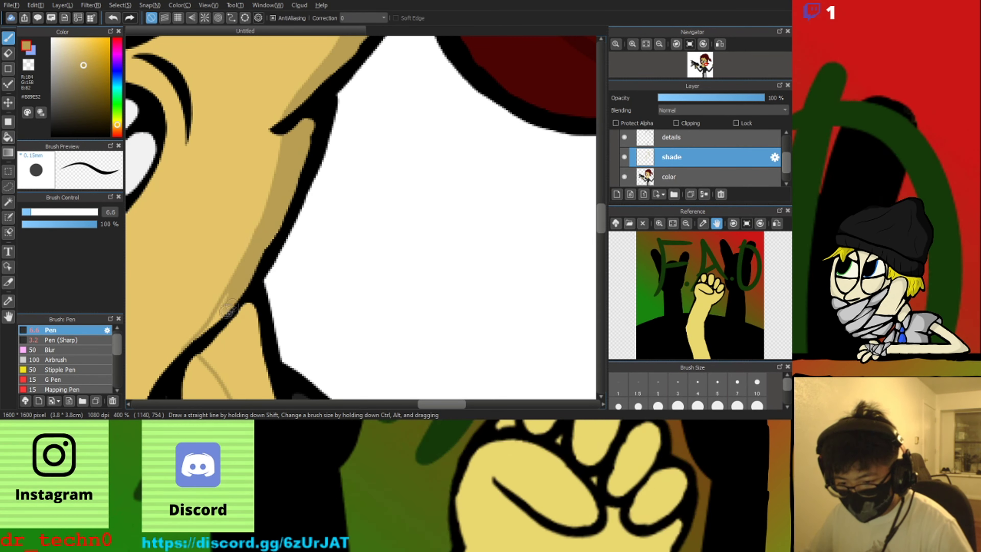
{"action": "left_click_drag", "start_coordinate": [198, 346], "coordinate": [196, 210]}
{"action": "mouse_move", "coordinate": [198, 214]}
{"action": "left_mouse_down"}
{"action": "mouse_move", "coordinate": [233, 256]}
{"action": "mouse_move", "coordinate": [272, 387]}
{"action": "left_mouse_up"}
{"action": "mouse_move", "coordinate": [279, 292]}
{"action": "left_mouse_down"}
{"action": "mouse_move", "coordinate": [245, 172]}
{"action": "mouse_move", "coordinate": [272, 330]}
{"action": "left_mouse_up"}
Fill the outlined skin shadows on the raised empty hand
{"action": "scroll", "coordinate": [262, 321], "scroll_direction": "down", "scroll_amount": 5}
{"action": "scroll", "coordinate": [315, 298], "scroll_direction": "up", "scroll_amount": 5}
{"action": "left_click_drag", "start_coordinate": [375, 241], "coordinate": [371, 258]}
{"action": "mouse_move", "coordinate": [355, 249]}
{"action": "left_mouse_down"}
{"action": "mouse_move", "coordinate": [335, 288]}
{"action": "mouse_move", "coordinate": [326, 362]}
{"action": "mouse_move", "coordinate": [369, 380]}
{"action": "left_mouse_up"}
{"action": "scroll", "coordinate": [335, 290], "scroll_direction": "down", "scroll_amount": 5}
{"action": "scroll", "coordinate": [334, 318], "scroll_direction": "up", "scroll_amount": 5}
{"action": "scroll", "coordinate": [335, 344], "scroll_direction": "down", "scroll_amount": 5}
{"action": "scroll", "coordinate": [335, 392], "scroll_direction": "up", "scroll_amount": 5}
Fill the outlined shadow on the palm of the hand holding the gun
{"action": "scroll", "coordinate": [337, 232], "scroll_direction": "down", "scroll_amount": 8}
{"action": "scroll", "coordinate": [213, 180], "scroll_direction": "up", "scroll_amount": 7}
{"action": "left_click_drag", "start_coordinate": [189, 156], "coordinate": [167, 145]}
{"action": "mouse_move", "coordinate": [231, 237]}
{"action": "left_mouse_down"}
{"action": "mouse_move", "coordinate": [263, 286]}
{"action": "mouse_move", "coordinate": [356, 186]}
{"action": "left_mouse_up"}
{"action": "scroll", "coordinate": [265, 290], "scroll_direction": "down", "scroll_amount": 5}
{"action": "scroll", "coordinate": [257, 311], "scroll_direction": "up", "scroll_amount": 8}
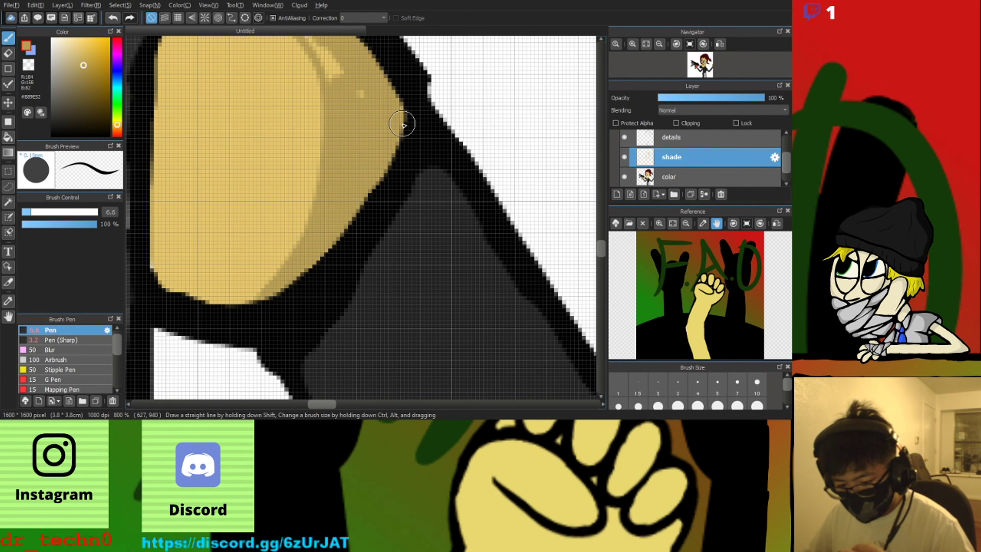
Close the remaining gaps in the palm shadow and fill the outlined shadow along the thumb
{"action": "scroll", "coordinate": [405, 125], "scroll_direction": "down", "scroll_amount": 5}
{"action": "scroll", "coordinate": [396, 85], "scroll_direction": "up", "scroll_amount": 3}
{"action": "left_click_drag", "start_coordinate": [355, 111], "coordinate": [381, 164]}
{"action": "scroll", "coordinate": [381, 164], "scroll_direction": "down", "scroll_amount": 3}
{"action": "scroll", "coordinate": [376, 65], "scroll_direction": "up", "scroll_amount": 3}
{"action": "left_click_drag", "start_coordinate": [287, 109], "coordinate": [332, 188]}
{"action": "left_click_drag", "start_coordinate": [332, 188], "coordinate": [283, 110]}
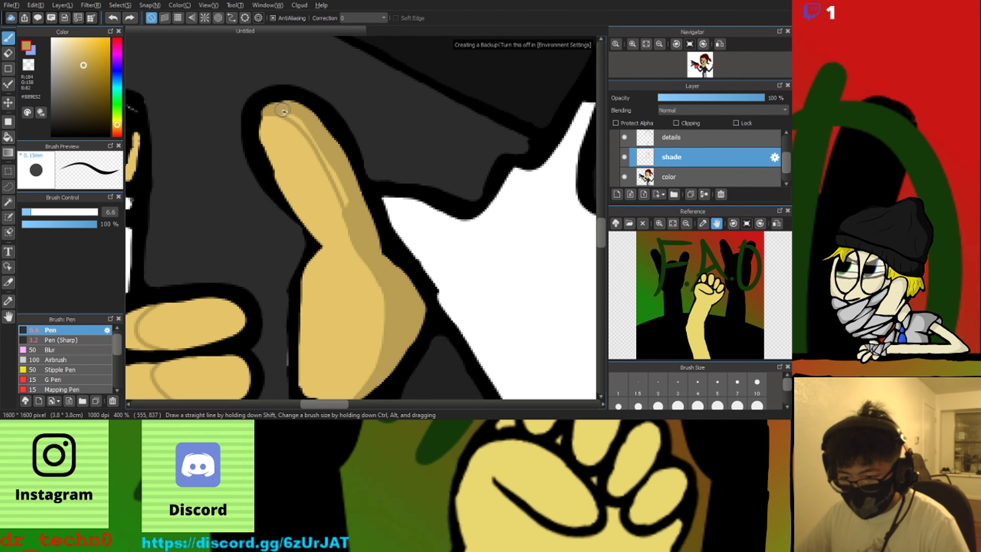
Fill the outlined shadows on the two fingers wrapped around the gun grip
{"action": "scroll", "coordinate": [283, 111], "scroll_direction": "down", "scroll_amount": 3}
{"action": "scroll", "coordinate": [172, 129], "scroll_direction": "up", "scroll_amount": 3}
{"action": "scroll", "coordinate": [199, 83], "scroll_direction": "down", "scroll_amount": 3}
{"action": "scroll", "coordinate": [199, 132], "scroll_direction": "up", "scroll_amount": 3}
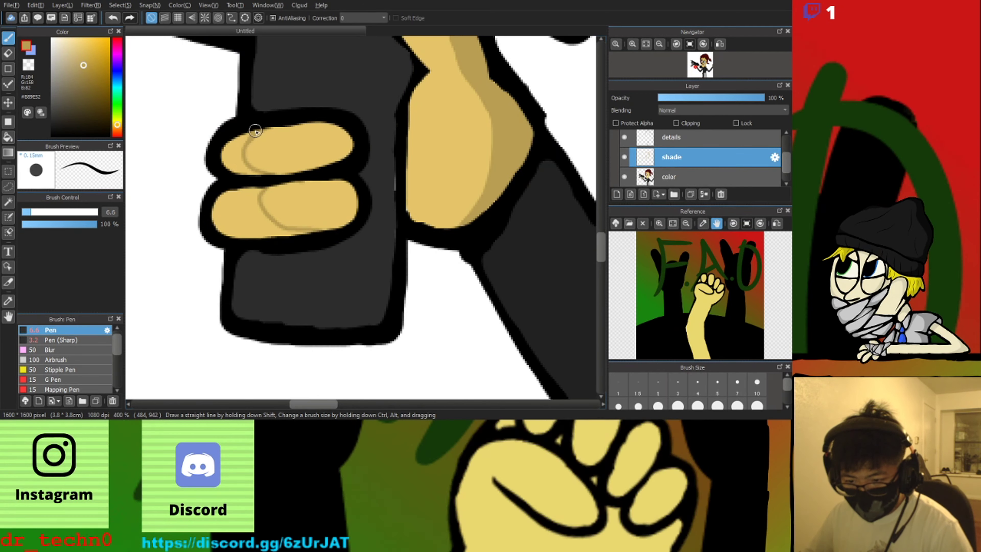
{"action": "left_click_drag", "start_coordinate": [253, 232], "coordinate": [229, 203]}
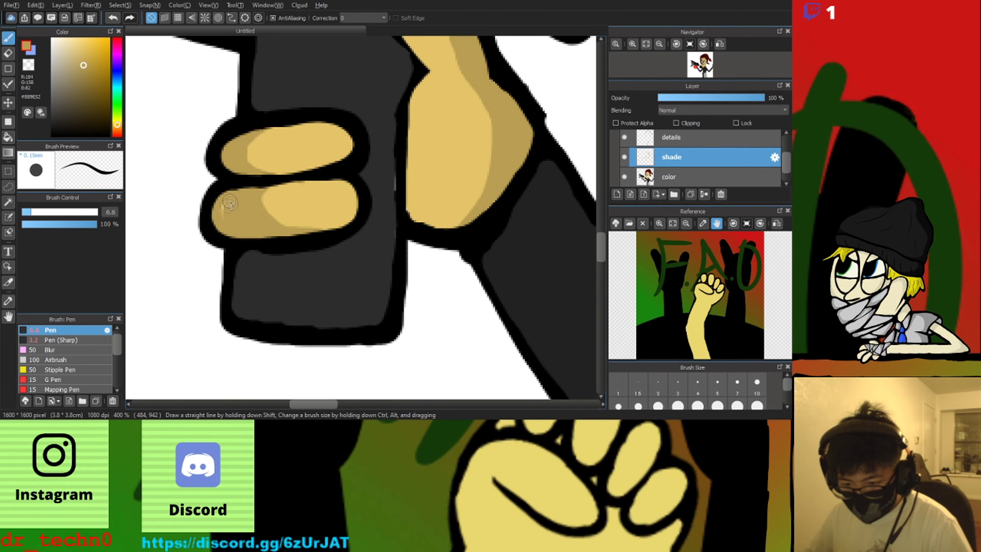
Sample the grey of the cloth and paint over the white gap along its edge on the color layer
{"action": "scroll", "coordinate": [257, 223], "scroll_direction": "down", "scroll_amount": 5}
{"action": "scroll", "coordinate": [301, 271], "scroll_direction": "up", "scroll_amount": 8}
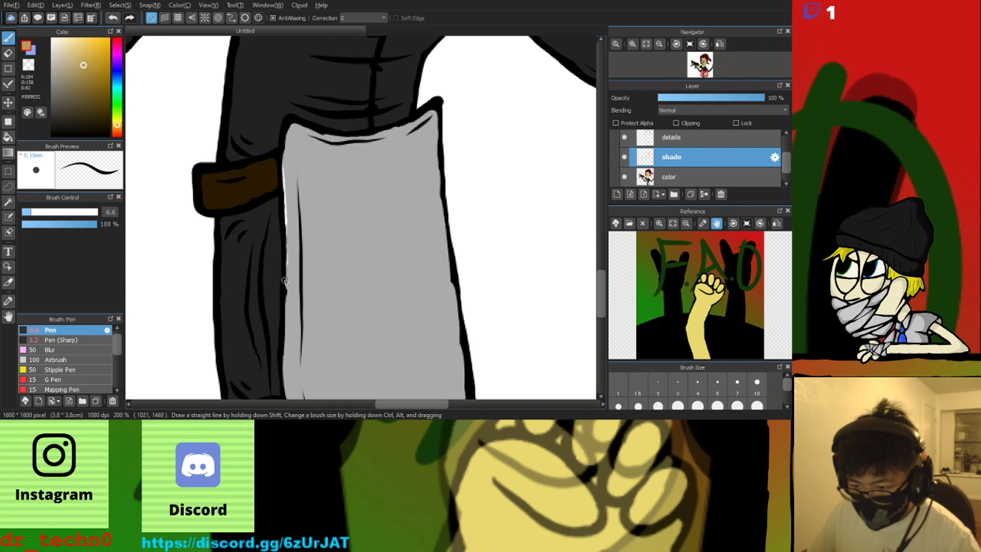
{"action": "left_click", "coordinate": [8, 301]}
{"action": "left_click", "coordinate": [328, 232]}
{"action": "left_click", "coordinate": [670, 177]}
{"action": "left_click", "coordinate": [8, 38]}
{"action": "mouse_move", "coordinate": [285, 166]}
{"action": "left_mouse_down"}
{"action": "mouse_move", "coordinate": [289, 224]}
{"action": "mouse_move", "coordinate": [239, 68]}
{"action": "mouse_move", "coordinate": [175, 293]}
{"action": "left_mouse_up"}
{"action": "scroll", "coordinate": [238, 68], "scroll_direction": "down", "scroll_amount": 1}
Sample the dark clothing color #222222 and touch up the trousers beside the grey cloth on the color layer
{"action": "left_click", "coordinate": [8, 301]}
{"action": "left_click", "coordinate": [189, 302]}
{"action": "left_click", "coordinate": [9, 38]}
{"action": "scroll", "coordinate": [160, 220], "scroll_direction": "up", "scroll_amount": 5}
{"action": "scroll", "coordinate": [164, 215], "scroll_direction": "down", "scroll_amount": 8}
{"action": "scroll", "coordinate": [163, 215], "scroll_direction": "down", "scroll_amount": 1}
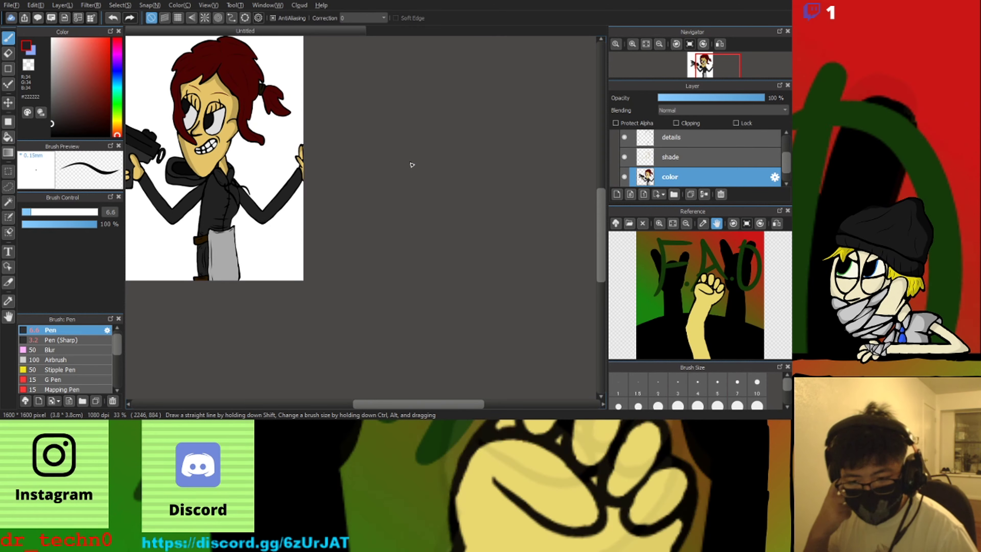
On the shade layer, sample the dark red #3C0404 from the hair and start outlining the hair shadow with the Pen brush
{"action": "left_click", "coordinate": [670, 156]}
{"action": "scroll", "coordinate": [206, 154], "scroll_direction": "up", "scroll_amount": 1}
{"action": "mouse_move", "coordinate": [206, 154]}
{"action": "left_mouse_down"}
{"action": "mouse_move", "coordinate": [398, 193]}
{"action": "mouse_move", "coordinate": [358, 192]}
{"action": "left_mouse_up"}
{"action": "scroll", "coordinate": [357, 192], "scroll_direction": "down", "scroll_amount": 1}
{"action": "left_click", "coordinate": [9, 301]}
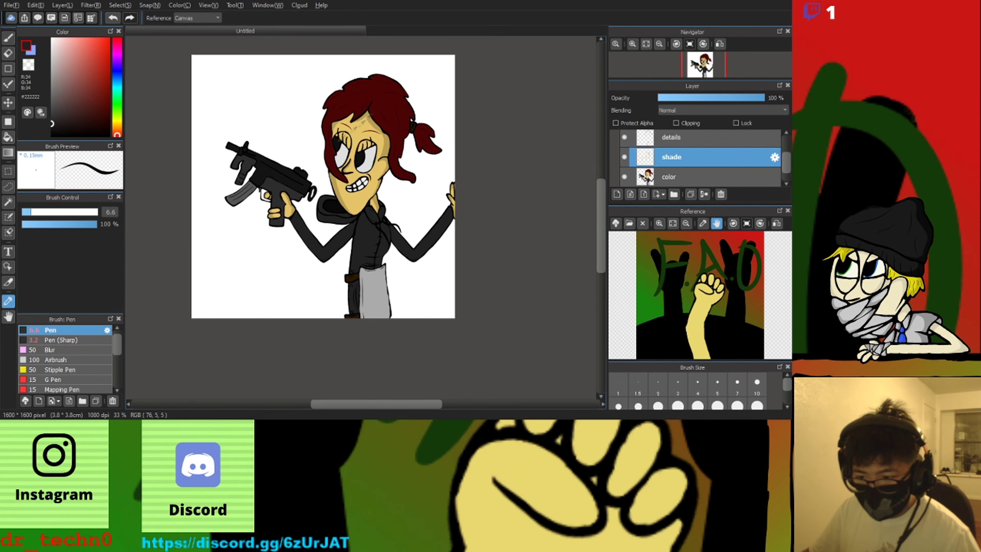
{"action": "left_click", "coordinate": [106, 114]}
{"action": "scroll", "coordinate": [389, 149], "scroll_direction": "up", "scroll_amount": 5}
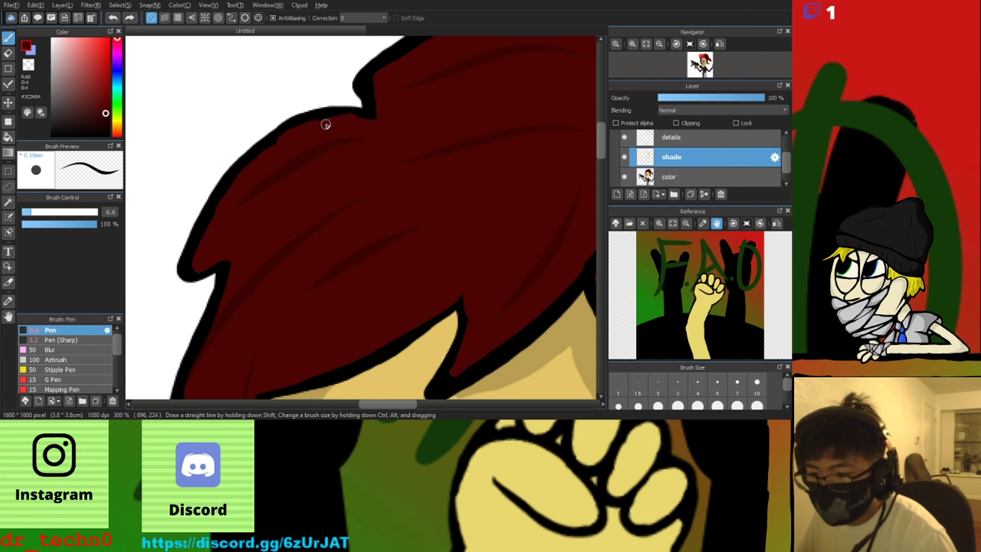
{"action": "scroll", "coordinate": [364, 114], "scroll_direction": "up", "scroll_amount": 2}
{"action": "scroll", "coordinate": [364, 112], "scroll_direction": "down", "scroll_amount": 2}
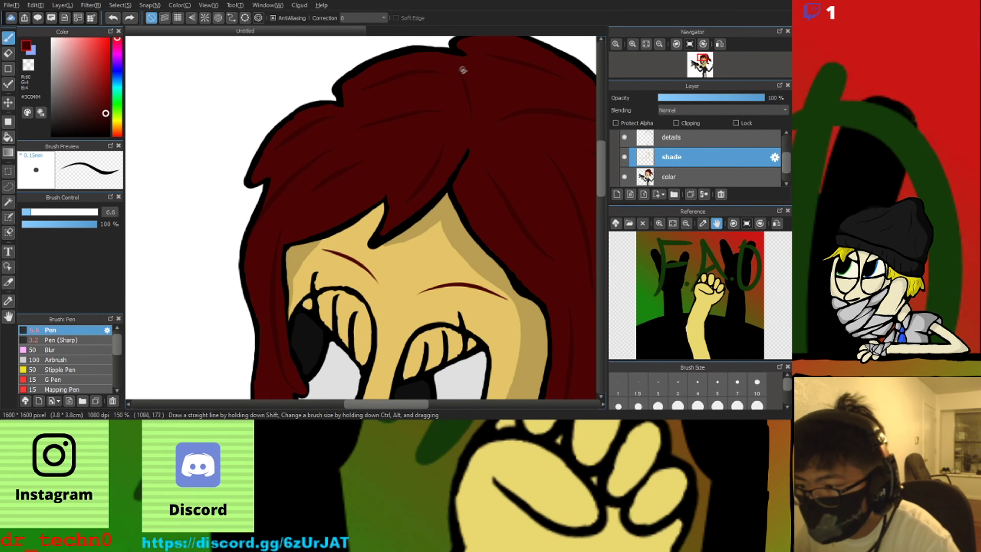
Outline the shadow down the long hair strand in front of the face
{"action": "scroll", "coordinate": [255, 184], "scroll_direction": "down", "scroll_amount": 2}
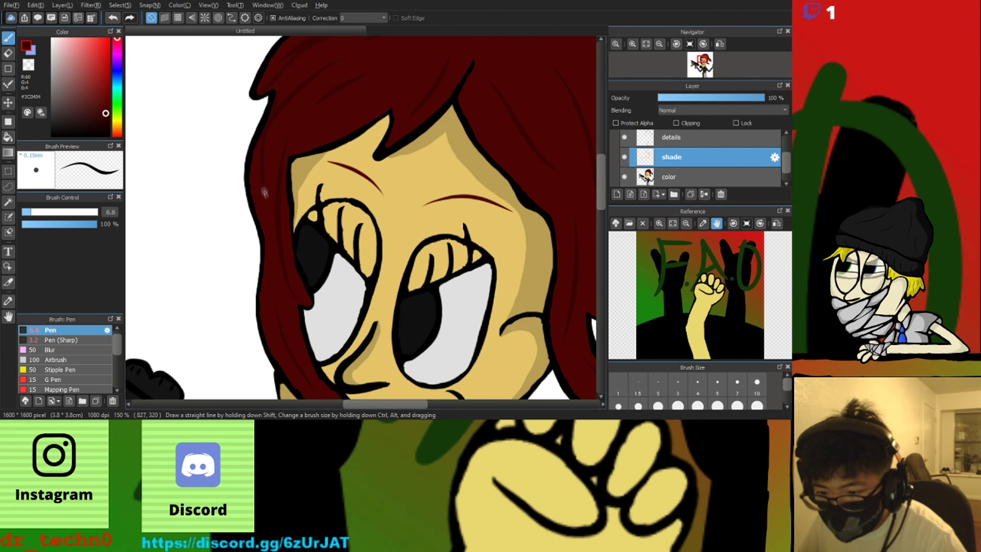
{"action": "scroll", "coordinate": [234, 184], "scroll_direction": "up", "scroll_amount": 2}
{"action": "scroll", "coordinate": [235, 184], "scroll_direction": "down", "scroll_amount": 4}
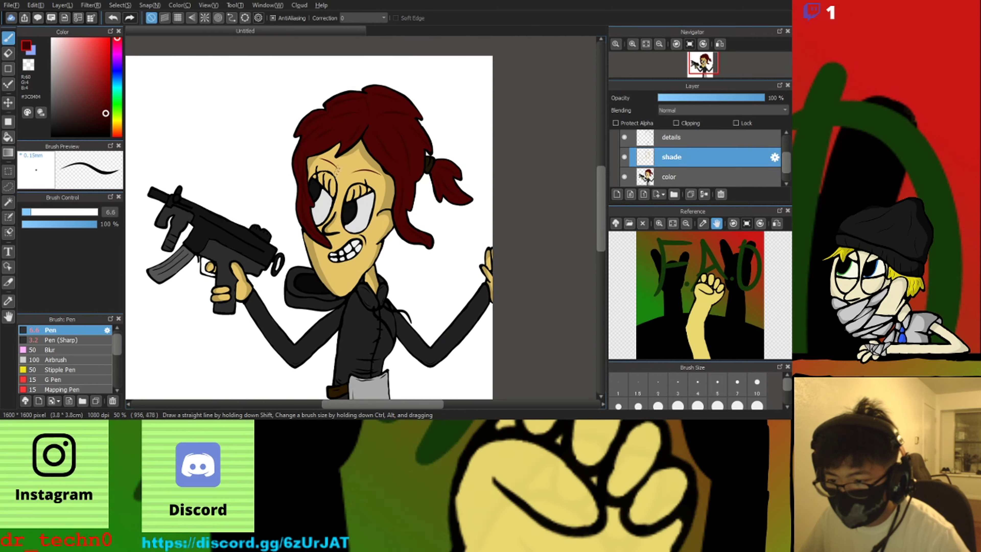
{"action": "scroll", "coordinate": [323, 181], "scroll_direction": "up", "scroll_amount": 4}
{"action": "scroll", "coordinate": [437, 51], "scroll_direction": "down", "scroll_amount": 3}
{"action": "scroll", "coordinate": [483, 58], "scroll_direction": "up", "scroll_amount": 2}
{"action": "scroll", "coordinate": [453, 136], "scroll_direction": "down", "scroll_amount": 3}
Outline the shadow across the top of the hair and down its back edge towards the ponytail
{"action": "scroll", "coordinate": [386, 112], "scroll_direction": "up", "scroll_amount": 4}
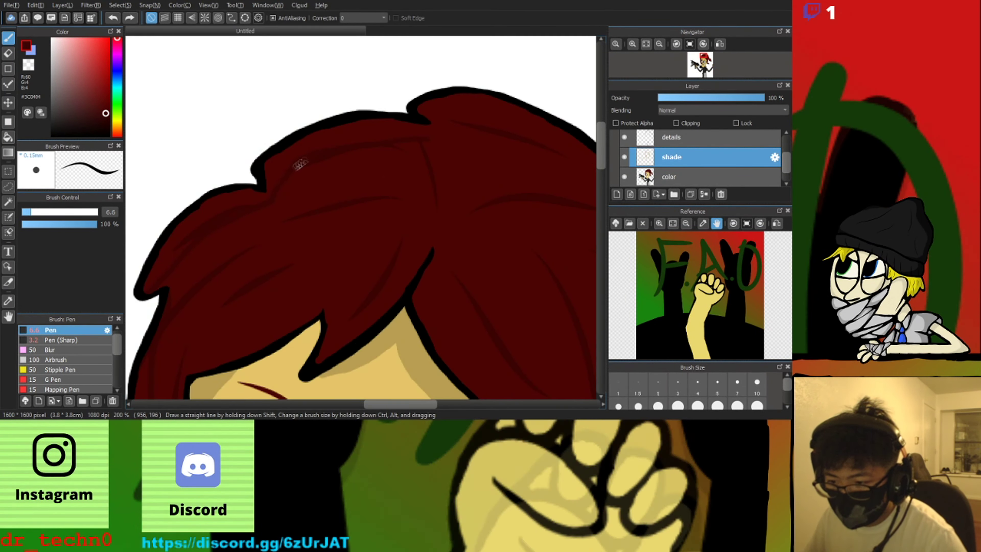
{"action": "scroll", "coordinate": [483, 127], "scroll_direction": "down", "scroll_amount": 2}
{"action": "scroll", "coordinate": [501, 144], "scroll_direction": "up", "scroll_amount": 4}
{"action": "scroll", "coordinate": [205, 128], "scroll_direction": "down", "scroll_amount": 3}
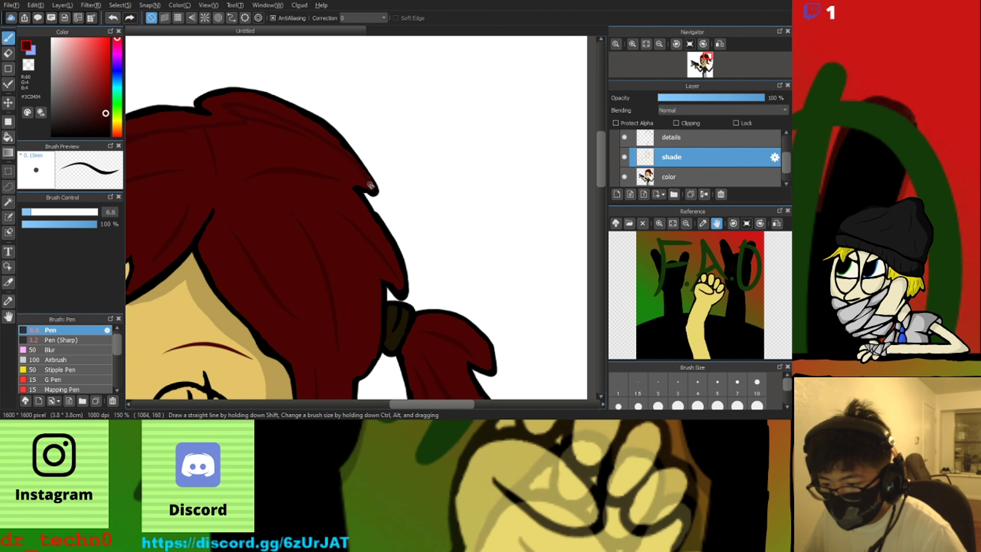
{"action": "scroll", "coordinate": [370, 183], "scroll_direction": "up", "scroll_amount": 3}
{"action": "scroll", "coordinate": [181, 97], "scroll_direction": "down", "scroll_amount": 4}
Fill the outlined shadow along the crown of the hair with dark red
{"action": "scroll", "coordinate": [268, 131], "scroll_direction": "up", "scroll_amount": 4}
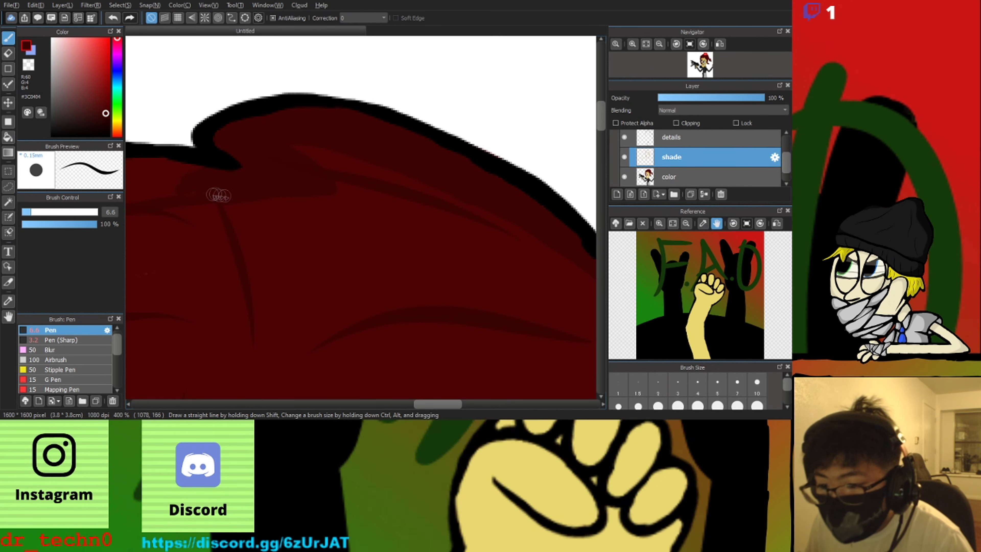
{"action": "left_click_drag", "start_coordinate": [427, 404], "coordinate": [406, 404]}
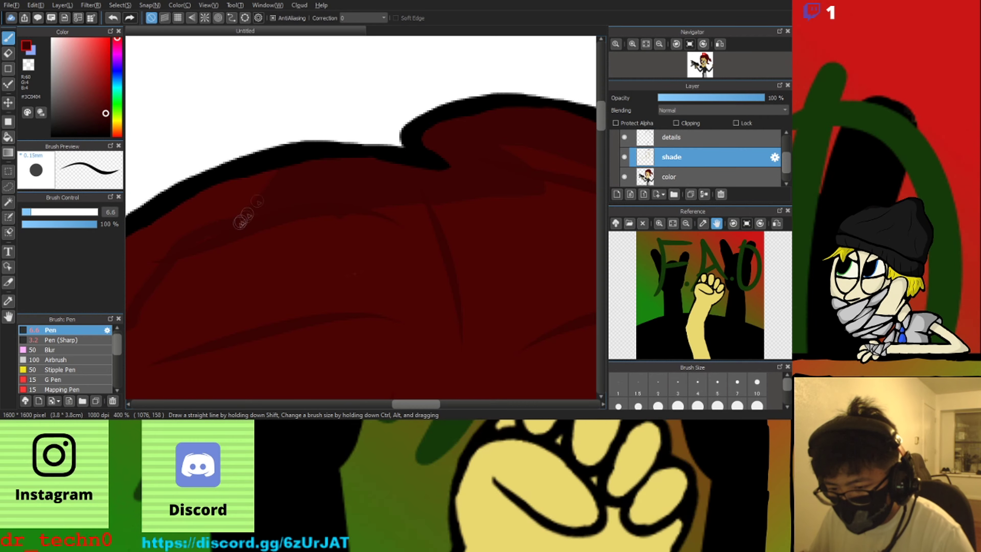
{"action": "scroll", "coordinate": [243, 176], "scroll_direction": "down", "scroll_amount": 3}
{"action": "scroll", "coordinate": [363, 101], "scroll_direction": "up", "scroll_amount": 3}
Set the Pen brush size to 15 and fill the outlined shadow on the front side of the fringe
{"action": "left_click", "coordinate": [49, 211]}
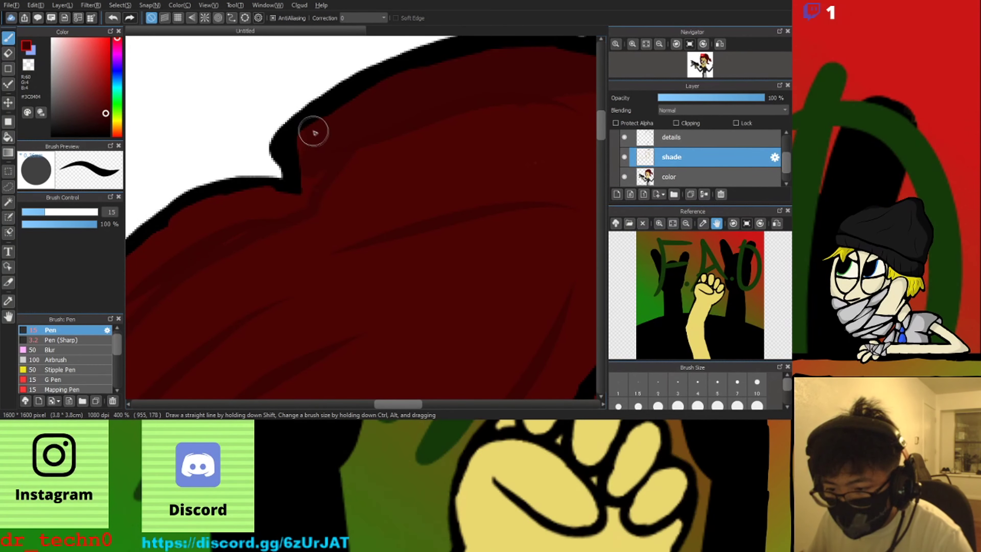
{"action": "scroll", "coordinate": [225, 206], "scroll_direction": "down", "scroll_amount": 3}
{"action": "scroll", "coordinate": [216, 197], "scroll_direction": "up", "scroll_amount": 3}
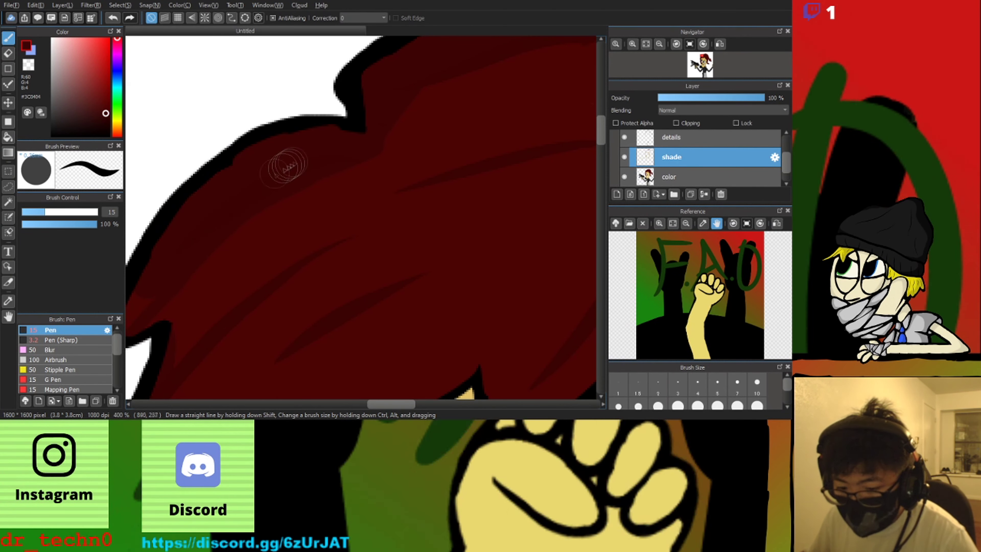
{"action": "scroll", "coordinate": [210, 278], "scroll_direction": "down", "scroll_amount": 4}
{"action": "scroll", "coordinate": [192, 203], "scroll_direction": "up", "scroll_amount": 3}
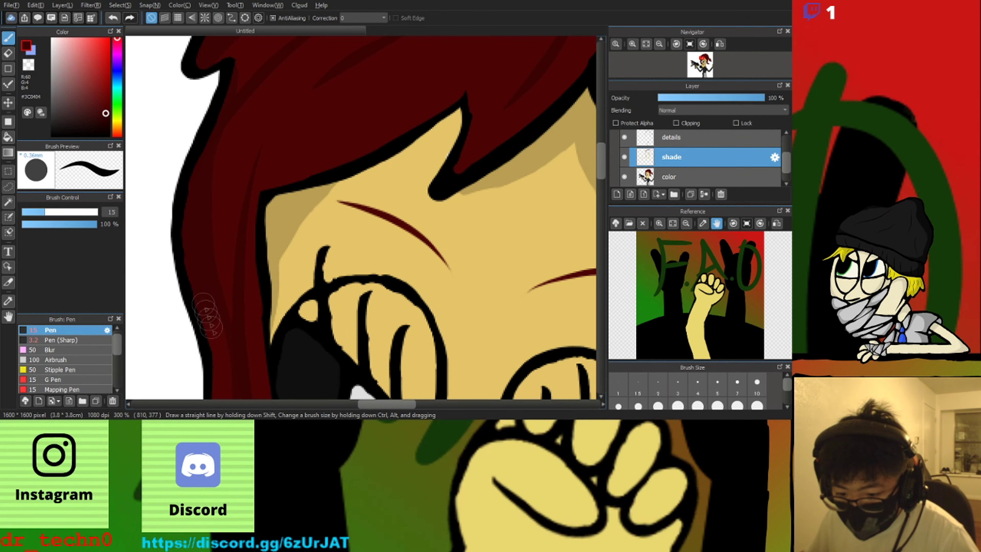
Fill the outlined shadow down the long hair strand in front of the face
{"action": "scroll", "coordinate": [197, 278], "scroll_direction": "up", "scroll_amount": 2}
{"action": "scroll", "coordinate": [191, 255], "scroll_direction": "down", "scroll_amount": 2}
{"action": "scroll", "coordinate": [190, 250], "scroll_direction": "up", "scroll_amount": 2}
{"action": "scroll", "coordinate": [182, 232], "scroll_direction": "down", "scroll_amount": 2}
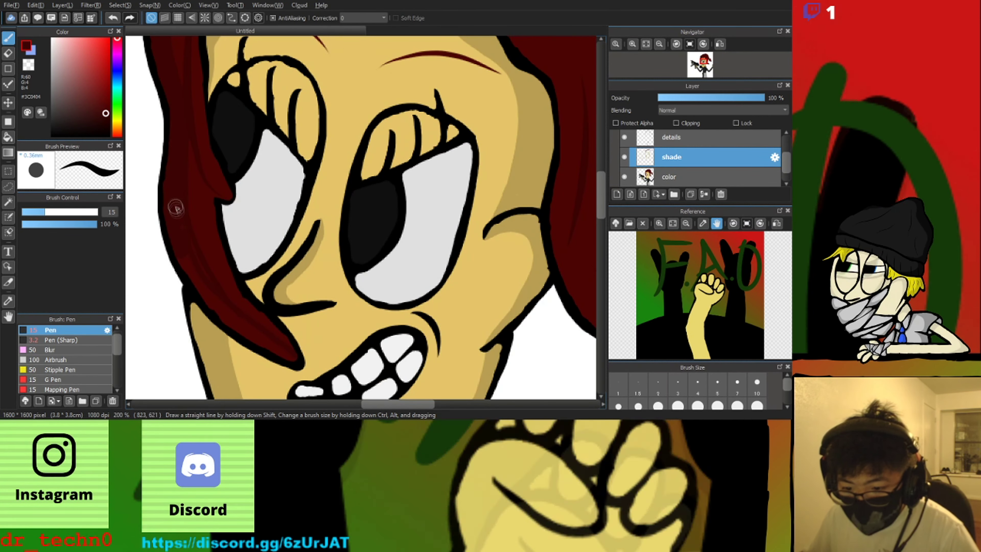
{"action": "scroll", "coordinate": [237, 324], "scroll_direction": "down", "scroll_amount": 3}
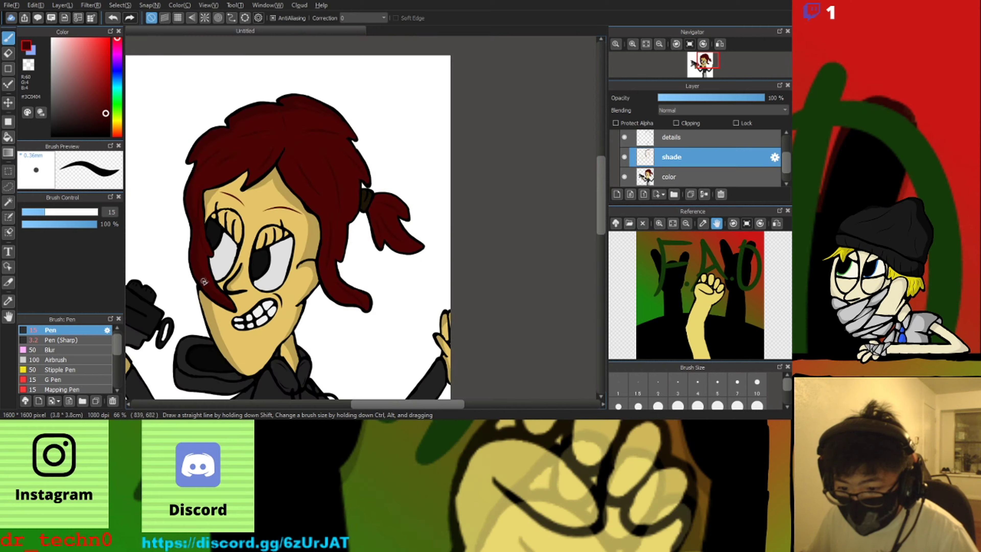
Set the Pen brush size to 7.2 and outline shadows on the hair behind the face and on the ponytail
{"action": "scroll", "coordinate": [313, 164], "scroll_direction": "up", "scroll_amount": 2}
{"action": "scroll", "coordinate": [312, 164], "scroll_direction": "down", "scroll_amount": 2}
{"action": "scroll", "coordinate": [233, 199], "scroll_direction": "up", "scroll_amount": 3}
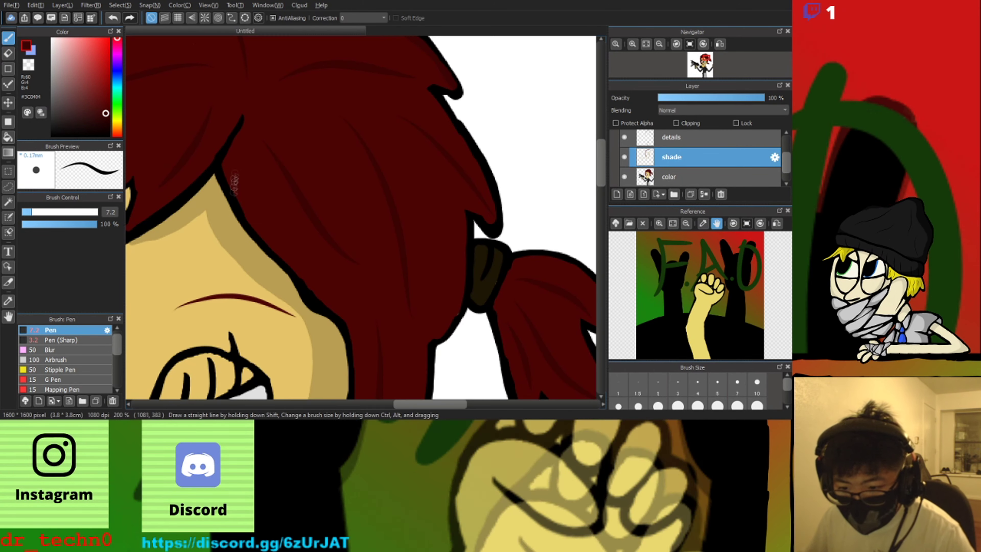
{"action": "scroll", "coordinate": [296, 250], "scroll_direction": "down", "scroll_amount": 2}
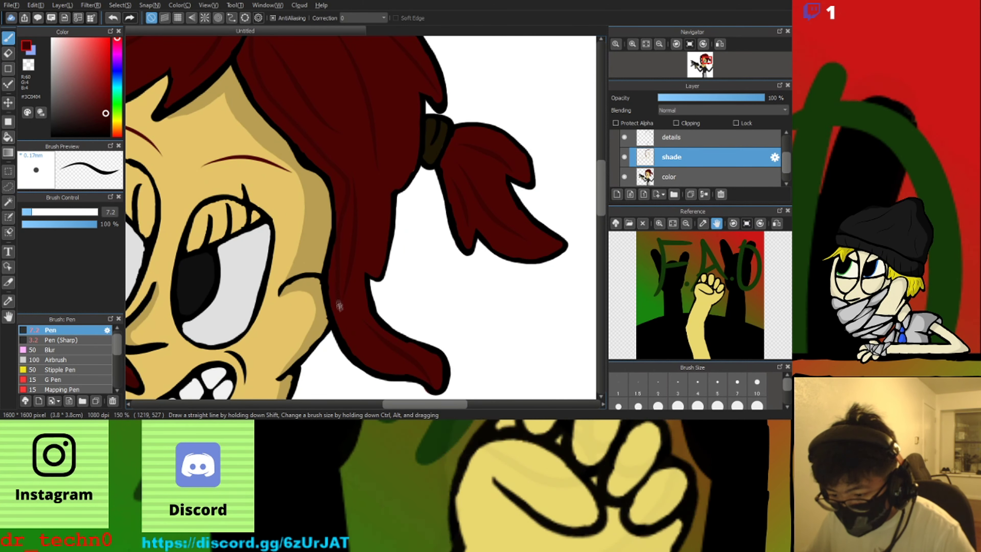
{"action": "scroll", "coordinate": [433, 382], "scroll_direction": "down", "scroll_amount": 3}
{"action": "scroll", "coordinate": [414, 184], "scroll_direction": "up", "scroll_amount": 3}
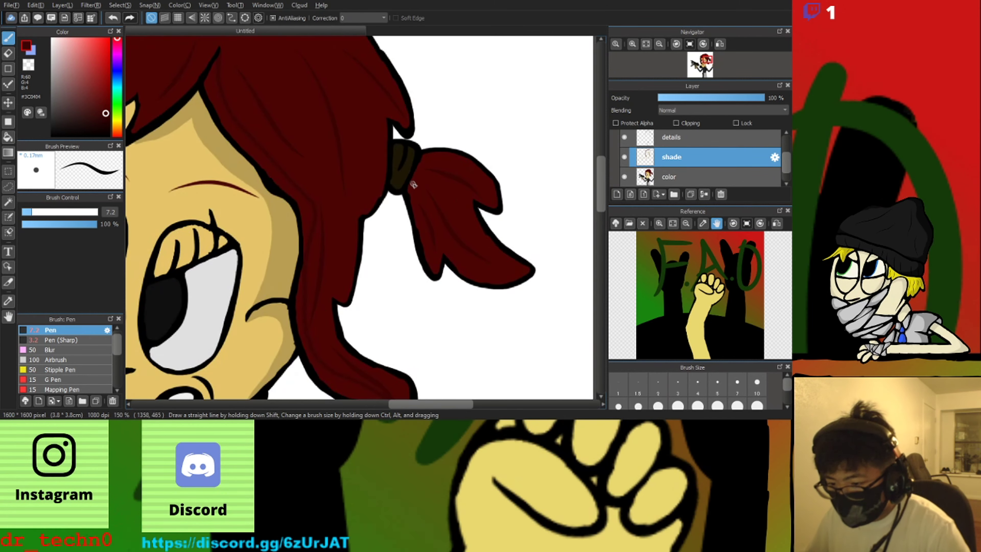
Set the Pen brush size to 17 and fill the shadow on the hair behind the face down to the strand's tip
{"action": "scroll", "coordinate": [372, 219], "scroll_direction": "up", "scroll_amount": 2}
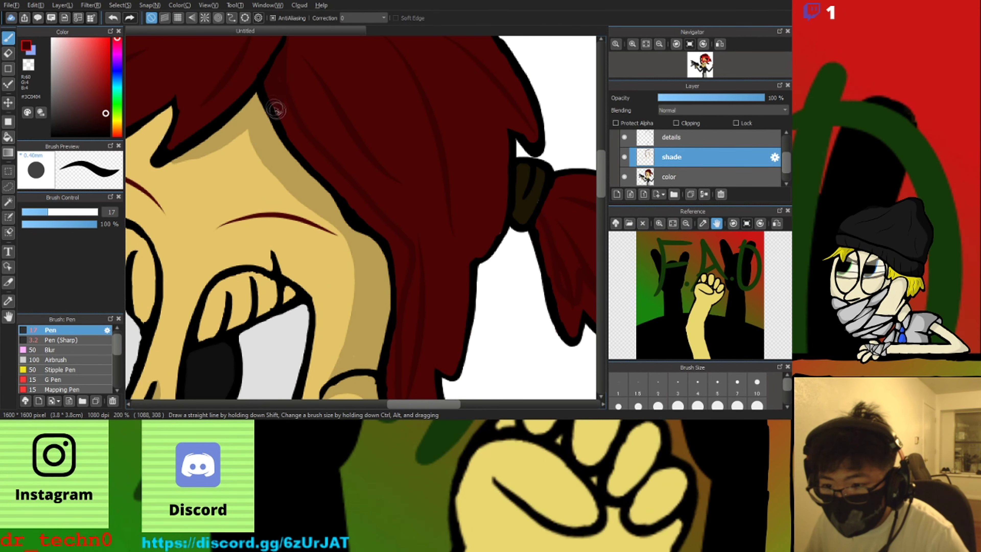
{"action": "scroll", "coordinate": [271, 78], "scroll_direction": "up", "scroll_amount": 3}
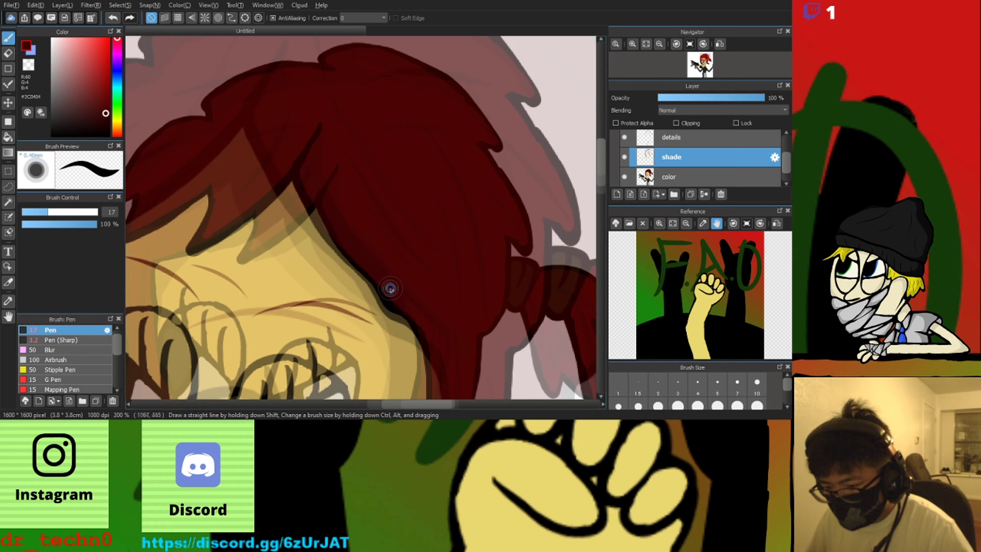
{"action": "scroll", "coordinate": [443, 342], "scroll_direction": "down", "scroll_amount": 1}
{"action": "scroll", "coordinate": [398, 265], "scroll_direction": "down", "scroll_amount": 3}
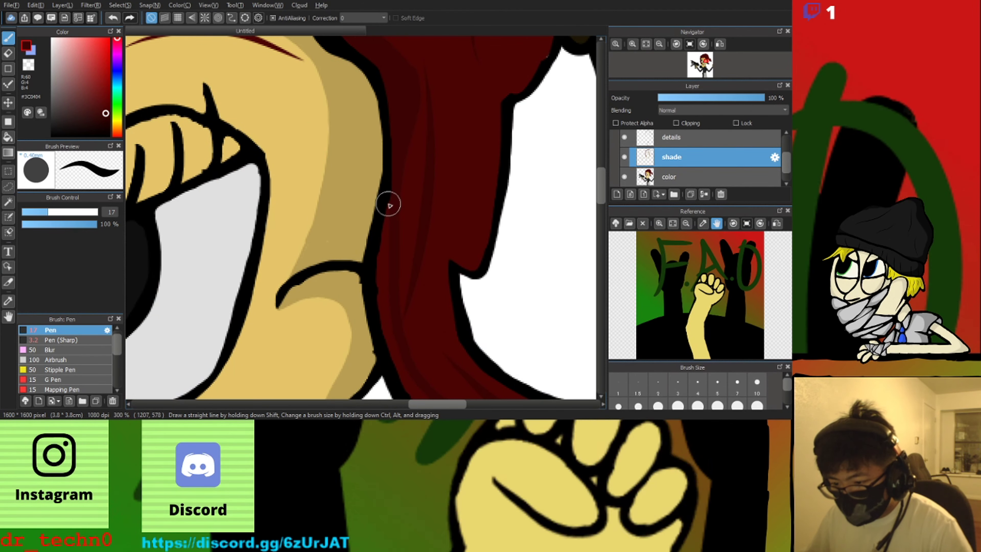
{"action": "scroll", "coordinate": [440, 360], "scroll_direction": "up", "scroll_amount": 4}
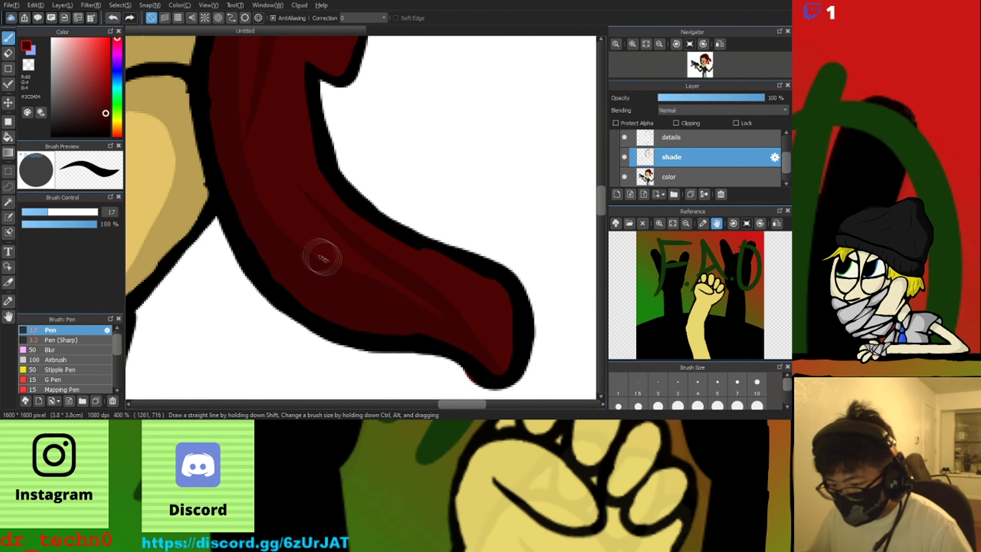
Erase the shading that spills outside the tip of the hair strand behind the face
{"action": "scroll", "coordinate": [328, 261], "scroll_direction": "down", "scroll_amount": 3}
{"action": "scroll", "coordinate": [278, 160], "scroll_direction": "up", "scroll_amount": 2}
{"action": "scroll", "coordinate": [278, 160], "scroll_direction": "down", "scroll_amount": 2}
{"action": "scroll", "coordinate": [223, 75], "scroll_direction": "up", "scroll_amount": 1}
{"action": "scroll", "coordinate": [223, 75], "scroll_direction": "down", "scroll_amount": 2}
{"action": "scroll", "coordinate": [299, 289], "scroll_direction": "up", "scroll_amount": 2}
{"action": "key", "text": "e"}
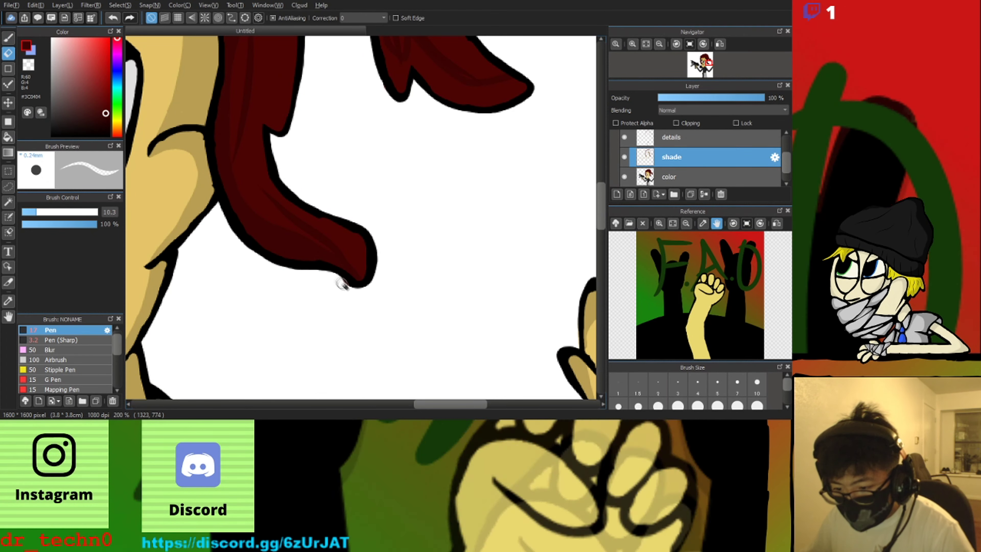
Fill the outlined shadows on the ponytail's lower strands with the Pen
{"action": "scroll", "coordinate": [335, 279], "scroll_direction": "down", "scroll_amount": 2}
{"action": "scroll", "coordinate": [306, 91], "scroll_direction": "up", "scroll_amount": 4}
{"action": "key", "text": "b"}
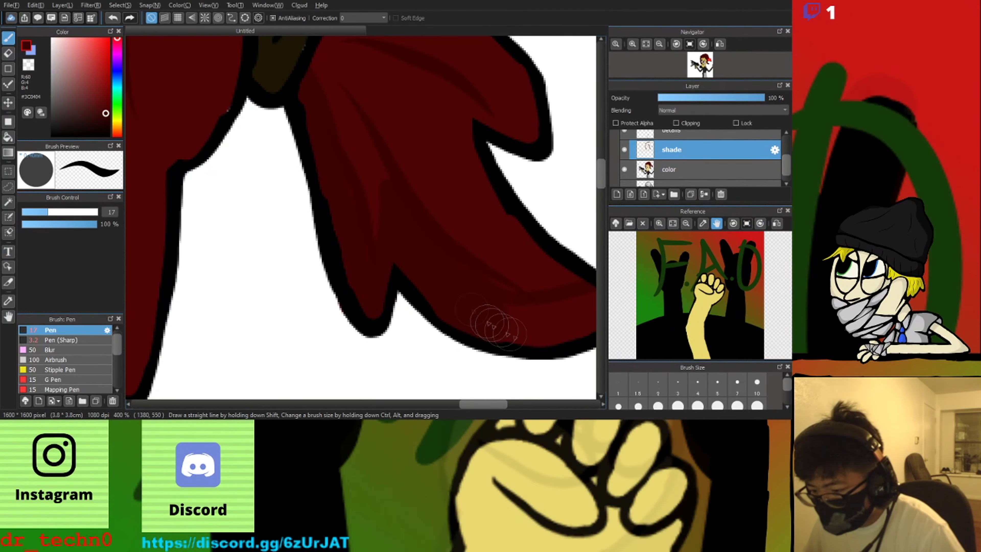
{"action": "scroll", "coordinate": [575, 322], "scroll_direction": "down", "scroll_amount": 1}
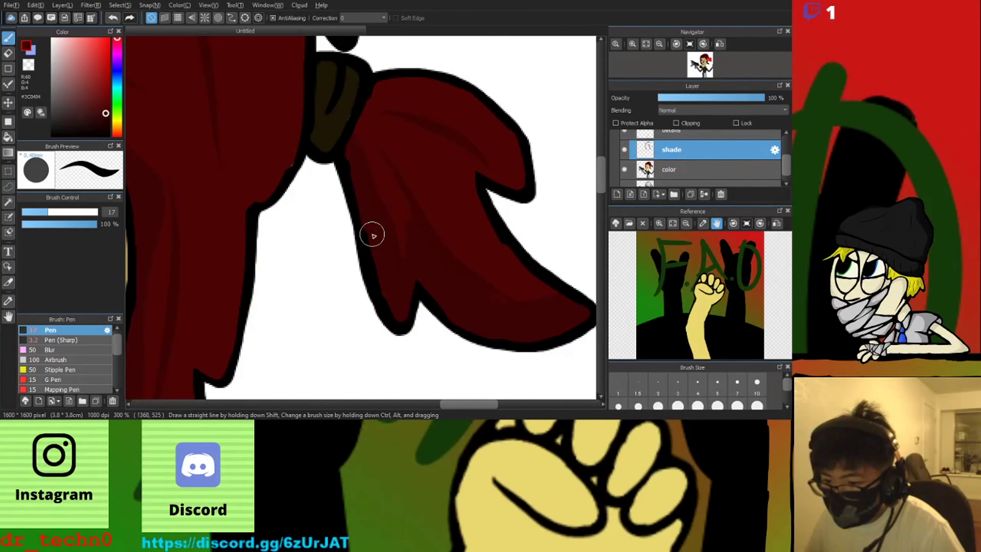
{"action": "scroll", "coordinate": [372, 232], "scroll_direction": "down", "scroll_amount": 5}
{"action": "scroll", "coordinate": [236, 224], "scroll_direction": "down", "scroll_amount": 2}
{"action": "scroll", "coordinate": [158, 258], "scroll_direction": "up", "scroll_amount": 2}
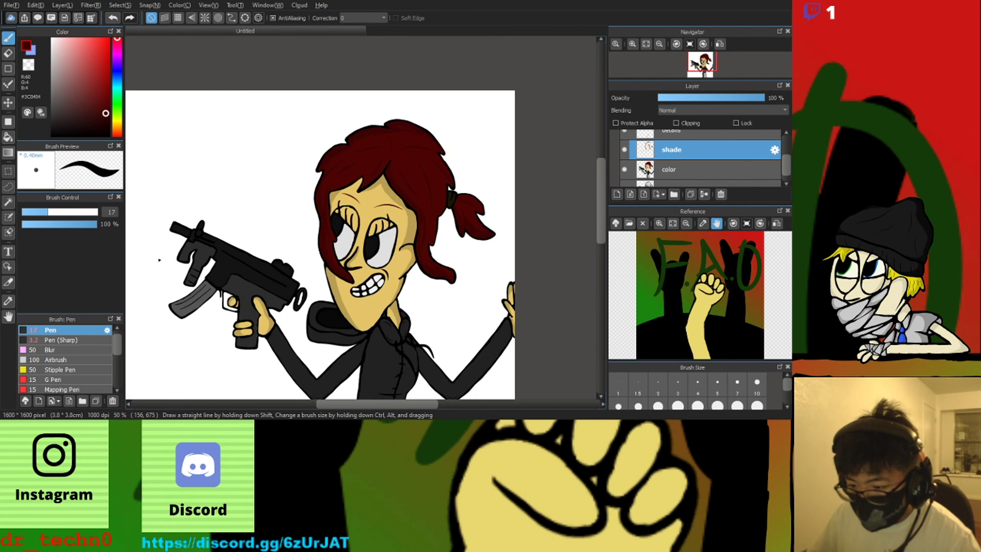
Sample the hair's base red and paint over the color gap beside the hair tie on the color layer
{"action": "scroll", "coordinate": [459, 195], "scroll_direction": "up", "scroll_amount": 6}
{"action": "left_click", "coordinate": [344, 242], "text": "alt"}
{"action": "left_click", "coordinate": [673, 169]}
{"action": "left_click", "coordinate": [330, 292]}
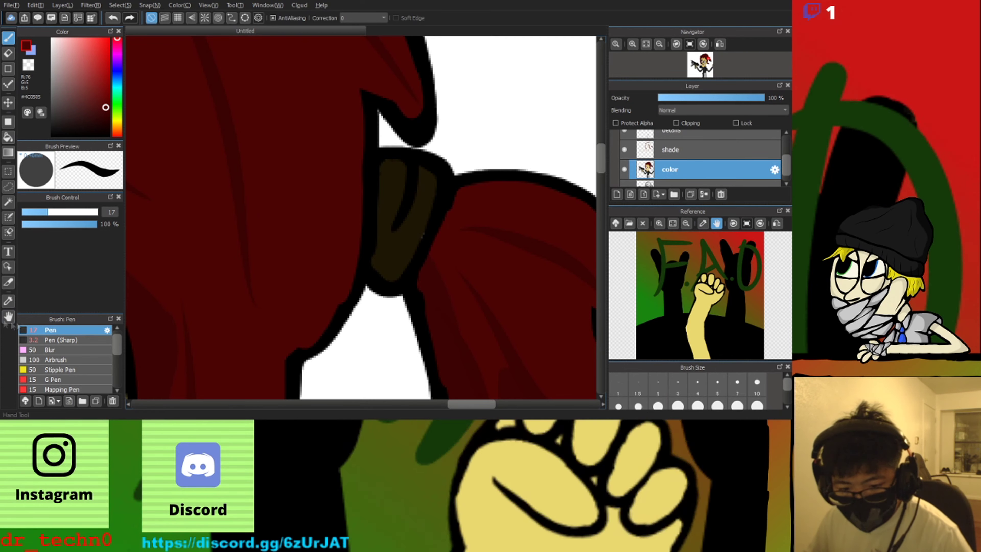
Sample the hair tie's dark brown and paint over the small color gap inside the tie
{"action": "left_click", "coordinate": [8, 301]}
{"action": "left_click", "coordinate": [392, 247]}
{"action": "left_click", "coordinate": [8, 38]}
{"action": "left_click", "coordinate": [417, 233]}
{"action": "scroll", "coordinate": [308, 192], "scroll_direction": "down", "scroll_amount": 9}
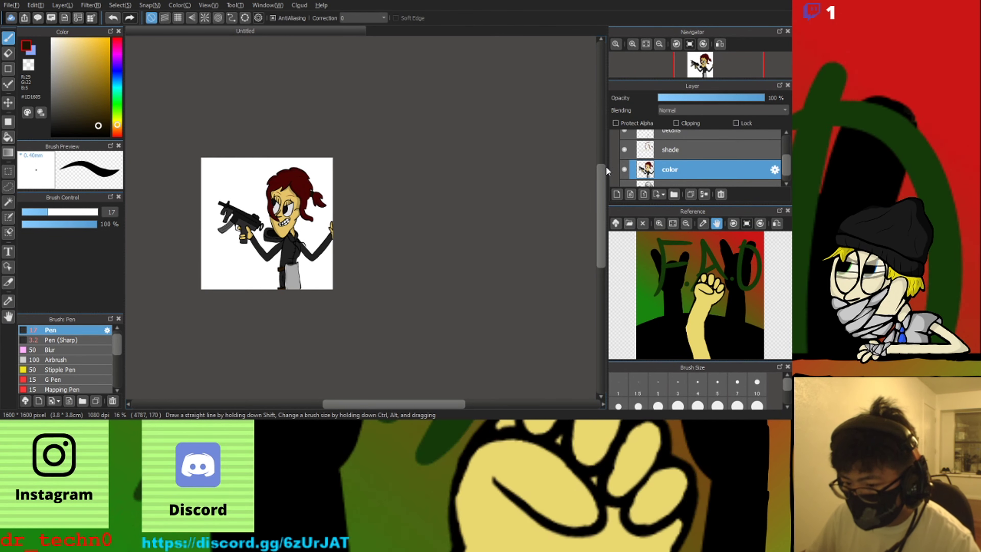
Return to the shade layer, sample the hoodie's gray and darken it to #141414 for painting with the Pen
{"action": "left_click", "coordinate": [670, 150]}
{"action": "scroll", "coordinate": [321, 209], "scroll_direction": "up", "scroll_amount": 8}
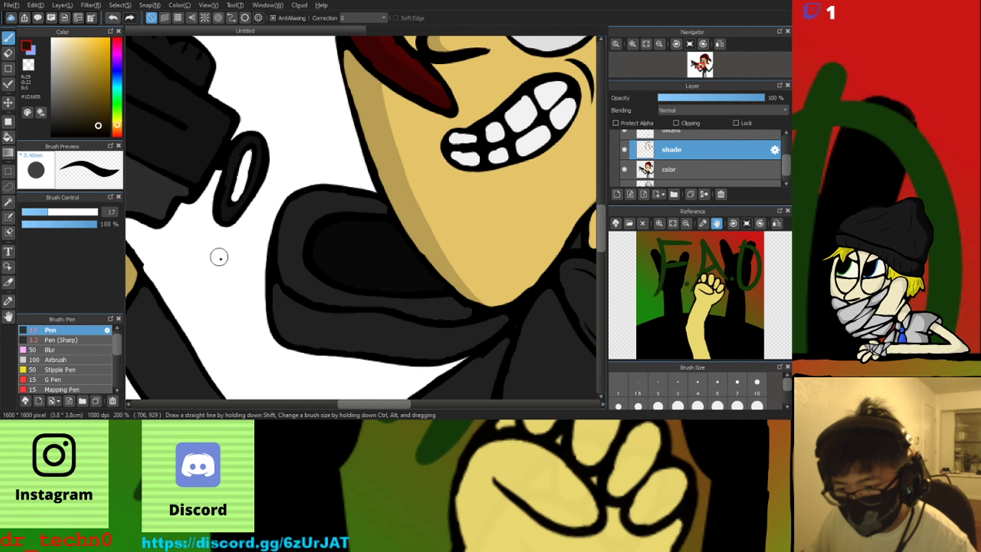
{"action": "scroll", "coordinate": [321, 209], "scroll_direction": "up", "scroll_amount": 2}
{"action": "scroll", "coordinate": [315, 203], "scroll_direction": "down", "scroll_amount": 5}
{"action": "scroll", "coordinate": [317, 203], "scroll_direction": "up", "scroll_amount": 6}
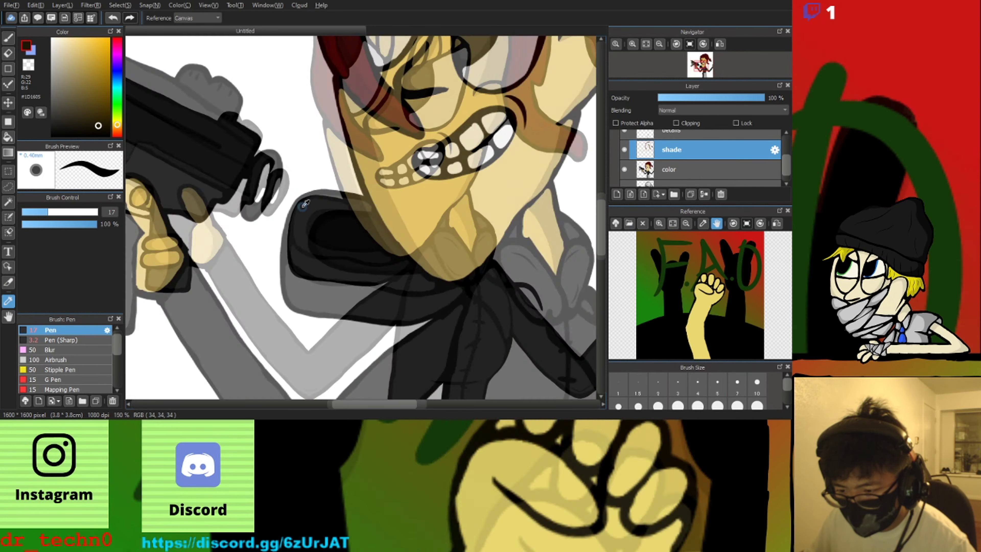
{"action": "left_click", "coordinate": [316, 203]}
{"action": "left_click", "coordinate": [51, 129]}
{"action": "left_click", "coordinate": [8, 38]}
Set the Pen brush size to 6.6 and outline the shadow around the rim of the hood
{"action": "scroll", "coordinate": [414, 210], "scroll_direction": "up", "scroll_amount": 2}
{"action": "left_click_drag", "start_coordinate": [440, 193], "coordinate": [339, 170]}
{"action": "key", "text": "ctrl+z"}
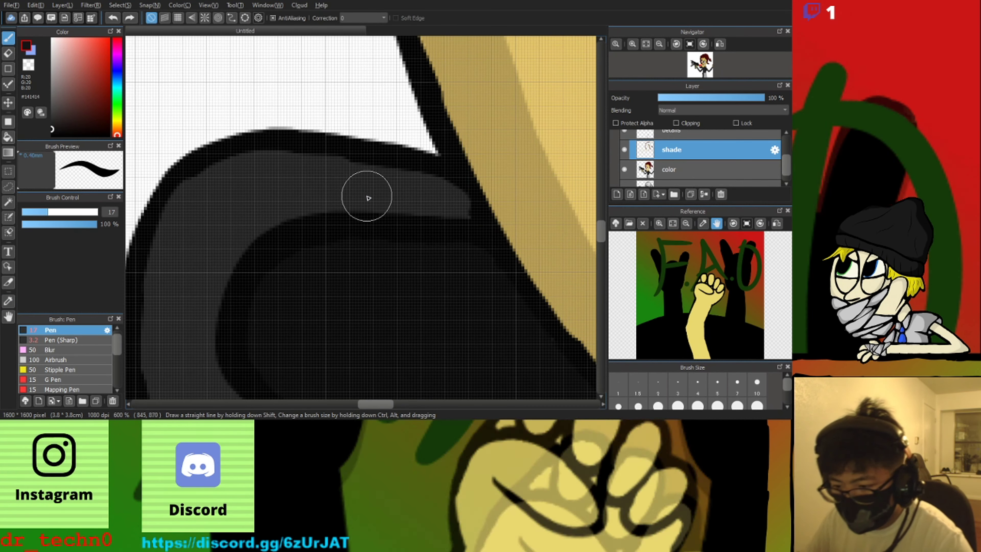
{"action": "scroll", "coordinate": [376, 205], "scroll_direction": "down", "scroll_amount": 2}
{"action": "left_click", "coordinate": [34, 212]}
{"action": "mouse_move", "coordinate": [414, 198]}
{"action": "left_mouse_down"}
{"action": "mouse_move", "coordinate": [297, 291]}
{"action": "mouse_move", "coordinate": [392, 341]}
{"action": "mouse_move", "coordinate": [512, 371]}
{"action": "left_mouse_up"}
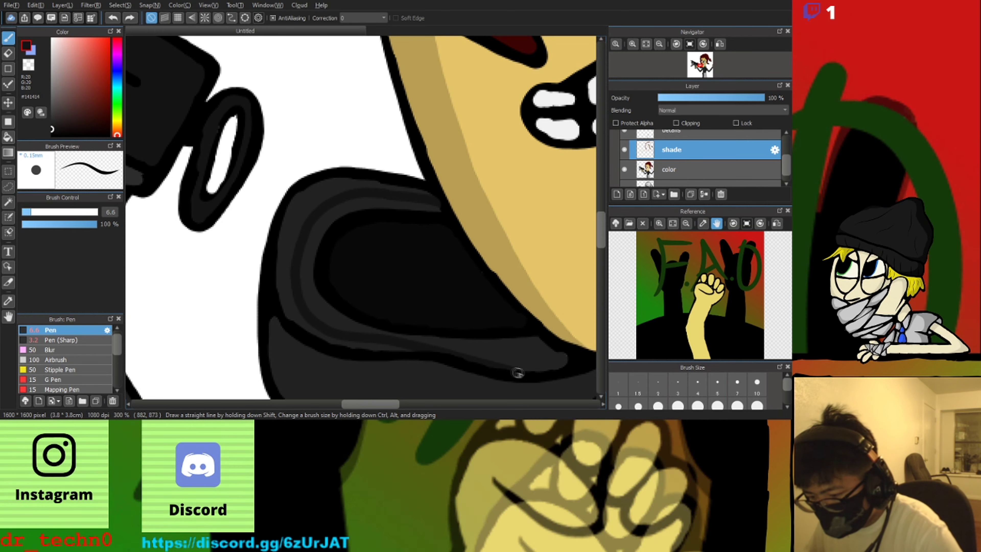
Outline shadows on the lower part of the hood and on the two collar folds at the neck
{"action": "scroll", "coordinate": [386, 290], "scroll_direction": "down", "scroll_amount": 3}
{"action": "scroll", "coordinate": [255, 173], "scroll_direction": "up", "scroll_amount": 3}
{"action": "scroll", "coordinate": [437, 206], "scroll_direction": "down", "scroll_amount": 3}
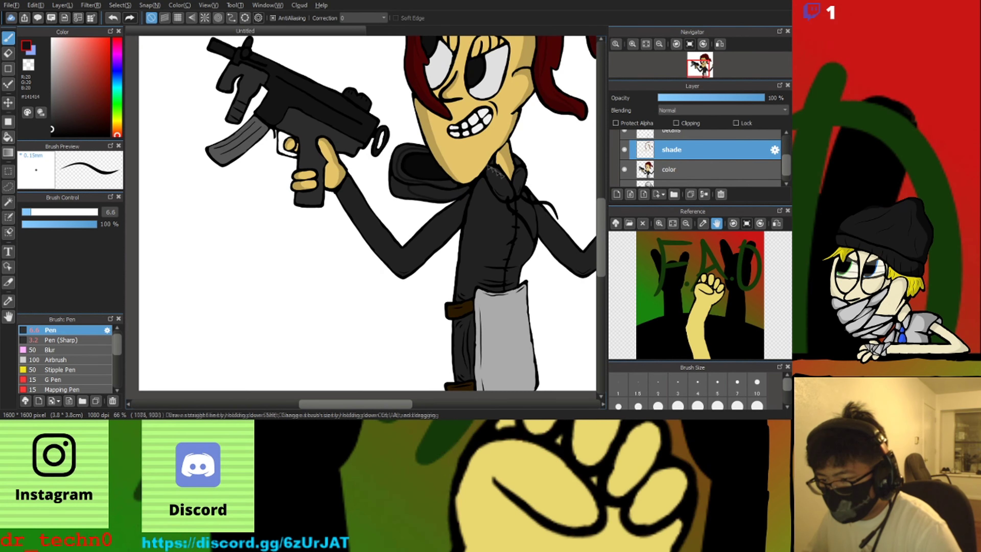
{"action": "scroll", "coordinate": [336, 195], "scroll_direction": "up", "scroll_amount": 3}
{"action": "left_click_drag", "start_coordinate": [349, 235], "coordinate": [388, 328]}
{"action": "key", "text": "ctrl+z"}
{"action": "mouse_move", "coordinate": [354, 202]}
{"action": "left_mouse_down"}
{"action": "mouse_move", "coordinate": [414, 329]}
{"action": "mouse_move", "coordinate": [421, 323]}
{"action": "left_mouse_up"}
{"action": "key", "text": "ctrl+z"}
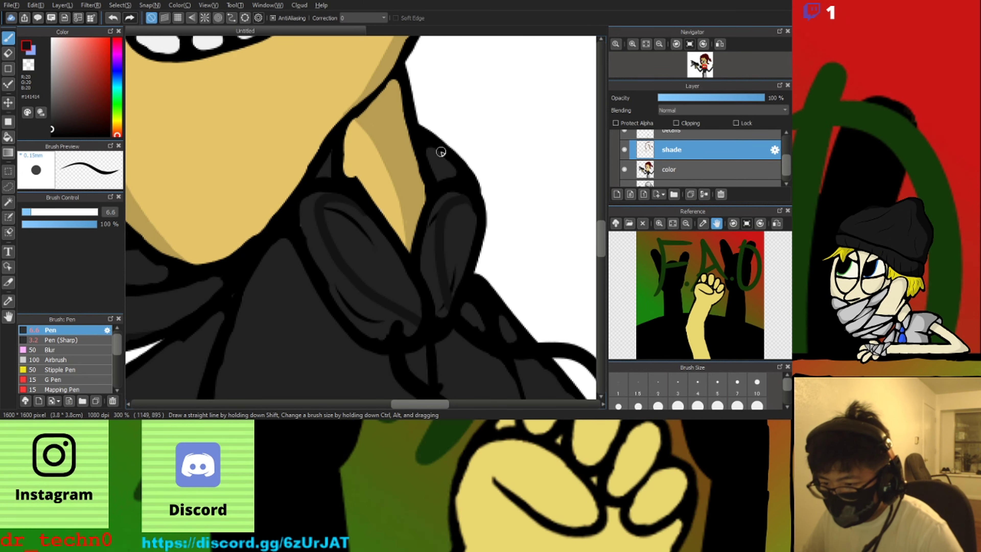
Fill the outlined shadows on the hood's rim and lower part
{"action": "scroll", "coordinate": [438, 154], "scroll_direction": "down", "scroll_amount": 3}
{"action": "scroll", "coordinate": [257, 95], "scroll_direction": "up", "scroll_amount": 3}
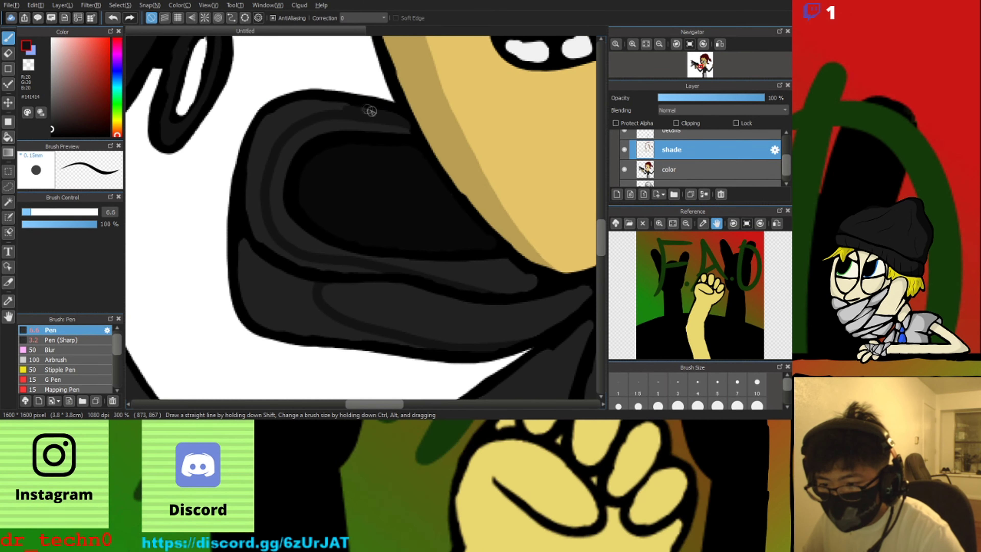
{"action": "mouse_move", "coordinate": [318, 270]}
{"action": "left_mouse_down"}
{"action": "mouse_move", "coordinate": [304, 310]}
{"action": "mouse_move", "coordinate": [293, 279]}
{"action": "mouse_move", "coordinate": [256, 273]}
{"action": "mouse_move", "coordinate": [251, 304]}
{"action": "left_mouse_up"}
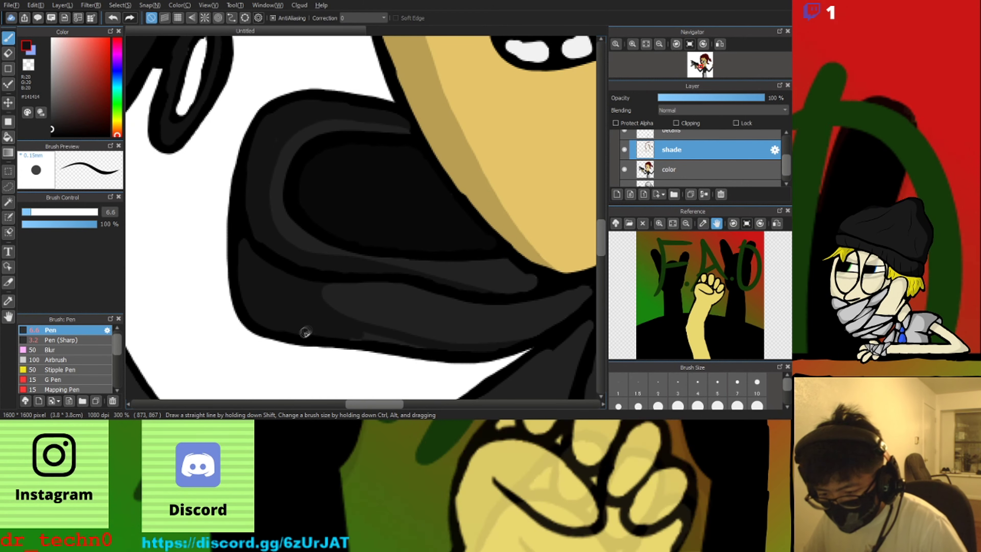
{"action": "scroll", "coordinate": [301, 305], "scroll_direction": "down", "scroll_amount": 3}
Fill the outlined shadows on both collar folds at the neck
{"action": "scroll", "coordinate": [313, 211], "scroll_direction": "up", "scroll_amount": 4}
{"action": "mouse_move", "coordinate": [296, 211]}
{"action": "left_mouse_down"}
{"action": "mouse_move", "coordinate": [313, 290]}
{"action": "mouse_move", "coordinate": [345, 351]}
{"action": "mouse_move", "coordinate": [364, 356]}
{"action": "left_mouse_up"}
{"action": "scroll", "coordinate": [314, 288], "scroll_direction": "down", "scroll_amount": 1}
{"action": "scroll", "coordinate": [287, 290], "scroll_direction": "up", "scroll_amount": 1}
{"action": "mouse_move", "coordinate": [437, 160]}
{"action": "left_mouse_down"}
{"action": "mouse_move", "coordinate": [421, 190]}
{"action": "mouse_move", "coordinate": [421, 303]}
{"action": "left_mouse_up"}
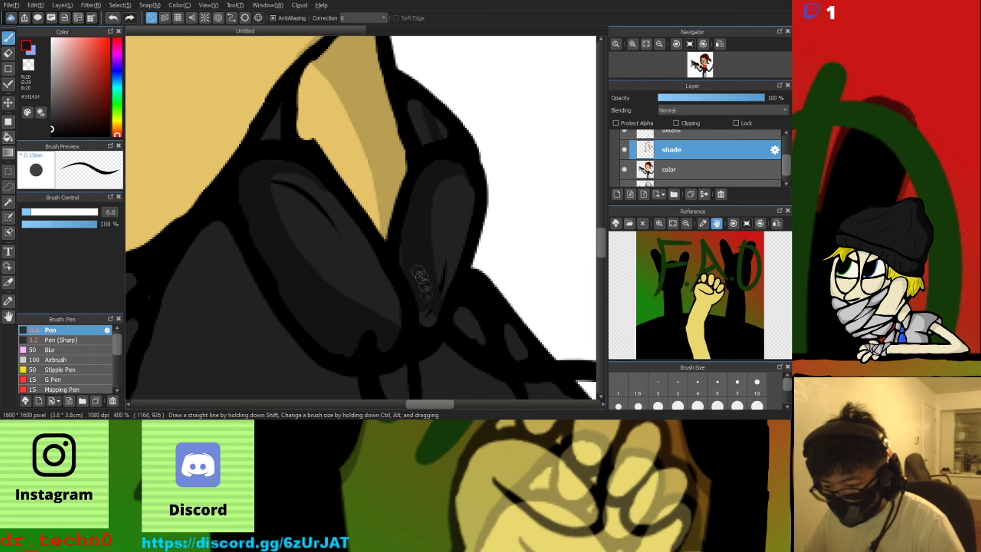
Shade the hoodie just below the collar and outline a long shadow down the side of the torso
{"action": "scroll", "coordinate": [416, 131], "scroll_direction": "down", "scroll_amount": 5}
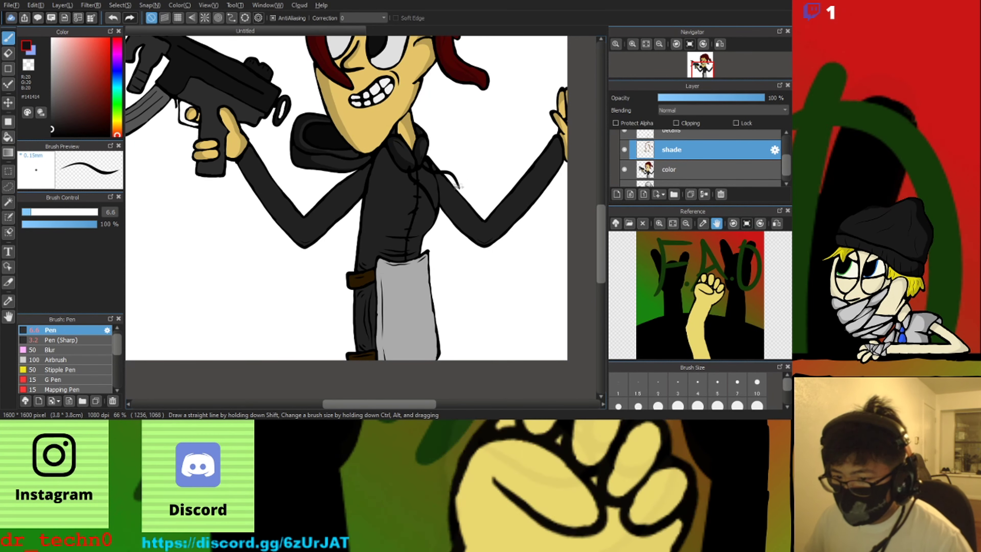
{"action": "scroll", "coordinate": [392, 197], "scroll_direction": "up", "scroll_amount": 4}
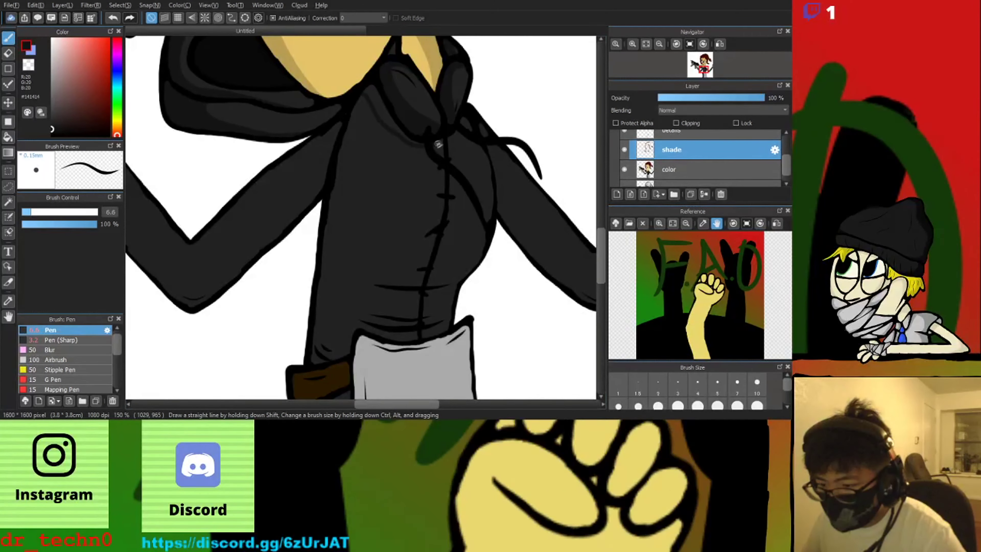
{"action": "scroll", "coordinate": [423, 141], "scroll_direction": "up", "scroll_amount": 3}
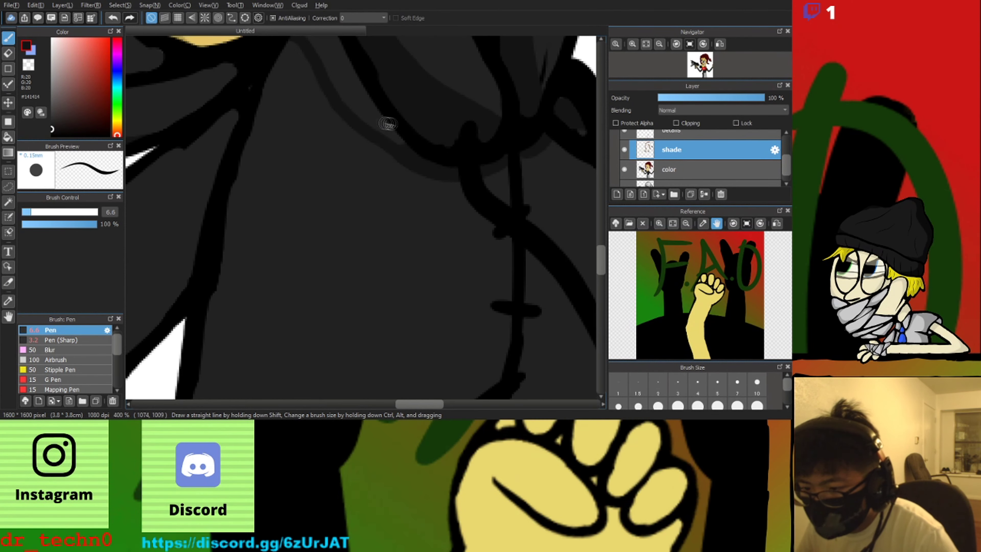
{"action": "scroll", "coordinate": [352, 98], "scroll_direction": "down", "scroll_amount": 4}
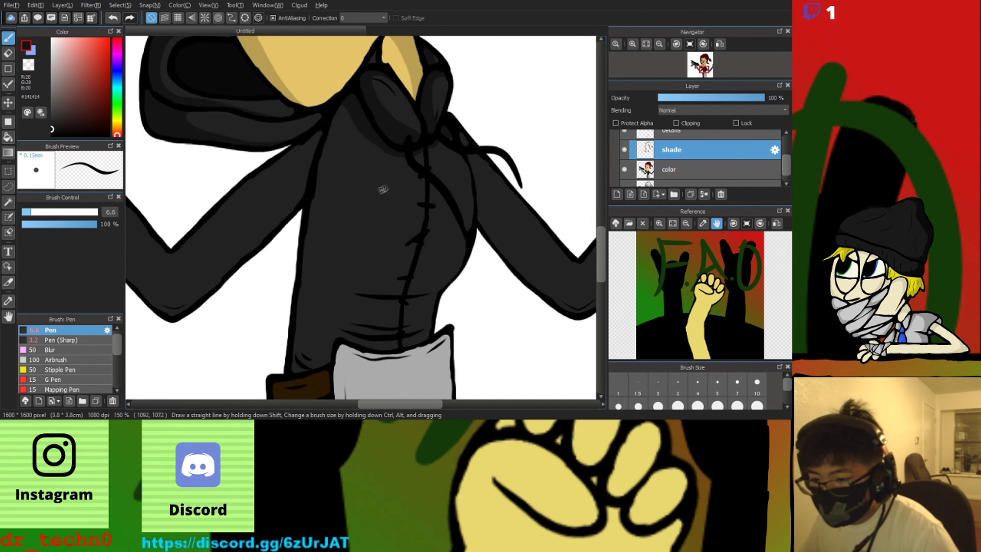
{"action": "scroll", "coordinate": [368, 129], "scroll_direction": "up", "scroll_amount": 3}
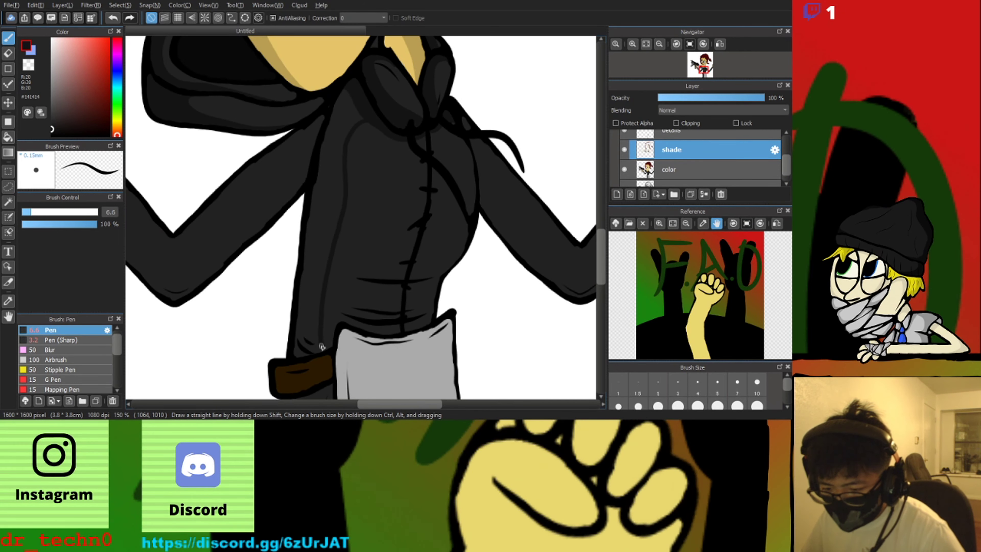
Outline the shadows on the dark leg between the brown straps and fill them with the Pen at size 16
{"action": "scroll", "coordinate": [322, 344], "scroll_direction": "down", "scroll_amount": 2}
{"action": "scroll", "coordinate": [350, 127], "scroll_direction": "up", "scroll_amount": 3}
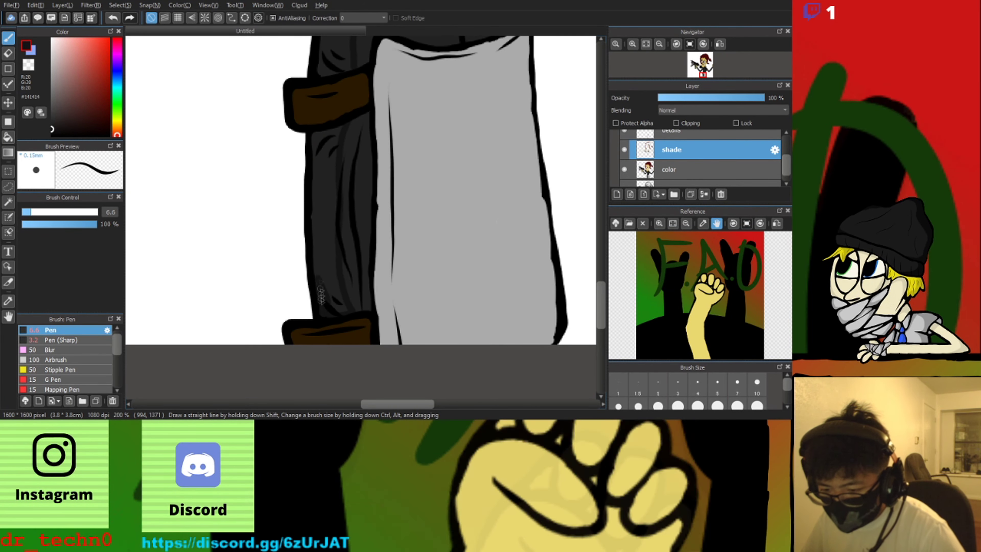
{"action": "scroll", "coordinate": [316, 137], "scroll_direction": "up", "scroll_amount": 1}
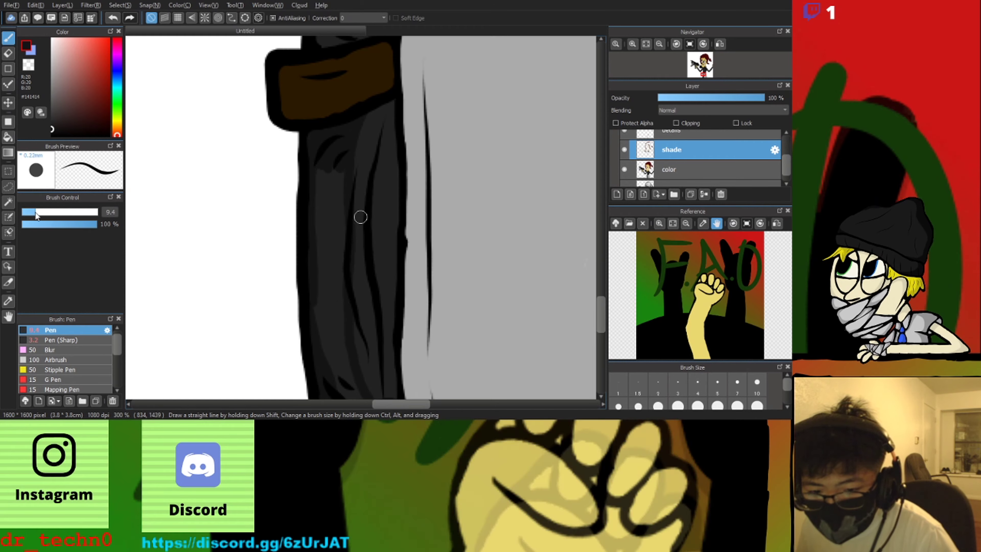
{"action": "mouse_move", "coordinate": [321, 173]}
{"action": "left_mouse_down"}
{"action": "mouse_move", "coordinate": [322, 272]}
{"action": "mouse_move", "coordinate": [314, 216]}
{"action": "left_mouse_up"}
{"action": "left_click_drag", "start_coordinate": [314, 218], "coordinate": [322, 253]}
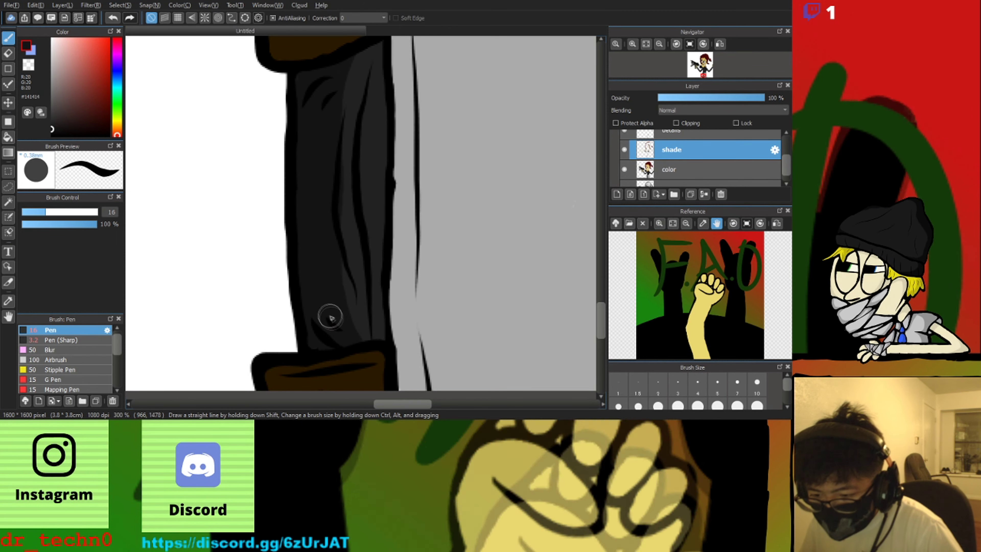
Fill the outlined shadow down the side of the torso to the brown strap
{"action": "scroll", "coordinate": [335, 327], "scroll_direction": "down", "scroll_amount": 2}
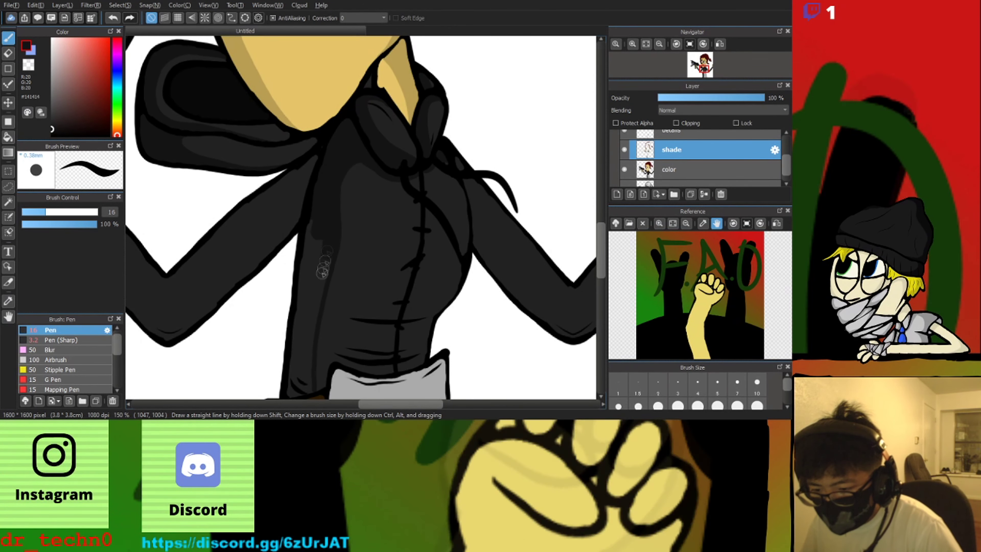
{"action": "scroll", "coordinate": [304, 293], "scroll_direction": "up", "scroll_amount": 1}
{"action": "left_click_drag", "start_coordinate": [311, 328], "coordinate": [295, 322]}
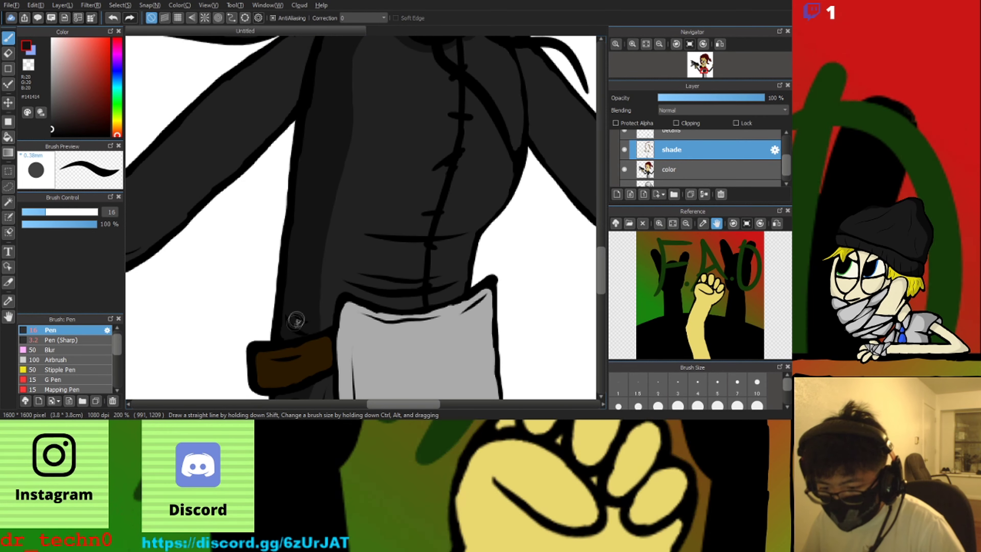
Shade along the horizontal fold lines at the hoodie's waist
{"action": "scroll", "coordinate": [297, 309], "scroll_direction": "down", "scroll_amount": 5}
{"action": "scroll", "coordinate": [348, 253], "scroll_direction": "up", "scroll_amount": 6}
{"action": "left_click_drag", "start_coordinate": [359, 294], "coordinate": [211, 285]}
{"action": "scroll", "coordinate": [212, 285], "scroll_direction": "down", "scroll_amount": 4}
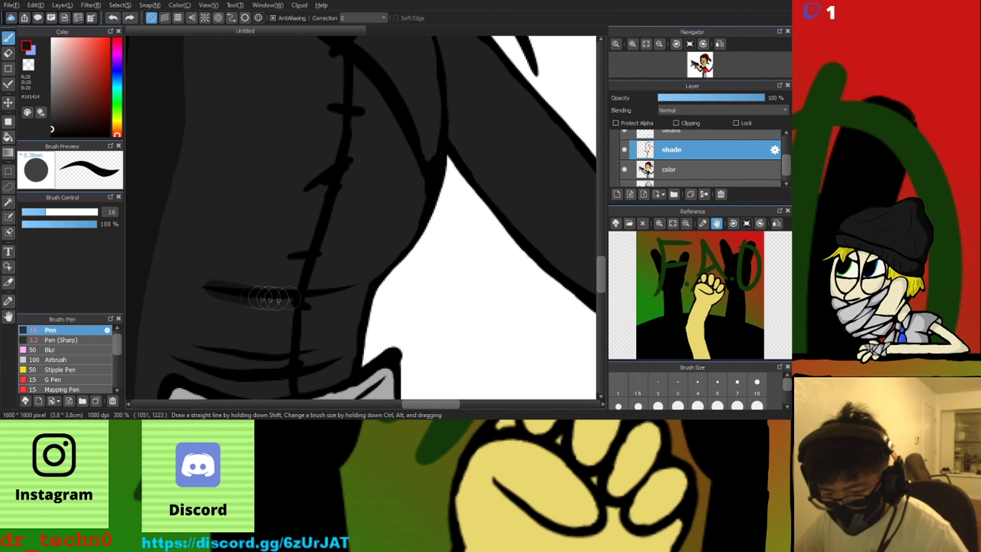
{"action": "scroll", "coordinate": [260, 268], "scroll_direction": "up", "scroll_amount": 3}
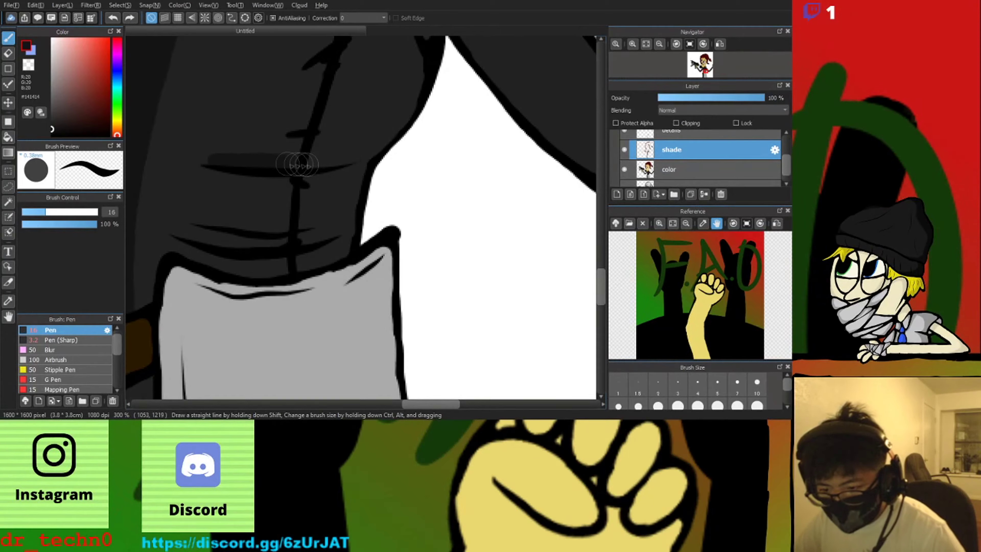
{"action": "scroll", "coordinate": [294, 178], "scroll_direction": "down", "scroll_amount": 5}
{"action": "scroll", "coordinate": [285, 279], "scroll_direction": "up", "scroll_amount": 4}
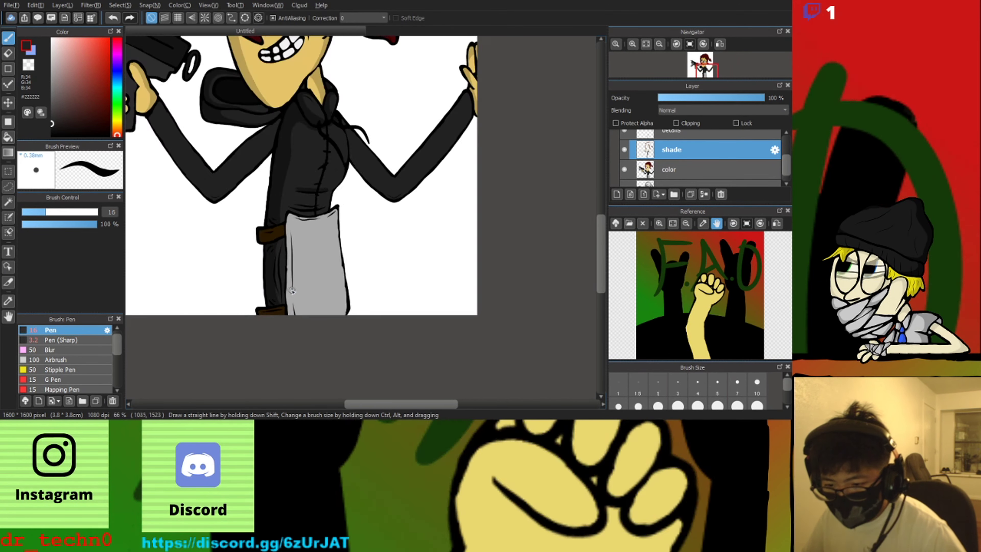
Sample the torso's shadow gray #141414 as the drawing color and return to the Pen
{"action": "scroll", "coordinate": [262, 151], "scroll_direction": "down", "scroll_amount": 6}
{"action": "scroll", "coordinate": [429, 231], "scroll_direction": "up", "scroll_amount": 5}
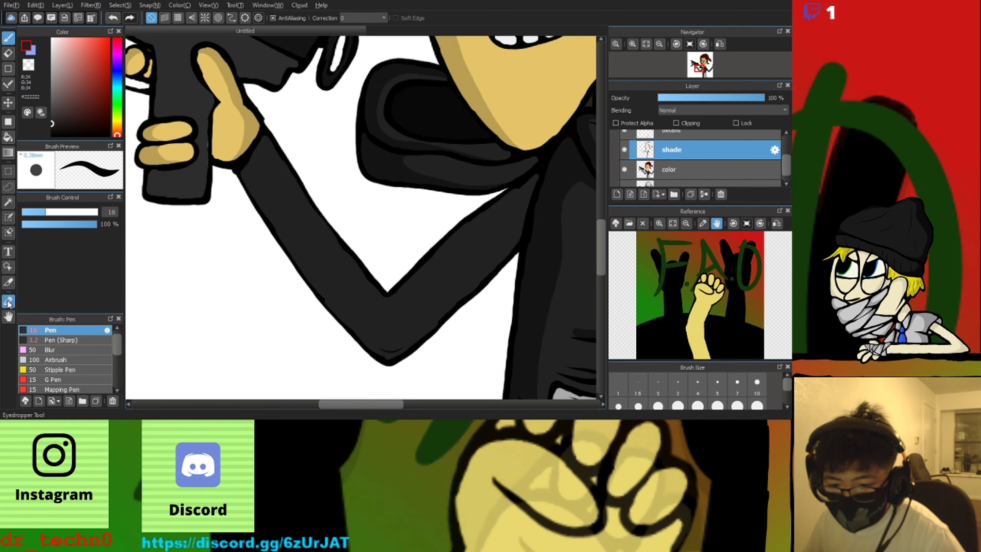
{"action": "scroll", "coordinate": [281, 159], "scroll_direction": "up", "scroll_amount": 2}
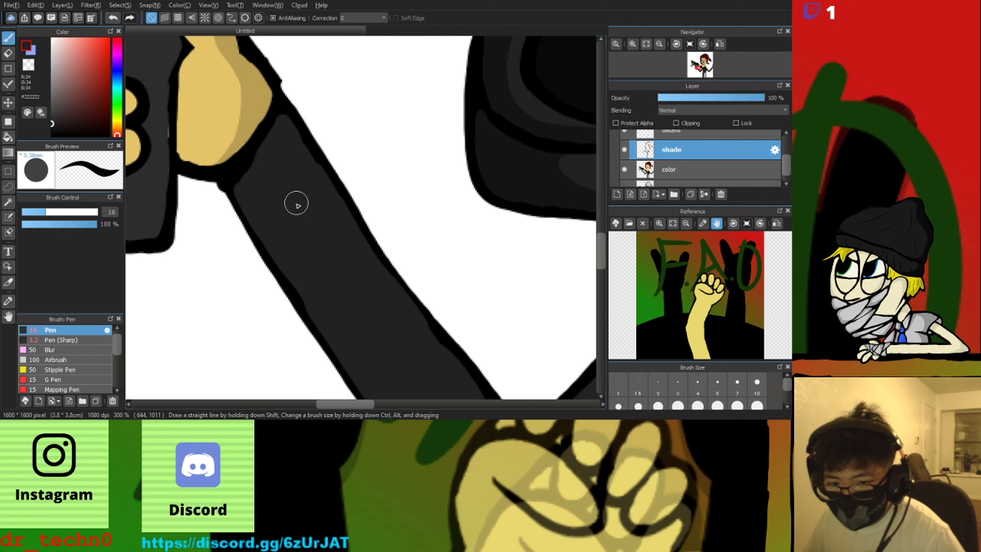
{"action": "scroll", "coordinate": [296, 203], "scroll_direction": "down", "scroll_amount": 5}
{"action": "scroll", "coordinate": [371, 233], "scroll_direction": "up", "scroll_amount": 4}
{"action": "left_click", "coordinate": [8, 301]}
{"action": "left_click", "coordinate": [450, 232]}
{"action": "left_click", "coordinate": [8, 38]}
Paint a shadow band along the forearm of the gun-holding arm from the wrist to the elbow
{"action": "scroll", "coordinate": [201, 241], "scroll_direction": "down", "scroll_amount": 4}
{"action": "scroll", "coordinate": [163, 229], "scroll_direction": "up", "scroll_amount": 5}
{"action": "mouse_move", "coordinate": [212, 71]}
{"action": "left_mouse_down"}
{"action": "mouse_move", "coordinate": [241, 210]}
{"action": "mouse_move", "coordinate": [289, 294]}
{"action": "left_mouse_up"}
{"action": "key", "text": "ctrl+z"}
{"action": "mouse_move", "coordinate": [211, 76]}
{"action": "left_mouse_down"}
{"action": "mouse_move", "coordinate": [248, 199]}
{"action": "mouse_move", "coordinate": [393, 380]}
{"action": "left_mouse_up"}
{"action": "mouse_move", "coordinate": [380, 379]}
{"action": "left_mouse_down"}
{"action": "mouse_move", "coordinate": [287, 245]}
{"action": "mouse_move", "coordinate": [385, 360]}
{"action": "left_mouse_up"}
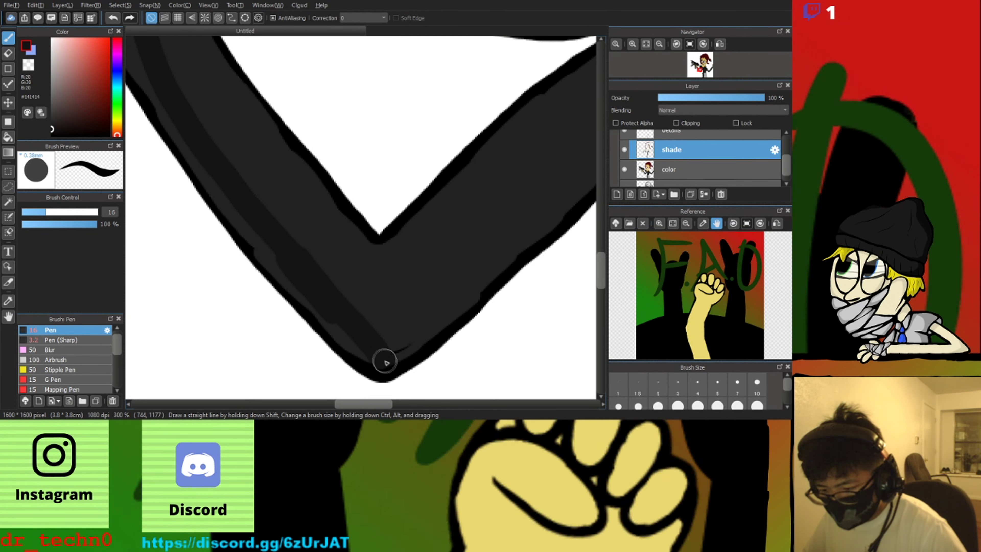
Widen and fill the forearm shadow just below the gun-holding hand's wrist
{"action": "scroll", "coordinate": [385, 360], "scroll_direction": "down", "scroll_amount": 2}
{"action": "scroll", "coordinate": [246, 169], "scroll_direction": "up", "scroll_amount": 1}
{"action": "mouse_move", "coordinate": [254, 141]}
{"action": "left_mouse_down"}
{"action": "mouse_move", "coordinate": [236, 176]}
{"action": "mouse_move", "coordinate": [245, 164]}
{"action": "mouse_move", "coordinate": [273, 244]}
{"action": "left_mouse_up"}
{"action": "scroll", "coordinate": [237, 175], "scroll_direction": "up", "scroll_amount": 2}
{"action": "left_click_drag", "start_coordinate": [273, 244], "coordinate": [256, 203]}
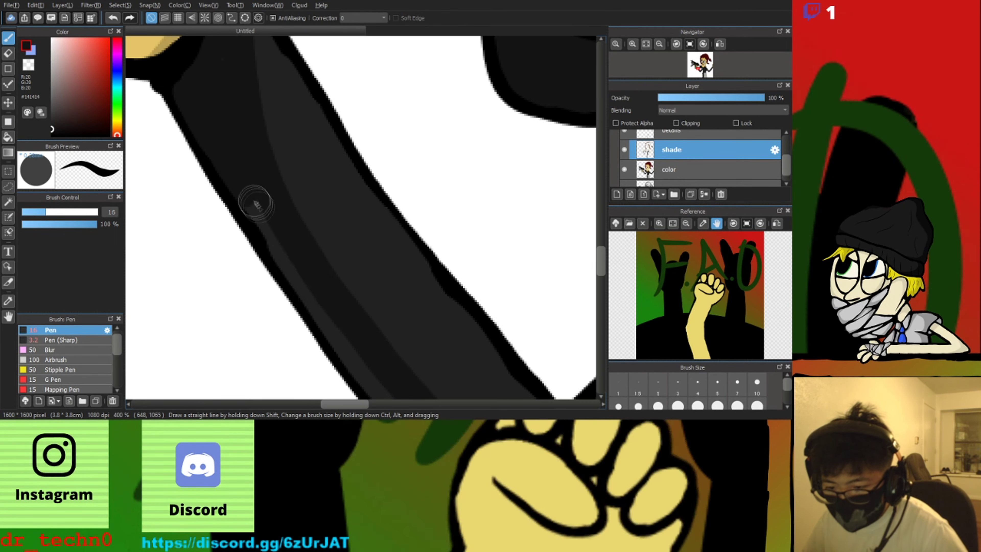
Fill the remaining forearm shadow down the outer edge to the elbow of the gun-holding arm
{"action": "scroll", "coordinate": [256, 204], "scroll_direction": "down", "scroll_amount": 4}
{"action": "scroll", "coordinate": [315, 305], "scroll_direction": "up", "scroll_amount": 3}
{"action": "left_click_drag", "start_coordinate": [170, 81], "coordinate": [263, 228]}
{"action": "key", "text": "ctrl+z"}
{"action": "mouse_move", "coordinate": [189, 105]}
{"action": "left_mouse_down"}
{"action": "mouse_move", "coordinate": [279, 229]}
{"action": "mouse_move", "coordinate": [349, 295]}
{"action": "left_mouse_up"}
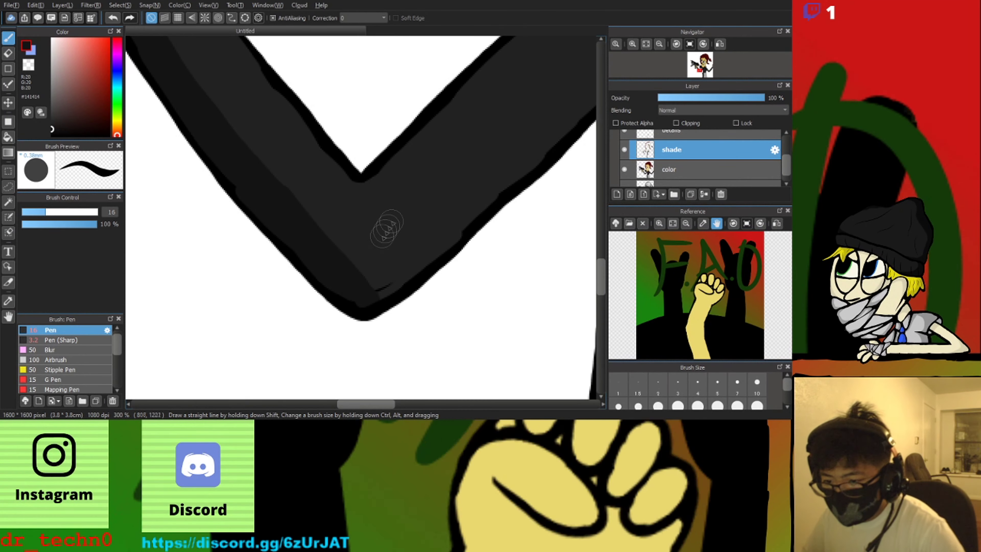
Outline a shadow along the upper edge of the gun-holding upper arm with the Pen at size 6.3
{"action": "scroll", "coordinate": [387, 228], "scroll_direction": "down", "scroll_amount": 1}
{"action": "scroll", "coordinate": [344, 255], "scroll_direction": "up", "scroll_amount": 1}
{"action": "mouse_move", "coordinate": [273, 314]}
{"action": "left_mouse_down"}
{"action": "mouse_move", "coordinate": [511, 138]}
{"action": "mouse_move", "coordinate": [567, 82]}
{"action": "left_mouse_up"}
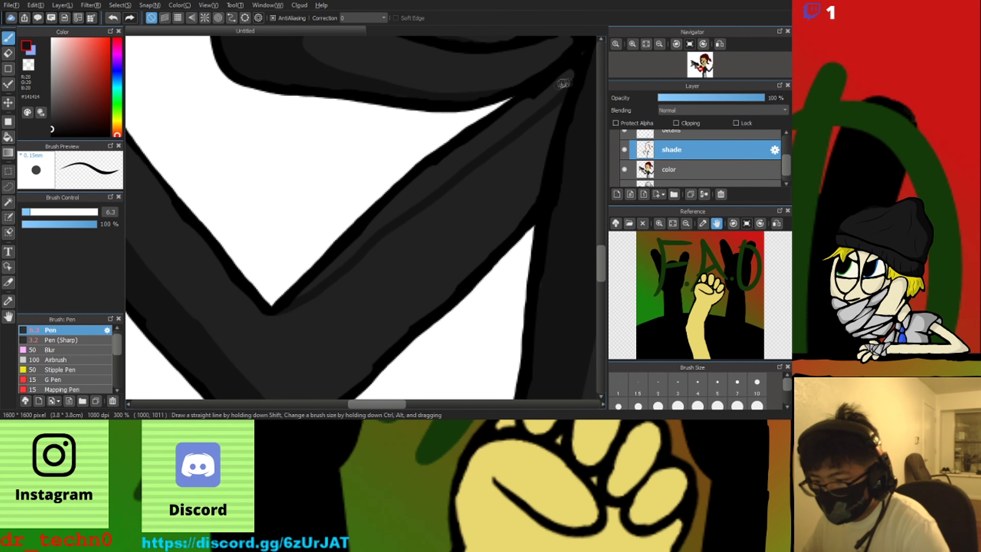
Set the Pen brush size to 9.1 and fill the outlined shadow on the gun-holding upper arm
{"action": "scroll", "coordinate": [508, 141], "scroll_direction": "down", "scroll_amount": 2}
{"action": "scroll", "coordinate": [491, 159], "scroll_direction": "up", "scroll_amount": 2}
{"action": "left_click_drag", "start_coordinate": [388, 212], "coordinate": [401, 199], "text": "ctrl+alt"}
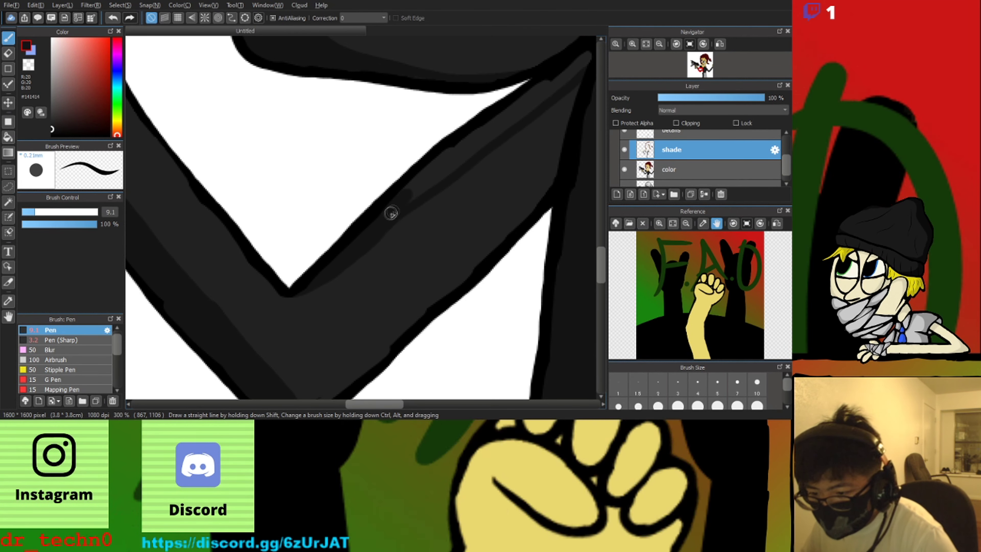
{"action": "scroll", "coordinate": [570, 70], "scroll_direction": "down", "scroll_amount": 2}
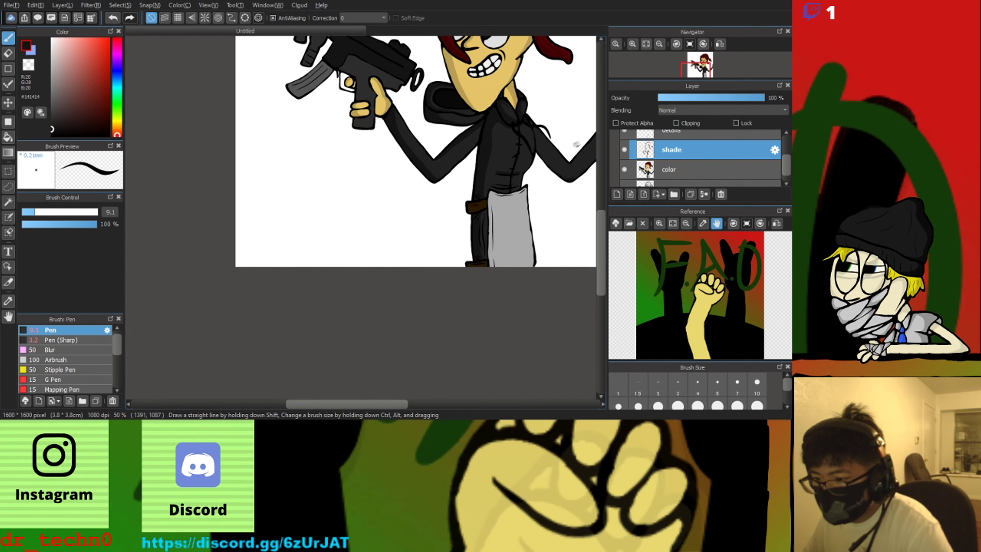
Shade the black sleeve of the raised arm from the shoulder past the elbow with the Pen at size 9.1
{"action": "scroll", "coordinate": [312, 43], "scroll_direction": "up", "scroll_amount": 2}
{"action": "scroll", "coordinate": [440, 249], "scroll_direction": "down", "scroll_amount": 1}
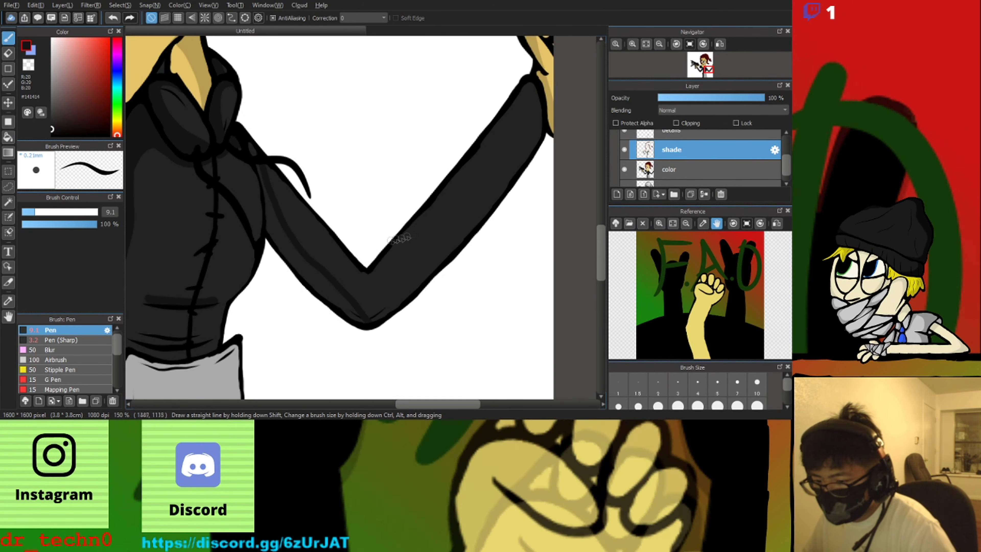
{"action": "scroll", "coordinate": [266, 195], "scroll_direction": "up", "scroll_amount": 1}
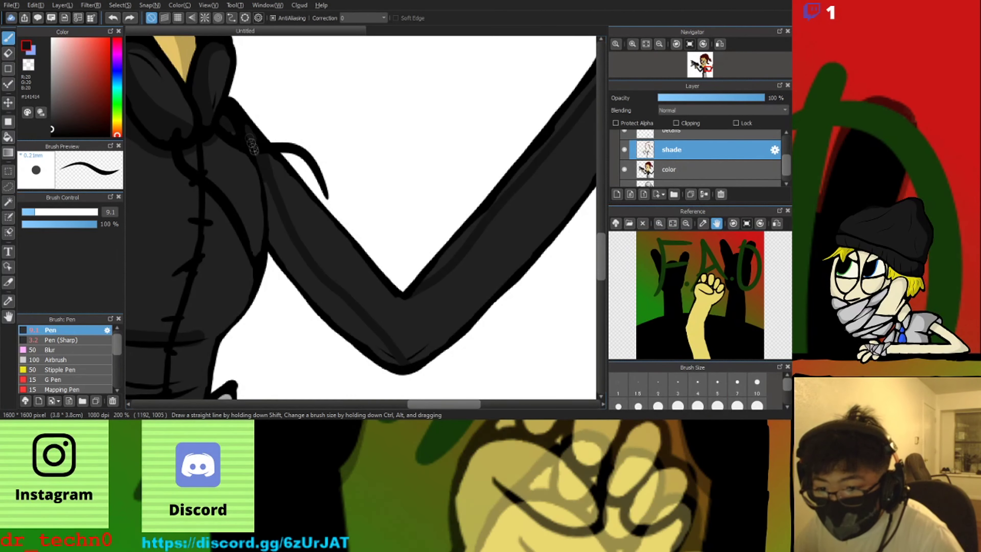
{"action": "scroll", "coordinate": [275, 245], "scroll_direction": "up", "scroll_amount": 1}
{"action": "mouse_move", "coordinate": [276, 254]}
{"action": "left_mouse_down"}
{"action": "mouse_move", "coordinate": [269, 215]}
{"action": "mouse_move", "coordinate": [309, 284]}
{"action": "left_mouse_up"}
{"action": "scroll", "coordinate": [315, 274], "scroll_direction": "down", "scroll_amount": 3}
{"action": "scroll", "coordinate": [336, 281], "scroll_direction": "up", "scroll_amount": 2}
{"action": "scroll", "coordinate": [183, 129], "scroll_direction": "up", "scroll_amount": 1}
{"action": "left_click_drag", "start_coordinate": [193, 119], "coordinate": [340, 267]}
{"action": "scroll", "coordinate": [332, 257], "scroll_direction": "down", "scroll_amount": 3}
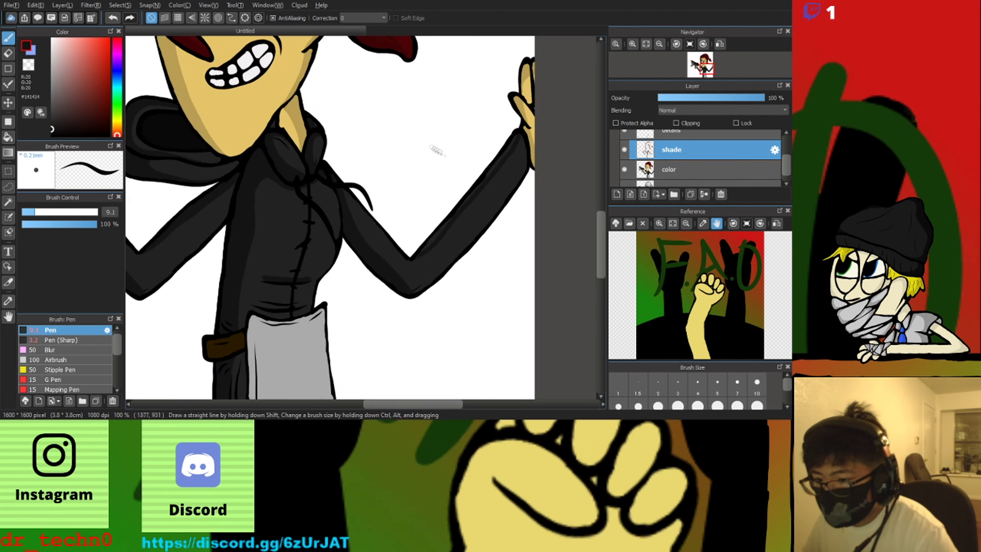
{"action": "scroll", "coordinate": [376, 321], "scroll_direction": "up", "scroll_amount": 2}
{"action": "scroll", "coordinate": [525, 163], "scroll_direction": "down", "scroll_amount": 5}
{"action": "scroll", "coordinate": [399, 246], "scroll_direction": "up", "scroll_amount": 1}
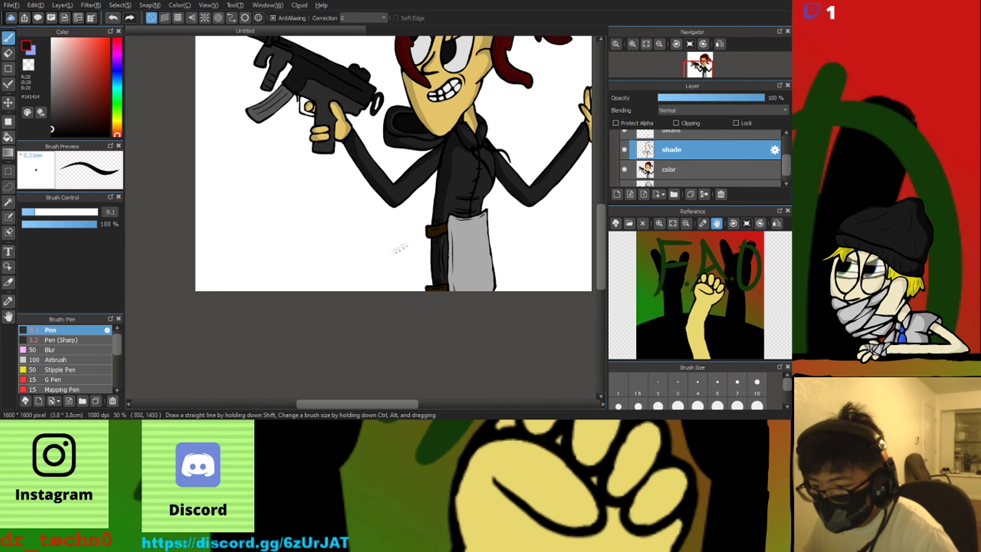
Sample the brown of the straps, darken it to RGB 21, 13, 0, and shade the waist and thigh straps
{"action": "left_click_drag", "start_coordinate": [398, 245], "coordinate": [399, 256]}
{"action": "left_click", "coordinate": [8, 301]}
{"action": "scroll", "coordinate": [435, 233], "scroll_direction": "up", "scroll_amount": 3}
{"action": "left_click", "coordinate": [440, 233]}
{"action": "left_click", "coordinate": [8, 38]}
{"action": "scroll", "coordinate": [160, 77], "scroll_direction": "up", "scroll_amount": 1}
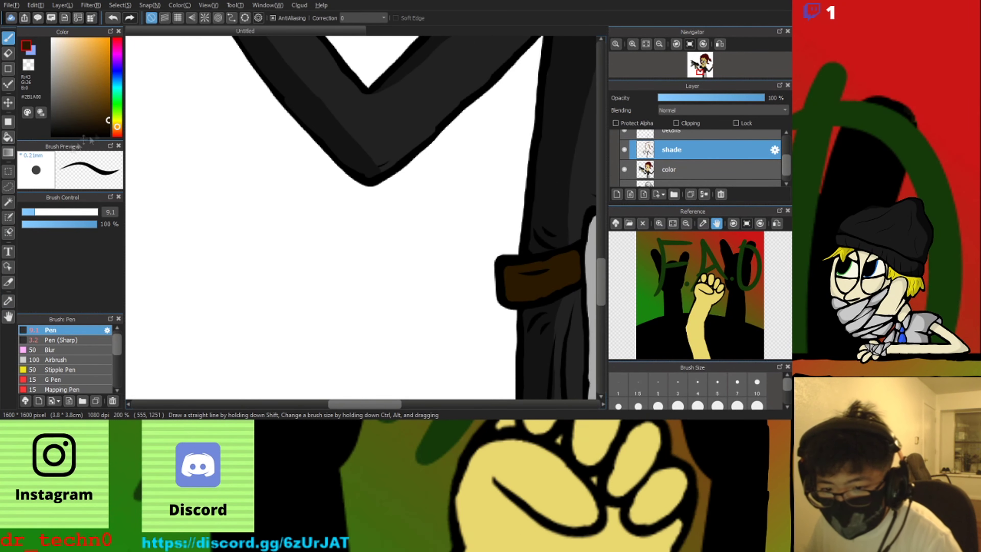
{"action": "scroll", "coordinate": [367, 155], "scroll_direction": "down", "scroll_amount": 4}
{"action": "scroll", "coordinate": [421, 191], "scroll_direction": "up", "scroll_amount": 6}
{"action": "mouse_move", "coordinate": [440, 126]}
{"action": "left_mouse_down"}
{"action": "mouse_move", "coordinate": [432, 188]}
{"action": "mouse_move", "coordinate": [323, 144]}
{"action": "mouse_move", "coordinate": [350, 165]}
{"action": "mouse_move", "coordinate": [422, 174]}
{"action": "left_mouse_up"}
{"action": "scroll", "coordinate": [422, 178], "scroll_direction": "down", "scroll_amount": 5}
{"action": "scroll", "coordinate": [425, 233], "scroll_direction": "up", "scroll_amount": 5}
{"action": "mouse_move", "coordinate": [405, 230]}
{"action": "left_mouse_down"}
{"action": "mouse_move", "coordinate": [396, 289]}
{"action": "mouse_move", "coordinate": [328, 250]}
{"action": "mouse_move", "coordinate": [304, 252]}
{"action": "mouse_move", "coordinate": [369, 270]}
{"action": "left_mouse_up"}
{"action": "scroll", "coordinate": [371, 282], "scroll_direction": "down", "scroll_amount": 6}
{"action": "scroll", "coordinate": [403, 262], "scroll_direction": "up", "scroll_amount": 3}
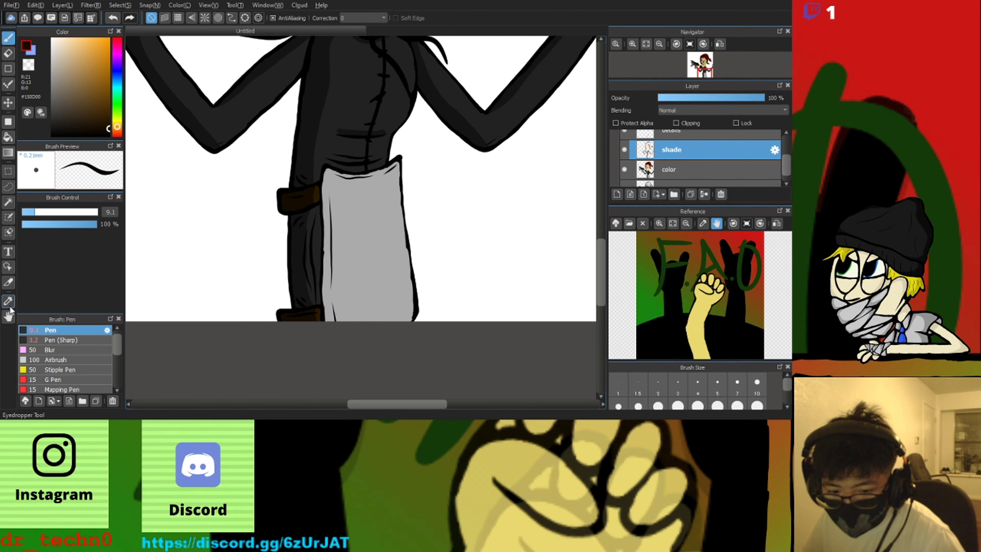
Sample the gray hanging cloth, darken the color to #8D8D8D, and shade the lower part of the cloth's edge beside the leg
{"action": "left_click", "coordinate": [8, 301]}
{"action": "left_click", "coordinate": [363, 216]}
{"action": "left_click", "coordinate": [11, 37]}
{"action": "scroll", "coordinate": [392, 206], "scroll_direction": "up", "scroll_amount": 3}
{"action": "mouse_move", "coordinate": [416, 113]}
{"action": "left_mouse_down"}
{"action": "mouse_move", "coordinate": [218, 120]}
{"action": "mouse_move", "coordinate": [253, 136]}
{"action": "mouse_move", "coordinate": [221, 396]}
{"action": "mouse_move", "coordinate": [236, 183]}
{"action": "left_mouse_up"}
{"action": "key", "text": "ctrl+z"}
{"action": "left_click_drag", "start_coordinate": [232, 217], "coordinate": [232, 262]}
{"action": "mouse_move", "coordinate": [216, 360]}
{"action": "left_mouse_down"}
{"action": "mouse_move", "coordinate": [214, 238]}
{"action": "mouse_move", "coordinate": [212, 246]}
{"action": "left_mouse_up"}
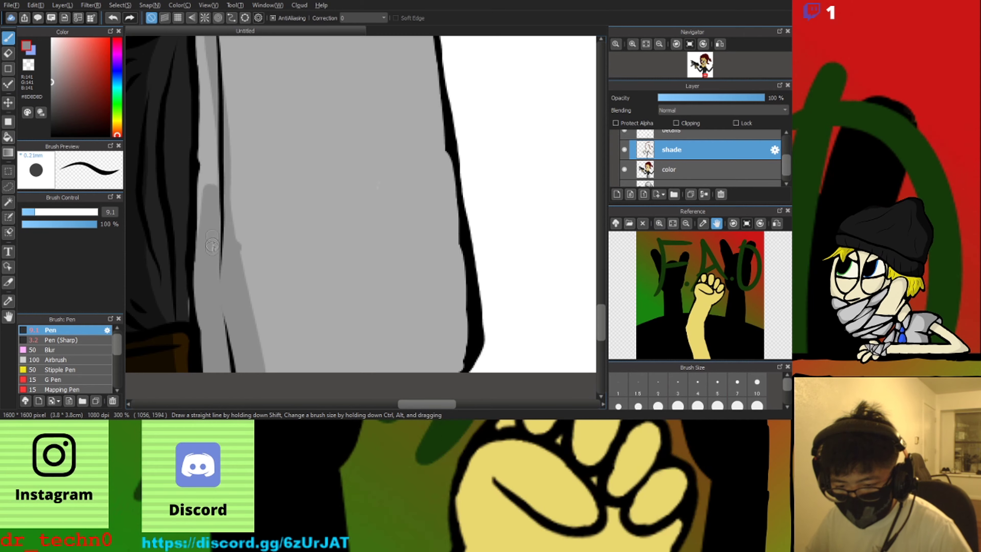
Extend the gray shadow up the cloth's leg-side edge and along its upper hem
{"action": "left_click_drag", "start_coordinate": [209, 174], "coordinate": [209, 83]}
{"action": "scroll", "coordinate": [210, 100], "scroll_direction": "down", "scroll_amount": 1}
{"action": "scroll", "coordinate": [203, 134], "scroll_direction": "up", "scroll_amount": 1}
{"action": "left_click_drag", "start_coordinate": [205, 197], "coordinate": [205, 72]}
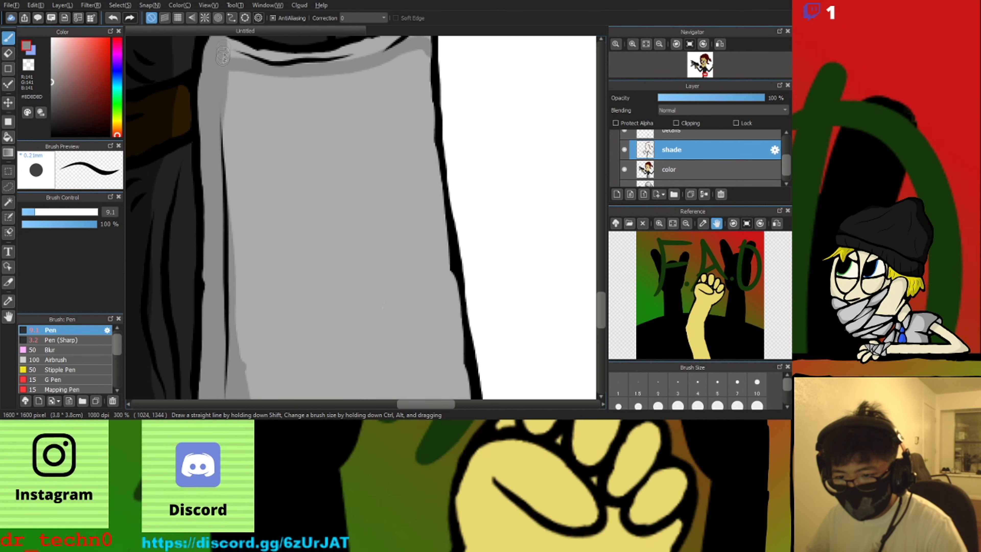
{"action": "scroll", "coordinate": [353, 71], "scroll_direction": "down", "scroll_amount": 2}
{"action": "mouse_move", "coordinate": [305, 61]}
{"action": "left_mouse_down"}
{"action": "mouse_move", "coordinate": [358, 49]}
{"action": "mouse_move", "coordinate": [211, 124]}
{"action": "mouse_move", "coordinate": [234, 109]}
{"action": "left_mouse_up"}
{"action": "scroll", "coordinate": [209, 125], "scroll_direction": "up", "scroll_amount": 2}
{"action": "mouse_move", "coordinate": [286, 113]}
{"action": "left_mouse_down"}
{"action": "mouse_move", "coordinate": [317, 89]}
{"action": "mouse_move", "coordinate": [357, 73]}
{"action": "left_mouse_up"}
{"action": "scroll", "coordinate": [326, 94], "scroll_direction": "down", "scroll_amount": 2}
{"action": "scroll", "coordinate": [242, 270], "scroll_direction": "up", "scroll_amount": 3}
Erase stray shading at the cloth's edge and sample the dark leg color #222222 to touch up the trouser leg
{"action": "left_click", "coordinate": [8, 54]}
{"action": "left_click_drag", "start_coordinate": [269, 225], "coordinate": [271, 239]}
{"action": "scroll", "coordinate": [481, 179], "scroll_direction": "down", "scroll_amount": 3}
{"action": "scroll", "coordinate": [457, 212], "scroll_direction": "up", "scroll_amount": 2}
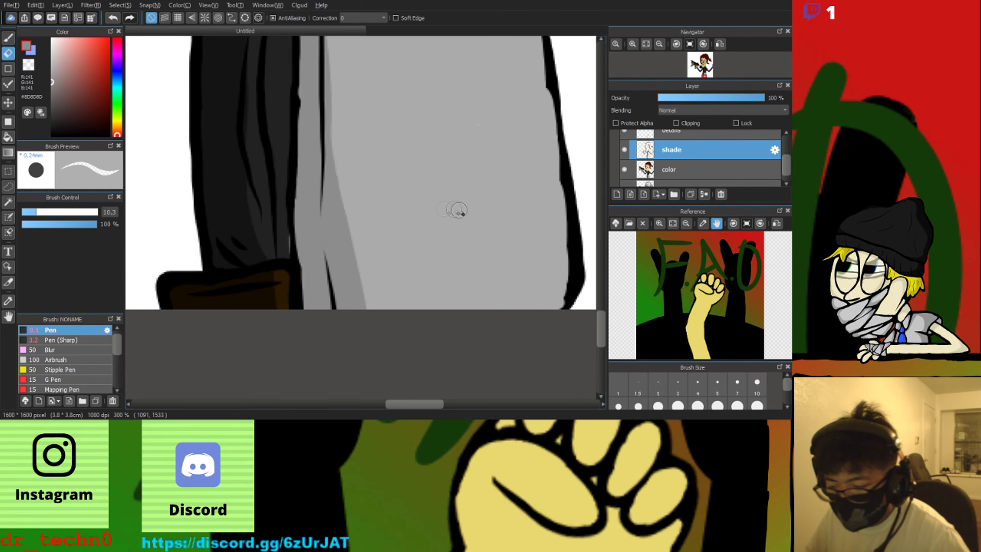
{"action": "left_click", "coordinate": [8, 301]}
{"action": "left_click", "coordinate": [284, 236]}
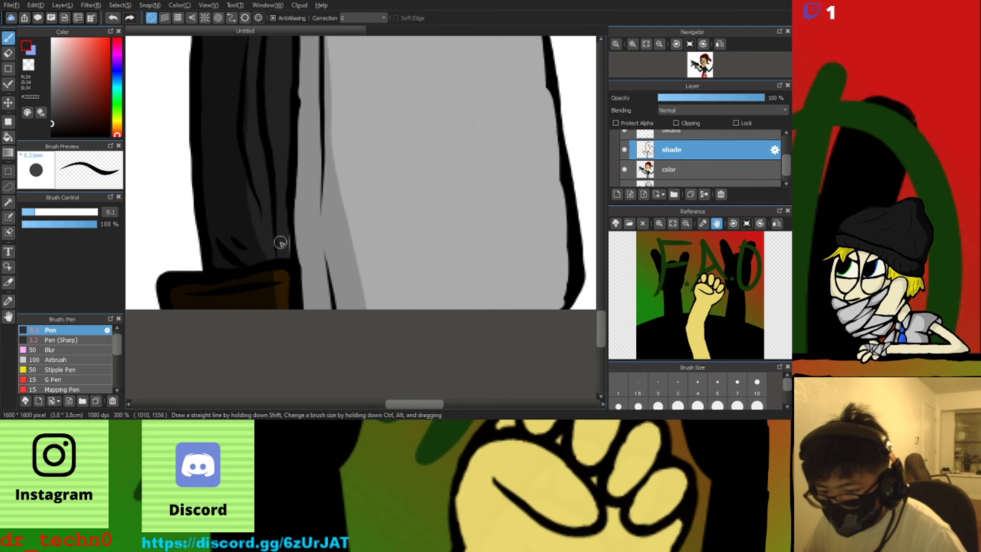
{"action": "scroll", "coordinate": [340, 251], "scroll_direction": "down", "scroll_amount": 4}
{"action": "scroll", "coordinate": [339, 254], "scroll_direction": "up", "scroll_amount": 2}
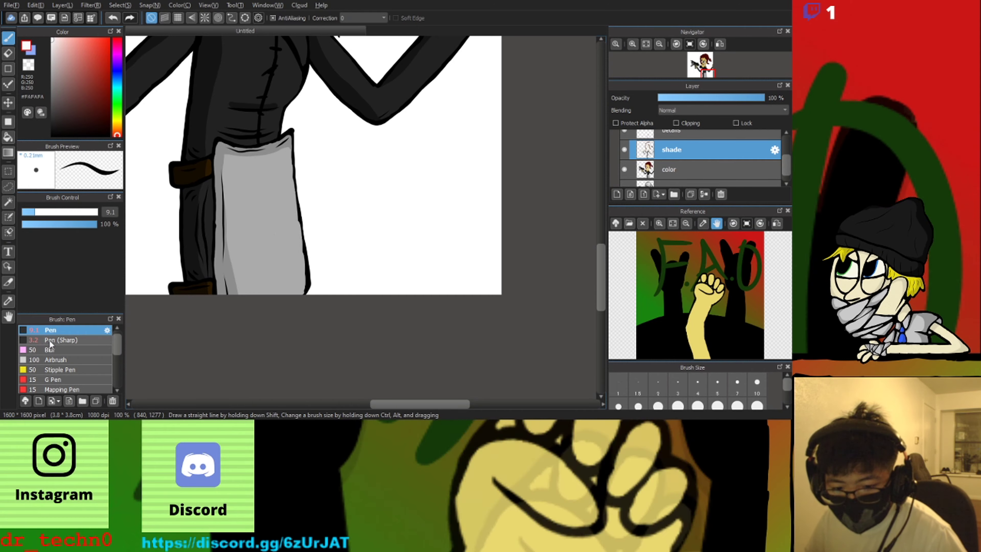
Paint tapered #FAFAFA highlights along the gray cloth's outer edge with Pen (Sharp) at size 17
{"action": "left_click", "coordinate": [49, 340]}
{"action": "scroll", "coordinate": [261, 289], "scroll_direction": "up", "scroll_amount": 1}
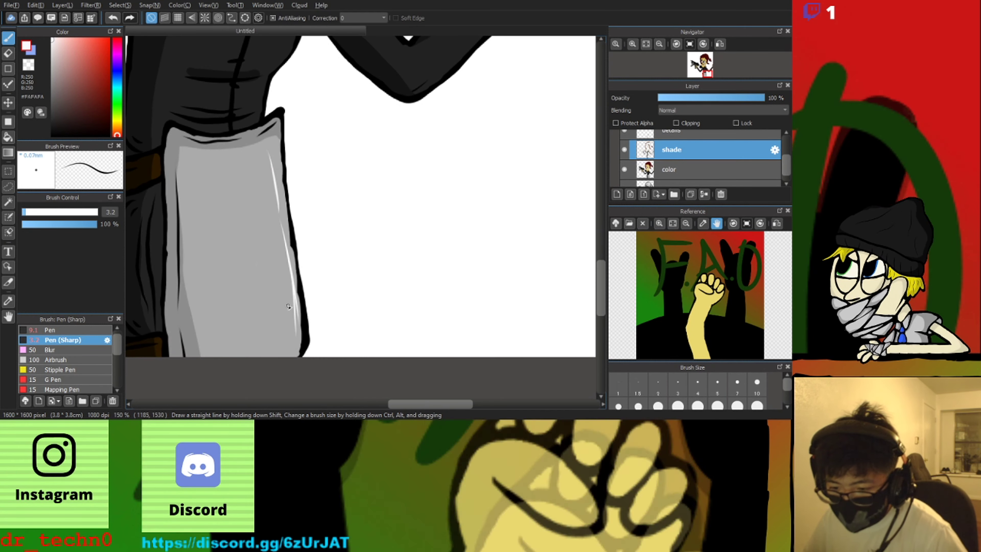
{"action": "left_click", "coordinate": [48, 212]}
{"action": "key", "text": "ctrl+z"}
{"action": "mouse_move", "coordinate": [270, 160]}
{"action": "left_mouse_down"}
{"action": "mouse_move", "coordinate": [289, 334]}
{"action": "mouse_move", "coordinate": [290, 318]}
{"action": "mouse_move", "coordinate": [300, 341]}
{"action": "left_mouse_up"}
{"action": "key", "text": "ctrl+z"}
{"action": "key", "text": "ctrl+z"}
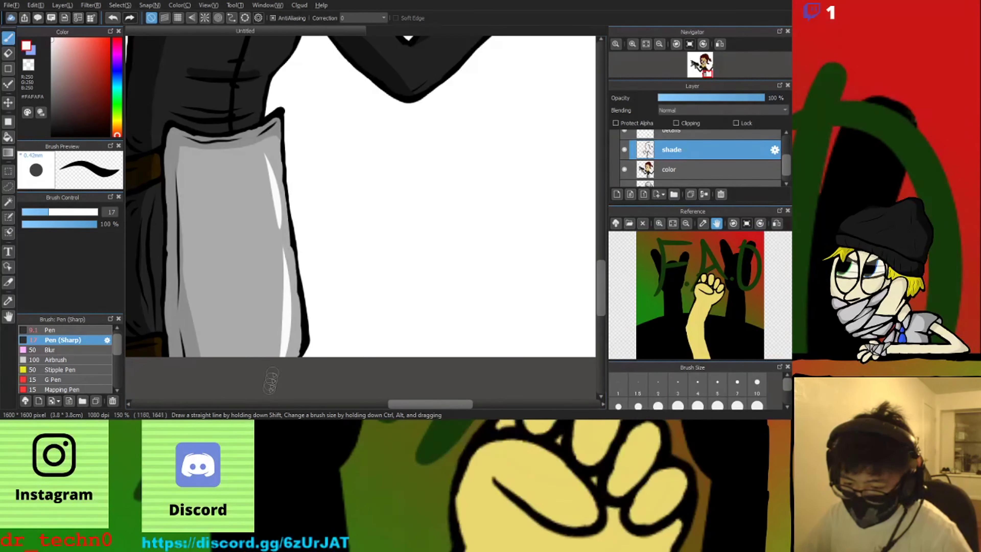
{"action": "scroll", "coordinate": [284, 293], "scroll_direction": "down", "scroll_amount": 3}
{"action": "scroll", "coordinate": [253, 116], "scroll_direction": "up", "scroll_amount": 3}
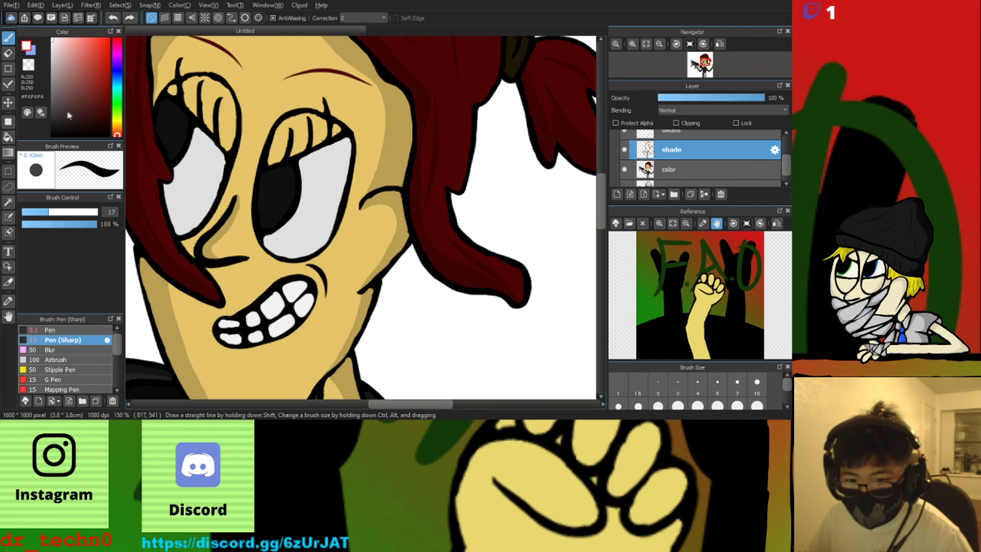
On the color layer, paint two #FAFAFA highlights in the pupil beside the hair strand with the Pen at size 9.1
{"action": "left_click", "coordinate": [70, 330]}
{"action": "left_click", "coordinate": [670, 170]}
{"action": "scroll", "coordinate": [155, 101], "scroll_direction": "up", "scroll_amount": 2}
{"action": "scroll", "coordinate": [152, 122], "scroll_direction": "down", "scroll_amount": 1}
{"action": "scroll", "coordinate": [154, 116], "scroll_direction": "up", "scroll_amount": 1}
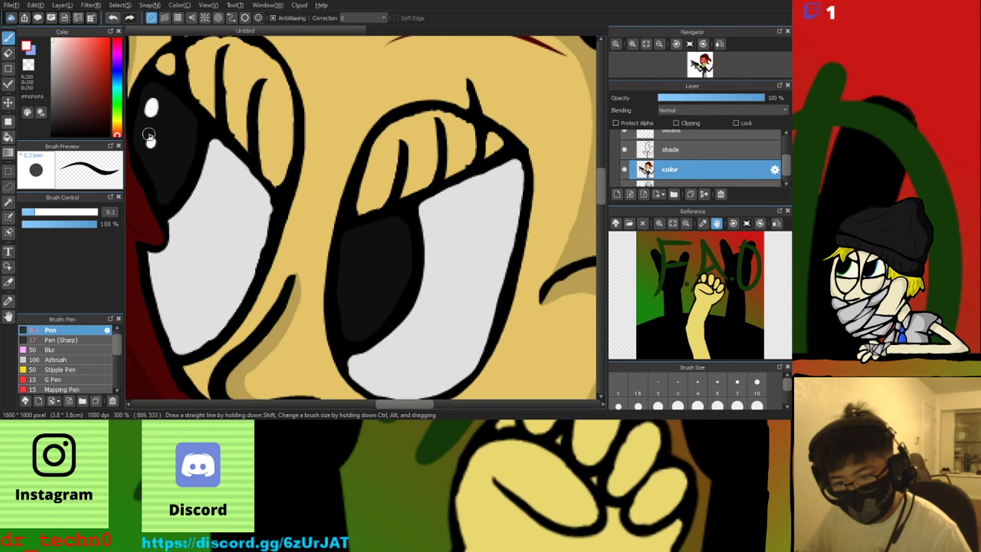
{"action": "key", "text": "ctrl+z"}
{"action": "key", "text": "ctrl+z"}
{"action": "scroll", "coordinate": [154, 150], "scroll_direction": "down", "scroll_amount": 1}
{"action": "scroll", "coordinate": [148, 140], "scroll_direction": "up", "scroll_amount": 1}
{"action": "left_click_drag", "start_coordinate": [158, 119], "coordinate": [159, 125]}
{"action": "scroll", "coordinate": [158, 168], "scroll_direction": "down", "scroll_amount": 3}
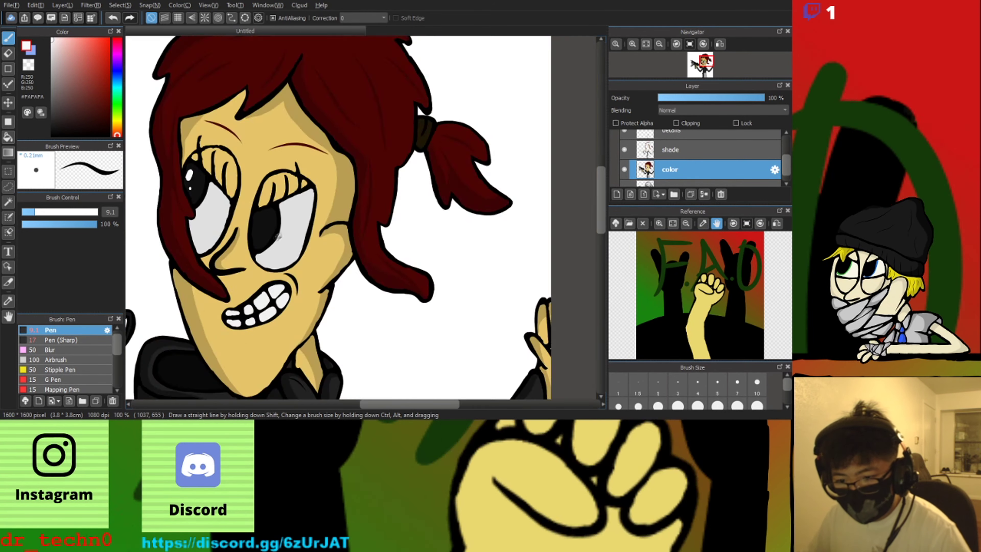
Paint two matching white highlights in the pupil of the other eye
{"action": "scroll", "coordinate": [268, 295], "scroll_direction": "up", "scroll_amount": 3}
{"action": "scroll", "coordinate": [269, 296], "scroll_direction": "down", "scroll_amount": 4}
{"action": "scroll", "coordinate": [211, 294], "scroll_direction": "up", "scroll_amount": 2}
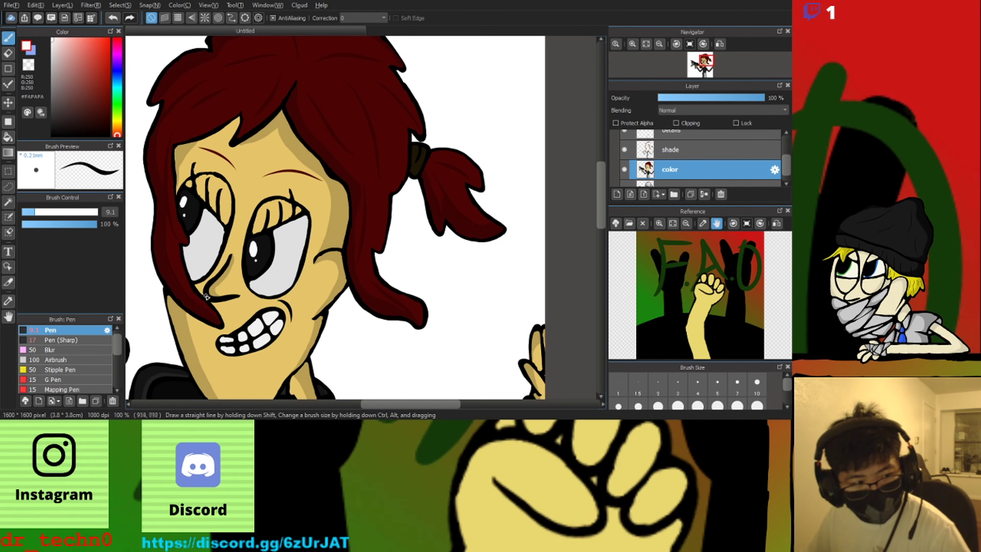
Choose dark blue (RGB 9, 15, 104) and paint a thin rim along the edge of both pupils
{"action": "left_click_drag", "start_coordinate": [116, 114], "coordinate": [117, 72]}
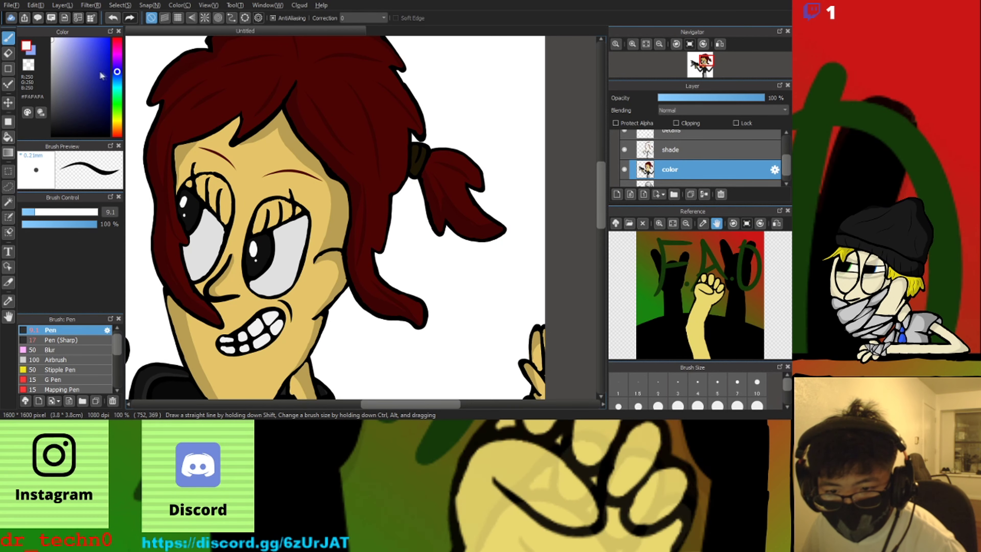
{"action": "scroll", "coordinate": [179, 231], "scroll_direction": "up", "scroll_amount": 3}
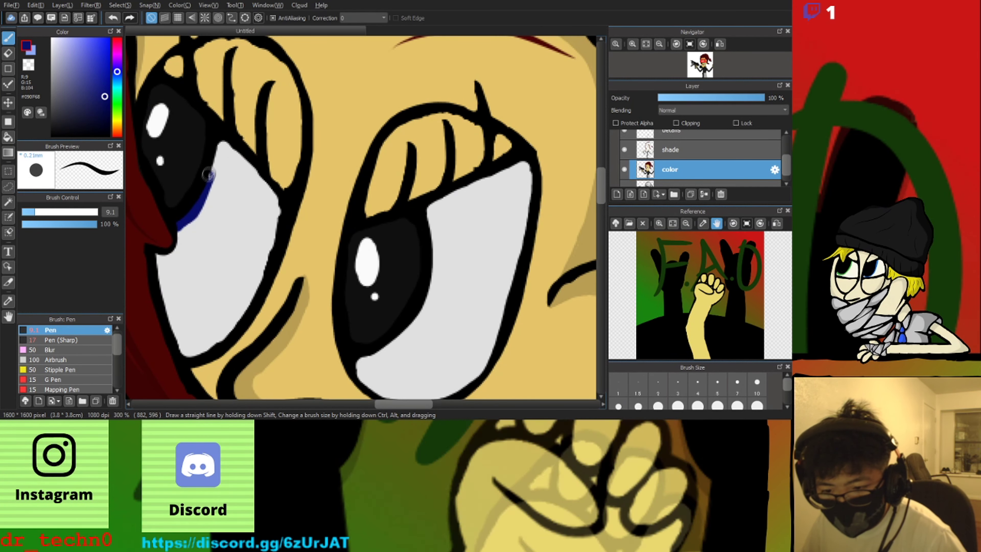
{"action": "scroll", "coordinate": [207, 179], "scroll_direction": "down", "scroll_amount": 1}
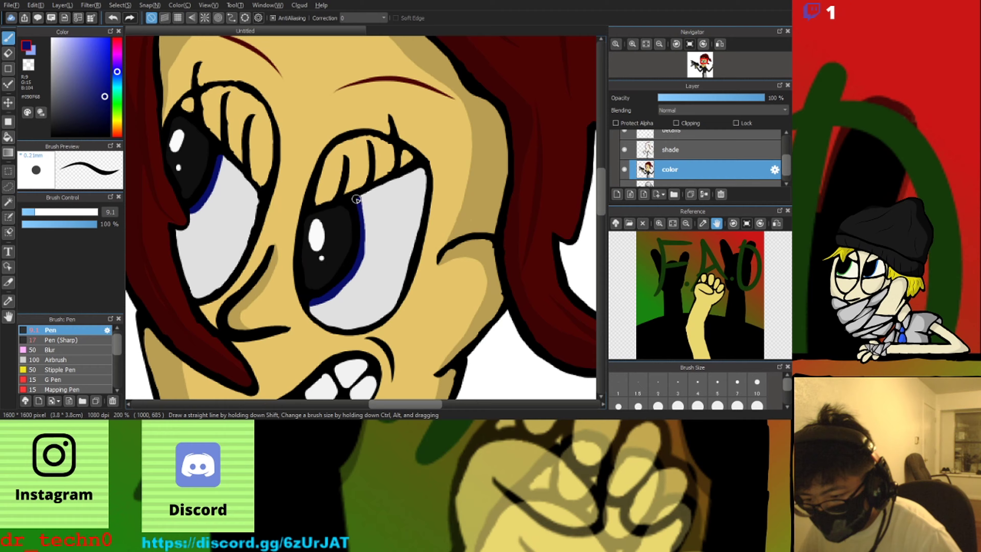
{"action": "scroll", "coordinate": [356, 199], "scroll_direction": "down", "scroll_amount": 4}
{"action": "scroll", "coordinate": [255, 250], "scroll_direction": "up", "scroll_amount": 2}
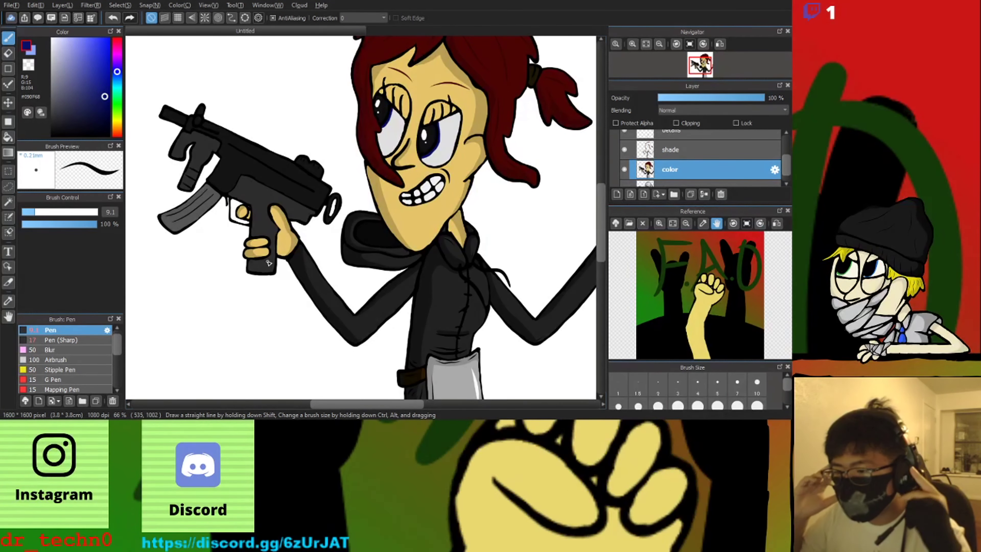
On the shade layer, set the color to #0C0C0C from the gun body and shade the rear sight and rear of the gun
{"action": "left_click", "coordinate": [8, 301]}
{"action": "scroll", "coordinate": [296, 182], "scroll_direction": "up", "scroll_amount": 1}
{"action": "left_click", "coordinate": [671, 149]}
{"action": "left_click", "coordinate": [251, 158]}
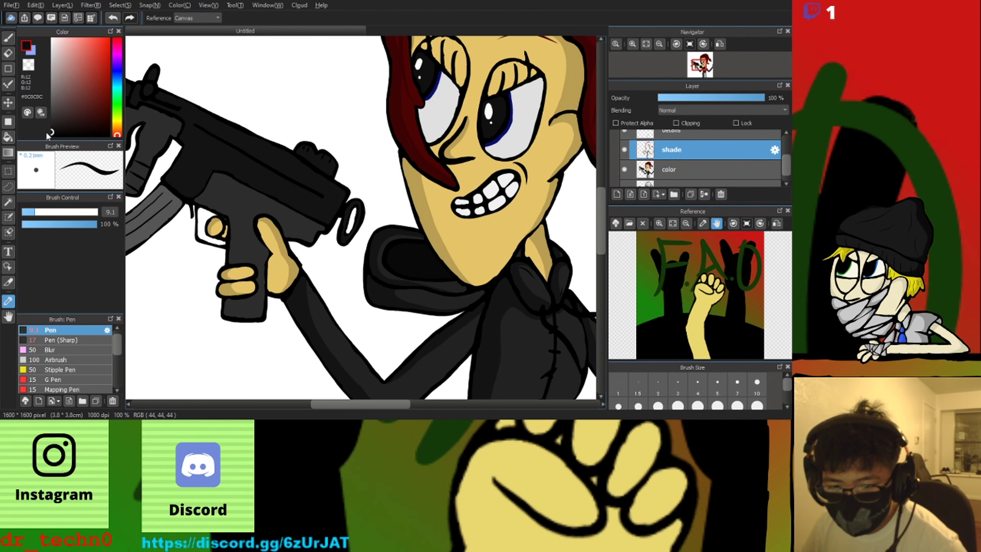
{"action": "scroll", "coordinate": [377, 151], "scroll_direction": "up", "scroll_amount": 3}
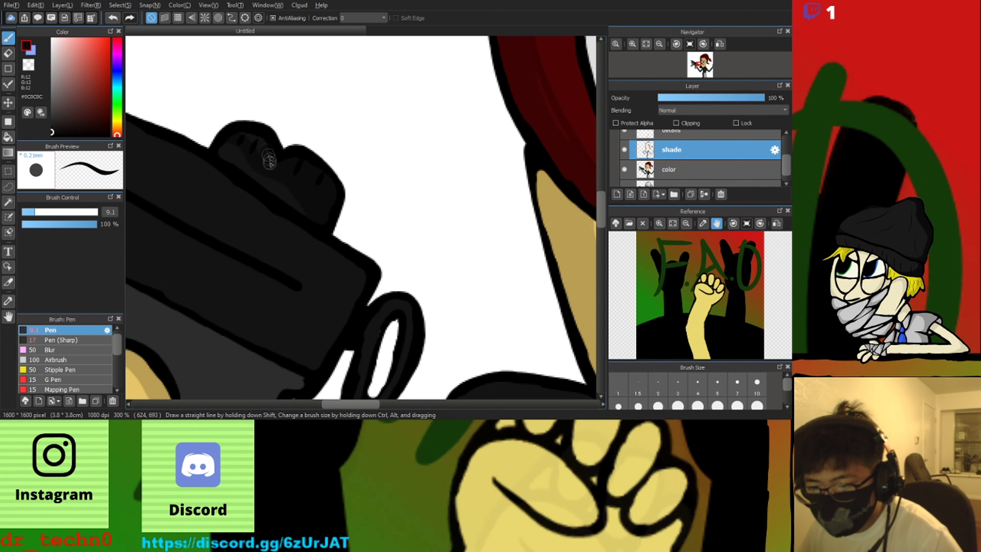
{"action": "left_click_drag", "start_coordinate": [269, 224], "coordinate": [247, 94]}
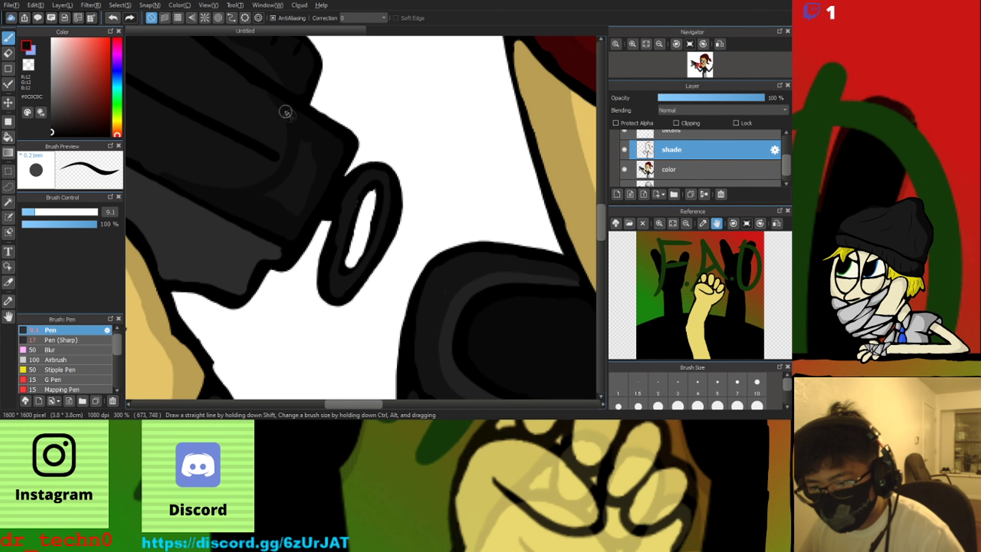
{"action": "scroll", "coordinate": [316, 182], "scroll_direction": "down", "scroll_amount": 3}
{"action": "scroll", "coordinate": [231, 151], "scroll_direction": "up", "scroll_amount": 1}
{"action": "scroll", "coordinate": [330, 219], "scroll_direction": "up", "scroll_amount": 5}
{"action": "scroll", "coordinate": [332, 220], "scroll_direction": "down", "scroll_amount": 6}
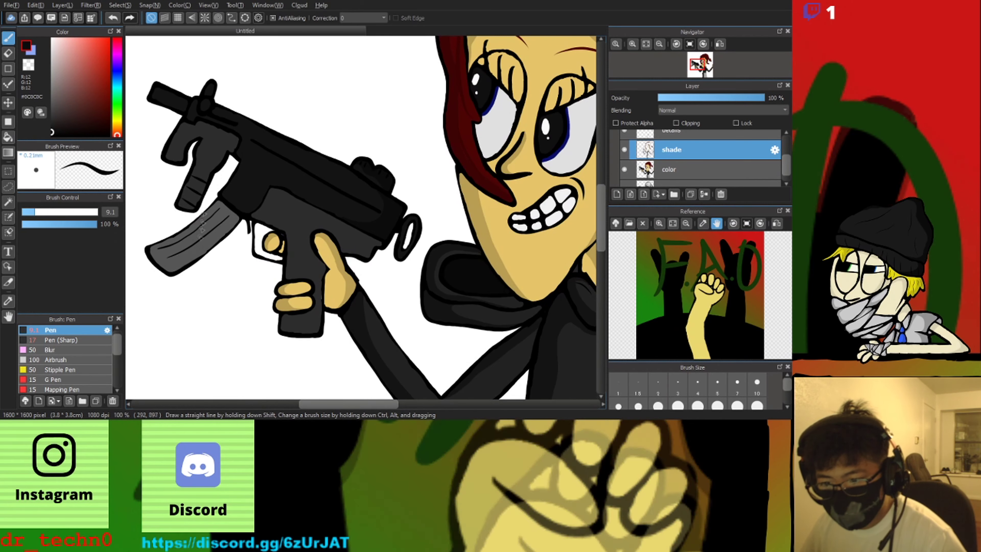
Shade the lower edge of the gun body above the magazine with #0C0C0C
{"action": "scroll", "coordinate": [181, 136], "scroll_direction": "up", "scroll_amount": 1}
{"action": "scroll", "coordinate": [417, 234], "scroll_direction": "up", "scroll_amount": 3}
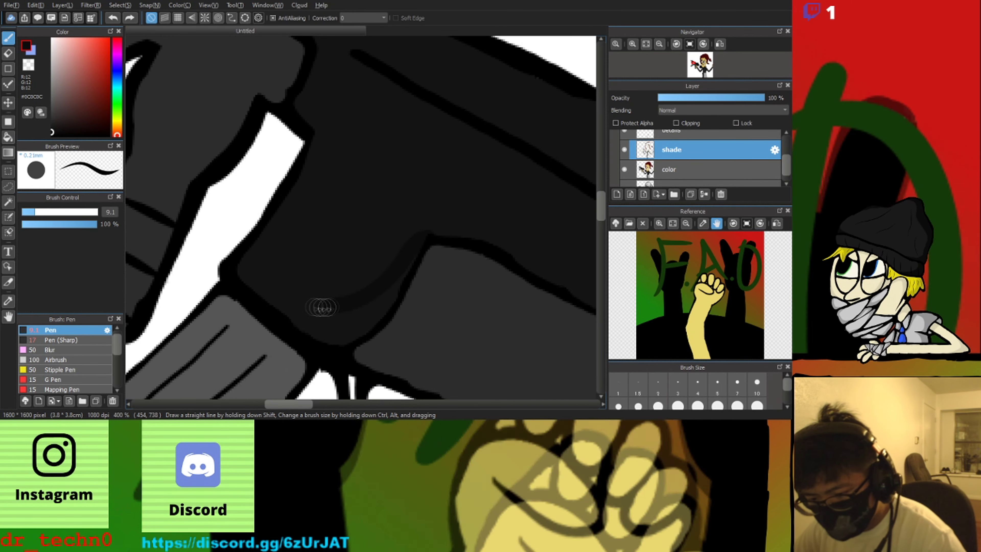
{"action": "scroll", "coordinate": [399, 279], "scroll_direction": "down", "scroll_amount": 3}
{"action": "scroll", "coordinate": [320, 197], "scroll_direction": "up", "scroll_amount": 2}
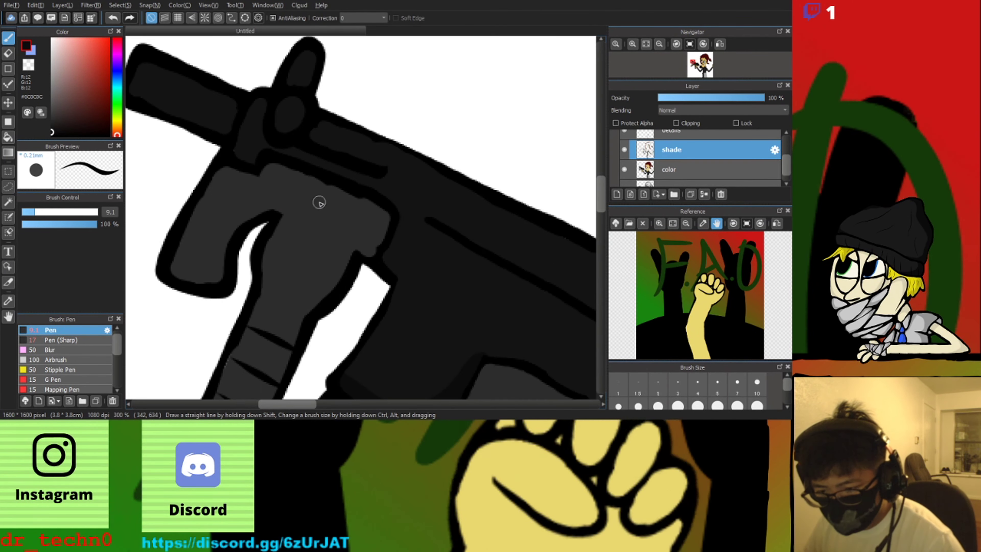
{"action": "key", "text": "alt"}
{"action": "left_click", "coordinate": [9, 38]}
{"action": "scroll", "coordinate": [313, 189], "scroll_direction": "up", "scroll_amount": 1}
{"action": "mouse_move", "coordinate": [357, 189]}
{"action": "left_mouse_down"}
{"action": "mouse_move", "coordinate": [361, 213]}
{"action": "mouse_move", "coordinate": [286, 345]}
{"action": "left_mouse_up"}
{"action": "key", "text": "ctrl+z"}
Set the color to #202020 from the gun's foregrip and draw a shadow down the foregrip's rear side
{"action": "left_click", "coordinate": [9, 302]}
{"action": "scroll", "coordinate": [247, 184], "scroll_direction": "down", "scroll_amount": 2}
{"action": "scroll", "coordinate": [320, 236], "scroll_direction": "up", "scroll_amount": 2}
{"action": "left_click", "coordinate": [9, 38]}
{"action": "scroll", "coordinate": [335, 203], "scroll_direction": "up", "scroll_amount": 1}
{"action": "mouse_move", "coordinate": [318, 110]}
{"action": "left_mouse_down"}
{"action": "mouse_move", "coordinate": [322, 204]}
{"action": "mouse_move", "coordinate": [203, 381]}
{"action": "left_mouse_up"}
{"action": "scroll", "coordinate": [251, 293], "scroll_direction": "down", "scroll_amount": 4}
{"action": "scroll", "coordinate": [228, 312], "scroll_direction": "up", "scroll_amount": 2}
{"action": "left_click_drag", "start_coordinate": [271, 228], "coordinate": [233, 311]}
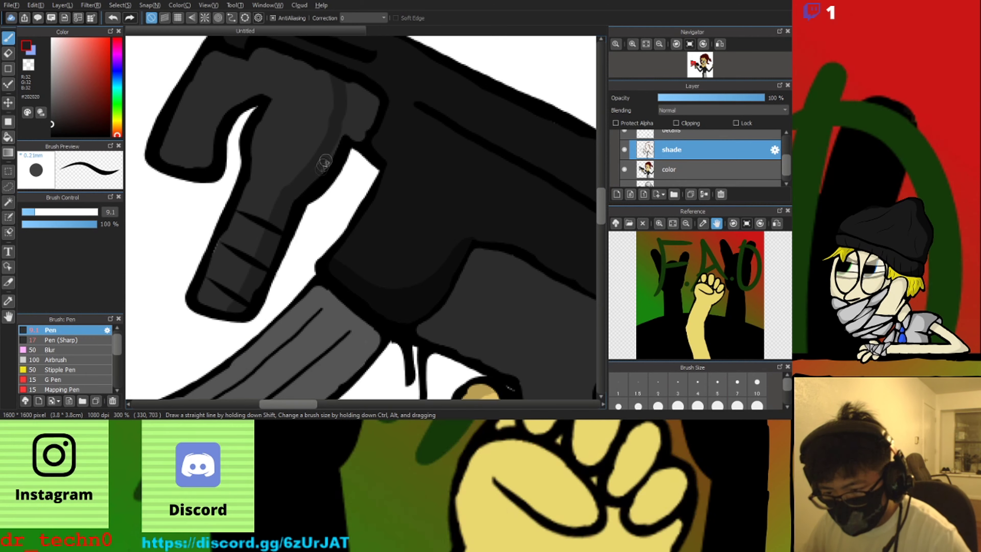
Fill the remaining shadow on the foregrip up to its upper rear corner
{"action": "mouse_move", "coordinate": [325, 165]}
{"action": "left_mouse_down"}
{"action": "mouse_move", "coordinate": [350, 88]}
{"action": "mouse_move", "coordinate": [371, 118]}
{"action": "left_mouse_up"}
{"action": "scroll", "coordinate": [372, 102], "scroll_direction": "down", "scroll_amount": 2}
{"action": "scroll", "coordinate": [349, 78], "scroll_direction": "up", "scroll_amount": 3}
{"action": "mouse_move", "coordinate": [349, 78]}
{"action": "left_mouse_down"}
{"action": "mouse_move", "coordinate": [241, 169]}
{"action": "mouse_move", "coordinate": [280, 145]}
{"action": "left_mouse_up"}
Shade the rear and lower edge of the gray frame behind the gun-holding thumb, redoing the misplaced stroke
{"action": "scroll", "coordinate": [280, 145], "scroll_direction": "down", "scroll_amount": 2}
{"action": "scroll", "coordinate": [293, 127], "scroll_direction": "up", "scroll_amount": 3}
{"action": "scroll", "coordinate": [293, 127], "scroll_direction": "down", "scroll_amount": 3}
{"action": "scroll", "coordinate": [384, 206], "scroll_direction": "up", "scroll_amount": 3}
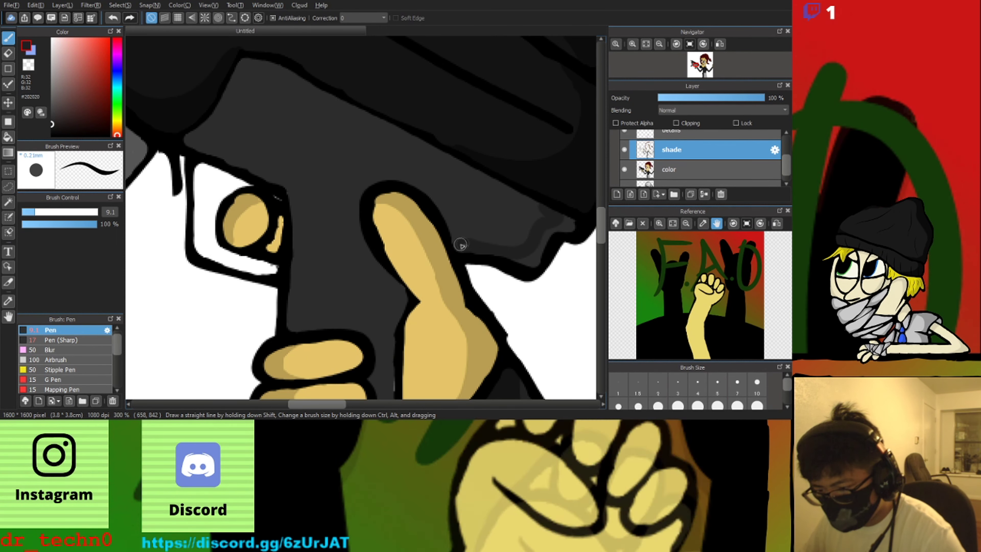
{"action": "key", "text": "ctrl+z"}
{"action": "left_click_drag", "start_coordinate": [538, 203], "coordinate": [538, 221]}
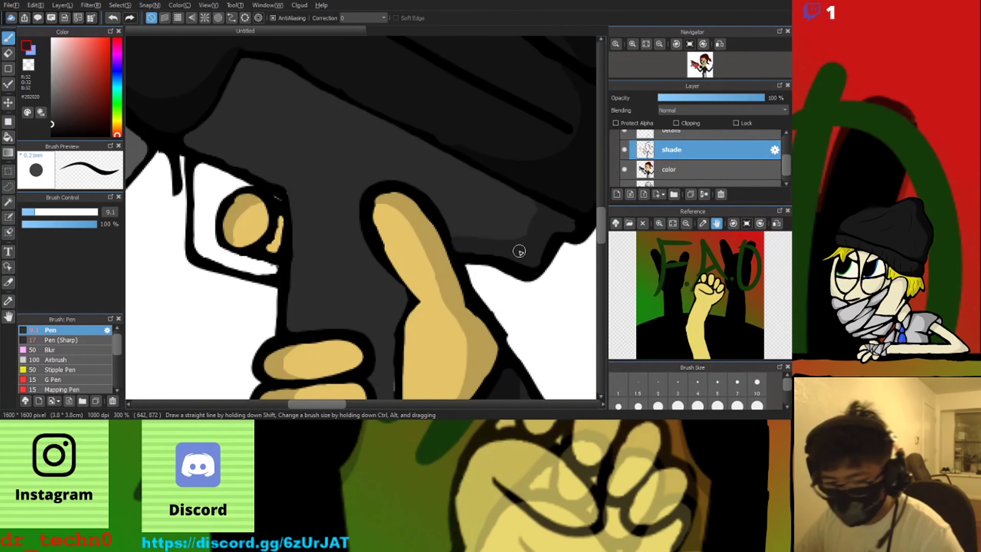
{"action": "scroll", "coordinate": [521, 253], "scroll_direction": "down", "scroll_amount": 3}
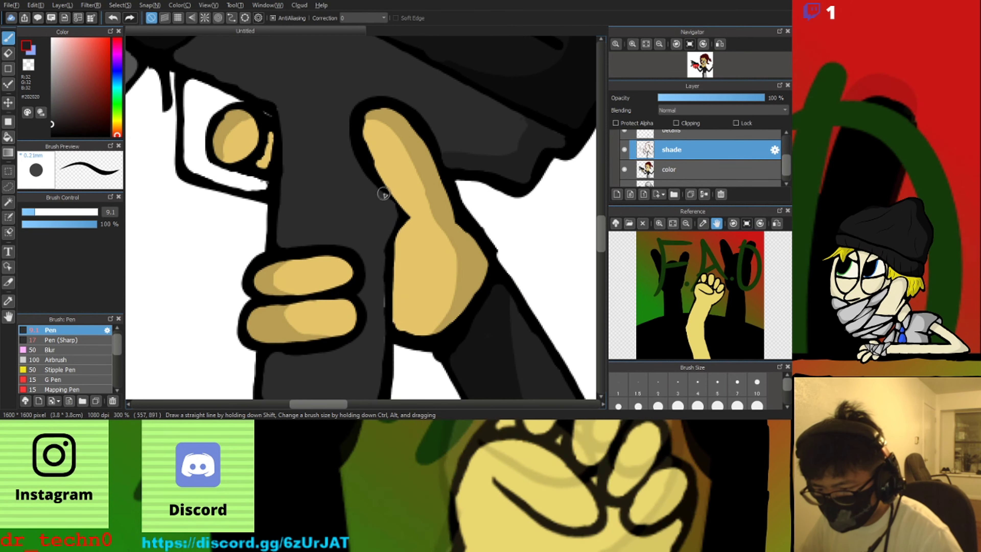
Shade the rear side and lower end of the gun's pistol grip with #202020
{"action": "scroll", "coordinate": [276, 169], "scroll_direction": "up", "scroll_amount": 4}
{"action": "scroll", "coordinate": [328, 162], "scroll_direction": "down", "scroll_amount": 3}
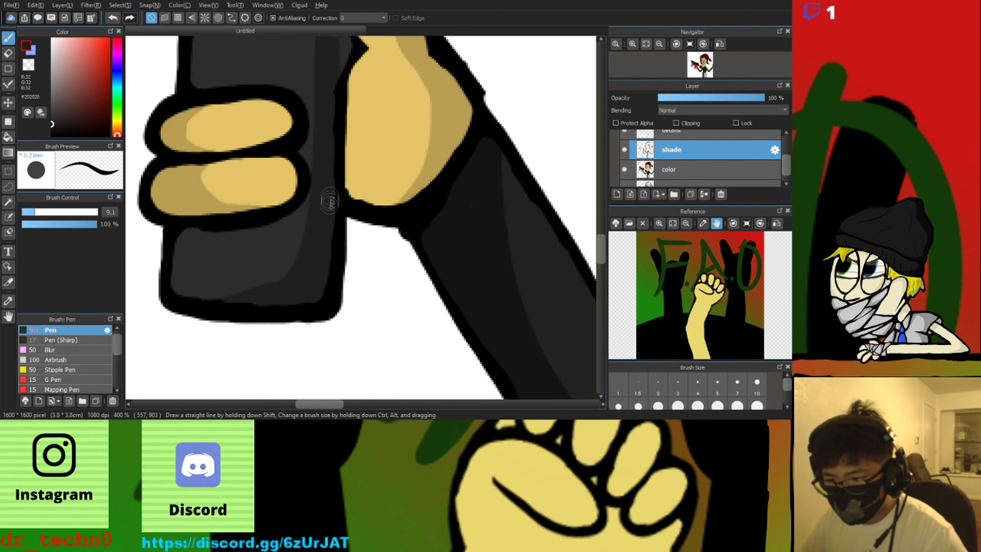
{"action": "scroll", "coordinate": [328, 233], "scroll_direction": "up", "scroll_amount": 2}
{"action": "scroll", "coordinate": [543, 132], "scroll_direction": "down", "scroll_amount": 3}
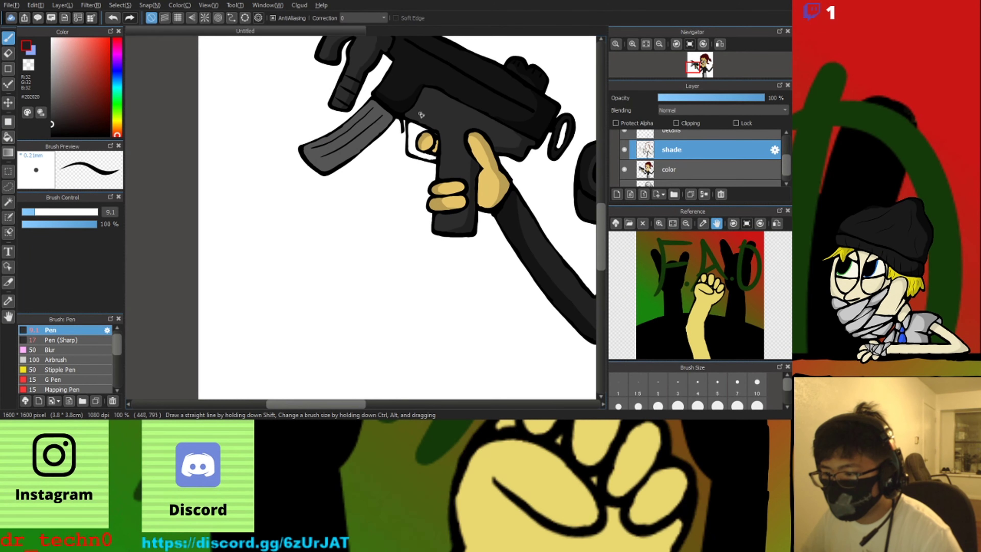
Sample the gun magazine's gray, darken it to #313131 and shade the magazine's lower edge
{"action": "scroll", "coordinate": [379, 181], "scroll_direction": "up", "scroll_amount": 2}
{"action": "key", "text": "i"}
{"action": "left_click", "coordinate": [311, 228]}
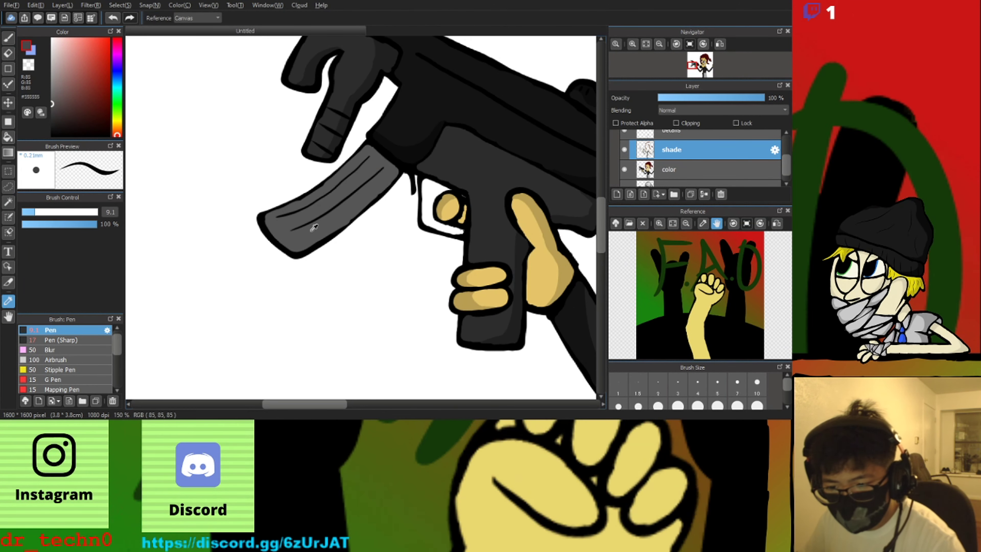
{"action": "scroll", "coordinate": [341, 209], "scroll_direction": "down", "scroll_amount": 4}
{"action": "scroll", "coordinate": [341, 208], "scroll_direction": "up", "scroll_amount": 6}
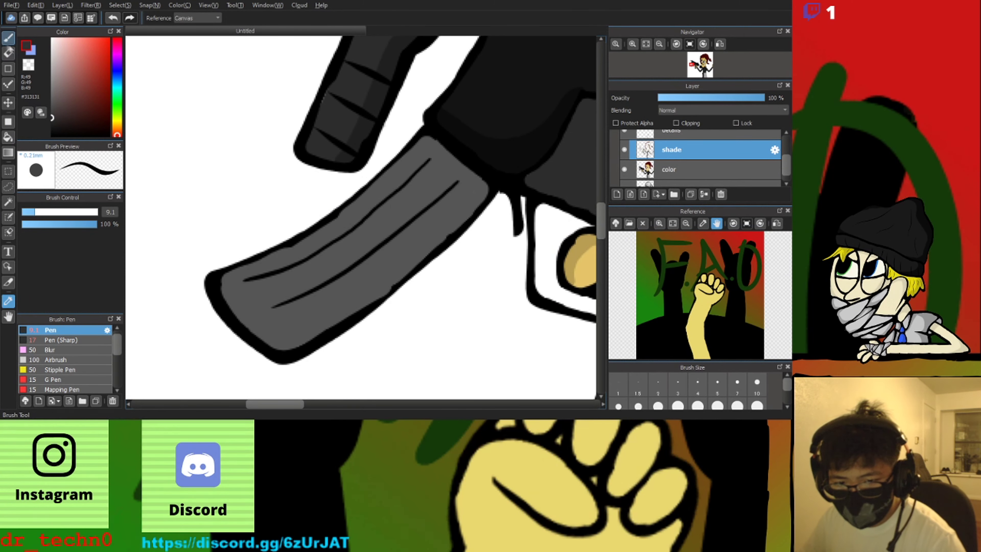
{"action": "left_click", "coordinate": [8, 42]}
{"action": "mouse_move", "coordinate": [253, 333]}
{"action": "left_mouse_down"}
{"action": "mouse_move", "coordinate": [300, 327]}
{"action": "mouse_move", "coordinate": [450, 207]}
{"action": "mouse_move", "coordinate": [374, 296]}
{"action": "left_mouse_up"}
{"action": "key", "text": "ctrl+z"}
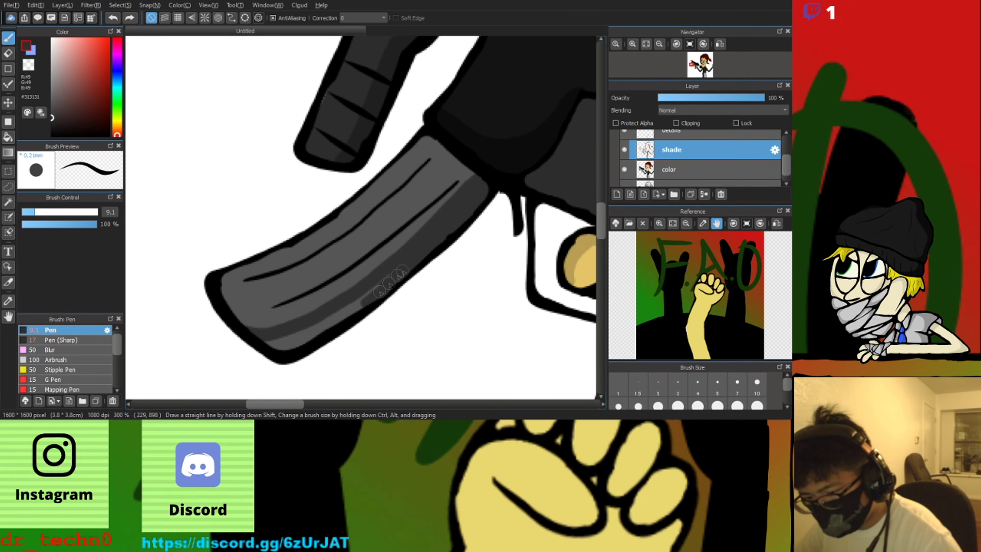
Sample the hair tie's brown, darken it to #100C03 and draw a shadow on the hair tie
{"action": "scroll", "coordinate": [448, 223], "scroll_direction": "down", "scroll_amount": 4}
{"action": "scroll", "coordinate": [459, 212], "scroll_direction": "up", "scroll_amount": 1}
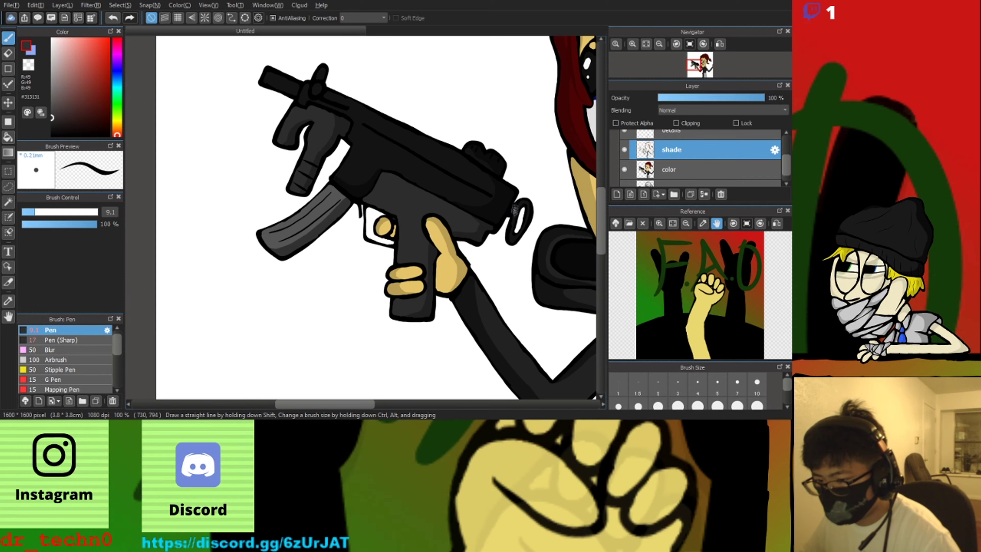
{"action": "scroll", "coordinate": [471, 201], "scroll_direction": "down", "scroll_amount": 3}
{"action": "scroll", "coordinate": [473, 200], "scroll_direction": "up", "scroll_amount": 1}
{"action": "scroll", "coordinate": [477, 196], "scroll_direction": "down", "scroll_amount": 1}
{"action": "scroll", "coordinate": [533, 145], "scroll_direction": "up", "scroll_amount": 5}
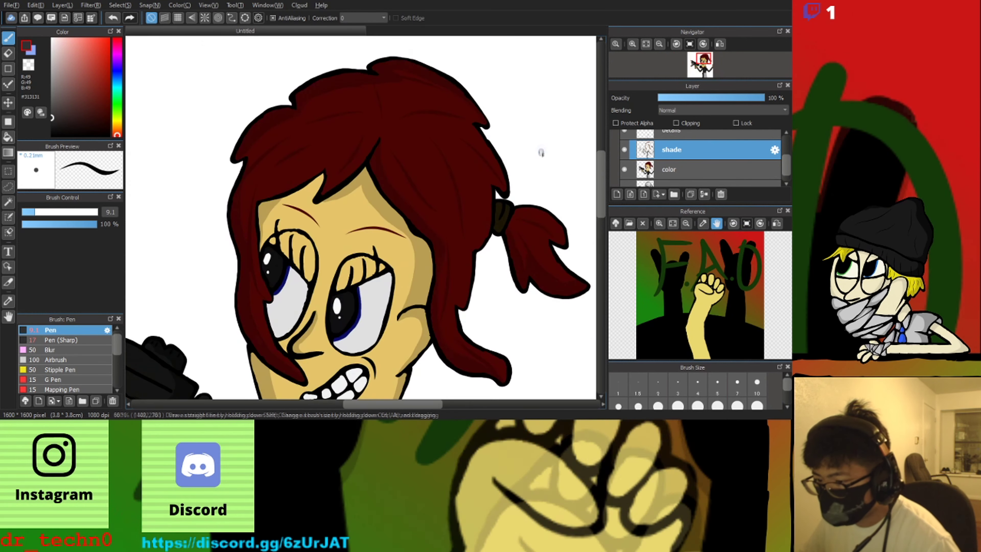
{"action": "left_click", "coordinate": [9, 301]}
{"action": "left_click", "coordinate": [467, 264]}
{"action": "left_click", "coordinate": [98, 131]}
{"action": "left_click", "coordinate": [8, 38]}
{"action": "scroll", "coordinate": [502, 247], "scroll_direction": "up", "scroll_amount": 3}
{"action": "mouse_move", "coordinate": [375, 220]}
{"action": "left_mouse_down"}
{"action": "mouse_move", "coordinate": [414, 246]}
{"action": "mouse_move", "coordinate": [375, 384]}
{"action": "mouse_move", "coordinate": [431, 272]}
{"action": "left_mouse_up"}
Soften the shading across the crown and rear of the hair using the Blur brush at size 50
{"action": "scroll", "coordinate": [415, 259], "scroll_direction": "down", "scroll_amount": 4}
{"action": "scroll", "coordinate": [416, 263], "scroll_direction": "down", "scroll_amount": 3}
{"action": "scroll", "coordinate": [361, 286], "scroll_direction": "up", "scroll_amount": 1}
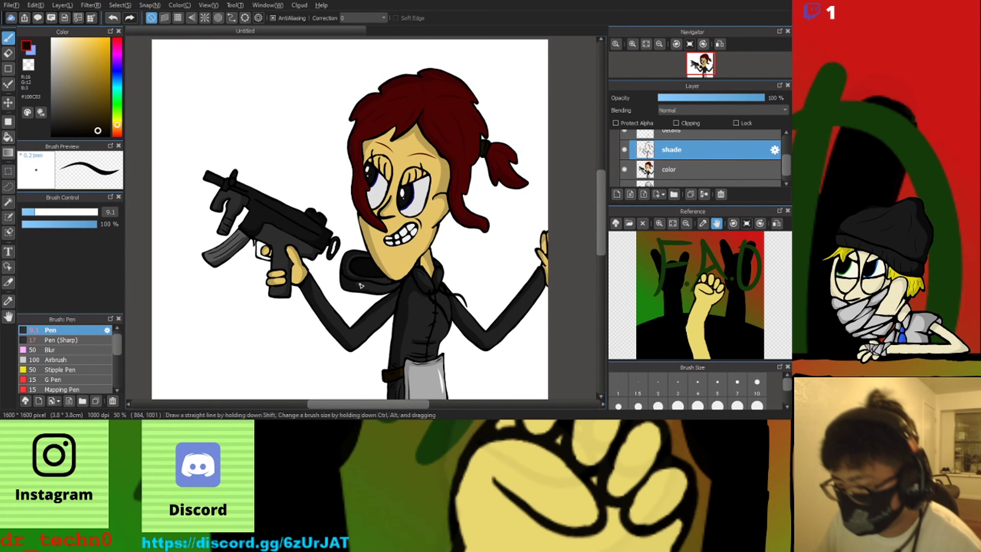
{"action": "scroll", "coordinate": [376, 302], "scroll_direction": "down", "scroll_amount": 1}
{"action": "scroll", "coordinate": [345, 324], "scroll_direction": "up", "scroll_amount": 1}
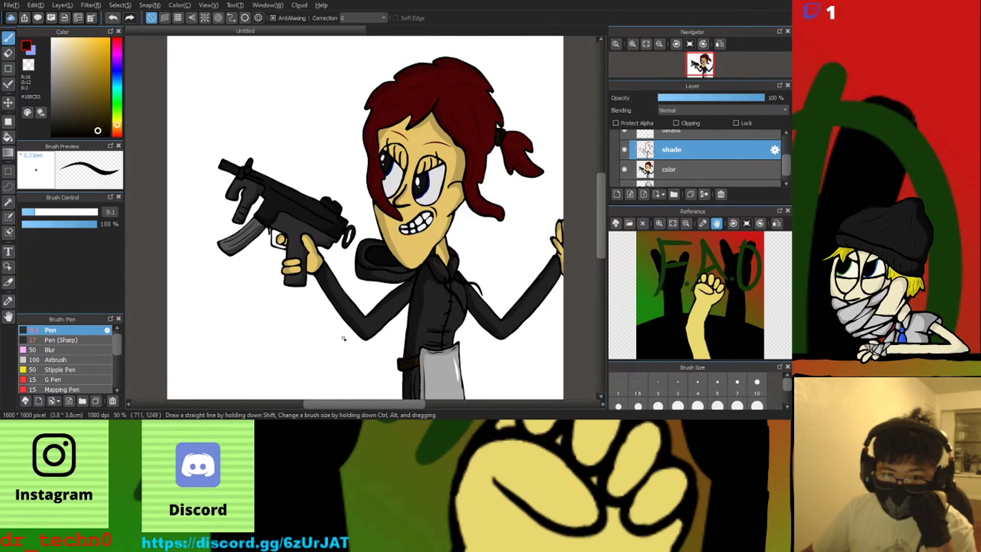
{"action": "left_click", "coordinate": [50, 349]}
{"action": "scroll", "coordinate": [352, 137], "scroll_direction": "up", "scroll_amount": 2}
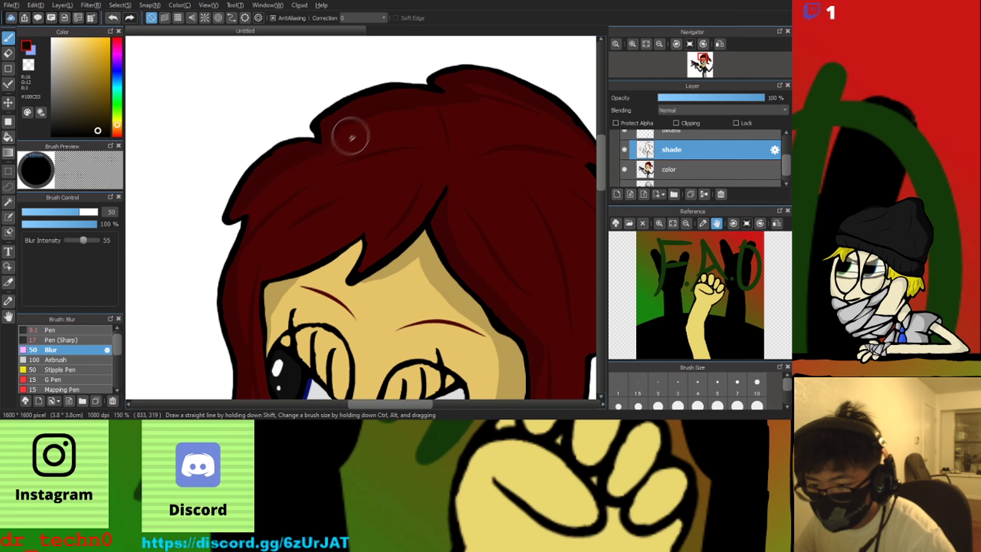
{"action": "left_click_drag", "start_coordinate": [548, 129], "coordinate": [404, 87]}
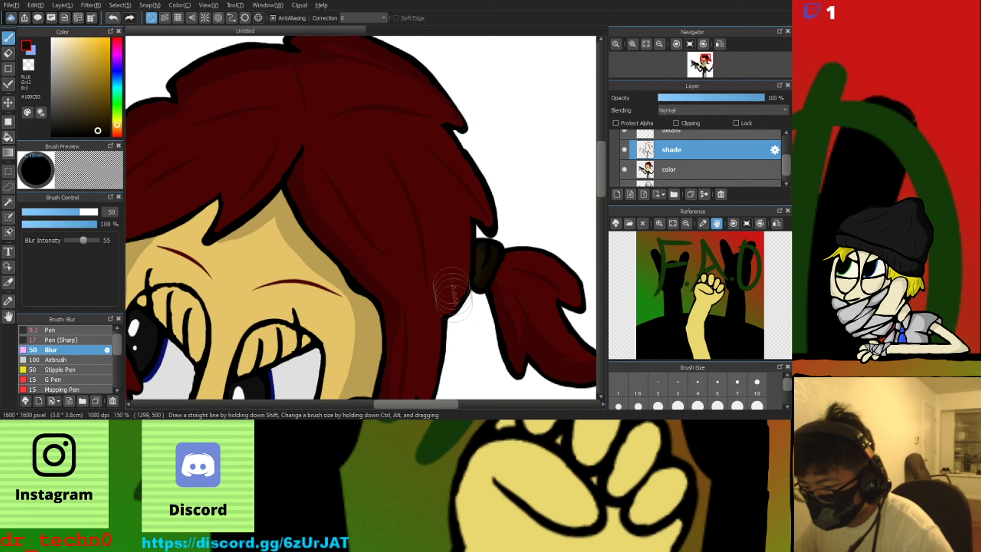
{"action": "scroll", "coordinate": [379, 268], "scroll_direction": "down", "scroll_amount": 2}
{"action": "scroll", "coordinate": [383, 329], "scroll_direction": "up", "scroll_amount": 2}
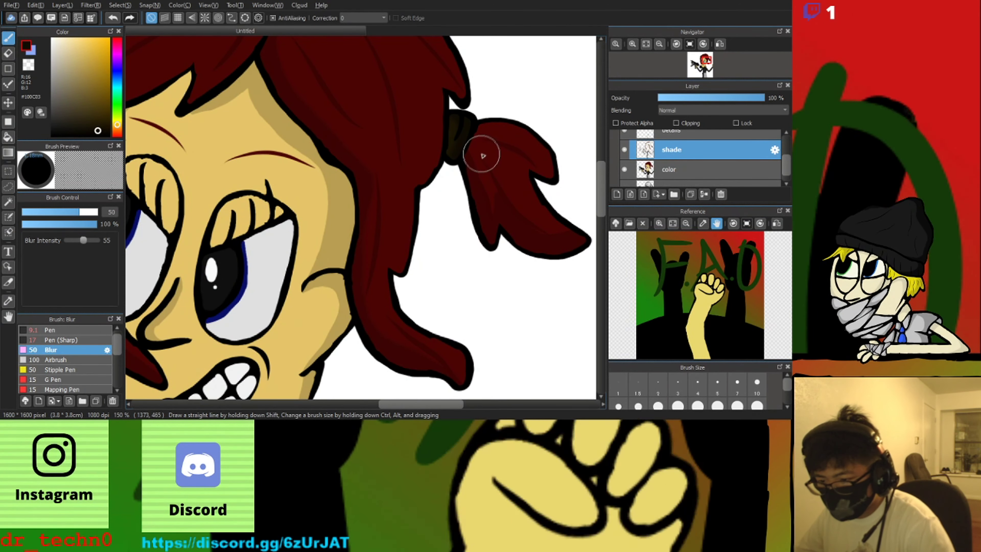
Blur the shading on the ponytail, the front hair lock and the shadow under the bangs
{"action": "scroll", "coordinate": [488, 165], "scroll_direction": "down", "scroll_amount": 3}
{"action": "scroll", "coordinate": [386, 128], "scroll_direction": "up", "scroll_amount": 2}
{"action": "scroll", "coordinate": [573, 182], "scroll_direction": "up", "scroll_amount": 1}
{"action": "scroll", "coordinate": [387, 201], "scroll_direction": "down", "scroll_amount": 1}
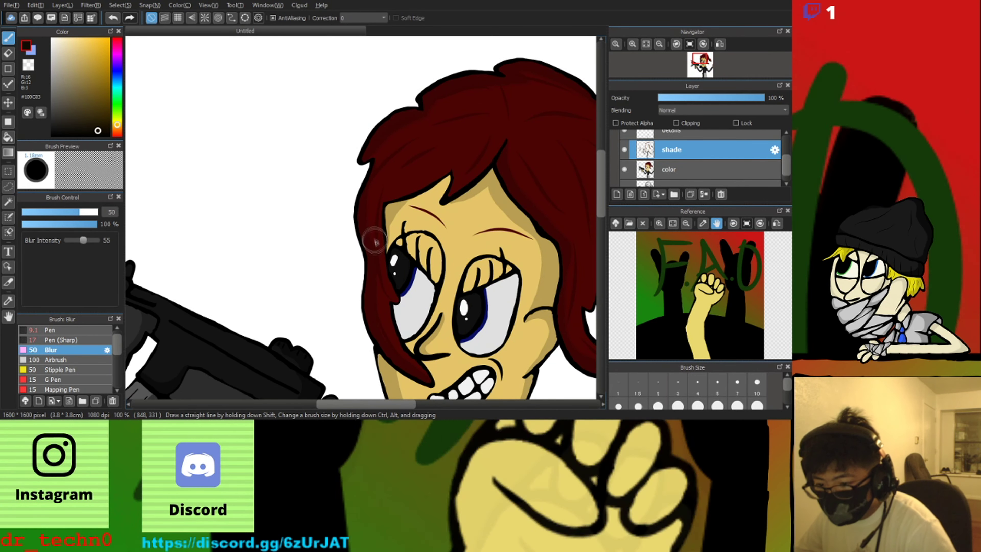
{"action": "scroll", "coordinate": [420, 371], "scroll_direction": "up", "scroll_amount": 2}
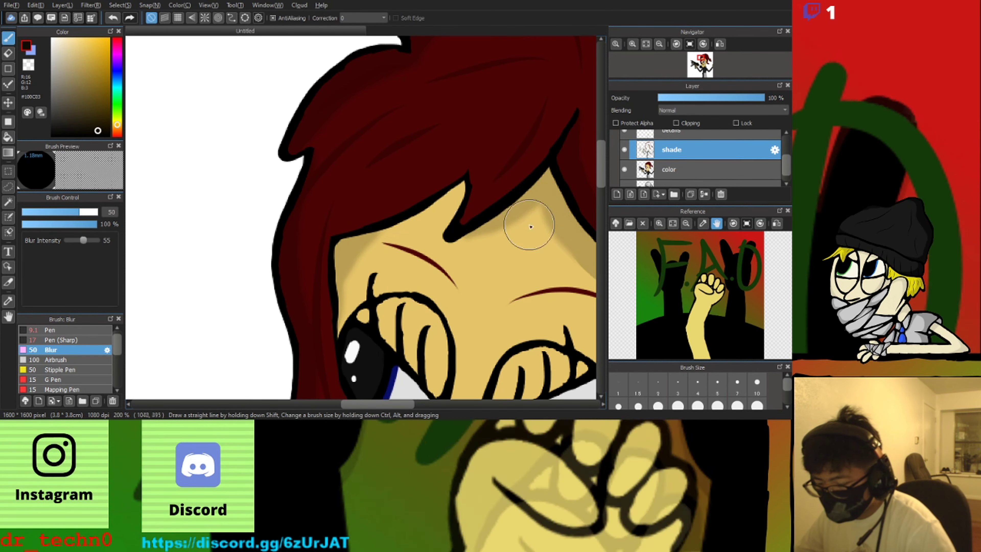
Blur the shadows around the cheek and ear, and reduce the Blur brush size to 22 for finer facial shading
{"action": "scroll", "coordinate": [463, 328], "scroll_direction": "down", "scroll_amount": 3}
{"action": "scroll", "coordinate": [432, 230], "scroll_direction": "up", "scroll_amount": 2}
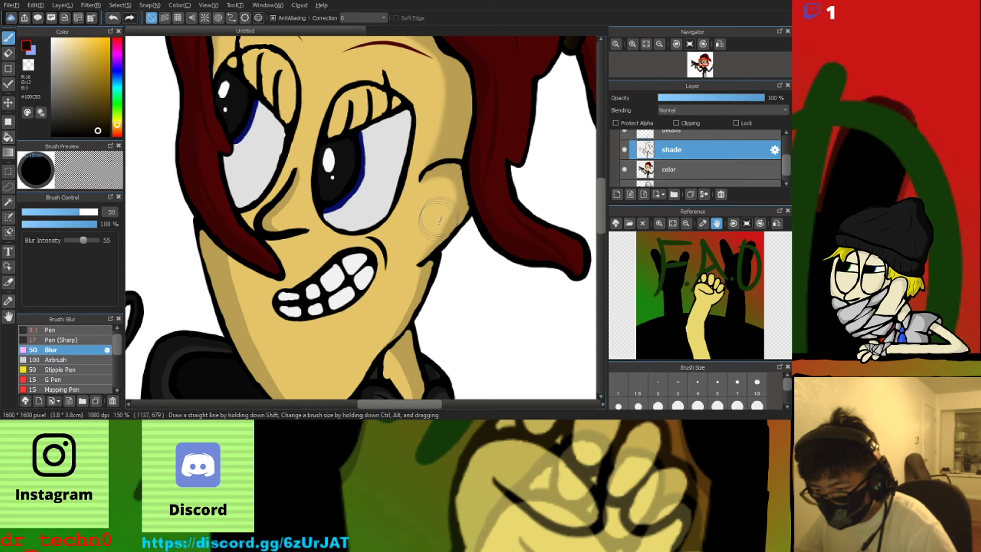
{"action": "scroll", "coordinate": [278, 223], "scroll_direction": "up", "scroll_amount": 1}
{"action": "left_click", "coordinate": [59, 213]}
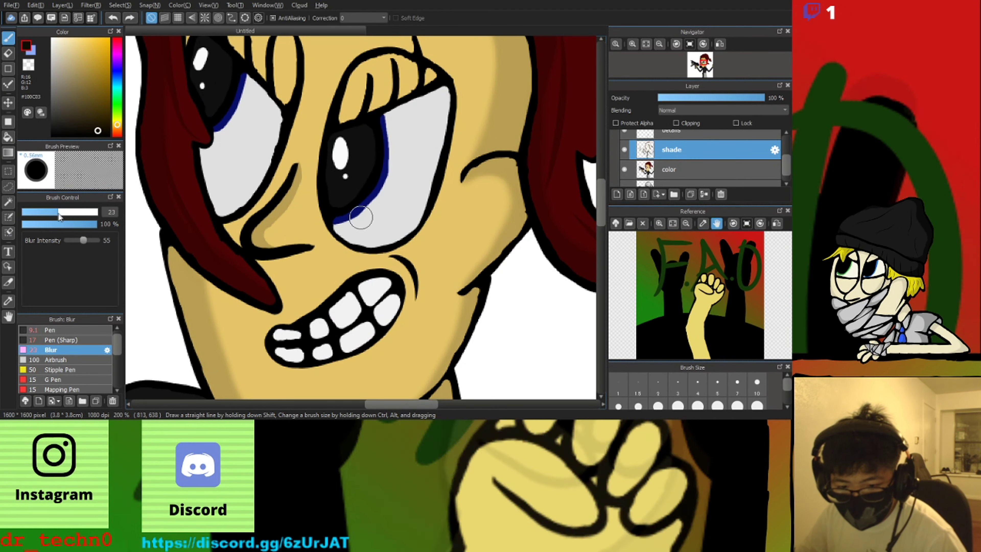
{"action": "scroll", "coordinate": [281, 253], "scroll_direction": "down", "scroll_amount": 3}
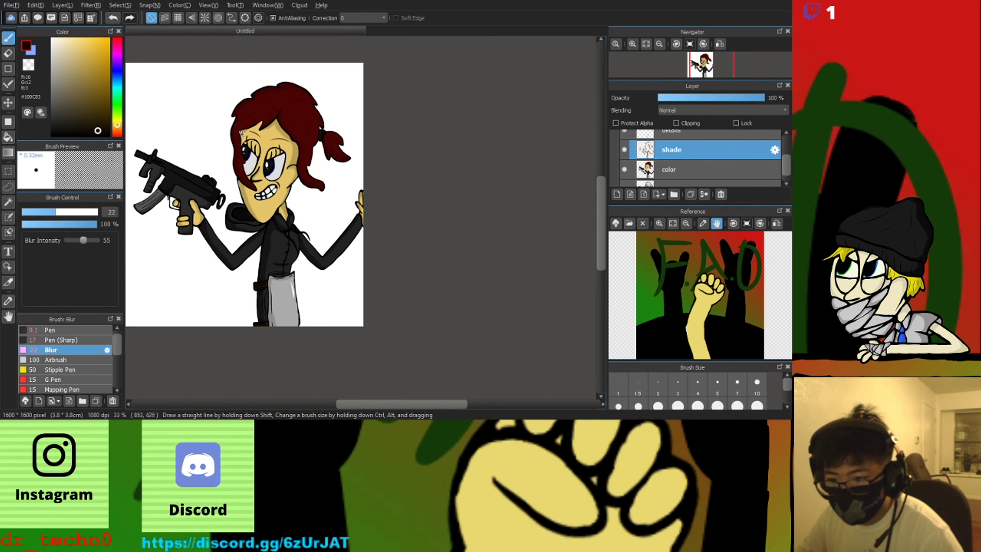
{"action": "scroll", "coordinate": [370, 92], "scroll_direction": "up", "scroll_amount": 2}
{"action": "scroll", "coordinate": [472, 229], "scroll_direction": "up", "scroll_amount": 2}
{"action": "scroll", "coordinate": [285, 263], "scroll_direction": "down", "scroll_amount": 4}
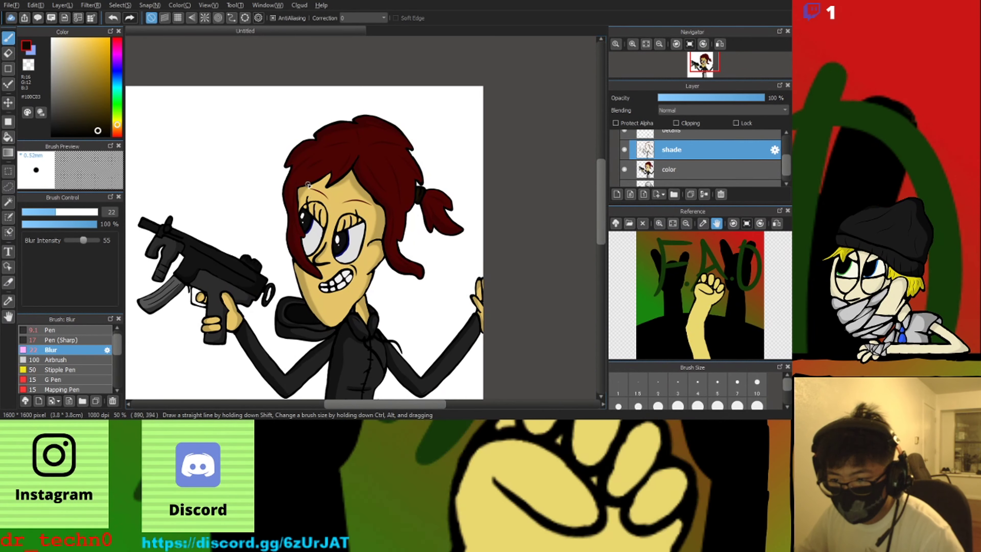
Set the Blur brush size to 47 and soften the shading on the top of the hair
{"action": "scroll", "coordinate": [275, 134], "scroll_direction": "up", "scroll_amount": 3}
{"action": "left_click", "coordinate": [77, 211]}
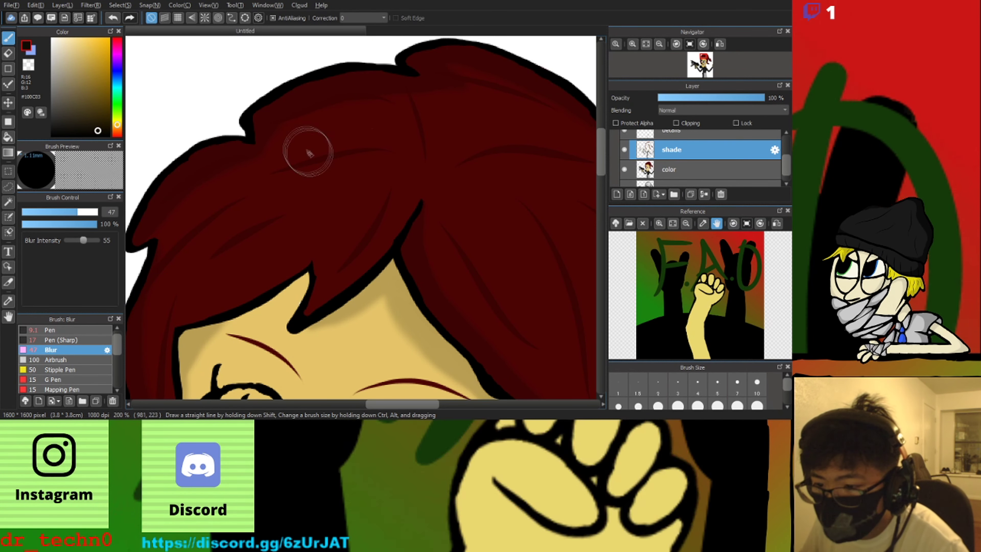
{"action": "scroll", "coordinate": [296, 143], "scroll_direction": "down", "scroll_amount": 4}
{"action": "scroll", "coordinate": [221, 300], "scroll_direction": "up", "scroll_amount": 1}
{"action": "scroll", "coordinate": [216, 299], "scroll_direction": "down", "scroll_amount": 1}
Blur the shading on the gun's rear sight and the rear of its receiver and frame
{"action": "scroll", "coordinate": [200, 242], "scroll_direction": "up", "scroll_amount": 3}
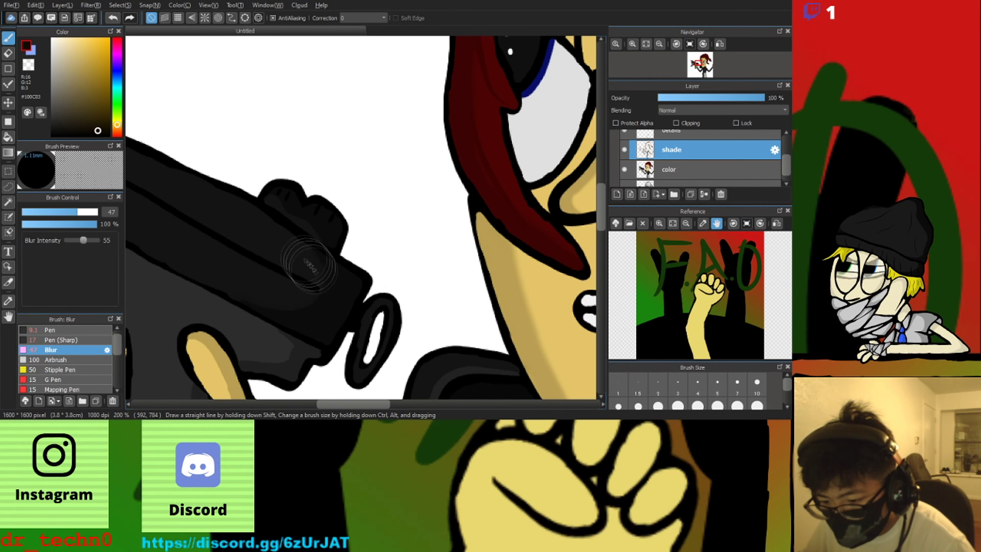
{"action": "scroll", "coordinate": [260, 215], "scroll_direction": "up", "scroll_amount": 2}
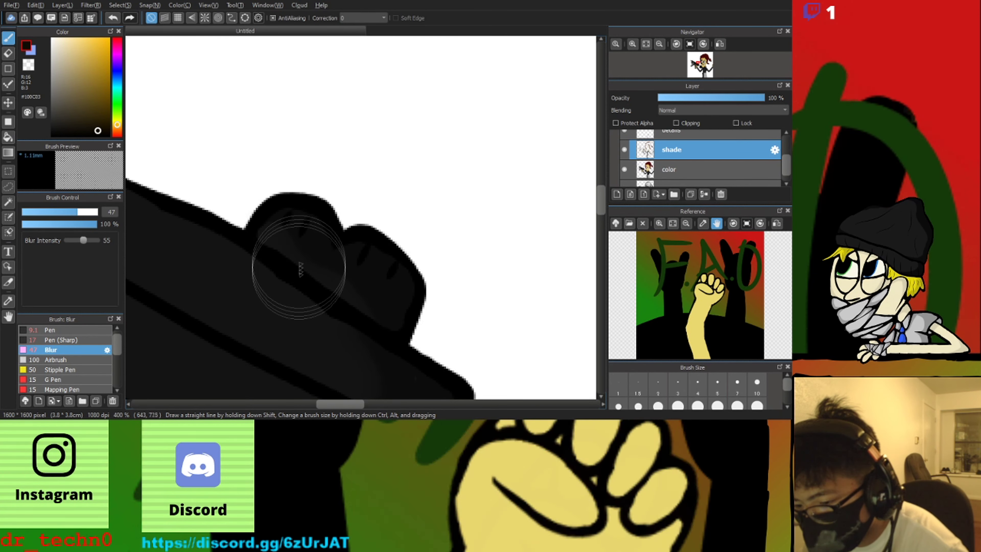
{"action": "scroll", "coordinate": [295, 209], "scroll_direction": "down", "scroll_amount": 4}
{"action": "scroll", "coordinate": [269, 273], "scroll_direction": "up", "scroll_amount": 3}
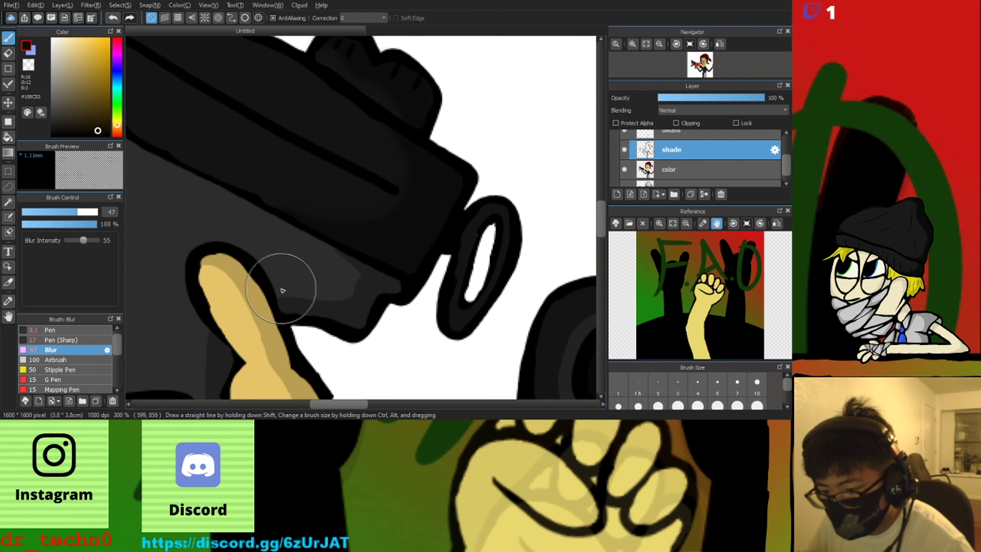
Soften the shading on the gun's magazine, foregrip and front section with the Blur brush
{"action": "scroll", "coordinate": [279, 288], "scroll_direction": "down", "scroll_amount": 3}
{"action": "scroll", "coordinate": [258, 306], "scroll_direction": "up", "scroll_amount": 2}
{"action": "scroll", "coordinate": [402, 234], "scroll_direction": "down", "scroll_amount": 3}
{"action": "scroll", "coordinate": [323, 215], "scroll_direction": "up", "scroll_amount": 3}
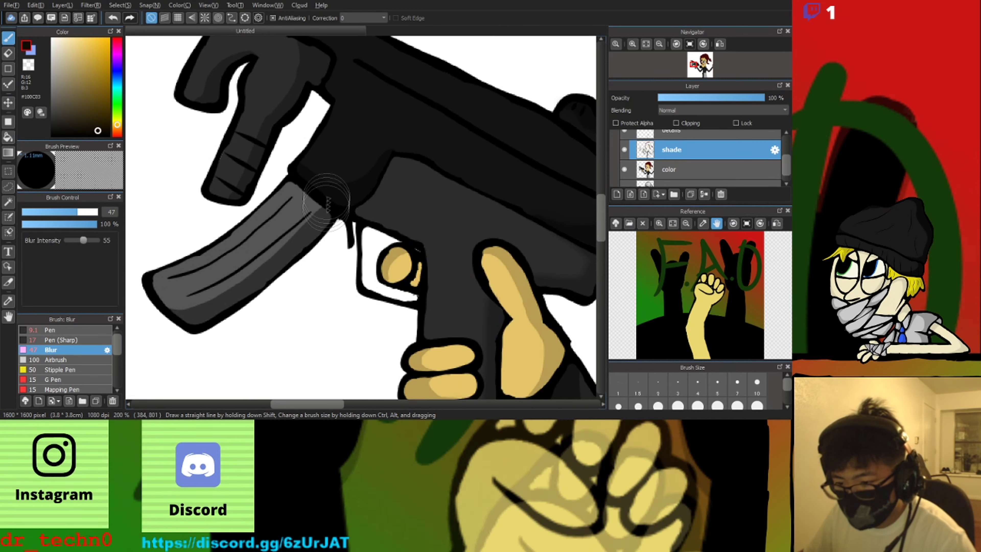
{"action": "scroll", "coordinate": [231, 299], "scroll_direction": "down", "scroll_amount": 2}
{"action": "scroll", "coordinate": [299, 195], "scroll_direction": "up", "scroll_amount": 2}
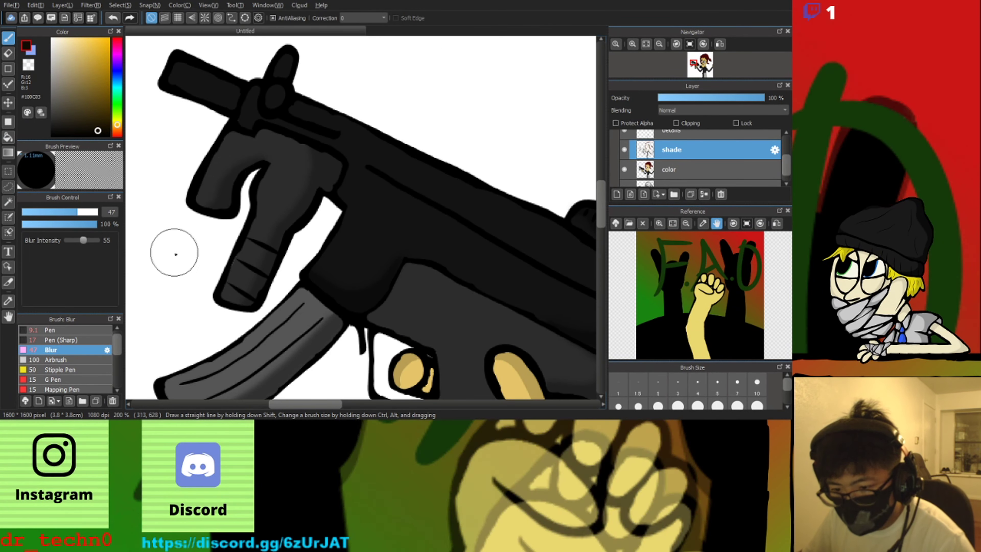
Blur the shadows on the gun-holding hand and the jacket's collar
{"action": "scroll", "coordinate": [176, 250], "scroll_direction": "down", "scroll_amount": 3}
{"action": "scroll", "coordinate": [147, 187], "scroll_direction": "up", "scroll_amount": 2}
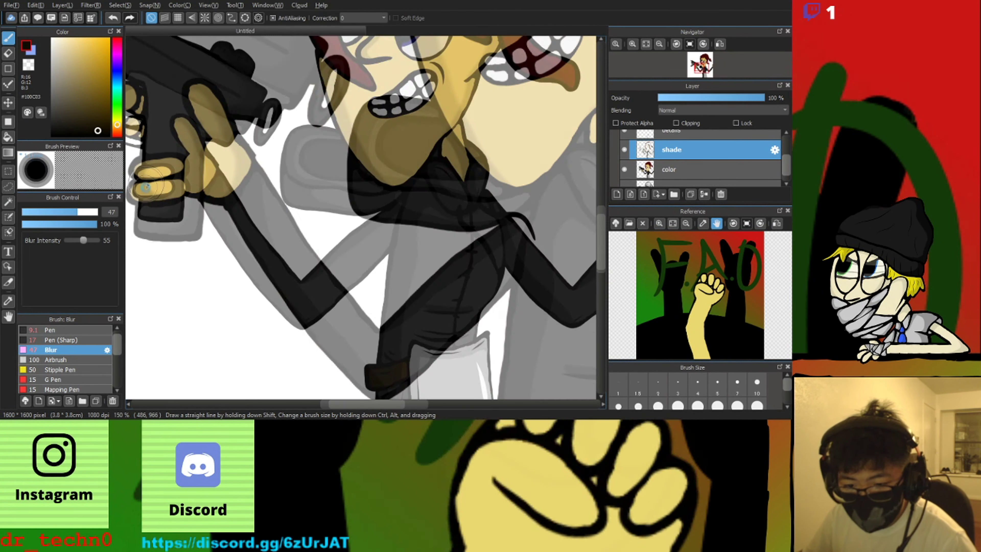
{"action": "scroll", "coordinate": [146, 187], "scroll_direction": "down", "scroll_amount": 2}
{"action": "scroll", "coordinate": [323, 173], "scroll_direction": "up", "scroll_amount": 2}
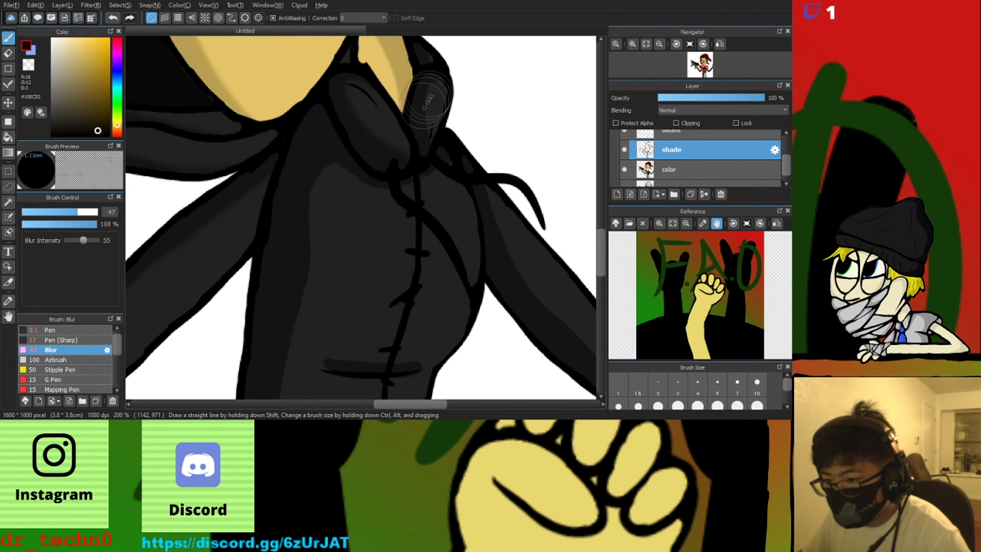
Blur the shading along the jacket's torso and the sleeve of the raised empty hand
{"action": "scroll", "coordinate": [349, 123], "scroll_direction": "up", "scroll_amount": 2}
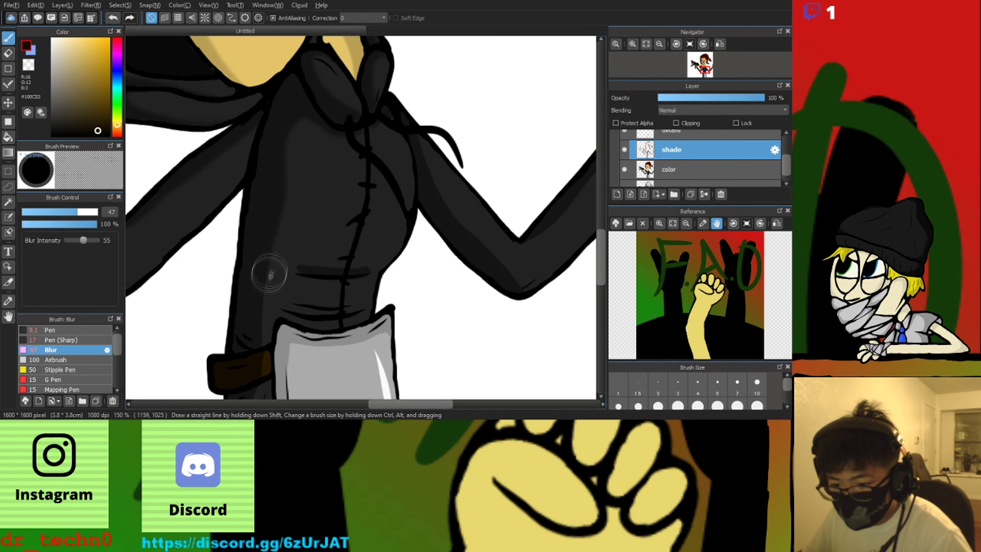
{"action": "left_click_drag", "start_coordinate": [269, 273], "coordinate": [296, 256]}
{"action": "left_click_drag", "start_coordinate": [446, 205], "coordinate": [475, 247]}
{"action": "scroll", "coordinate": [278, 267], "scroll_direction": "down", "scroll_amount": 1}
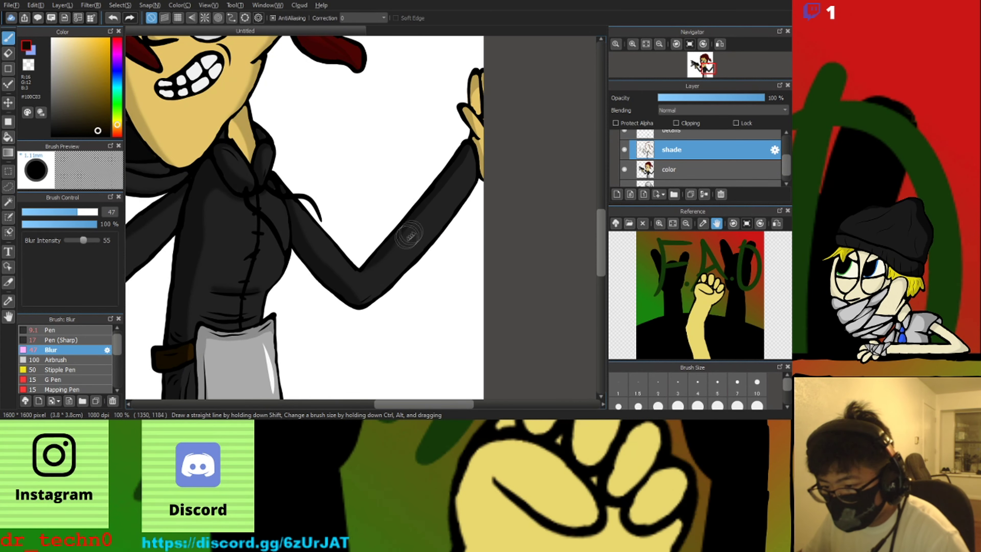
Soften the shading on the brown belt, the gray apron and the jacket's waist
{"action": "scroll", "coordinate": [474, 116], "scroll_direction": "down", "scroll_amount": 2}
{"action": "scroll", "coordinate": [333, 228], "scroll_direction": "up", "scroll_amount": 4}
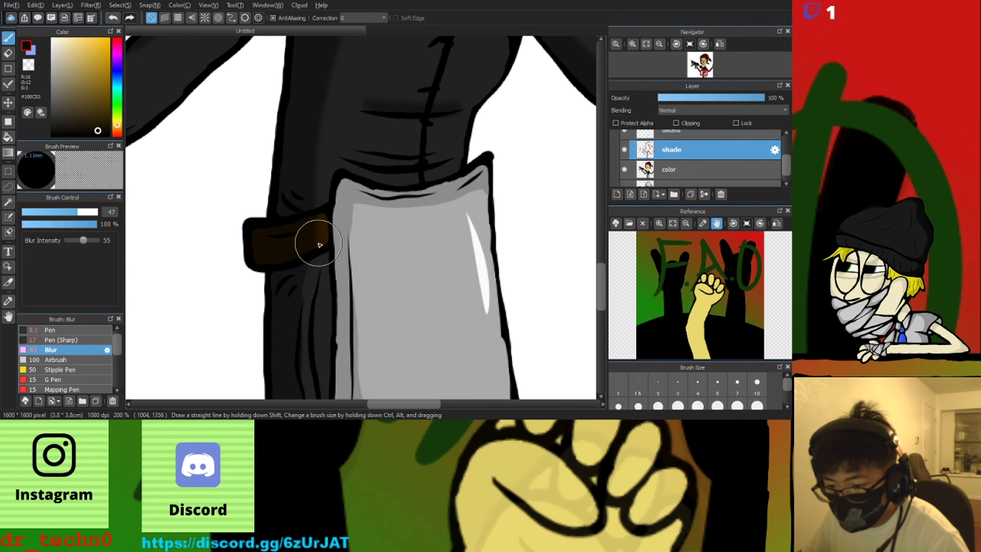
{"action": "scroll", "coordinate": [313, 241], "scroll_direction": "down", "scroll_amount": 4}
{"action": "scroll", "coordinate": [309, 271], "scroll_direction": "up", "scroll_amount": 2}
{"action": "scroll", "coordinate": [362, 162], "scroll_direction": "down", "scroll_amount": 4}
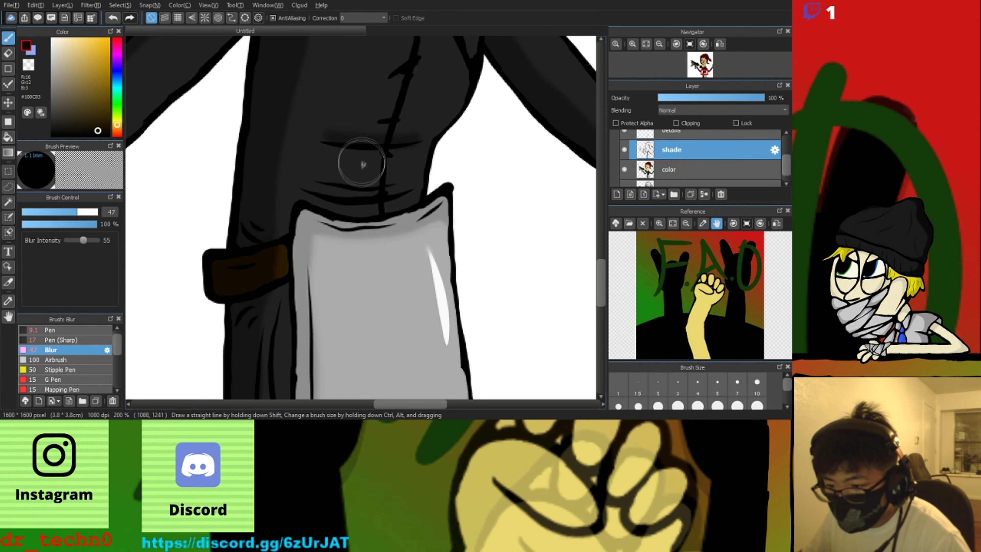
{"action": "scroll", "coordinate": [339, 207], "scroll_direction": "down", "scroll_amount": 1}
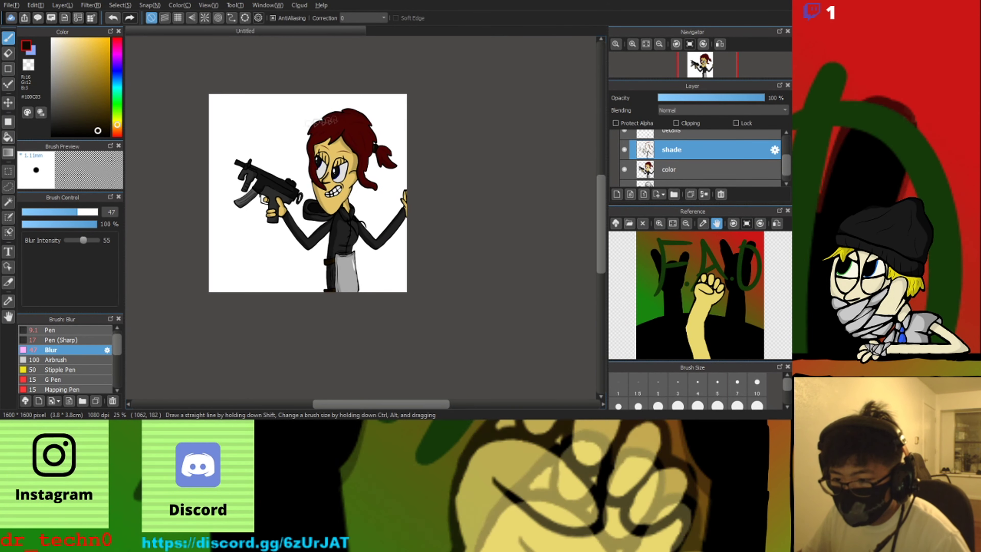
Collapse the character's layer folder and add a layer named background beneath it
{"action": "left_click_drag", "start_coordinate": [415, 148], "coordinate": [482, 178]}
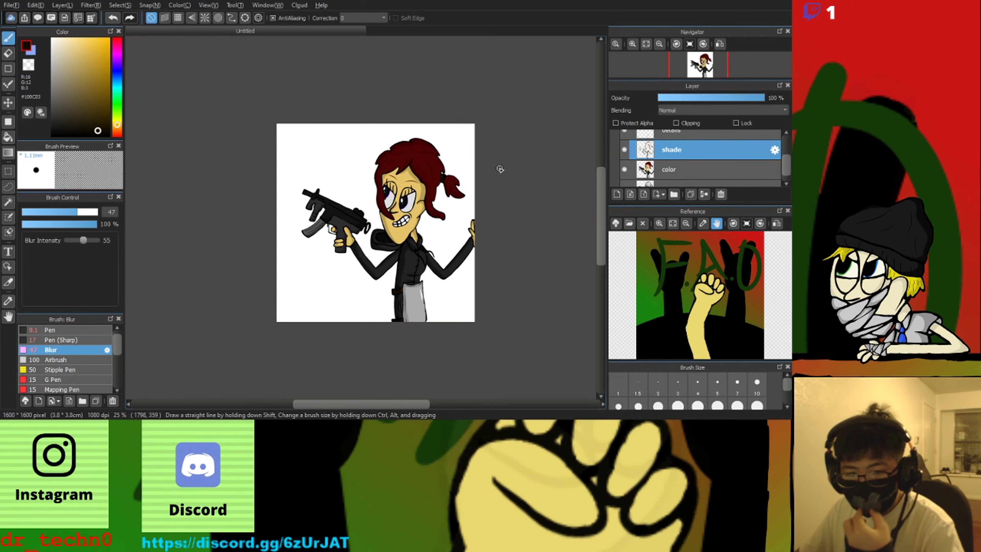
{"action": "scroll", "coordinate": [680, 155], "scroll_direction": "up", "scroll_amount": 2}
{"action": "left_click", "coordinate": [635, 140]}
{"action": "scroll", "coordinate": [420, 244], "scroll_direction": "up", "scroll_amount": 3}
{"action": "scroll", "coordinate": [348, 263], "scroll_direction": "down", "scroll_amount": 2}
{"action": "left_click", "coordinate": [616, 195]}
{"action": "left_click_drag", "start_coordinate": [627, 141], "coordinate": [633, 170]}
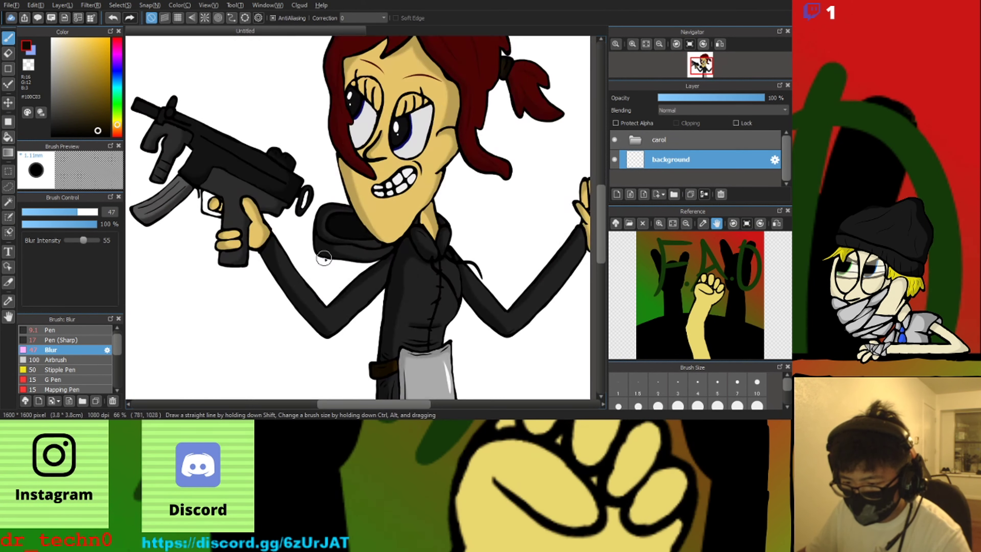
Hide the character's folder and choose orange and yellow tones as the foreground and background colors
{"action": "left_click", "coordinate": [614, 139]}
{"action": "left_click", "coordinate": [61, 340]}
{"action": "left_click", "coordinate": [54, 330]}
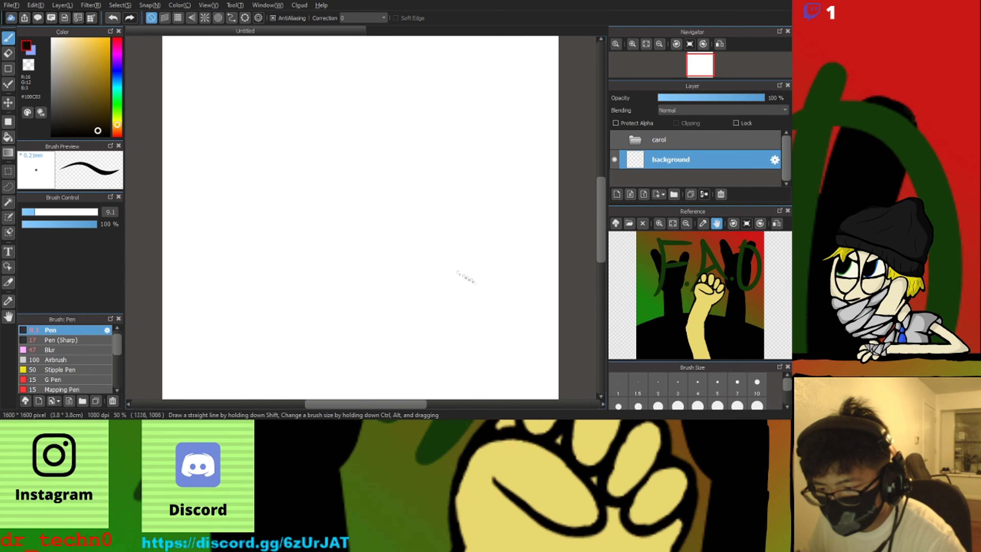
{"action": "left_click", "coordinate": [85, 43]}
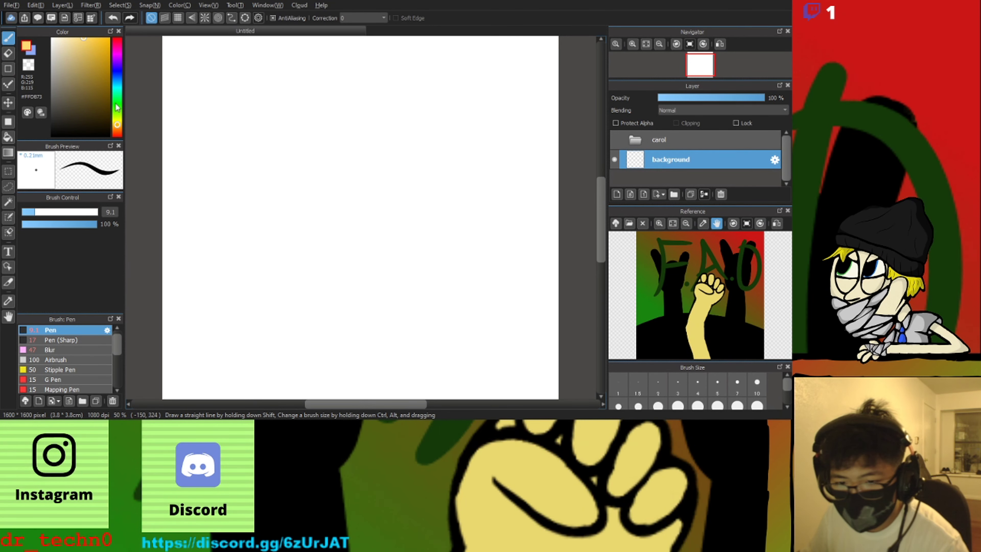
{"action": "left_click", "coordinate": [118, 121]}
{"action": "left_click", "coordinate": [78, 39]}
{"action": "left_click_drag", "start_coordinate": [110, 119], "coordinate": [116, 125]}
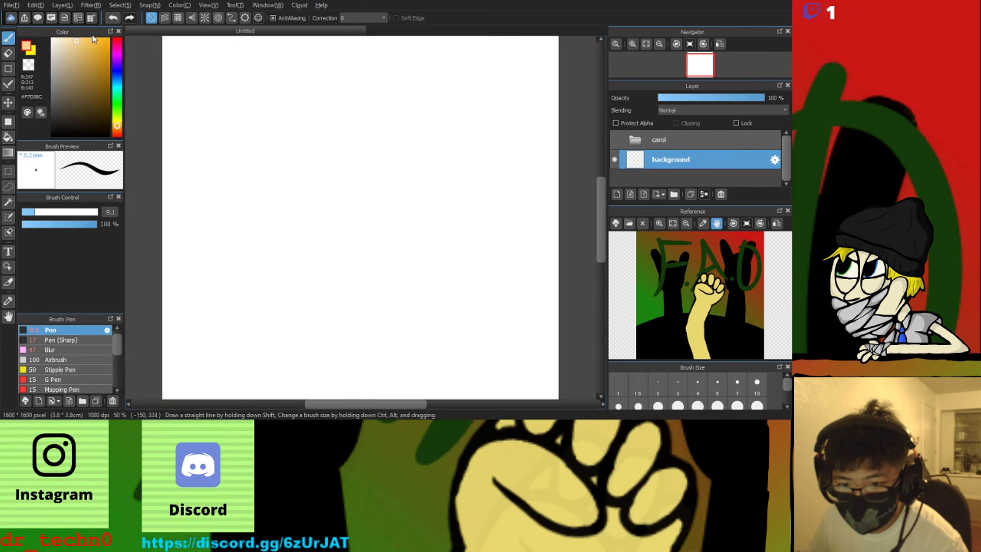
Fill the background layer with a vertical linear gradient from orange #FFAF00 up to yellow, and show the character's folder again
{"action": "left_click", "coordinate": [8, 154]}
{"action": "left_click_drag", "start_coordinate": [355, 297], "coordinate": [355, 42]}
{"action": "left_click", "coordinate": [614, 141]}
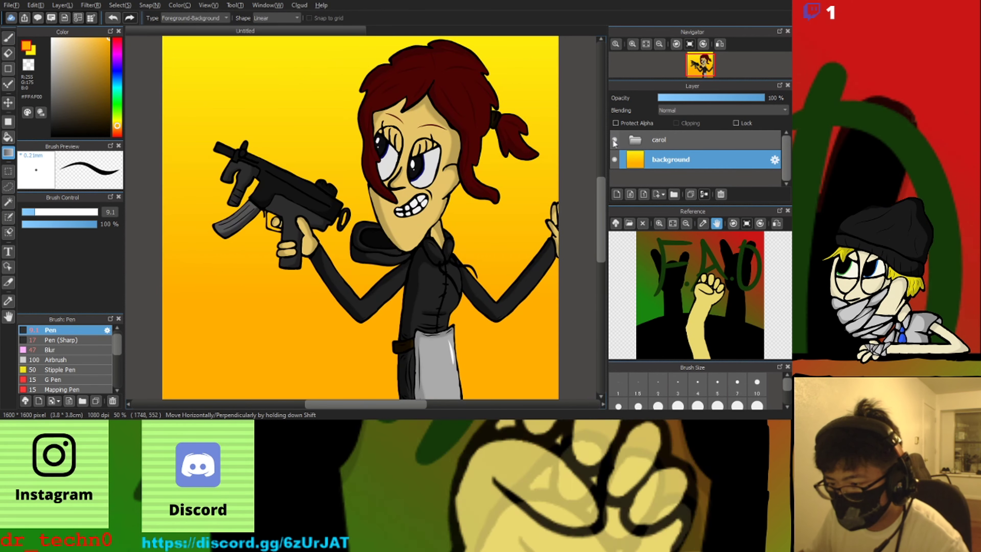
Hide the character's folder, add a layer named building above the gradient, and choose black as the drawing color
{"action": "left_click", "coordinate": [614, 140]}
{"action": "left_click", "coordinate": [617, 194]}
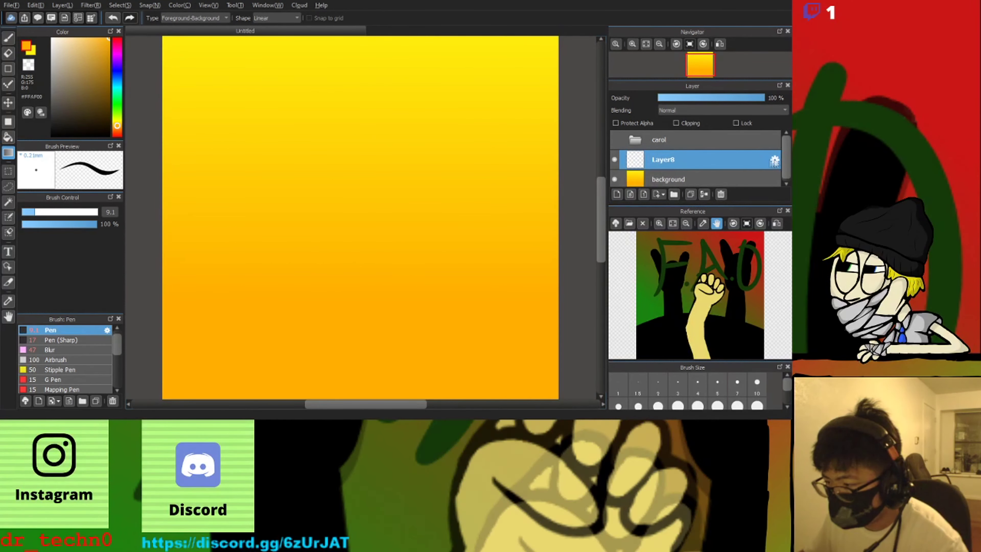
{"action": "left_click", "coordinate": [774, 159]}
{"action": "type", "text": "building"}
{"action": "key", "text": "Return"}
{"action": "left_click", "coordinate": [52, 135]}
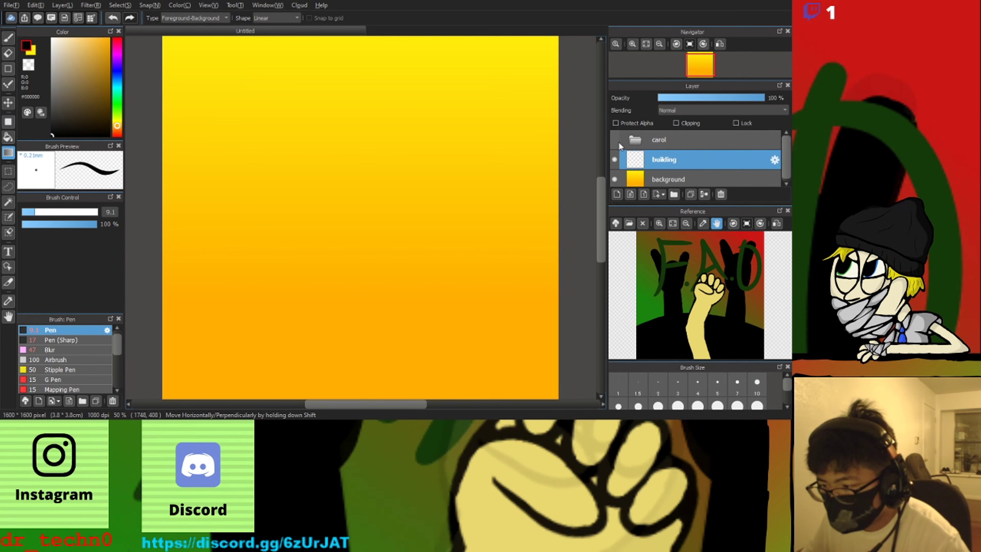
Show the character's folder and draw black freehand outlines of a broken wall, pillar and floor edge behind the character
{"action": "left_click", "coordinate": [615, 140]}
{"action": "key", "text": "b"}
{"action": "mouse_move", "coordinate": [252, 298]}
{"action": "left_mouse_down"}
{"action": "mouse_move", "coordinate": [328, 287]}
{"action": "mouse_move", "coordinate": [454, 295]}
{"action": "left_mouse_up"}
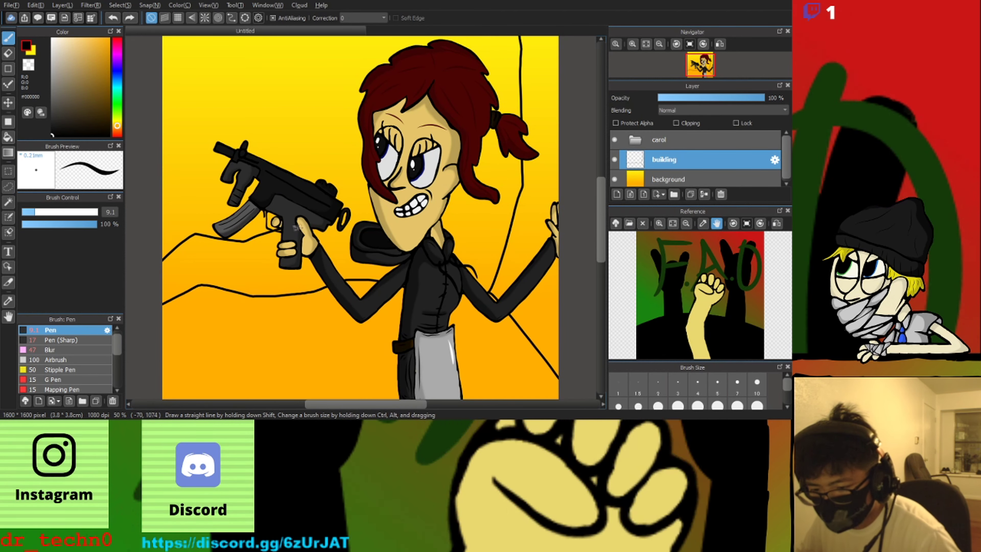
{"action": "scroll", "coordinate": [435, 154], "scroll_direction": "down", "scroll_amount": 1}
{"action": "scroll", "coordinate": [488, 73], "scroll_direction": "up", "scroll_amount": 3}
{"action": "scroll", "coordinate": [517, 58], "scroll_direction": "down", "scroll_amount": 3}
{"action": "scroll", "coordinate": [526, 227], "scroll_direction": "up", "scroll_amount": 1}
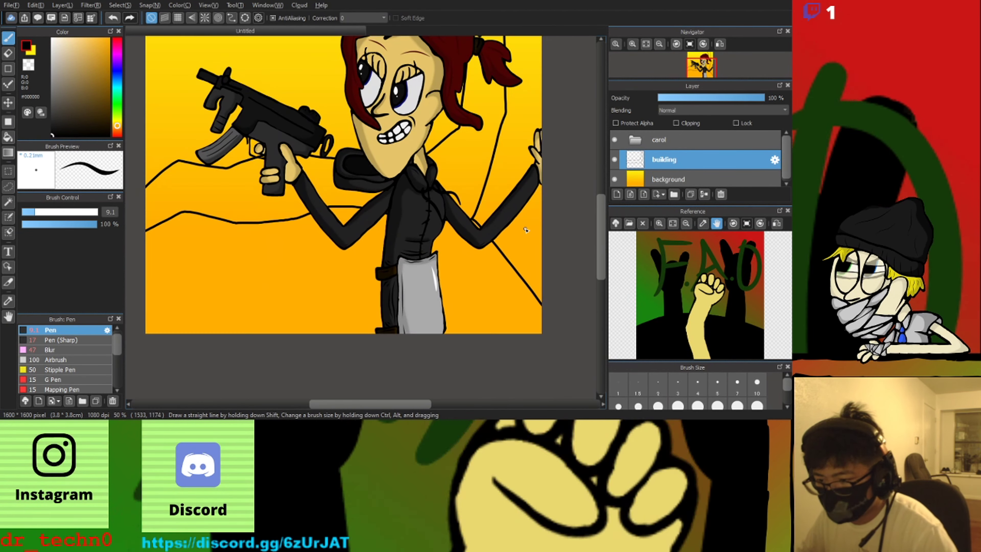
{"action": "scroll", "coordinate": [456, 162], "scroll_direction": "down", "scroll_amount": 1}
{"action": "scroll", "coordinate": [247, 249], "scroll_direction": "up", "scroll_amount": 2}
Thin the outlines of the floor's diagonal edge and the pillar's outer line with the eraser
{"action": "left_click", "coordinate": [8, 53]}
{"action": "scroll", "coordinate": [280, 164], "scroll_direction": "up", "scroll_amount": 4}
{"action": "mouse_move", "coordinate": [227, 173]}
{"action": "left_mouse_down"}
{"action": "mouse_move", "coordinate": [433, 74]}
{"action": "mouse_move", "coordinate": [585, 94]}
{"action": "left_mouse_up"}
{"action": "scroll", "coordinate": [587, 94], "scroll_direction": "down", "scroll_amount": 6}
{"action": "scroll", "coordinate": [459, 87], "scroll_direction": "up", "scroll_amount": 3}
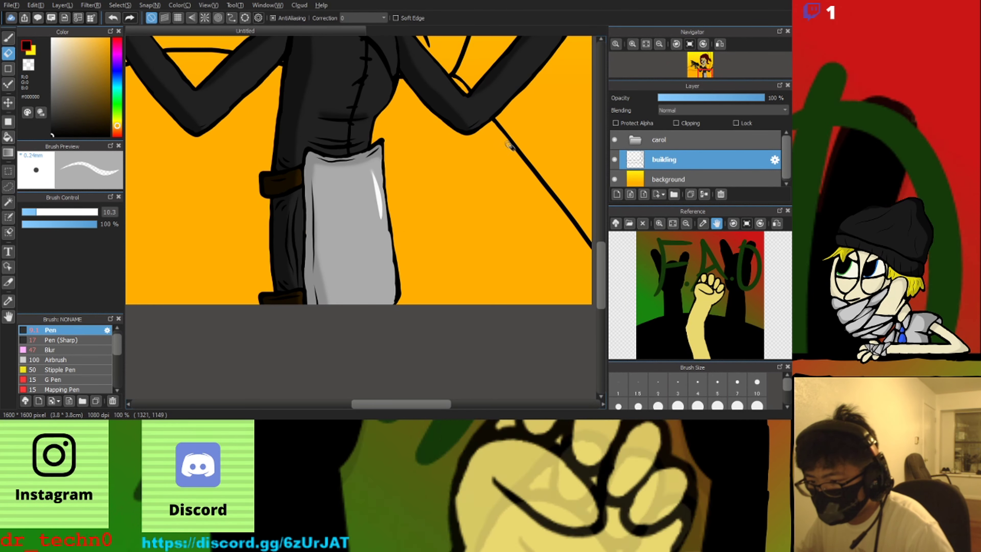
{"action": "left_click_drag", "start_coordinate": [568, 220], "coordinate": [599, 261]}
{"action": "scroll", "coordinate": [537, 259], "scroll_direction": "down", "scroll_amount": 3}
{"action": "scroll", "coordinate": [545, 129], "scroll_direction": "up", "scroll_amount": 1}
{"action": "scroll", "coordinate": [510, 135], "scroll_direction": "down", "scroll_amount": 2}
{"action": "scroll", "coordinate": [502, 40], "scroll_direction": "up", "scroll_amount": 3}
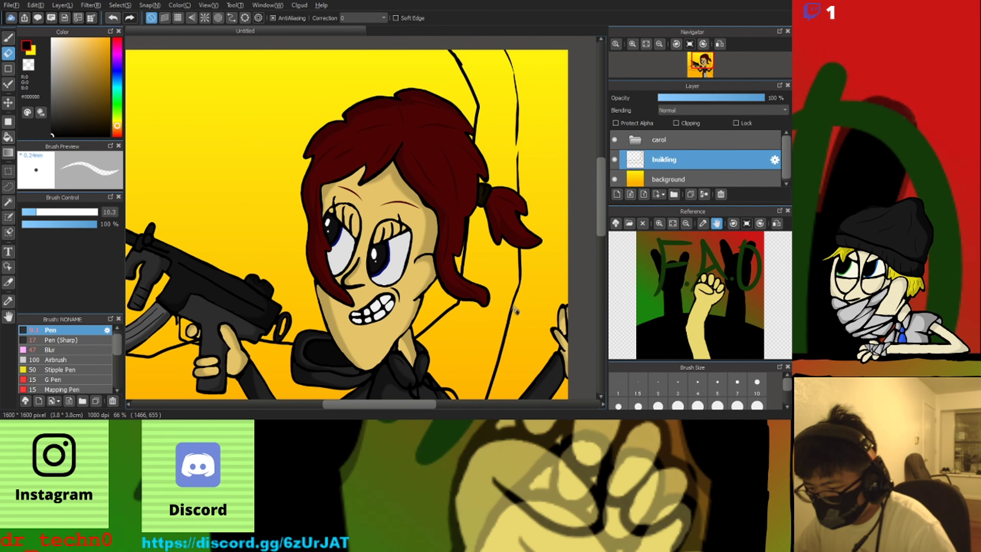
{"action": "left_click_drag", "start_coordinate": [516, 303], "coordinate": [504, 335]}
{"action": "scroll", "coordinate": [512, 282], "scroll_direction": "down", "scroll_amount": 3}
{"action": "scroll", "coordinate": [515, 302], "scroll_direction": "up", "scroll_amount": 4}
{"action": "scroll", "coordinate": [467, 333], "scroll_direction": "down", "scroll_amount": 3}
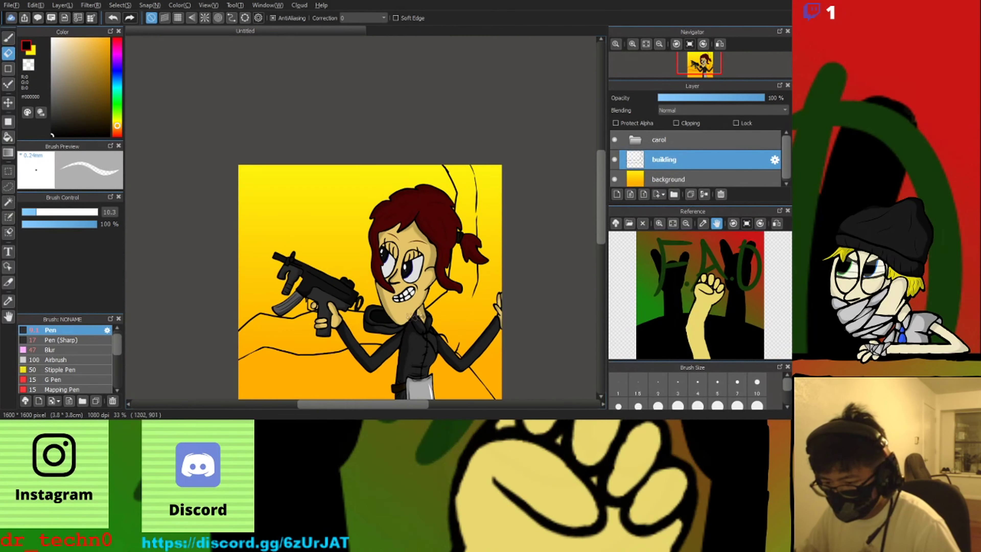
Thin the pillar's inner outline behind the hair with the eraser, undoing one stroke
{"action": "scroll", "coordinate": [444, 232], "scroll_direction": "up", "scroll_amount": 2}
{"action": "scroll", "coordinate": [444, 193], "scroll_direction": "down", "scroll_amount": 2}
{"action": "scroll", "coordinate": [438, 111], "scroll_direction": "up", "scroll_amount": 5}
{"action": "scroll", "coordinate": [438, 111], "scroll_direction": "down", "scroll_amount": 4}
{"action": "scroll", "coordinate": [457, 140], "scroll_direction": "up", "scroll_amount": 3}
{"action": "mouse_move", "coordinate": [455, 134]}
{"action": "left_mouse_down"}
{"action": "mouse_move", "coordinate": [500, 302]}
{"action": "mouse_move", "coordinate": [495, 198]}
{"action": "mouse_move", "coordinate": [487, 253]}
{"action": "left_mouse_up"}
{"action": "scroll", "coordinate": [502, 272], "scroll_direction": "down", "scroll_amount": 3}
{"action": "scroll", "coordinate": [505, 313], "scroll_direction": "up", "scroll_amount": 2}
{"action": "key", "text": "ctrl+z"}
{"action": "scroll", "coordinate": [457, 204], "scroll_direction": "down", "scroll_amount": 2}
{"action": "scroll", "coordinate": [457, 204], "scroll_direction": "down", "scroll_amount": 1}
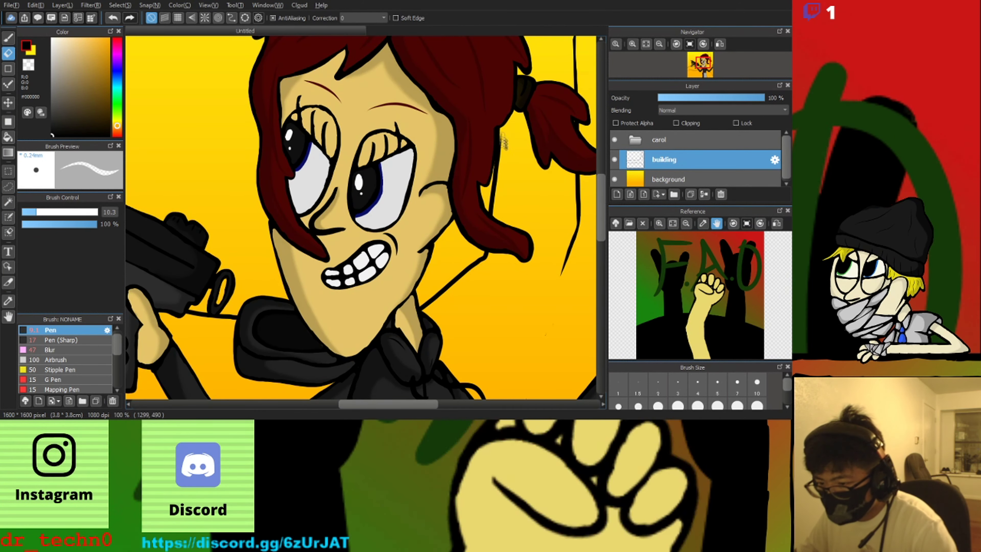
{"action": "scroll", "coordinate": [463, 286], "scroll_direction": "down", "scroll_amount": 2}
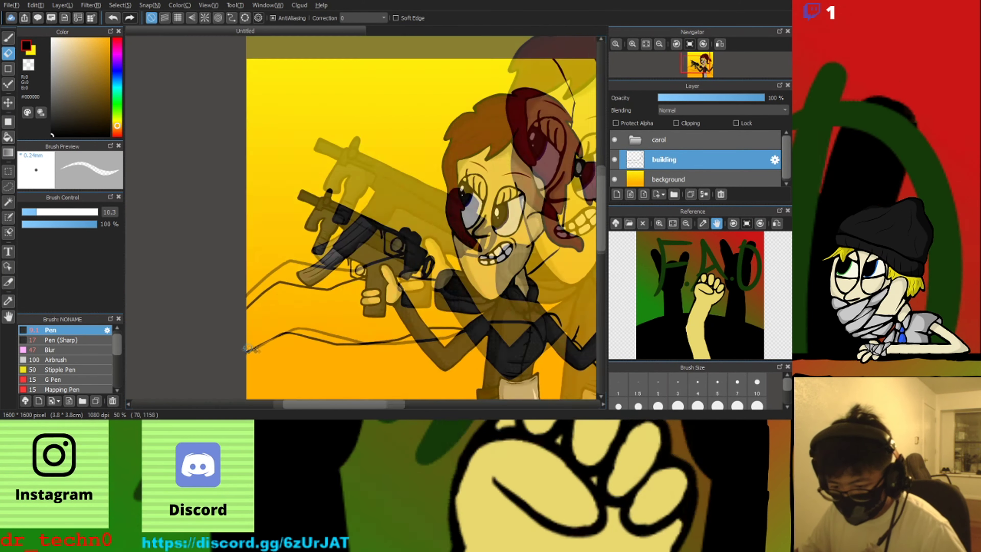
Trim the thickness of the wall's upper outline below the gun with the eraser
{"action": "scroll", "coordinate": [254, 302], "scroll_direction": "up", "scroll_amount": 2}
{"action": "scroll", "coordinate": [355, 244], "scroll_direction": "up", "scroll_amount": 2}
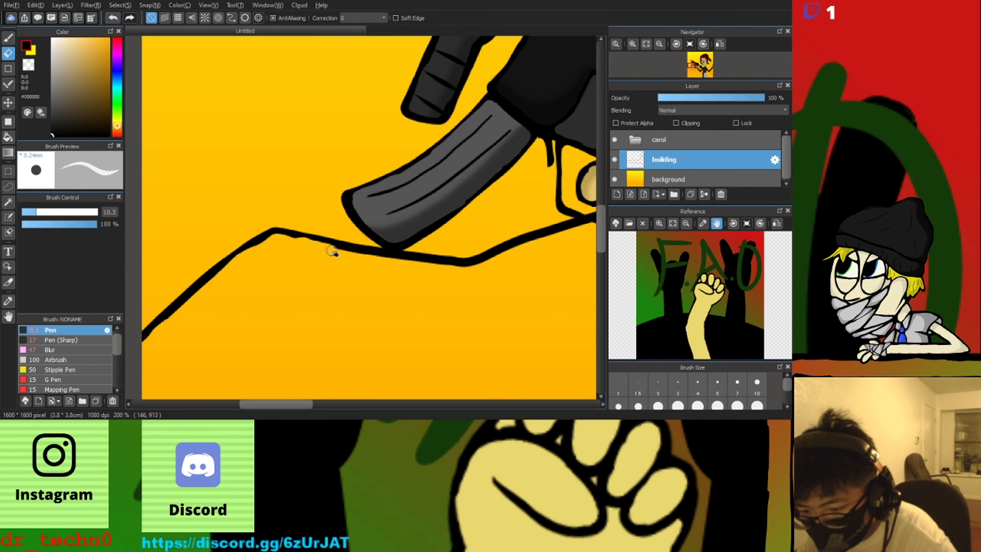
{"action": "scroll", "coordinate": [584, 231], "scroll_direction": "down", "scroll_amount": 2}
{"action": "scroll", "coordinate": [388, 203], "scroll_direction": "up", "scroll_amount": 1}
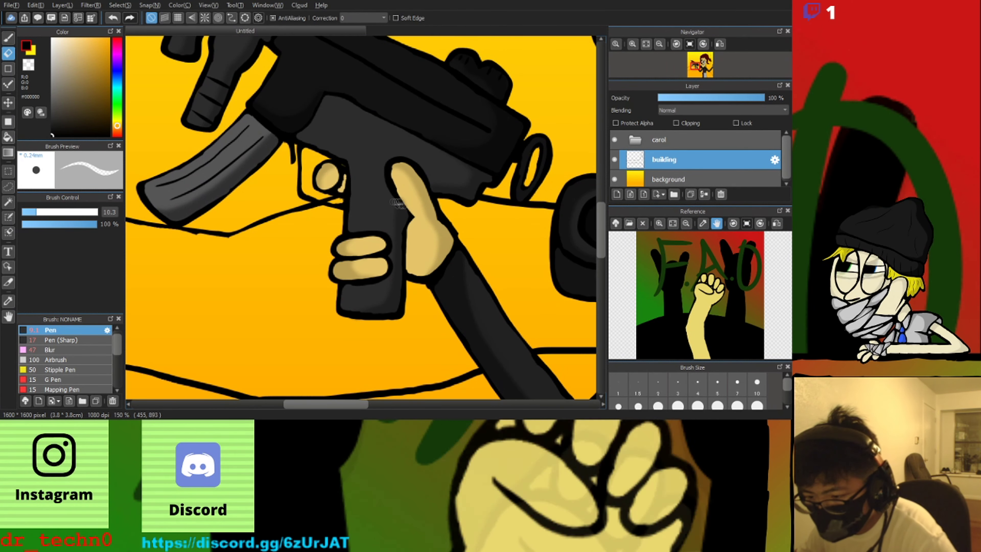
{"action": "scroll", "coordinate": [539, 213], "scroll_direction": "down", "scroll_amount": 3}
{"action": "scroll", "coordinate": [347, 209], "scroll_direction": "up", "scroll_amount": 1}
{"action": "scroll", "coordinate": [309, 209], "scroll_direction": "down", "scroll_amount": 1}
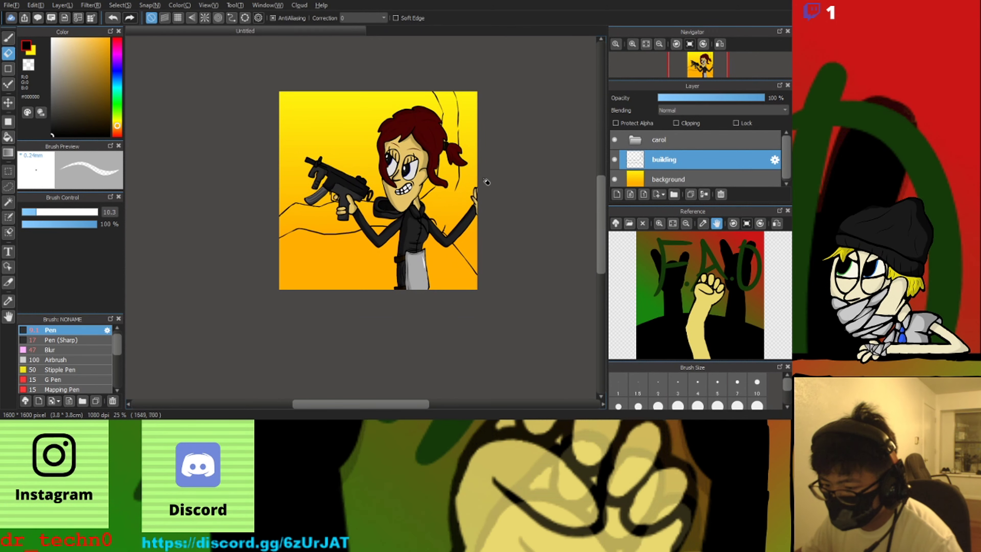
{"action": "scroll", "coordinate": [266, 207], "scroll_direction": "up", "scroll_amount": 1}
{"action": "scroll", "coordinate": [502, 166], "scroll_direction": "up", "scroll_amount": 1}
Draw black branching cracks on the wall near the hood and beside the diagonal floor edge with the Pen brush
{"action": "key", "text": "b"}
{"action": "scroll", "coordinate": [158, 278], "scroll_direction": "up", "scroll_amount": 3}
{"action": "left_click_drag", "start_coordinate": [143, 196], "coordinate": [188, 303]}
{"action": "left_click_drag", "start_coordinate": [168, 254], "coordinate": [259, 215]}
{"action": "left_click_drag", "start_coordinate": [169, 219], "coordinate": [186, 194]}
{"action": "scroll", "coordinate": [186, 194], "scroll_direction": "down", "scroll_amount": 3}
{"action": "scroll", "coordinate": [344, 257], "scroll_direction": "up", "scroll_amount": 2}
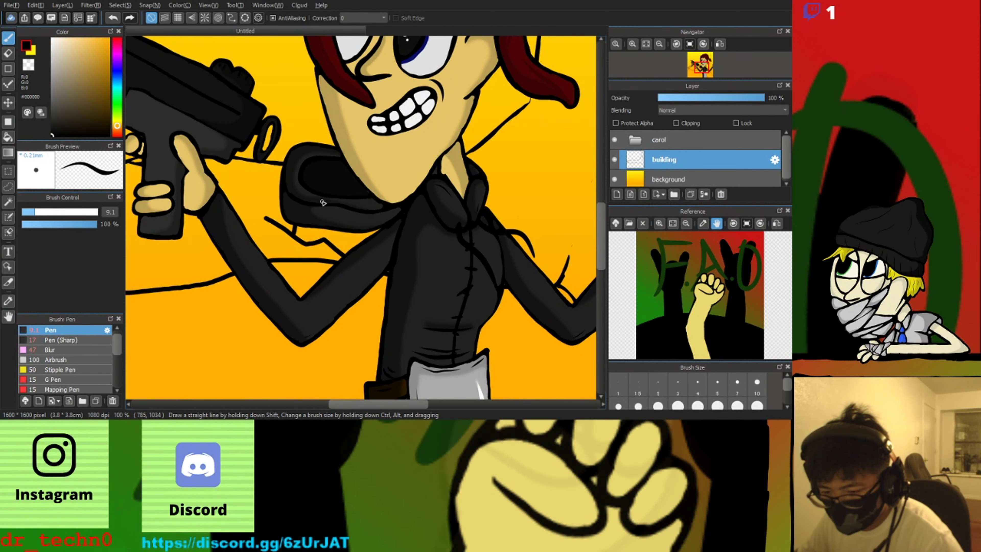
{"action": "scroll", "coordinate": [323, 203], "scroll_direction": "down", "scroll_amount": 1}
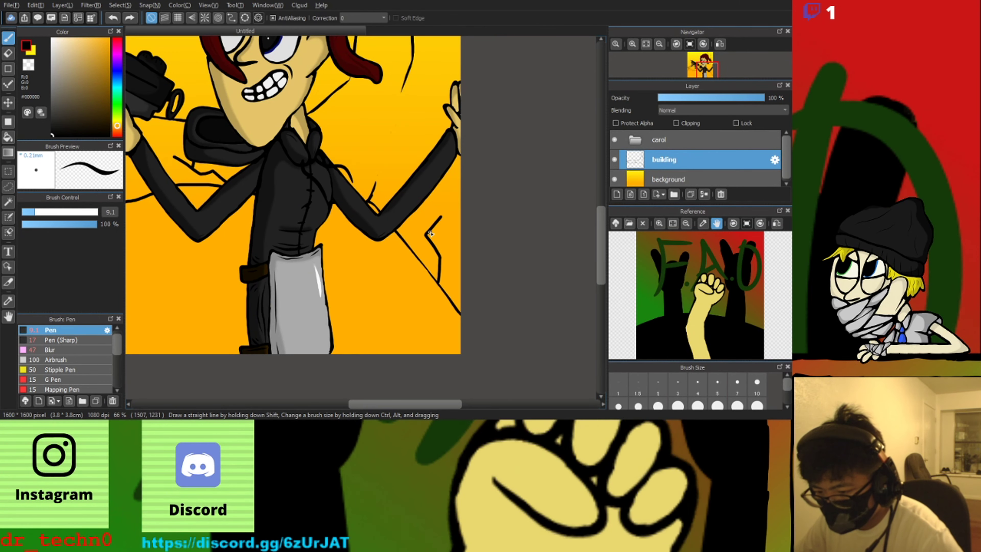
Draw a web of branching black cracks across the ground in the lower left of the picture
{"action": "scroll", "coordinate": [424, 159], "scroll_direction": "down", "scroll_amount": 4}
{"action": "scroll", "coordinate": [417, 93], "scroll_direction": "up", "scroll_amount": 3}
{"action": "scroll", "coordinate": [417, 90], "scroll_direction": "down", "scroll_amount": 2}
{"action": "scroll", "coordinate": [401, 78], "scroll_direction": "up", "scroll_amount": 3}
{"action": "scroll", "coordinate": [419, 104], "scroll_direction": "down", "scroll_amount": 4}
{"action": "scroll", "coordinate": [354, 184], "scroll_direction": "up", "scroll_amount": 3}
{"action": "left_click_drag", "start_coordinate": [298, 292], "coordinate": [294, 252]}
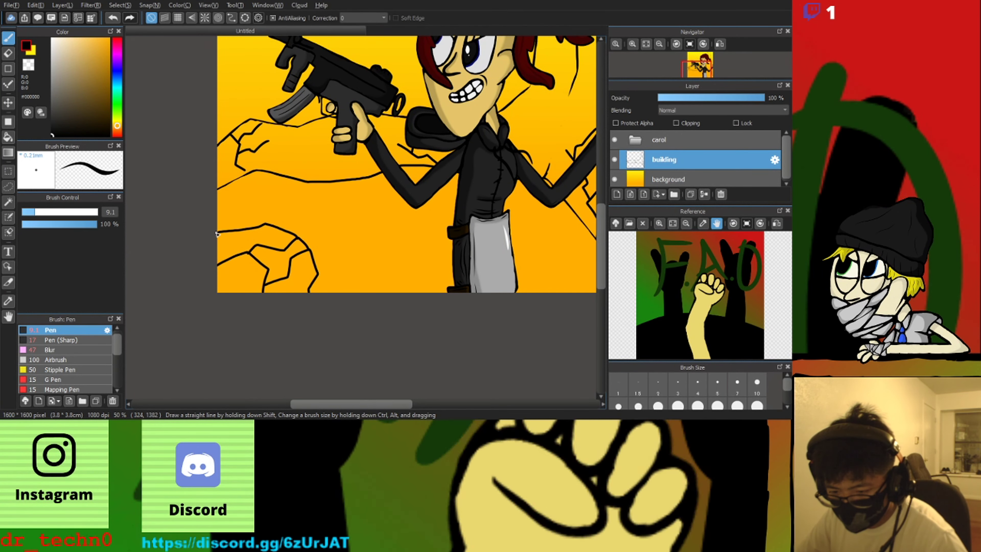
{"action": "left_click_drag", "start_coordinate": [217, 234], "coordinate": [220, 264]}
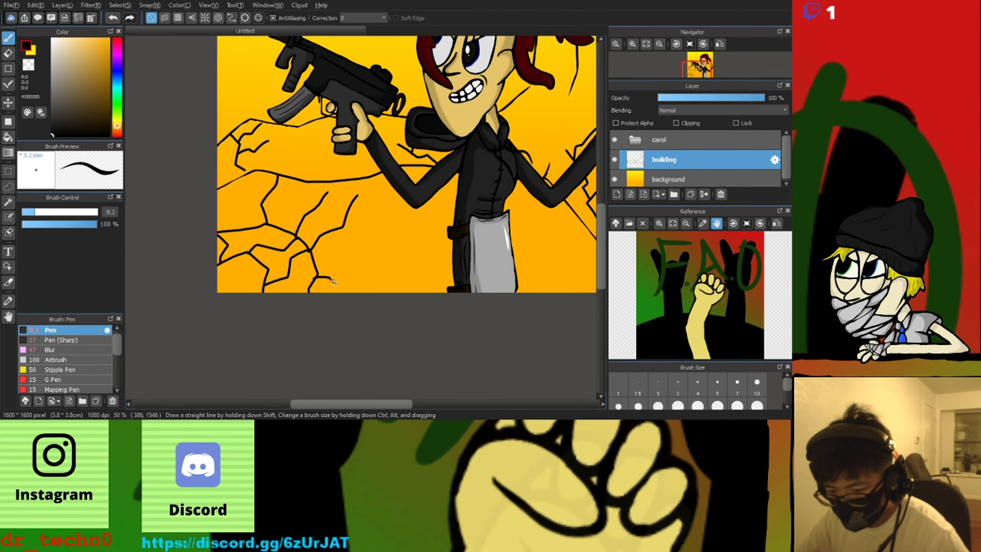
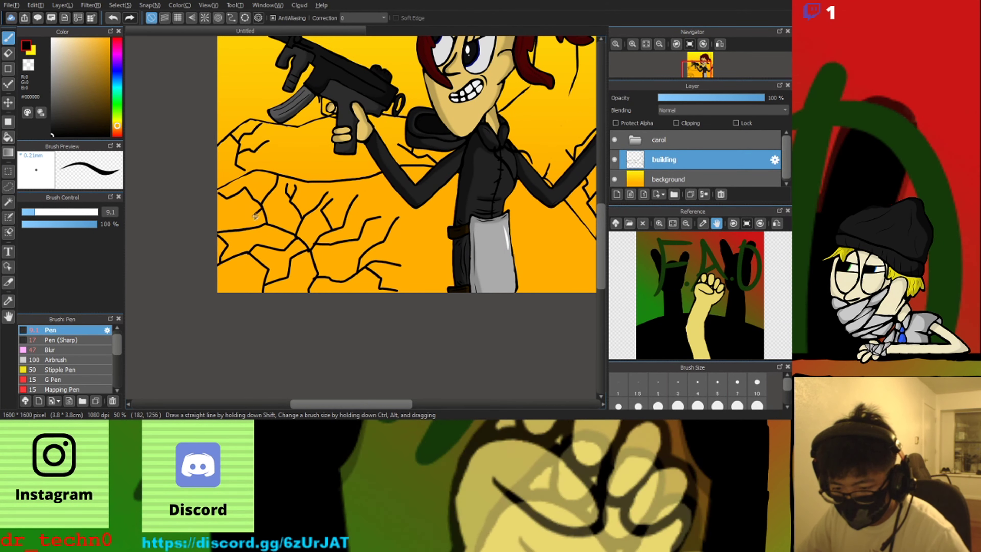
Create a layer folder named background holding the building and gradient layers, and add a layer named color beneath the building lines
{"action": "scroll", "coordinate": [418, 281], "scroll_direction": "down", "scroll_amount": 4}
{"action": "scroll", "coordinate": [448, 278], "scroll_direction": "up", "scroll_amount": 2}
{"action": "left_click", "coordinate": [674, 194]}
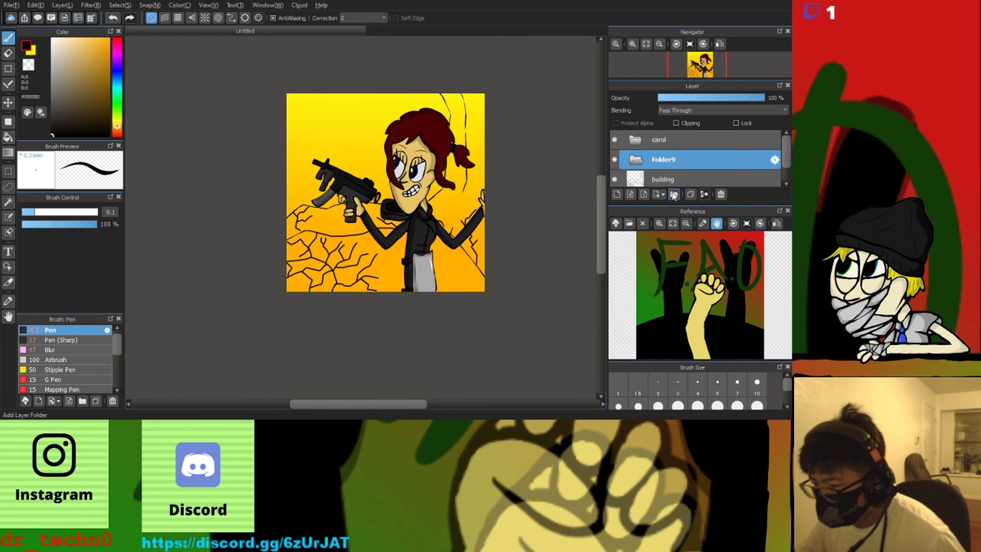
{"action": "type", "text": "background"}
{"action": "key", "text": "Return"}
{"action": "scroll", "coordinate": [657, 161], "scroll_direction": "down", "scroll_amount": 1}
{"action": "left_click_drag", "start_coordinate": [657, 159], "coordinate": [653, 141]}
{"action": "left_click_drag", "start_coordinate": [649, 181], "coordinate": [647, 148]}
{"action": "left_click_drag", "start_coordinate": [644, 177], "coordinate": [642, 150]}
{"action": "left_click", "coordinate": [643, 176]}
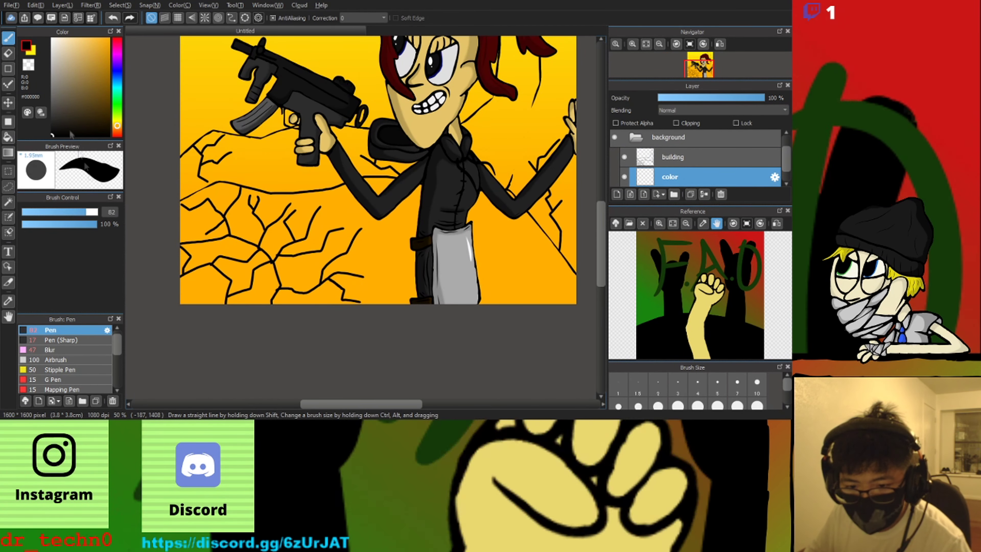
Paint the cracked ground gray #777777 with a large Pen brush on the color layer
{"action": "left_click", "coordinate": [96, 212]}
{"action": "left_click_drag", "start_coordinate": [215, 228], "coordinate": [288, 269]}
{"action": "scroll", "coordinate": [381, 193], "scroll_direction": "down", "scroll_amount": 2}
{"action": "mouse_move", "coordinate": [307, 198]}
{"action": "left_mouse_down"}
{"action": "mouse_move", "coordinate": [357, 230]}
{"action": "mouse_move", "coordinate": [476, 238]}
{"action": "mouse_move", "coordinate": [476, 56]}
{"action": "mouse_move", "coordinate": [473, 320]}
{"action": "left_mouse_up"}
{"action": "scroll", "coordinate": [466, 57], "scroll_direction": "up", "scroll_amount": 4}
{"action": "scroll", "coordinate": [448, 174], "scroll_direction": "down", "scroll_amount": 4}
{"action": "scroll", "coordinate": [296, 271], "scroll_direction": "up", "scroll_amount": 3}
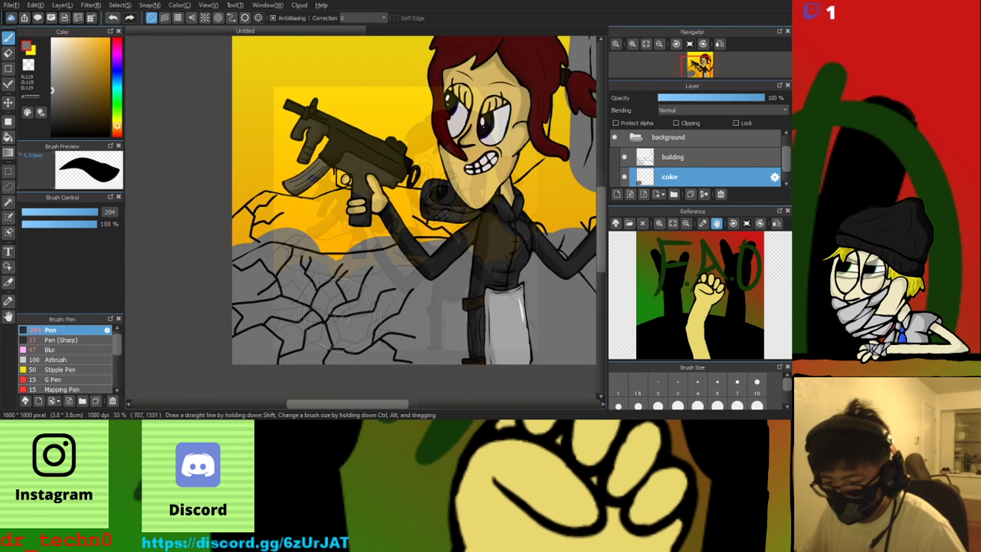
Extend the gray over the wall and pillar behind the character with the brush at size 294
{"action": "left_click_drag", "start_coordinate": [227, 228], "coordinate": [361, 220]}
{"action": "scroll", "coordinate": [367, 219], "scroll_direction": "down", "scroll_amount": 3}
{"action": "scroll", "coordinate": [456, 190], "scroll_direction": "up", "scroll_amount": 3}
{"action": "left_click_drag", "start_coordinate": [527, 208], "coordinate": [502, 202]}
{"action": "scroll", "coordinate": [539, 154], "scroll_direction": "down", "scroll_amount": 4}
{"action": "scroll", "coordinate": [551, 95], "scroll_direction": "up", "scroll_amount": 3}
{"action": "left_click_drag", "start_coordinate": [551, 99], "coordinate": [565, 136]}
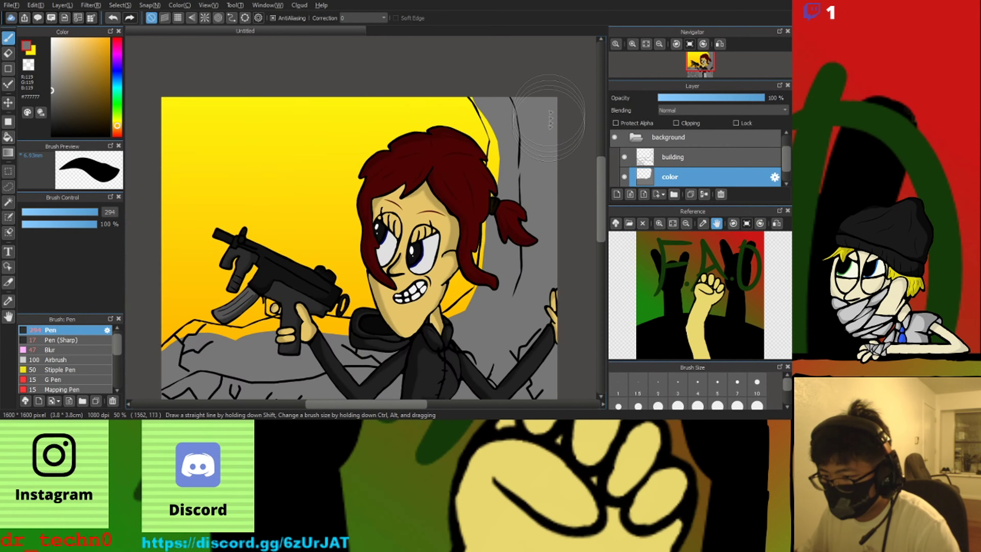
Reduce the brush size to 21 and fill the gray out to the pillar's inner outline
{"action": "scroll", "coordinate": [555, 107], "scroll_direction": "up", "scroll_amount": 2}
{"action": "left_click", "coordinate": [54, 212]}
{"action": "scroll", "coordinate": [415, 93], "scroll_direction": "up", "scroll_amount": 2}
{"action": "mouse_move", "coordinate": [373, 84]}
{"action": "left_mouse_down"}
{"action": "mouse_move", "coordinate": [425, 149]}
{"action": "mouse_move", "coordinate": [479, 289]}
{"action": "left_mouse_up"}
{"action": "scroll", "coordinate": [464, 232], "scroll_direction": "down", "scroll_amount": 3}
{"action": "scroll", "coordinate": [472, 271], "scroll_direction": "up", "scroll_amount": 2}
{"action": "mouse_move", "coordinate": [473, 221]}
{"action": "left_mouse_down"}
{"action": "mouse_move", "coordinate": [471, 133]}
{"action": "mouse_move", "coordinate": [454, 255]}
{"action": "left_mouse_up"}
{"action": "scroll", "coordinate": [426, 220], "scroll_direction": "down", "scroll_amount": 5}
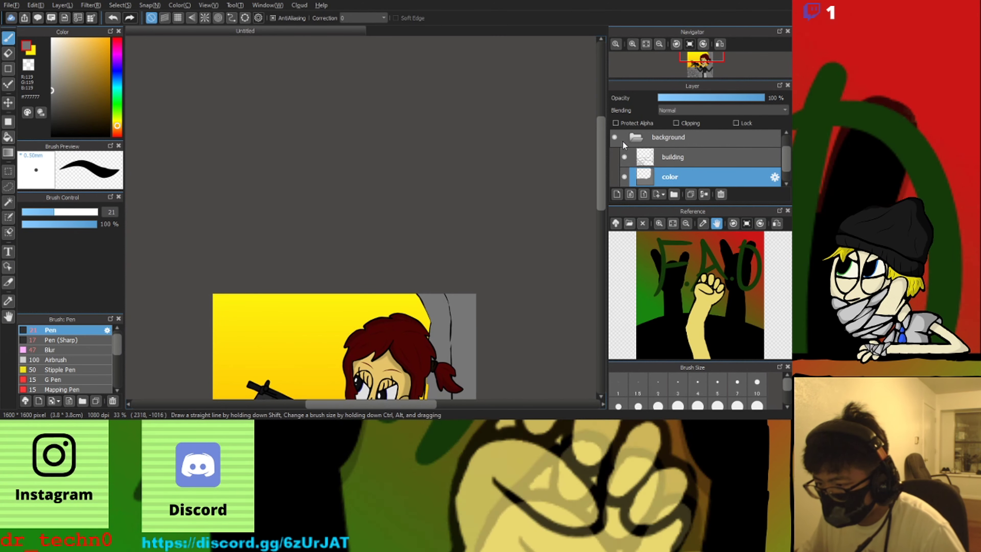
Hide the character's folder and fill the gap in the corner where the pillar meets the wall with gray
{"action": "scroll", "coordinate": [426, 219], "scroll_direction": "up", "scroll_amount": 4}
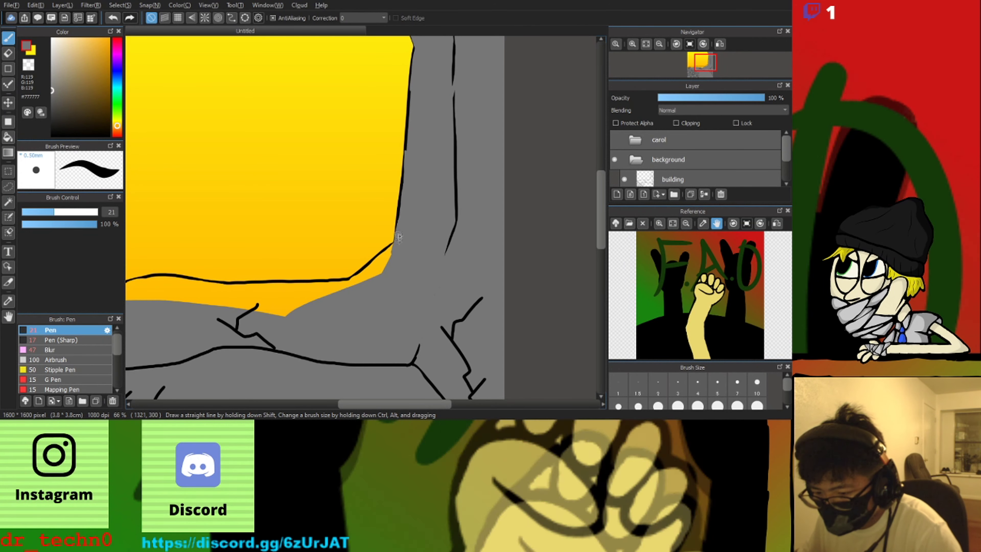
{"action": "scroll", "coordinate": [386, 263], "scroll_direction": "up", "scroll_amount": 3}
{"action": "mouse_move", "coordinate": [448, 221]}
{"action": "left_mouse_down"}
{"action": "mouse_move", "coordinate": [420, 246]}
{"action": "mouse_move", "coordinate": [456, 199]}
{"action": "mouse_move", "coordinate": [333, 296]}
{"action": "left_mouse_up"}
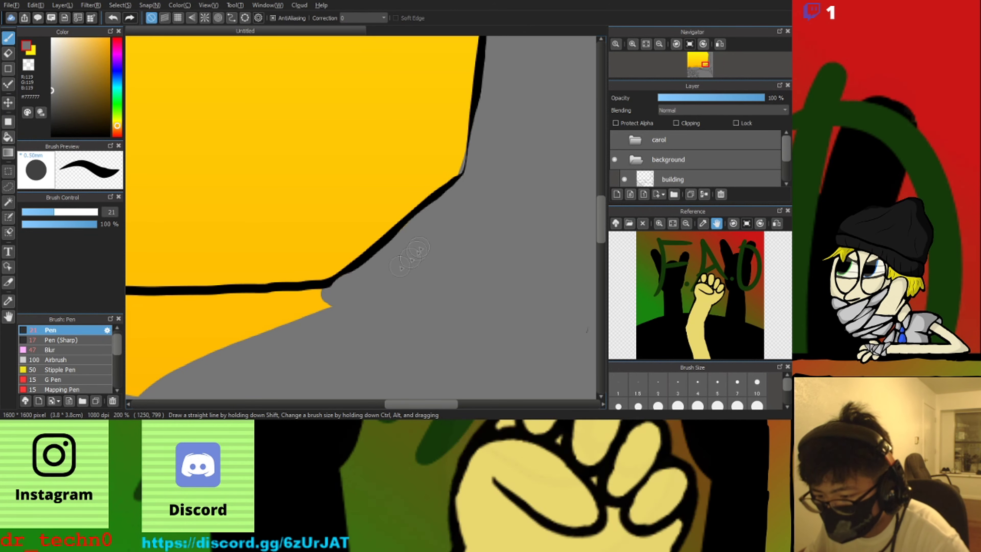
{"action": "left_click", "coordinate": [8, 67]}
{"action": "left_click_drag", "start_coordinate": [429, 179], "coordinate": [463, 160]}
{"action": "key", "text": "ctrl+z"}
{"action": "left_click", "coordinate": [8, 54]}
{"action": "left_click", "coordinate": [8, 38]}
Fill the gray up to the wall's upper outline at its far left end, undoing the last stroke
{"action": "scroll", "coordinate": [460, 156], "scroll_direction": "down", "scroll_amount": 5}
{"action": "scroll", "coordinate": [307, 194], "scroll_direction": "up", "scroll_amount": 3}
{"action": "left_click_drag", "start_coordinate": [348, 143], "coordinate": [360, 149]}
{"action": "scroll", "coordinate": [397, 174], "scroll_direction": "down", "scroll_amount": 1}
{"action": "scroll", "coordinate": [469, 168], "scroll_direction": "up", "scroll_amount": 2}
{"action": "left_click_drag", "start_coordinate": [262, 118], "coordinate": [374, 147]}
{"action": "key", "text": "ctrl+z"}
{"action": "scroll", "coordinate": [373, 151], "scroll_direction": "down", "scroll_amount": 3}
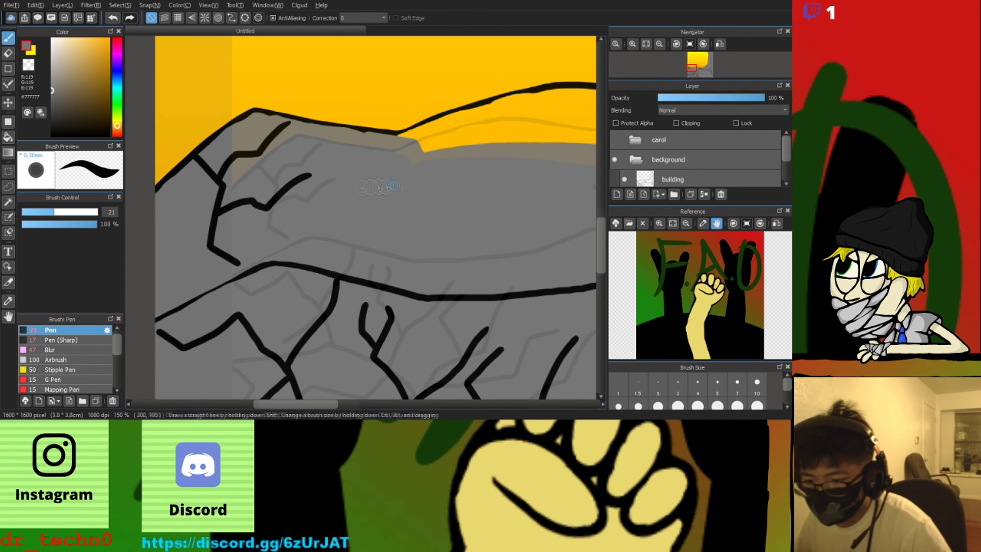
Fill the yellow gap beneath the rising part of the wall's upper outline with gray
{"action": "scroll", "coordinate": [278, 251], "scroll_direction": "up", "scroll_amount": 4}
{"action": "left_click_drag", "start_coordinate": [421, 216], "coordinate": [280, 262]}
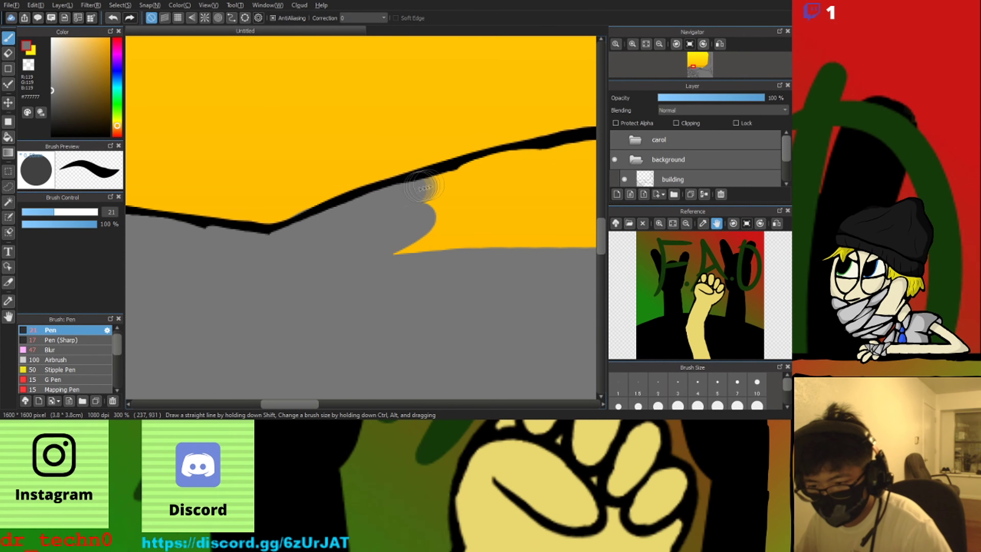
{"action": "left_click_drag", "start_coordinate": [410, 190], "coordinate": [579, 163]}
{"action": "left_click_drag", "start_coordinate": [425, 243], "coordinate": [568, 201]}
{"action": "left_click_drag", "start_coordinate": [463, 186], "coordinate": [583, 170]}
{"action": "scroll", "coordinate": [522, 198], "scroll_direction": "down", "scroll_amount": 5}
{"action": "scroll", "coordinate": [522, 197], "scroll_direction": "up", "scroll_amount": 3}
{"action": "mouse_move", "coordinate": [425, 203]}
{"action": "left_mouse_down"}
{"action": "mouse_move", "coordinate": [413, 208]}
{"action": "mouse_move", "coordinate": [485, 211]}
{"action": "left_mouse_up"}
{"action": "scroll", "coordinate": [483, 210], "scroll_direction": "down", "scroll_amount": 3}
{"action": "scroll", "coordinate": [556, 214], "scroll_direction": "up", "scroll_amount": 3}
Enlarge the brush to size 62 and cover the remaining yellow strip under the wall's outline with gray
{"action": "left_click", "coordinate": [82, 212]}
{"action": "left_click_drag", "start_coordinate": [253, 216], "coordinate": [460, 218]}
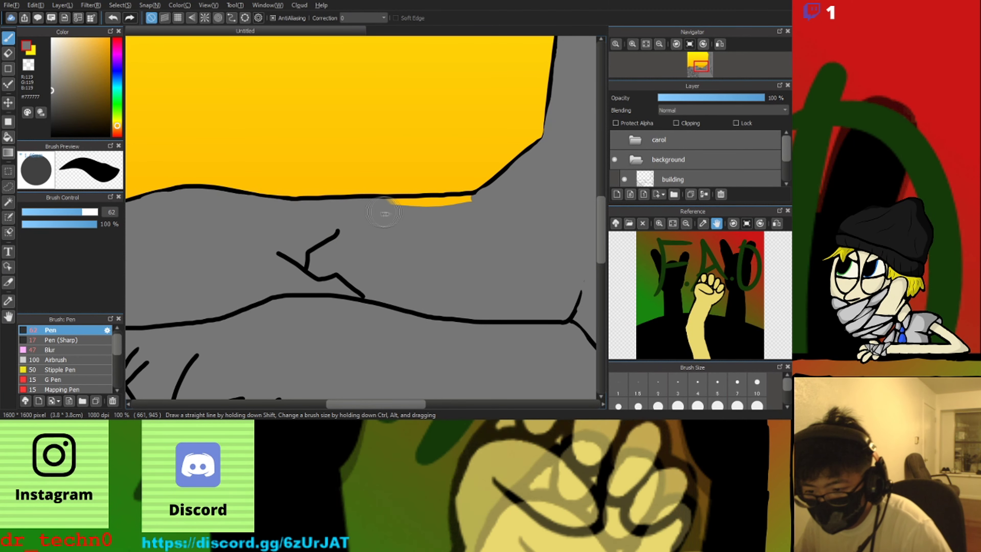
{"action": "left_click_drag", "start_coordinate": [376, 212], "coordinate": [471, 201]}
{"action": "scroll", "coordinate": [492, 169], "scroll_direction": "down", "scroll_amount": 3}
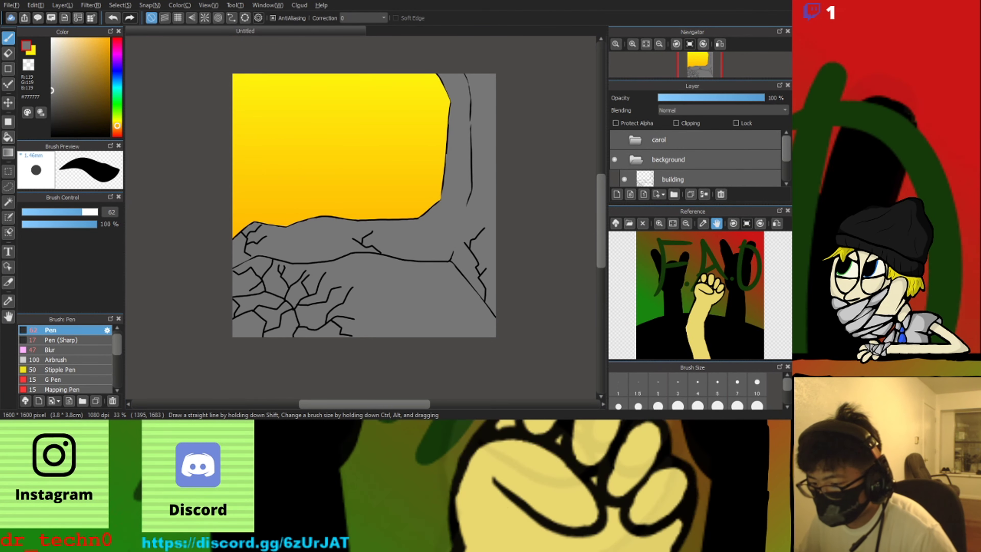
Choose dark gray #494949 and add a layer named shade directly above the color layer
{"action": "left_click", "coordinate": [53, 109]}
{"action": "left_click", "coordinate": [87, 212]}
{"action": "scroll", "coordinate": [566, 52], "scroll_direction": "down", "scroll_amount": 2}
{"action": "scroll", "coordinate": [532, 83], "scroll_direction": "up", "scroll_amount": 3}
{"action": "left_click", "coordinate": [673, 179]}
{"action": "scroll", "coordinate": [670, 178], "scroll_direction": "down", "scroll_amount": 1}
{"action": "left_click", "coordinate": [668, 176]}
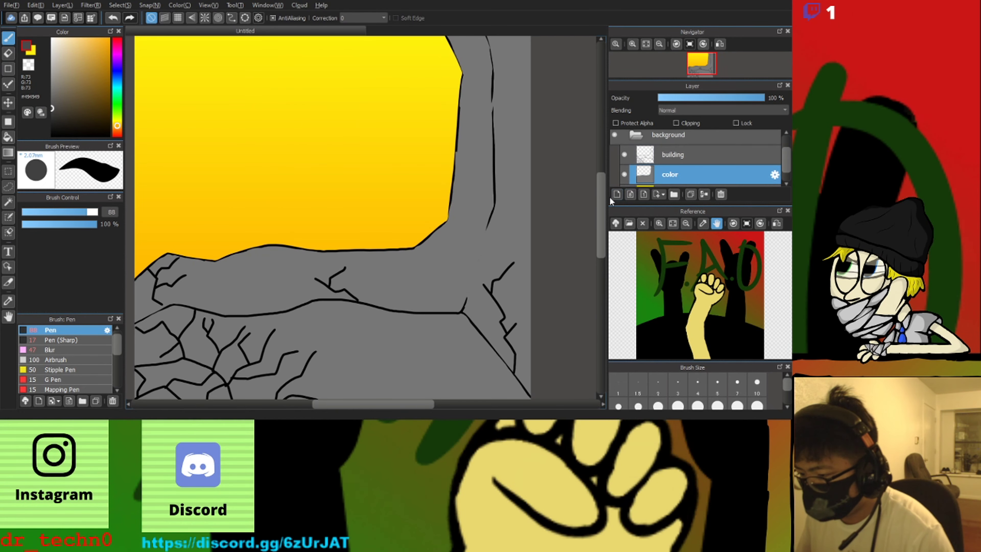
{"action": "double_click", "coordinate": [725, 175]}
{"action": "type", "text": "shade"}
Set the brush size to 18 and paint a dark gray shadow along the pillar's vertical edge down to the floor corner
{"action": "scroll", "coordinate": [443, 173], "scroll_direction": "down", "scroll_amount": 3}
{"action": "scroll", "coordinate": [444, 131], "scroll_direction": "up", "scroll_amount": 3}
{"action": "left_click_drag", "start_coordinate": [479, 116], "coordinate": [498, 301]}
{"action": "key", "text": "ctrl+z"}
{"action": "left_click", "coordinate": [48, 212]}
{"action": "mouse_move", "coordinate": [479, 115]}
{"action": "left_mouse_down"}
{"action": "mouse_move", "coordinate": [498, 234]}
{"action": "mouse_move", "coordinate": [486, 332]}
{"action": "mouse_move", "coordinate": [465, 382]}
{"action": "left_mouse_up"}
{"action": "scroll", "coordinate": [481, 351], "scroll_direction": "down", "scroll_amount": 2}
{"action": "scroll", "coordinate": [482, 351], "scroll_direction": "up", "scroll_amount": 2}
{"action": "scroll", "coordinate": [455, 301], "scroll_direction": "down", "scroll_amount": 2}
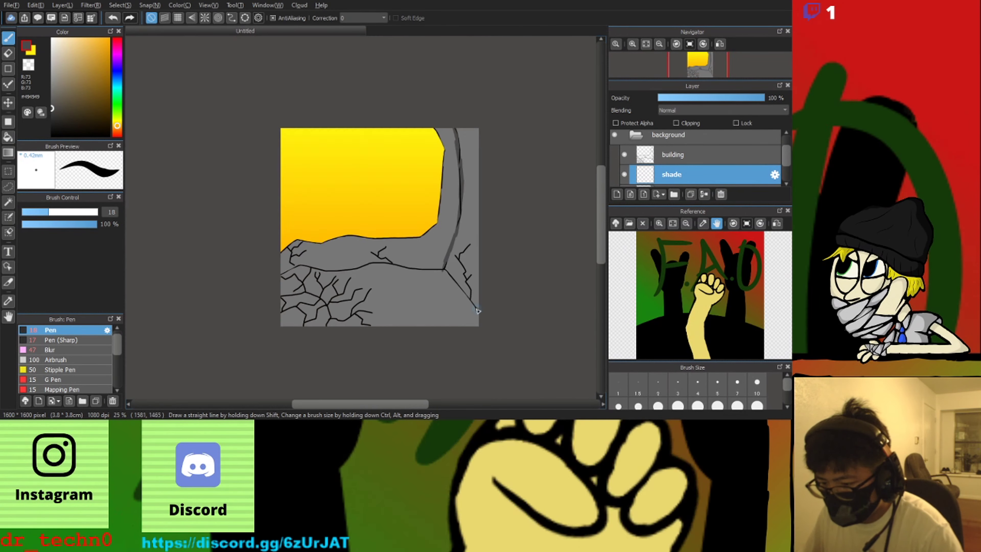
Paint dark gray shading along the diagonal floor edge running from the pillar's base corner to the canvas edge
{"action": "scroll", "coordinate": [477, 298], "scroll_direction": "up", "scroll_amount": 4}
{"action": "left_click_drag", "start_coordinate": [349, 187], "coordinate": [444, 335]}
{"action": "mouse_move", "coordinate": [353, 177]}
{"action": "left_mouse_down"}
{"action": "mouse_move", "coordinate": [436, 277]}
{"action": "mouse_move", "coordinate": [485, 360]}
{"action": "left_mouse_up"}
{"action": "key", "text": "ctrl+z"}
{"action": "key", "text": "ctrl+z"}
{"action": "left_click_drag", "start_coordinate": [436, 275], "coordinate": [487, 369]}
{"action": "left_click_drag", "start_coordinate": [455, 311], "coordinate": [487, 348]}
Paint dark gray shading along the line where the low wall meets the floor
{"action": "scroll", "coordinate": [297, 243], "scroll_direction": "down", "scroll_amount": 5}
{"action": "scroll", "coordinate": [165, 242], "scroll_direction": "up", "scroll_amount": 4}
{"action": "scroll", "coordinate": [190, 233], "scroll_direction": "down", "scroll_amount": 5}
{"action": "scroll", "coordinate": [181, 236], "scroll_direction": "up", "scroll_amount": 5}
{"action": "scroll", "coordinate": [190, 213], "scroll_direction": "down", "scroll_amount": 4}
{"action": "scroll", "coordinate": [175, 216], "scroll_direction": "up", "scroll_amount": 6}
{"action": "left_click_drag", "start_coordinate": [140, 210], "coordinate": [211, 178]}
{"action": "mouse_move", "coordinate": [311, 190]}
{"action": "left_mouse_down"}
{"action": "mouse_move", "coordinate": [459, 168]}
{"action": "mouse_move", "coordinate": [378, 190]}
{"action": "mouse_move", "coordinate": [593, 166]}
{"action": "left_mouse_up"}
{"action": "key", "text": "ctrl+z"}
{"action": "scroll", "coordinate": [510, 144], "scroll_direction": "down", "scroll_amount": 2}
{"action": "scroll", "coordinate": [508, 145], "scroll_direction": "down", "scroll_amount": 2}
{"action": "scroll", "coordinate": [541, 135], "scroll_direction": "up", "scroll_amount": 5}
{"action": "left_click_drag", "start_coordinate": [197, 221], "coordinate": [460, 245]}
{"action": "scroll", "coordinate": [402, 239], "scroll_direction": "down", "scroll_amount": 6}
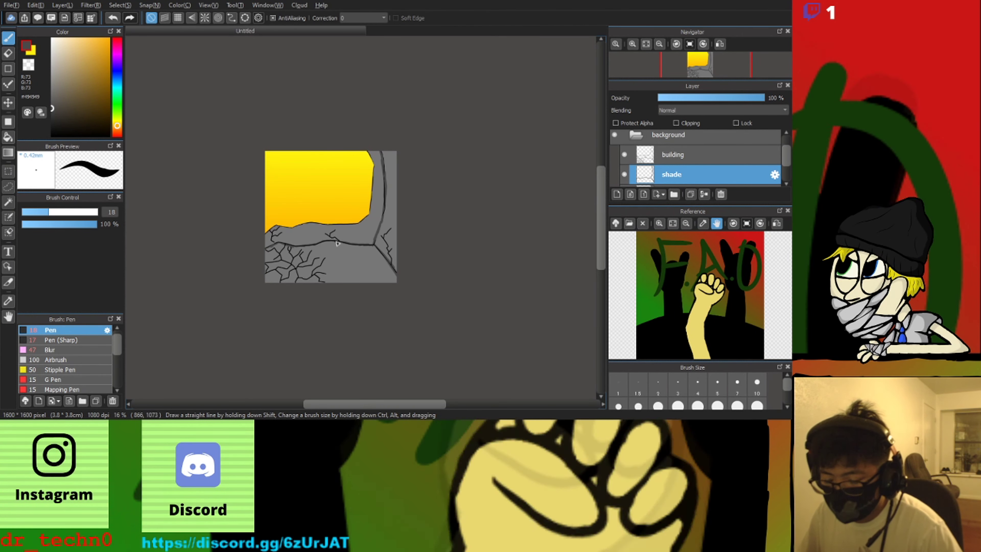
Continue the dark gray shading over the wall's base line at its far left end
{"action": "scroll", "coordinate": [639, 165], "scroll_direction": "down", "scroll_amount": 1}
{"action": "scroll", "coordinate": [268, 244], "scroll_direction": "up", "scroll_amount": 6}
{"action": "mouse_move", "coordinate": [237, 303]}
{"action": "left_mouse_down"}
{"action": "mouse_move", "coordinate": [294, 259]}
{"action": "mouse_move", "coordinate": [394, 245]}
{"action": "left_mouse_up"}
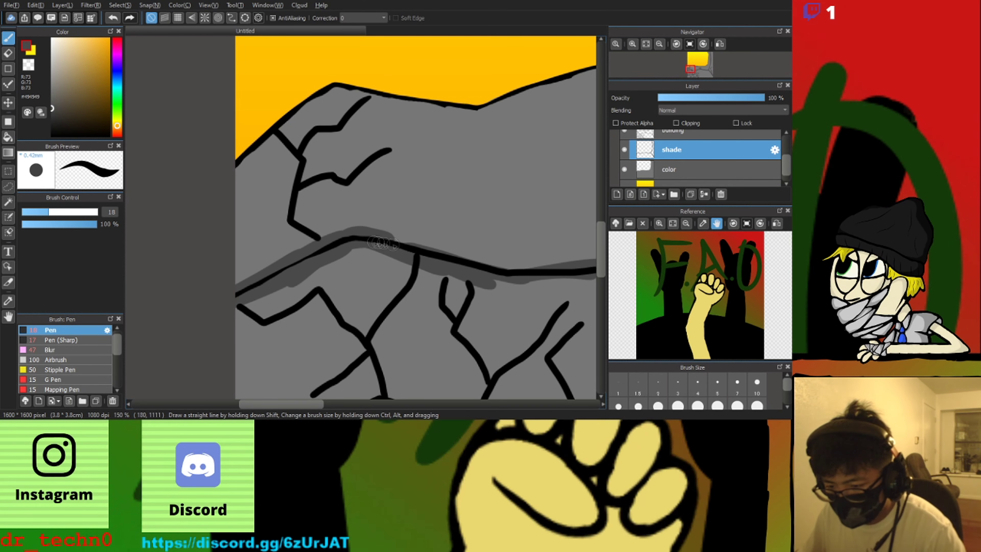
{"action": "scroll", "coordinate": [432, 242], "scroll_direction": "down", "scroll_amount": 7}
{"action": "scroll", "coordinate": [590, 244], "scroll_direction": "up", "scroll_amount": 2}
{"action": "scroll", "coordinate": [641, 162], "scroll_direction": "down", "scroll_amount": 1}
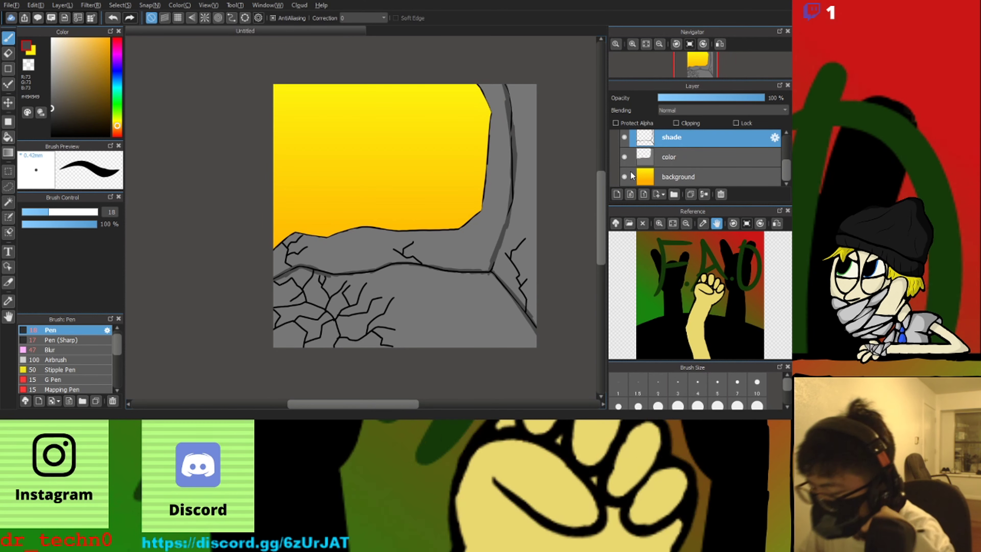
Enlarge the Pen to size 47 on the shade layer and paint a broad curved dark gray shadow across the floor
{"action": "left_click", "coordinate": [646, 177]}
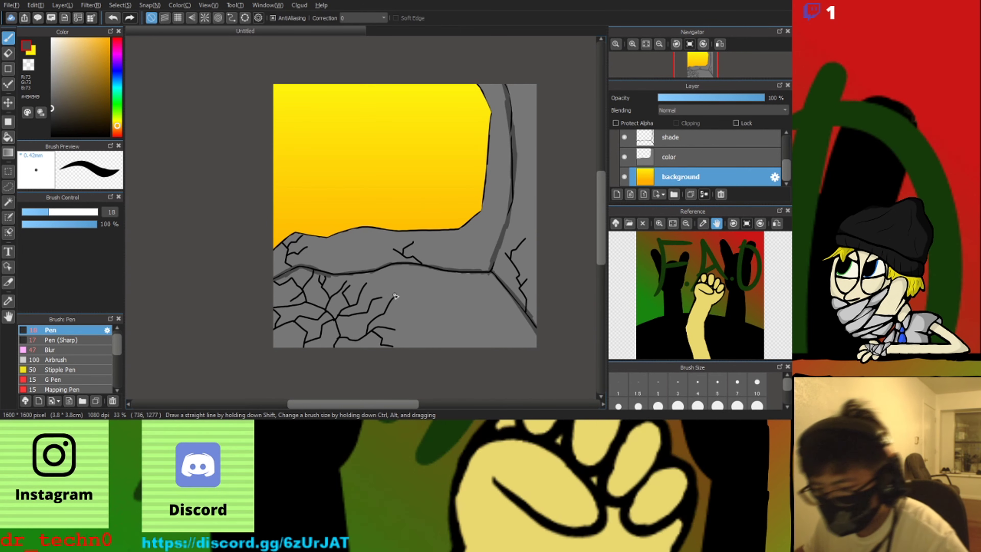
{"action": "left_click", "coordinate": [675, 140]}
{"action": "mouse_move", "coordinate": [496, 347]}
{"action": "left_mouse_down"}
{"action": "mouse_move", "coordinate": [297, 282]}
{"action": "mouse_move", "coordinate": [273, 285]}
{"action": "mouse_move", "coordinate": [330, 253]}
{"action": "mouse_move", "coordinate": [427, 265]}
{"action": "left_mouse_up"}
{"action": "scroll", "coordinate": [278, 286], "scroll_direction": "up", "scroll_amount": 3}
{"action": "left_click", "coordinate": [77, 212]}
{"action": "key", "text": "ctrl+z"}
{"action": "mouse_move", "coordinate": [264, 273]}
{"action": "left_mouse_down"}
{"action": "mouse_move", "coordinate": [328, 260]}
{"action": "mouse_move", "coordinate": [464, 267]}
{"action": "mouse_move", "coordinate": [572, 263]}
{"action": "left_mouse_up"}
{"action": "scroll", "coordinate": [246, 229], "scroll_direction": "down", "scroll_amount": 2}
{"action": "mouse_move", "coordinate": [348, 213]}
{"action": "left_mouse_down"}
{"action": "mouse_move", "coordinate": [535, 242]}
{"action": "mouse_move", "coordinate": [591, 326]}
{"action": "mouse_move", "coordinate": [556, 340]}
{"action": "left_mouse_up"}
{"action": "mouse_move", "coordinate": [599, 340]}
{"action": "left_mouse_down"}
{"action": "mouse_move", "coordinate": [548, 327]}
{"action": "mouse_move", "coordinate": [482, 245]}
{"action": "mouse_move", "coordinate": [270, 221]}
{"action": "mouse_move", "coordinate": [483, 301]}
{"action": "mouse_move", "coordinate": [498, 356]}
{"action": "mouse_move", "coordinate": [357, 246]}
{"action": "left_mouse_up"}
Switch to the Blur brush at size 190 and soften the edges of the wall and pillar shading
{"action": "scroll", "coordinate": [248, 230], "scroll_direction": "down", "scroll_amount": 2}
{"action": "key", "text": "e"}
{"action": "key", "text": "b"}
{"action": "left_click", "coordinate": [51, 349]}
{"action": "left_click_drag", "start_coordinate": [95, 213], "coordinate": [104, 220]}
{"action": "left_click", "coordinate": [243, 262]}
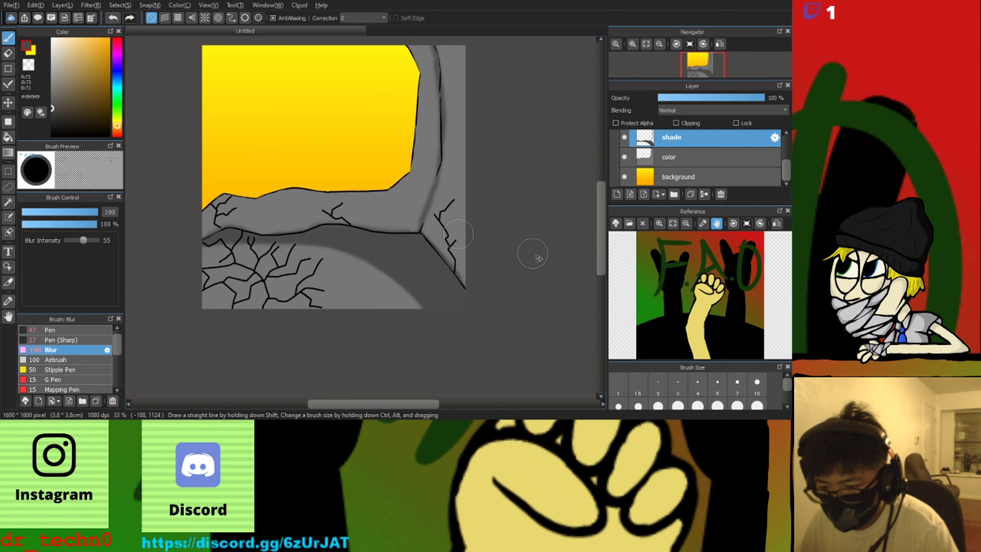
Add a layer directly above the yellow-orange background layer, beneath the color layer
{"action": "scroll", "coordinate": [533, 253], "scroll_direction": "down", "scroll_amount": 1}
{"action": "scroll", "coordinate": [370, 178], "scroll_direction": "up", "scroll_amount": 1}
{"action": "scroll", "coordinate": [639, 174], "scroll_direction": "up", "scroll_amount": 2}
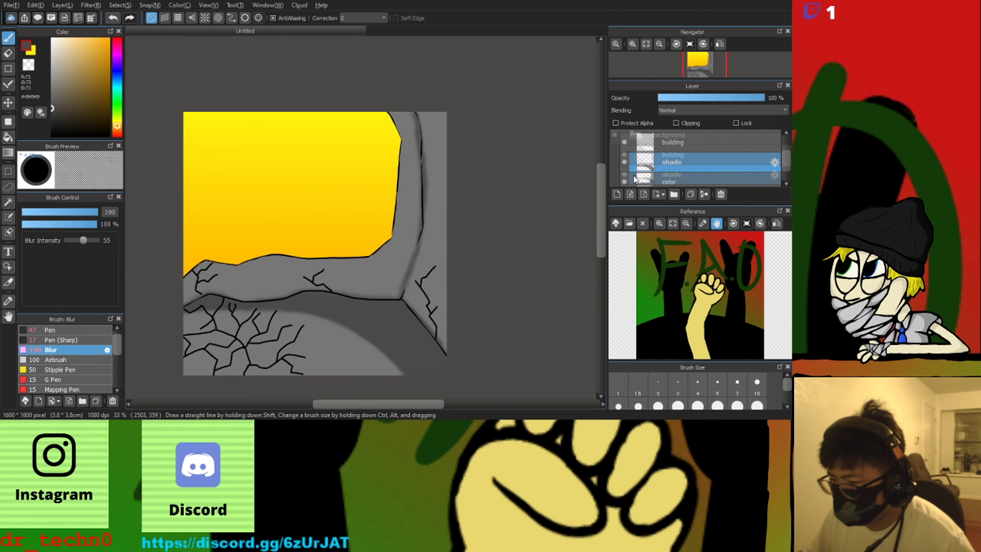
{"action": "scroll", "coordinate": [285, 244], "scroll_direction": "up", "scroll_amount": 1}
{"action": "scroll", "coordinate": [654, 170], "scroll_direction": "up", "scroll_amount": 1}
{"action": "scroll", "coordinate": [655, 172], "scroll_direction": "down", "scroll_amount": 2}
{"action": "left_click", "coordinate": [653, 176]}
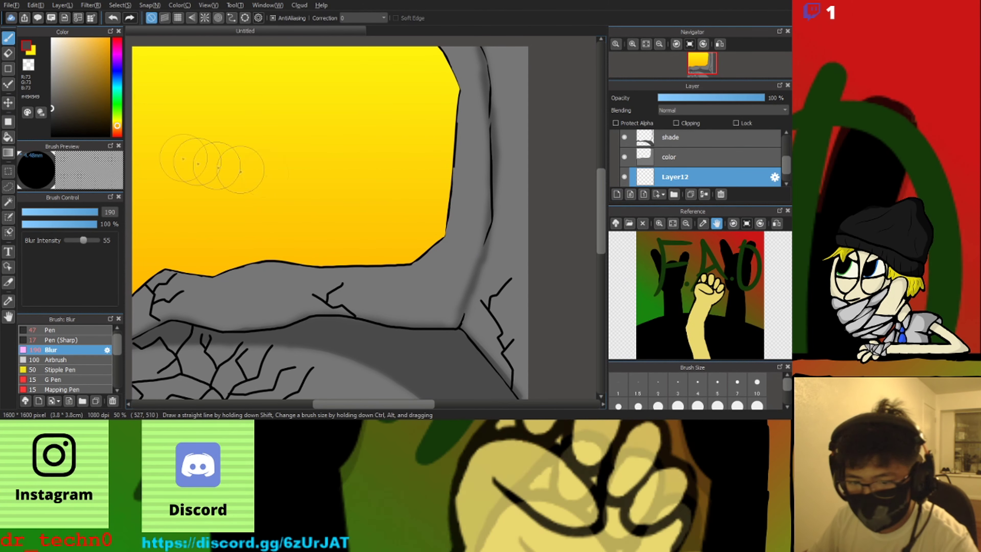
Set up rectangle drawing with the Pen in black #000000 at brush size 10.6
{"action": "left_click", "coordinate": [8, 69]}
{"action": "left_click", "coordinate": [192, 18]}
{"action": "left_click_drag", "start_coordinate": [175, 135], "coordinate": [305, 387]}
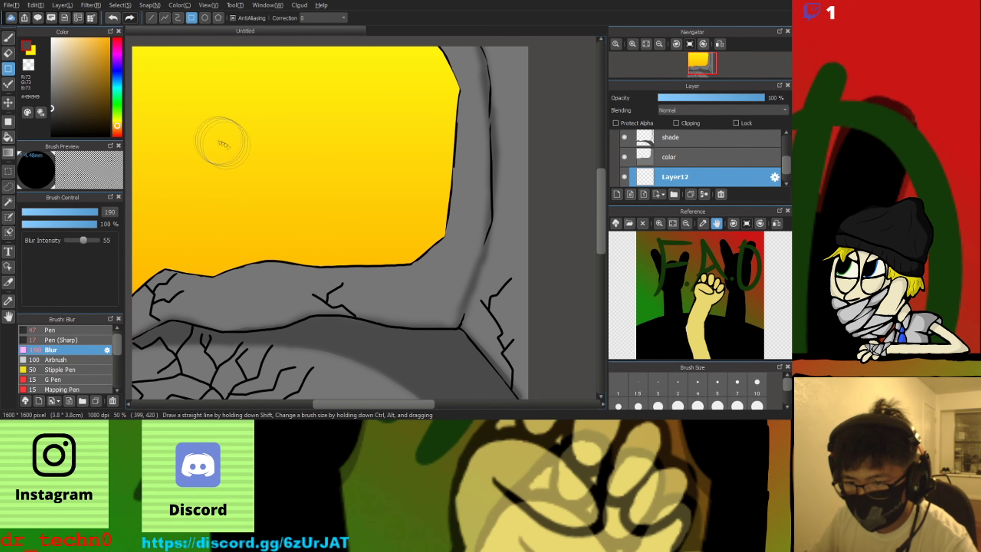
{"action": "left_click", "coordinate": [59, 331]}
{"action": "left_click_drag", "start_coordinate": [175, 138], "coordinate": [293, 367]}
{"action": "key", "text": "ctrl+z"}
{"action": "left_click_drag", "start_coordinate": [176, 181], "coordinate": [221, 287]}
{"action": "key", "text": "ctrl+z"}
{"action": "left_click_drag", "start_coordinate": [68, 211], "coordinate": [22, 212]}
{"action": "mouse_move", "coordinate": [178, 173]}
{"action": "left_mouse_down"}
{"action": "mouse_move", "coordinate": [335, 417]}
{"action": "mouse_move", "coordinate": [323, 416]}
{"action": "left_mouse_up"}
{"action": "key", "text": "ctrl+z"}
{"action": "left_click", "coordinate": [37, 212]}
{"action": "left_click_drag", "start_coordinate": [287, 106], "coordinate": [382, 416]}
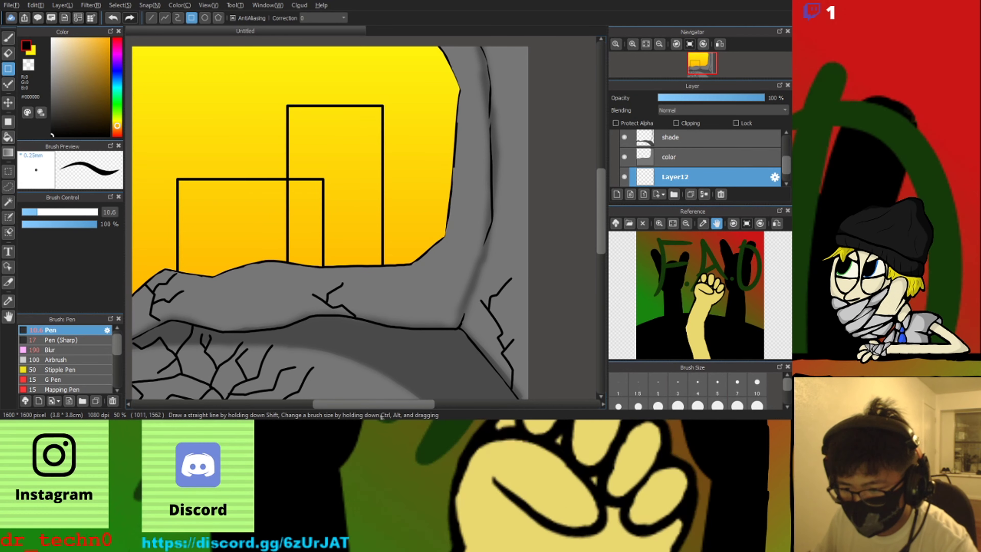
{"action": "left_click_drag", "start_coordinate": [142, 206], "coordinate": [222, 340]}
{"action": "key", "text": "ctrl+z"}
{"action": "key", "text": "ctrl+z"}
{"action": "key", "text": "ctrl+z"}
Draw rectangular outlines for a tall building of two stacked blocks and a low block beside the pillar
{"action": "left_click_drag", "start_coordinate": [165, 151], "coordinate": [314, 267]}
{"action": "left_click_drag", "start_coordinate": [219, 80], "coordinate": [254, 123]}
{"action": "left_click_drag", "start_coordinate": [312, 152], "coordinate": [313, 152]}
{"action": "key", "text": "ctrl+z"}
{"action": "left_click_drag", "start_coordinate": [202, 42], "coordinate": [313, 151]}
{"action": "left_click_drag", "start_coordinate": [347, 203], "coordinate": [469, 286]}
Draw a lower rectangular block overlapping the tall building's right edge and the block beside the pillar
{"action": "scroll", "coordinate": [377, 197], "scroll_direction": "down", "scroll_amount": 3}
{"action": "scroll", "coordinate": [379, 198], "scroll_direction": "up", "scroll_amount": 4}
{"action": "mouse_move", "coordinate": [274, 168]}
{"action": "left_mouse_down"}
{"action": "mouse_move", "coordinate": [383, 366]}
{"action": "mouse_move", "coordinate": [401, 367]}
{"action": "left_mouse_up"}
{"action": "key", "text": "ctrl+z"}
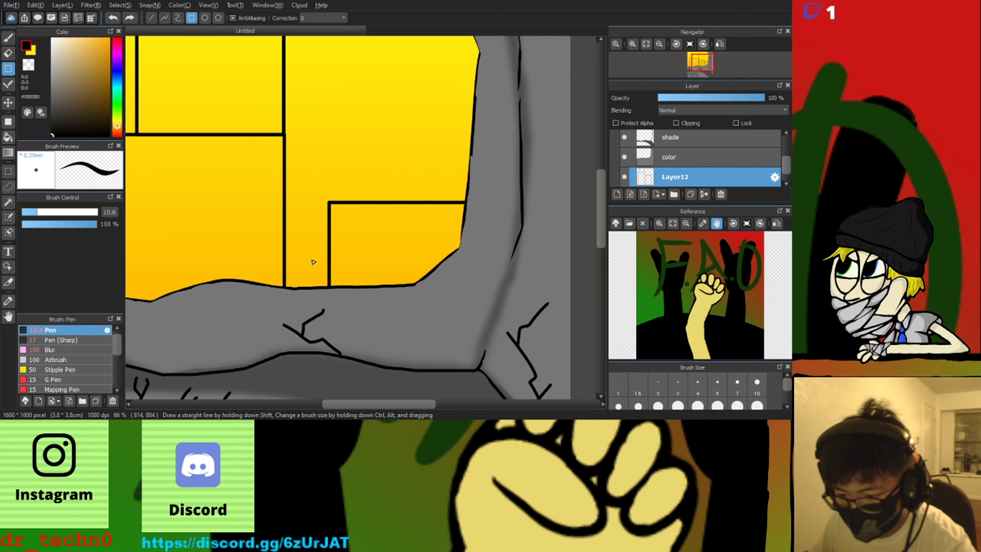
{"action": "left_click_drag", "start_coordinate": [270, 236], "coordinate": [404, 328]}
Draw small square outlines on the roofs of the two low blocks
{"action": "scroll", "coordinate": [336, 278], "scroll_direction": "down", "scroll_amount": 2}
{"action": "scroll", "coordinate": [347, 253], "scroll_direction": "up", "scroll_amount": 2}
{"action": "scroll", "coordinate": [370, 143], "scroll_direction": "down", "scroll_amount": 3}
{"action": "scroll", "coordinate": [381, 112], "scroll_direction": "up", "scroll_amount": 4}
{"action": "left_click_drag", "start_coordinate": [391, 223], "coordinate": [436, 270]}
{"action": "scroll", "coordinate": [390, 251], "scroll_direction": "down", "scroll_amount": 1}
{"action": "scroll", "coordinate": [363, 259], "scroll_direction": "up", "scroll_amount": 1}
{"action": "scroll", "coordinate": [336, 232], "scroll_direction": "down", "scroll_amount": 2}
{"action": "mouse_move", "coordinate": [305, 240]}
{"action": "left_mouse_down"}
{"action": "mouse_move", "coordinate": [336, 265]}
{"action": "mouse_move", "coordinate": [329, 281]}
{"action": "left_mouse_up"}
{"action": "scroll", "coordinate": [262, 263], "scroll_direction": "up", "scroll_amount": 2}
{"action": "scroll", "coordinate": [370, 262], "scroll_direction": "down", "scroll_amount": 5}
{"action": "scroll", "coordinate": [381, 251], "scroll_direction": "up", "scroll_amount": 1}
{"action": "scroll", "coordinate": [320, 258], "scroll_direction": "up", "scroll_amount": 2}
{"action": "scroll", "coordinate": [357, 206], "scroll_direction": "down", "scroll_amount": 3}
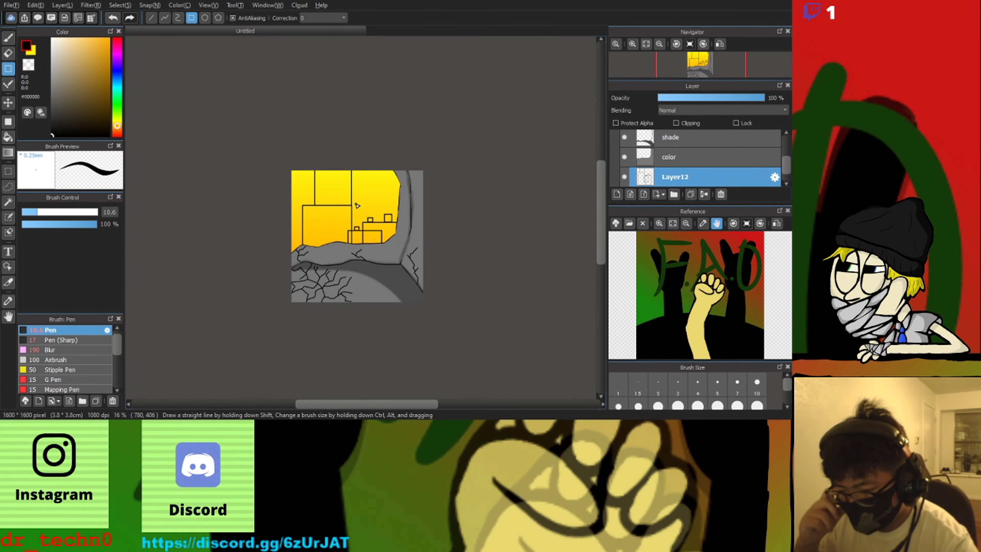
On the skyline layer, set the eraser to size 27 and erase the low block's part that overlaps the tall building
{"action": "scroll", "coordinate": [627, 149], "scroll_direction": "up", "scroll_amount": 3}
{"action": "scroll", "coordinate": [632, 155], "scroll_direction": "down", "scroll_amount": 4}
{"action": "left_click", "coordinate": [653, 145]}
{"action": "scroll", "coordinate": [354, 233], "scroll_direction": "up", "scroll_amount": 5}
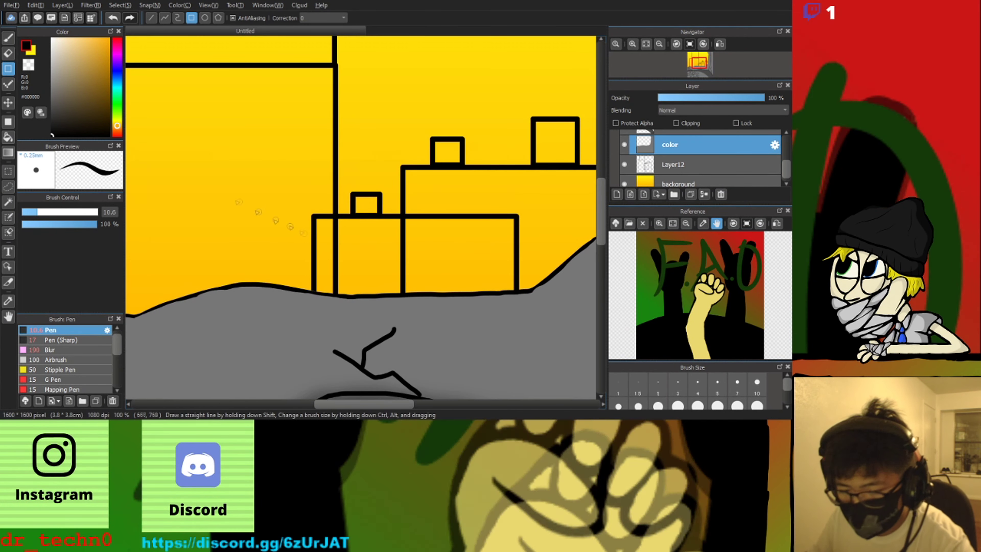
{"action": "key", "text": "e"}
{"action": "scroll", "coordinate": [358, 241], "scroll_direction": "up", "scroll_amount": 3}
{"action": "left_click", "coordinate": [672, 173]}
{"action": "scroll", "coordinate": [425, 193], "scroll_direction": "down", "scroll_amount": 4}
{"action": "scroll", "coordinate": [401, 138], "scroll_direction": "up", "scroll_amount": 2}
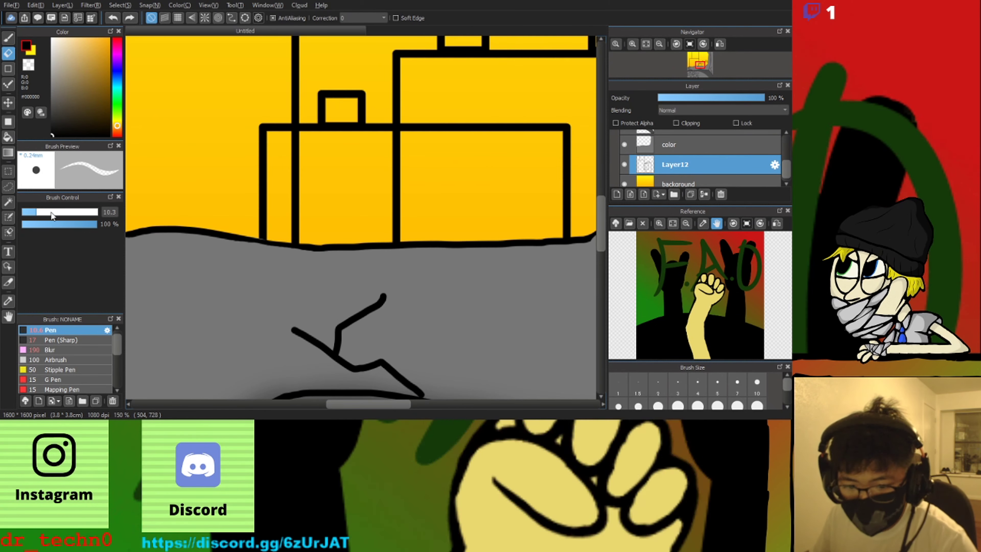
{"action": "left_click", "coordinate": [61, 212]}
{"action": "scroll", "coordinate": [267, 121], "scroll_direction": "up", "scroll_amount": 1}
{"action": "left_click_drag", "start_coordinate": [259, 120], "coordinate": [261, 267]}
{"action": "scroll", "coordinate": [261, 248], "scroll_direction": "down", "scroll_amount": 2}
{"action": "scroll", "coordinate": [417, 236], "scroll_direction": "up", "scroll_amount": 1}
Erase the overlapping lines inside the block beside the pillar and the divider between the tall building's stacked blocks
{"action": "mouse_move", "coordinate": [326, 154]}
{"action": "left_mouse_down"}
{"action": "mouse_move", "coordinate": [325, 173]}
{"action": "mouse_move", "coordinate": [481, 238]}
{"action": "mouse_move", "coordinate": [480, 258]}
{"action": "left_mouse_up"}
{"action": "scroll", "coordinate": [468, 260], "scroll_direction": "down", "scroll_amount": 2}
{"action": "scroll", "coordinate": [326, 195], "scroll_direction": "up", "scroll_amount": 2}
{"action": "mouse_move", "coordinate": [289, 136]}
{"action": "left_mouse_down"}
{"action": "mouse_move", "coordinate": [433, 126]}
{"action": "mouse_move", "coordinate": [540, 169]}
{"action": "left_mouse_up"}
{"action": "scroll", "coordinate": [491, 154], "scroll_direction": "down", "scroll_amount": 4}
{"action": "scroll", "coordinate": [529, 146], "scroll_direction": "up", "scroll_amount": 4}
{"action": "left_click_drag", "start_coordinate": [421, 176], "coordinate": [445, 186]}
Show the carol group to check the character against the skyline, and hide it again
{"action": "scroll", "coordinate": [445, 187], "scroll_direction": "down", "scroll_amount": 4}
{"action": "scroll", "coordinate": [621, 154], "scroll_direction": "up", "scroll_amount": 5}
{"action": "left_click", "coordinate": [615, 140]}
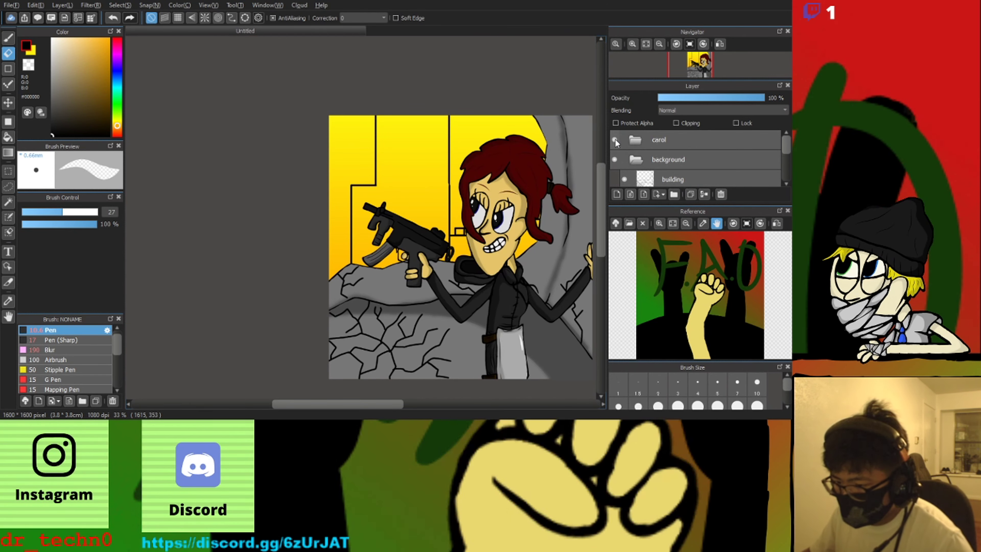
{"action": "left_click", "coordinate": [614, 140]}
{"action": "scroll", "coordinate": [436, 179], "scroll_direction": "up", "scroll_amount": 1}
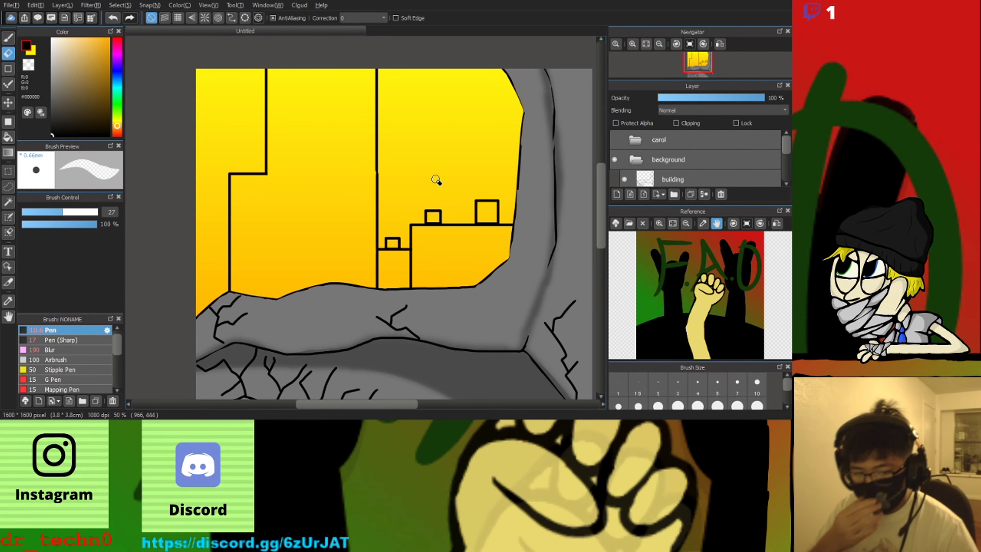
Draw a rectangular building outline at the left canvas edge, just beside the tall stepped building
{"action": "left_click", "coordinate": [8, 69]}
{"action": "left_click_drag", "start_coordinate": [173, 177], "coordinate": [223, 344]}
{"action": "scroll", "coordinate": [232, 288], "scroll_direction": "down", "scroll_amount": 1}
{"action": "scroll", "coordinate": [386, 240], "scroll_direction": "up", "scroll_amount": 1}
{"action": "scroll", "coordinate": [386, 246], "scroll_direction": "down", "scroll_amount": 1}
{"action": "scroll", "coordinate": [319, 213], "scroll_direction": "up", "scroll_amount": 1}
{"action": "scroll", "coordinate": [238, 210], "scroll_direction": "down", "scroll_amount": 1}
{"action": "scroll", "coordinate": [210, 243], "scroll_direction": "up", "scroll_amount": 1}
{"action": "scroll", "coordinate": [247, 219], "scroll_direction": "down", "scroll_amount": 1}
{"action": "scroll", "coordinate": [286, 204], "scroll_direction": "up", "scroll_amount": 1}
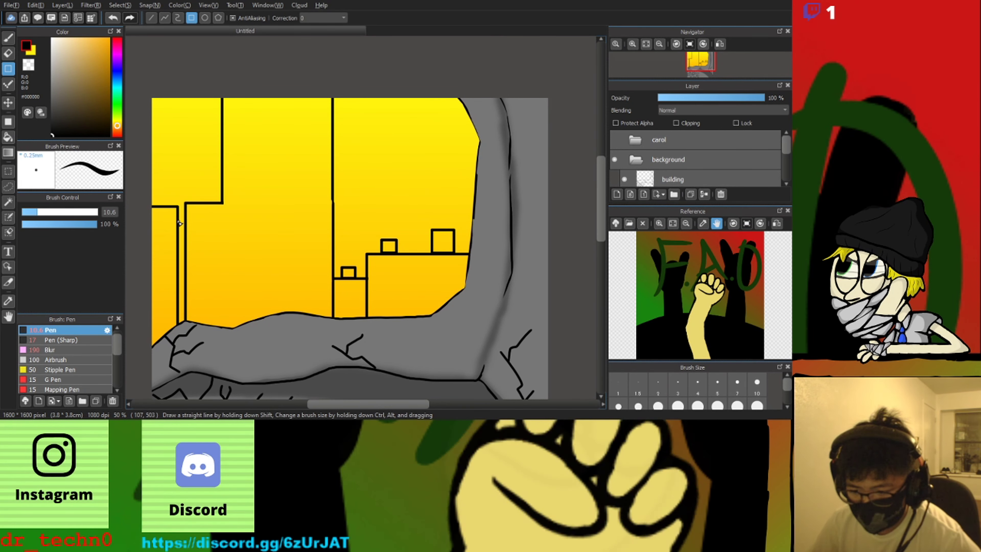
{"action": "scroll", "coordinate": [321, 193], "scroll_direction": "down", "scroll_amount": 1}
{"action": "scroll", "coordinate": [321, 192], "scroll_direction": "up", "scroll_amount": 2}
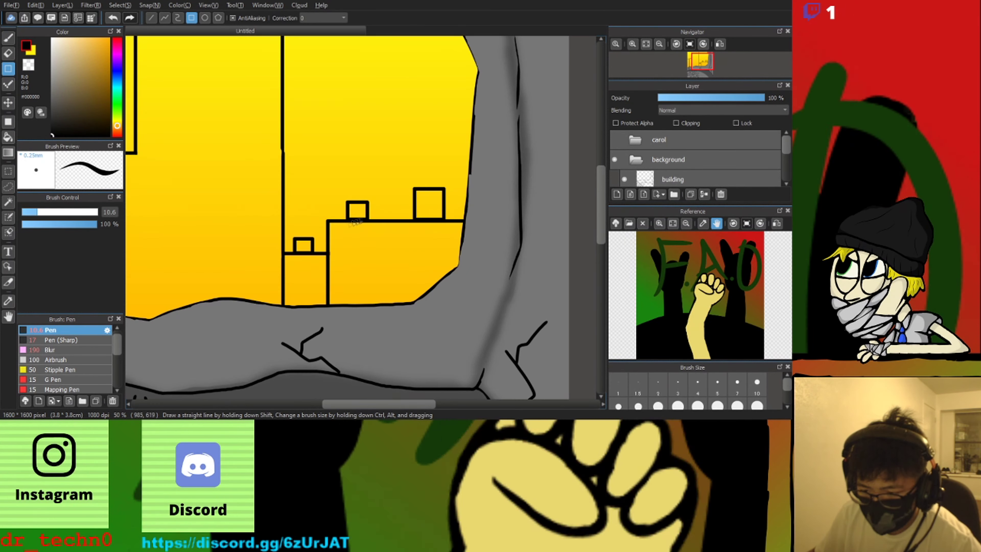
Set the eraser to size 18 and thin the side and roof outlines of the low block beside the pillar
{"action": "scroll", "coordinate": [320, 89], "scroll_direction": "up", "scroll_amount": 2}
{"action": "key", "text": "e"}
{"action": "key", "text": "ctrl+z"}
{"action": "left_click_drag", "start_coordinate": [317, 84], "coordinate": [318, 225]}
{"action": "key", "text": "["}
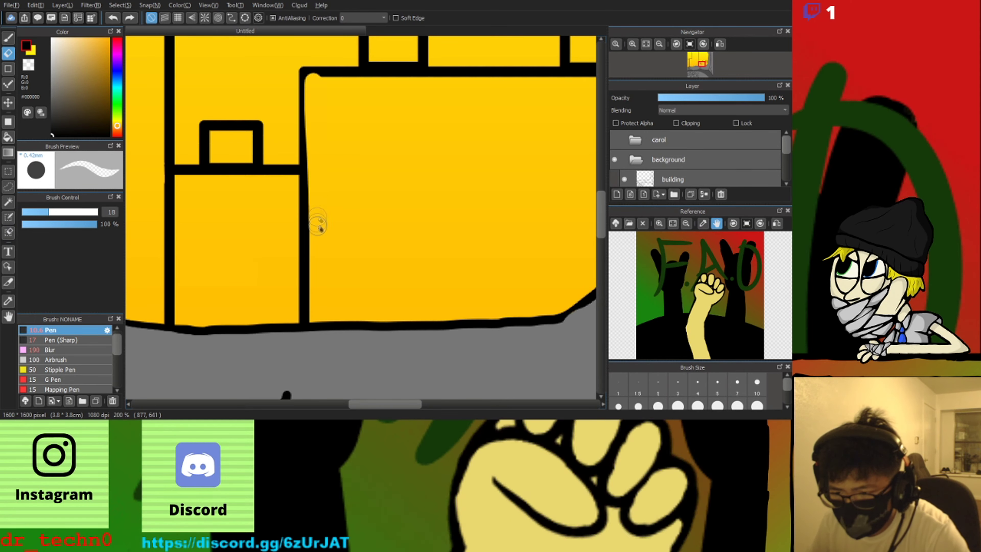
{"action": "left_click_drag", "start_coordinate": [313, 163], "coordinate": [313, 314]}
{"action": "left_click_drag", "start_coordinate": [321, 81], "coordinate": [374, 83]}
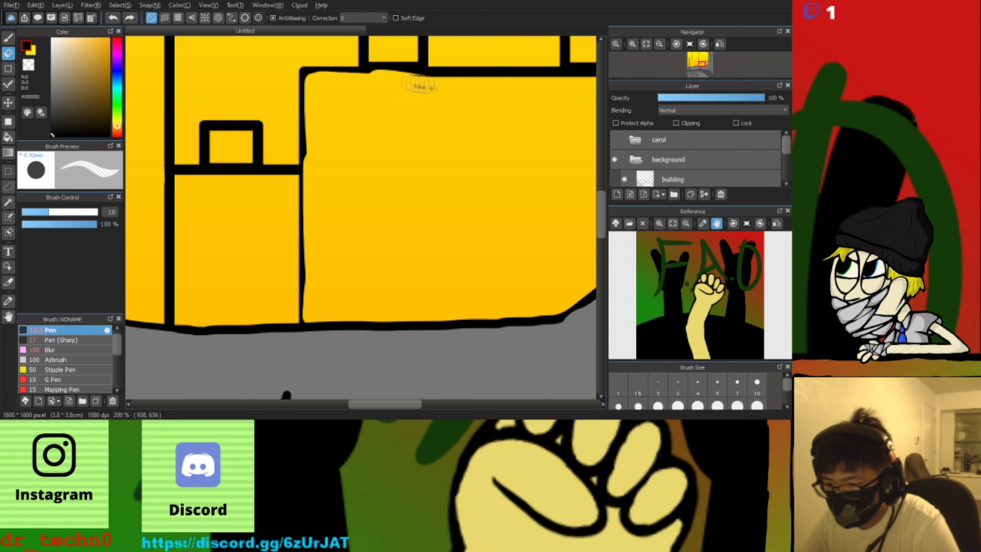
{"action": "left_click_drag", "start_coordinate": [496, 82], "coordinate": [608, 83]}
{"action": "scroll", "coordinate": [417, 130], "scroll_direction": "down", "scroll_amount": 3}
{"action": "scroll", "coordinate": [535, 109], "scroll_direction": "up", "scroll_amount": 3}
{"action": "left_click_drag", "start_coordinate": [317, 125], "coordinate": [401, 126]}
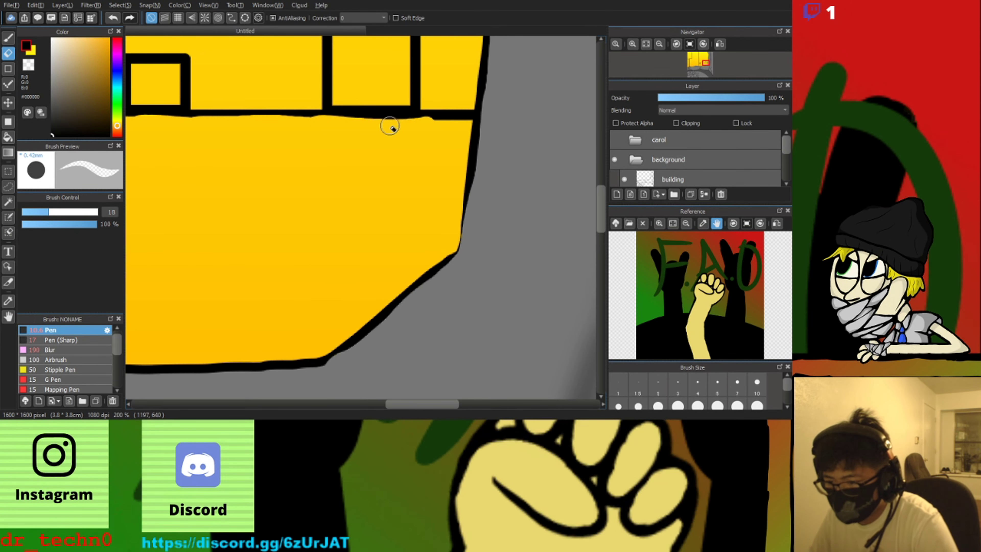
Thin the outlines of the small roof squares and the roof line of the smallest block with the eraser
{"action": "scroll", "coordinate": [354, 126], "scroll_direction": "down", "scroll_amount": 2}
{"action": "scroll", "coordinate": [358, 64], "scroll_direction": "up", "scroll_amount": 3}
{"action": "left_click_drag", "start_coordinate": [317, 103], "coordinate": [316, 145]}
{"action": "key", "text": "ctrl+z"}
{"action": "left_click_drag", "start_coordinate": [317, 103], "coordinate": [319, 201]}
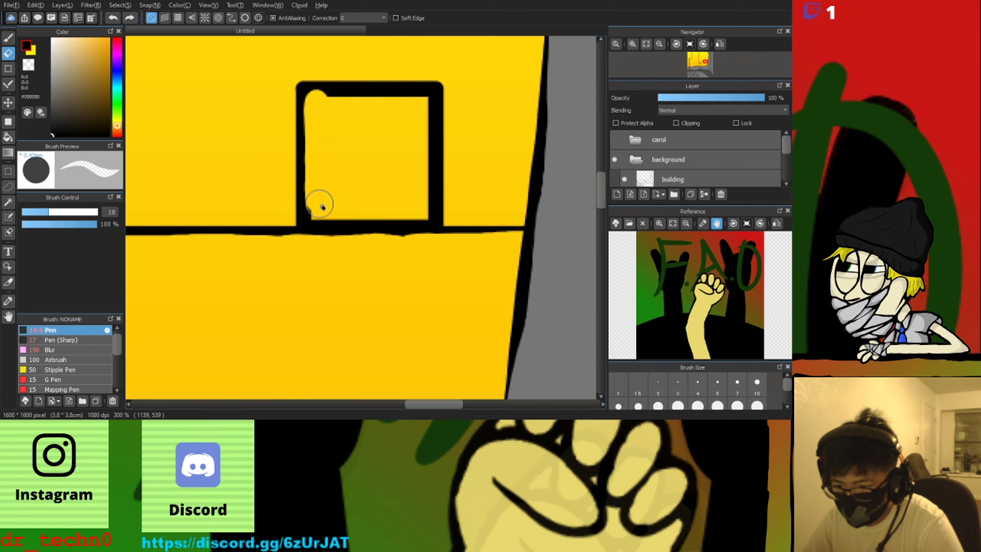
{"action": "left_click_drag", "start_coordinate": [424, 150], "coordinate": [328, 102]}
{"action": "scroll", "coordinate": [243, 182], "scroll_direction": "down", "scroll_amount": 4}
{"action": "scroll", "coordinate": [187, 183], "scroll_direction": "up", "scroll_amount": 5}
{"action": "mouse_move", "coordinate": [258, 146]}
{"action": "left_mouse_down"}
{"action": "mouse_move", "coordinate": [258, 233]}
{"action": "mouse_move", "coordinate": [267, 154]}
{"action": "left_mouse_up"}
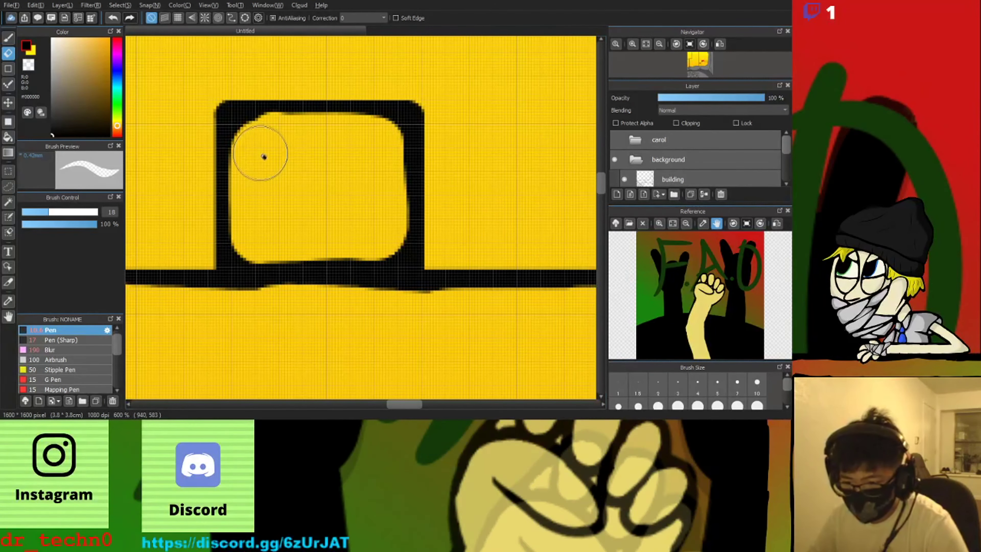
{"action": "scroll", "coordinate": [255, 181], "scroll_direction": "down", "scroll_amount": 4}
{"action": "scroll", "coordinate": [164, 253], "scroll_direction": "up", "scroll_amount": 5}
{"action": "scroll", "coordinate": [361, 230], "scroll_direction": "down", "scroll_amount": 1}
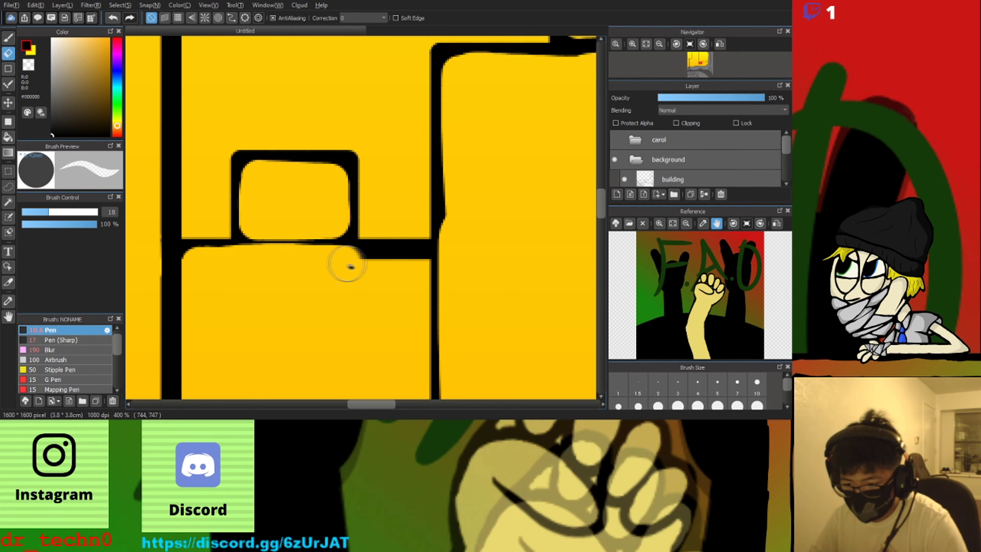
Thin the right side outline of the building at the left canvas edge with the eraser
{"action": "scroll", "coordinate": [249, 267], "scroll_direction": "down", "scroll_amount": 3}
{"action": "scroll", "coordinate": [142, 246], "scroll_direction": "up", "scroll_amount": 2}
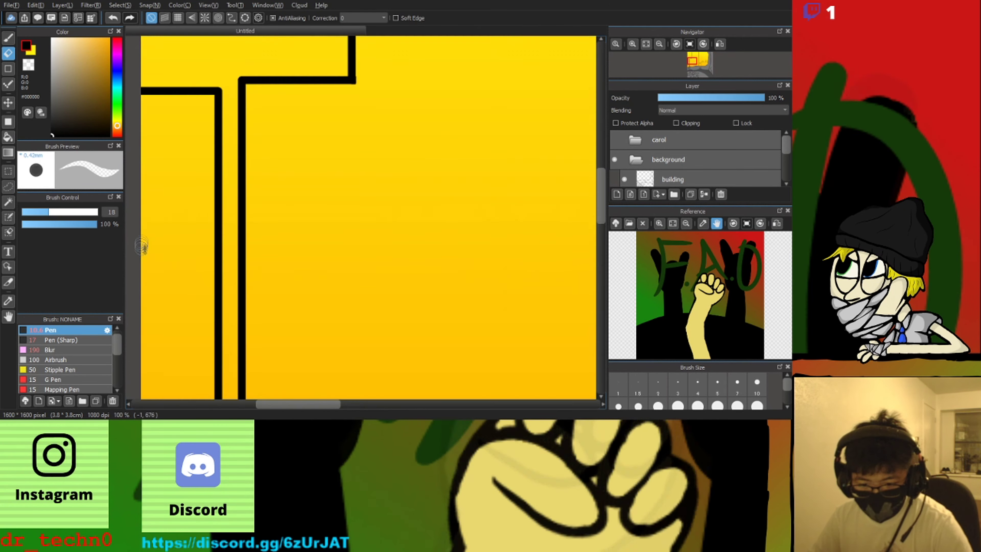
{"action": "scroll", "coordinate": [209, 269], "scroll_direction": "down", "scroll_amount": 3}
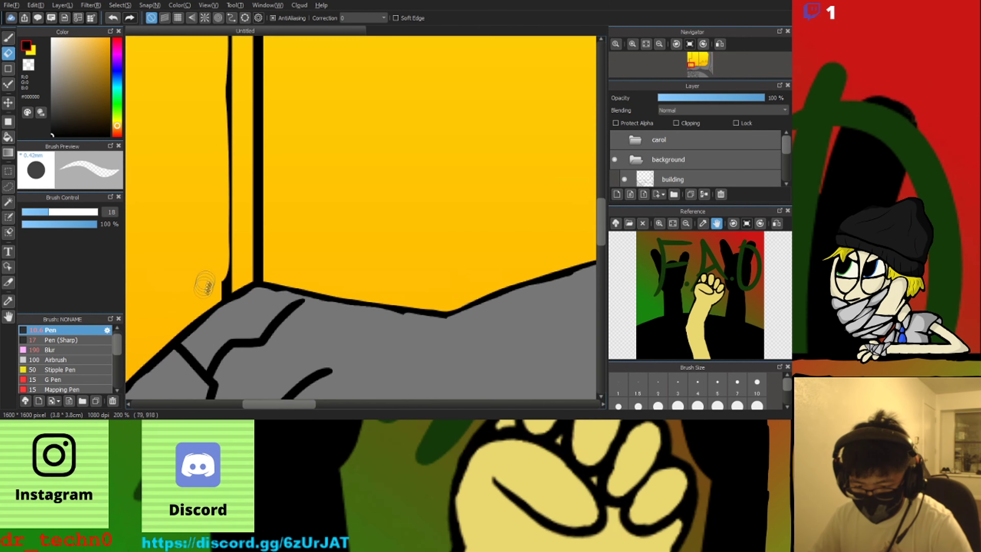
{"action": "scroll", "coordinate": [287, 181], "scroll_direction": "up", "scroll_amount": 1}
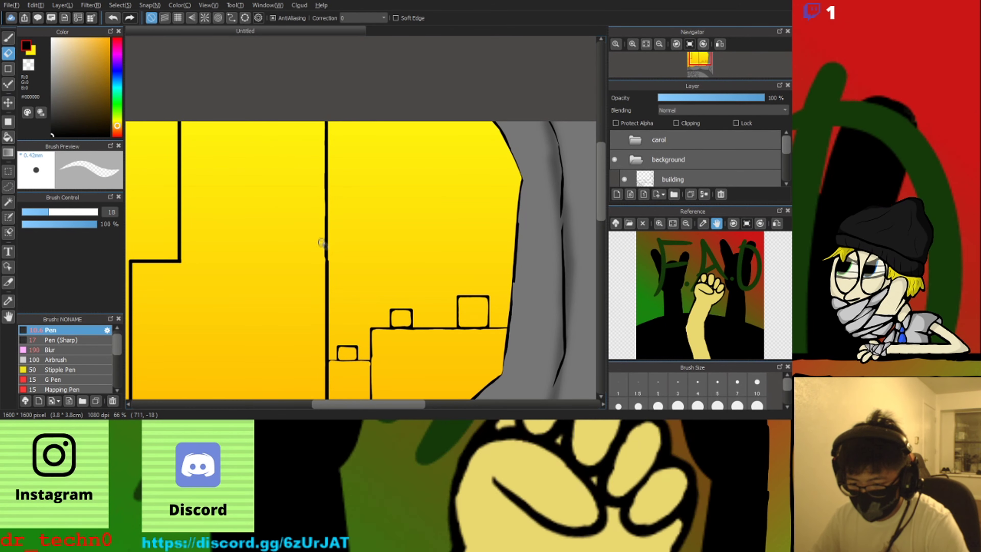
Thin the side and ledge outlines of the tall stepped building with the eraser
{"action": "scroll", "coordinate": [321, 242], "scroll_direction": "up", "scroll_amount": 2}
{"action": "scroll", "coordinate": [333, 169], "scroll_direction": "down", "scroll_amount": 4}
{"action": "scroll", "coordinate": [339, 91], "scroll_direction": "up", "scroll_amount": 4}
{"action": "scroll", "coordinate": [338, 212], "scroll_direction": "down", "scroll_amount": 2}
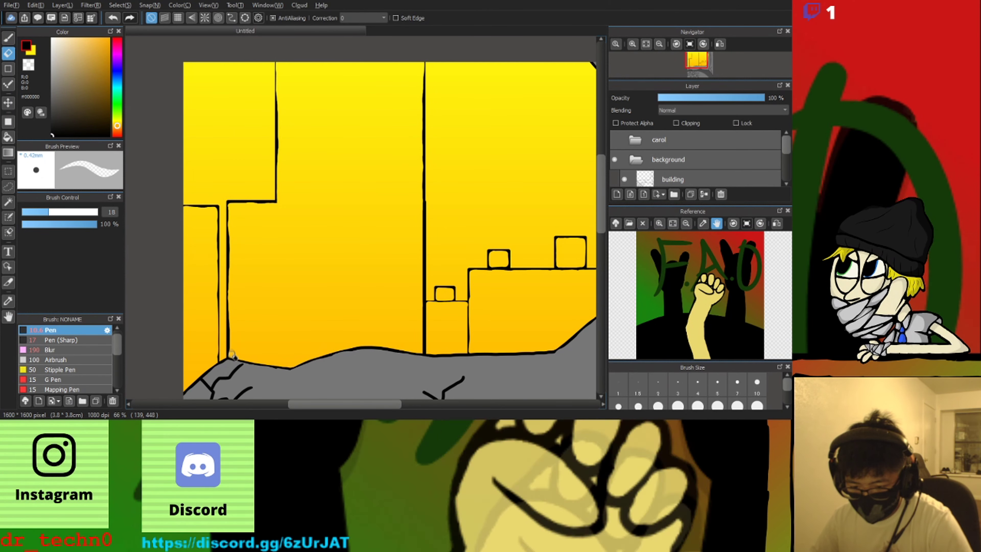
{"action": "left_click_drag", "start_coordinate": [420, 308], "coordinate": [333, 299]}
{"action": "scroll", "coordinate": [334, 295], "scroll_direction": "down", "scroll_amount": 3}
{"action": "scroll", "coordinate": [304, 316], "scroll_direction": "up", "scroll_amount": 1}
{"action": "scroll", "coordinate": [257, 285], "scroll_direction": "up", "scroll_amount": 1}
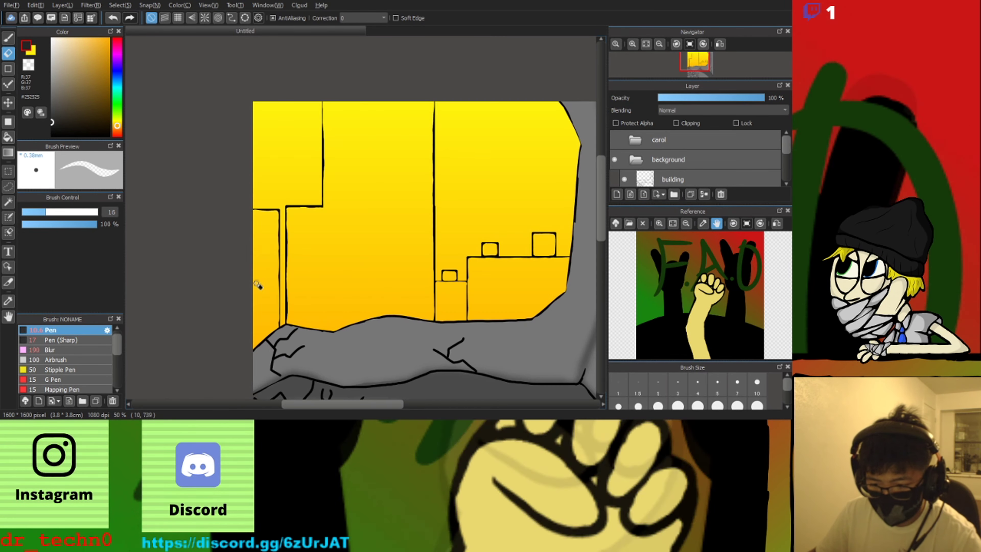
Switch to the pen in dark grey #252525 and raise its size to 103
{"action": "scroll", "coordinate": [262, 278], "scroll_direction": "up", "scroll_amount": 2}
{"action": "key", "text": "b"}
{"action": "left_click", "coordinate": [51, 213]}
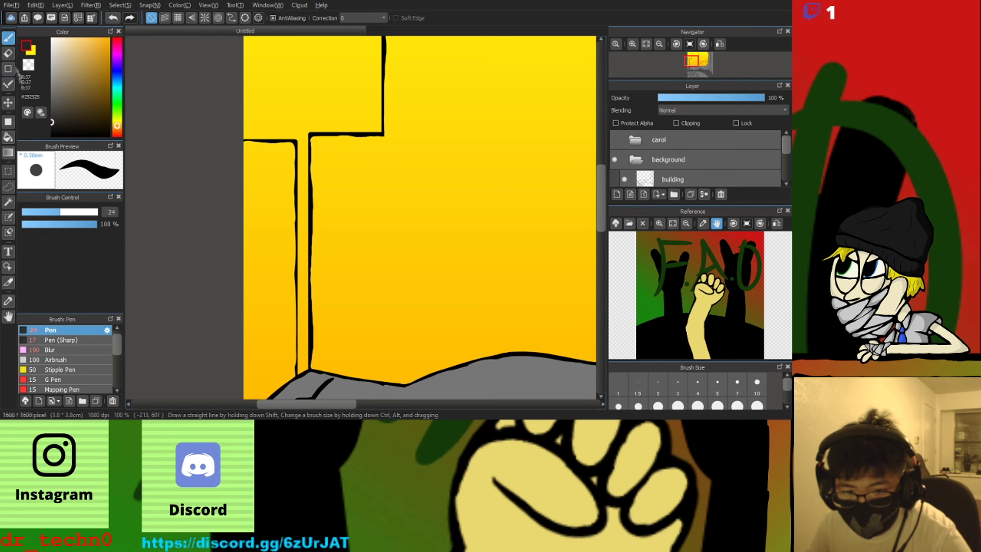
{"action": "left_click_drag", "start_coordinate": [82, 215], "coordinate": [90, 214]}
{"action": "left_click_drag", "start_coordinate": [250, 166], "coordinate": [244, 173]}
{"action": "key", "text": "ctrl+z"}
{"action": "scroll", "coordinate": [687, 177], "scroll_direction": "down", "scroll_amount": 3}
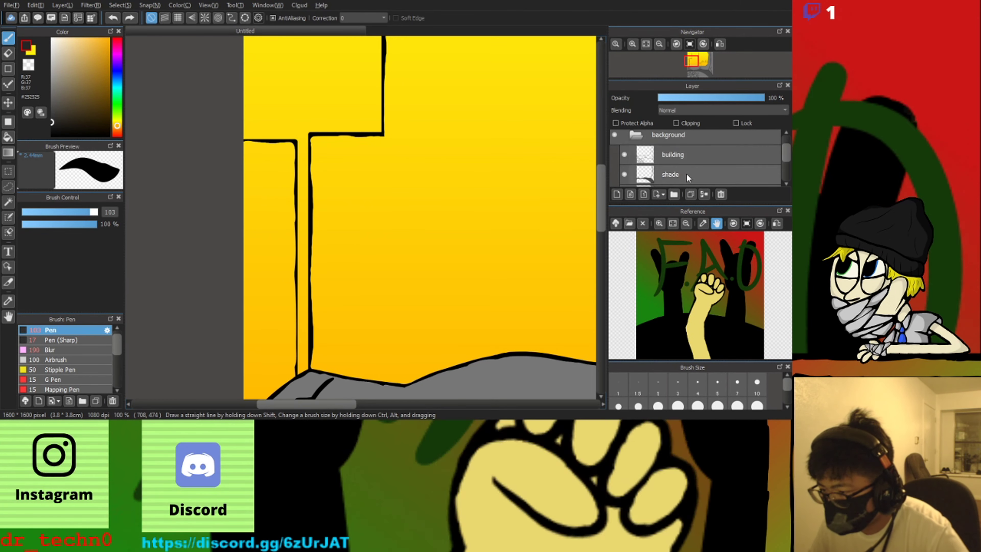
{"action": "left_click", "coordinate": [688, 179]}
{"action": "left_click", "coordinate": [248, 166]}
{"action": "key", "text": "ctrl+z"}
Rename the skyline outline layer "towers" and add a layer named "color tower" beneath it
{"action": "scroll", "coordinate": [678, 171], "scroll_direction": "down", "scroll_amount": 1}
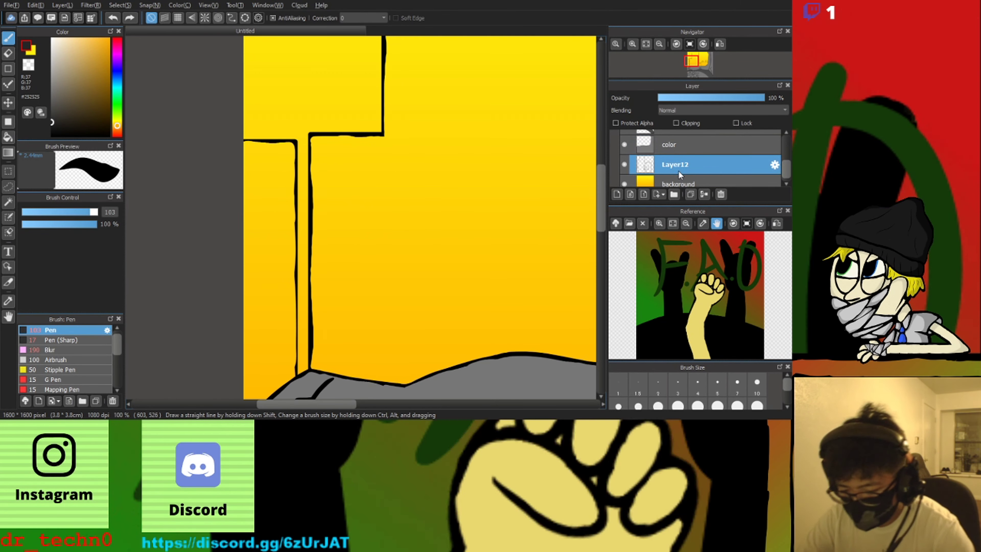
{"action": "left_click", "coordinate": [617, 194]}
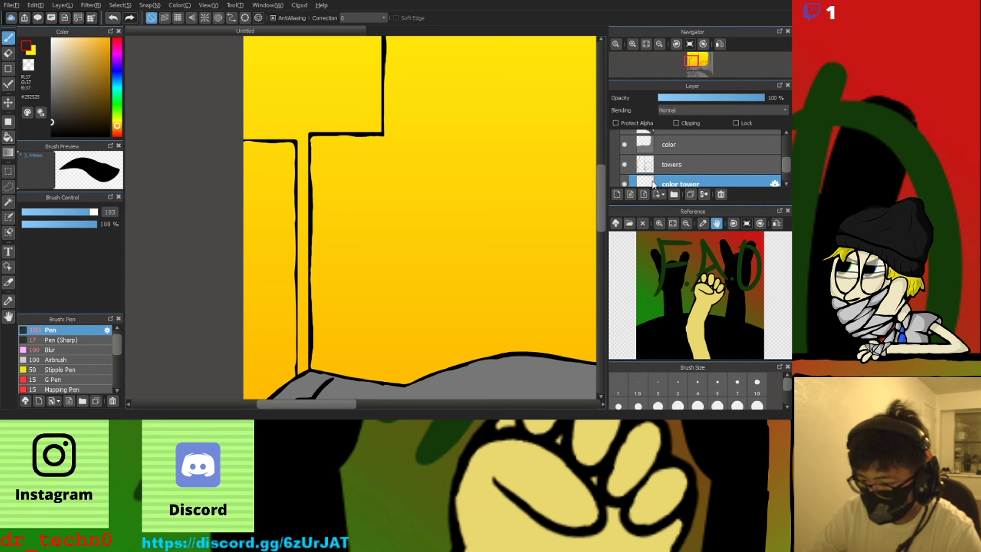
Fill the building at the left canvas edge with dark grey, finishing along its outline at pen size 14.6
{"action": "mouse_move", "coordinate": [251, 164]}
{"action": "left_mouse_down"}
{"action": "mouse_move", "coordinate": [264, 164]}
{"action": "mouse_move", "coordinate": [237, 252]}
{"action": "left_mouse_up"}
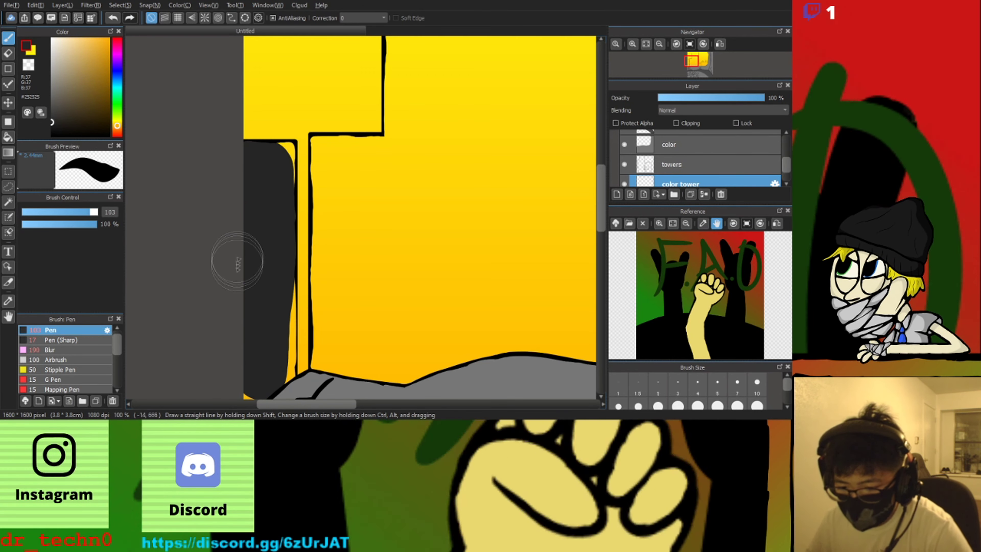
{"action": "scroll", "coordinate": [239, 284], "scroll_direction": "down", "scroll_amount": 4}
{"action": "scroll", "coordinate": [239, 294], "scroll_direction": "down", "scroll_amount": 1}
{"action": "scroll", "coordinate": [252, 222], "scroll_direction": "up", "scroll_amount": 2}
{"action": "scroll", "coordinate": [266, 161], "scroll_direction": "down", "scroll_amount": 4}
{"action": "scroll", "coordinate": [253, 120], "scroll_direction": "up", "scroll_amount": 4}
{"action": "left_click_drag", "start_coordinate": [88, 212], "coordinate": [44, 221]}
{"action": "left_click_drag", "start_coordinate": [260, 220], "coordinate": [277, 217]}
Fill the smallest block and most of the low block beside it with dark grey, enlarging the pen for the open areas
{"action": "scroll", "coordinate": [282, 326], "scroll_direction": "down", "scroll_amount": 3}
{"action": "scroll", "coordinate": [362, 344], "scroll_direction": "up", "scroll_amount": 3}
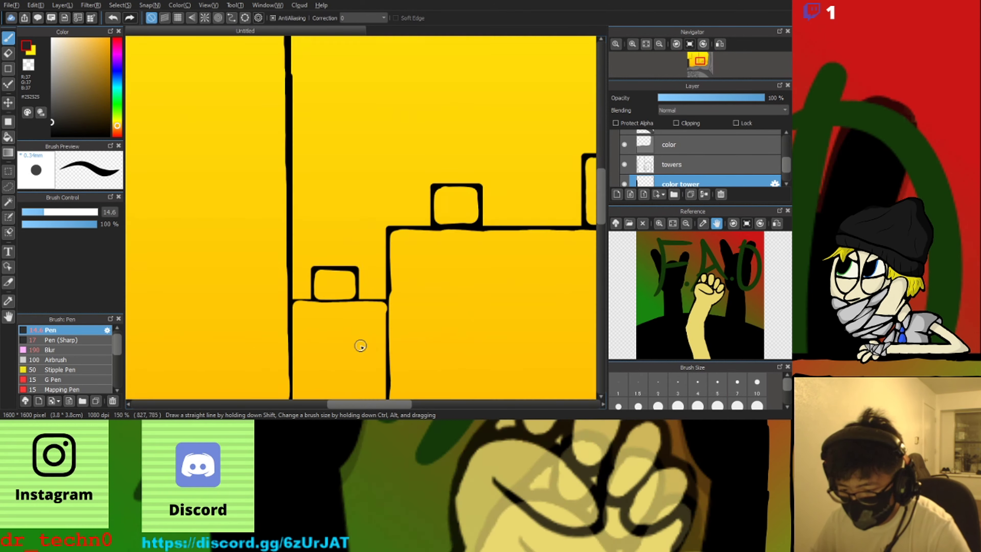
{"action": "left_click_drag", "start_coordinate": [361, 343], "coordinate": [338, 274]}
{"action": "left_click", "coordinate": [86, 215]}
{"action": "mouse_move", "coordinate": [363, 308]}
{"action": "left_mouse_down"}
{"action": "mouse_move", "coordinate": [278, 328]}
{"action": "mouse_move", "coordinate": [461, 344]}
{"action": "left_mouse_up"}
{"action": "scroll", "coordinate": [461, 344], "scroll_direction": "down", "scroll_amount": 1}
{"action": "mouse_move", "coordinate": [461, 344]}
{"action": "left_mouse_down"}
{"action": "mouse_move", "coordinate": [330, 339]}
{"action": "mouse_move", "coordinate": [460, 235]}
{"action": "mouse_move", "coordinate": [350, 324]}
{"action": "mouse_move", "coordinate": [405, 278]}
{"action": "left_mouse_up"}
{"action": "scroll", "coordinate": [342, 284], "scroll_direction": "down", "scroll_amount": 1}
Fill the body of the tall stepped building with dark grey using a larger pen, undoing stray strokes
{"action": "left_click_drag", "start_coordinate": [89, 215], "coordinate": [128, 215]}
{"action": "mouse_move", "coordinate": [371, 335]}
{"action": "left_mouse_down"}
{"action": "mouse_move", "coordinate": [259, 333]}
{"action": "mouse_move", "coordinate": [288, 267]}
{"action": "mouse_move", "coordinate": [338, 271]}
{"action": "mouse_move", "coordinate": [383, 147]}
{"action": "mouse_move", "coordinate": [392, 314]}
{"action": "mouse_move", "coordinate": [296, 235]}
{"action": "mouse_move", "coordinate": [321, 77]}
{"action": "left_mouse_up"}
{"action": "key", "text": "ctrl+z"}
{"action": "scroll", "coordinate": [346, 216], "scroll_direction": "down", "scroll_amount": 1}
{"action": "scroll", "coordinate": [486, 335], "scroll_direction": "up", "scroll_amount": 2}
{"action": "left_click_drag", "start_coordinate": [361, 256], "coordinate": [410, 268]}
{"action": "key", "text": "ctrl+z"}
{"action": "scroll", "coordinate": [464, 269], "scroll_direction": "down", "scroll_amount": 2}
{"action": "scroll", "coordinate": [273, 256], "scroll_direction": "up", "scroll_amount": 1}
Set the pen to size 17 and fill the yellow gaps along the tall building's side and ledge outlines
{"action": "left_click", "coordinate": [48, 212]}
{"action": "scroll", "coordinate": [235, 251], "scroll_direction": "down", "scroll_amount": 1}
{"action": "scroll", "coordinate": [287, 83], "scroll_direction": "up", "scroll_amount": 3}
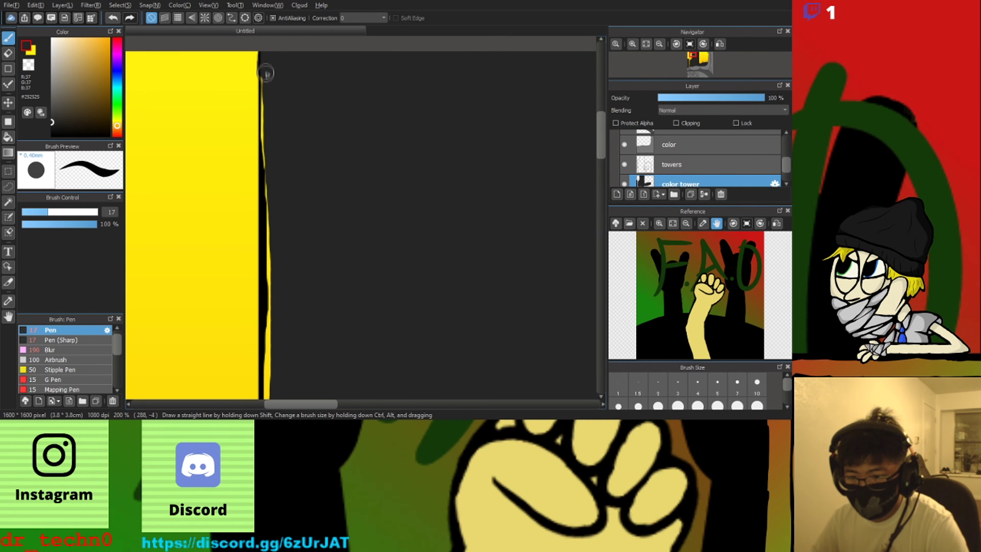
{"action": "scroll", "coordinate": [274, 305], "scroll_direction": "down", "scroll_amount": 3}
{"action": "scroll", "coordinate": [278, 328], "scroll_direction": "up", "scroll_amount": 2}
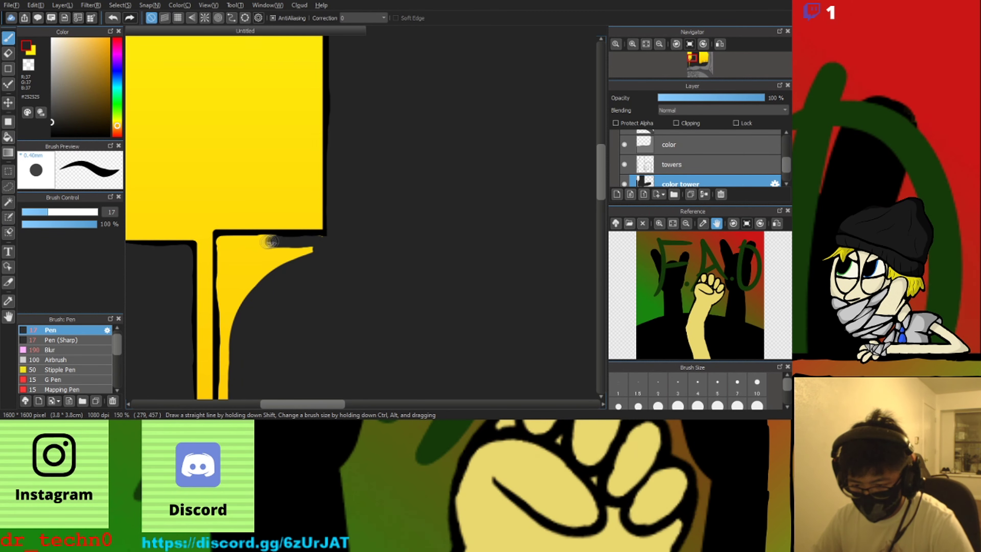
{"action": "mouse_move", "coordinate": [269, 298]}
{"action": "left_mouse_down"}
{"action": "mouse_move", "coordinate": [236, 255]}
{"action": "mouse_move", "coordinate": [230, 315]}
{"action": "left_mouse_up"}
{"action": "scroll", "coordinate": [239, 106], "scroll_direction": "down", "scroll_amount": 2}
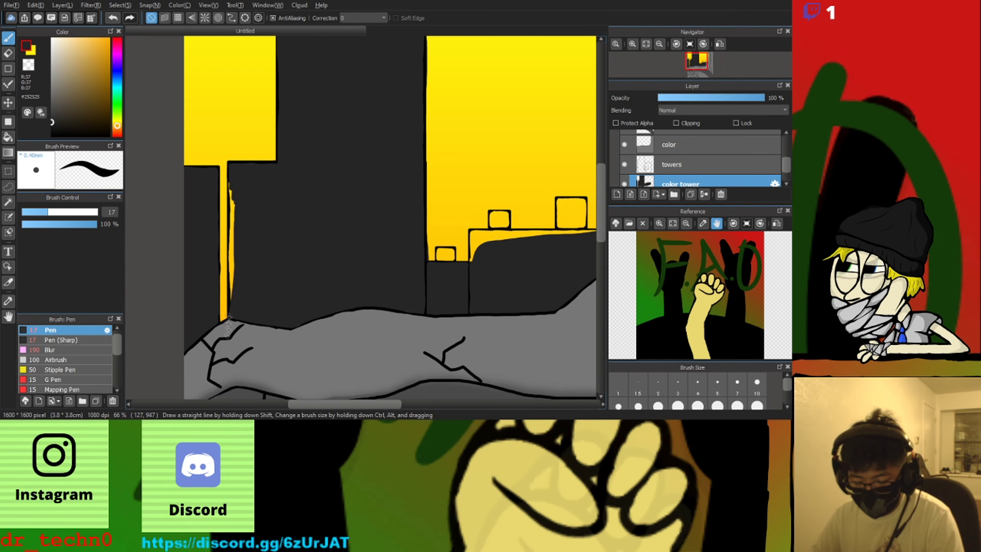
Set the pen to size 44 and fill the remaining strip under the low block's roof line with dark grey
{"action": "left_click", "coordinate": [75, 212]}
{"action": "scroll", "coordinate": [233, 226], "scroll_direction": "up", "scroll_amount": 2}
{"action": "scroll", "coordinate": [241, 336], "scroll_direction": "down", "scroll_amount": 2}
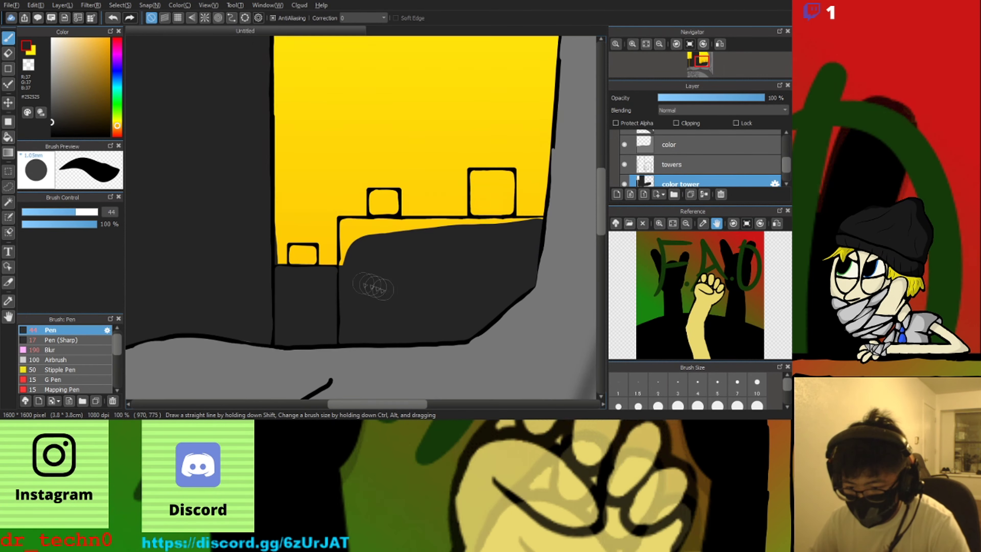
{"action": "scroll", "coordinate": [274, 300], "scroll_direction": "up", "scroll_amount": 4}
{"action": "scroll", "coordinate": [269, 388], "scroll_direction": "down", "scroll_amount": 3}
{"action": "scroll", "coordinate": [271, 367], "scroll_direction": "up", "scroll_amount": 2}
{"action": "left_click_drag", "start_coordinate": [269, 238], "coordinate": [284, 237]}
{"action": "mouse_move", "coordinate": [357, 160]}
{"action": "left_mouse_down"}
{"action": "mouse_move", "coordinate": [333, 150]}
{"action": "mouse_move", "coordinate": [388, 152]}
{"action": "left_mouse_up"}
{"action": "key", "text": "ctrl+z"}
{"action": "mouse_move", "coordinate": [341, 199]}
{"action": "left_mouse_down"}
{"action": "mouse_move", "coordinate": [338, 148]}
{"action": "mouse_move", "coordinate": [376, 150]}
{"action": "mouse_move", "coordinate": [367, 223]}
{"action": "mouse_move", "coordinate": [366, 177]}
{"action": "mouse_move", "coordinate": [494, 163]}
{"action": "mouse_move", "coordinate": [591, 160]}
{"action": "left_mouse_up"}
Fill the remaining roof squares on the low blocks with dark grey
{"action": "scroll", "coordinate": [372, 214], "scroll_direction": "down", "scroll_amount": 5}
{"action": "scroll", "coordinate": [416, 201], "scroll_direction": "up", "scroll_amount": 3}
{"action": "scroll", "coordinate": [429, 101], "scroll_direction": "up", "scroll_amount": 1}
{"action": "left_click_drag", "start_coordinate": [438, 98], "coordinate": [455, 109]}
{"action": "key", "text": "ctrl+z"}
{"action": "mouse_move", "coordinate": [425, 138]}
{"action": "left_mouse_down"}
{"action": "mouse_move", "coordinate": [458, 152]}
{"action": "mouse_move", "coordinate": [480, 197]}
{"action": "mouse_move", "coordinate": [478, 124]}
{"action": "mouse_move", "coordinate": [501, 168]}
{"action": "left_mouse_up"}
{"action": "scroll", "coordinate": [462, 155], "scroll_direction": "down", "scroll_amount": 4}
{"action": "scroll", "coordinate": [537, 137], "scroll_direction": "up", "scroll_amount": 2}
{"action": "scroll", "coordinate": [497, 201], "scroll_direction": "down", "scroll_amount": 5}
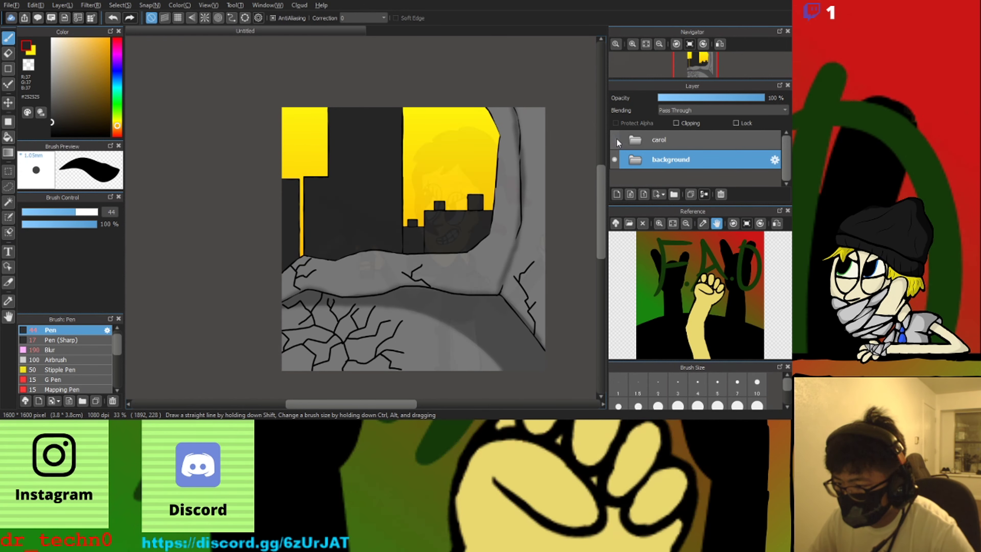
Show the carol group to check the character against the filled dark towers, and hide it again
{"action": "left_click", "coordinate": [615, 139]}
{"action": "left_click", "coordinate": [635, 160]}
{"action": "scroll", "coordinate": [639, 162], "scroll_direction": "down", "scroll_amount": 5}
{"action": "left_click", "coordinate": [647, 179]}
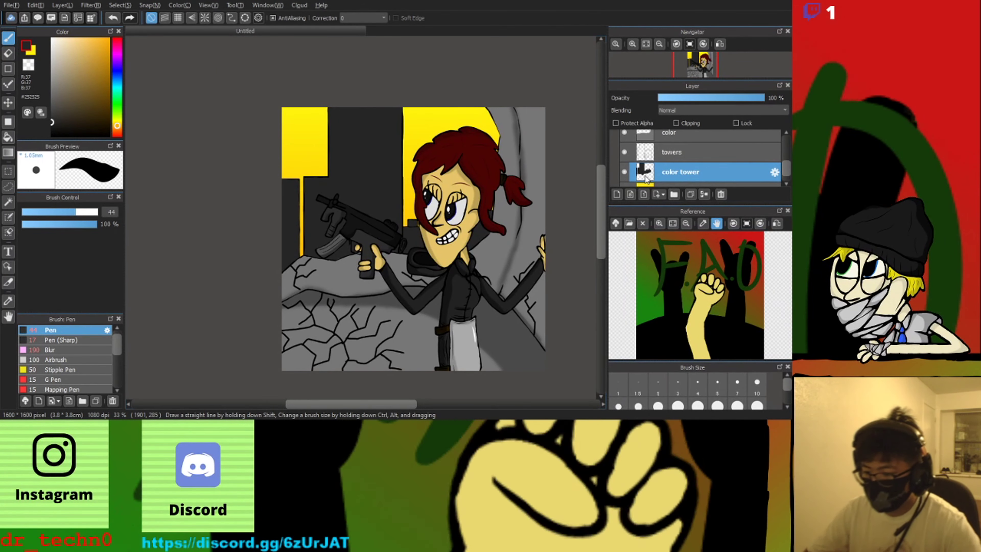
{"action": "scroll", "coordinate": [667, 178], "scroll_direction": "up", "scroll_amount": 5}
{"action": "left_click", "coordinate": [614, 139]}
Add a layer named "tower detail" between towers and color tower, and choose black as the pen colour
{"action": "scroll", "coordinate": [303, 217], "scroll_direction": "up", "scroll_amount": 2}
{"action": "scroll", "coordinate": [667, 155], "scroll_direction": "down", "scroll_amount": 6}
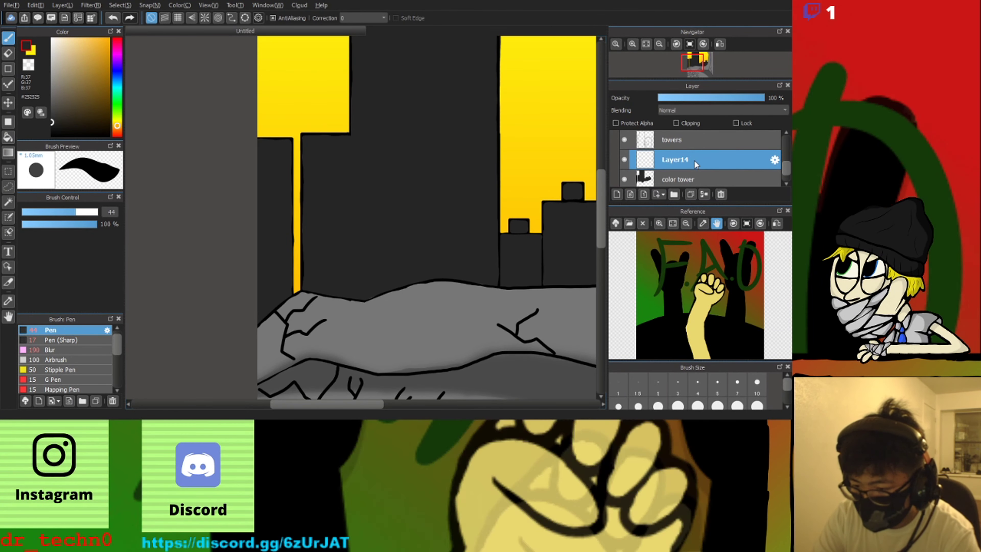
{"action": "left_click", "coordinate": [52, 136]}
Draw branching black cracks down the building at the left canvas edge with the pen at size 3.5
{"action": "scroll", "coordinate": [276, 235], "scroll_direction": "up", "scroll_amount": 1}
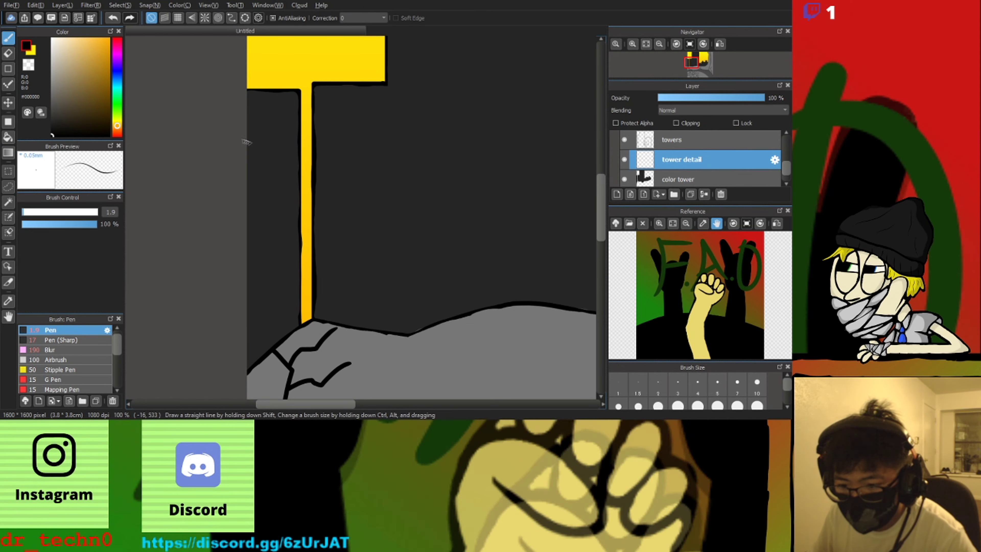
{"action": "scroll", "coordinate": [245, 242], "scroll_direction": "up", "scroll_amount": 1}
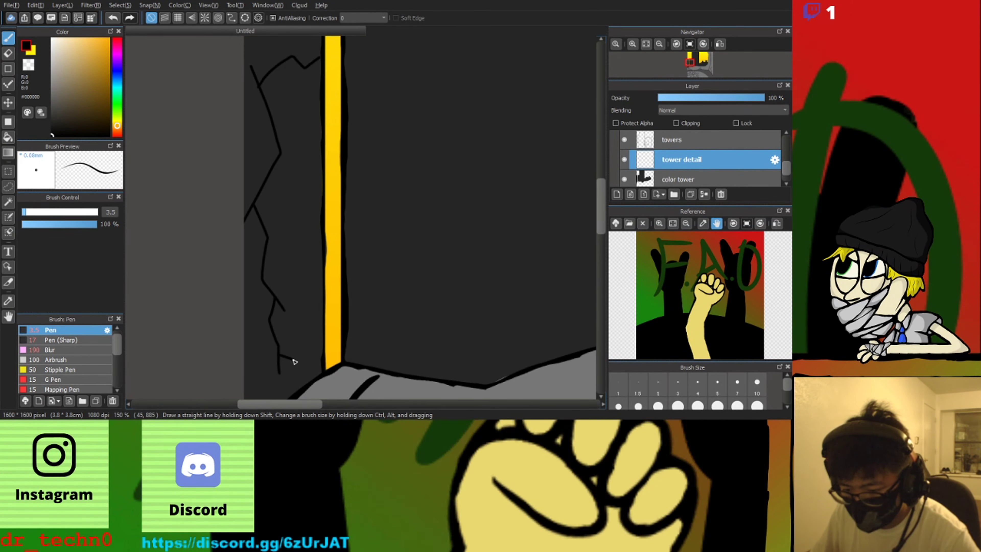
{"action": "scroll", "coordinate": [294, 362], "scroll_direction": "down", "scroll_amount": 2}
{"action": "scroll", "coordinate": [274, 201], "scroll_direction": "up", "scroll_amount": 1}
{"action": "left_click_drag", "start_coordinate": [286, 319], "coordinate": [319, 312]}
{"action": "scroll", "coordinate": [348, 333], "scroll_direction": "down", "scroll_amount": 1}
Draw branching black cracks across the smallest block beside the tall building
{"action": "mouse_move", "coordinate": [556, 328]}
{"action": "left_mouse_down"}
{"action": "mouse_move", "coordinate": [517, 331]}
{"action": "mouse_move", "coordinate": [423, 240]}
{"action": "left_mouse_up"}
{"action": "scroll", "coordinate": [482, 360], "scroll_direction": "up", "scroll_amount": 2}
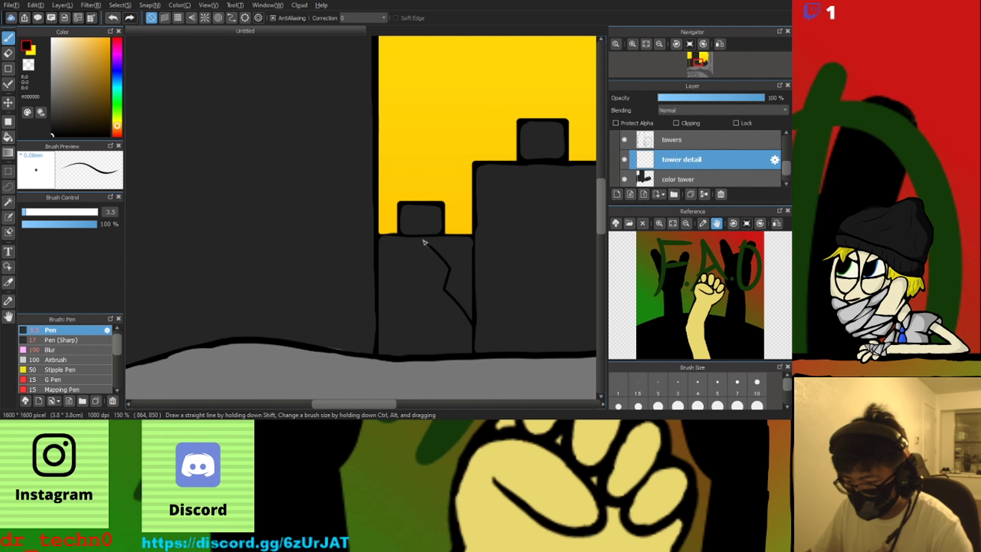
{"action": "left_click_drag", "start_coordinate": [463, 279], "coordinate": [463, 259]}
{"action": "scroll", "coordinate": [405, 252], "scroll_direction": "down", "scroll_amount": 3}
{"action": "scroll", "coordinate": [420, 260], "scroll_direction": "up", "scroll_amount": 4}
{"action": "left_click_drag", "start_coordinate": [391, 353], "coordinate": [410, 303]}
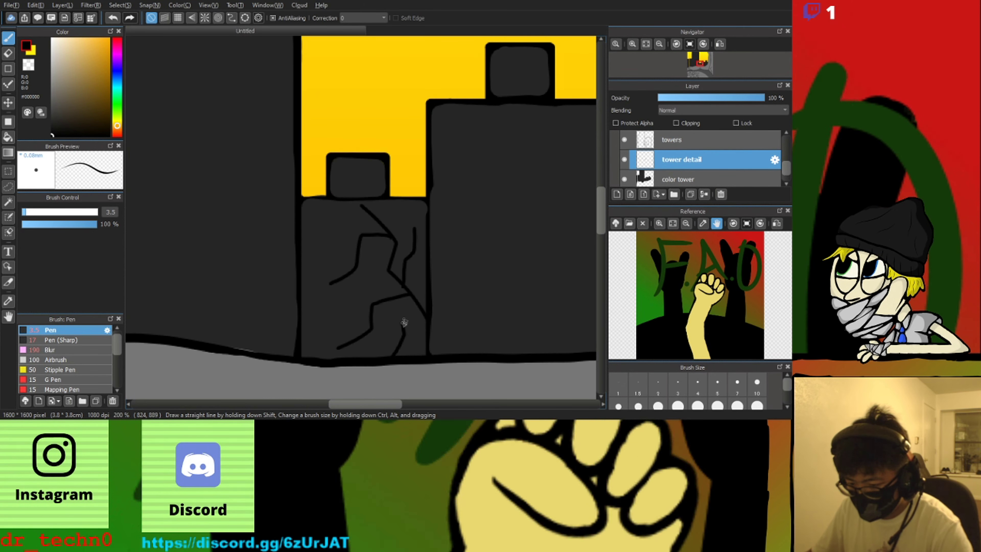
{"action": "left_click_drag", "start_coordinate": [406, 338], "coordinate": [420, 321]}
Draw a network of branching black cracks across the face of the wider low block
{"action": "scroll", "coordinate": [417, 331], "scroll_direction": "down", "scroll_amount": 4}
{"action": "scroll", "coordinate": [463, 328], "scroll_direction": "up", "scroll_amount": 2}
{"action": "mouse_move", "coordinate": [493, 345]}
{"action": "left_mouse_down"}
{"action": "mouse_move", "coordinate": [494, 287]}
{"action": "mouse_move", "coordinate": [457, 252]}
{"action": "mouse_move", "coordinate": [501, 272]}
{"action": "mouse_move", "coordinate": [407, 307]}
{"action": "left_mouse_up"}
{"action": "scroll", "coordinate": [489, 309], "scroll_direction": "up", "scroll_amount": 1}
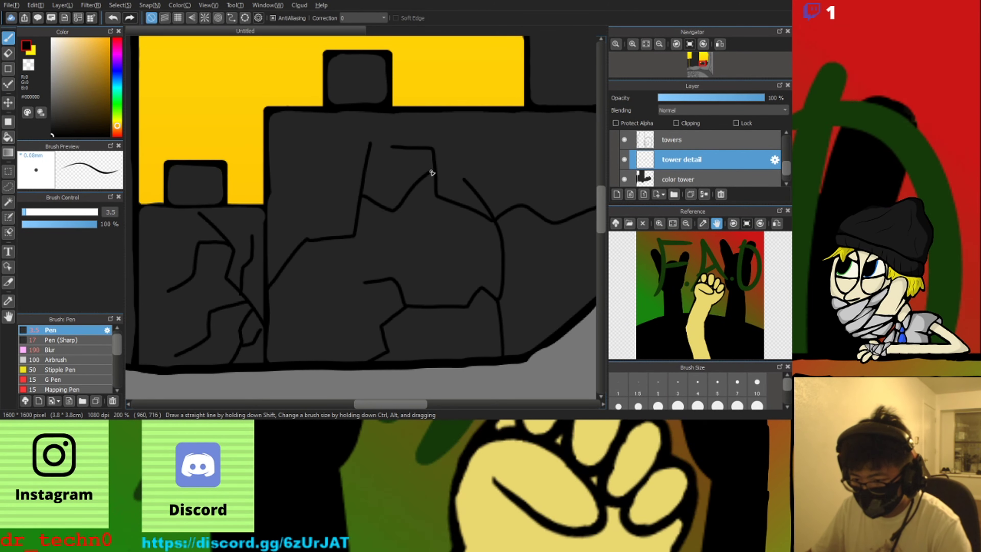
{"action": "scroll", "coordinate": [315, 165], "scroll_direction": "down", "scroll_amount": 1}
{"action": "scroll", "coordinate": [315, 164], "scroll_direction": "up", "scroll_amount": 2}
{"action": "left_click_drag", "start_coordinate": [290, 193], "coordinate": [339, 160]}
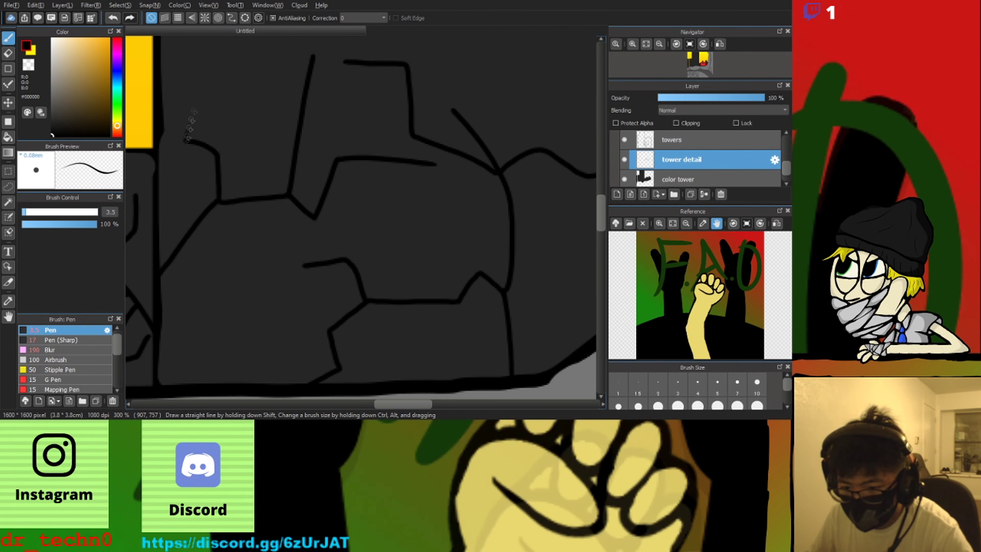
{"action": "left_click_drag", "start_coordinate": [186, 142], "coordinate": [202, 82]}
{"action": "scroll", "coordinate": [199, 89], "scroll_direction": "down", "scroll_amount": 2}
{"action": "scroll", "coordinate": [199, 91], "scroll_direction": "up", "scroll_amount": 1}
{"action": "left_click_drag", "start_coordinate": [230, 164], "coordinate": [229, 278]}
Draw branching cracks on the lower part of the tall building, rising from the rubble edge
{"action": "scroll", "coordinate": [344, 232], "scroll_direction": "down", "scroll_amount": 4}
{"action": "scroll", "coordinate": [228, 262], "scroll_direction": "up", "scroll_amount": 2}
{"action": "scroll", "coordinate": [228, 265], "scroll_direction": "down", "scroll_amount": 1}
{"action": "scroll", "coordinate": [240, 224], "scroll_direction": "up", "scroll_amount": 1}
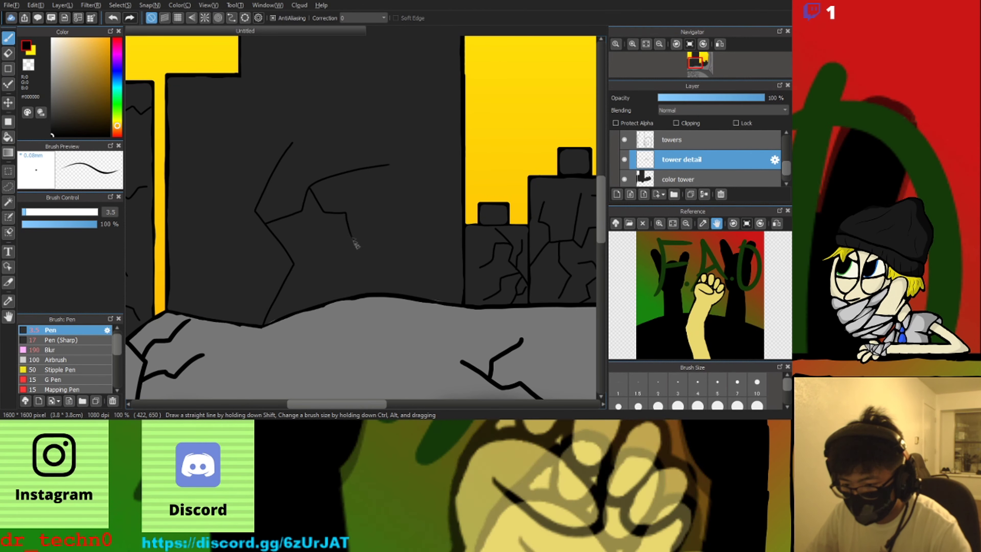
{"action": "scroll", "coordinate": [287, 81], "scroll_direction": "down", "scroll_amount": 1}
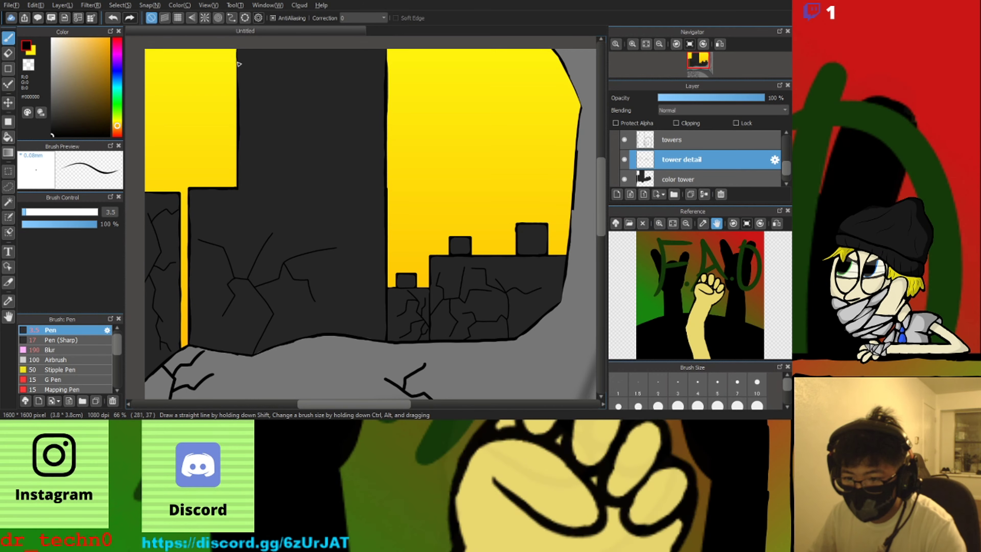
Draw branching cracks across the upper part of the tall building, starting from its upper left side
{"action": "left_click_drag", "start_coordinate": [237, 63], "coordinate": [305, 137]}
{"action": "scroll", "coordinate": [237, 62], "scroll_direction": "up", "scroll_amount": 5}
{"action": "scroll", "coordinate": [254, 90], "scroll_direction": "down", "scroll_amount": 4}
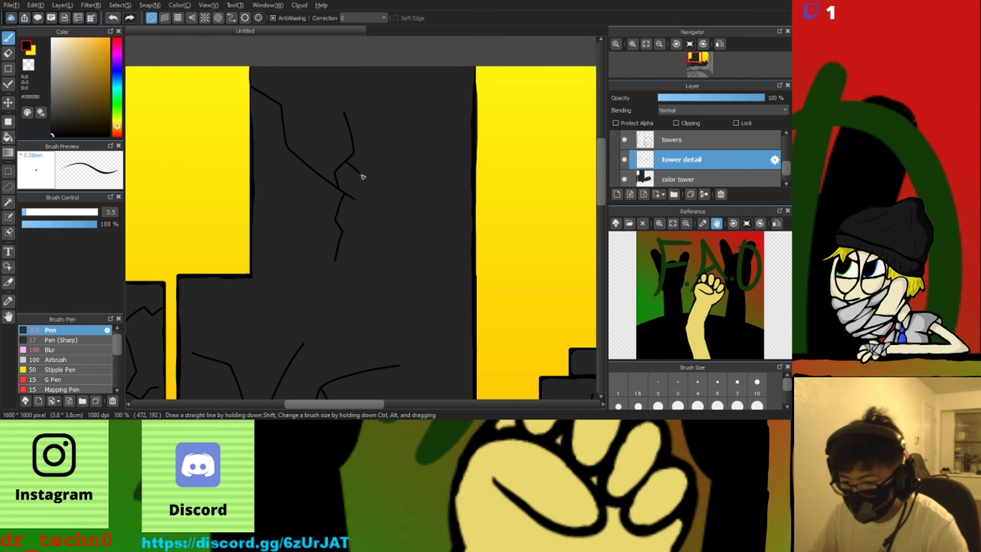
{"action": "left_click_drag", "start_coordinate": [363, 177], "coordinate": [398, 225]}
{"action": "scroll", "coordinate": [399, 225], "scroll_direction": "down", "scroll_amount": 1}
Draw branching cracks inward from the tall building's right side at mid-height
{"action": "scroll", "coordinate": [386, 232], "scroll_direction": "up", "scroll_amount": 2}
{"action": "left_click_drag", "start_coordinate": [429, 287], "coordinate": [385, 238]}
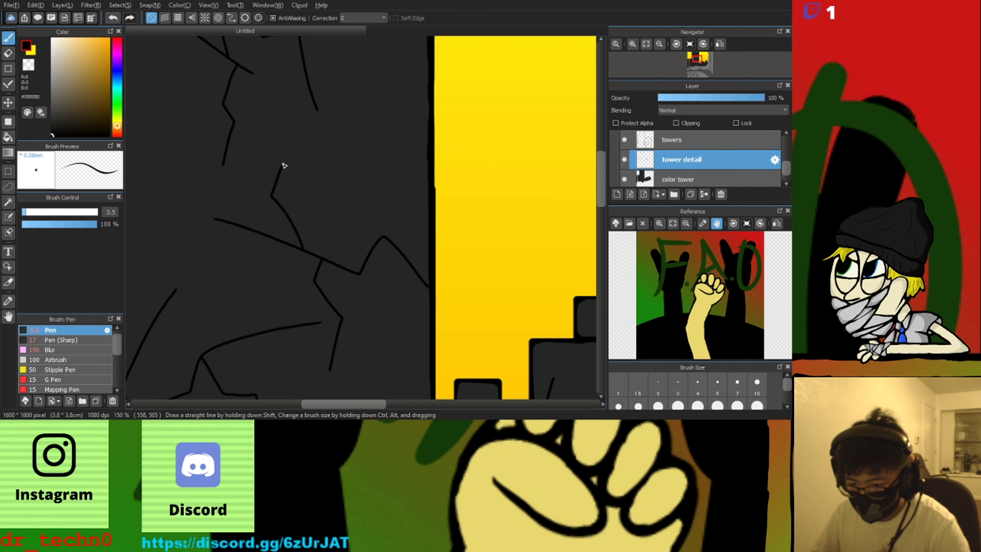
{"action": "left_click_drag", "start_coordinate": [283, 165], "coordinate": [254, 77]}
{"action": "scroll", "coordinate": [367, 180], "scroll_direction": "down", "scroll_amount": 3}
{"action": "scroll", "coordinate": [634, 155], "scroll_direction": "up", "scroll_amount": 5}
Show the carol group so the character stands in front of the cracked towers
{"action": "left_click", "coordinate": [614, 140]}
{"action": "left_click", "coordinate": [634, 139]}
{"action": "left_click", "coordinate": [634, 160]}
{"action": "scroll", "coordinate": [354, 180], "scroll_direction": "down", "scroll_amount": 1}
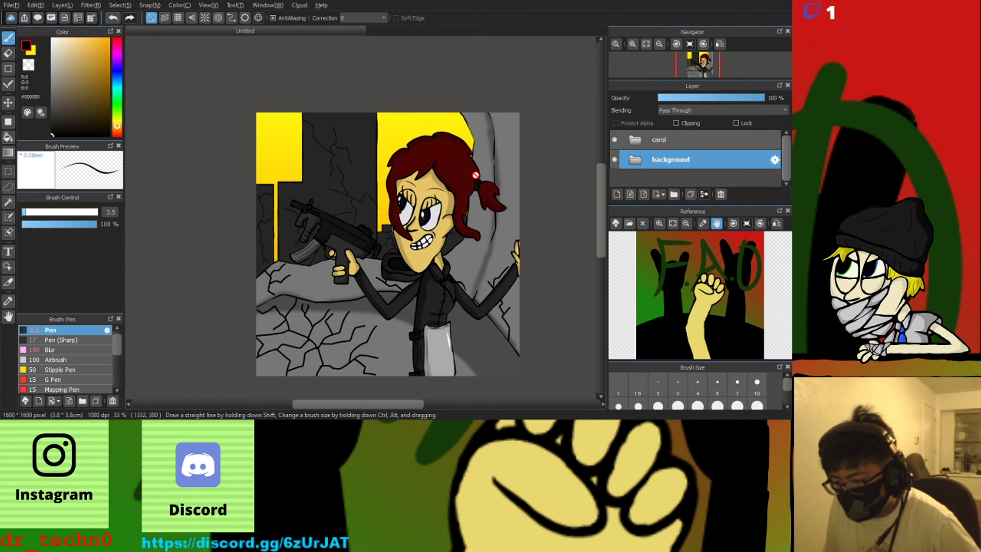
Add a layer named "tower shade" directly above the color tower layer
{"action": "left_click", "coordinate": [634, 160]}
{"action": "scroll", "coordinate": [636, 159], "scroll_direction": "down", "scroll_amount": 5}
{"action": "left_click", "coordinate": [642, 157]}
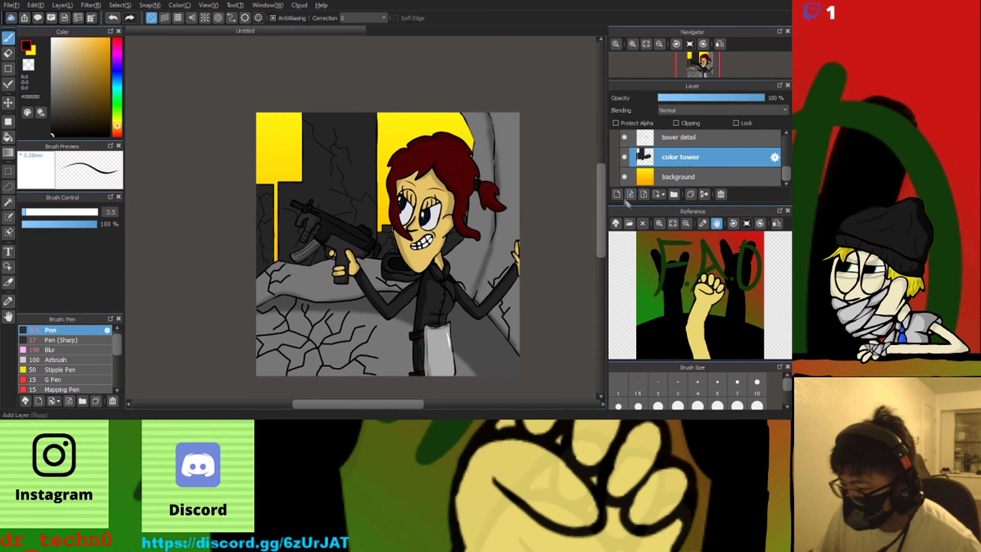
Sample the tower grey, darken it to #161616, and set the pen to size 62
{"action": "left_click", "coordinate": [8, 301]}
{"action": "left_click", "coordinate": [315, 191]}
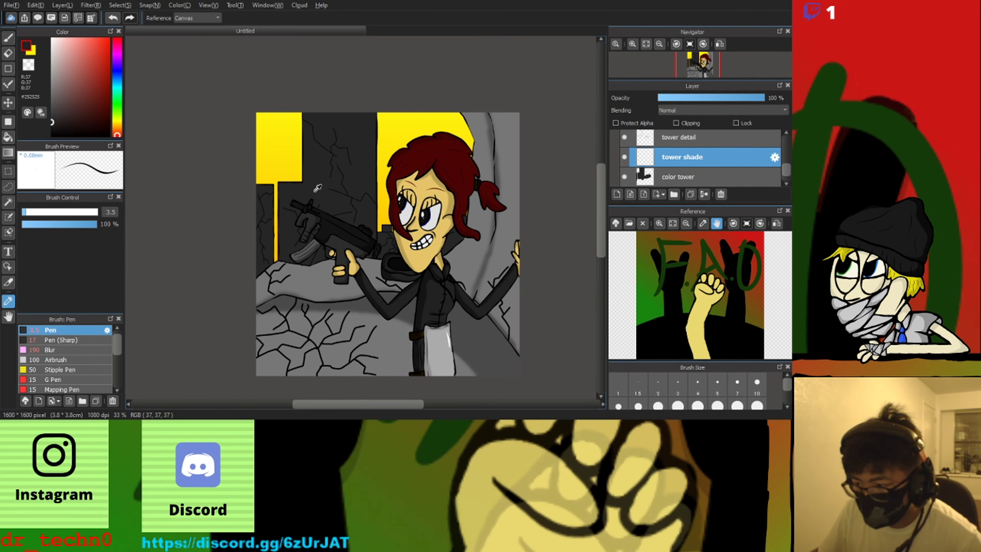
{"action": "left_click", "coordinate": [8, 38]}
{"action": "scroll", "coordinate": [281, 236], "scroll_direction": "up", "scroll_amount": 3}
{"action": "left_click_drag", "start_coordinate": [67, 212], "coordinate": [82, 213]}
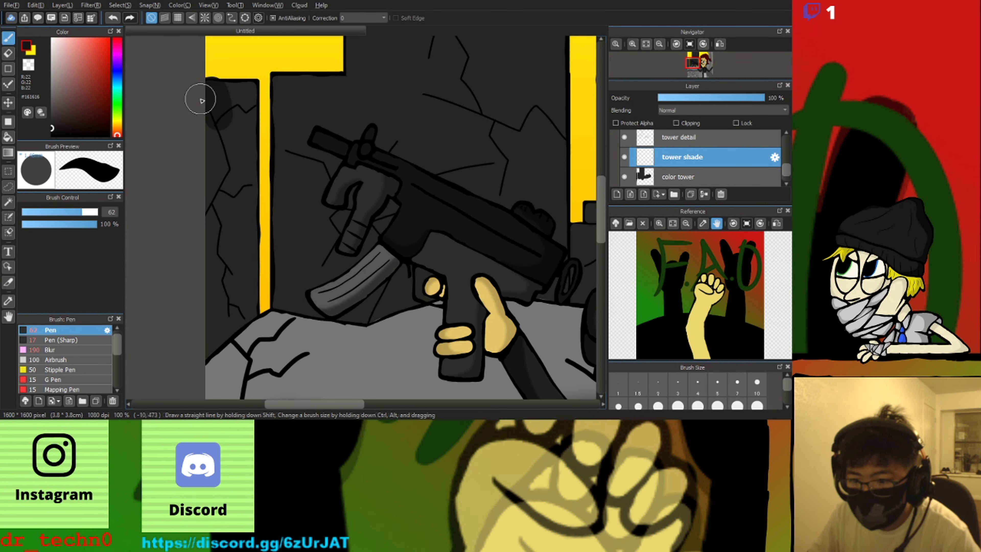
Paint #161616 shade down the leftmost tower with the size 62 pen, undoing the last stroke
{"action": "left_click_drag", "start_coordinate": [219, 83], "coordinate": [218, 346]}
{"action": "scroll", "coordinate": [215, 212], "scroll_direction": "down", "scroll_amount": 1}
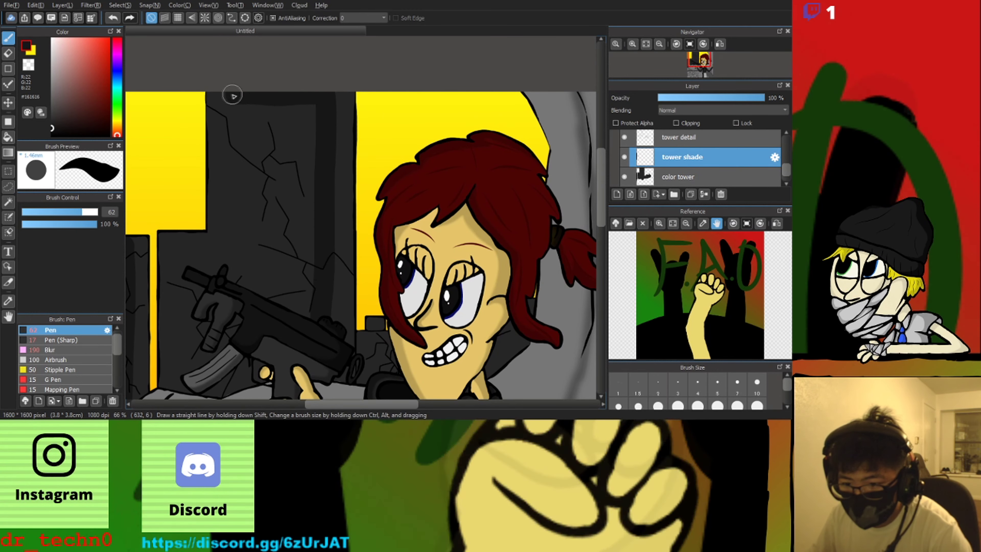
{"action": "scroll", "coordinate": [141, 274], "scroll_direction": "up", "scroll_amount": 2}
{"action": "scroll", "coordinate": [154, 259], "scroll_direction": "down", "scroll_amount": 1}
{"action": "scroll", "coordinate": [139, 275], "scroll_direction": "up", "scroll_amount": 1}
{"action": "mouse_move", "coordinate": [177, 141]}
{"action": "left_mouse_down"}
{"action": "mouse_move", "coordinate": [165, 396]}
{"action": "mouse_move", "coordinate": [189, 394]}
{"action": "left_mouse_up"}
{"action": "key", "text": "ctrl+z"}
{"action": "scroll", "coordinate": [179, 162], "scroll_direction": "down", "scroll_amount": 1}
{"action": "scroll", "coordinate": [146, 215], "scroll_direction": "up", "scroll_amount": 1}
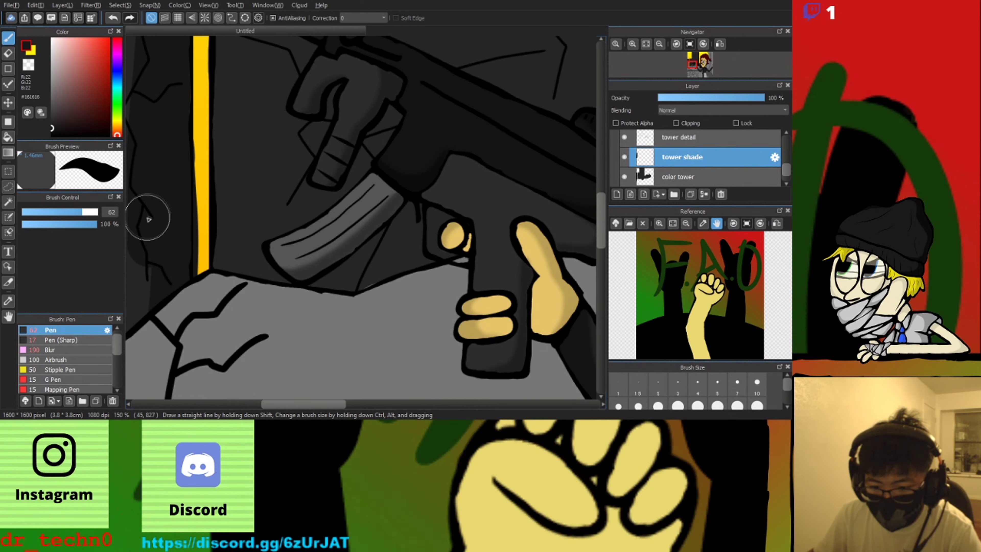
Shade the interior of the tall cracked tower and its lower wing, enlarging the pen to 119 for the wide areas
{"action": "scroll", "coordinate": [155, 175], "scroll_direction": "down", "scroll_amount": 3}
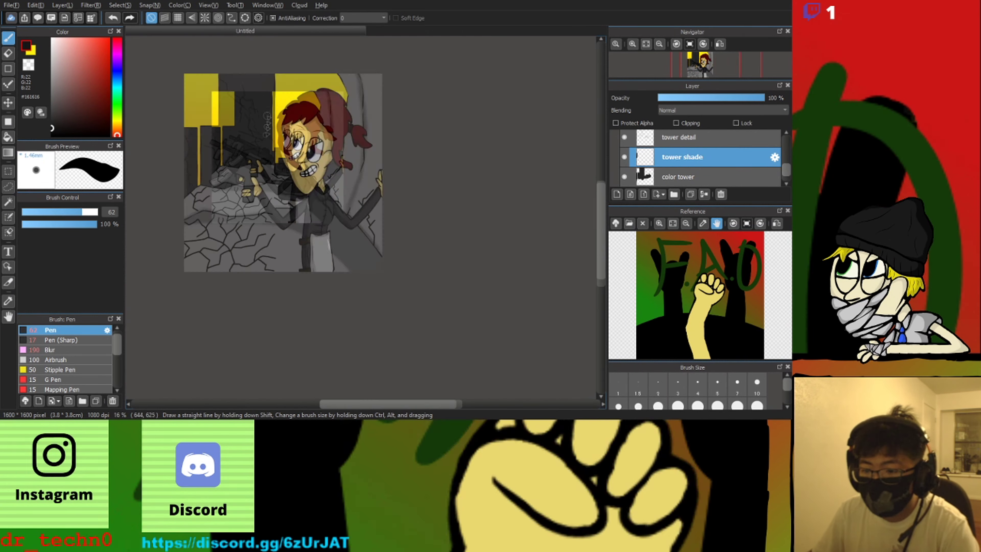
{"action": "scroll", "coordinate": [294, 65], "scroll_direction": "up", "scroll_amount": 2}
{"action": "left_click_drag", "start_coordinate": [303, 66], "coordinate": [292, 331]}
{"action": "left_click_drag", "start_coordinate": [288, 86], "coordinate": [271, 168]}
{"action": "key", "text": "]"}
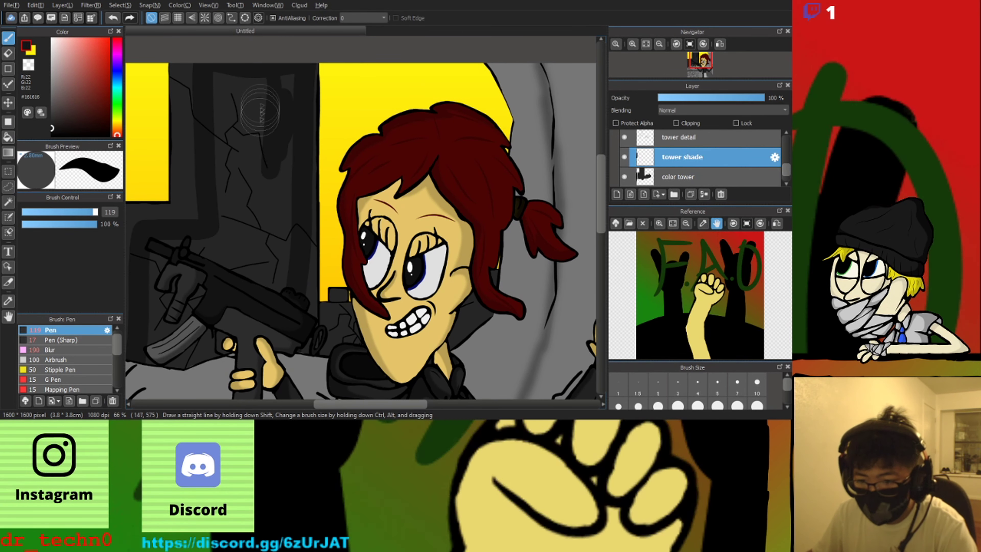
{"action": "left_click_drag", "start_coordinate": [269, 98], "coordinate": [265, 150]}
{"action": "mouse_move", "coordinate": [232, 91]}
{"action": "left_mouse_down"}
{"action": "mouse_move", "coordinate": [233, 285]}
{"action": "mouse_move", "coordinate": [262, 268]}
{"action": "left_mouse_up"}
{"action": "left_click_drag", "start_coordinate": [222, 242], "coordinate": [189, 287]}
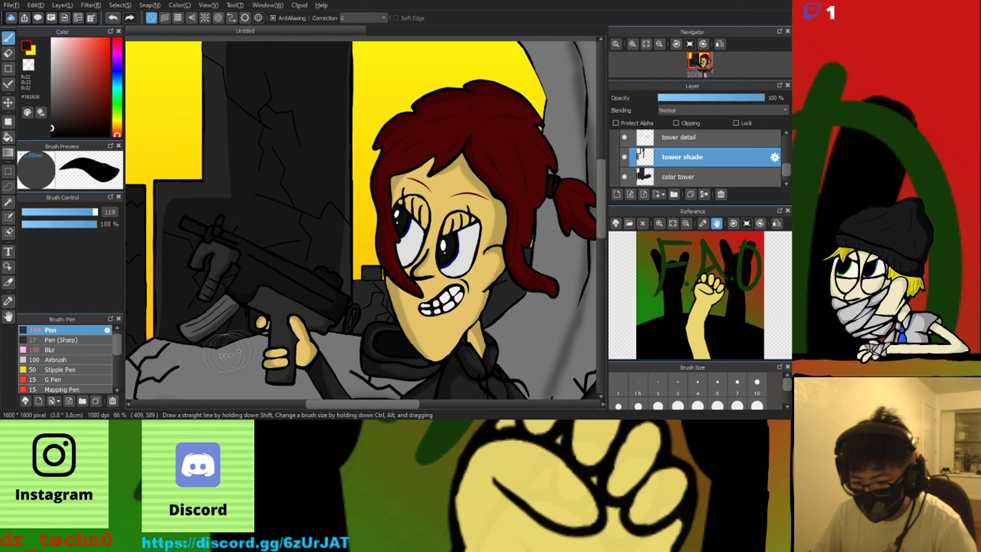
{"action": "scroll", "coordinate": [248, 318], "scroll_direction": "up", "scroll_amount": 3}
{"action": "scroll", "coordinate": [365, 147], "scroll_direction": "down", "scroll_amount": 3}
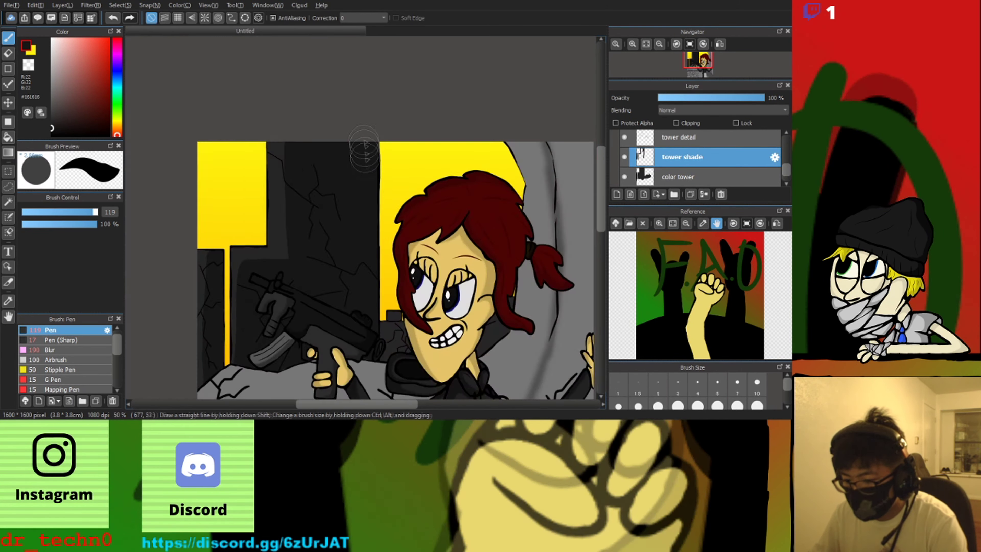
Undo the last shade stroke and reduce the pen to size 29
{"action": "scroll", "coordinate": [365, 153], "scroll_direction": "up", "scroll_amount": 5}
{"action": "left_click_drag", "start_coordinate": [384, 181], "coordinate": [320, 43]}
{"action": "scroll", "coordinate": [320, 42], "scroll_direction": "down", "scroll_amount": 5}
{"action": "scroll", "coordinate": [361, 233], "scroll_direction": "up", "scroll_amount": 4}
{"action": "key", "text": "["}
{"action": "key", "text": "["}
{"action": "key", "text": "["}
{"action": "key", "text": "["}
{"action": "key", "text": "["}
{"action": "key", "text": "["}
{"action": "key", "text": "ctrl+z"}
Shade the small rooftop block and the low cracked building beside the character's face with the size 29 pen
{"action": "scroll", "coordinate": [291, 96], "scroll_direction": "up", "scroll_amount": 3}
{"action": "mouse_move", "coordinate": [290, 96]}
{"action": "left_mouse_down"}
{"action": "mouse_move", "coordinate": [290, 162]}
{"action": "mouse_move", "coordinate": [296, 141]}
{"action": "left_mouse_up"}
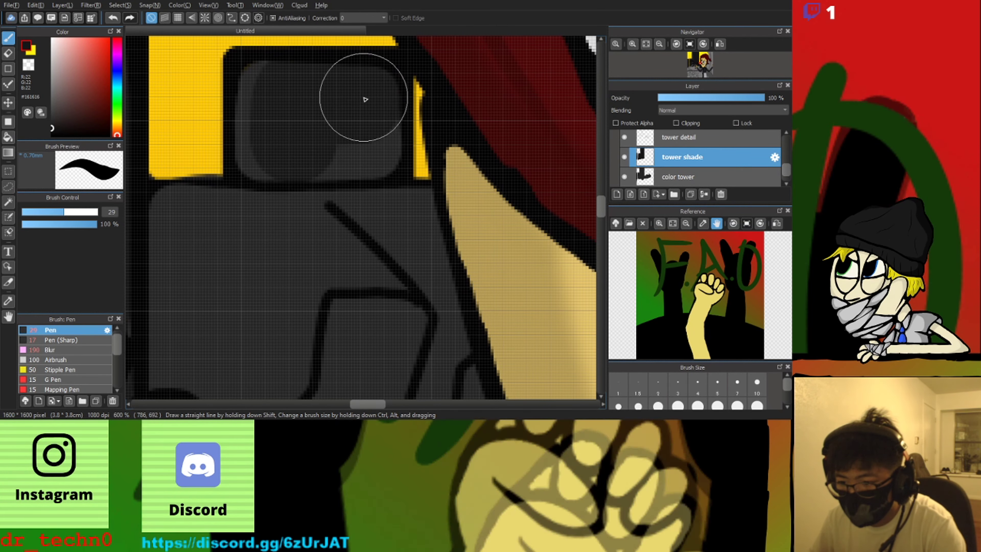
{"action": "left_click_drag", "start_coordinate": [363, 99], "coordinate": [363, 145]}
{"action": "scroll", "coordinate": [333, 212], "scroll_direction": "down", "scroll_amount": 1}
{"action": "scroll", "coordinate": [314, 277], "scroll_direction": "down", "scroll_amount": 3}
{"action": "left_click_drag", "start_coordinate": [313, 324], "coordinate": [319, 274]}
{"action": "scroll", "coordinate": [319, 274], "scroll_direction": "down", "scroll_amount": 1}
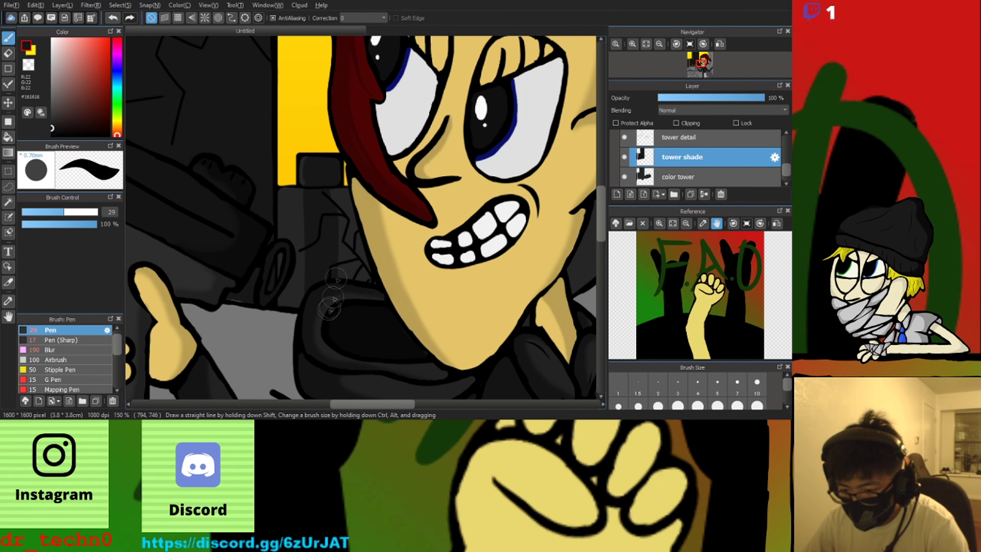
{"action": "scroll", "coordinate": [372, 175], "scroll_direction": "up", "scroll_amount": 2}
{"action": "scroll", "coordinate": [454, 344], "scroll_direction": "down", "scroll_amount": 3}
{"action": "scroll", "coordinate": [454, 321], "scroll_direction": "up", "scroll_amount": 3}
{"action": "scroll", "coordinate": [413, 308], "scroll_direction": "down", "scroll_amount": 4}
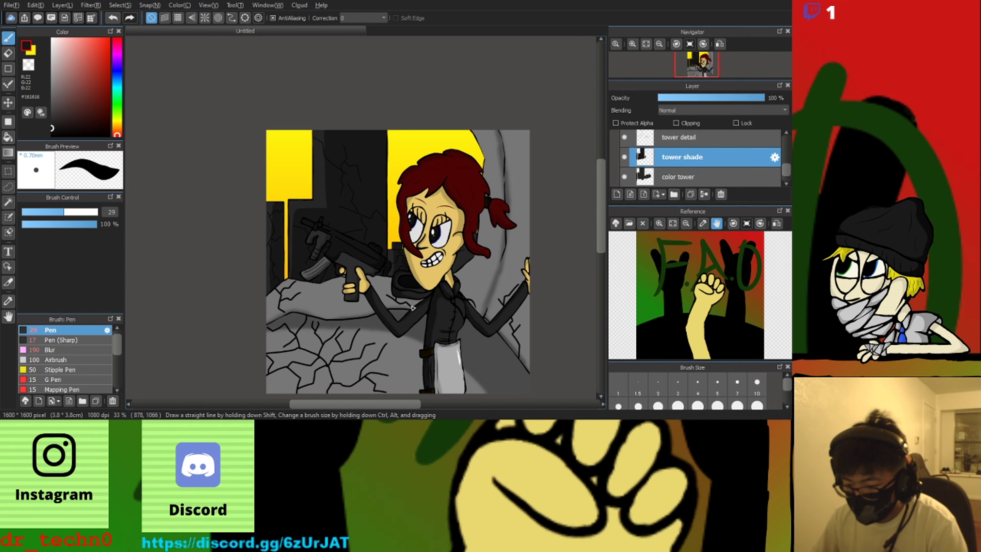
Soften the tower shading with the Blur brush at size 190 and intensity 55
{"action": "left_click", "coordinate": [57, 349]}
{"action": "scroll", "coordinate": [280, 214], "scroll_direction": "up", "scroll_amount": 2}
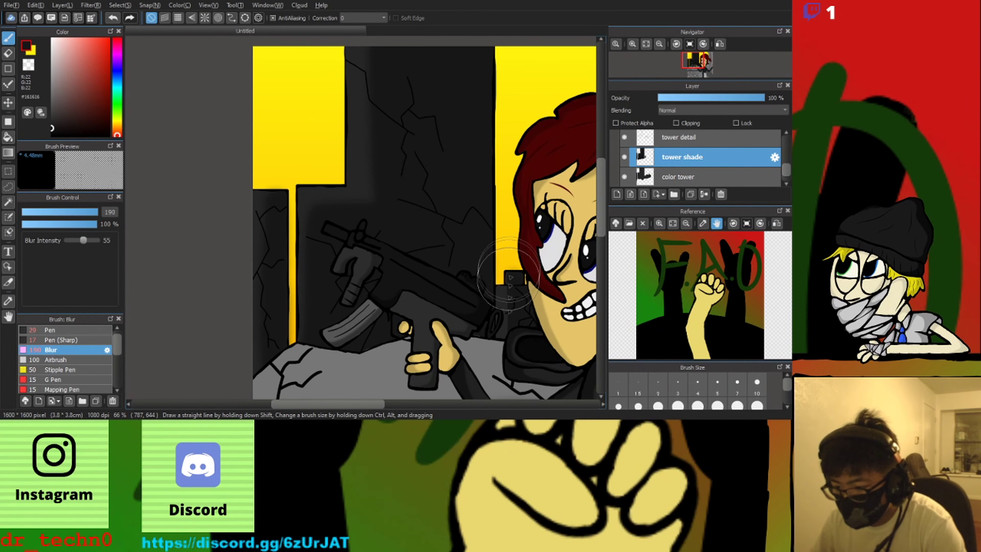
{"action": "scroll", "coordinate": [507, 278], "scroll_direction": "down", "scroll_amount": 3}
{"action": "left_click_drag", "start_coordinate": [505, 277], "coordinate": [380, 227]}
{"action": "scroll", "coordinate": [381, 228], "scroll_direction": "up", "scroll_amount": 2}
{"action": "scroll", "coordinate": [634, 155], "scroll_direction": "up", "scroll_amount": 6}
Hide the carol group and shade the low cracked building next to the ruin wall with the pen at size 54
{"action": "left_click", "coordinate": [615, 140]}
{"action": "scroll", "coordinate": [468, 231], "scroll_direction": "up", "scroll_amount": 2}
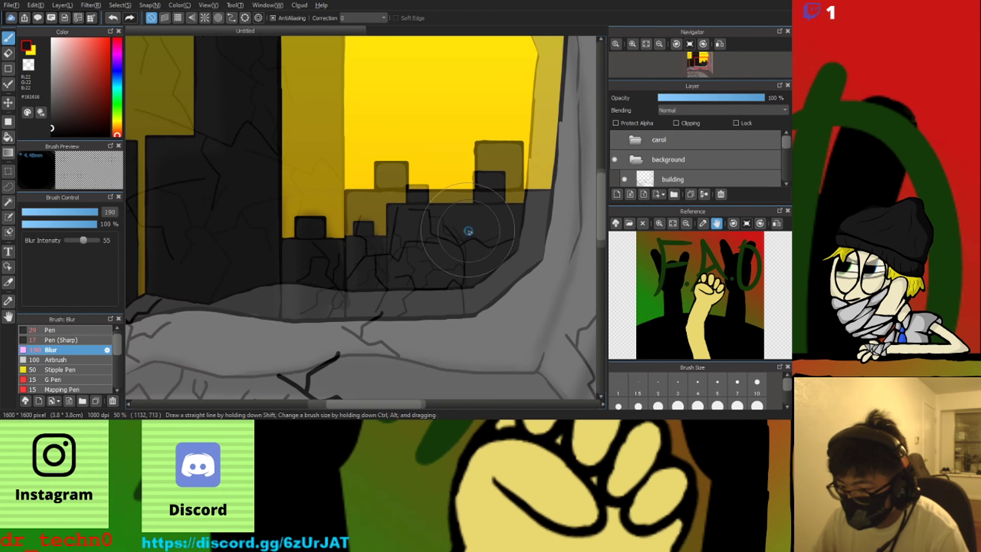
{"action": "left_click", "coordinate": [50, 330]}
{"action": "left_click", "coordinate": [80, 212]}
{"action": "mouse_move", "coordinate": [539, 214]}
{"action": "left_mouse_down"}
{"action": "mouse_move", "coordinate": [449, 215]}
{"action": "mouse_move", "coordinate": [428, 267]}
{"action": "mouse_move", "coordinate": [500, 296]}
{"action": "left_mouse_up"}
{"action": "scroll", "coordinate": [499, 295], "scroll_direction": "up", "scroll_amount": 5}
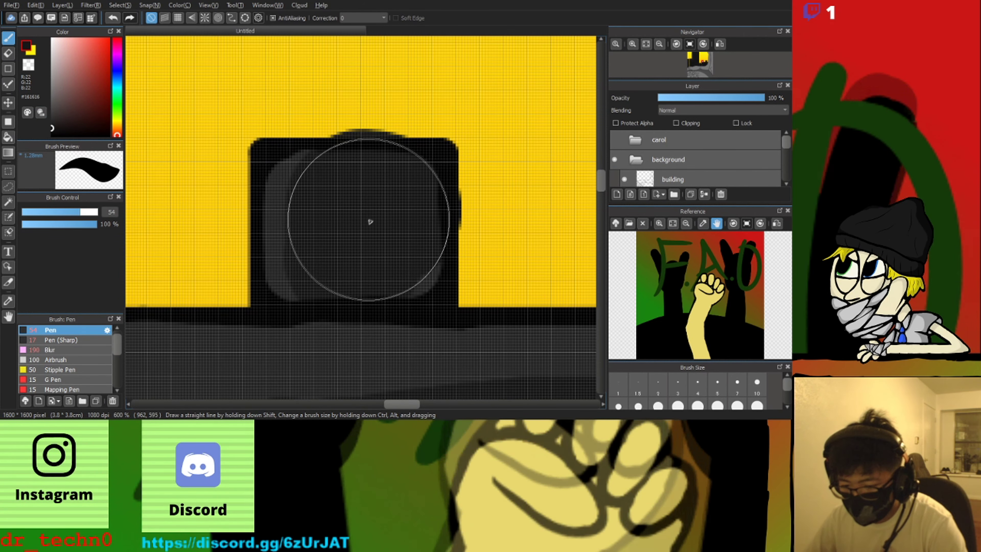
Undo the oversized stroke and shade the rooftop blocks of the low building with the pen at size 14
{"action": "key", "text": "ctrl+z"}
{"action": "left_click", "coordinate": [43, 212]}
{"action": "left_click_drag", "start_coordinate": [339, 217], "coordinate": [324, 207]}
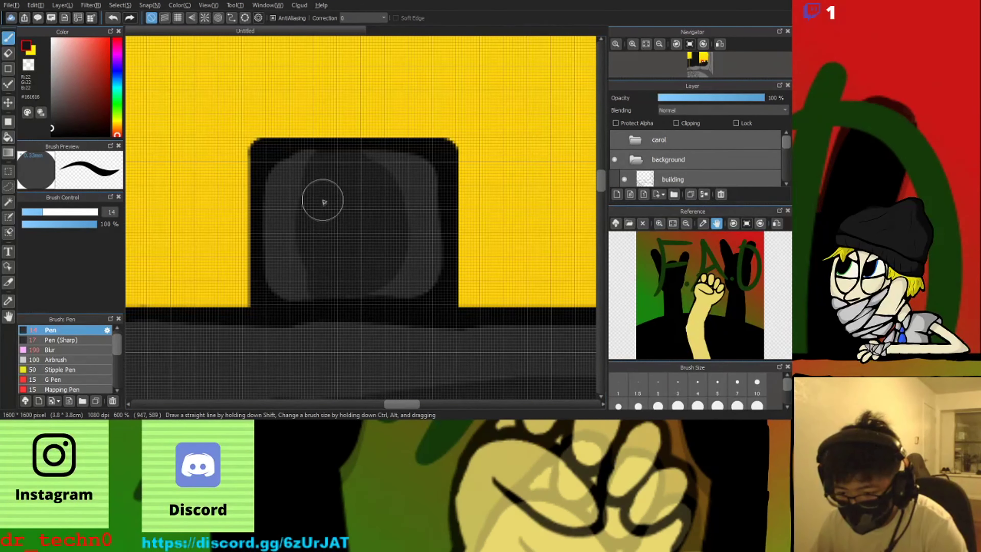
{"action": "left_click_drag", "start_coordinate": [417, 278], "coordinate": [398, 212]}
{"action": "scroll", "coordinate": [386, 232], "scroll_direction": "down", "scroll_amount": 7}
{"action": "scroll", "coordinate": [416, 191], "scroll_direction": "up", "scroll_amount": 5}
Erase the shade spilling past the outlines of the larger rooftop block nearest the ruin wall
{"action": "key", "text": "e"}
{"action": "scroll", "coordinate": [416, 297], "scroll_direction": "up", "scroll_amount": 2}
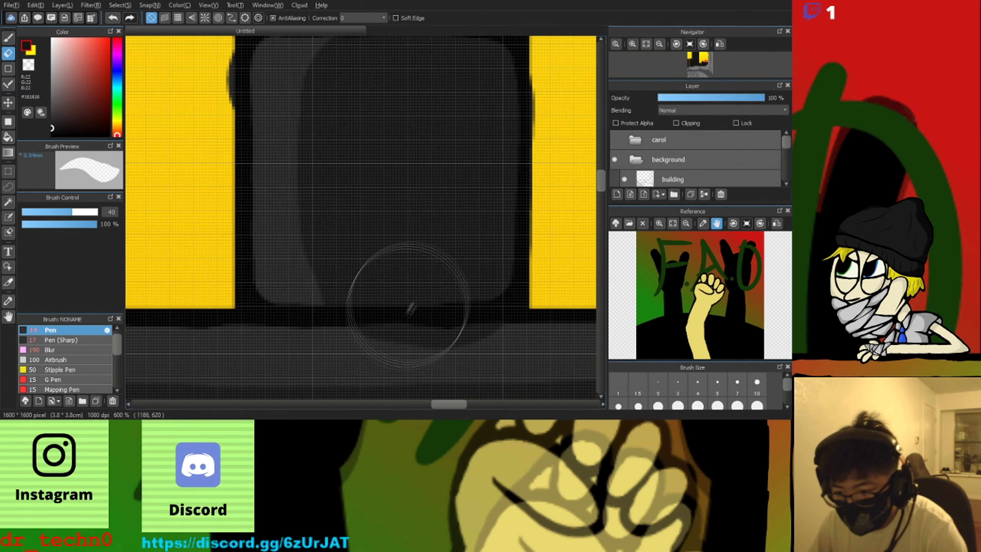
{"action": "scroll", "coordinate": [437, 332], "scroll_direction": "down", "scroll_amount": 5}
Blur the shading along the top of the low building and its rooftop blocks
{"action": "left_click", "coordinate": [65, 350]}
{"action": "scroll", "coordinate": [305, 311], "scroll_direction": "down", "scroll_amount": 1}
{"action": "scroll", "coordinate": [301, 360], "scroll_direction": "up", "scroll_amount": 1}
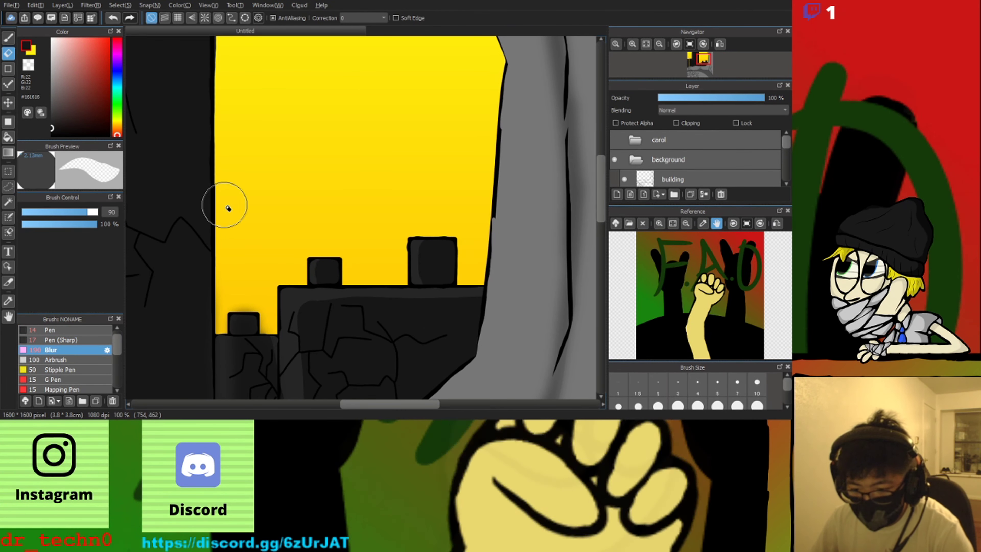
{"action": "key", "text": "b"}
{"action": "left_click_drag", "start_coordinate": [338, 285], "coordinate": [429, 274]}
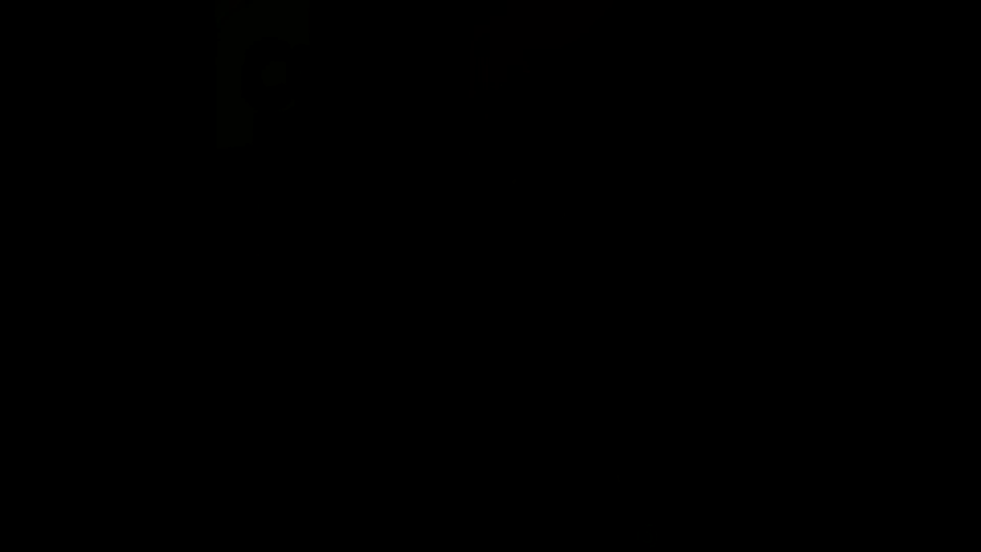